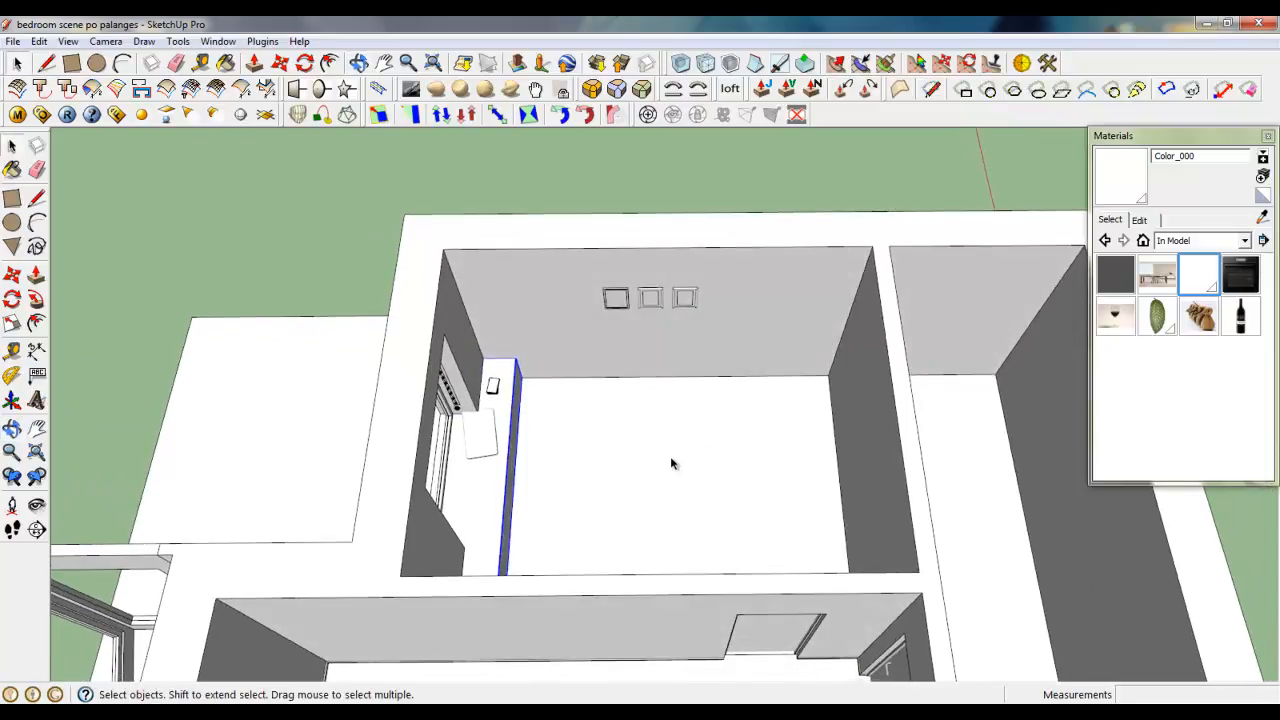
- Draw a 1600 mm wide rectangle for the bed in the middle of the bedroom floor with the Line tool
scroll(670, 438, "up", 2)
middle_click_drag(648, 411, 647, 434)
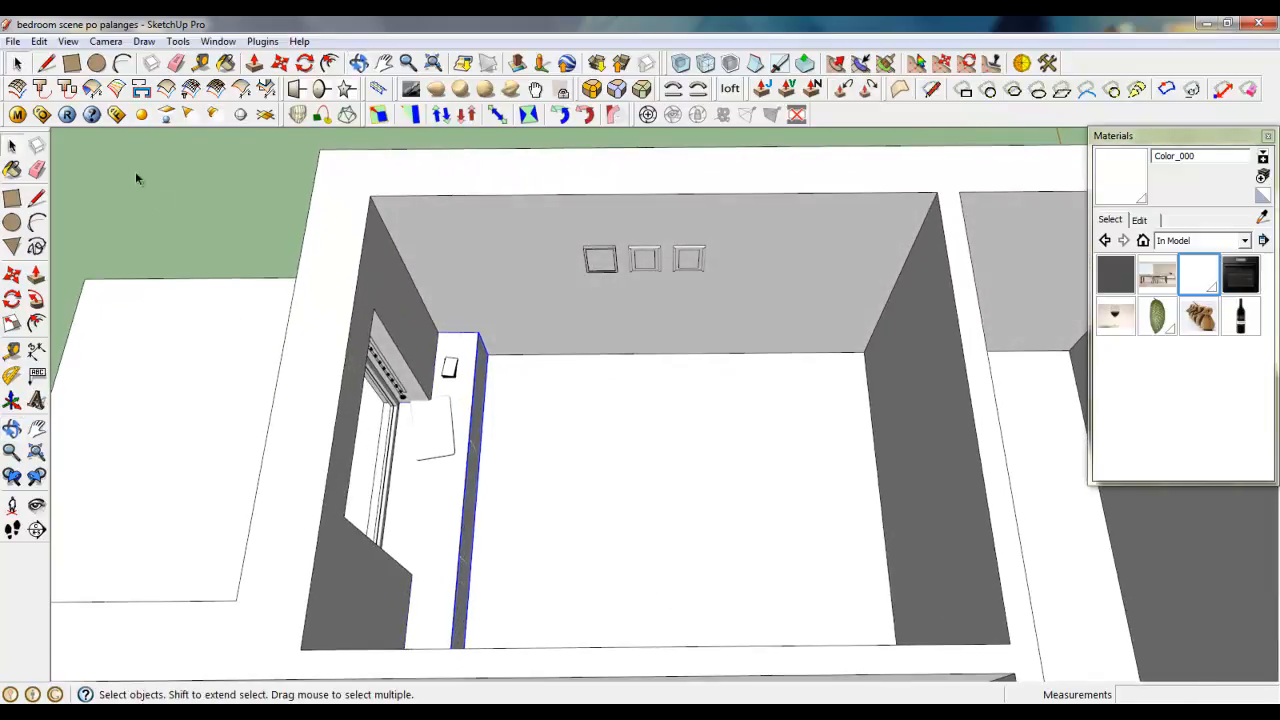
left_click(46, 63)
left_click(589, 378)
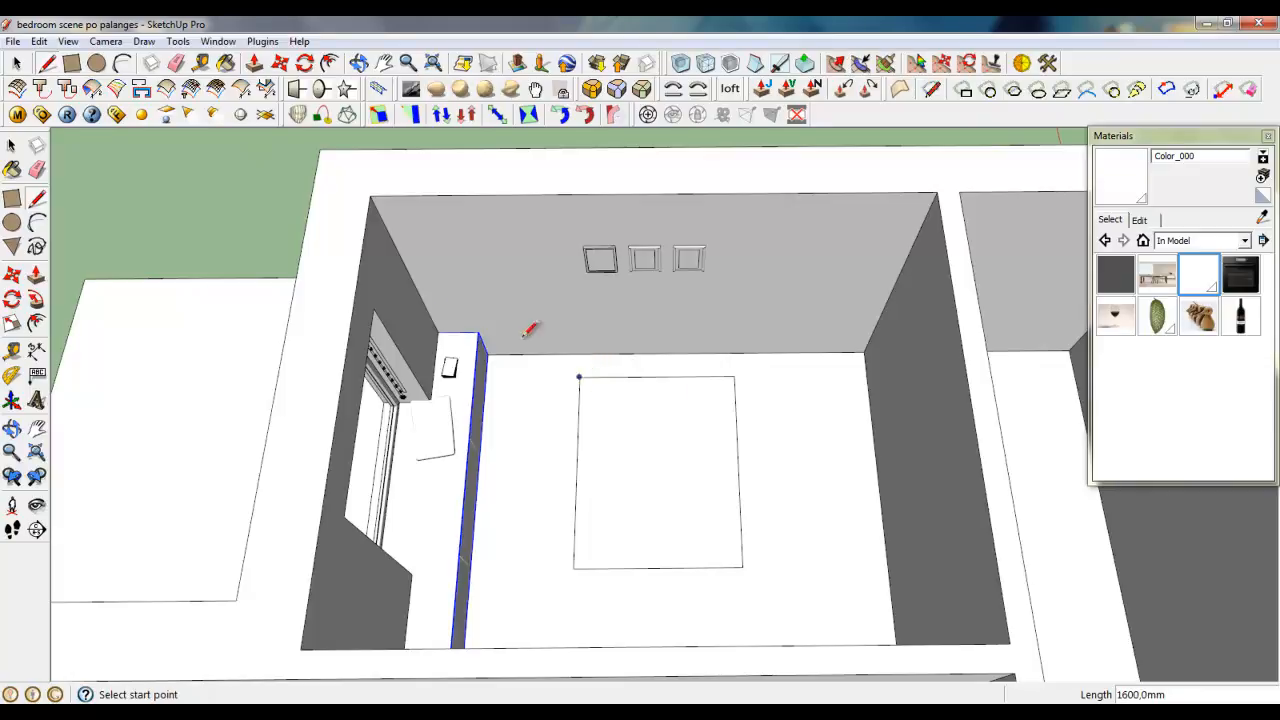
- Make the floor rectangle a group and open that group for editing
left_click(17, 64)
left_click(689, 397)
right_click(689, 397)
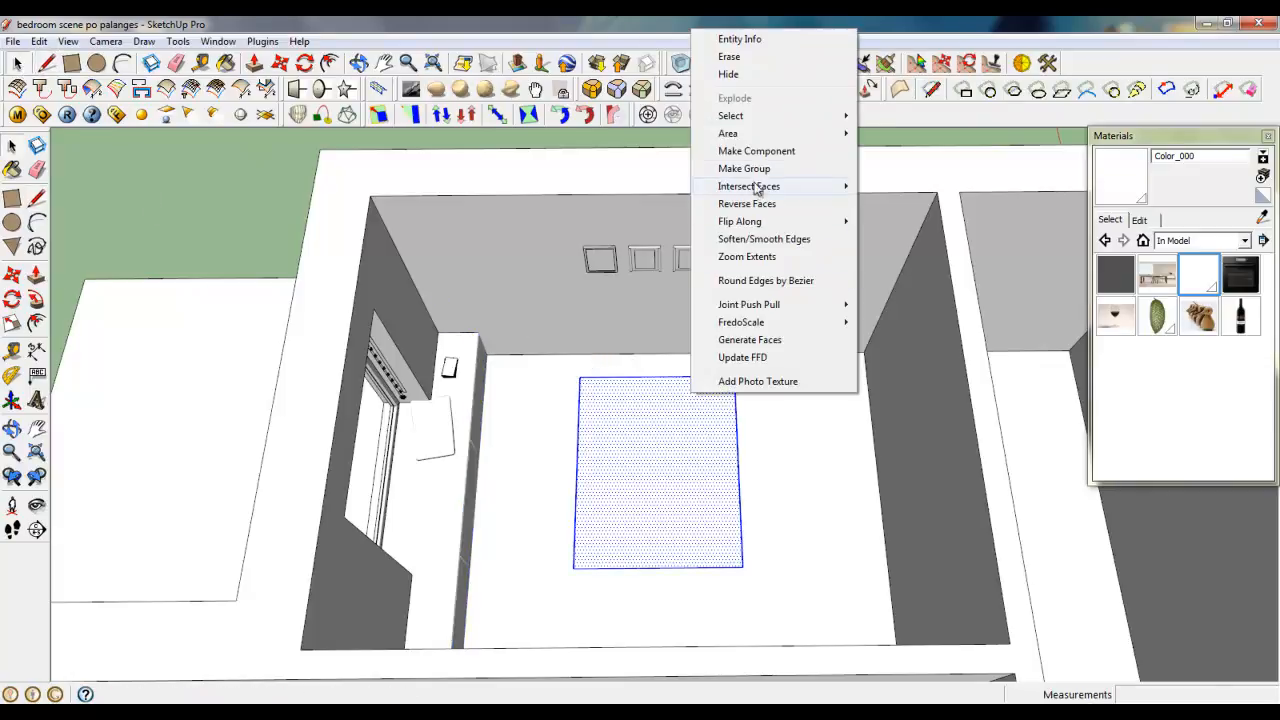
left_click(705, 168)
double_click(671, 410)
- Extrude the rectangle upward 60 mm to form the bed slab
middle_click_drag(723, 514, 655, 468)
scroll(738, 486, "up", 3)
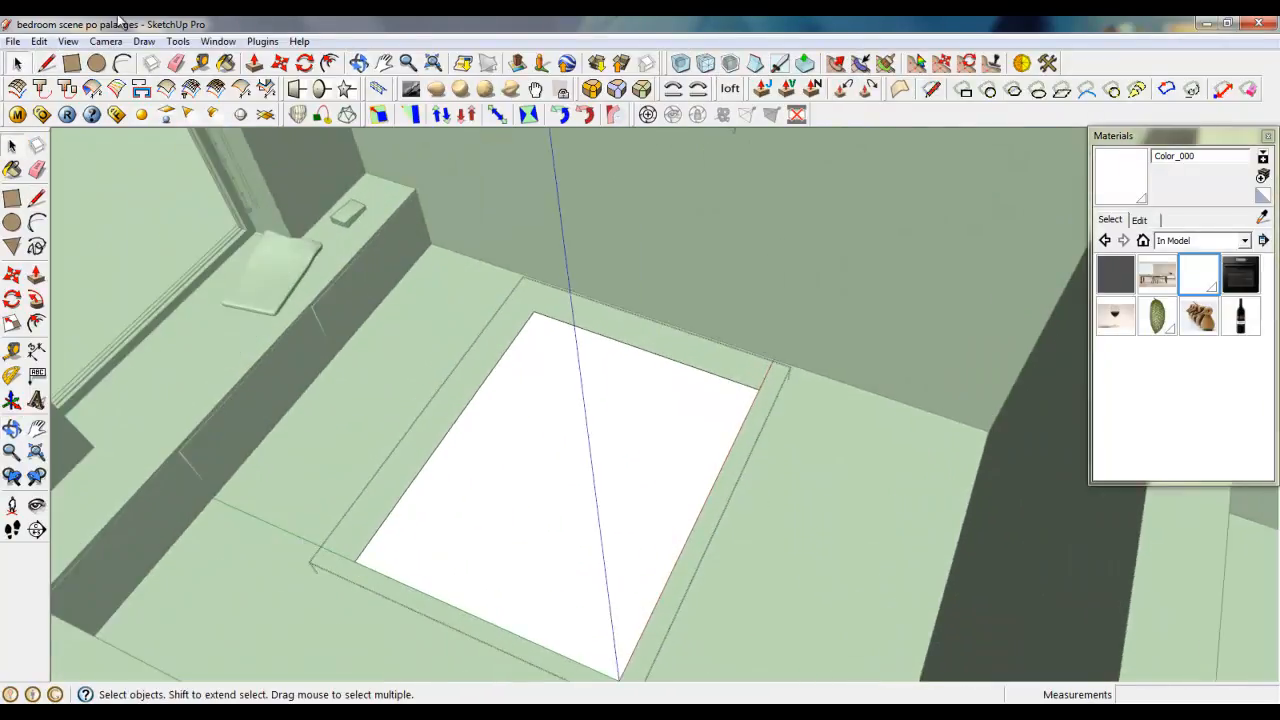
left_click(255, 64)
left_click_drag(640, 463, 643, 455)
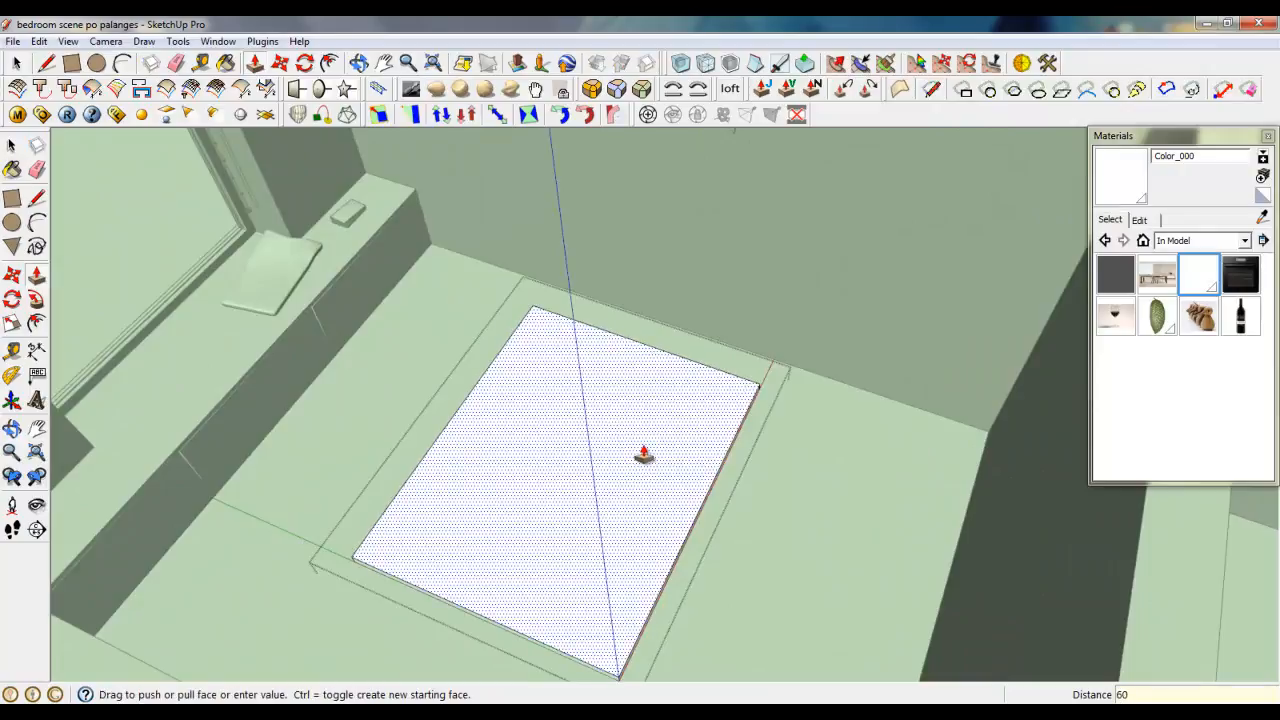
type("60")
key("Return")
middle_click_drag(674, 473, 572, 452)
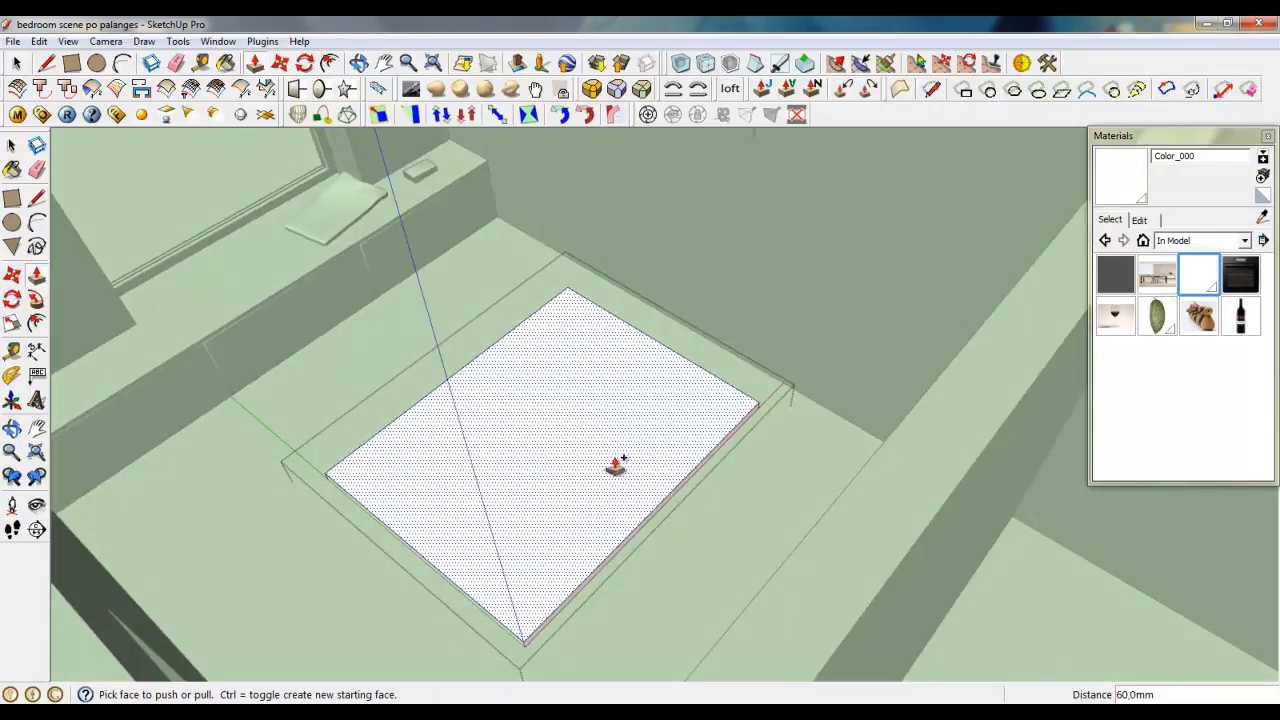
left_click(651, 462)
key("Escape")
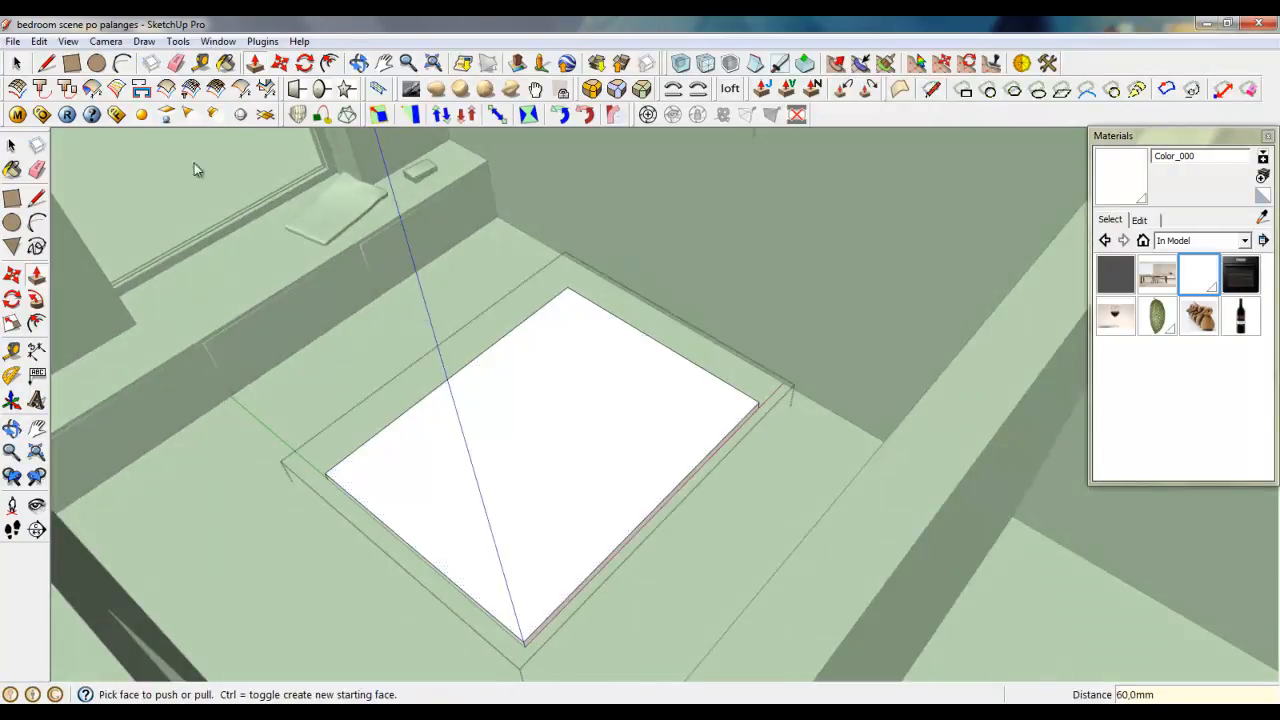
- Raise the whole slab off the floor along the blue axis and make it a group
left_click(15, 64)
left_click(536, 425)
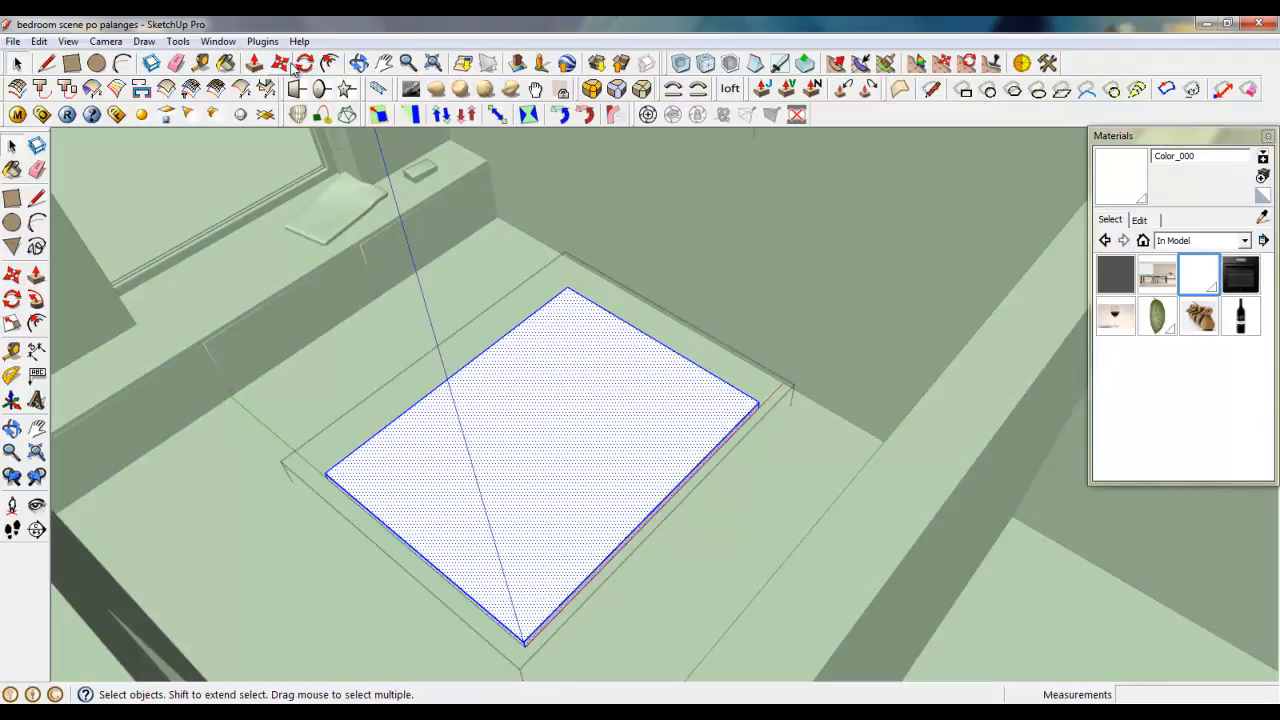
key("m")
left_click(651, 456)
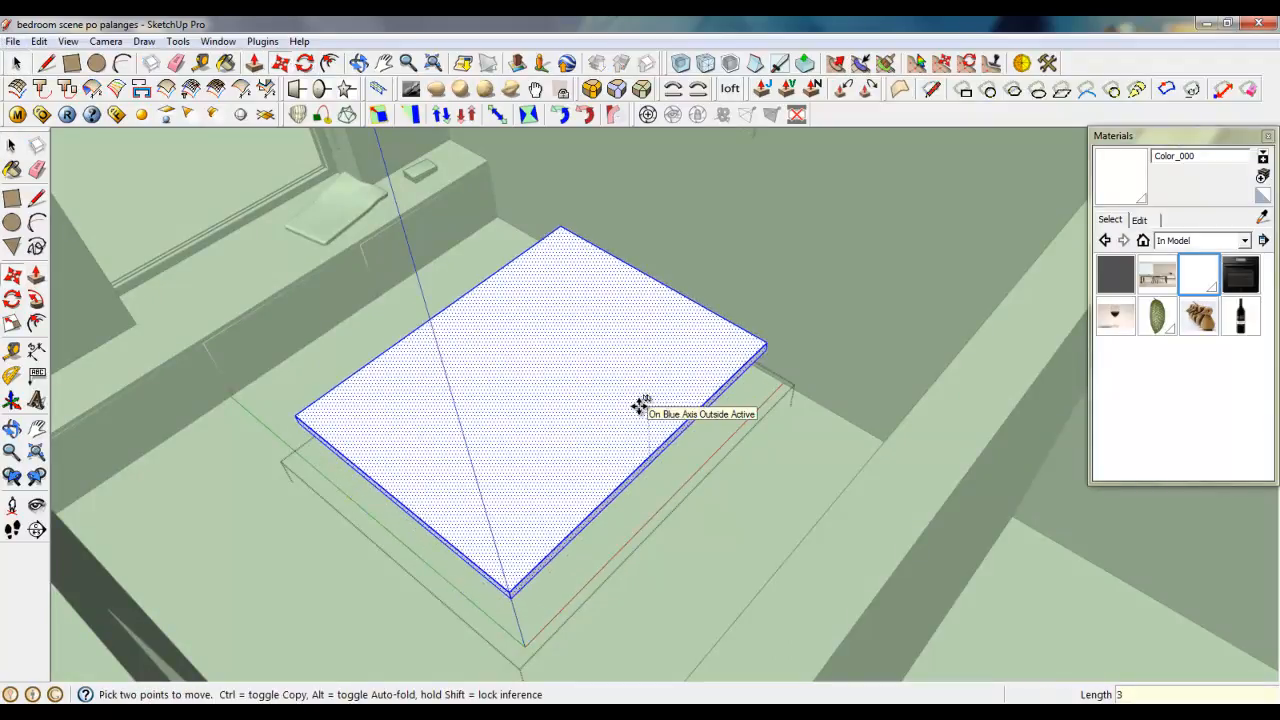
key("Return")
middle_click_drag(638, 406, 584, 419)
right_click(615, 364)
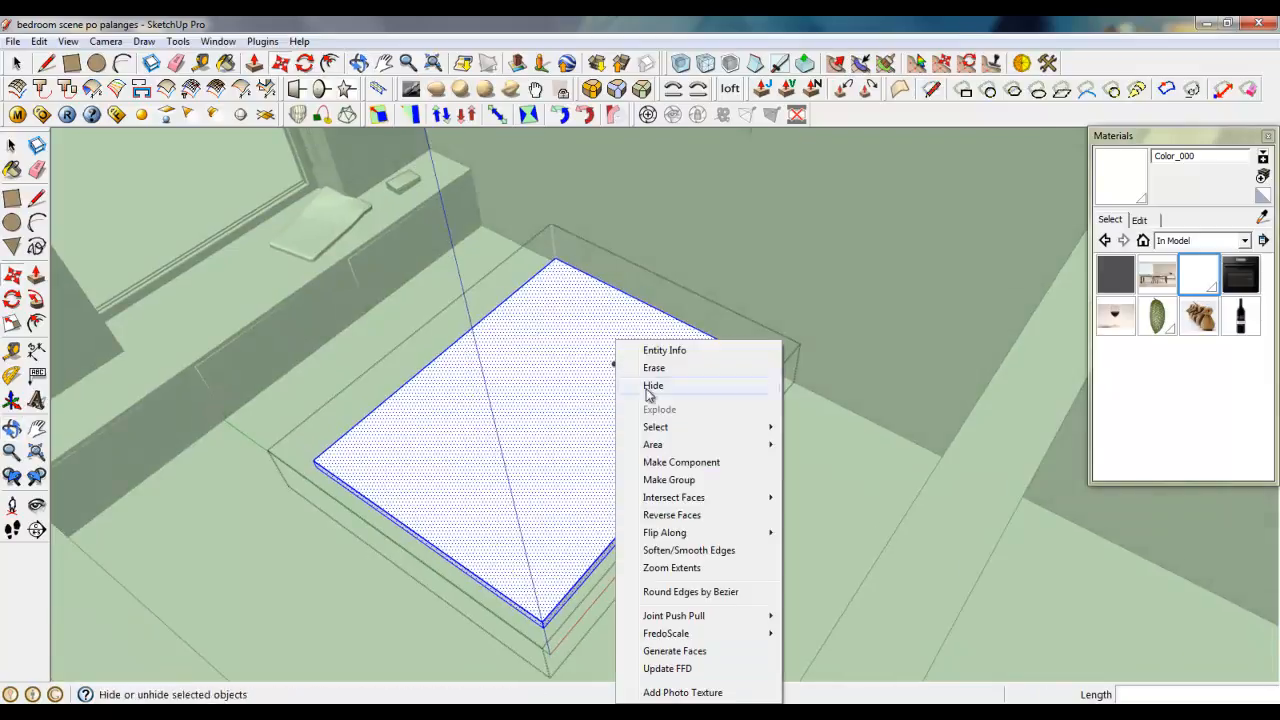
left_click(675, 480)
- Draw a small rectangle on the slab's wall-side edge face near the corner and make it a group
scroll(766, 363, "up", 6)
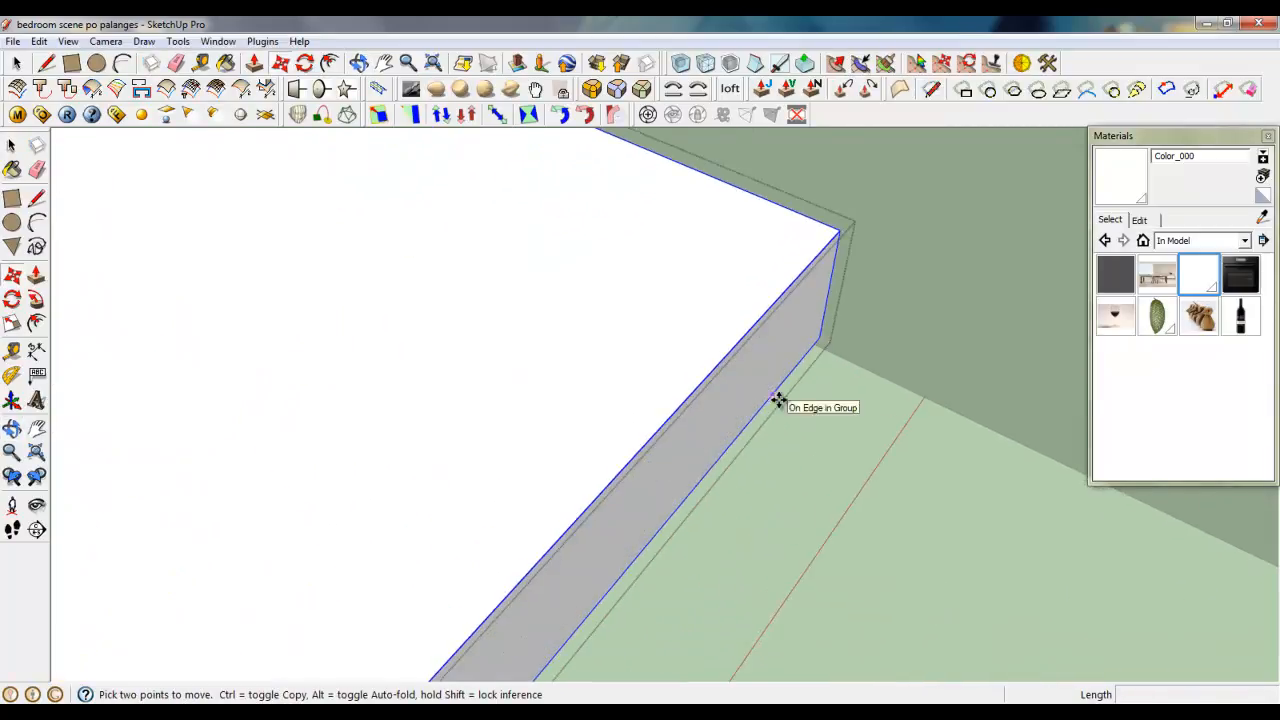
middle_click_drag(777, 397, 102, 140)
key("m")
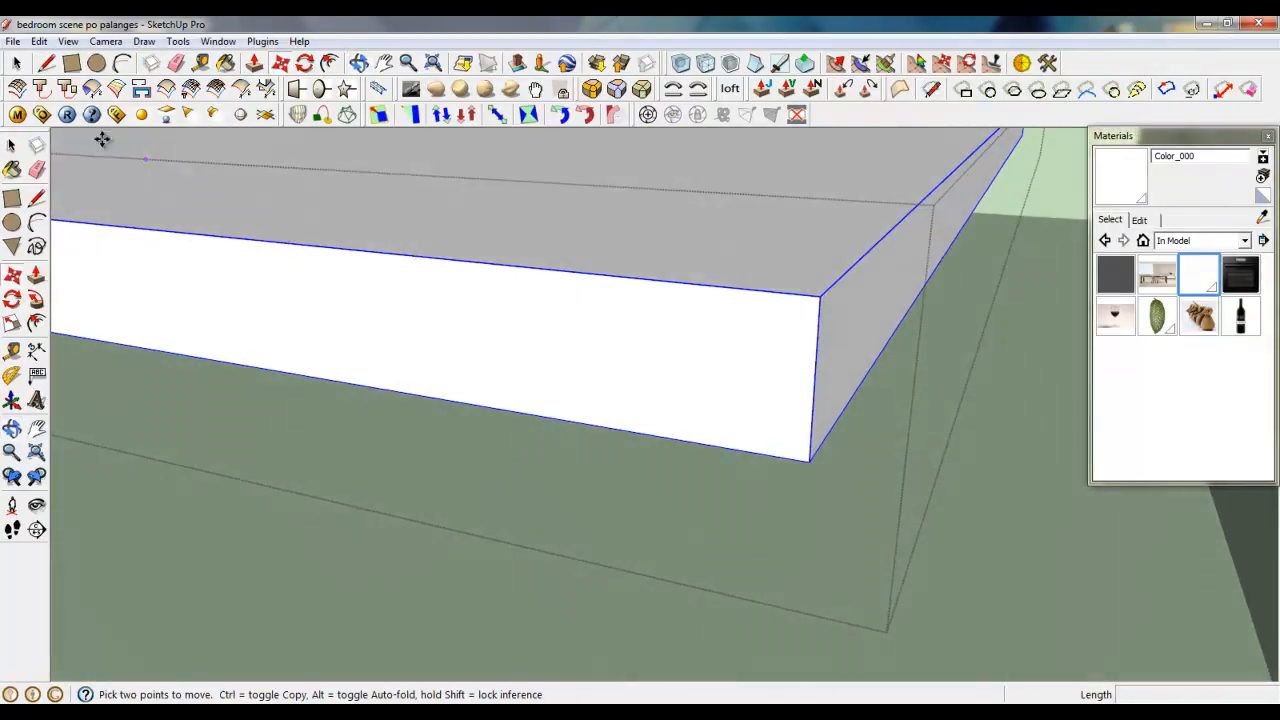
left_click(80, 68)
left_click(842, 359)
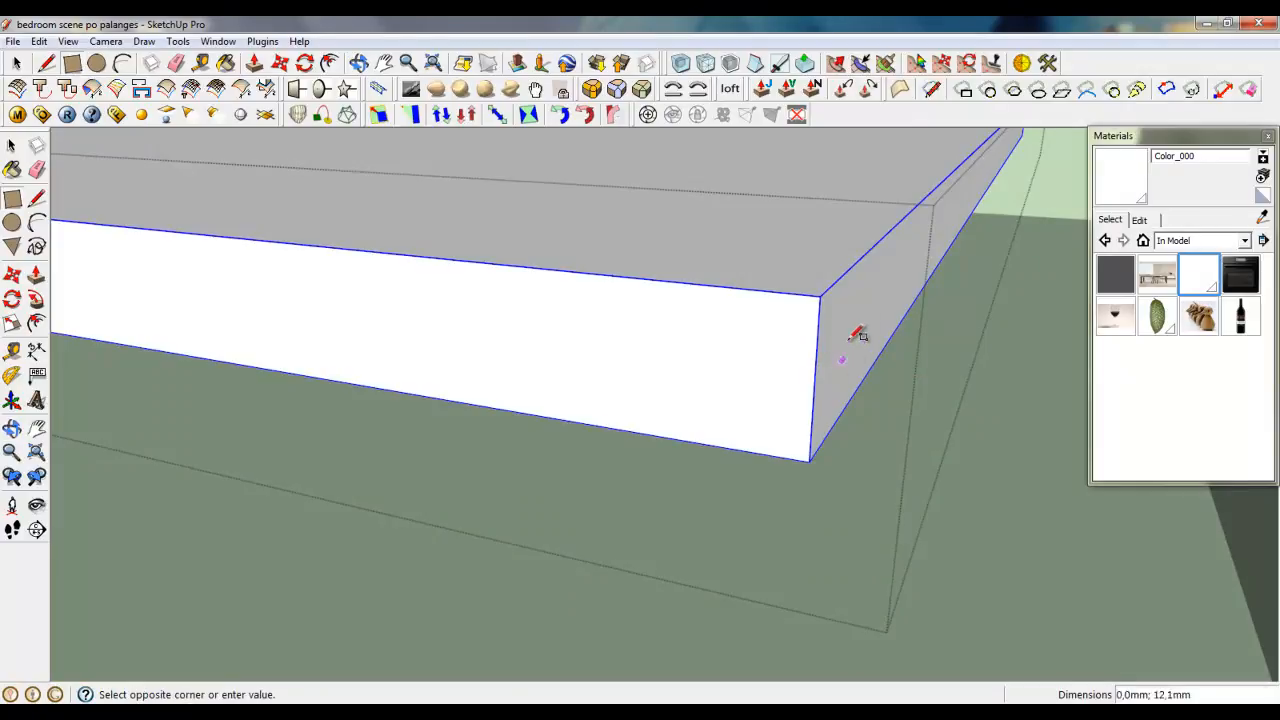
left_click(898, 253)
key("space")
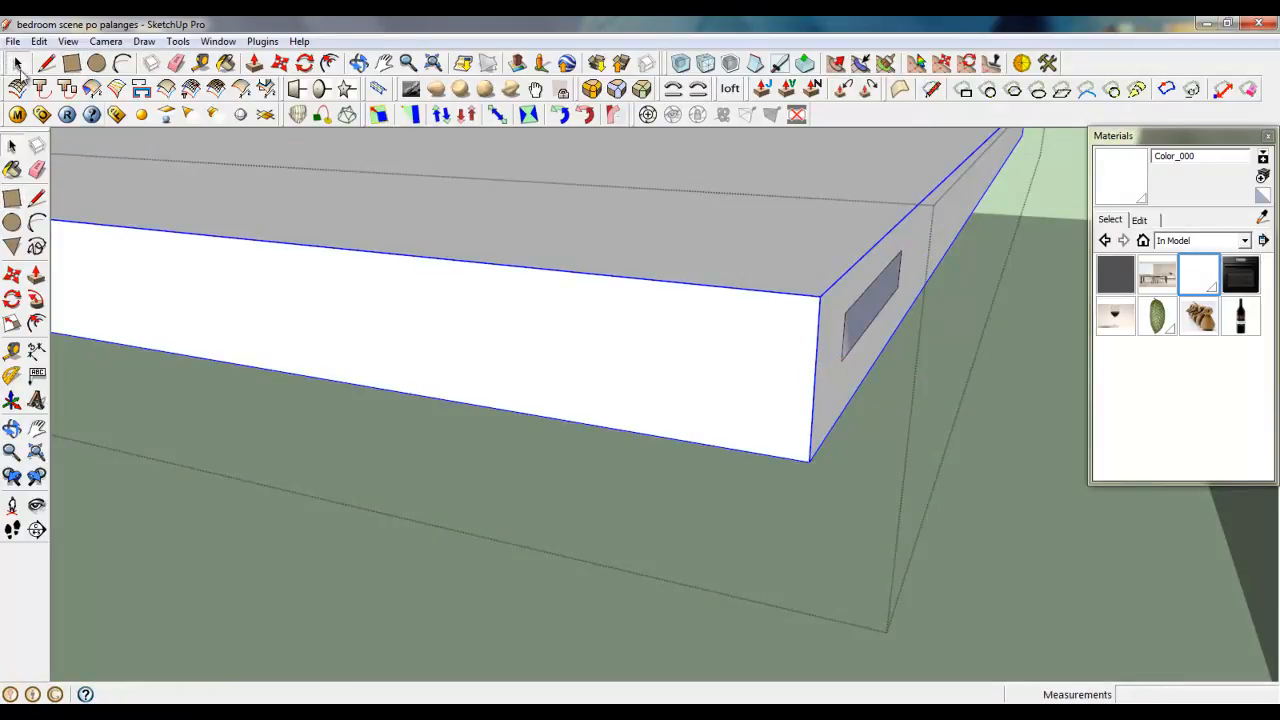
right_click(876, 301)
left_click(927, 441)
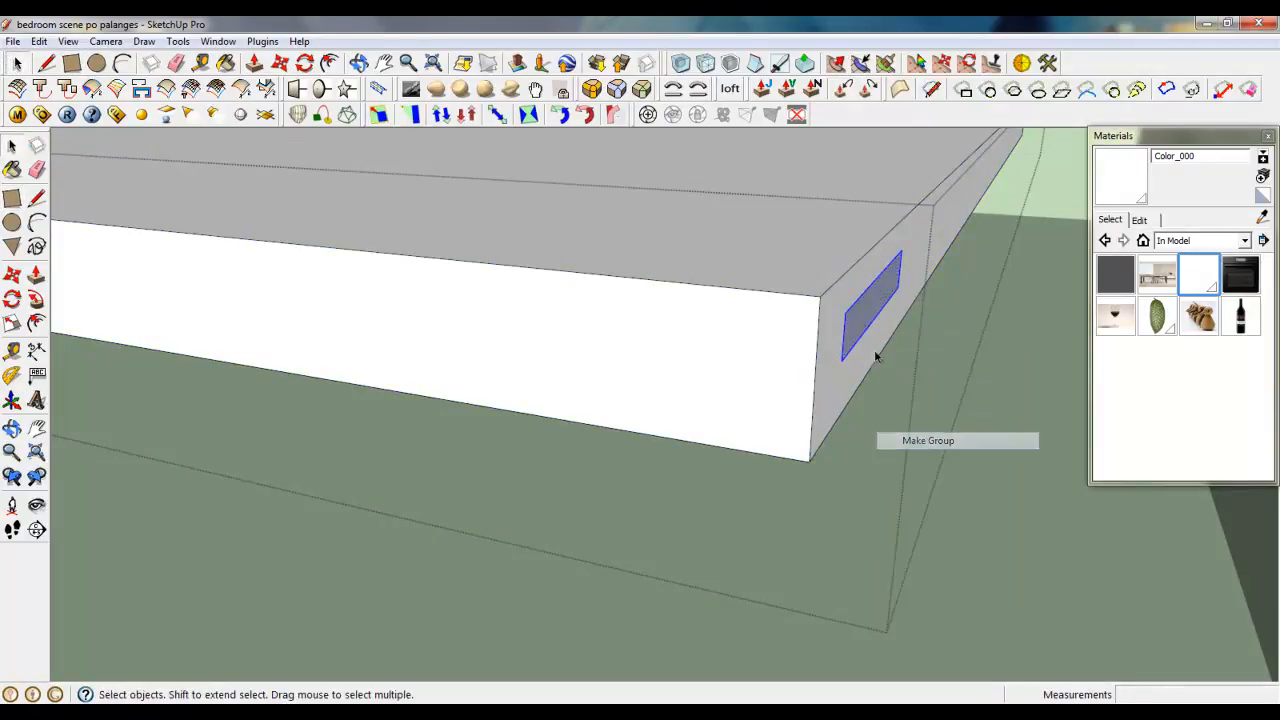
- Open the small rectangle's group and extrude the face 32 mm outward from the slab
double_click(860, 318)
left_click(255, 63)
left_click(858, 310)
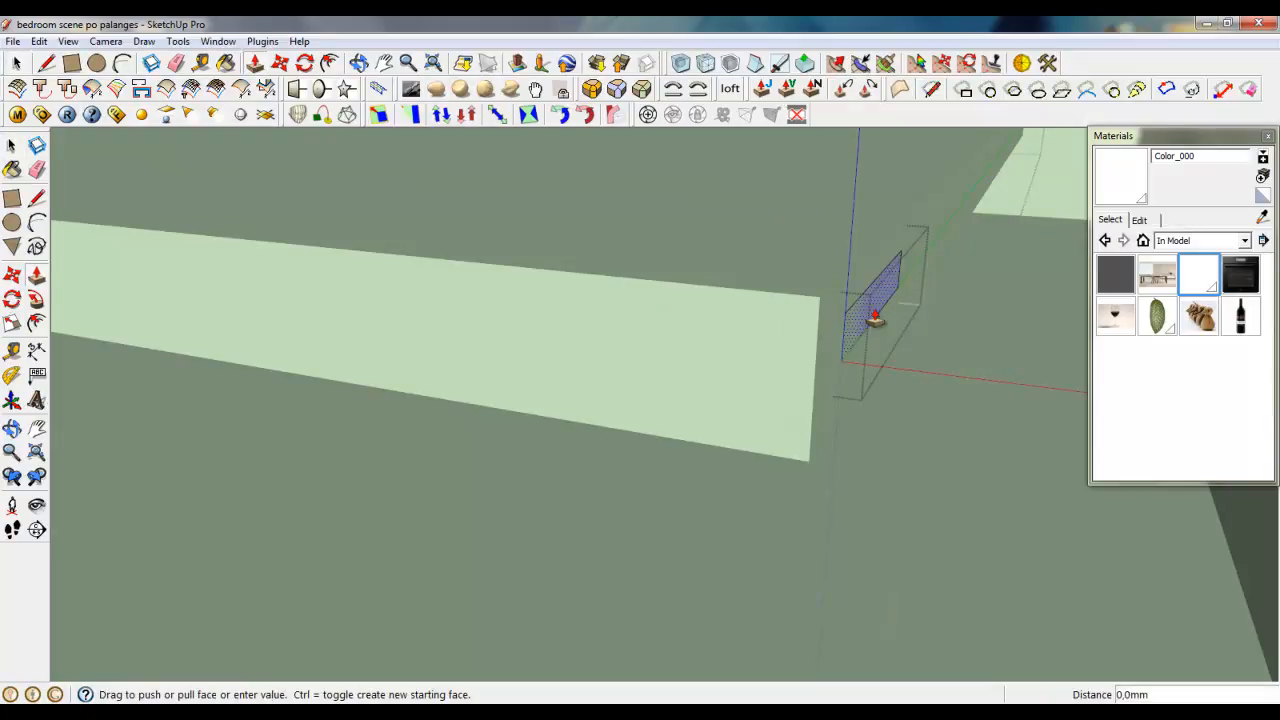
type("32")
key("Return")
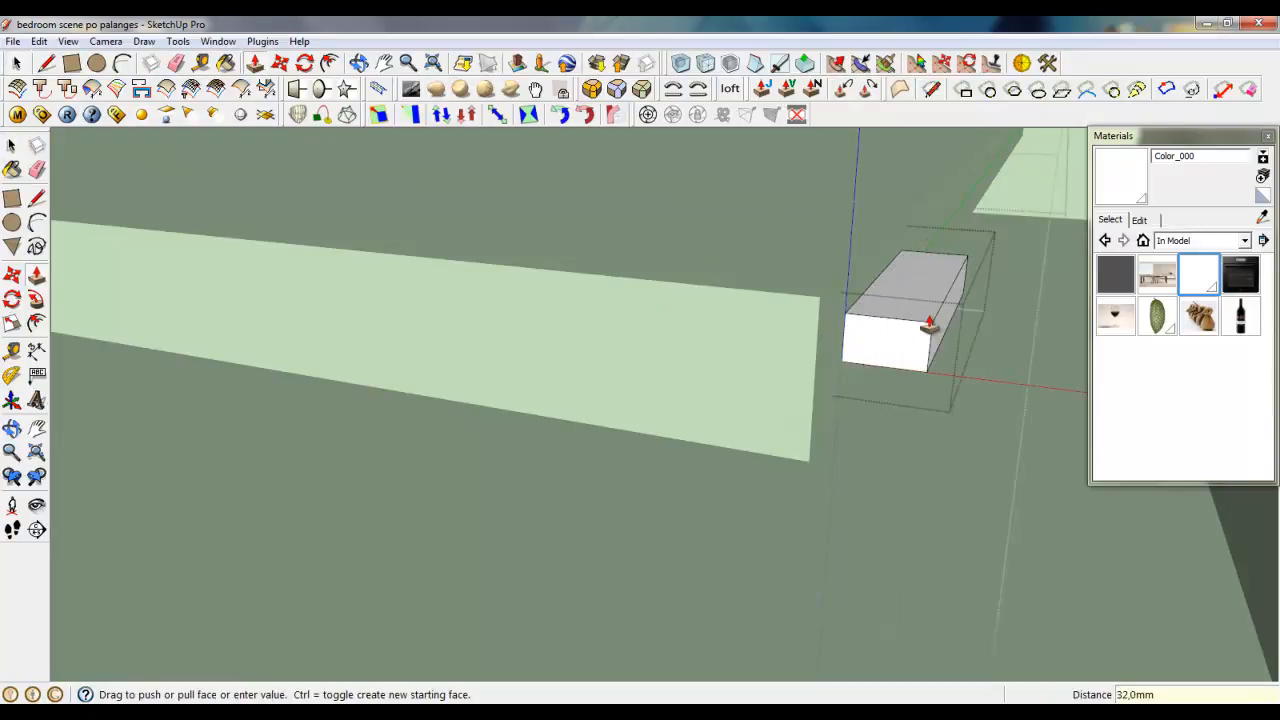
- Stretch the small block with Push/Pull into a headboard panel reaching the floor and flush with the slab's top and side edges
middle_click_drag(930, 323, 923, 166)
left_click_drag(934, 434, 1030, 680)
left_click_drag(880, 471, 738, 376)
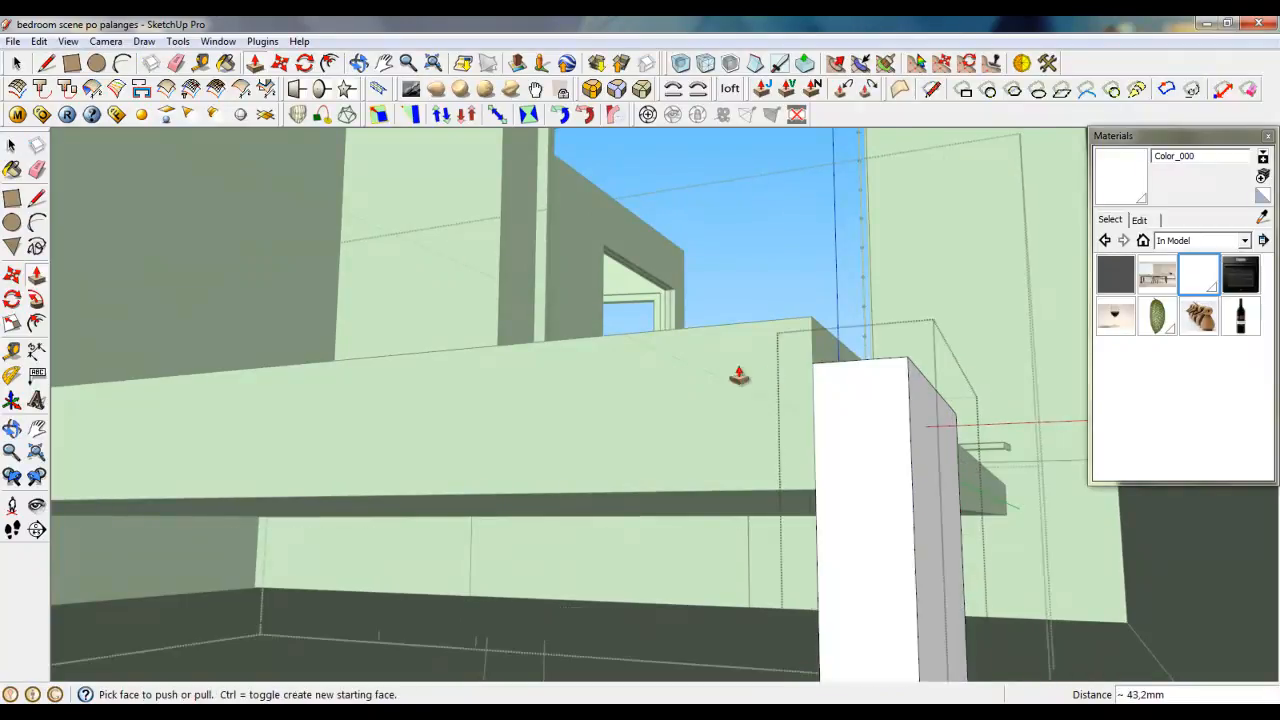
middle_click_drag(739, 376, 851, 486)
left_click_drag(801, 348, 756, 306)
middle_click_drag(756, 308, 995, 488)
scroll(992, 465, "down", 9)
middle_click_drag(731, 519, 934, 271)
left_click_drag(934, 271, 277, 485)
- Extend both ends of the headboard panel 400 mm beyond the slab's sides
scroll(620, 517, "down", 2)
middle_click_drag(620, 517, 443, 571)
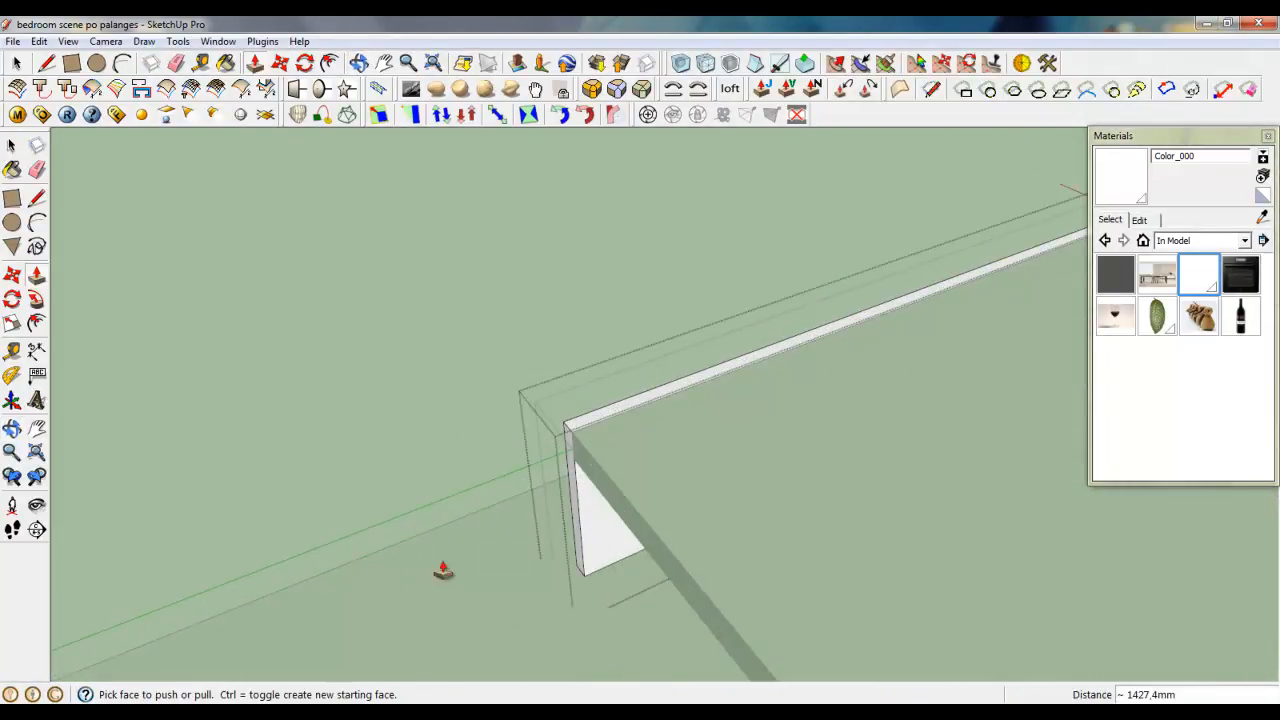
left_click_drag(577, 518, 489, 537)
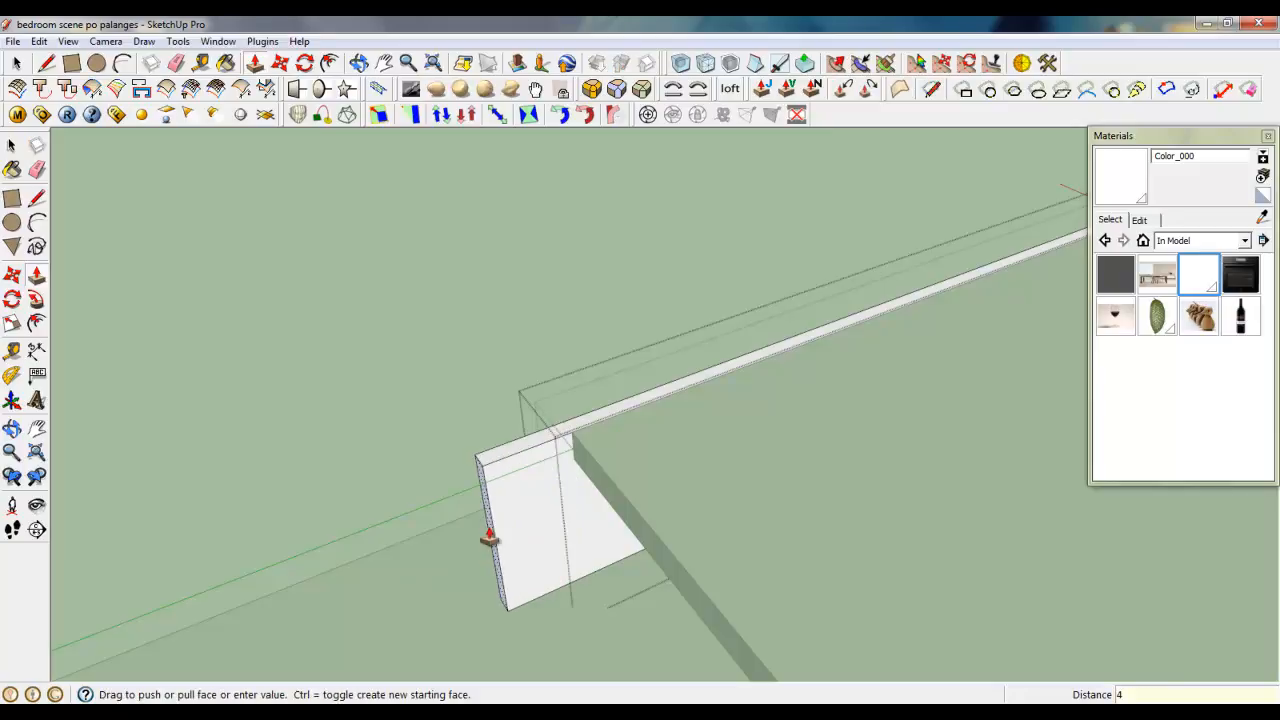
key("Return")
scroll(674, 551, "down", 2)
middle_click_drag(674, 551, 429, 529)
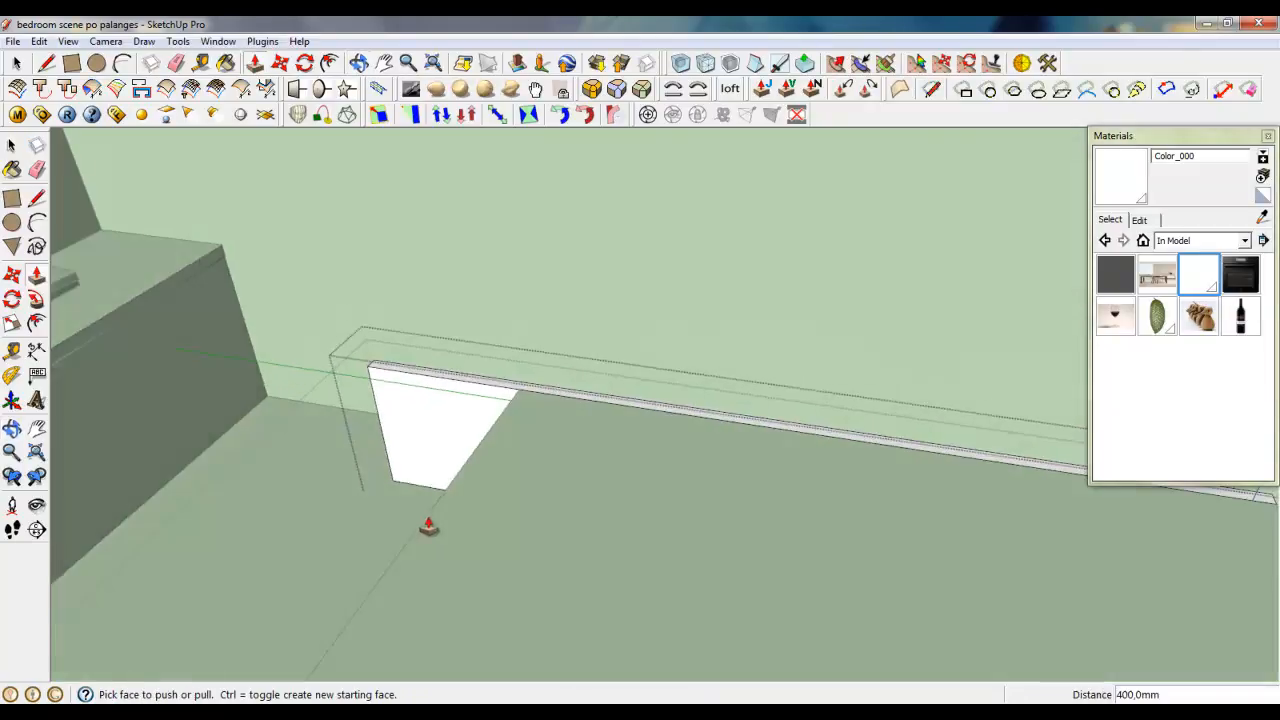
scroll(408, 503, "down", 3)
scroll(840, 551, "up", 6)
left_click_drag(484, 481, 604, 511)
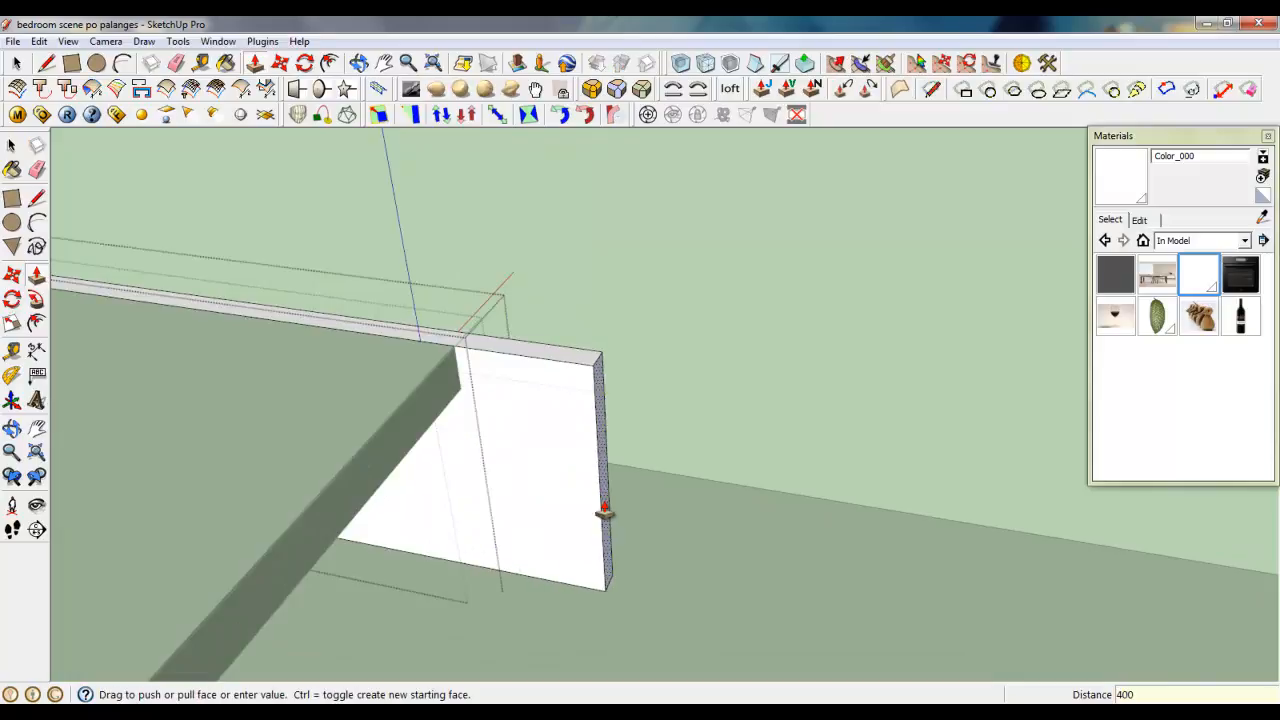
type("400")
key("Return")
- Raise the headboard's top face by 350 mm and close its group
left_click_drag(703, 374, 713, 277)
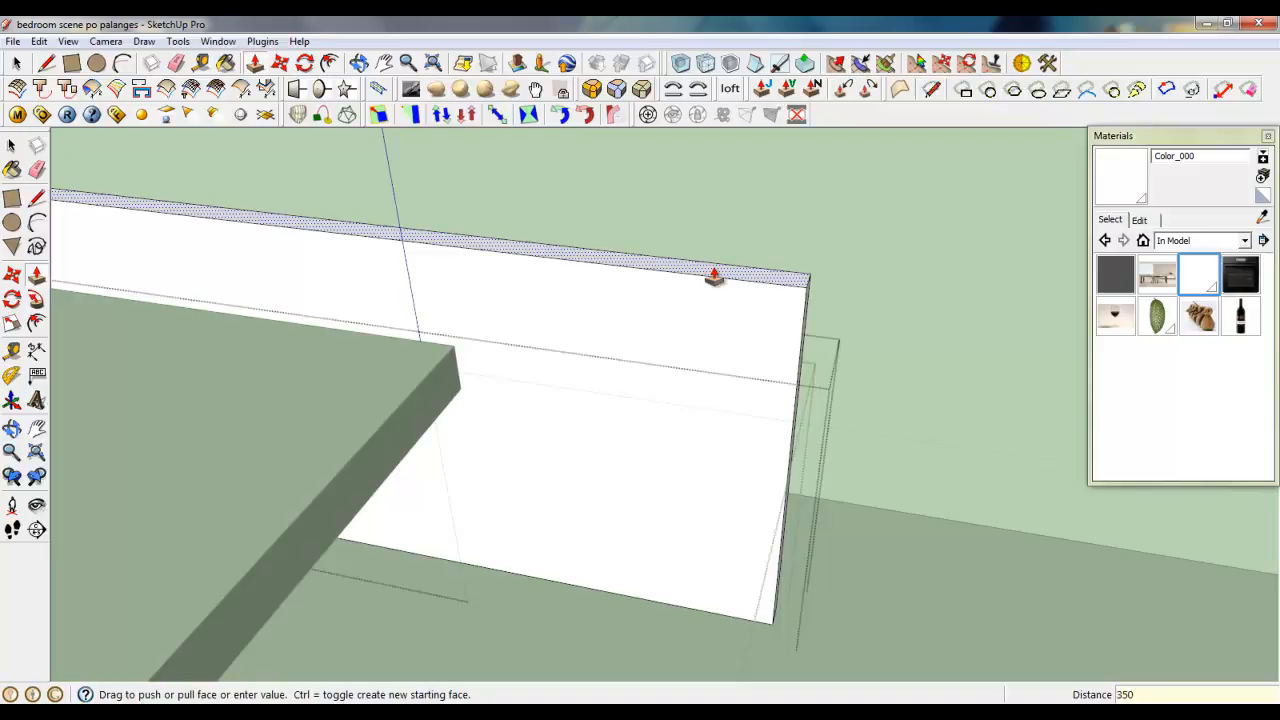
key("Return")
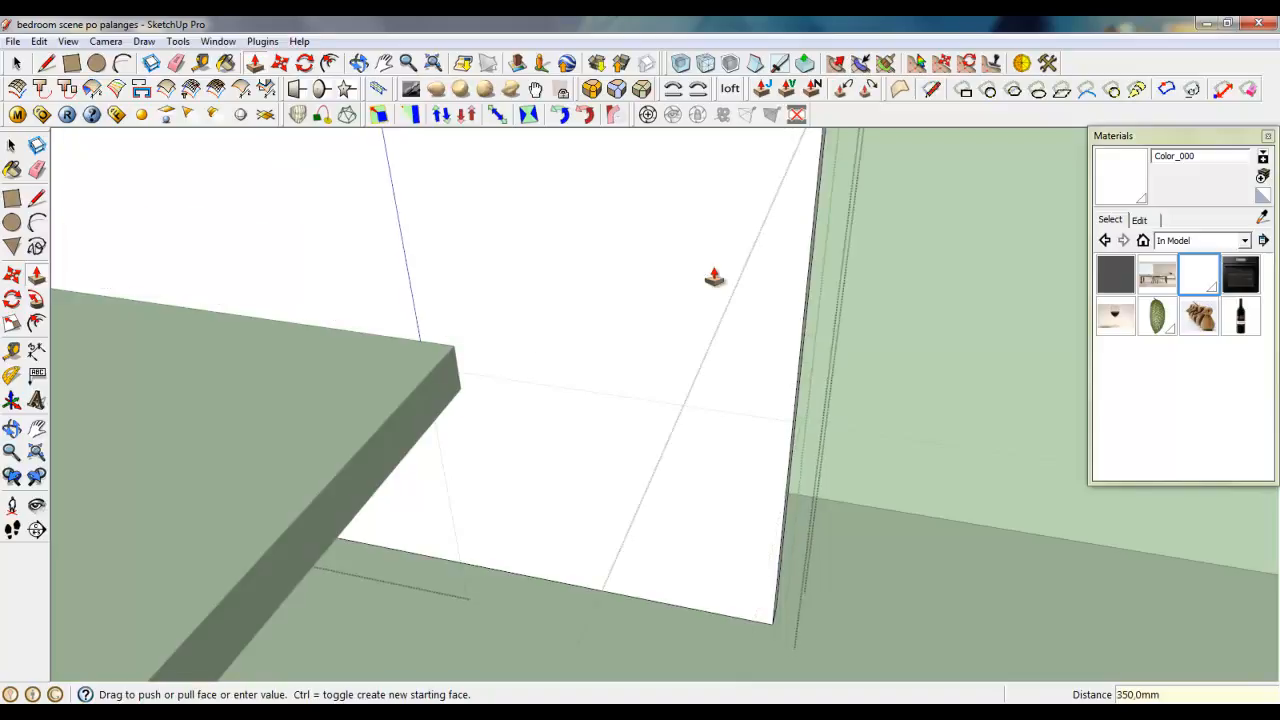
scroll(714, 280, "down", 5)
right_click(841, 510)
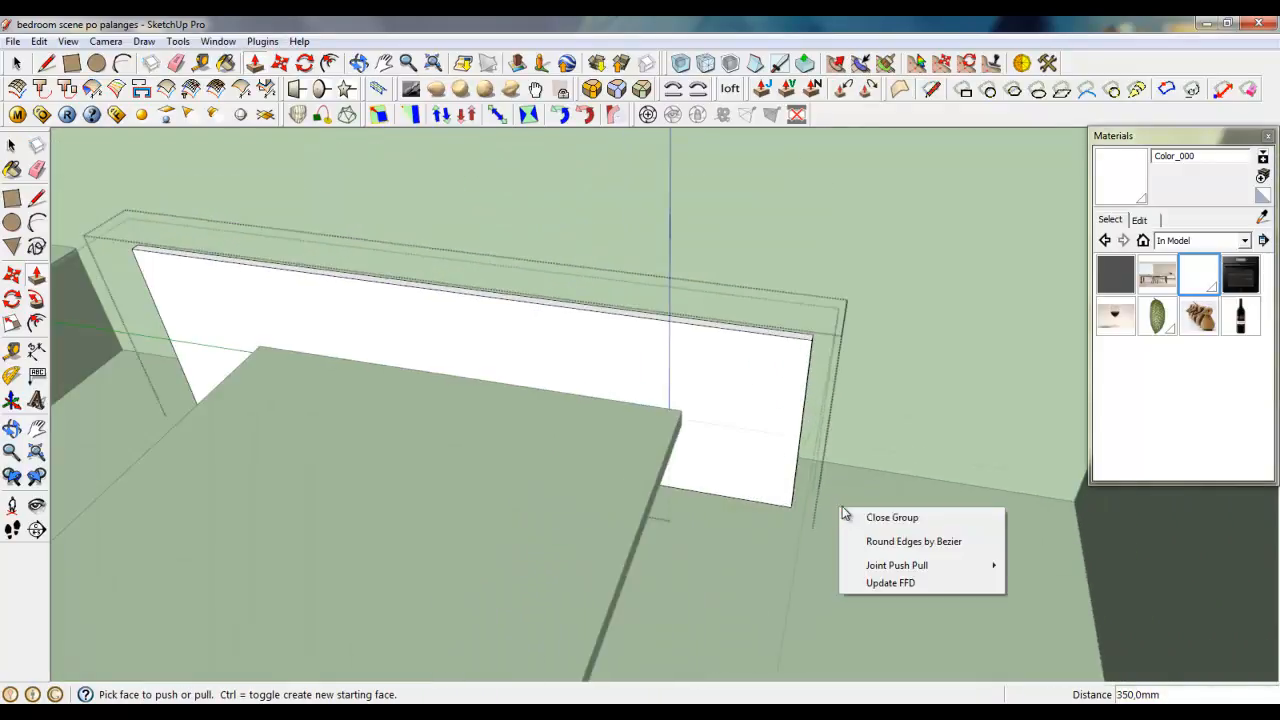
left_click(885, 517)
- Move the slab and headboard together toward the back wall and leave the bed group
left_click(16, 64)
left_click(459, 461)
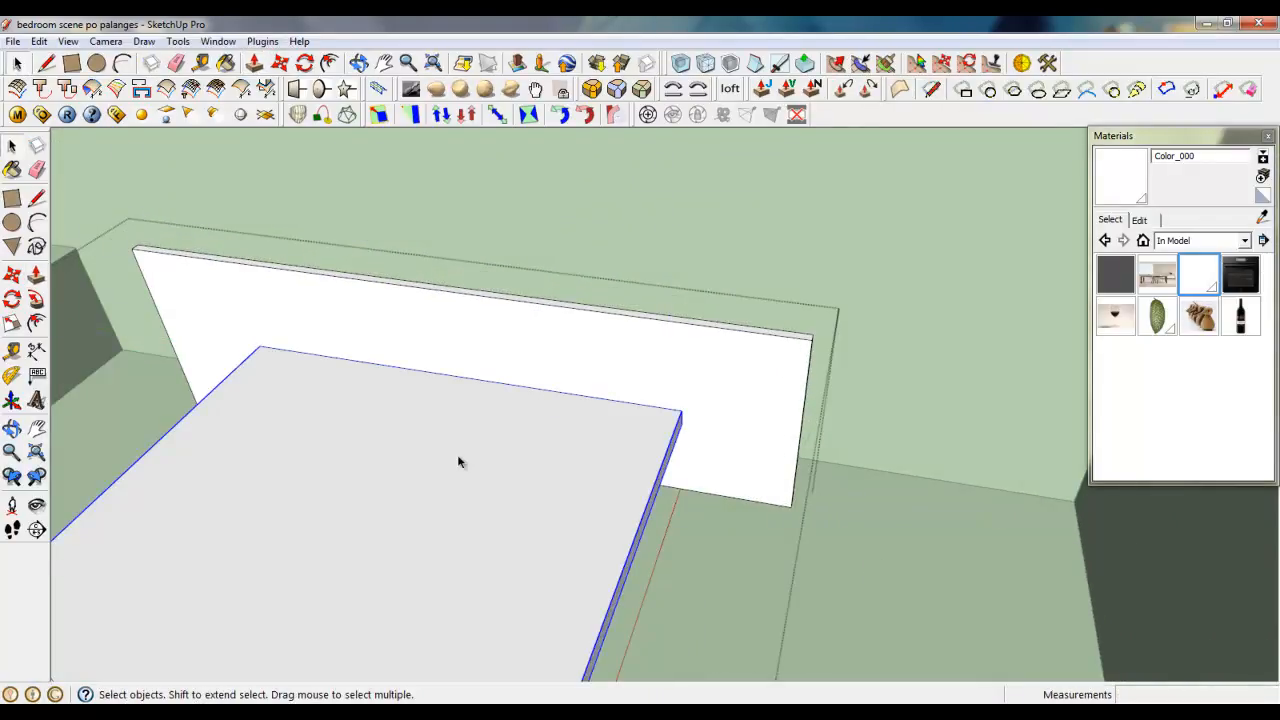
left_click(574, 377, "shift")
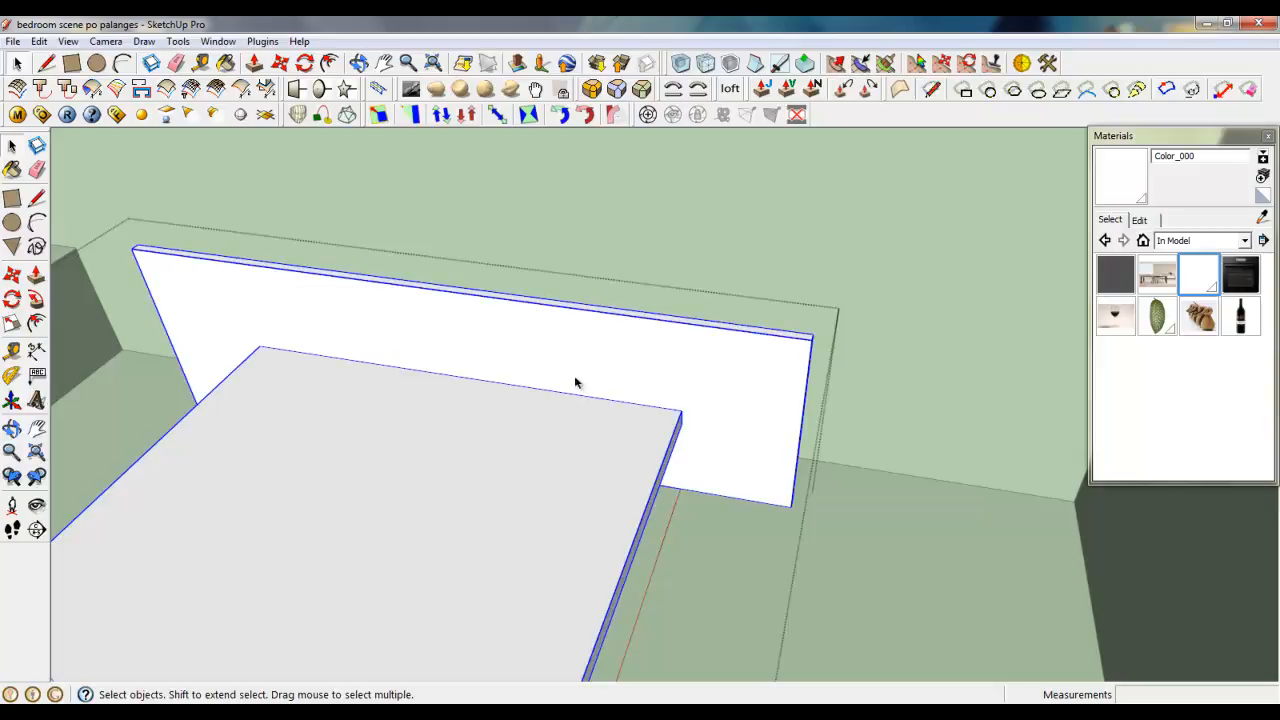
scroll(574, 377, "up", 3)
middle_click_drag(574, 380, 690, 480)
left_click(320, 89)
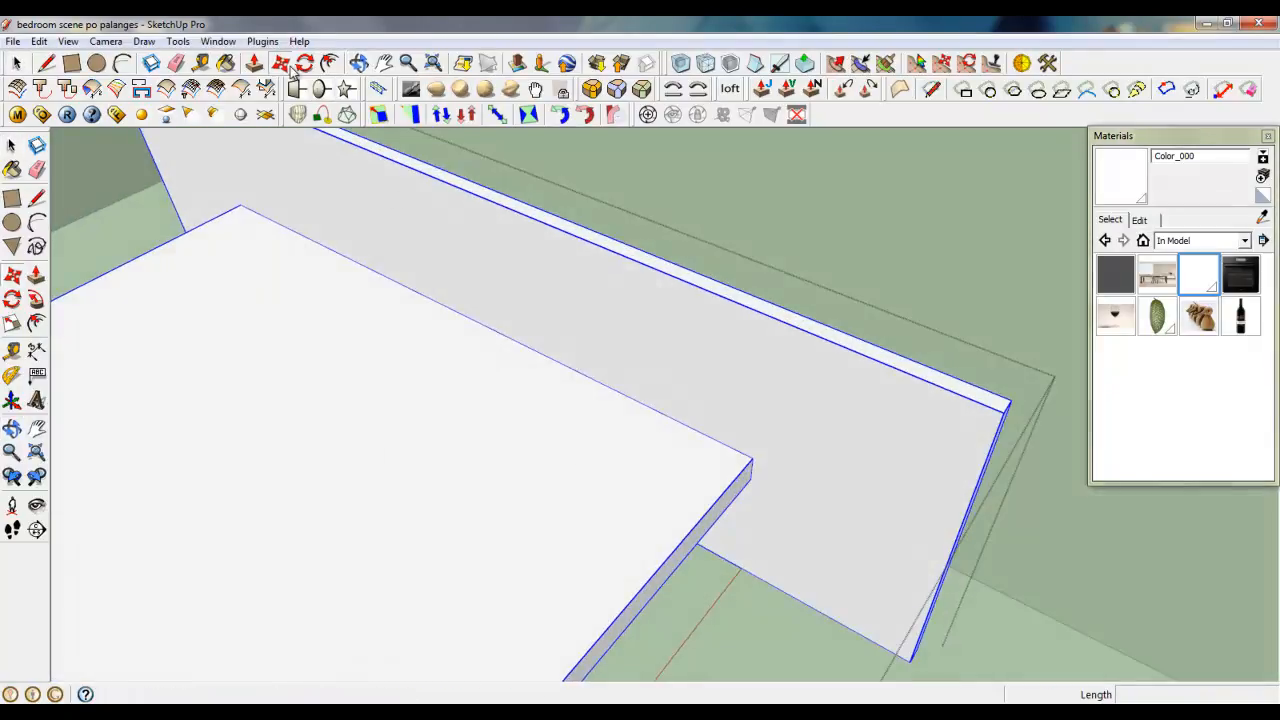
left_click(576, 552)
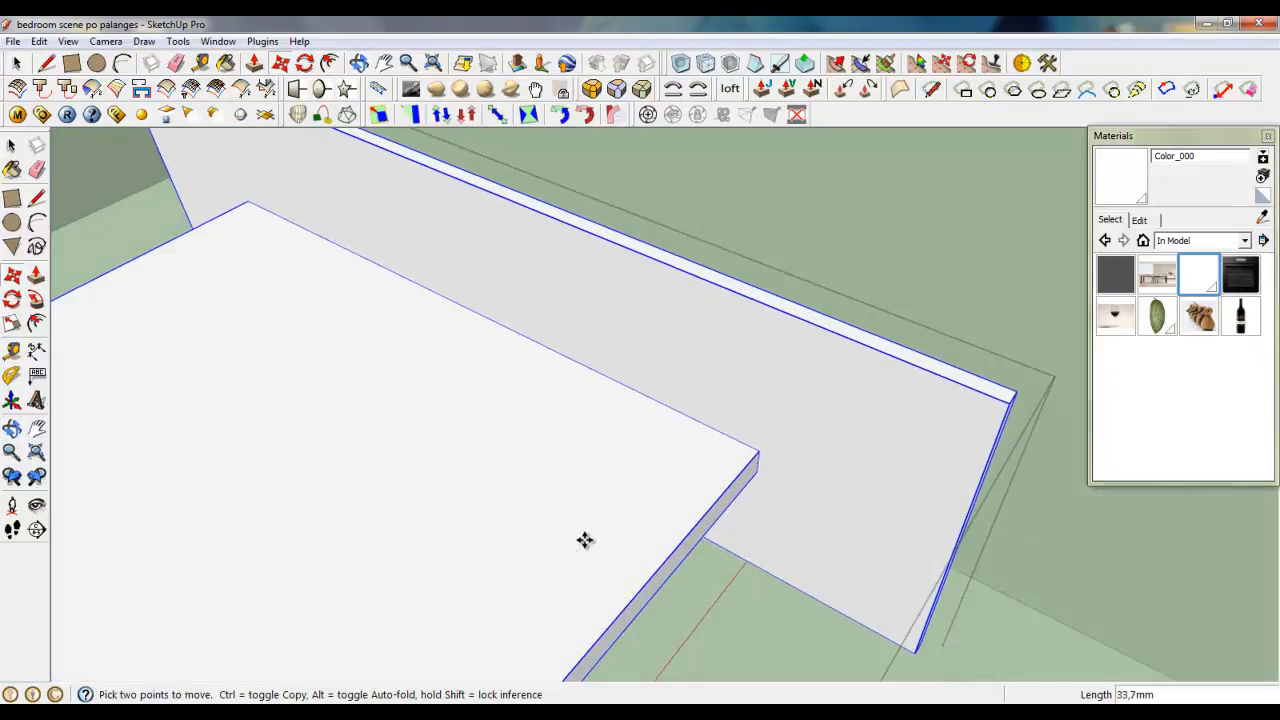
left_click(651, 474)
right_click(766, 511)
scroll(766, 516, "down", 10)
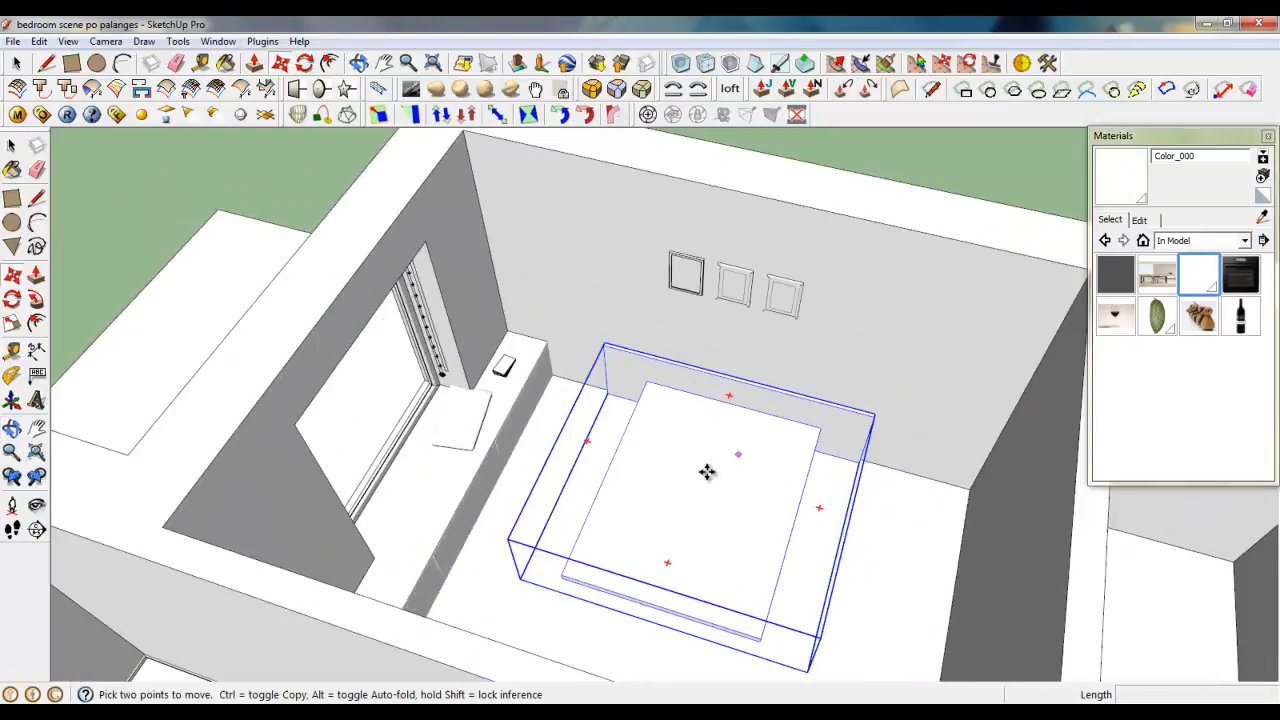
- Inside the bed group, draw a 150 mm wide rectangle on the slab's underside near its front corner with the Line tool
middle_click_drag(707, 472, 705, 456)
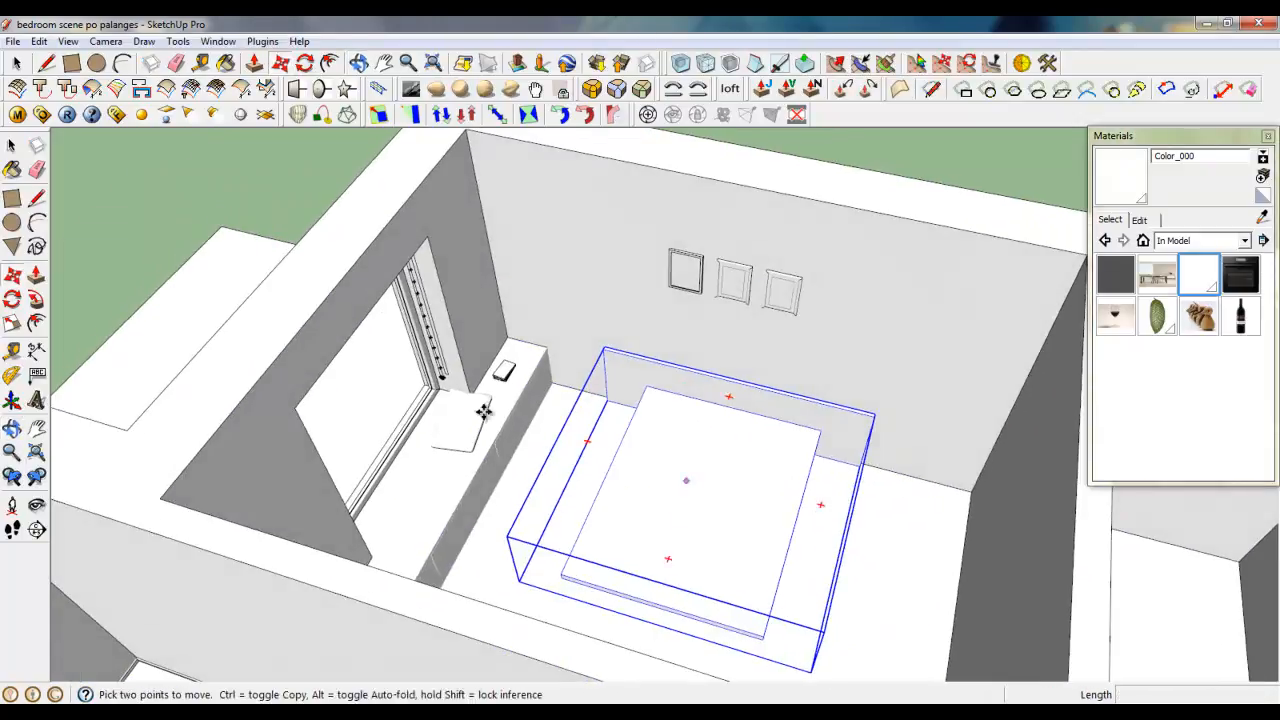
left_click(17, 64)
double_click(735, 614)
scroll(735, 614, "up", 5)
middle_click_drag(734, 643, 526, 237)
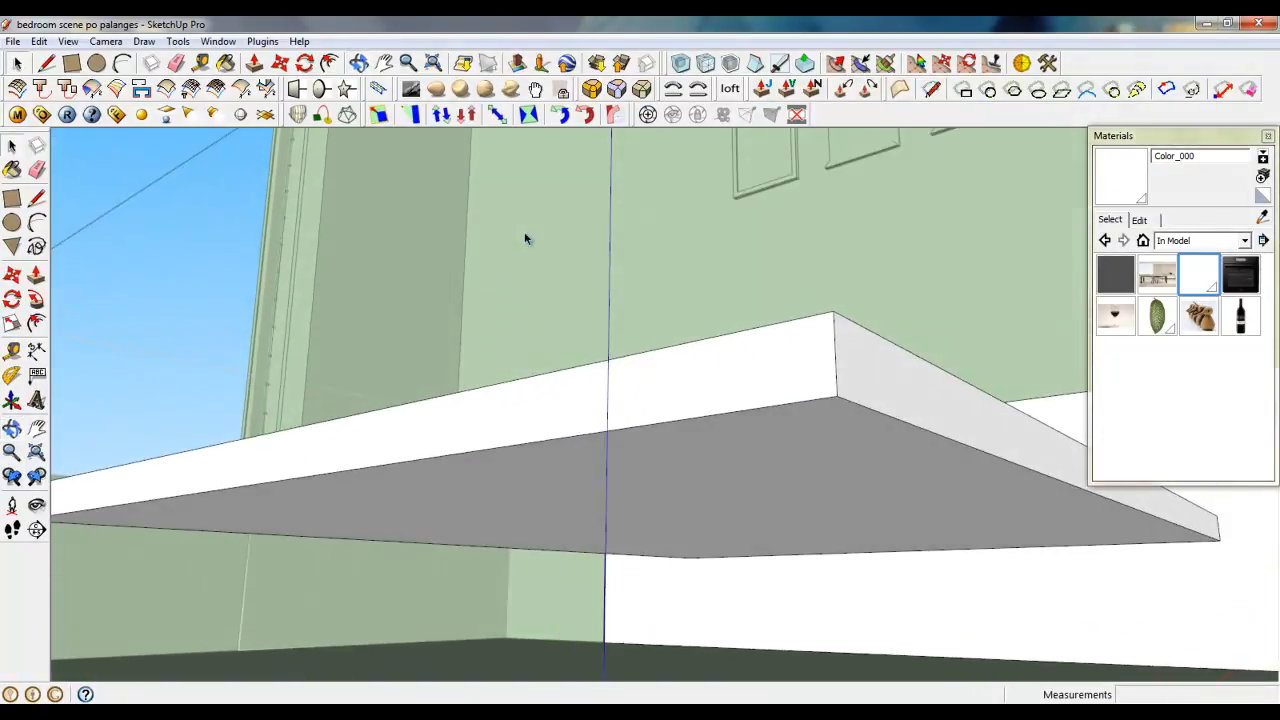
key("l")
left_click(757, 432)
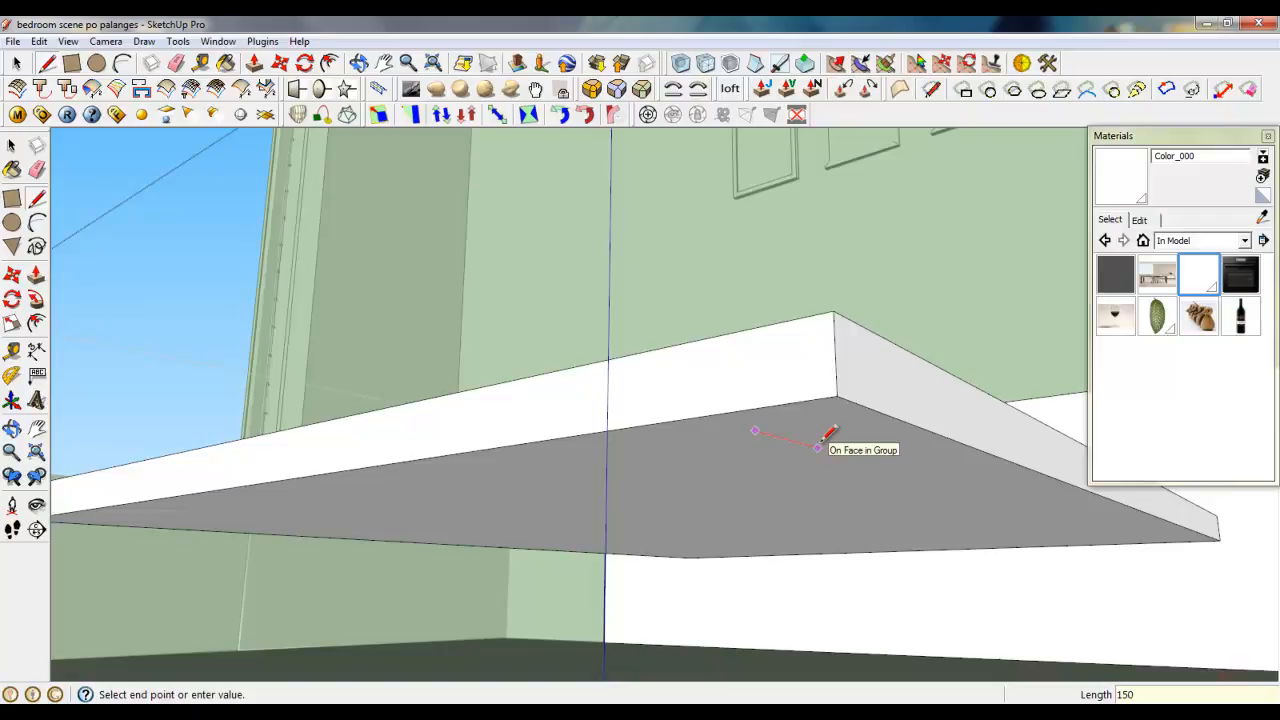
left_click(517, 488)
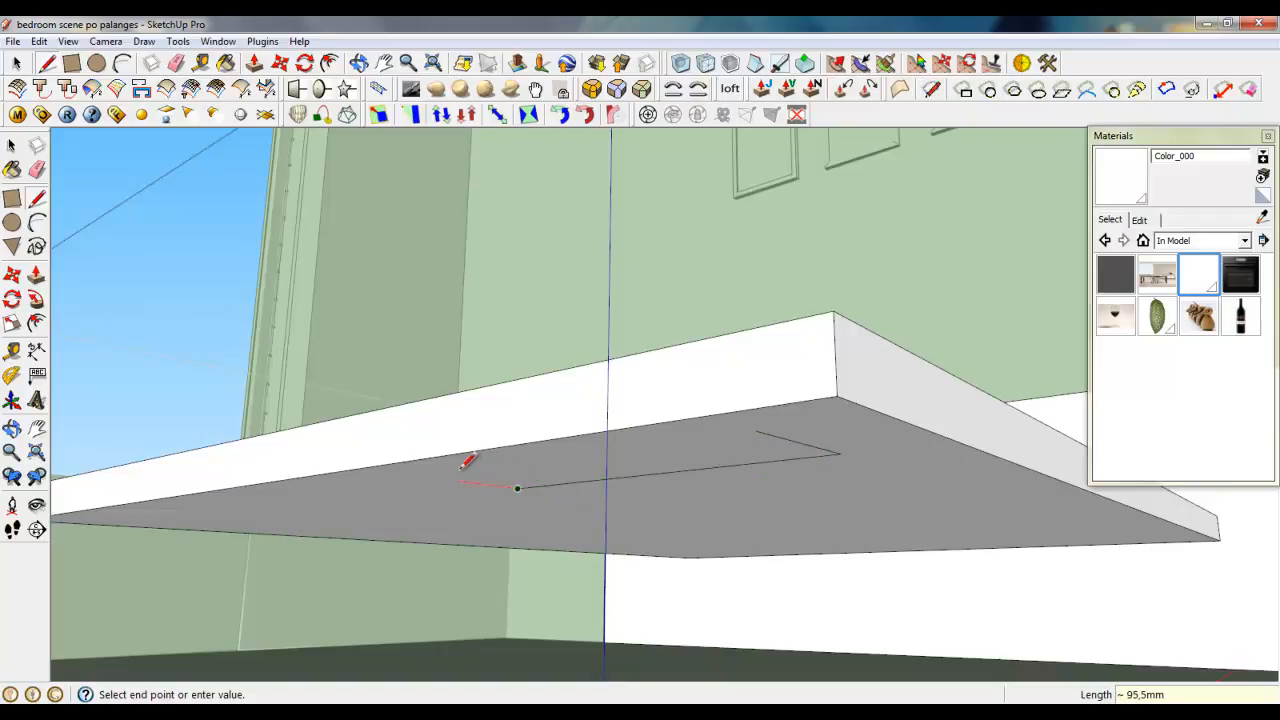
left_click(757, 430)
left_click(15, 63)
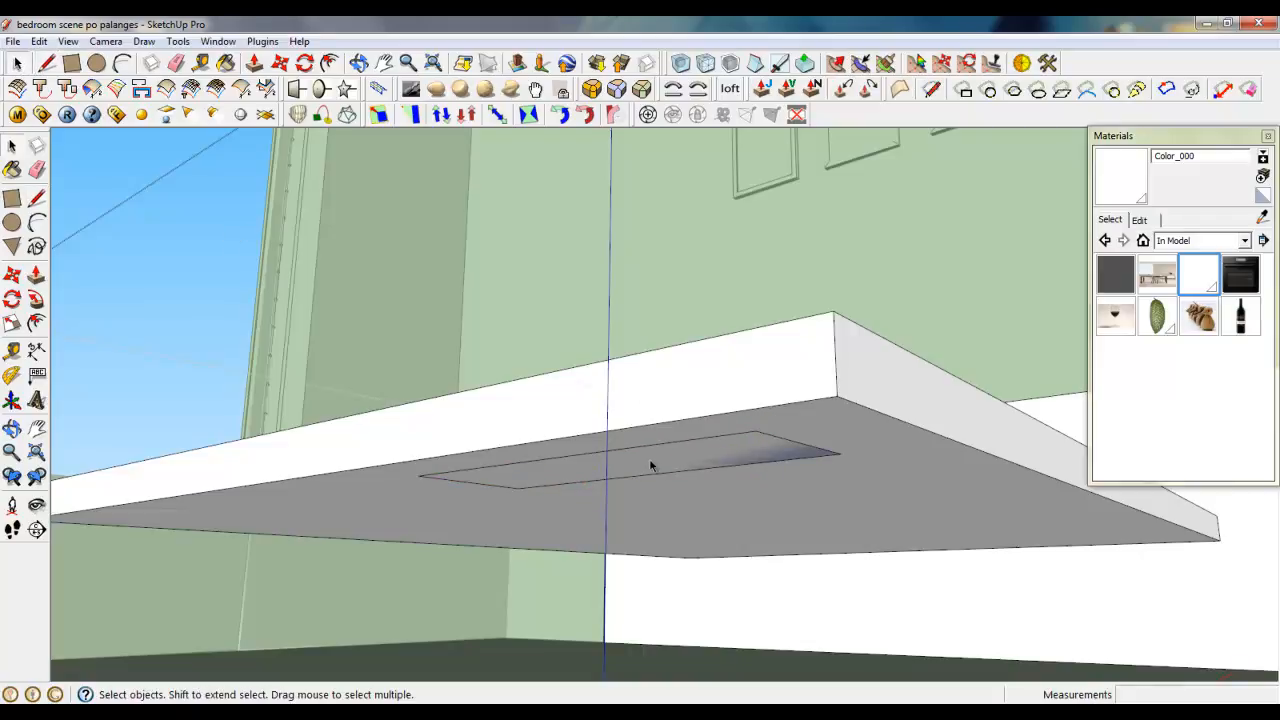
- Group the rectangle under the slab, open the group for editing and extrude its face 32 mm
right_click(655, 465)
left_click(713, 258)
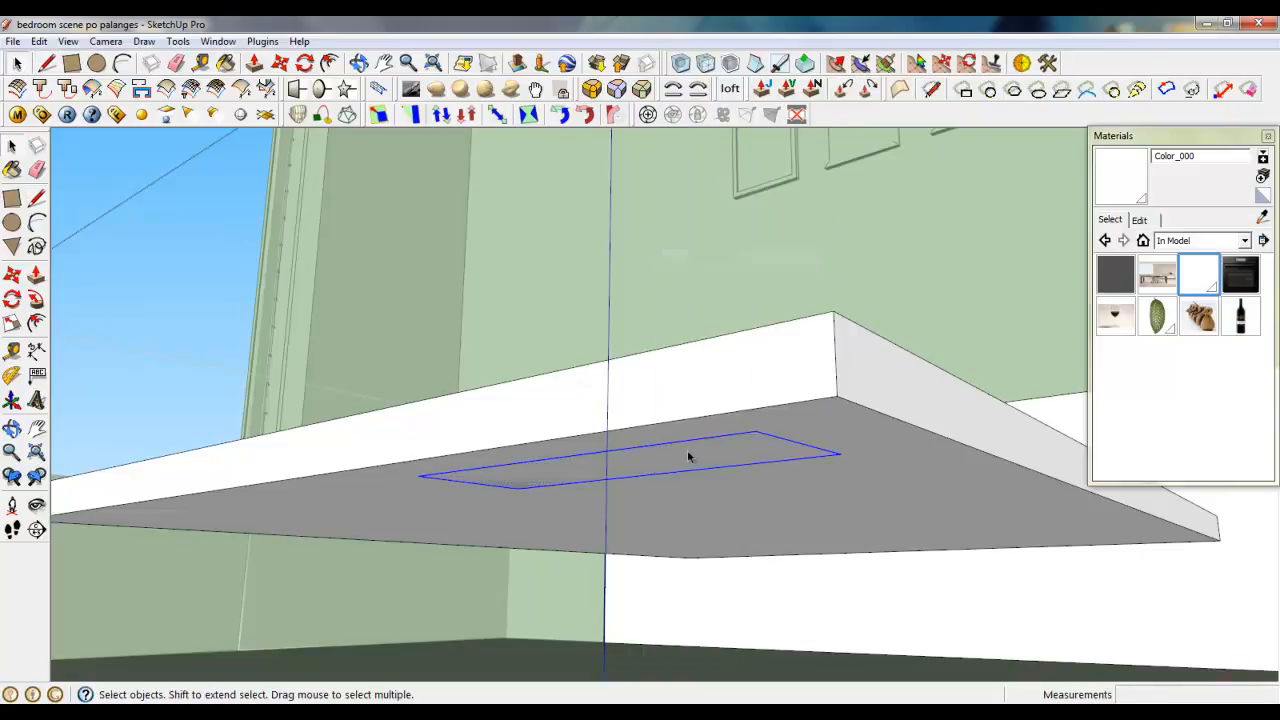
double_click(689, 449)
left_click(254, 64)
left_click(623, 458)
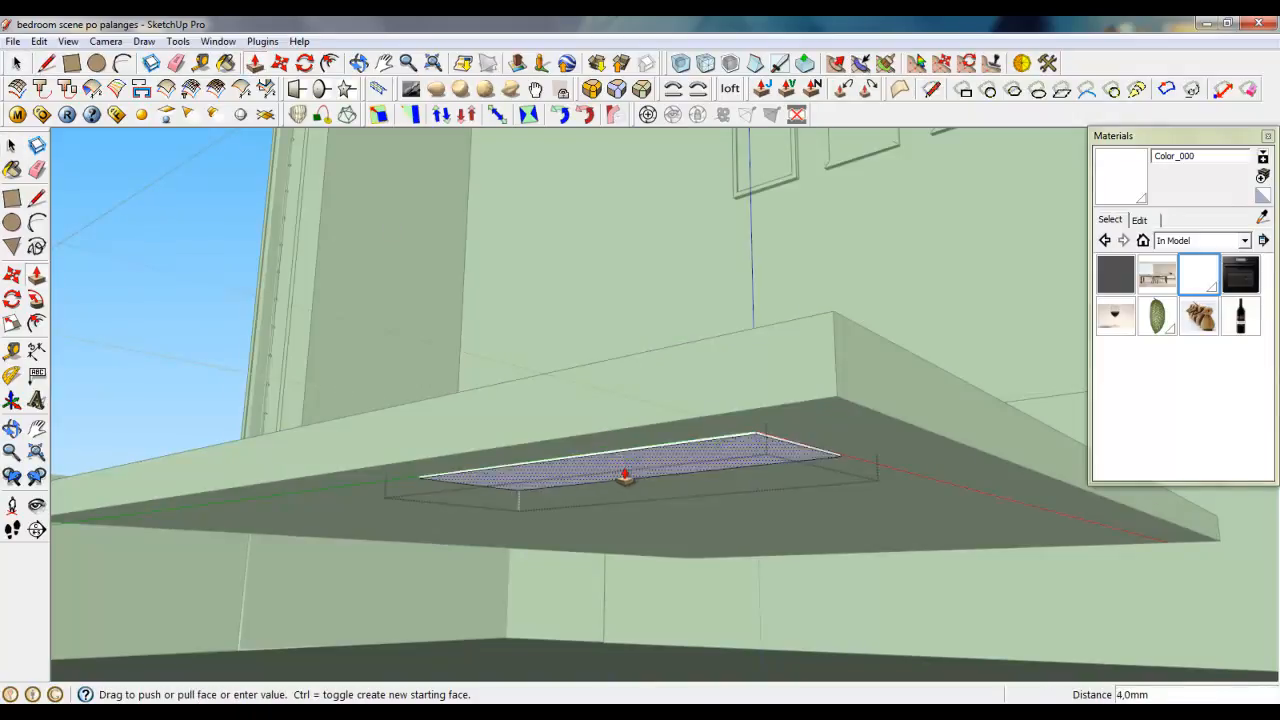
type("32")
key("Return")
- Extend the support block's underside about 268 mm down to the floor
middle_click_drag(623, 480, 746, 457)
left_click(771, 471)
left_click(826, 466)
left_click(757, 490)
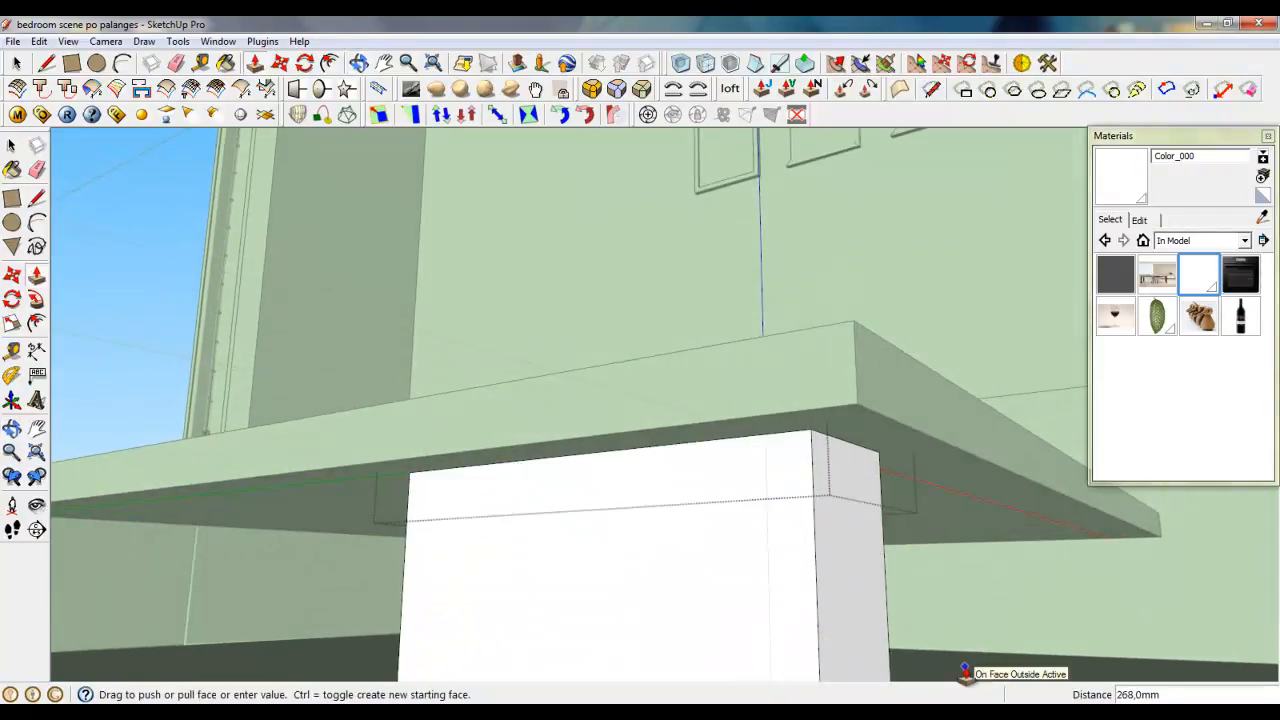
left_click(965, 672)
- Extend the support block's end face about 973.8 mm toward the slab's opposite side
middle_click_drag(526, 480, 945, 690)
scroll(998, 420, "down", 3)
scroll(881, 408, "down", 1)
left_click(754, 544)
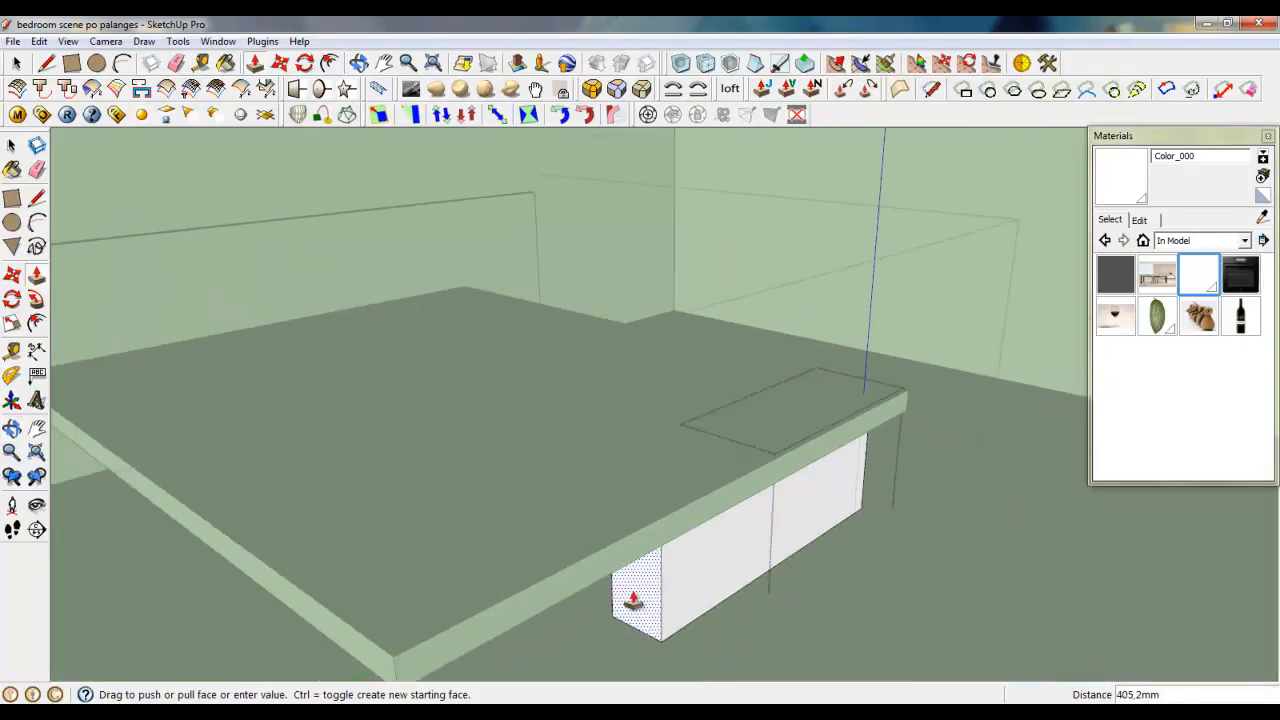
middle_click_drag(597, 618, 608, 444)
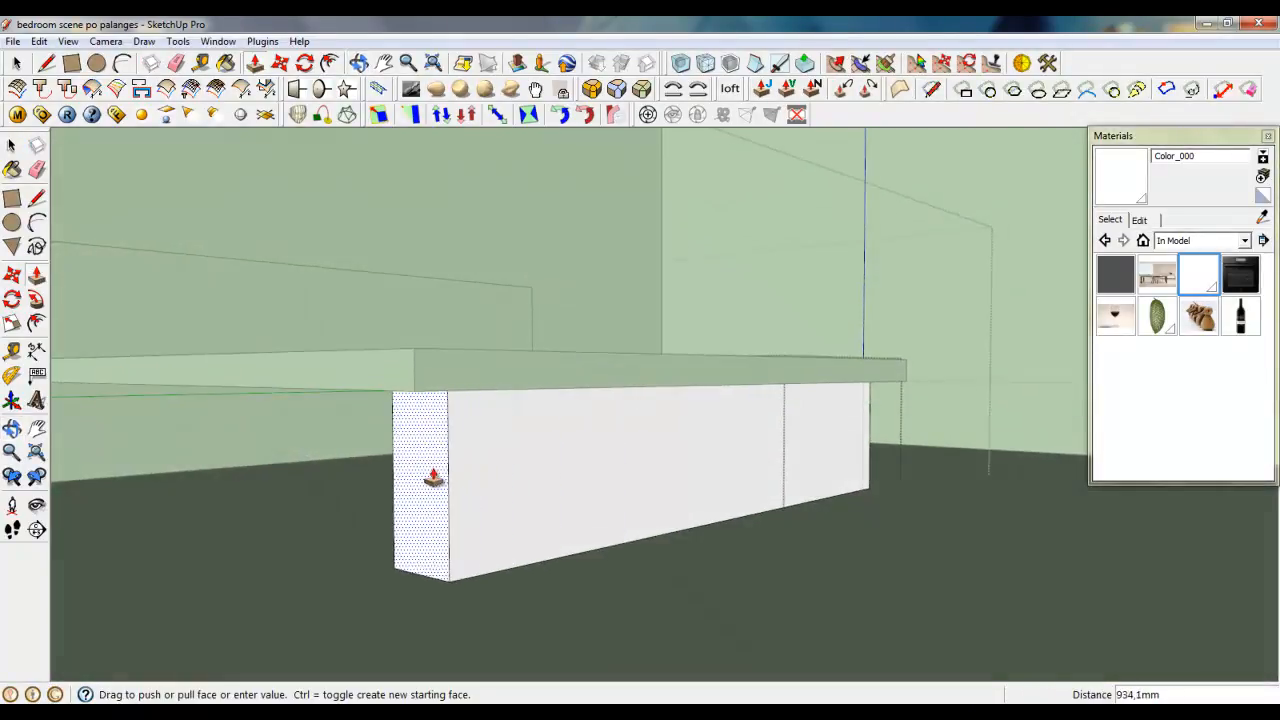
left_click(411, 486)
middle_click_drag(411, 486, 247, 414)
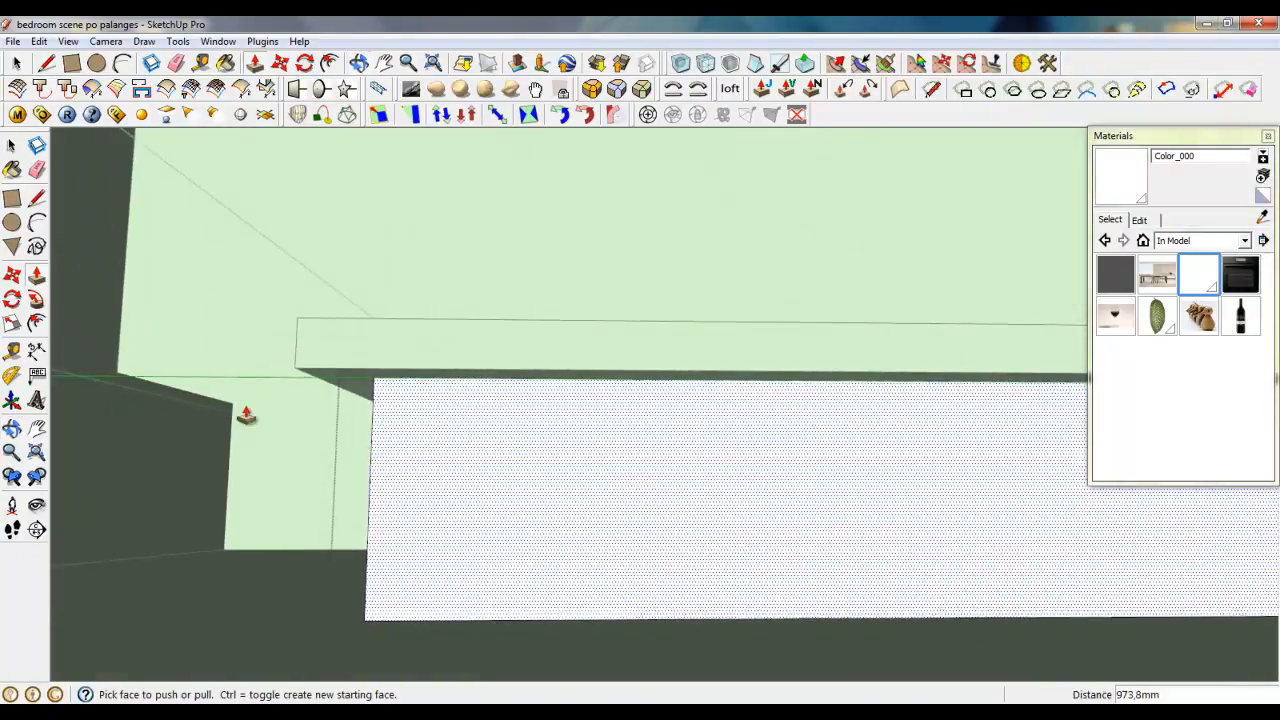
- Offset the outline of the support's long face 40 mm inward
left_click(386, 65)
left_click_drag(920, 589, 351, 557)
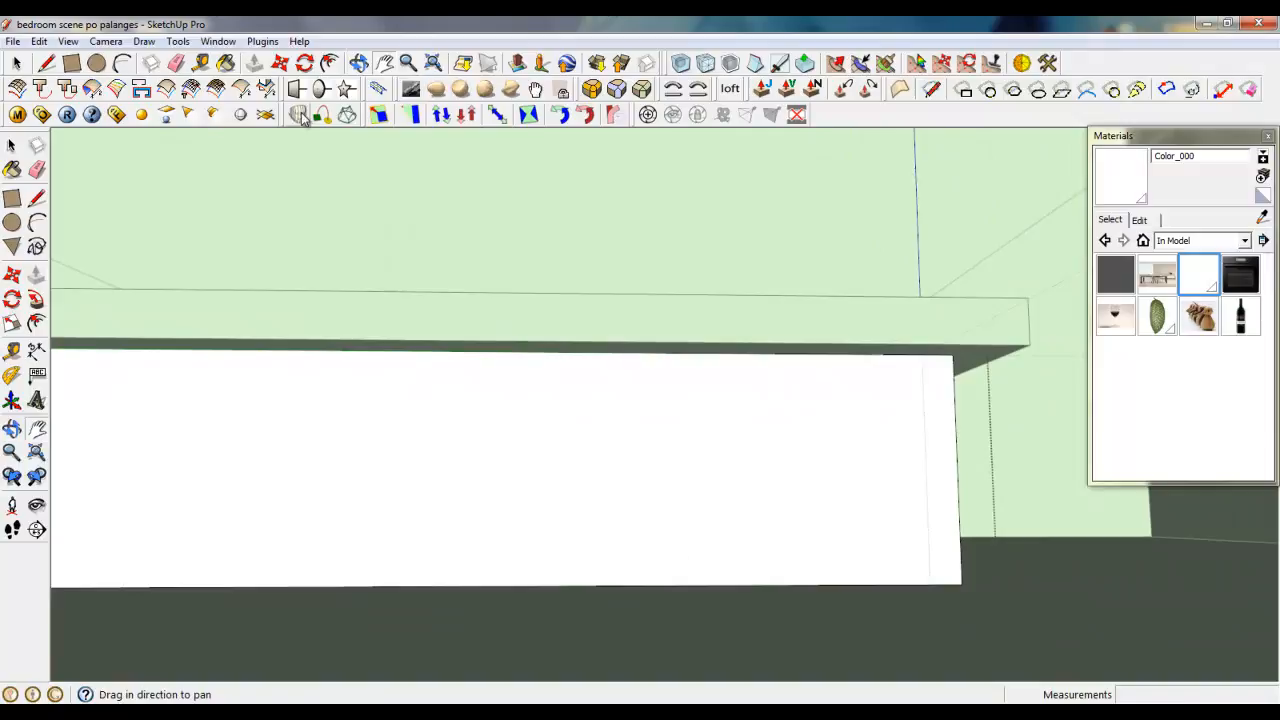
left_click(359, 64)
left_click_drag(740, 551, 616, 484)
left_click(329, 63)
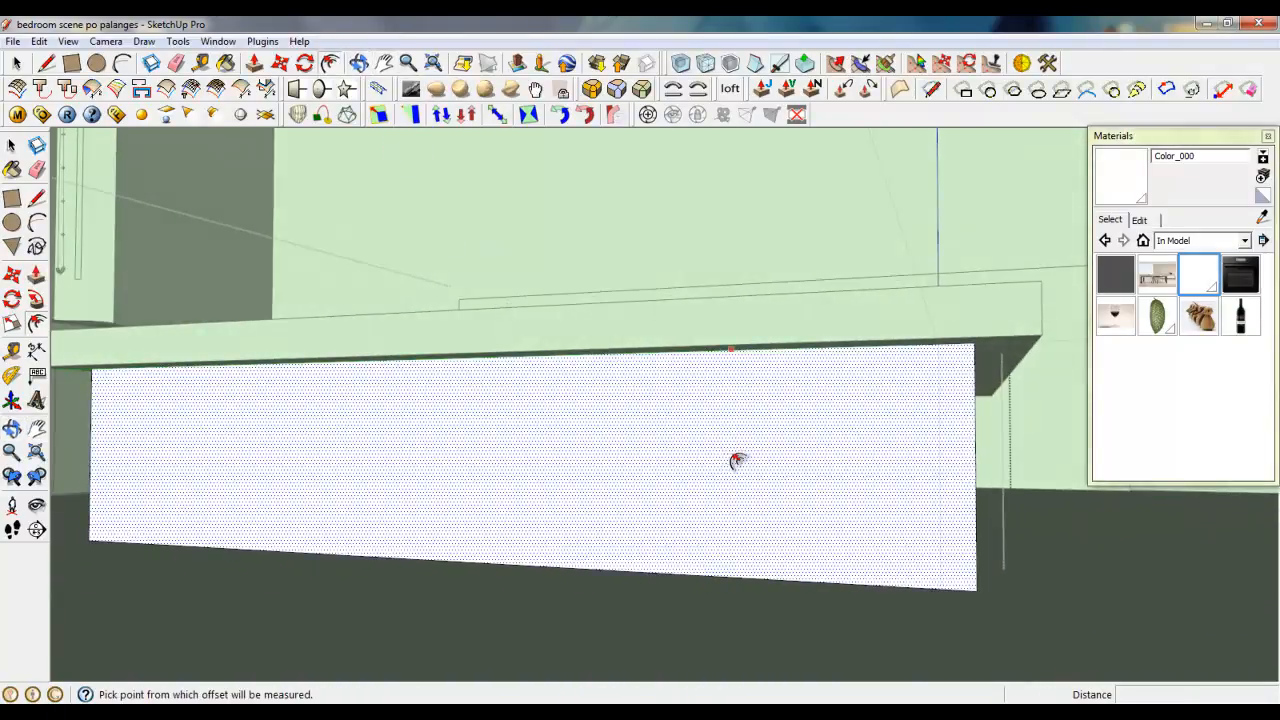
left_click(737, 457)
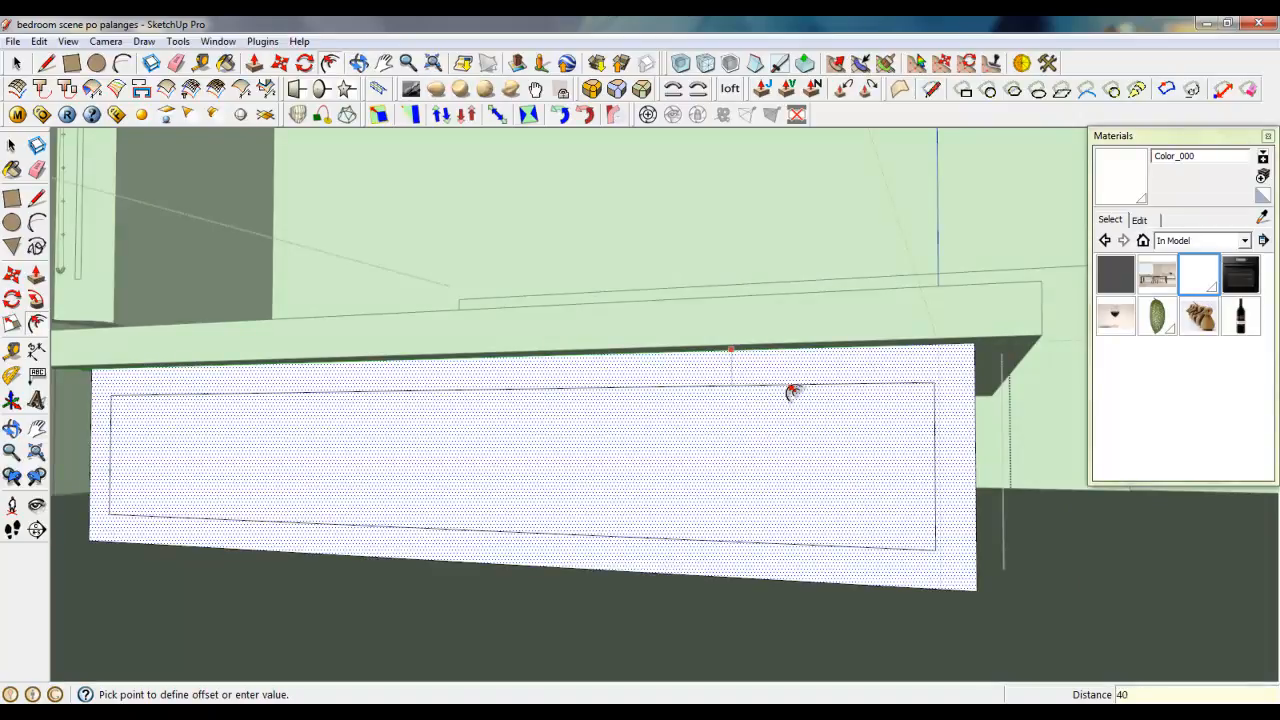
type("40")
key("Return")
- Move the inner outline's bottom edge 40 mm down onto the support's base edge
left_click(261, 66)
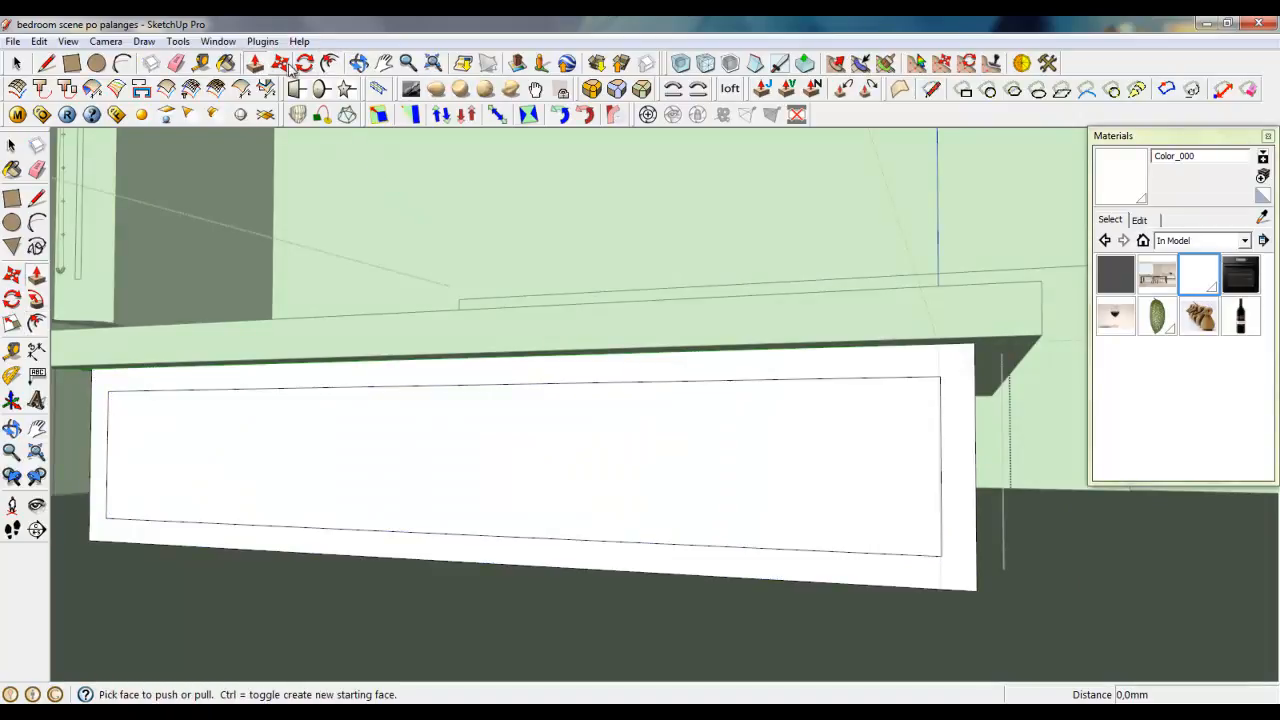
left_click(280, 65)
left_click(695, 545)
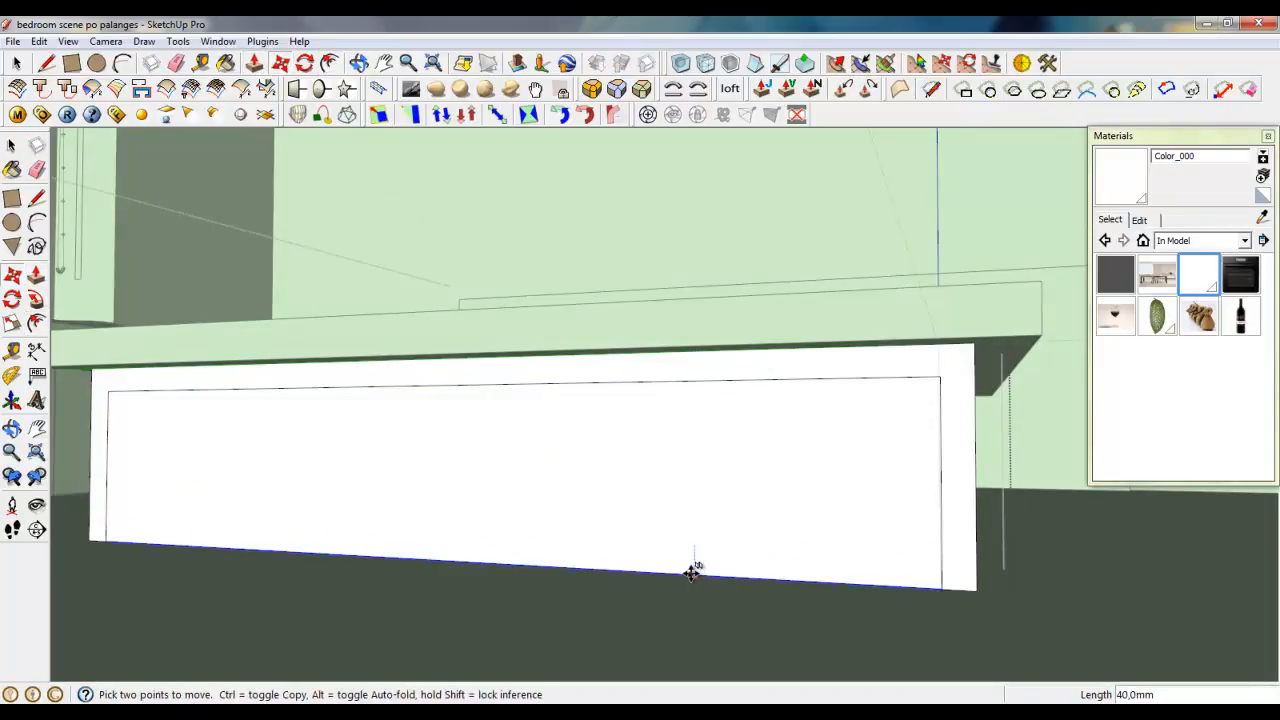
left_click(689, 572)
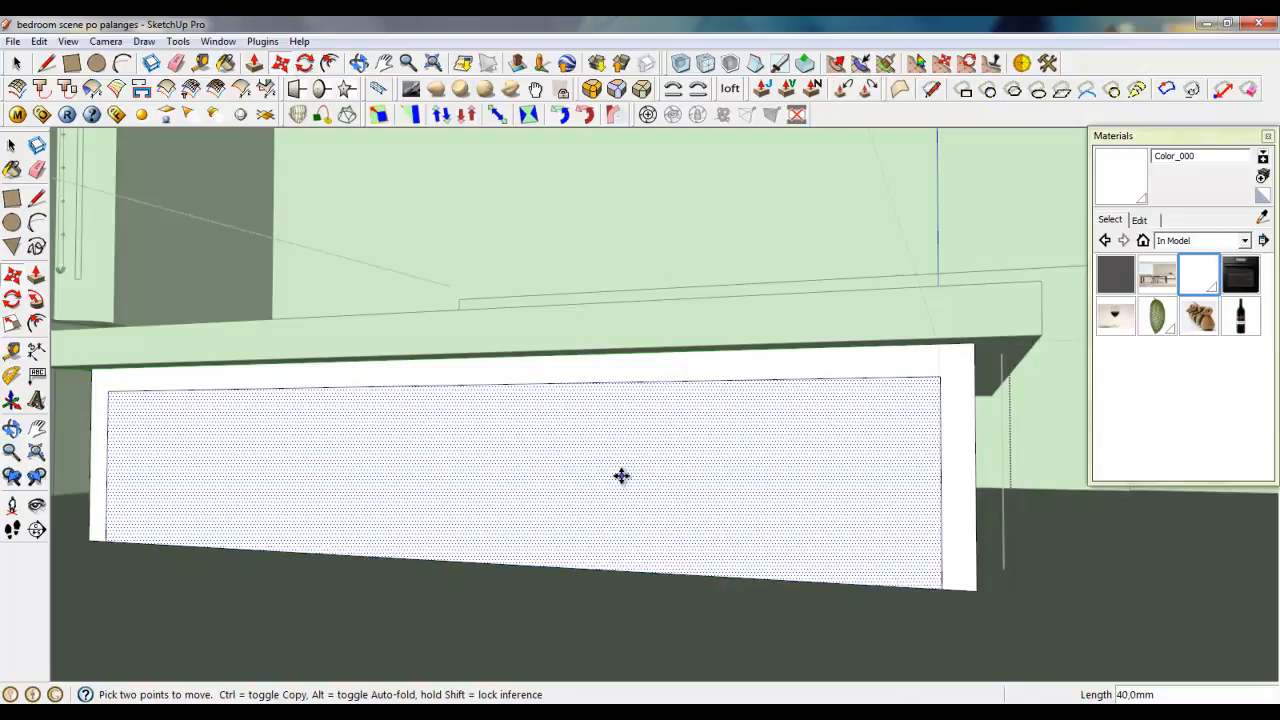
- Push the inner face through the support's full thickness to leave an open frame with two legs
middle_click_drag(620, 474, 311, 169)
key("p")
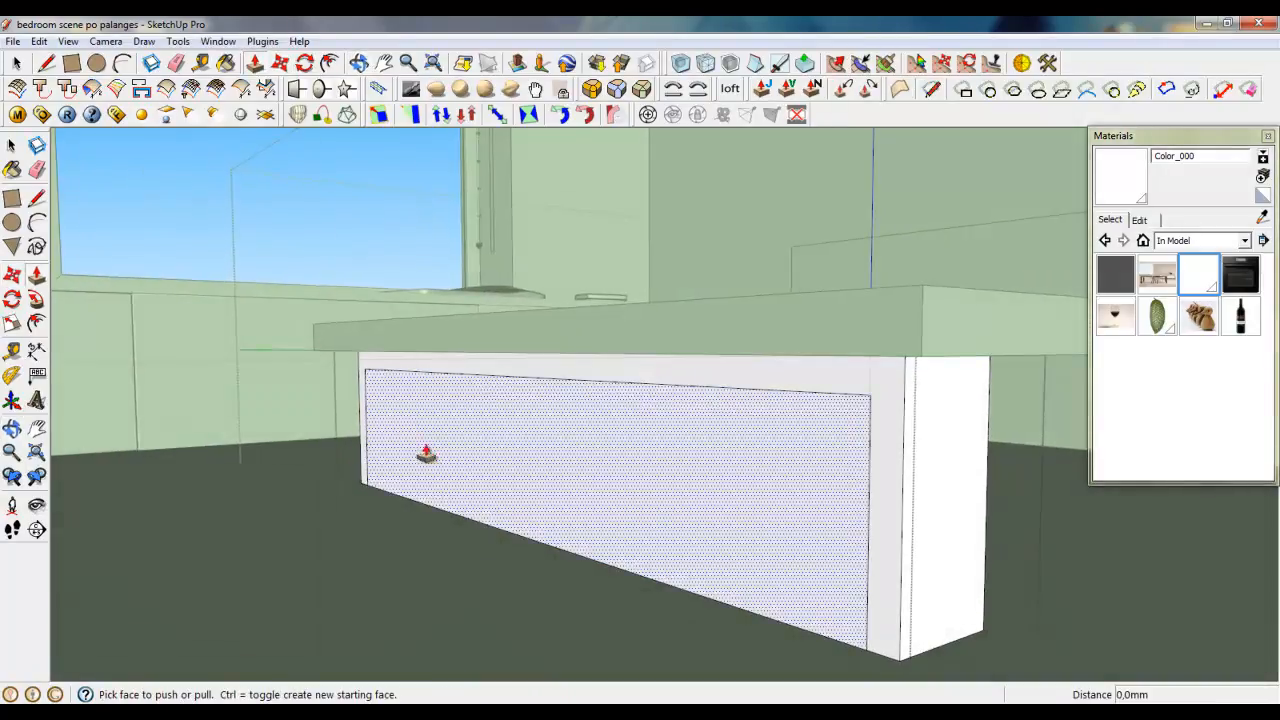
left_click(425, 452)
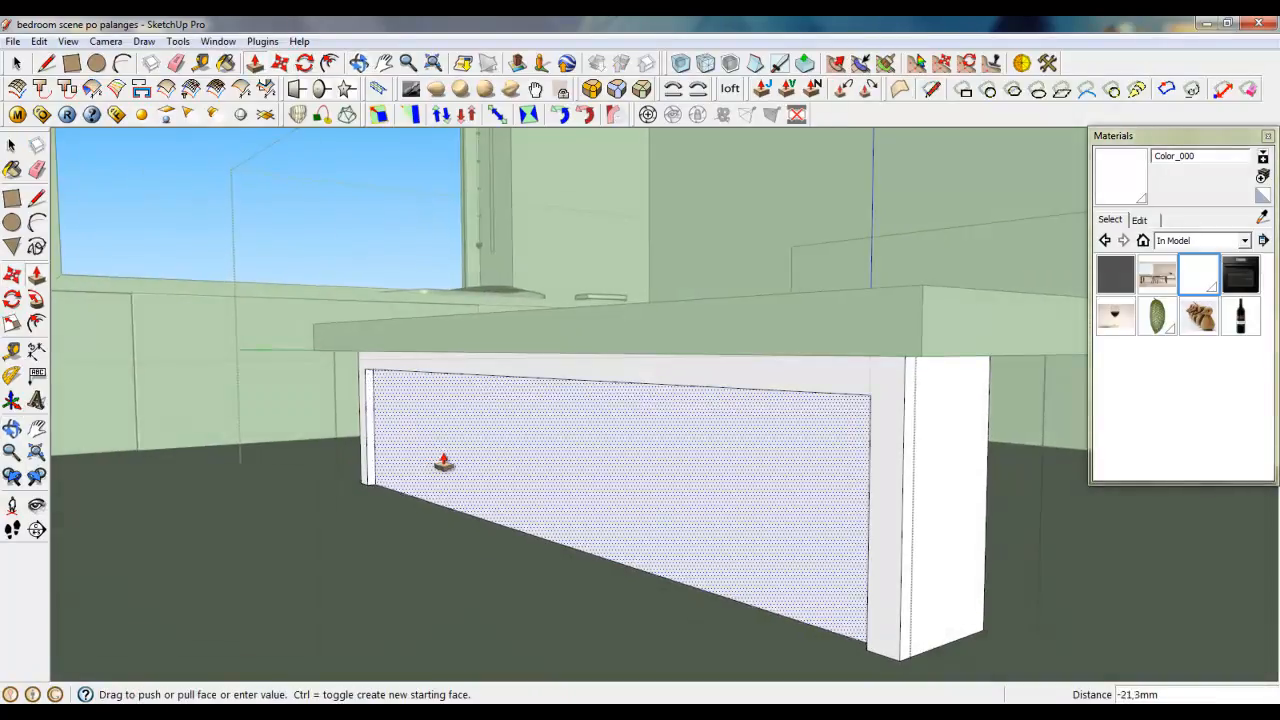
left_click(503, 447)
- Reduce the support frame's depth by pushing its rear face in about 48.7 mm
scroll(975, 525, "up", 2)
middle_click_drag(975, 525, 1014, 394)
left_click(1012, 388)
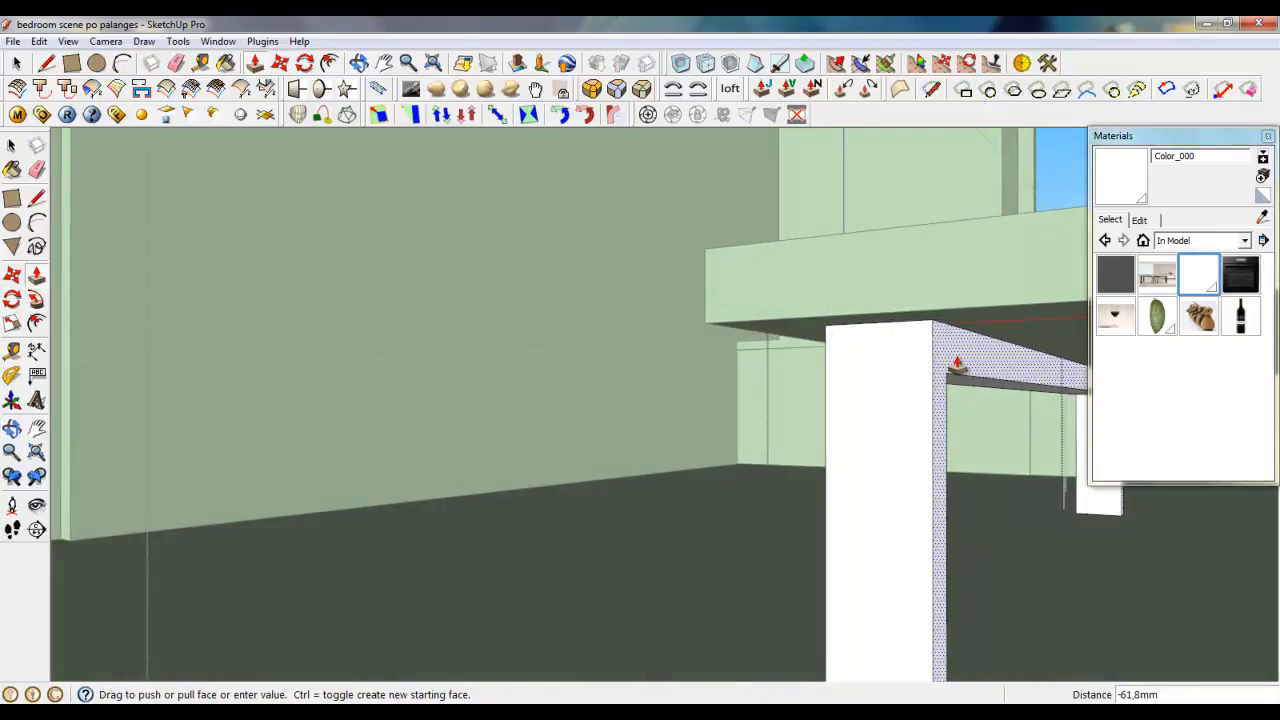
left_click(973, 368)
middle_click_drag(930, 518, 1276, 600)
scroll(663, 366, "down", 3)
middle_click_drag(638, 481, 917, 433)
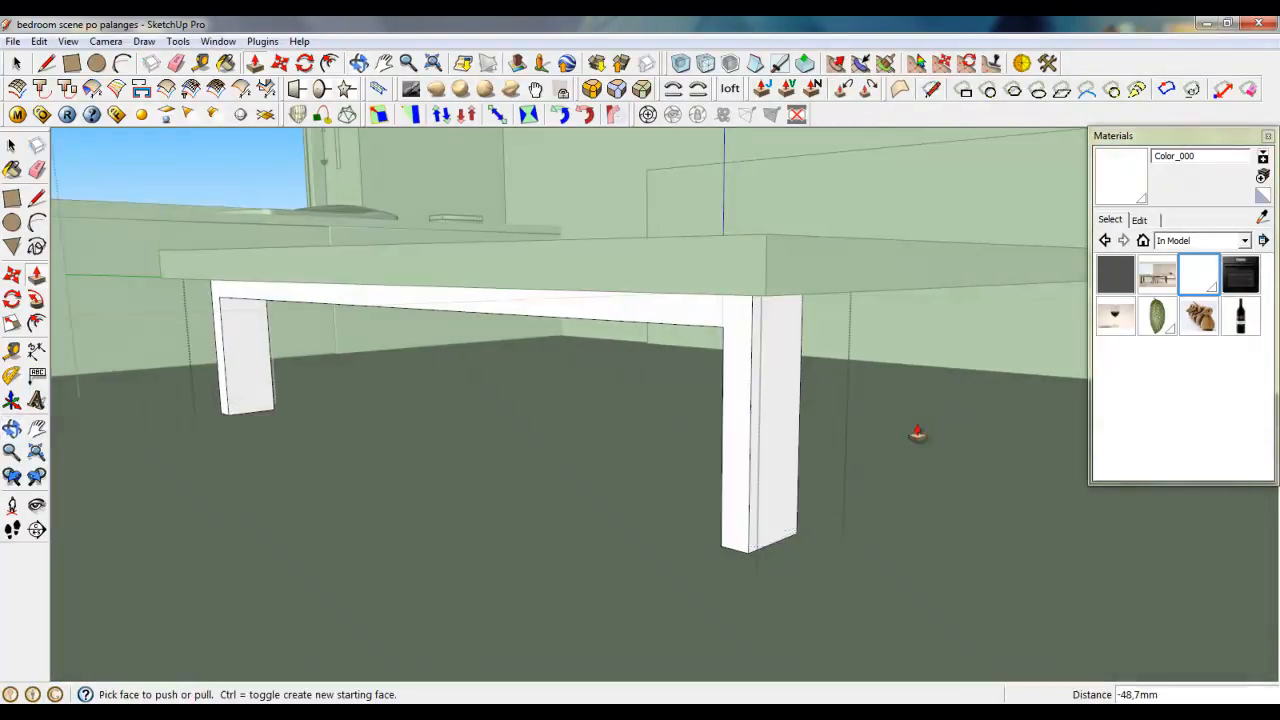
- Draw diagonal mitre lines across both upper corners of the support frame's front face
key("space")
middle_click_drag(702, 448, 760, 434)
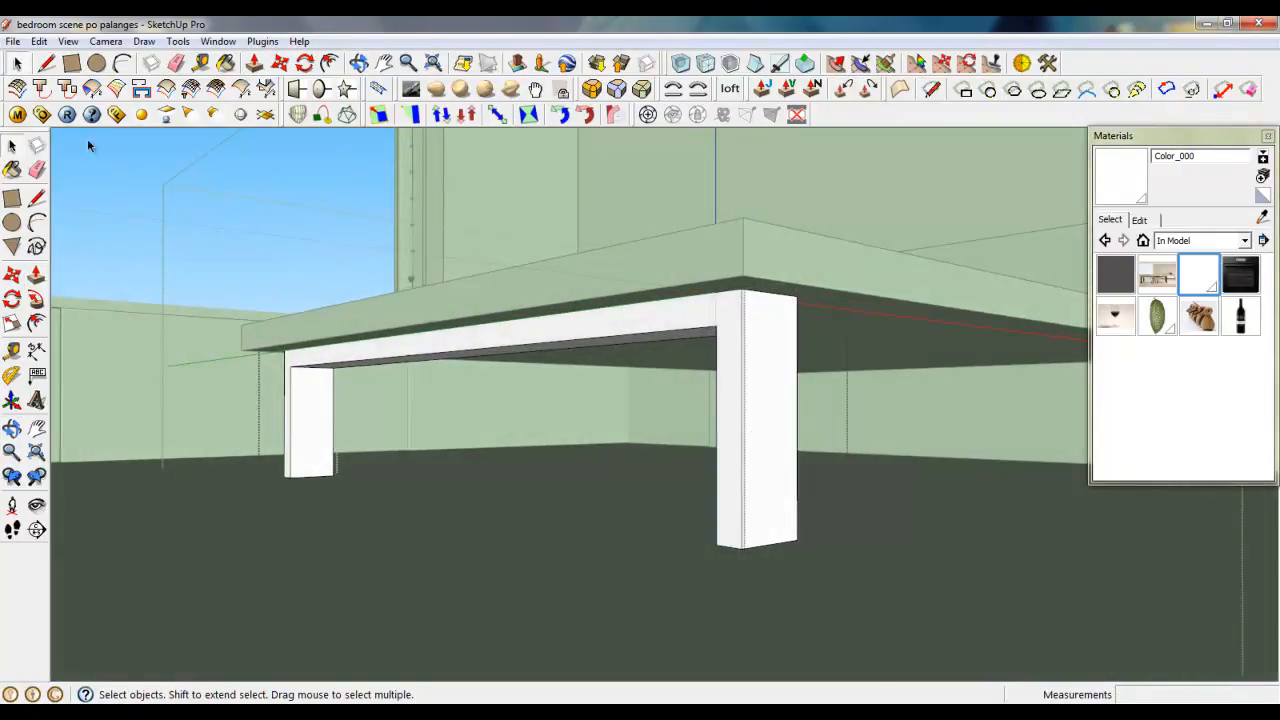
key("l")
scroll(716, 324, "up", 3)
left_click(717, 323)
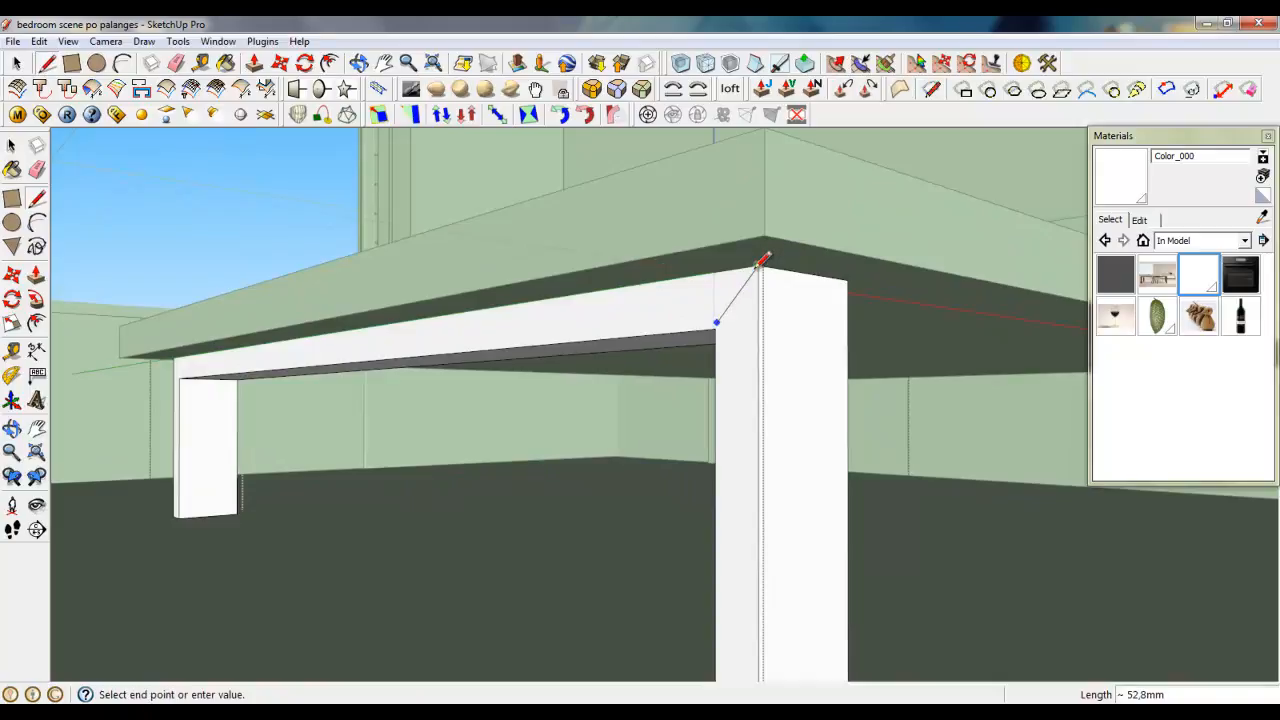
left_click(761, 266)
scroll(848, 334, "down", 3)
scroll(790, 358, "up", 5)
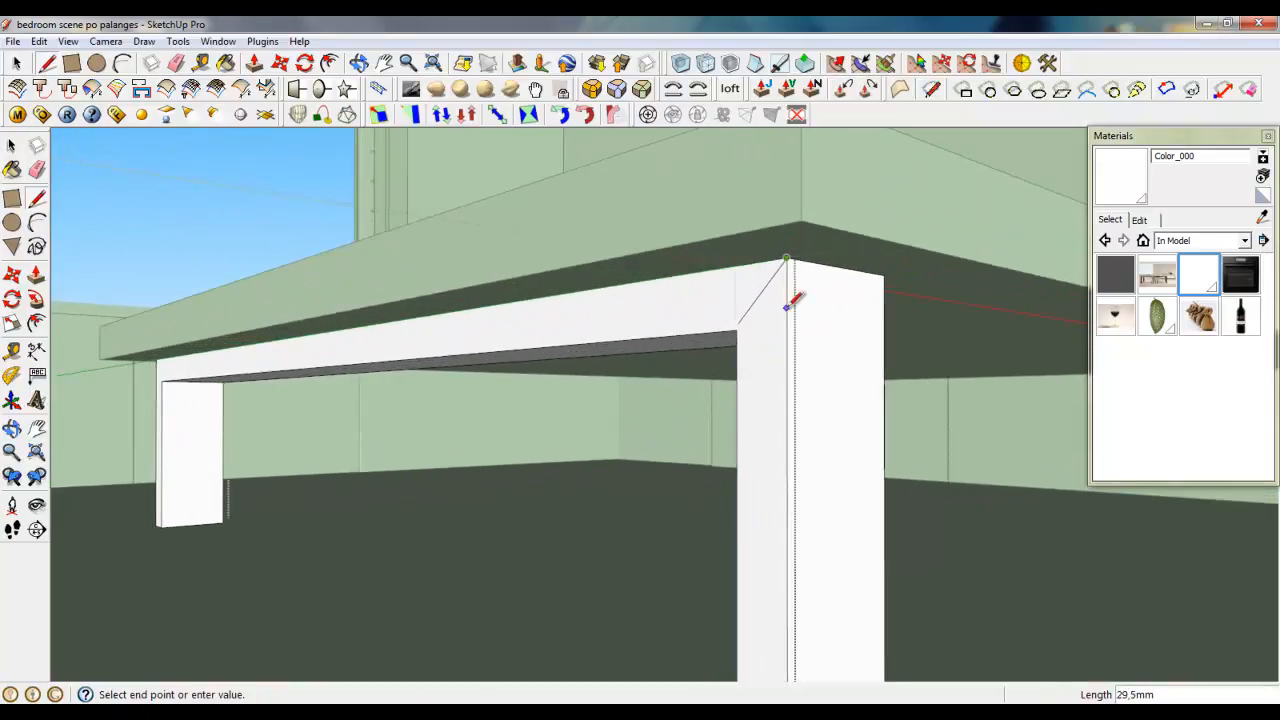
key("Escape")
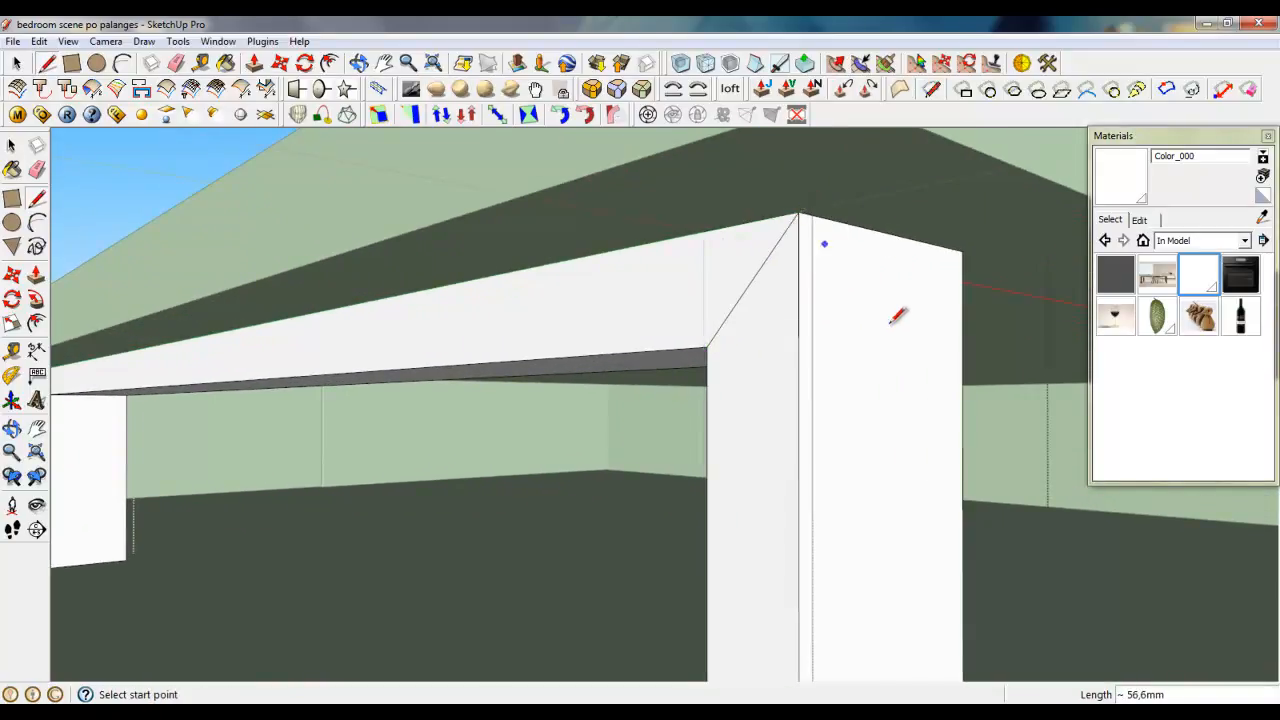
scroll(897, 316, "down", 4)
scroll(175, 366, "up", 5)
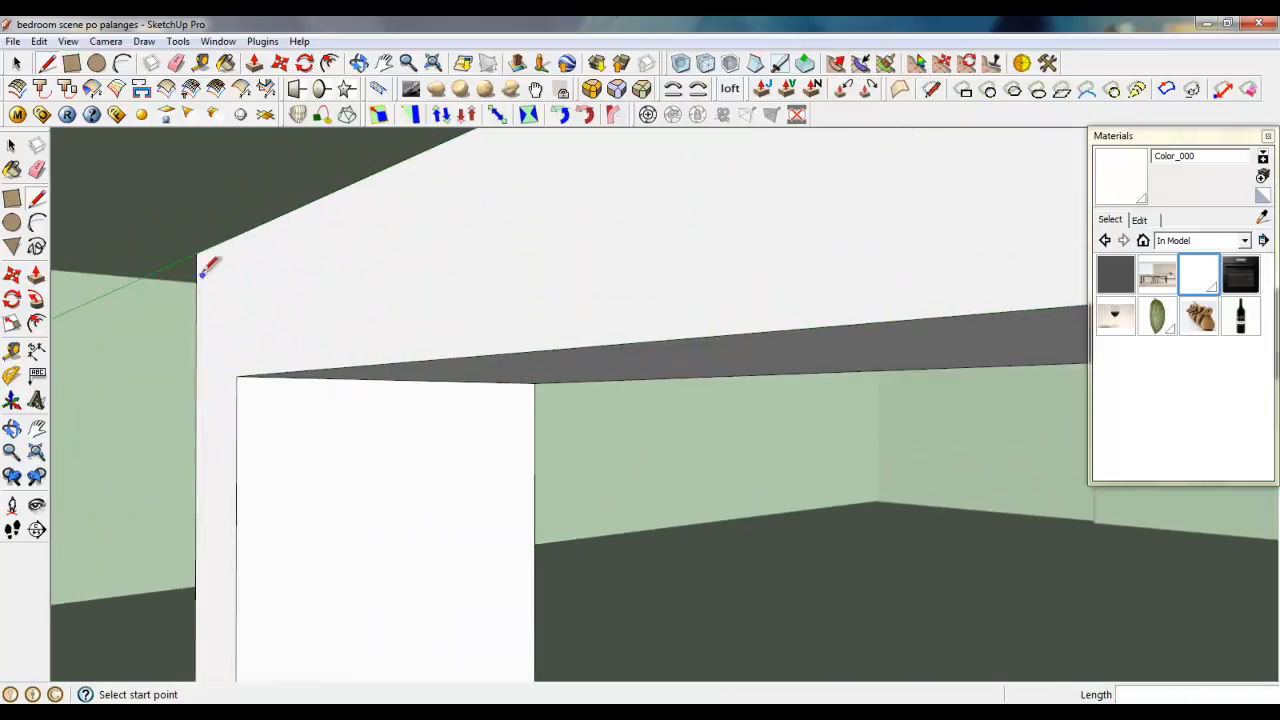
scroll(366, 337, "down", 5)
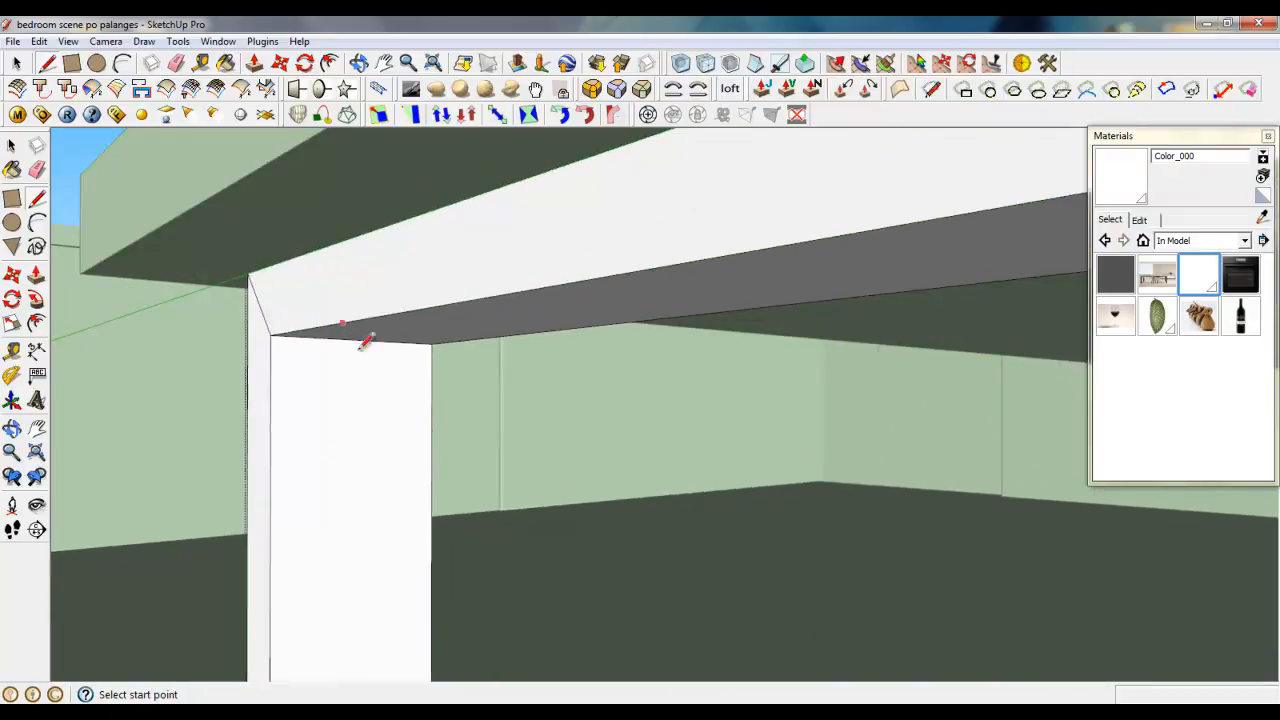
- Draw a horizontal line about 101.3 mm long across one leg's inner face near its base
middle_click_drag(366, 420, 370, 248)
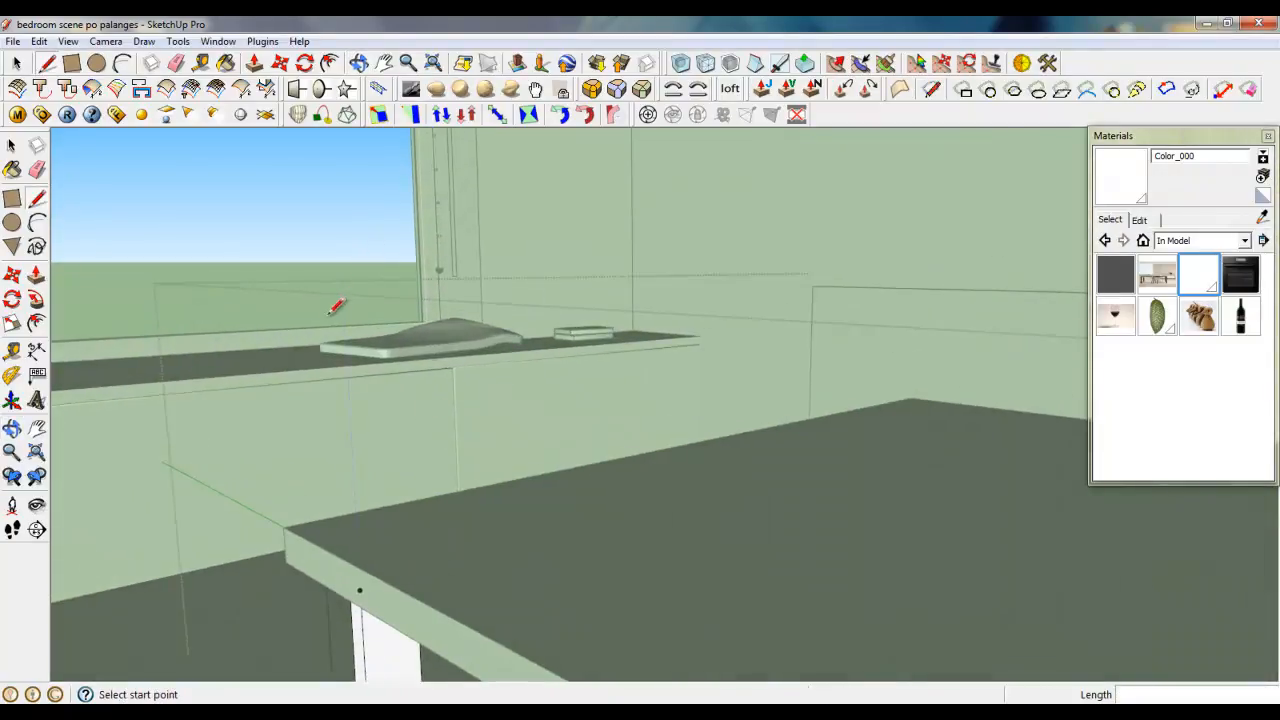
scroll(389, 437, "up", 5)
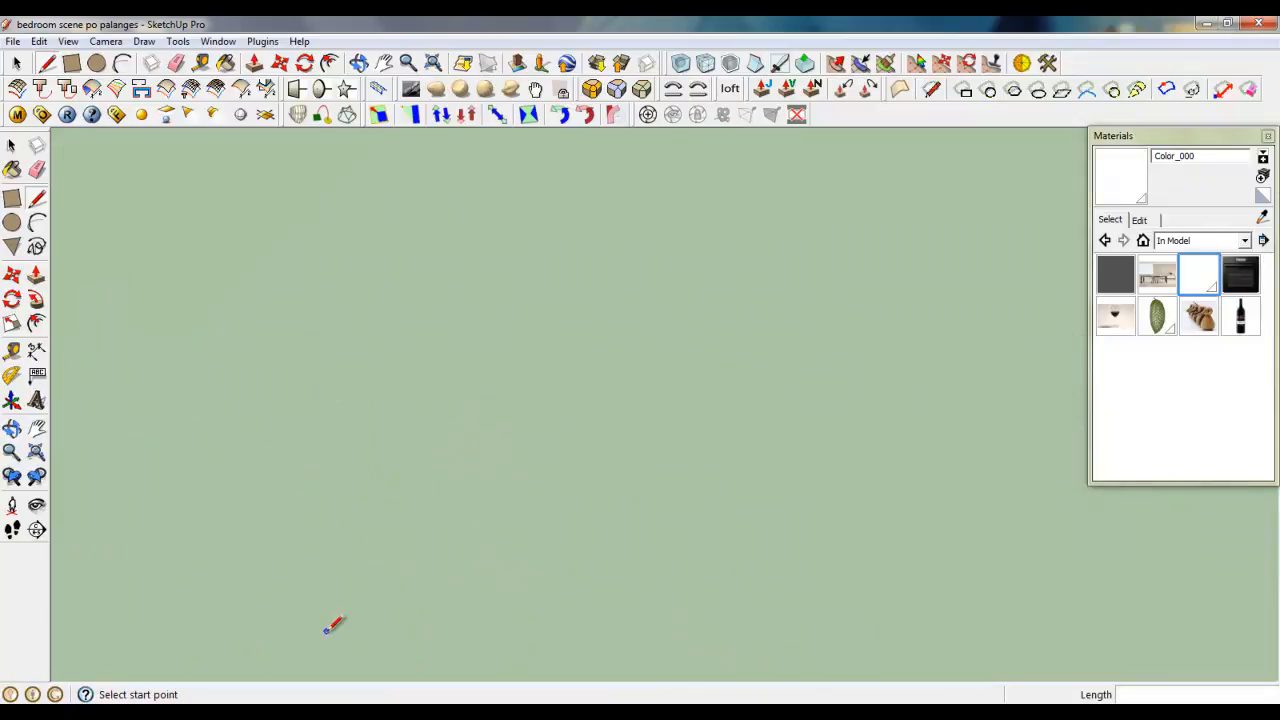
scroll(315, 625, "down", 5)
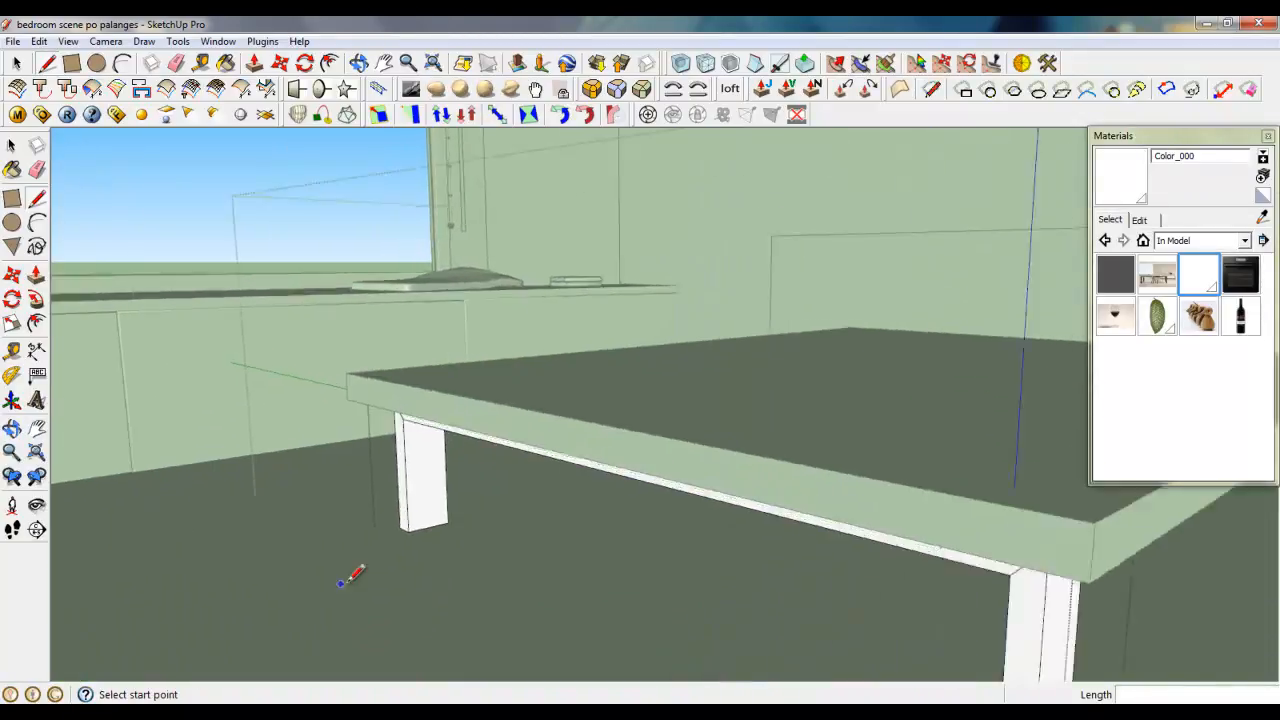
scroll(447, 497, "up", 3)
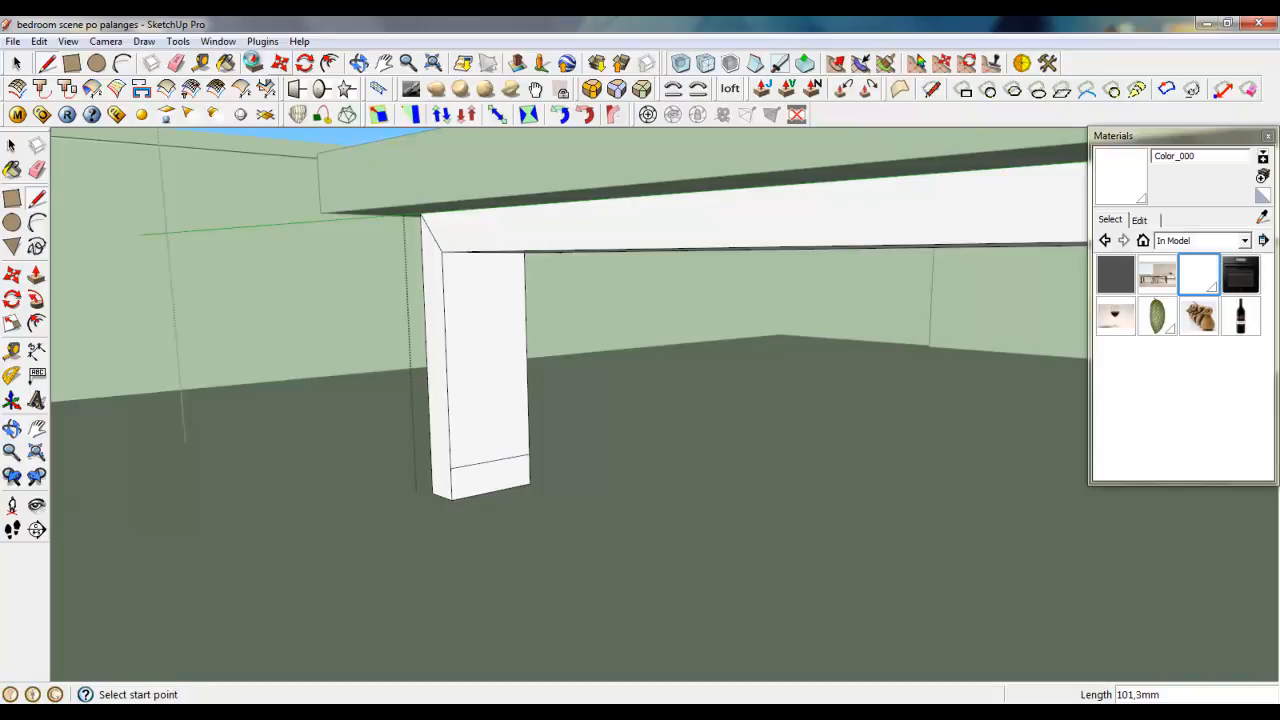
- Extrude the leg's bottom strip about 1379.6 mm to the opposite leg as a lower rail, and close the frame's group
left_click(257, 66)
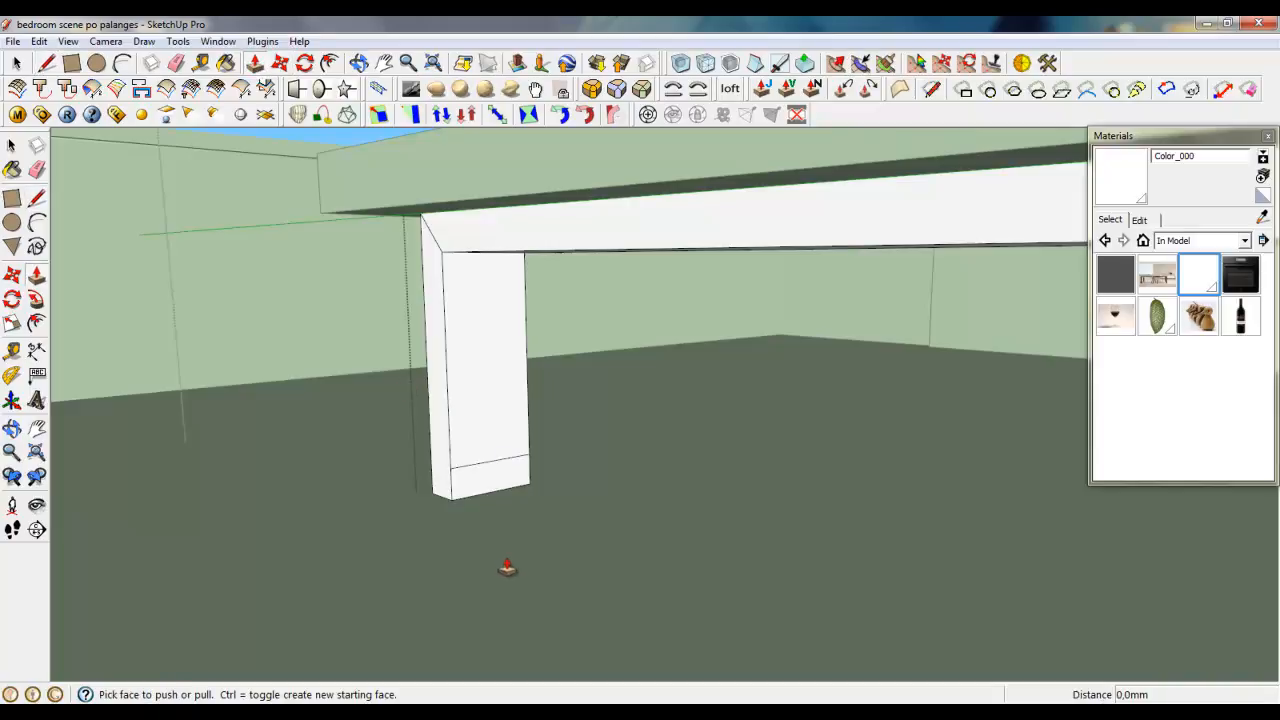
left_click(478, 490)
middle_click_drag(492, 520, 423, 523)
scroll(480, 560, "down", 3)
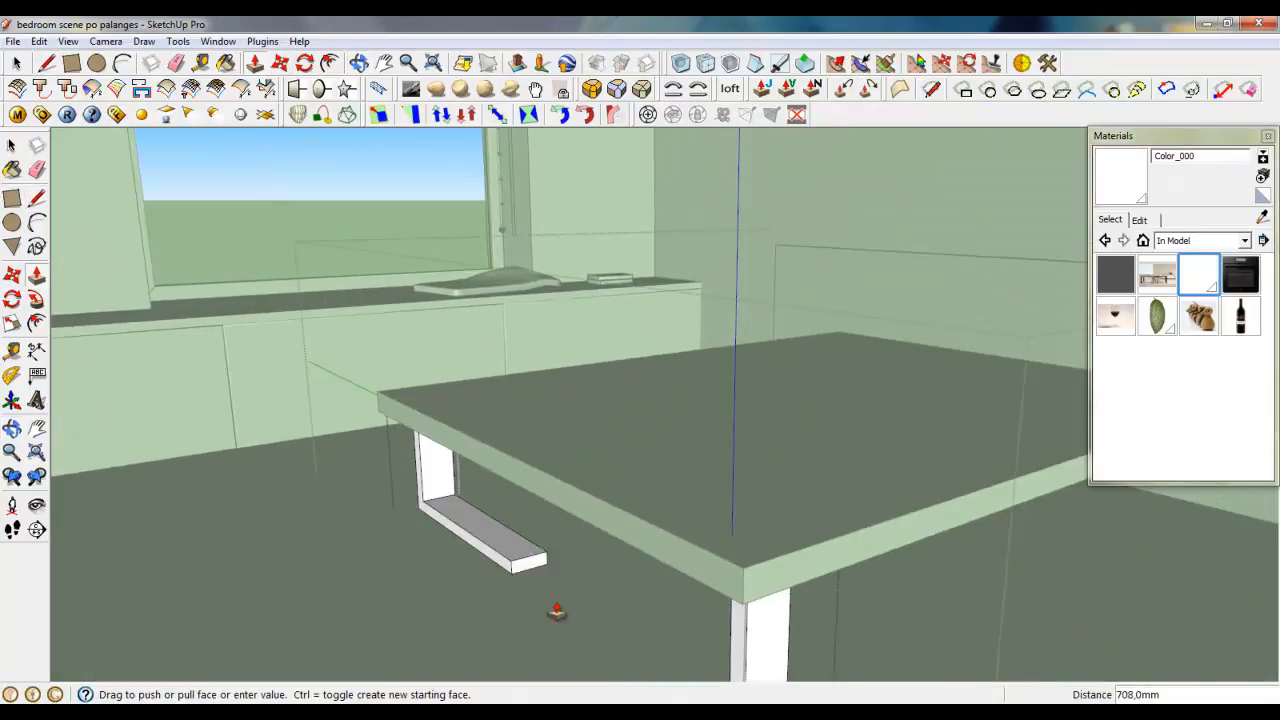
left_click(733, 640)
middle_click_drag(733, 640, 649, 457)
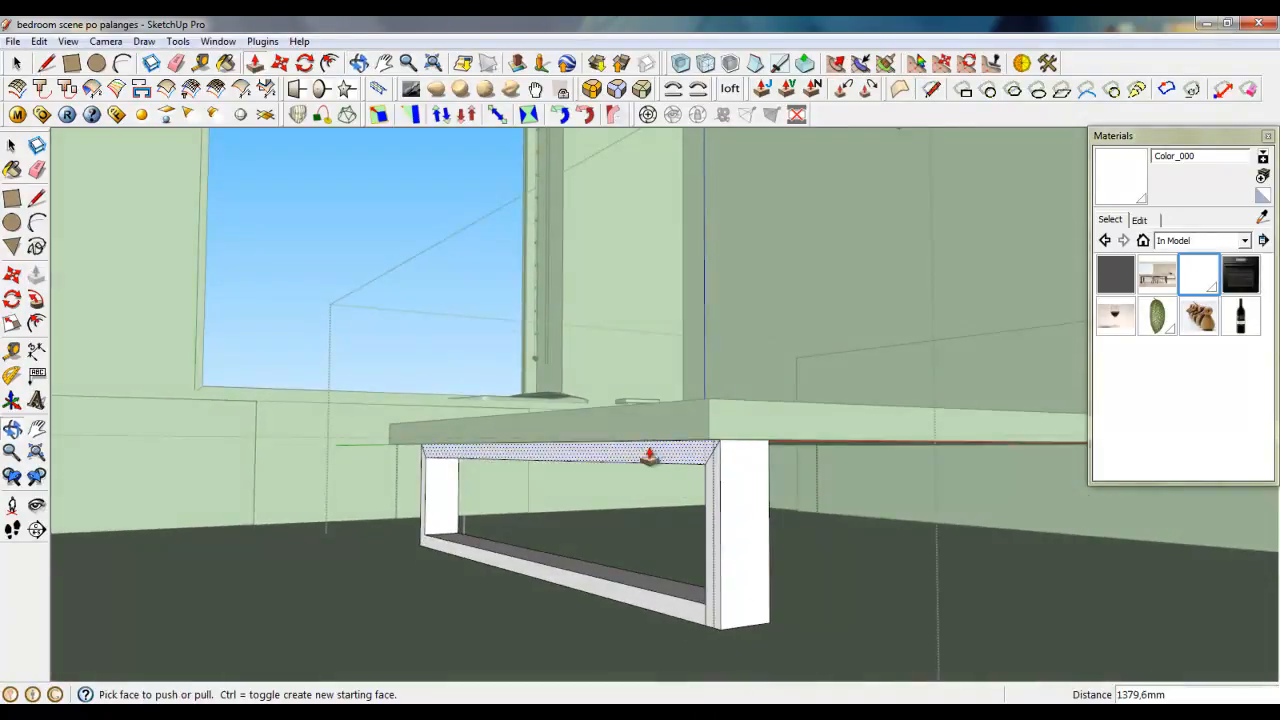
middle_click_drag(669, 514, 668, 482)
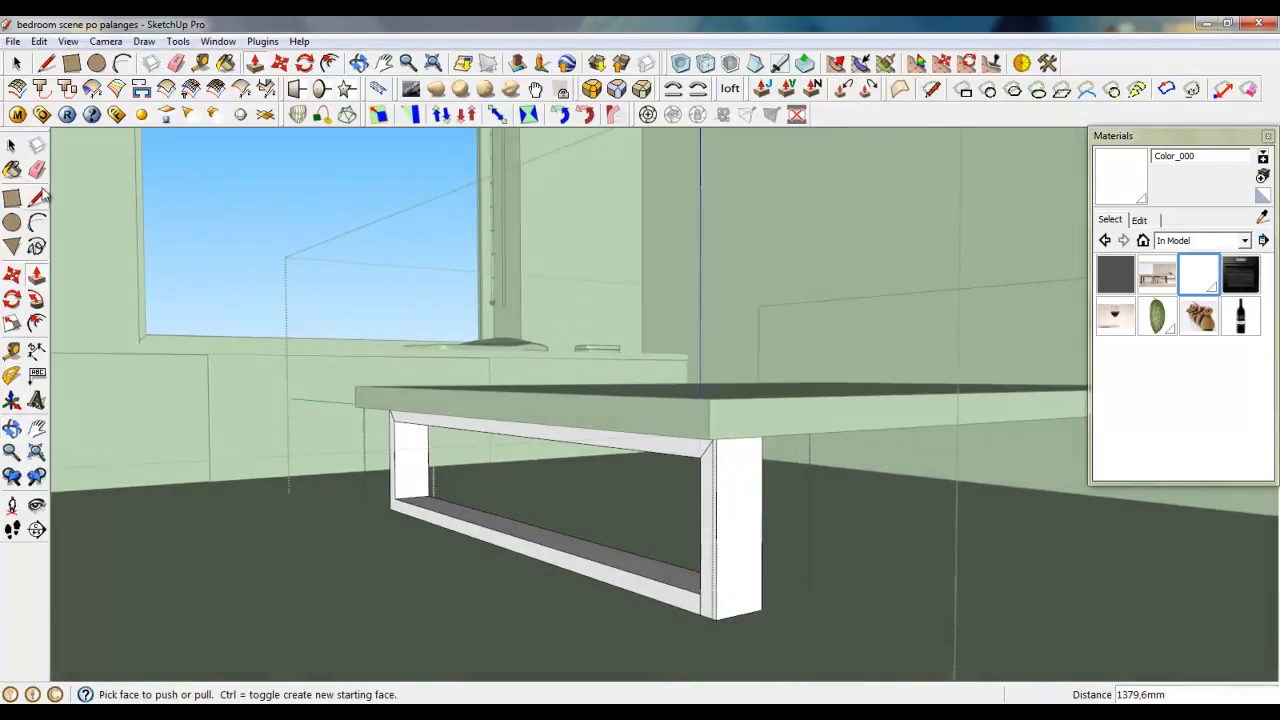
left_click(18, 66)
double_click(389, 454)
left_click(400, 457)
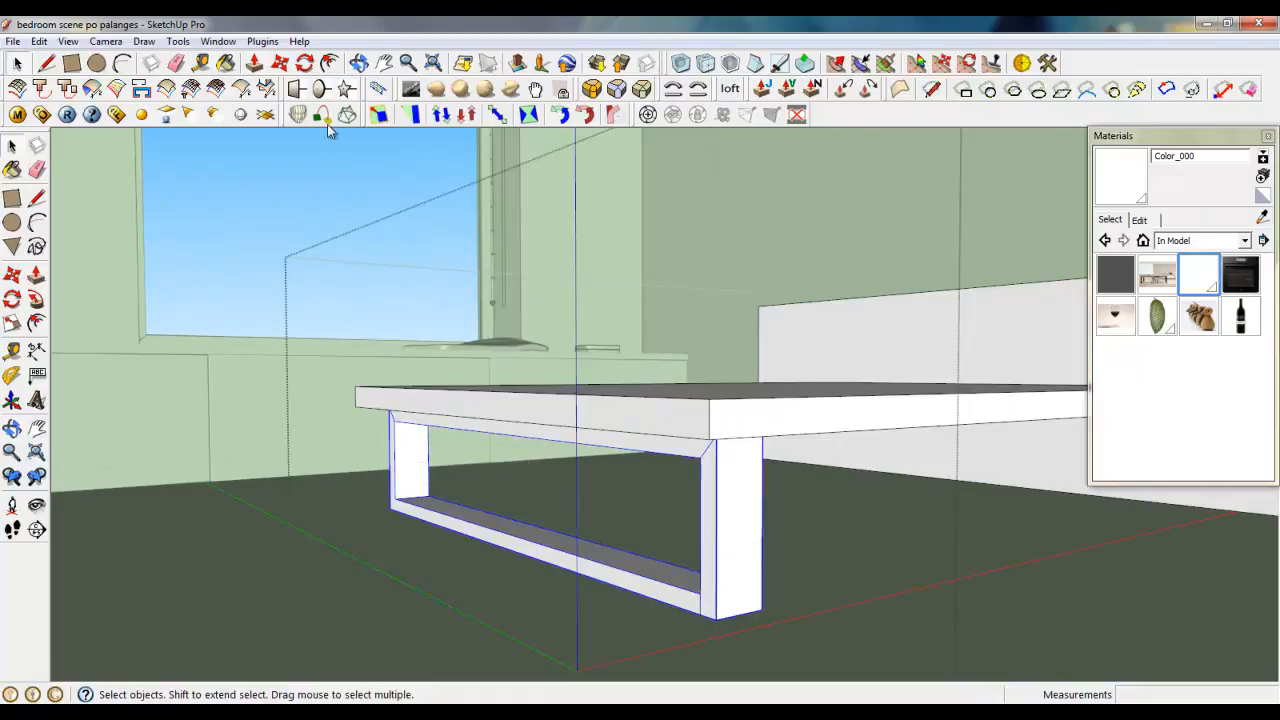
left_click(282, 63)
key("ctrl")
left_click(698, 618)
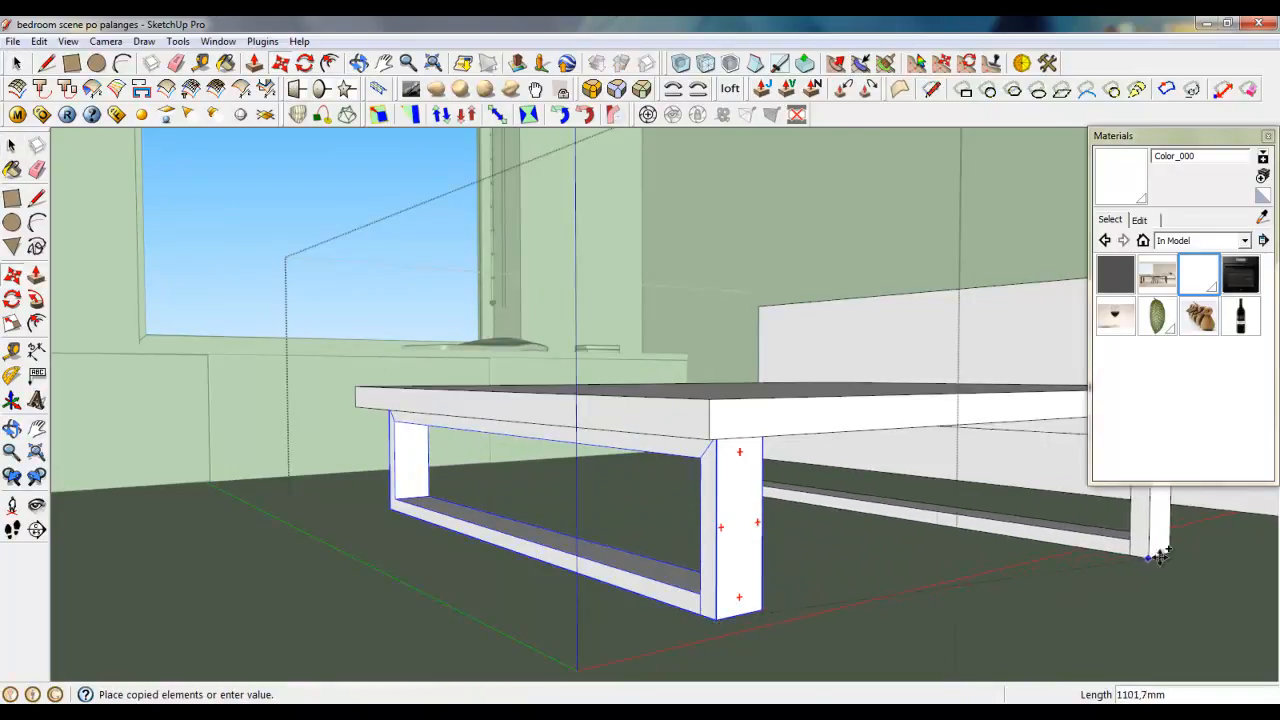
- Convert the support frame to a component and copy it beneath the slab's headboard end
right_click(737, 528)
left_click(821, 248)
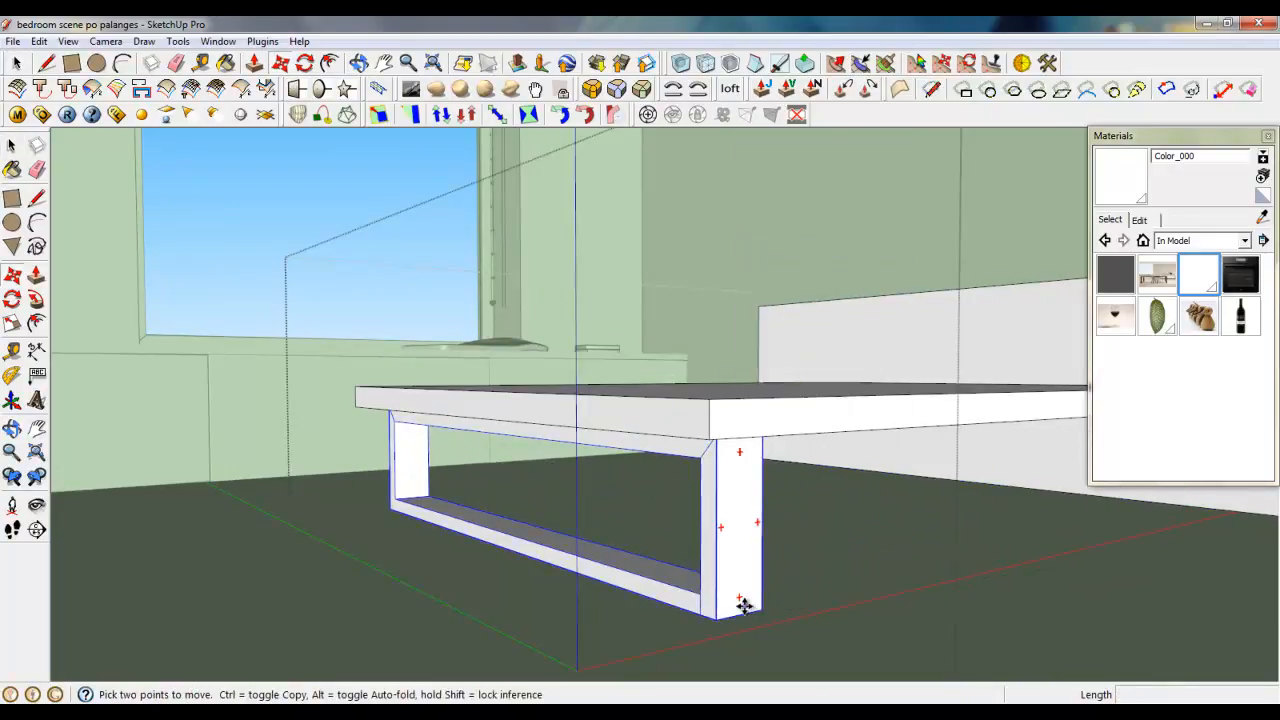
key("ctrl")
left_click(744, 604)
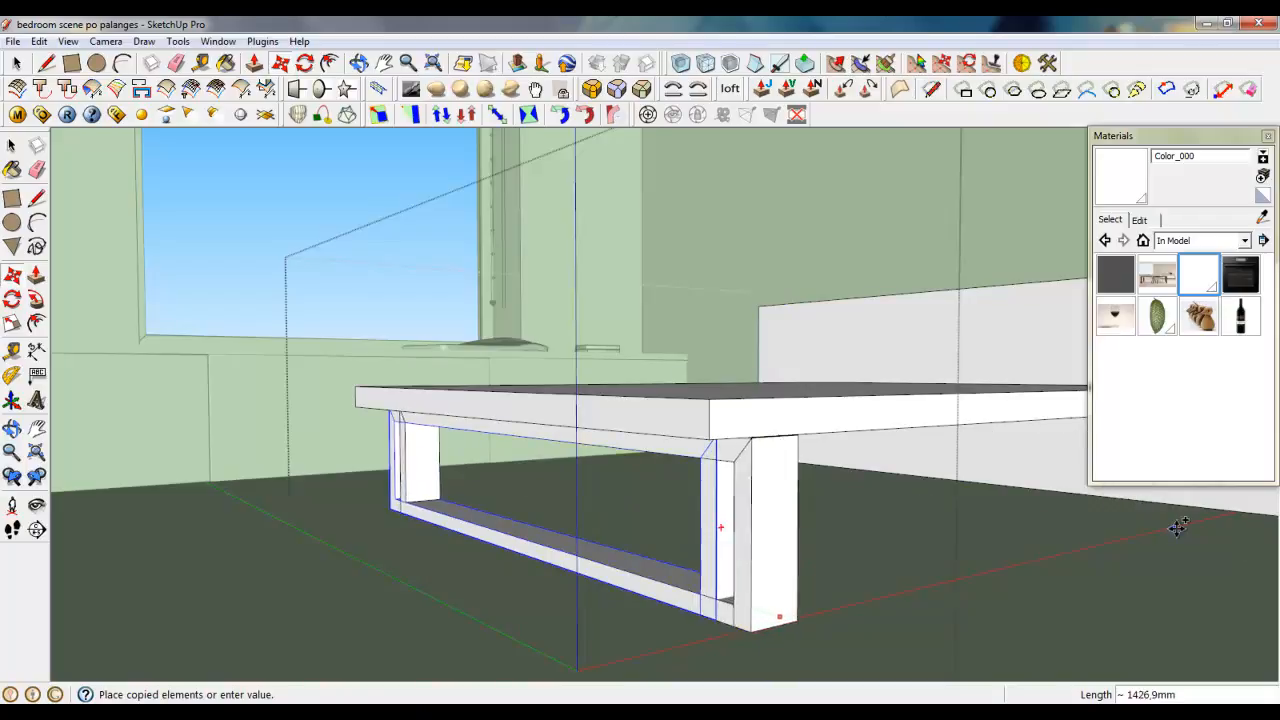
middle_click_drag(731, 447, 286, 317)
left_click(37, 505)
left_click_drag(104, 546, 570, 432)
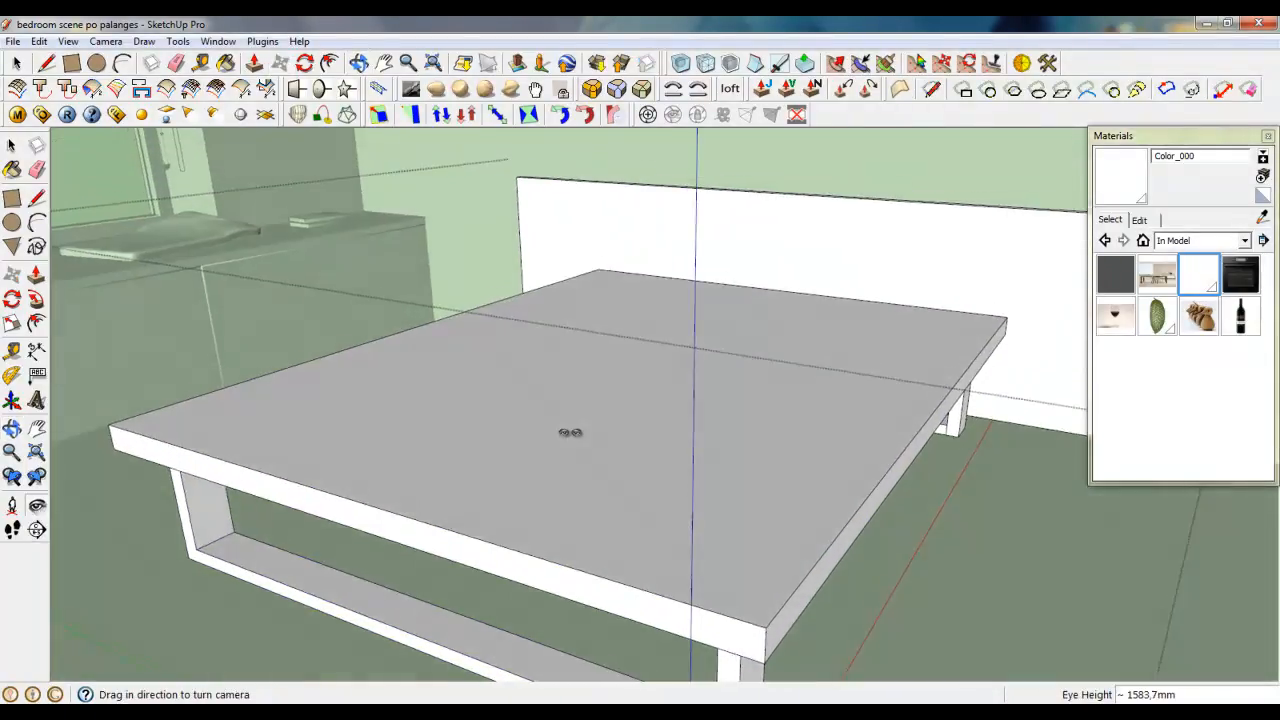
left_click(16, 63)
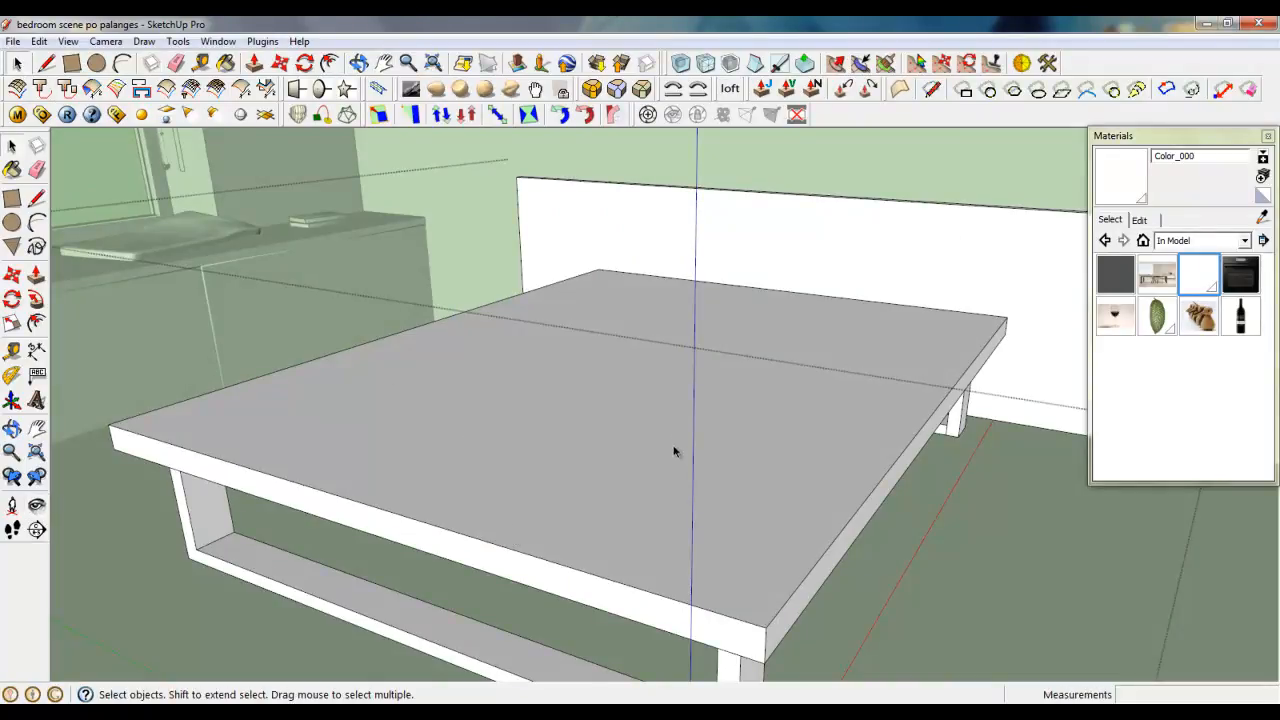
left_click(562, 420)
middle_click_drag(562, 420, 694, 580)
scroll(700, 570, "down", 4)
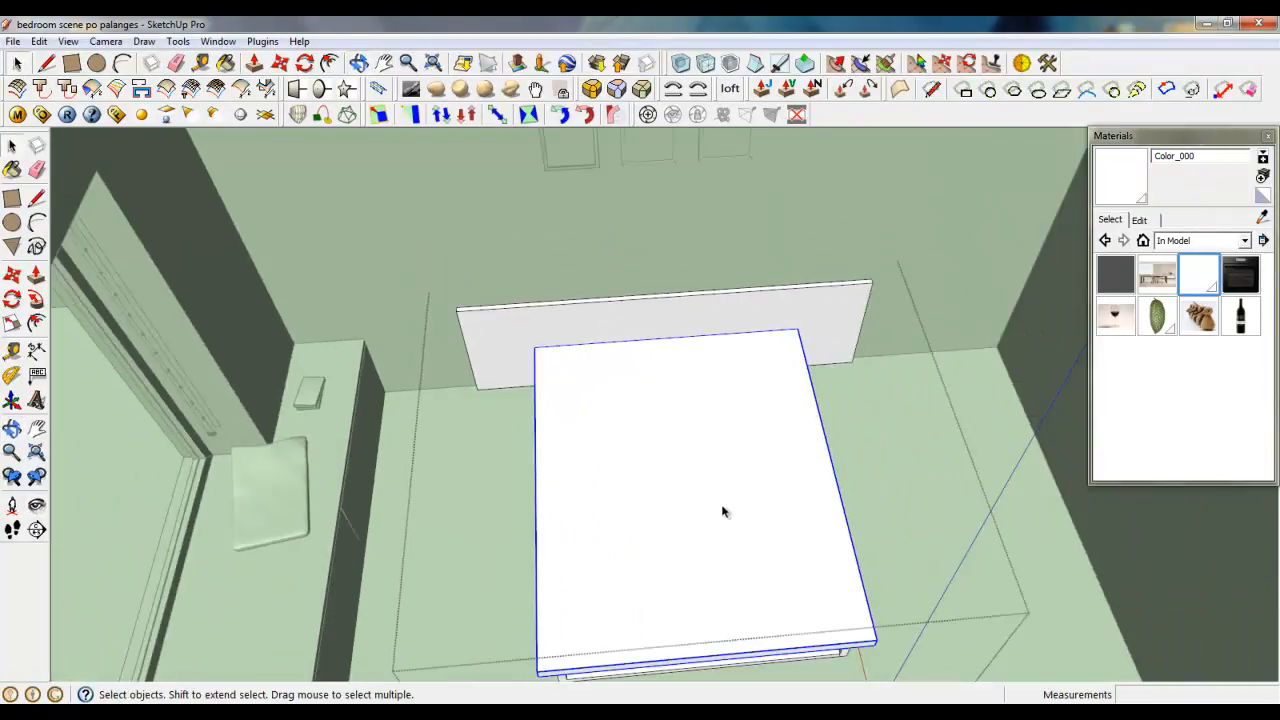
middle_click_drag(726, 511, 706, 514)
middle_click_drag(771, 571, 774, 571)
scroll(777, 580, "up", 5)
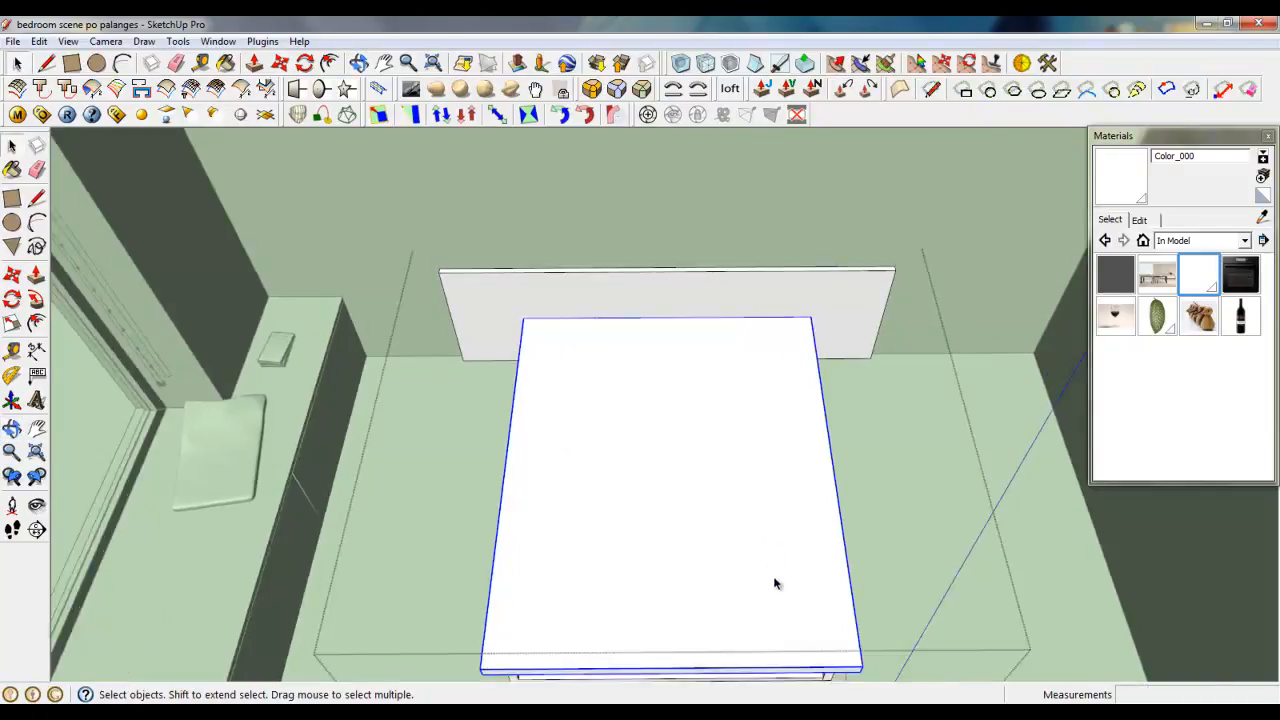
scroll(660, 450, "down", 4)
scroll(632, 446, "up", 5)
left_click(626, 443)
scroll(680, 384, "down", 4)
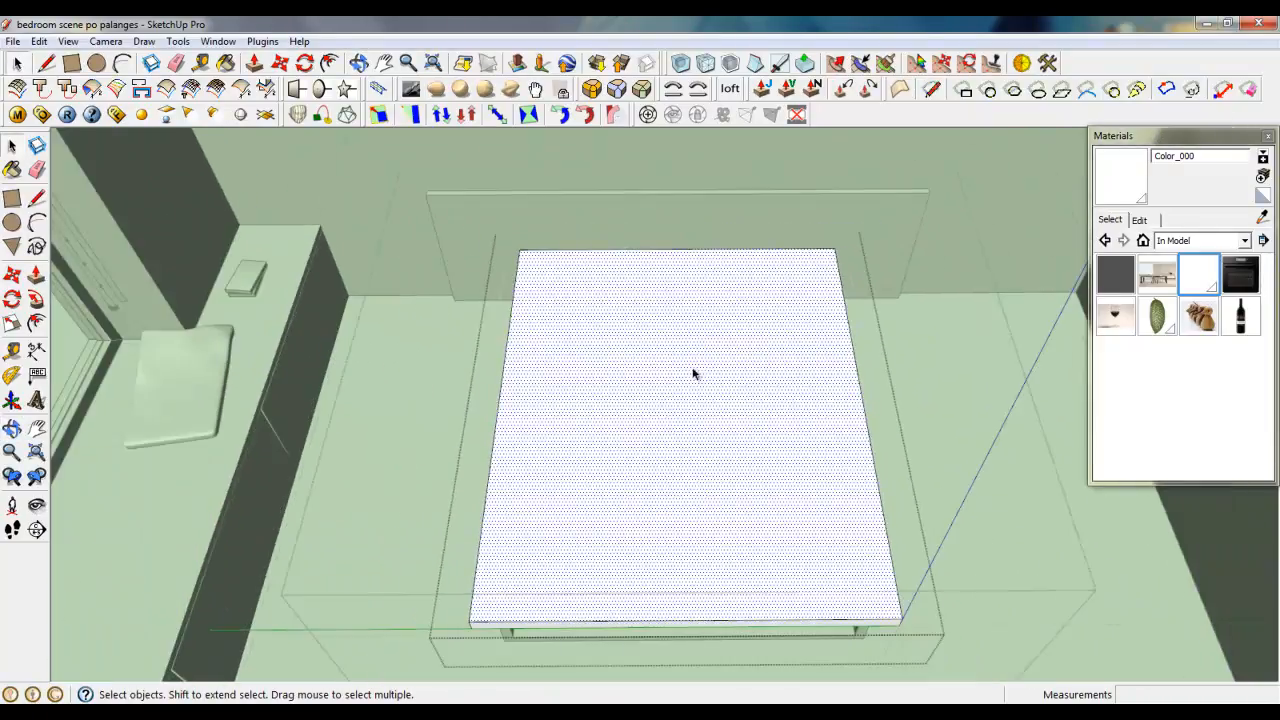
- Draw a rectangle about 1861.8 × 1495.2 mm on the bed slab's top, just inside its edges, outside the slab's group
left_click(71, 63)
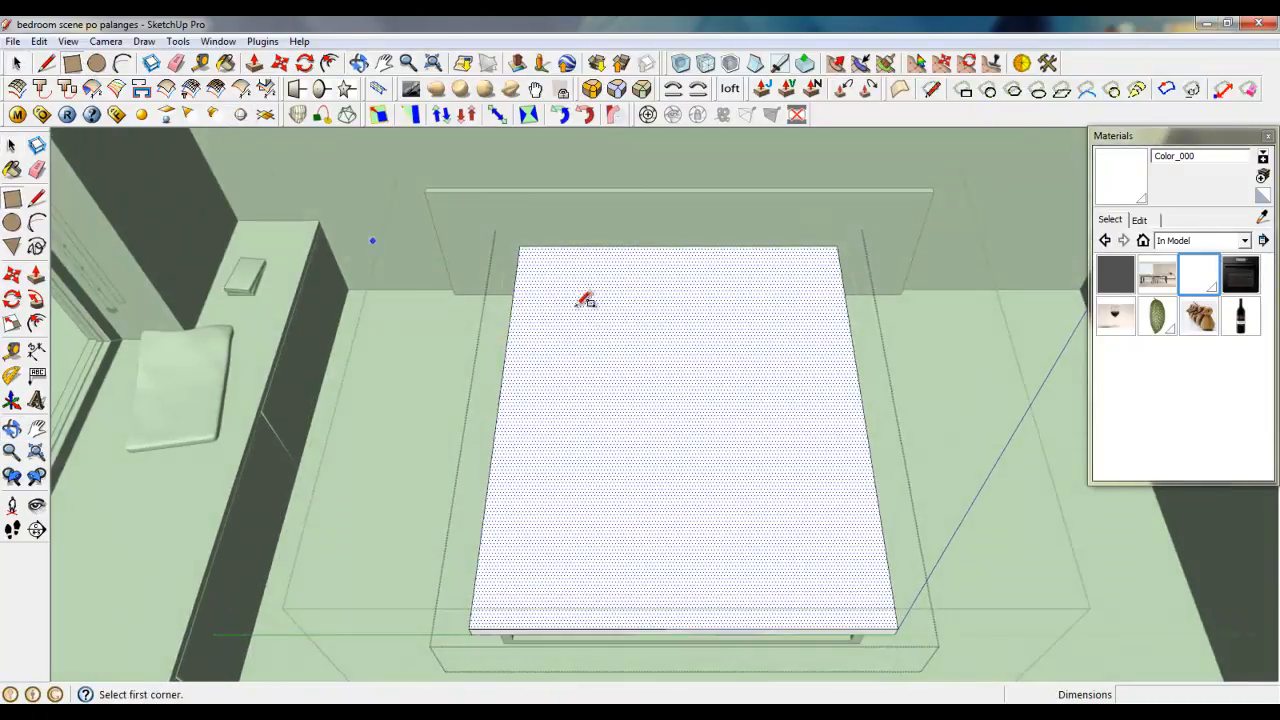
left_click(530, 257)
right_click(450, 430)
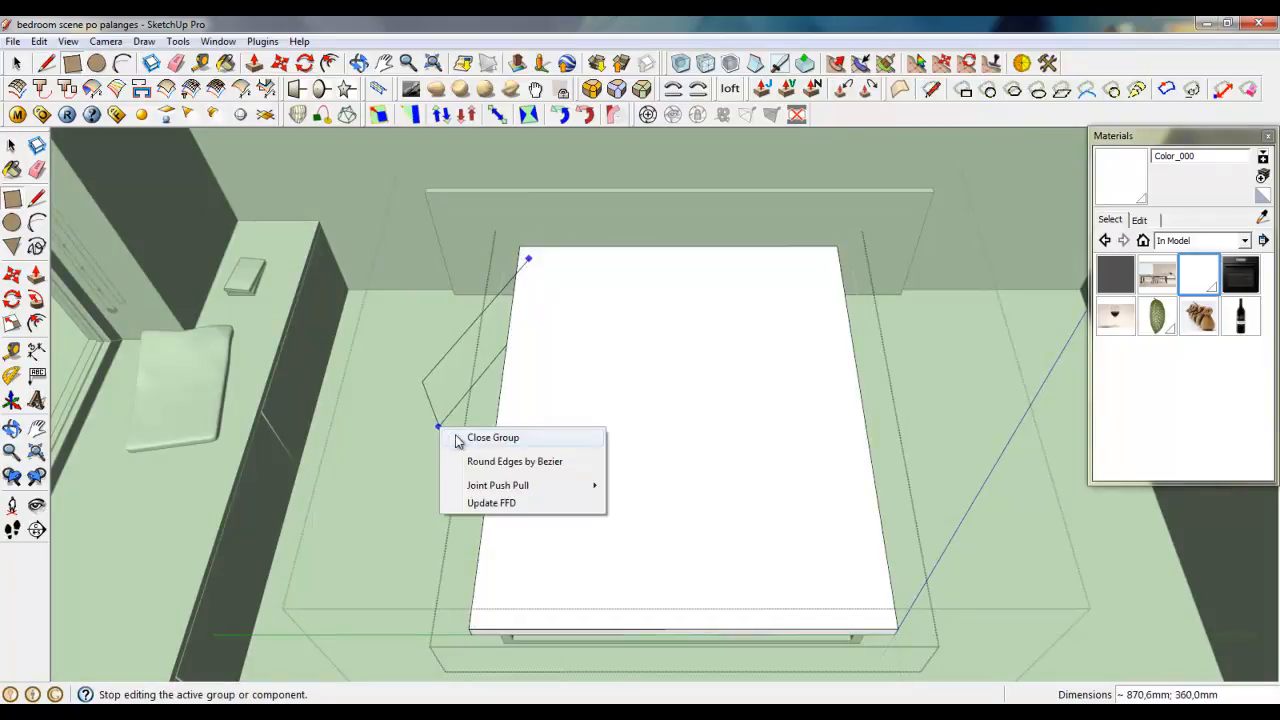
left_click(495, 435)
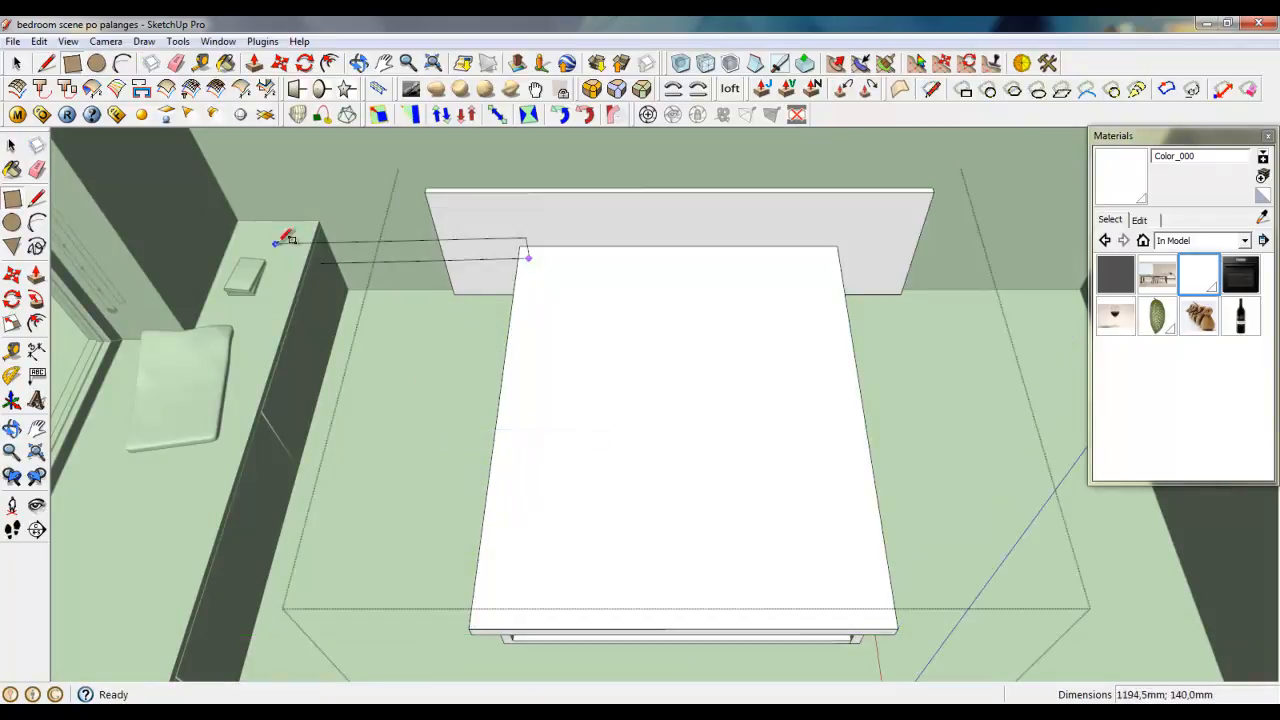
left_click(893, 608)
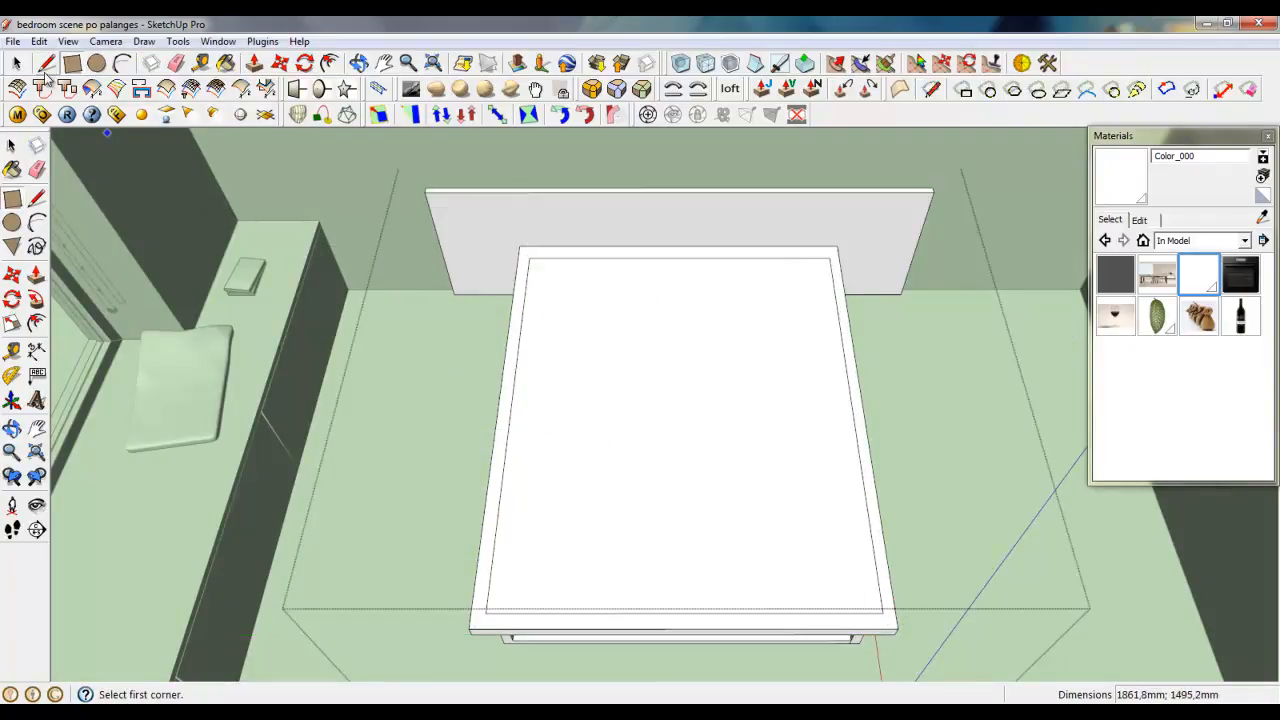
- Make the inset rectangle on the slab's top, including its edges, into a separate group
key("space")
left_click(521, 309)
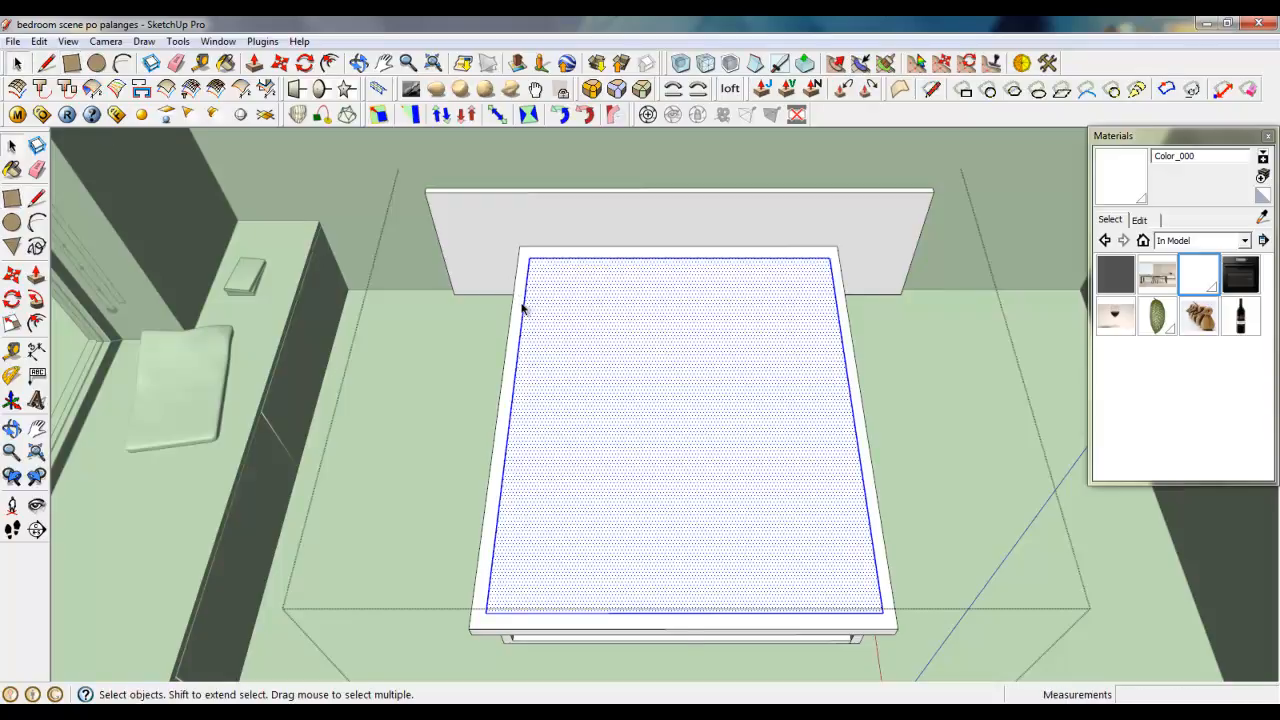
right_click(523, 306)
left_click(571, 430)
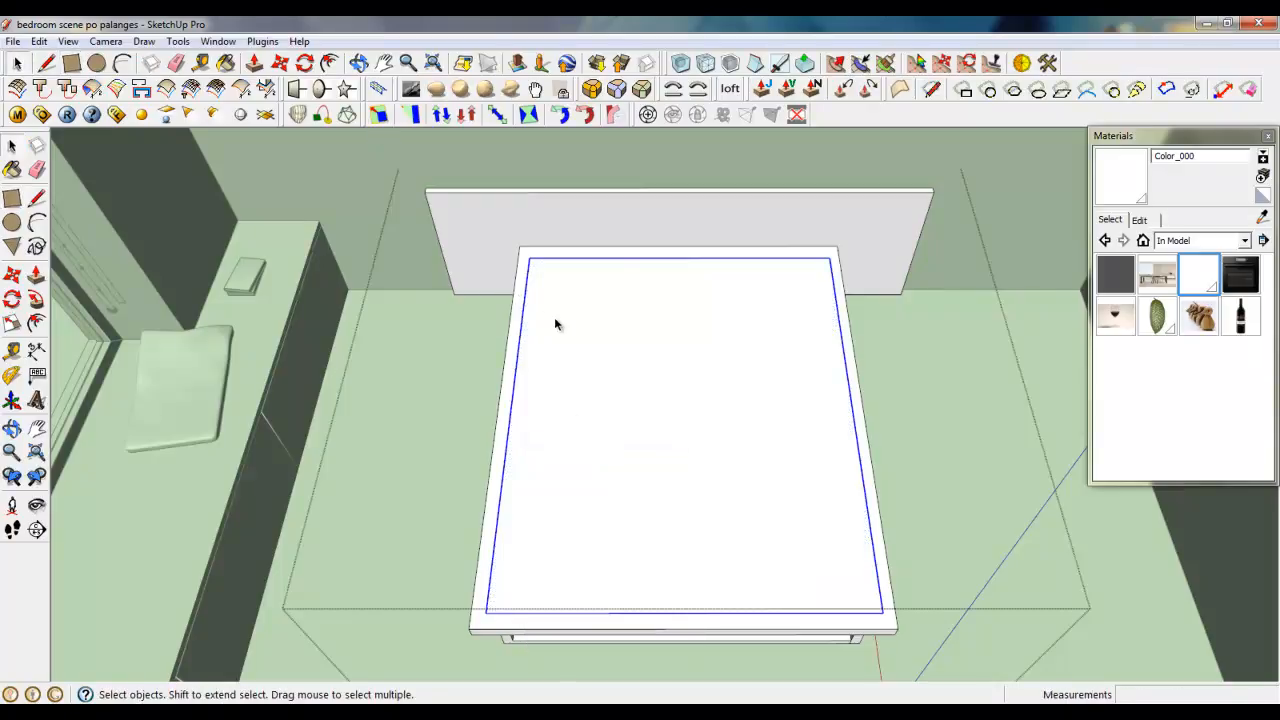
- Extrude the rectangle inside its group upward about 204 mm to form the mattress block
double_click(555, 323)
left_click(254, 63)
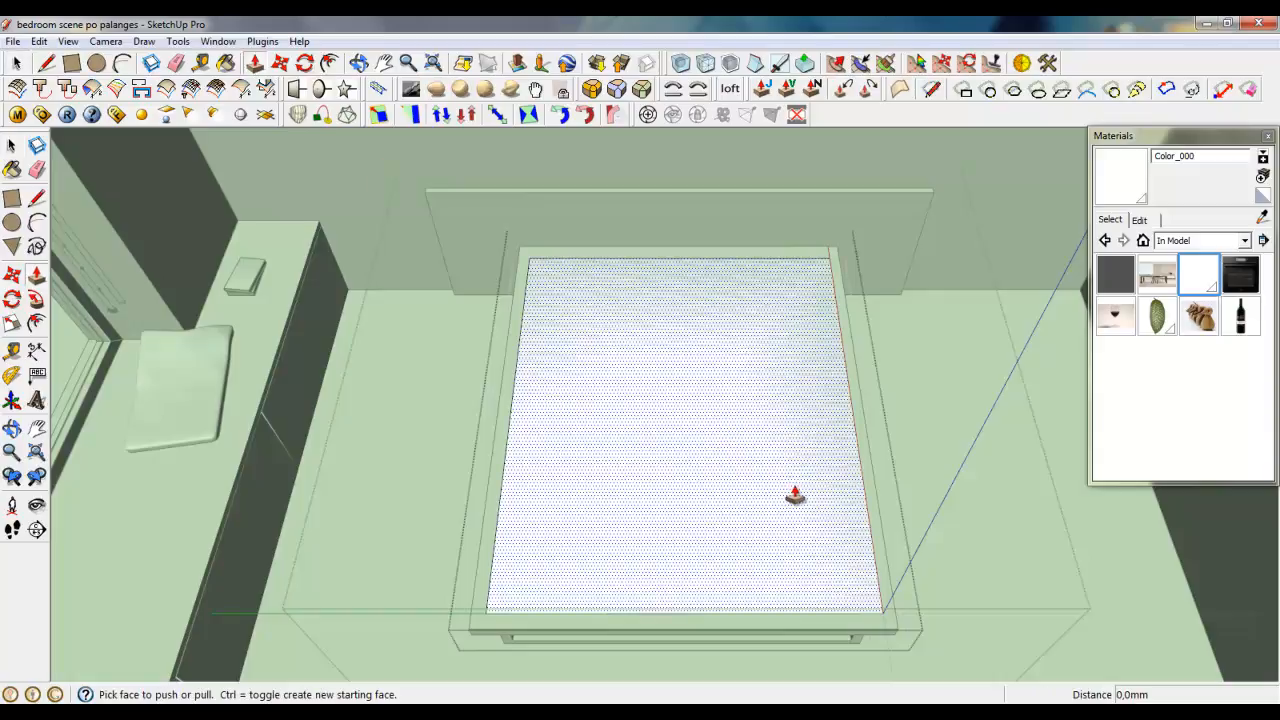
left_click(800, 508)
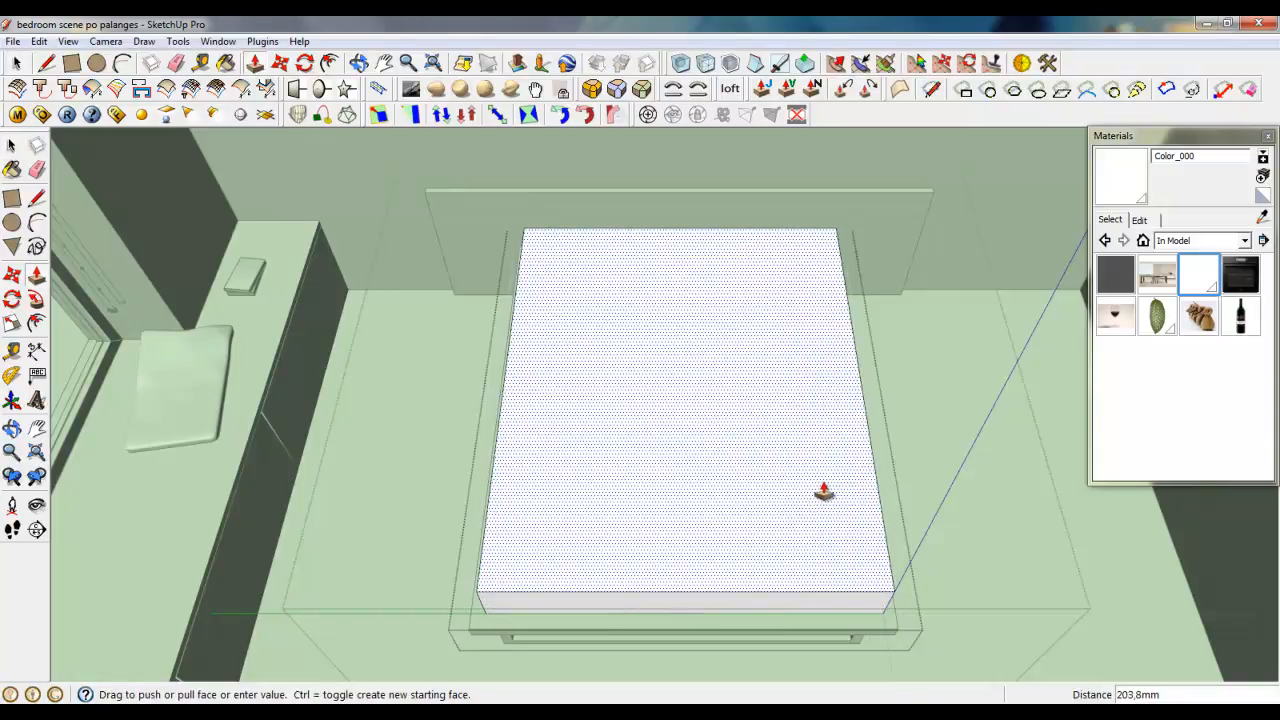
key("Return")
middle_click_drag(911, 611, 725, 449)
left_click(17, 63)
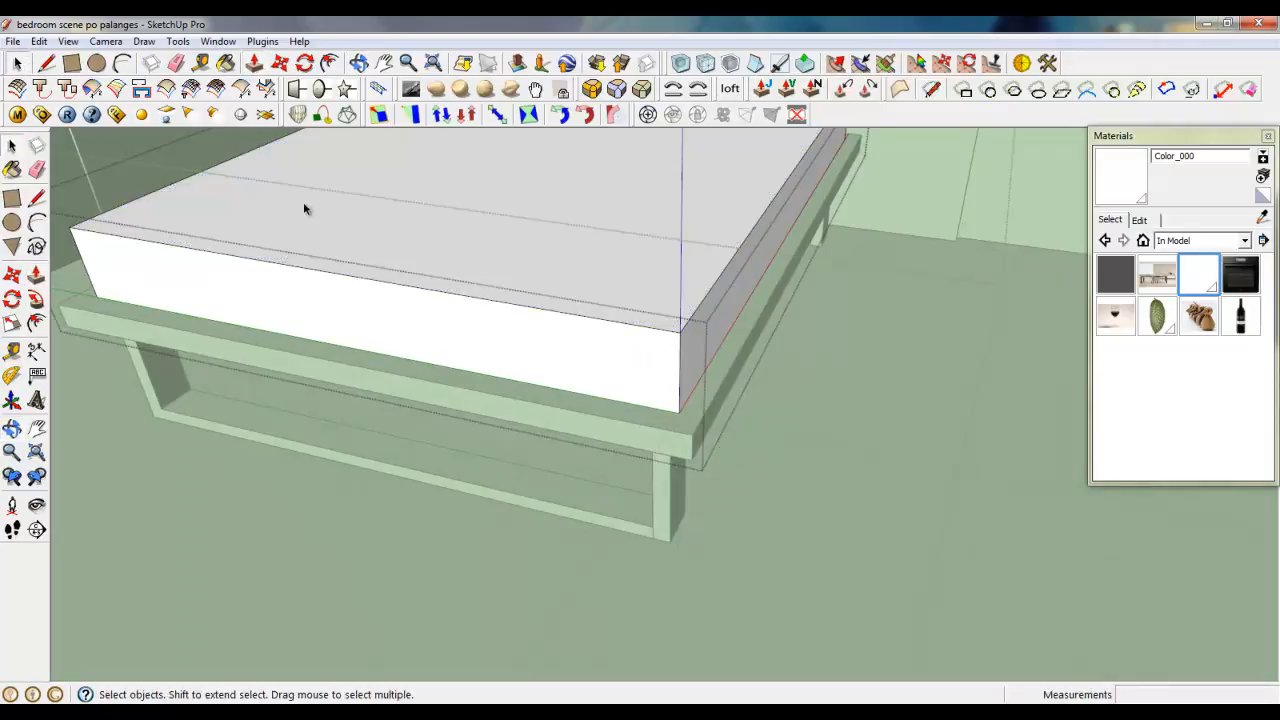
- Set the camera to parallel projection and the standard top view over the bedroom
middle_click_drag(304, 203, 765, 499)
scroll(763, 416, "down", 5)
scroll(763, 419, "down", 3)
middle_click_drag(763, 419, 762, 540)
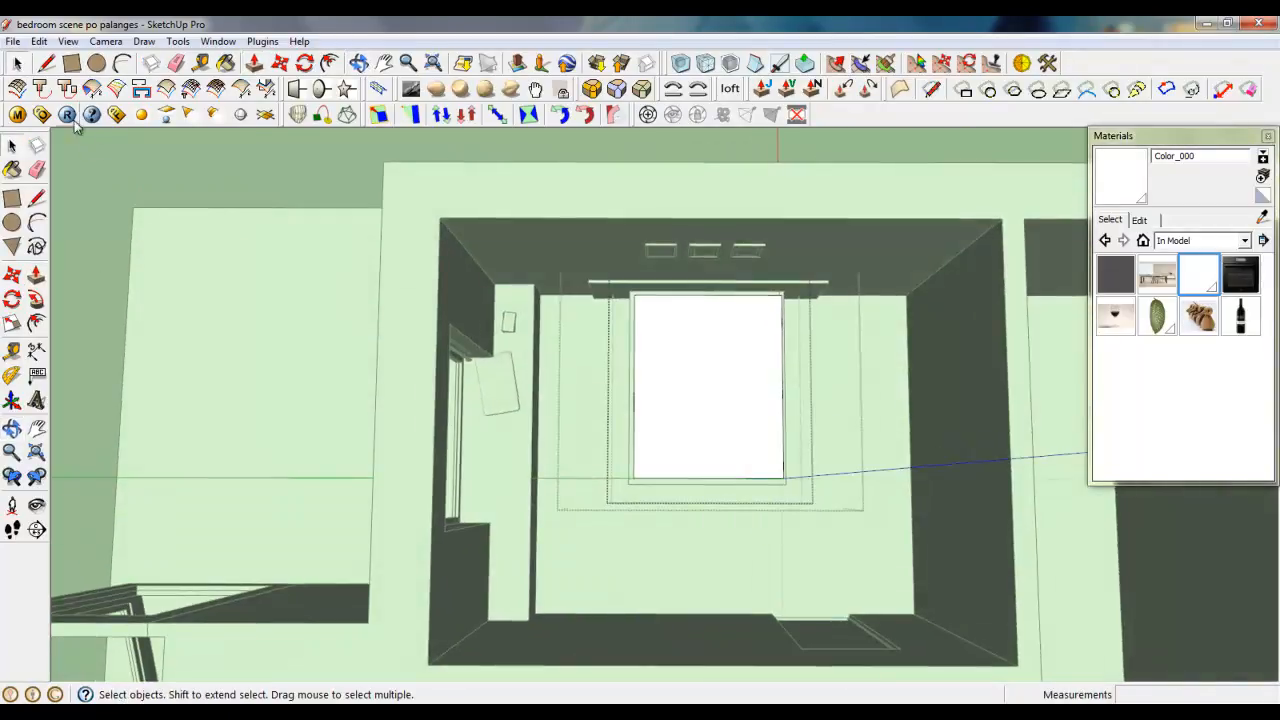
left_click(105, 41)
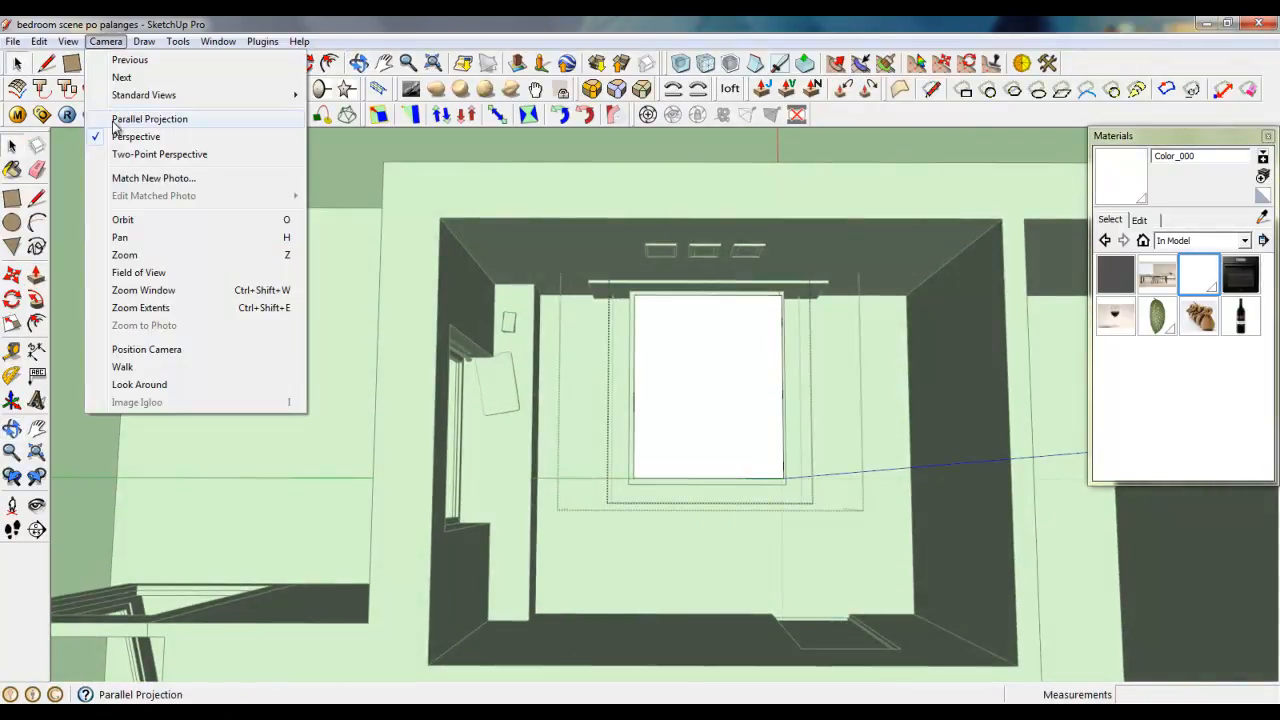
left_click(149, 119)
left_click(105, 41)
mouse_move(150, 94)
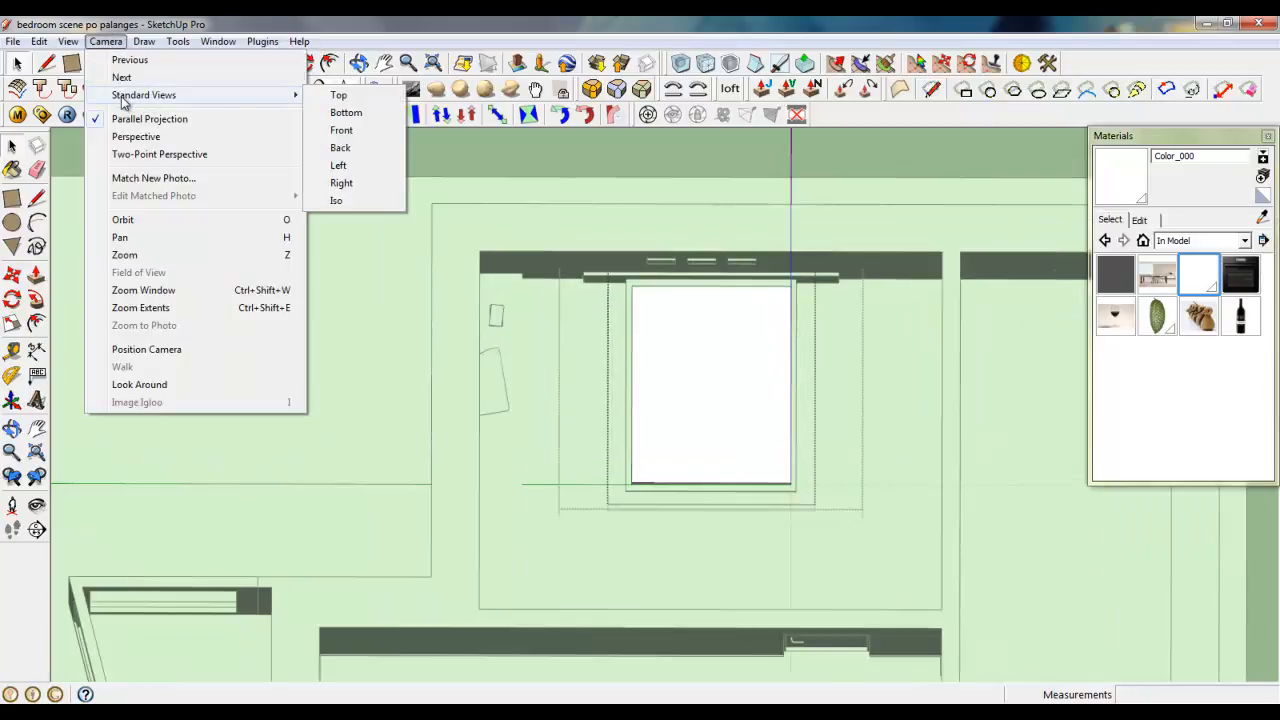
left_click(338, 96)
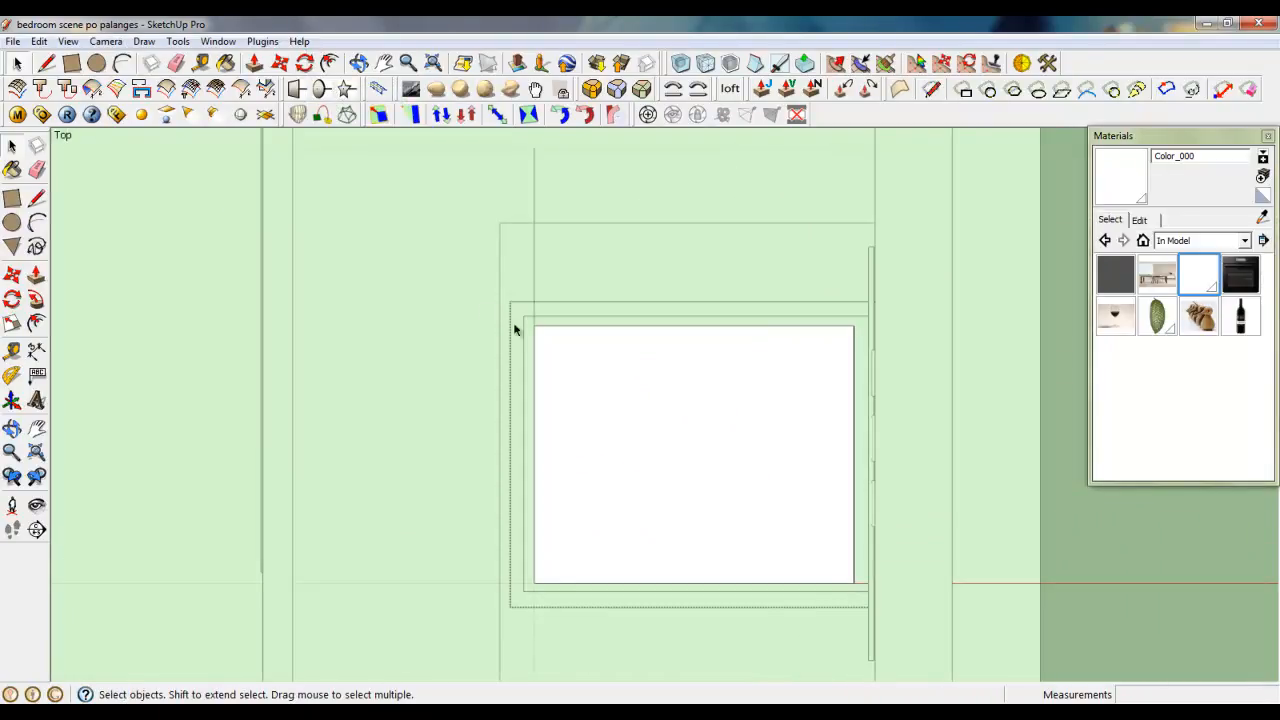
- Cut the mattress crosswise with Knife Subdivide along three straight lines, dividing its length into four equal strips
left_click(780, 63)
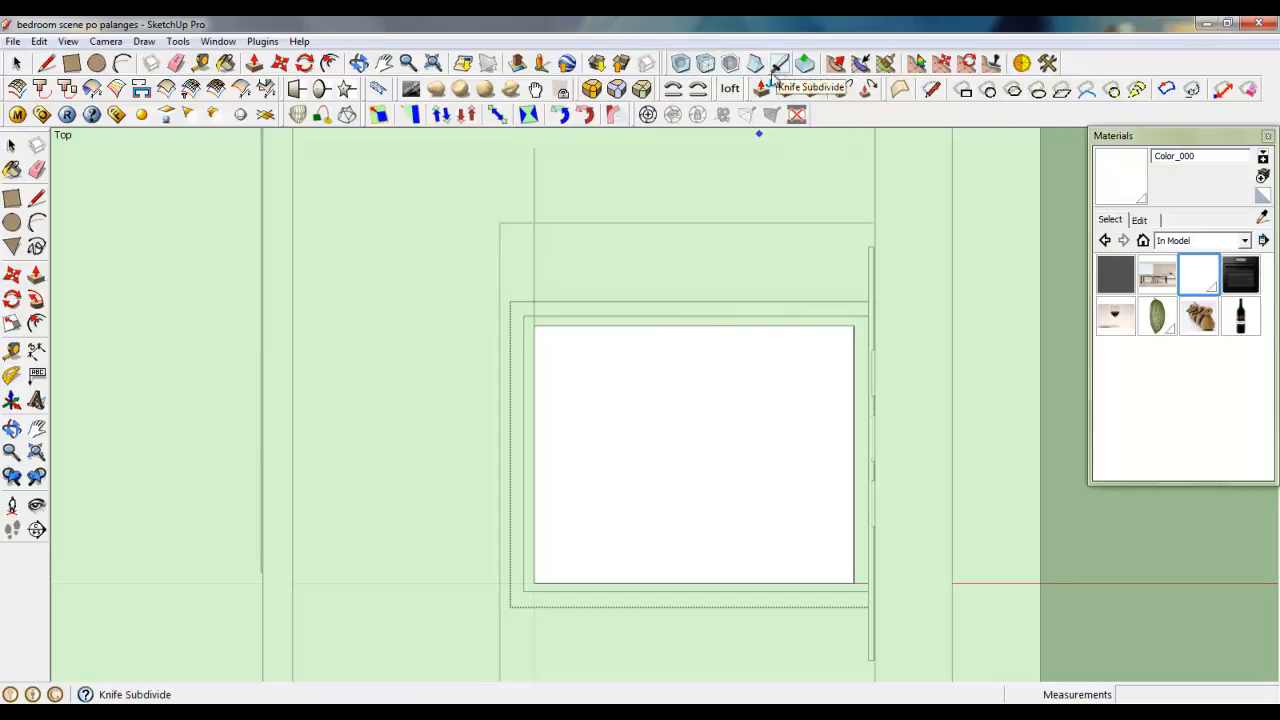
left_click(693, 326)
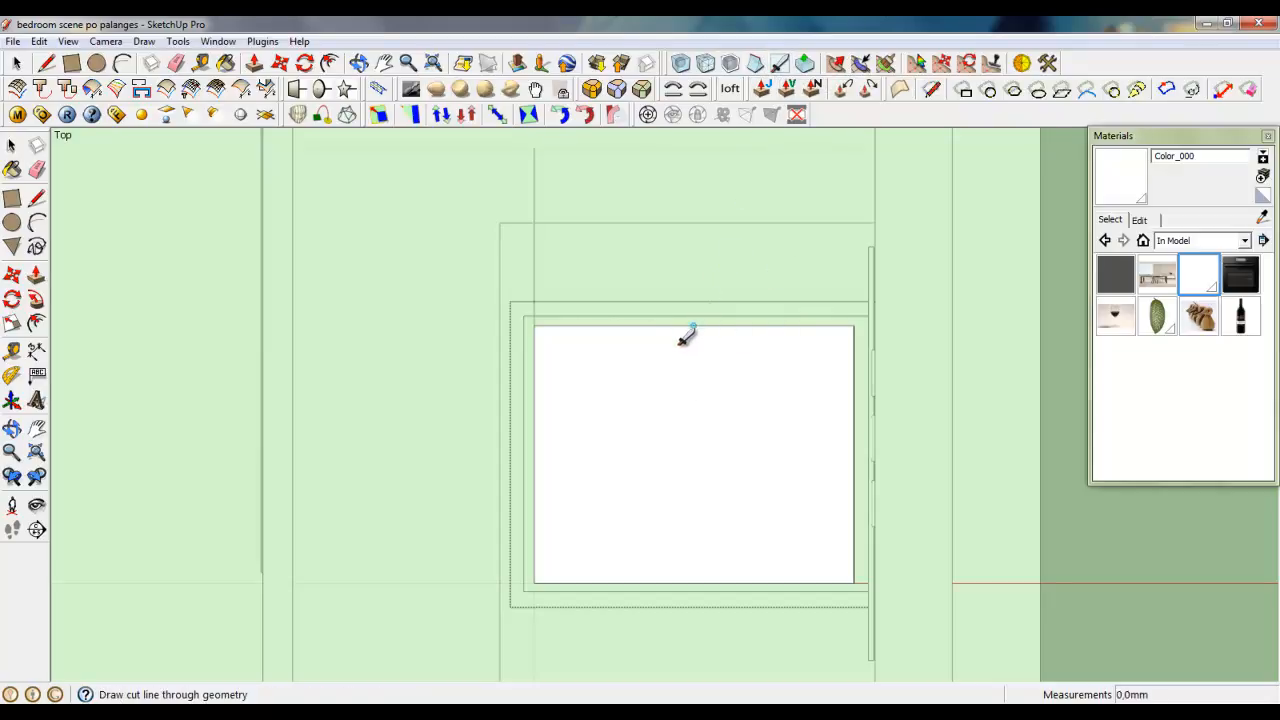
left_click(693, 583)
left_click(773, 326)
left_click(773, 583)
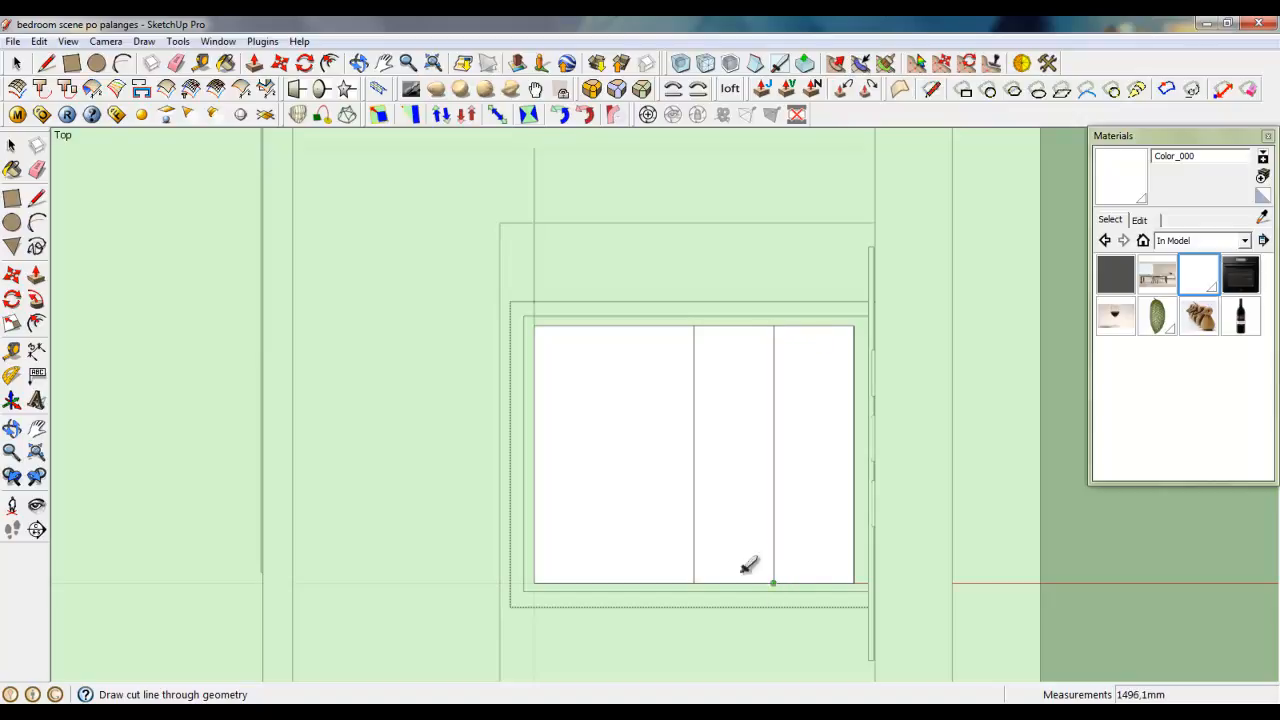
left_click(613, 326)
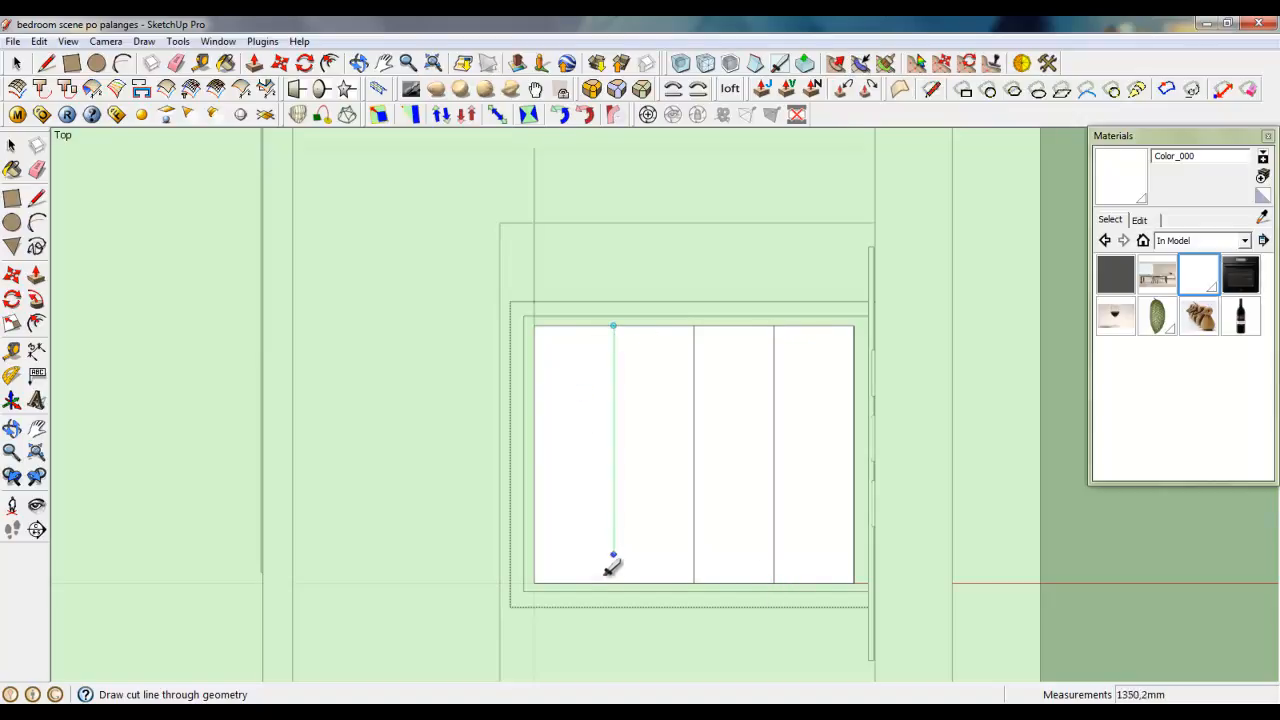
left_click(613, 583)
- Halve each of the four crosswise mattress strips with knife cuts, dividing the length into eight equal strips
left_click(573, 326)
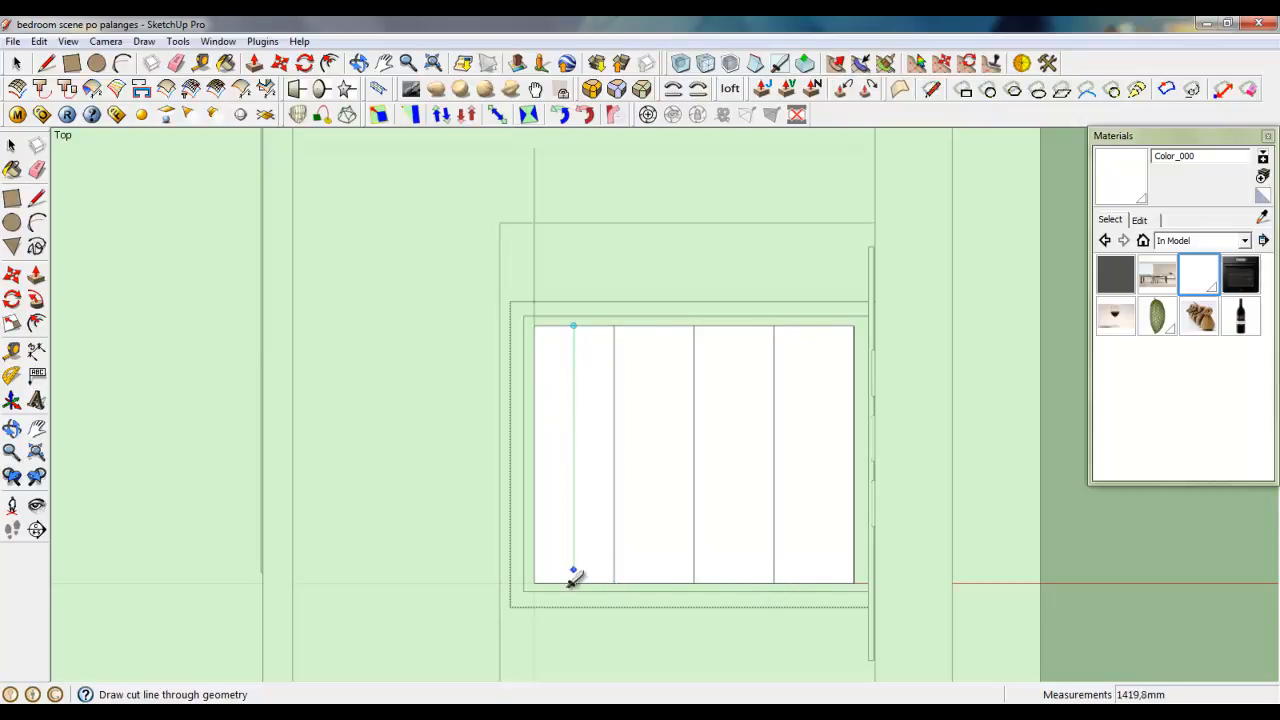
left_click(573, 583)
left_click(654, 326)
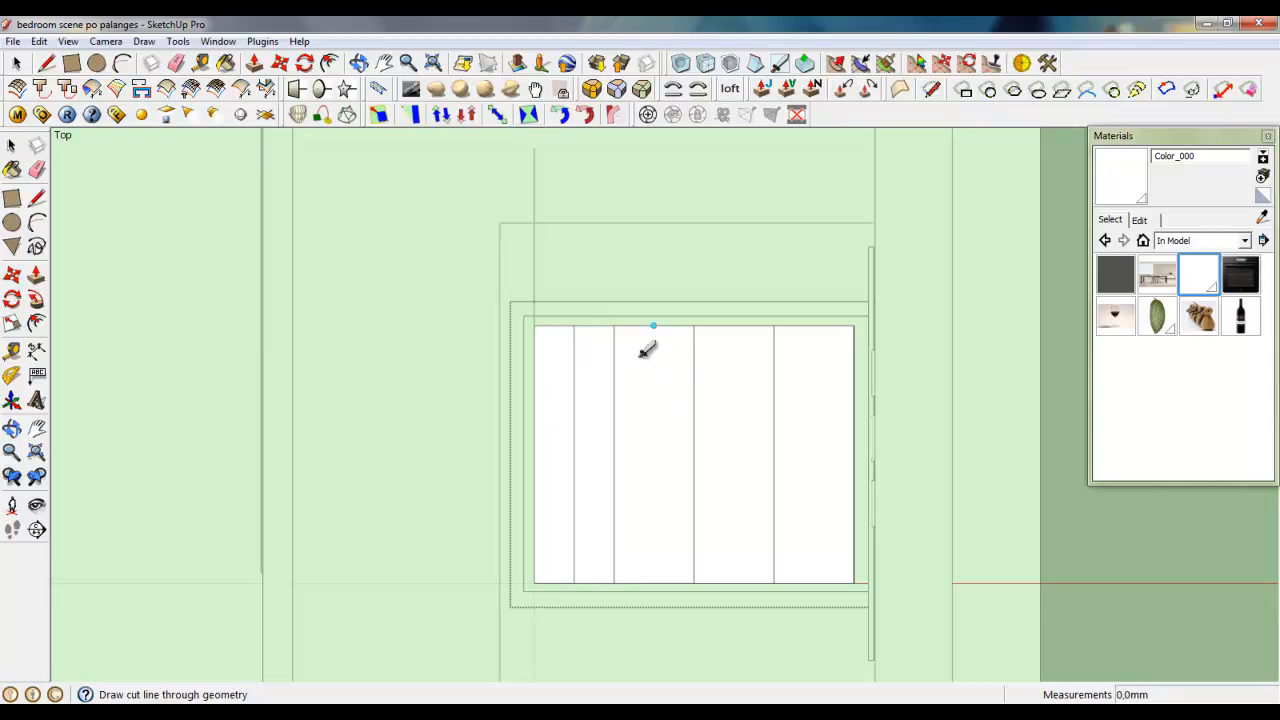
left_click(654, 583)
left_click(733, 326)
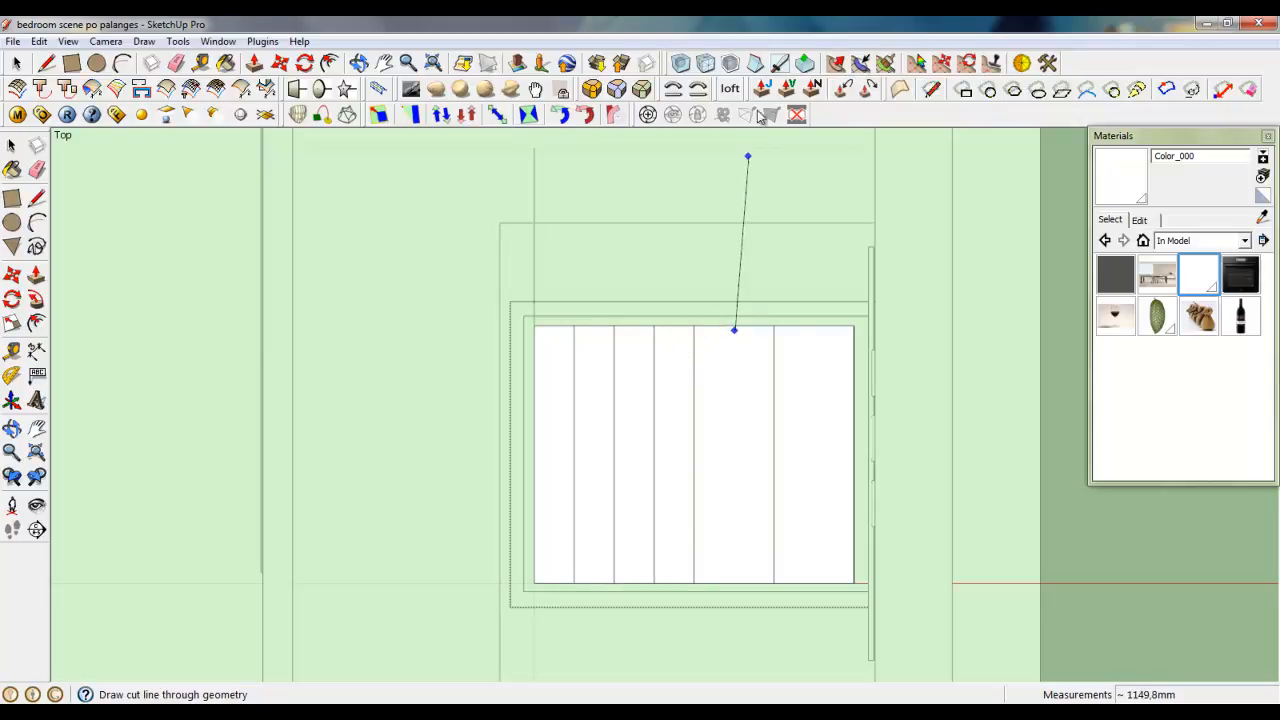
left_click(733, 583)
left_click(813, 326)
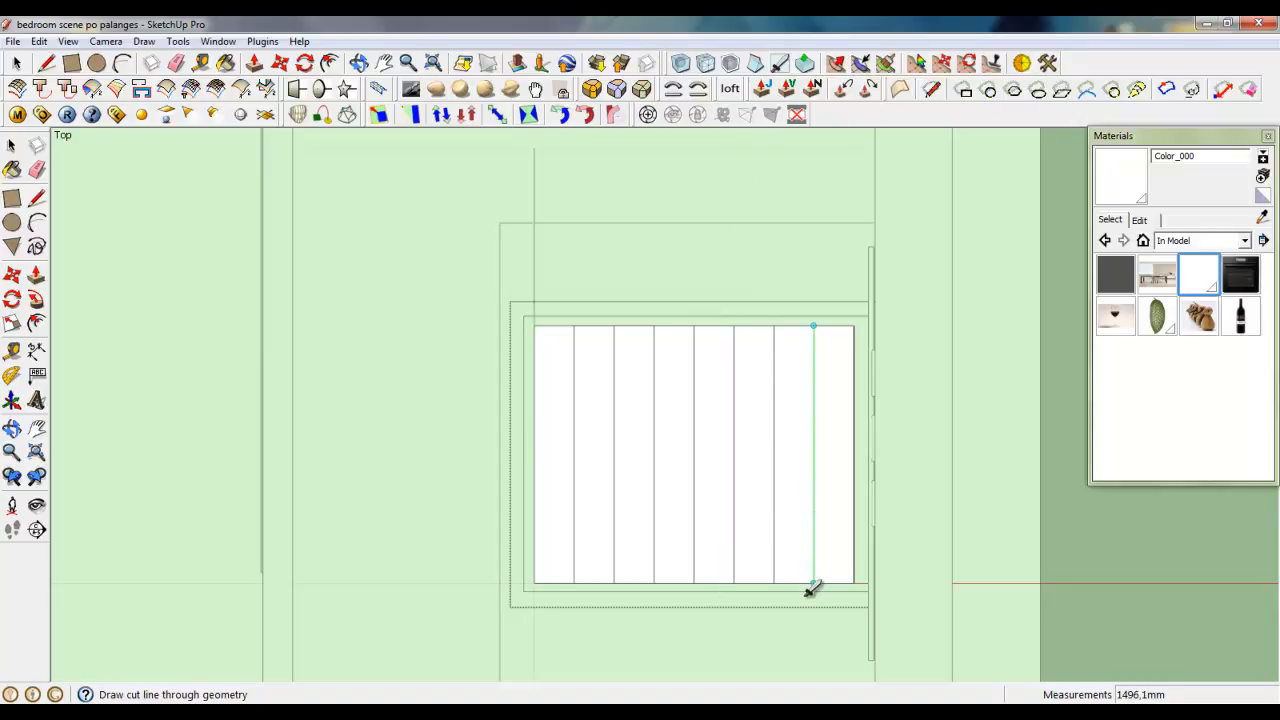
left_click(813, 583)
- Knife-cut six lengthwise lines through the mattress at its midline, both quarter lines and three of the four intermediate eighth positions
left_click(853, 455)
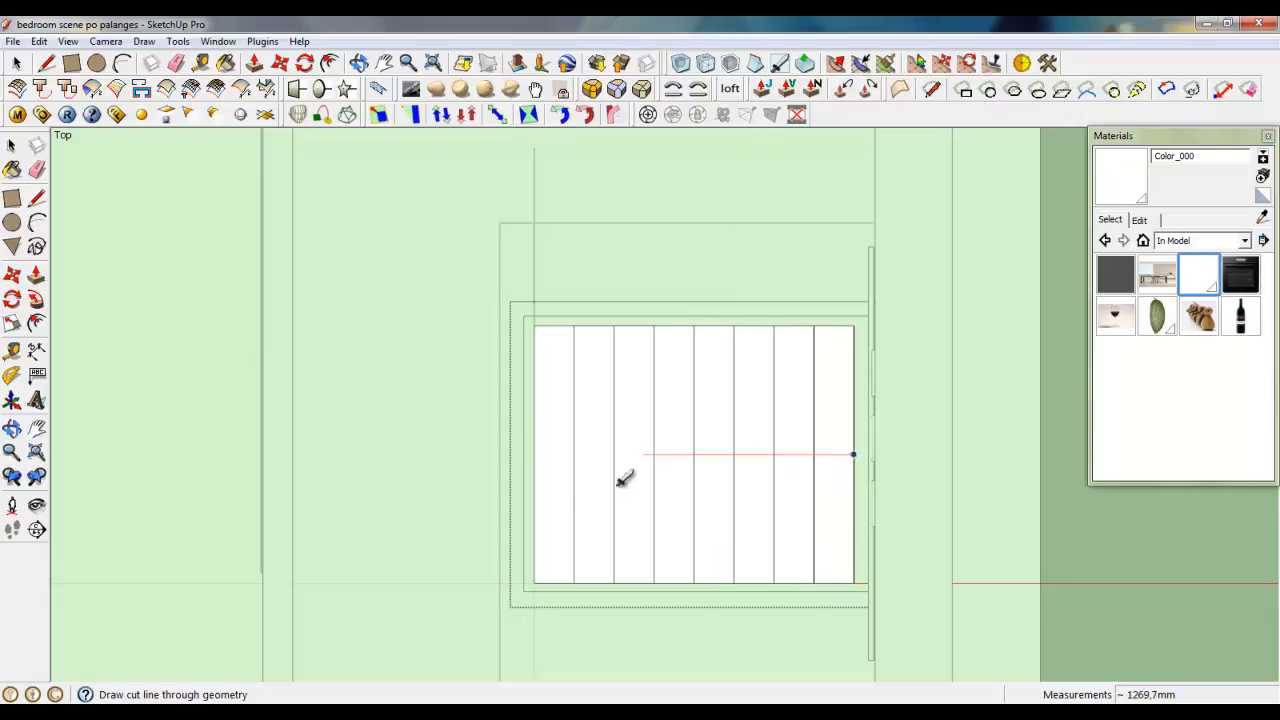
left_click(534, 455)
left_click(853, 389)
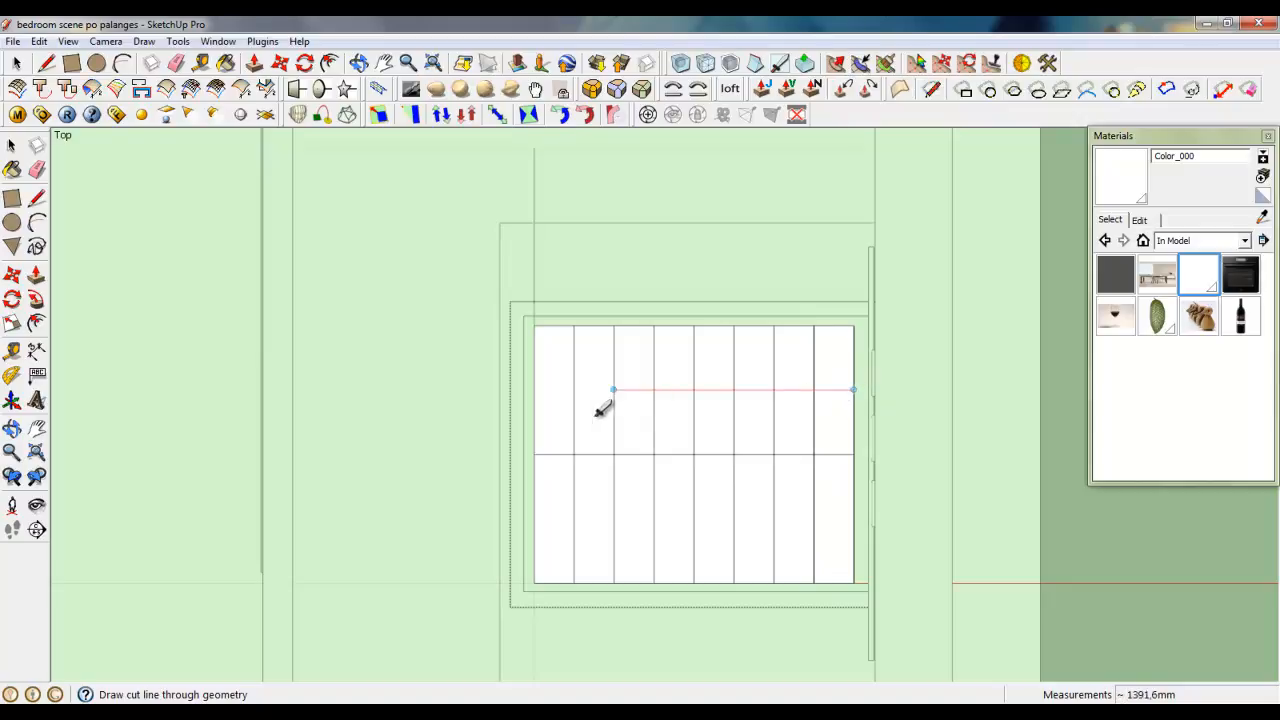
left_click(853, 357)
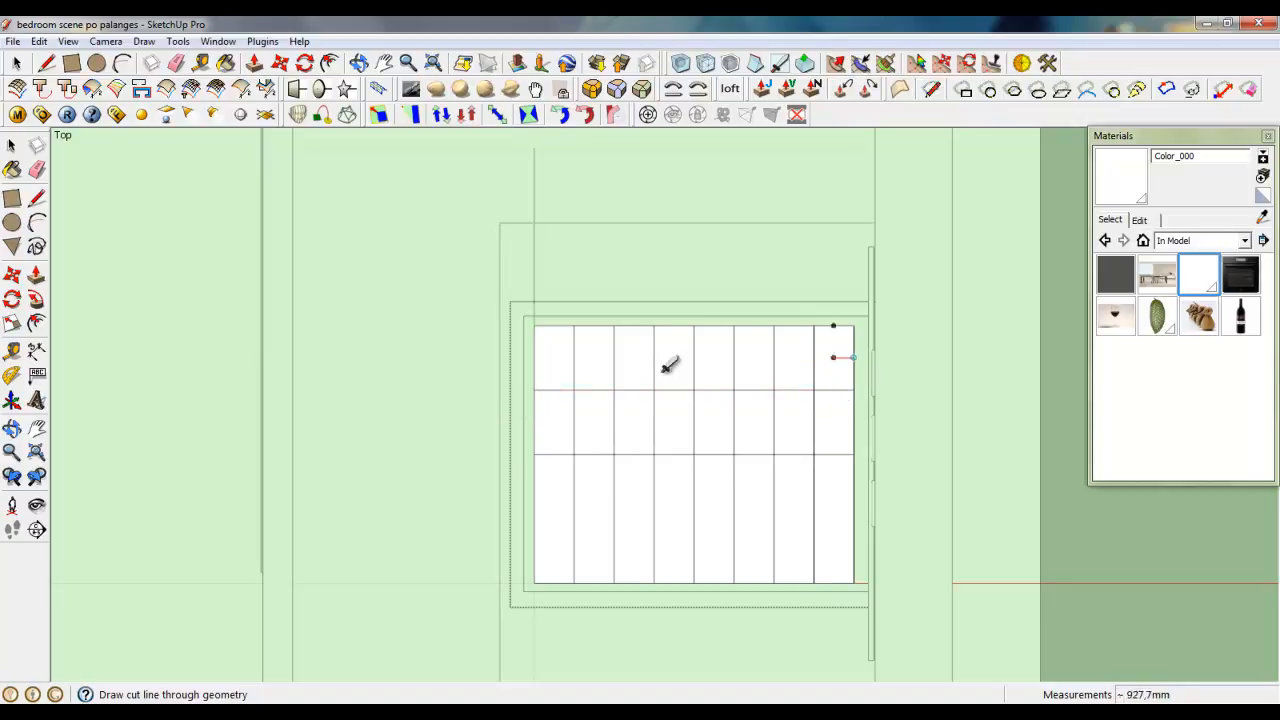
left_click(534, 358)
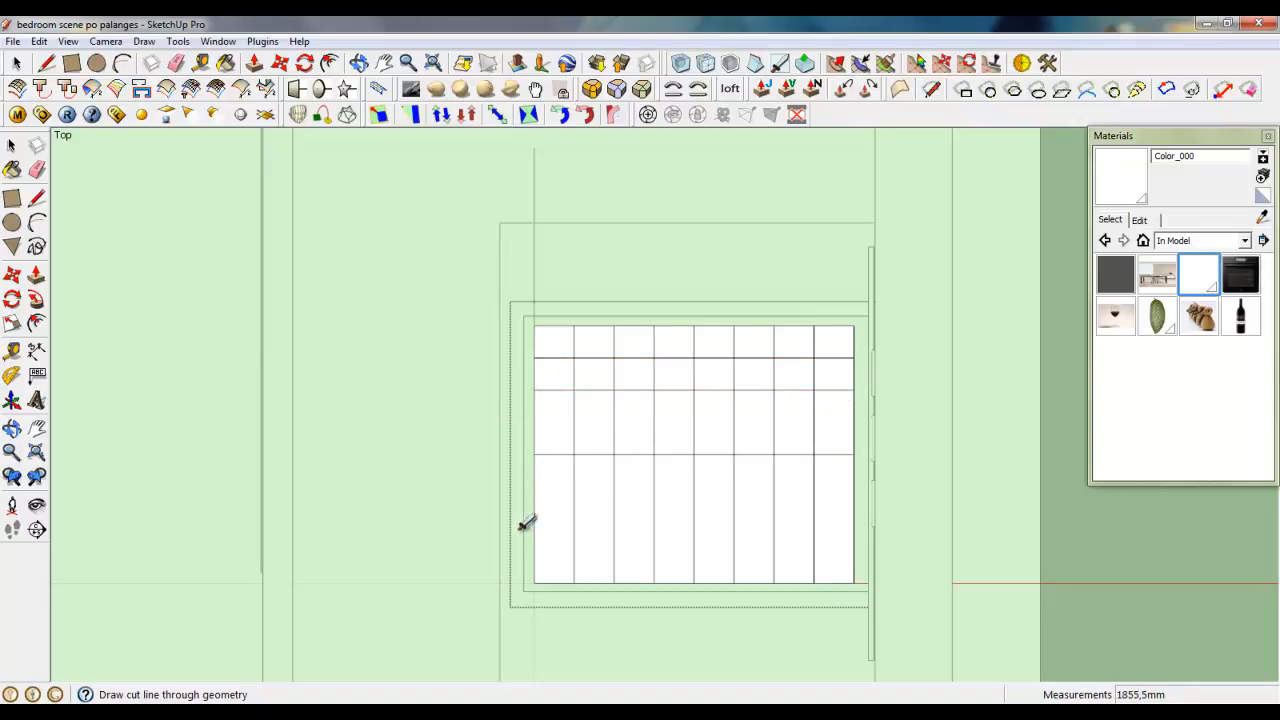
left_click(534, 518)
left_click(853, 488)
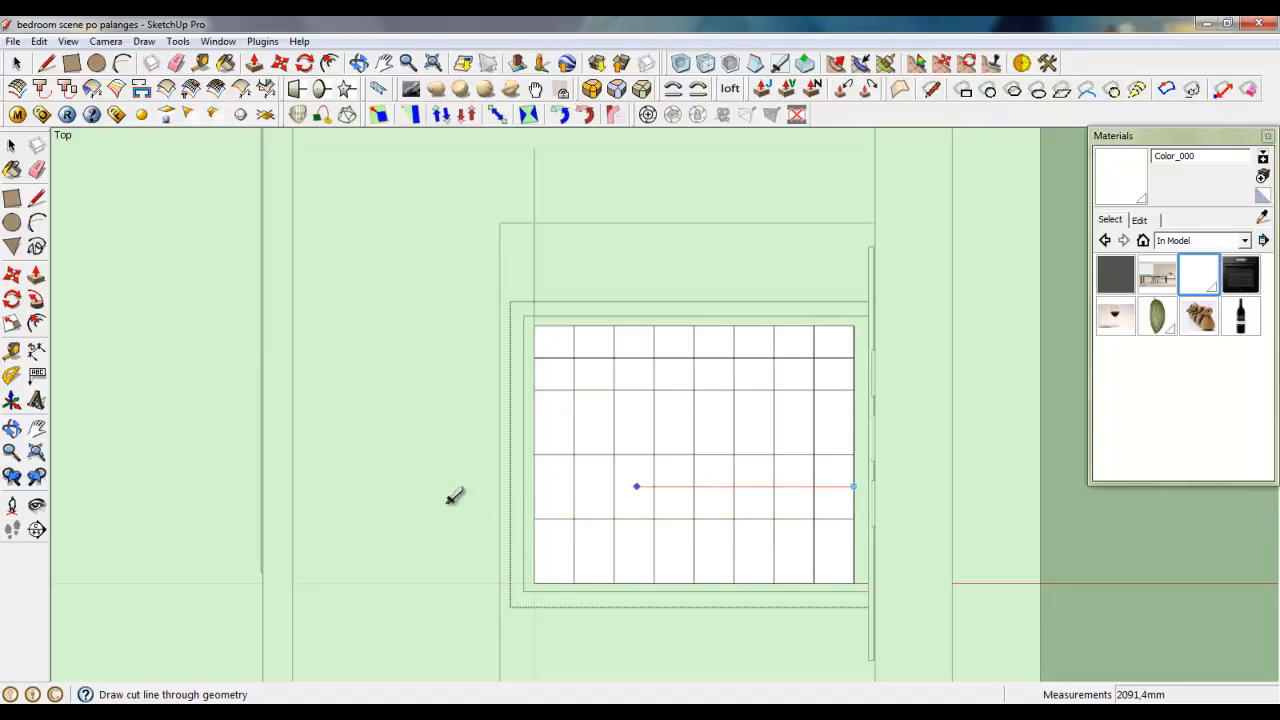
left_click(534, 487)
left_click(853, 553)
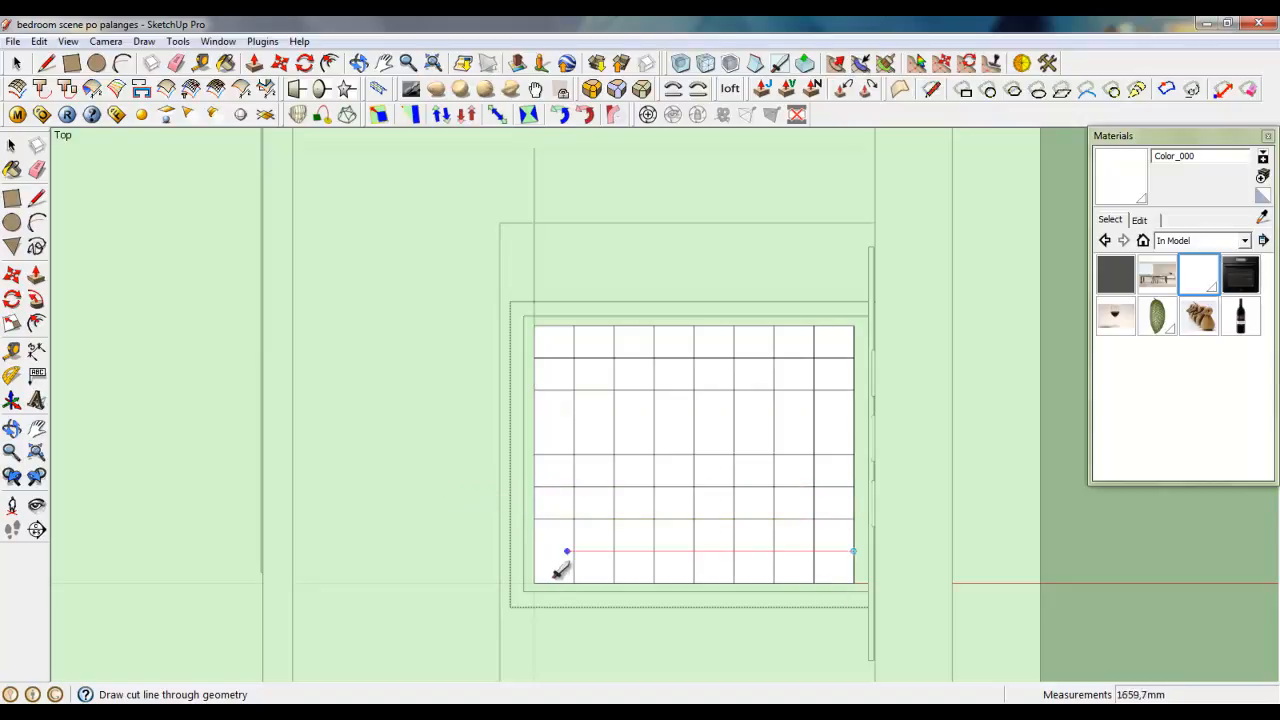
left_click(534, 553)
- Return to the top view and knife-cut the remaining double-width lengthwise row through its middle to complete the mattress's 8 × 8 grid
mouse_move(534, 553)
middle_mouse_down()
mouse_move(750, 465)
mouse_move(700, 451)
middle_mouse_up()
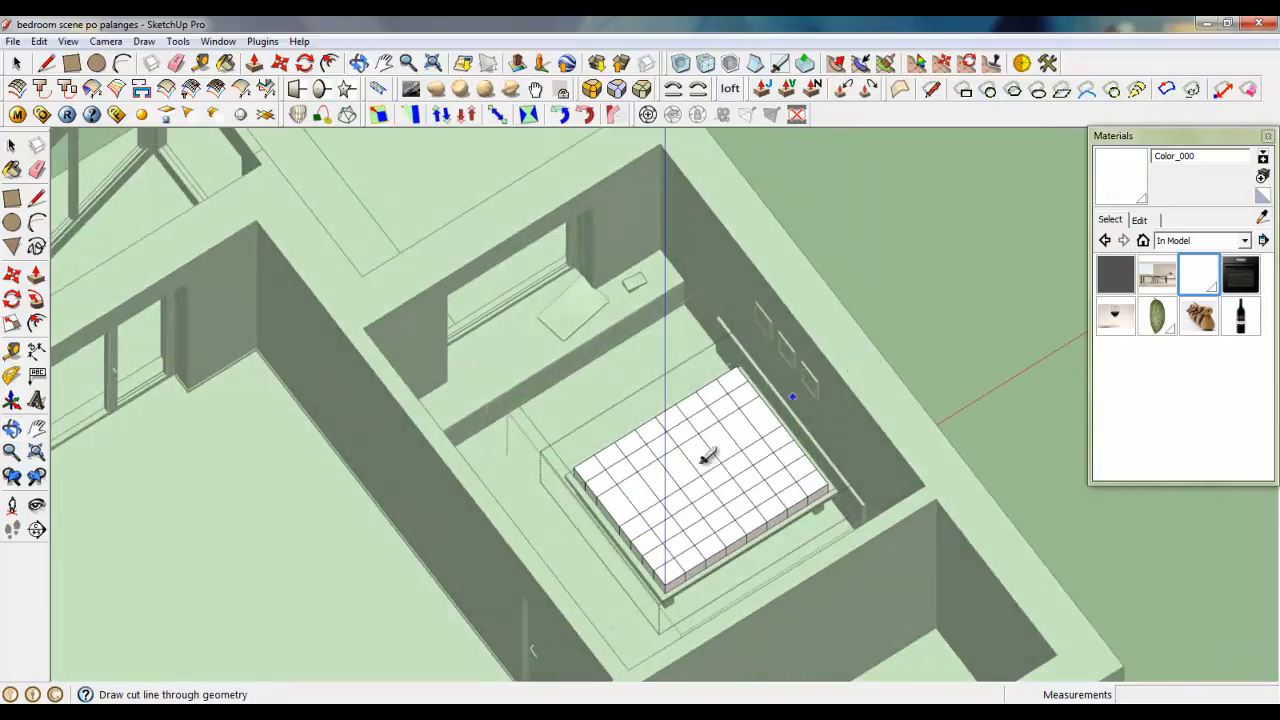
scroll(700, 451, "up", 6)
scroll(696, 416, "down", 3)
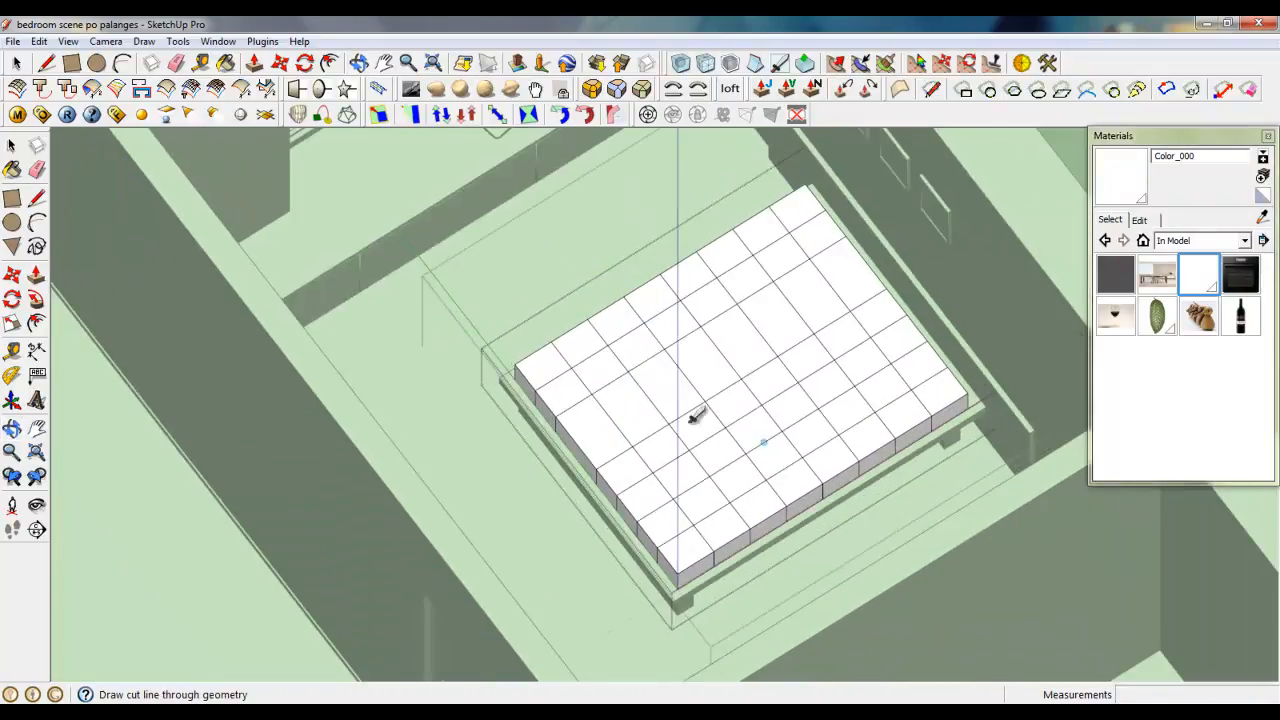
left_click(105, 41)
mouse_move(133, 95)
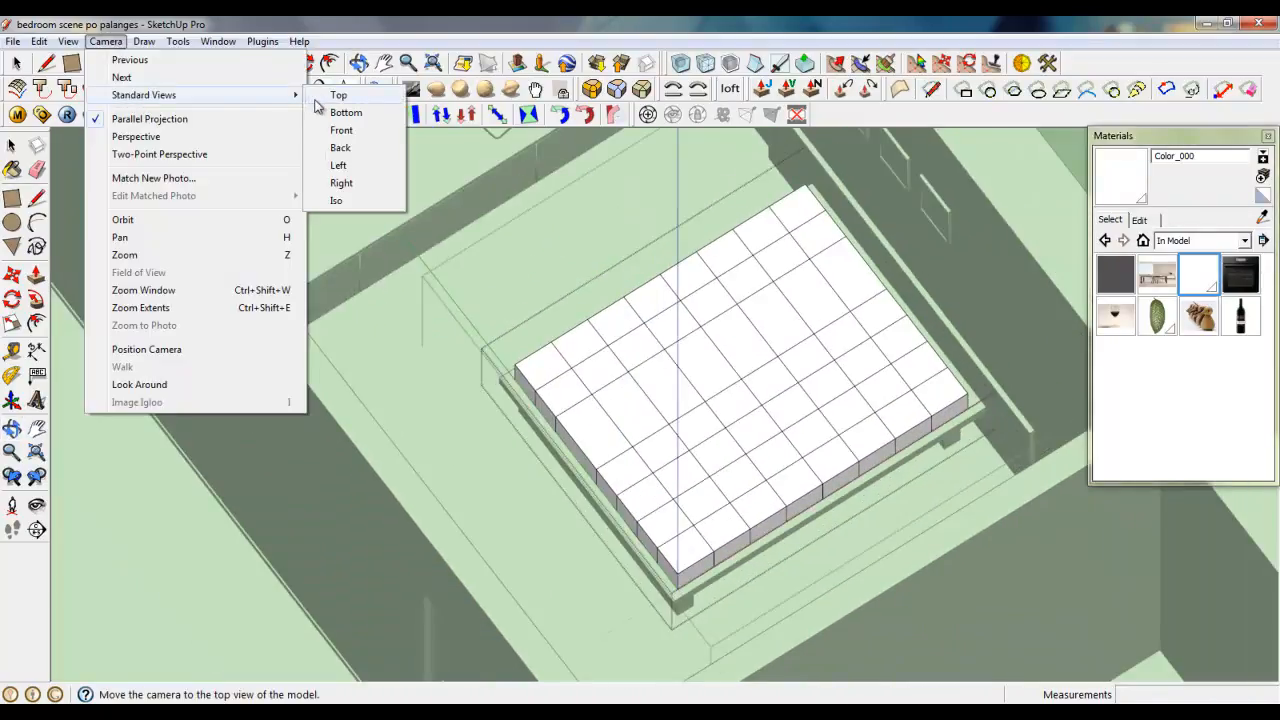
left_click(318, 95)
left_click_drag(626, 397, 981, 397)
scroll(763, 435, "down", 2)
middle_click_drag(711, 500, 485, 246)
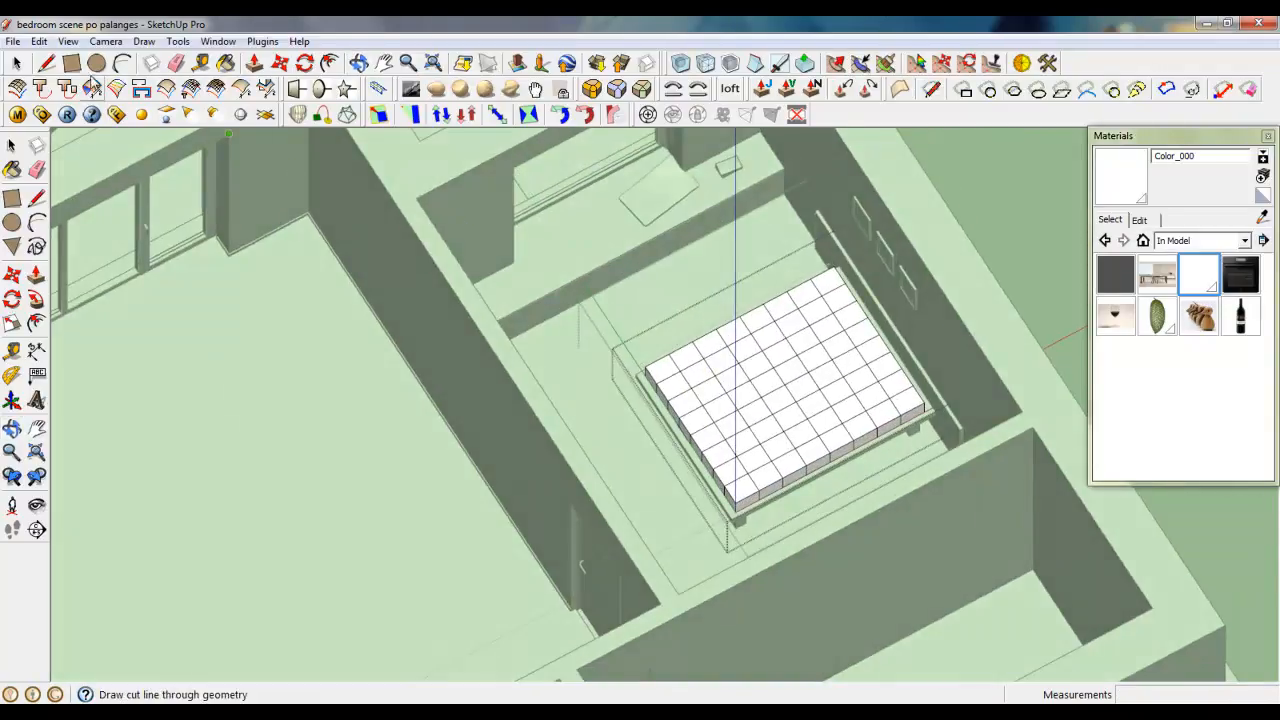
- Switch the camera to perspective and draw a horizontal rectangle through the mattress at mid-height, splitting its sides into two rows
left_click(105, 41)
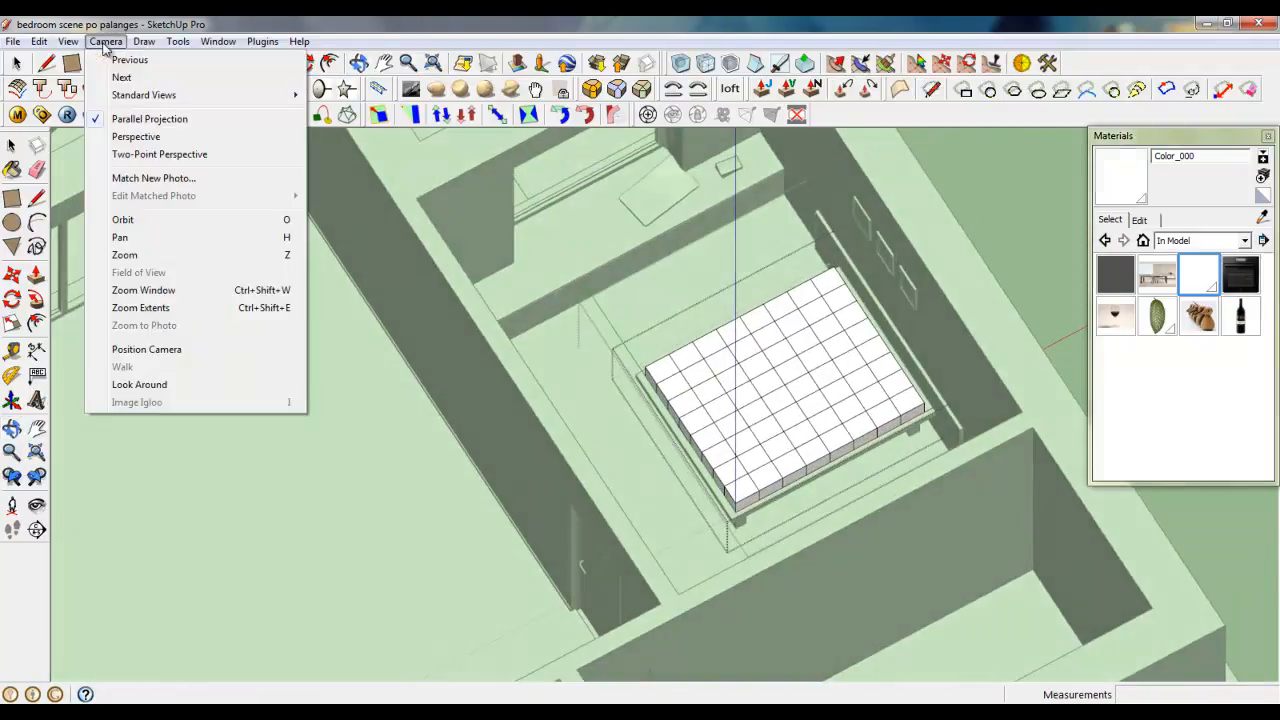
left_click(135, 136)
scroll(770, 482, "up", 2)
scroll(771, 480, "up", 4)
middle_click_drag(617, 520, 722, 372)
scroll(722, 372, "down", 3)
middle_click_drag(671, 571, 720, 218)
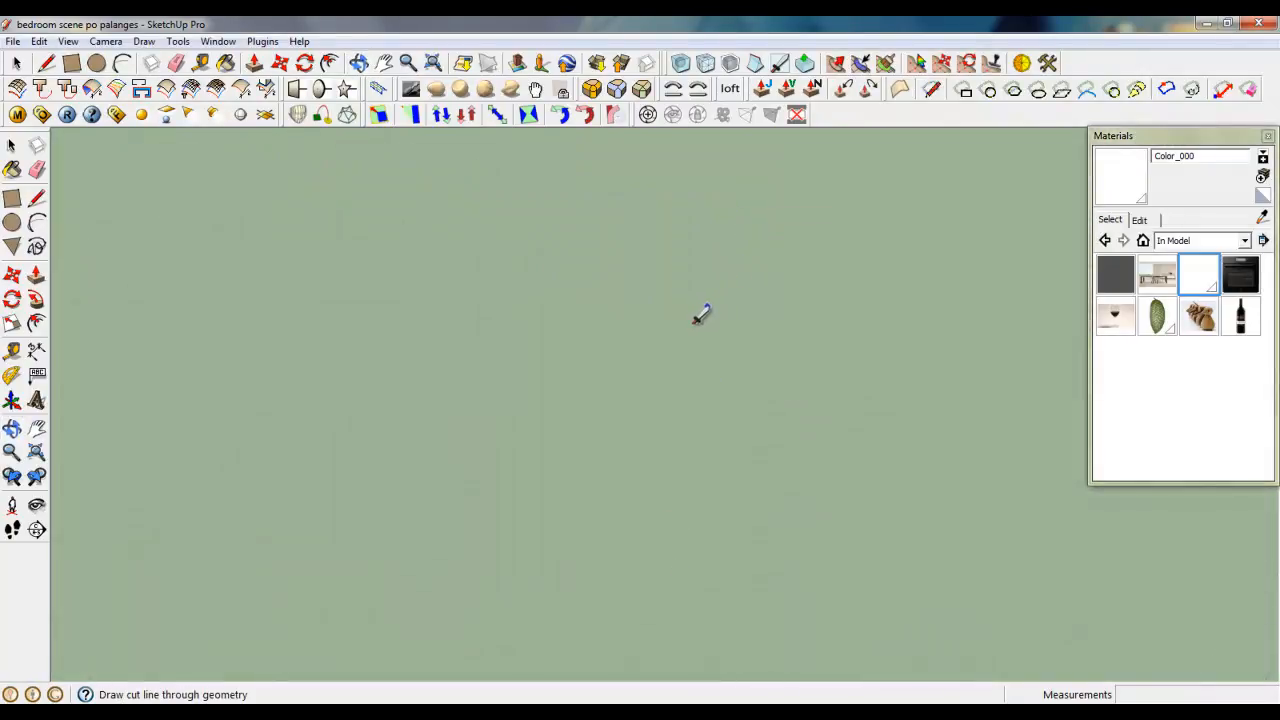
middle_click_drag(700, 315, 420, 355)
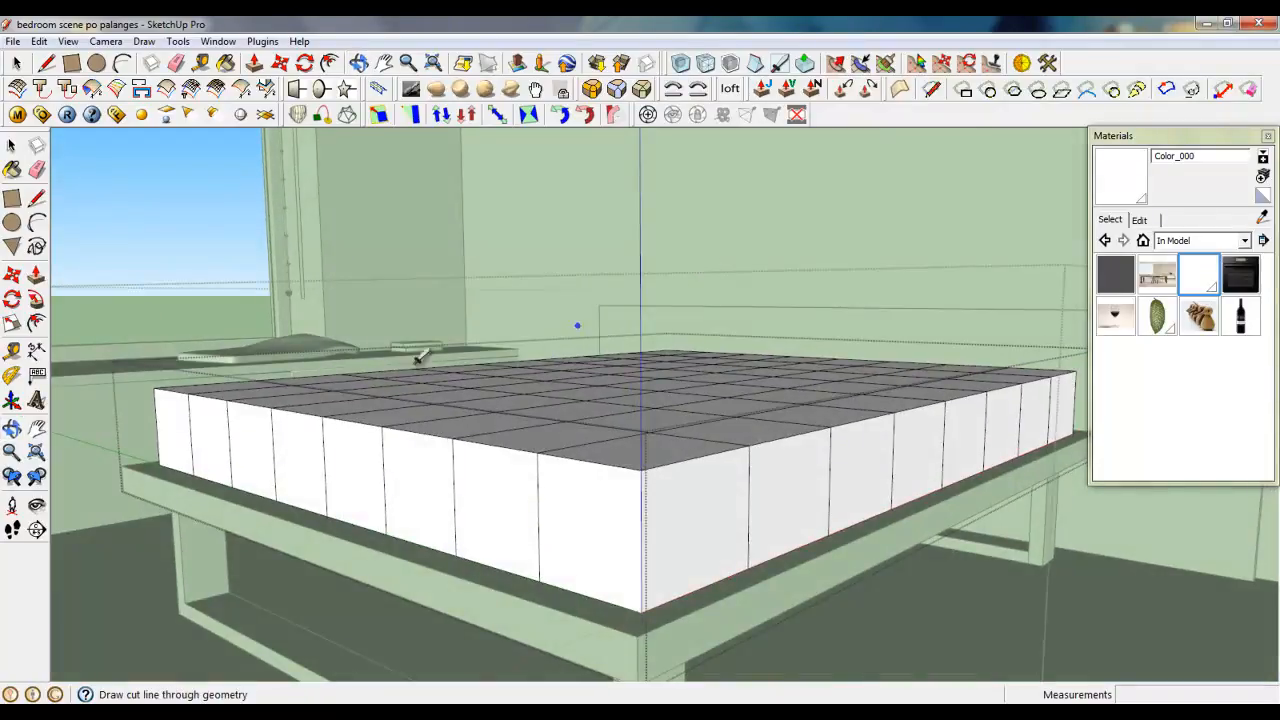
key("r")
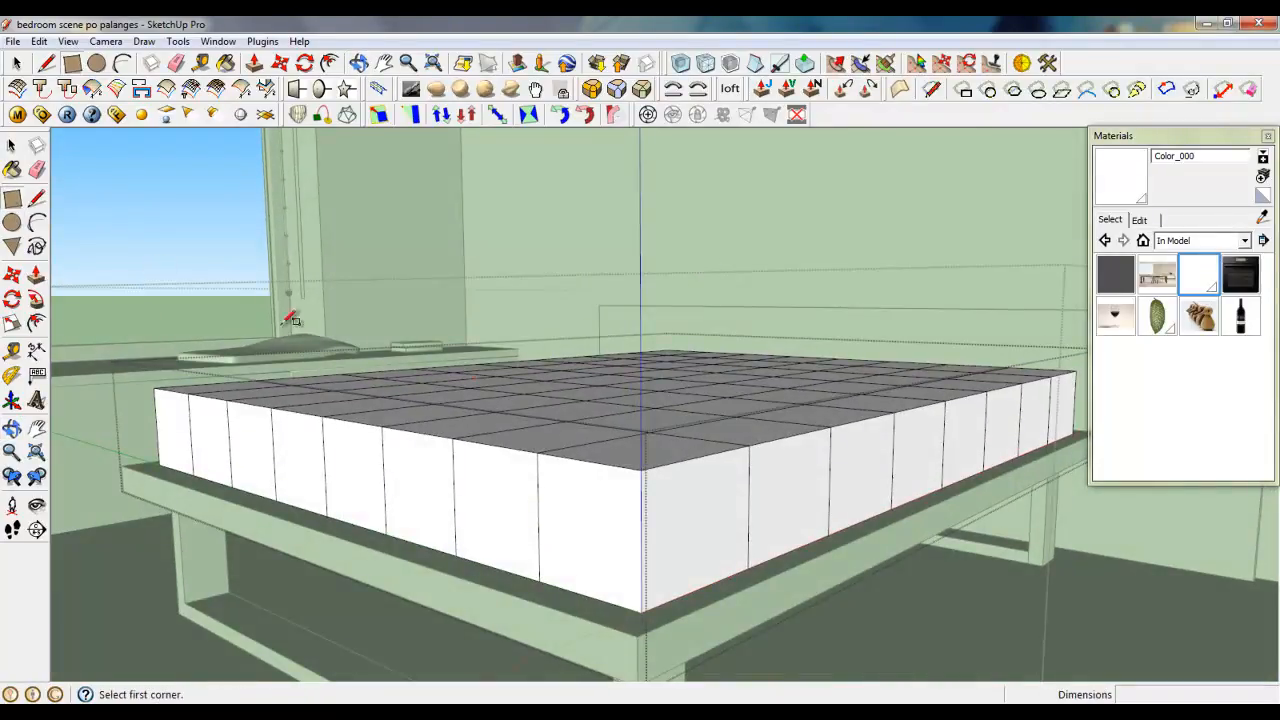
left_click(1079, 401)
left_click(165, 432)
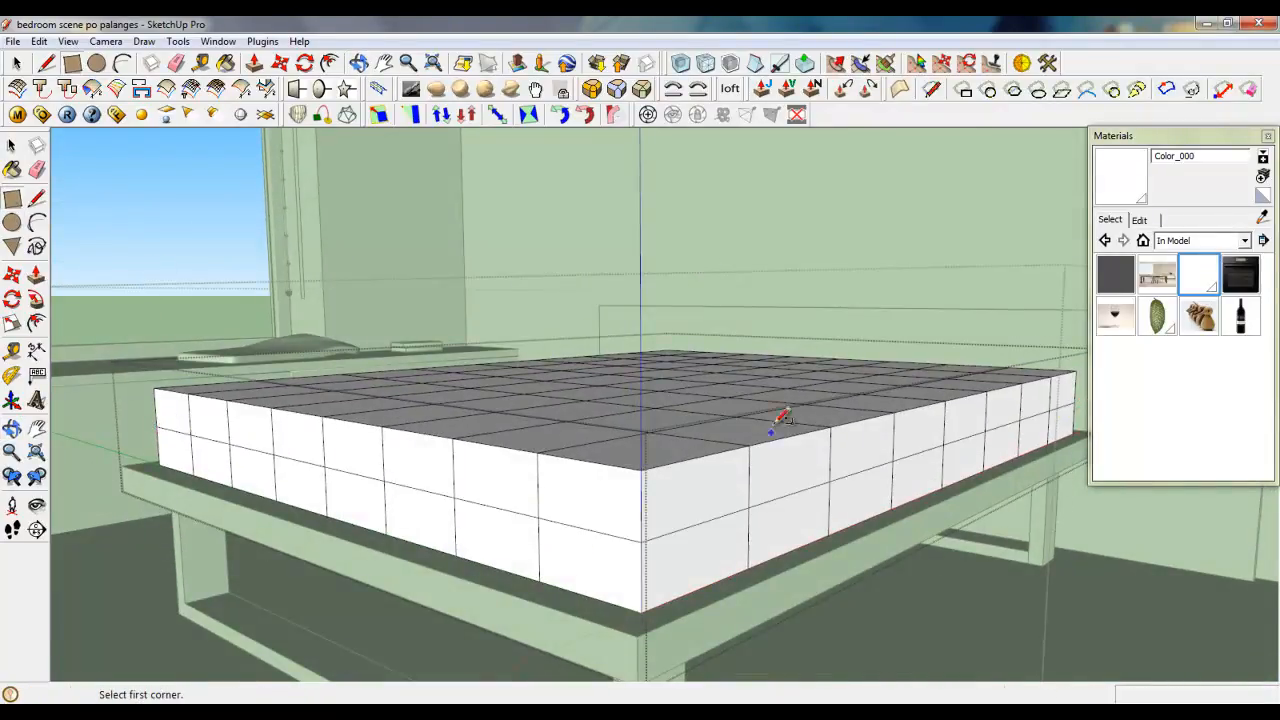
- Delete the horizontal mid-height face inside the mattress, keeping the dividing edges on its sides
scroll(740, 416, "up", 5)
middle_click_drag(686, 414, 831, 346)
left_click(16, 64)
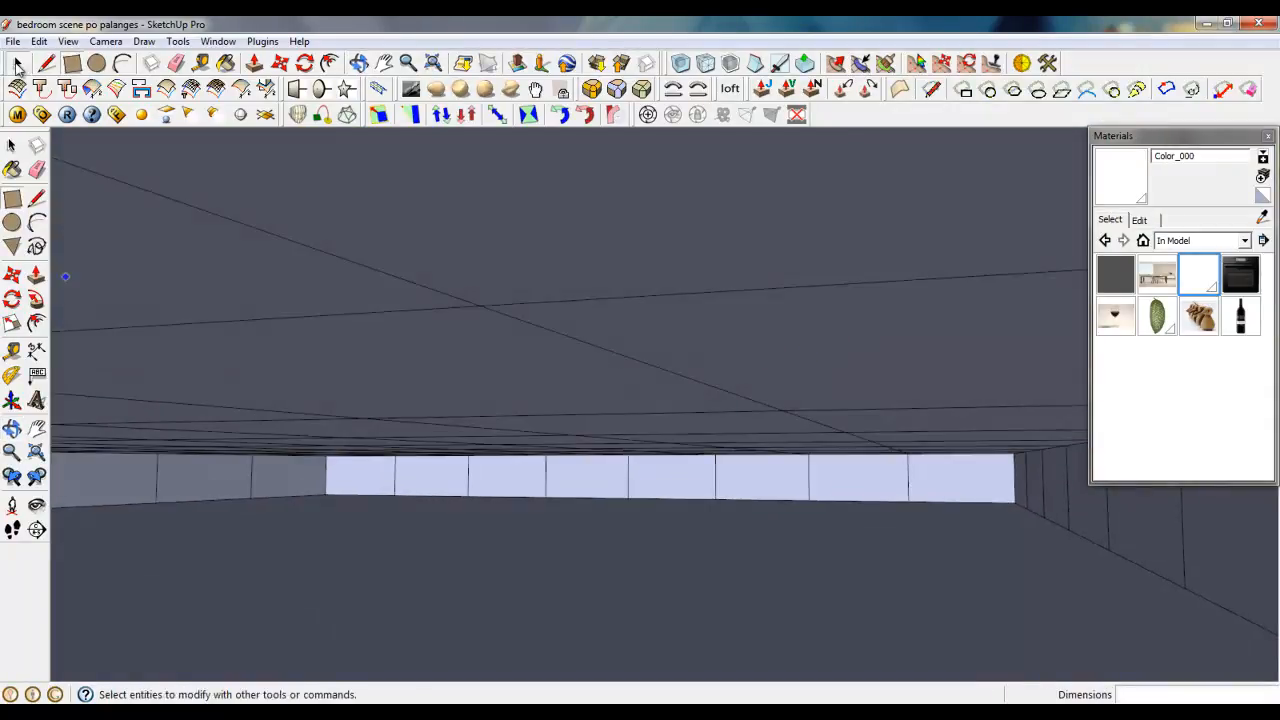
key("Delete")
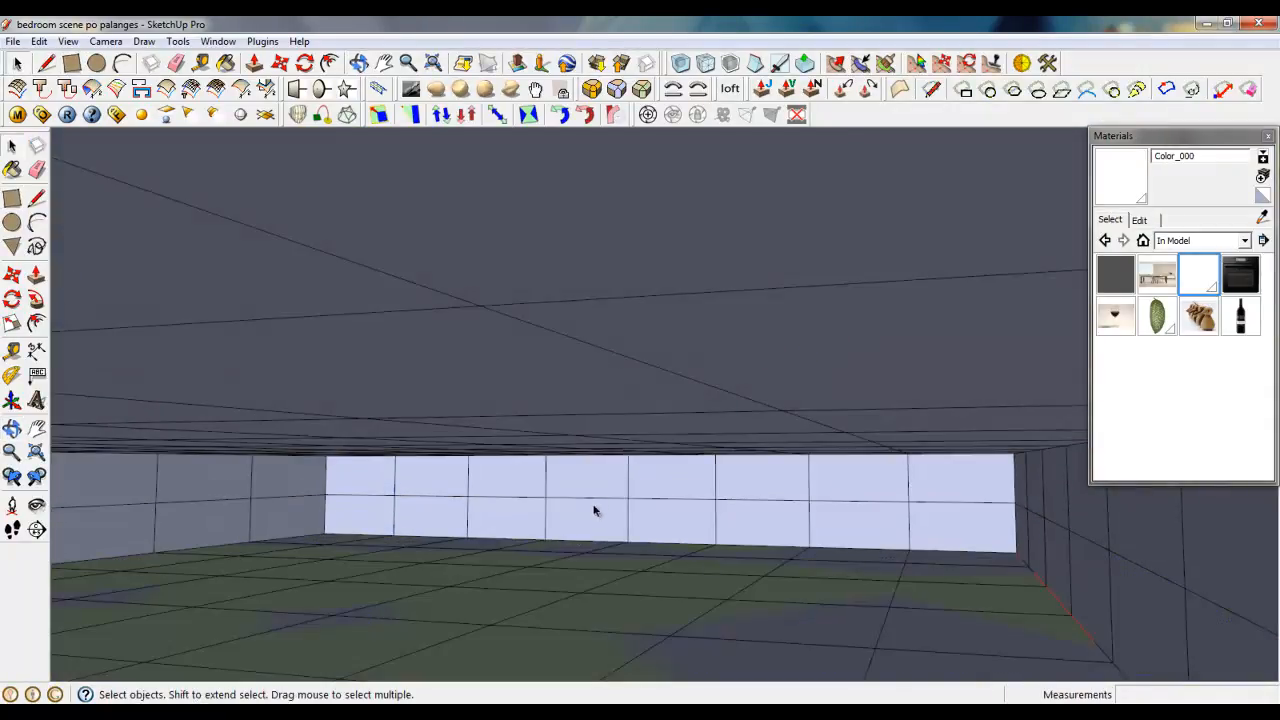
middle_click_drag(594, 508, 547, 537)
- Move the mid-height edges on one side of the mattress inward along the green axis to pinch that side
scroll(724, 150, "down", 3)
middle_click_drag(720, 575, 816, 437)
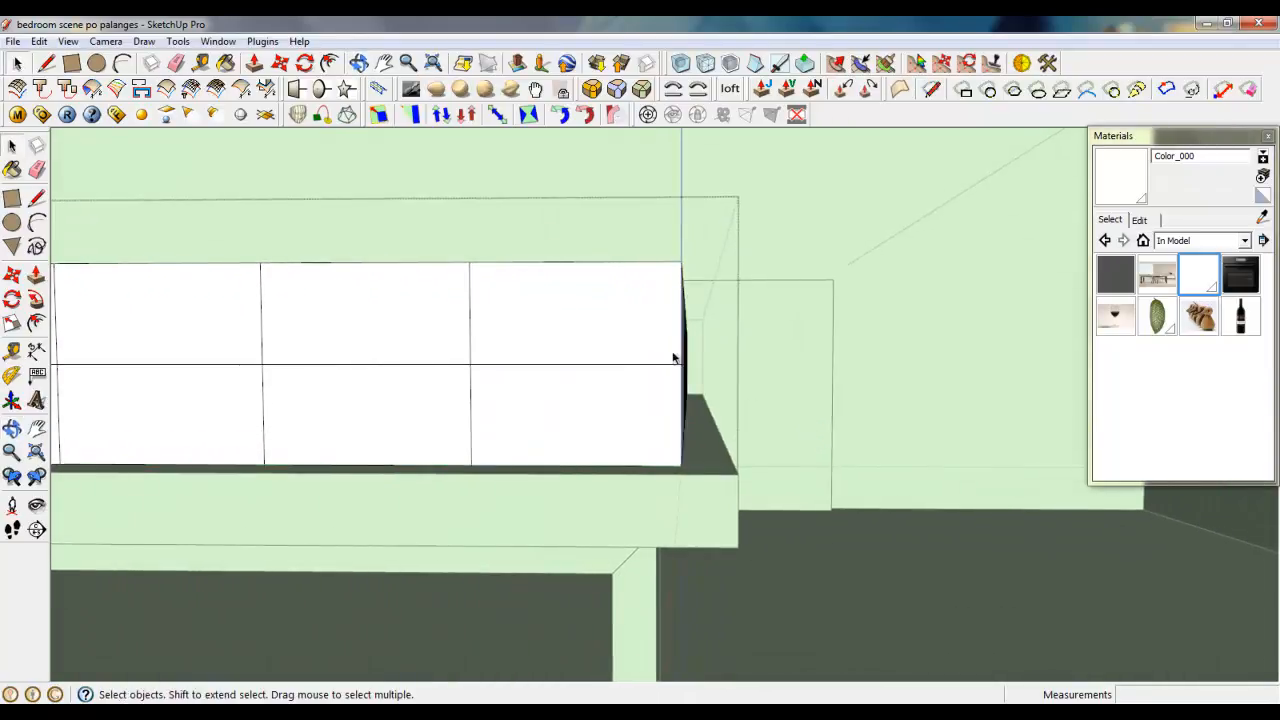
middle_click_drag(714, 376, 554, 338)
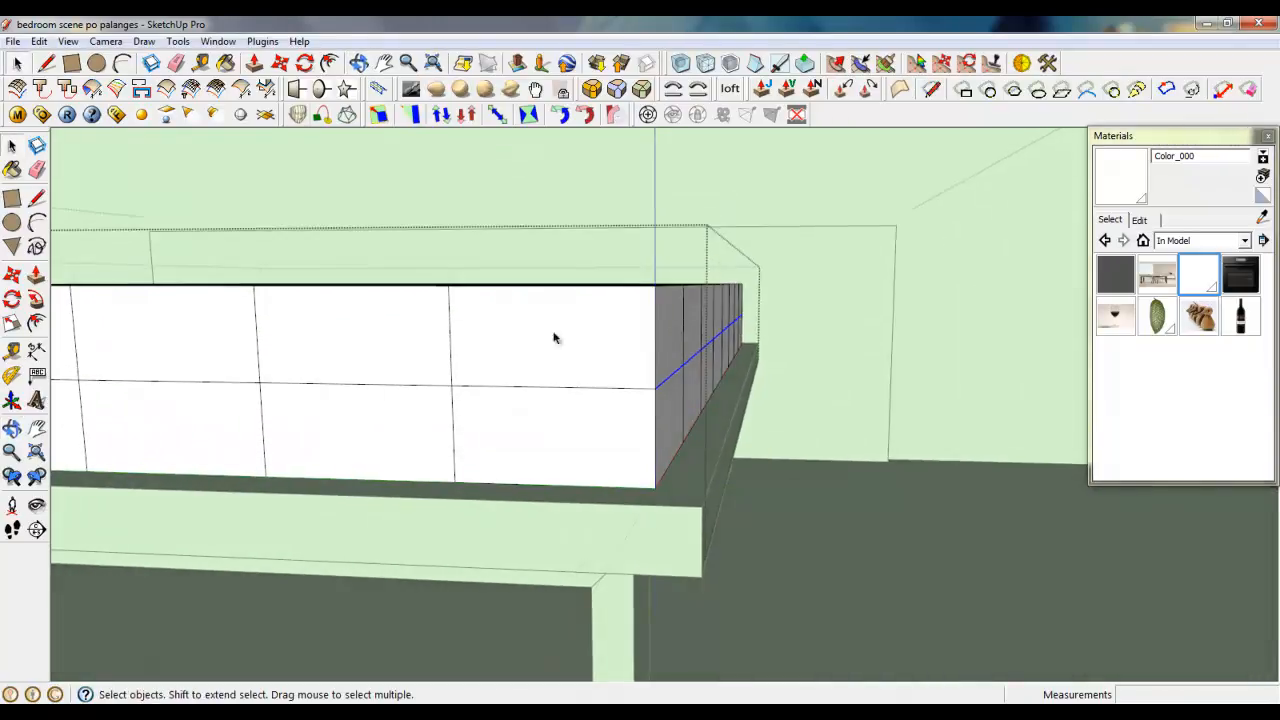
left_click(280, 64)
left_click(657, 384)
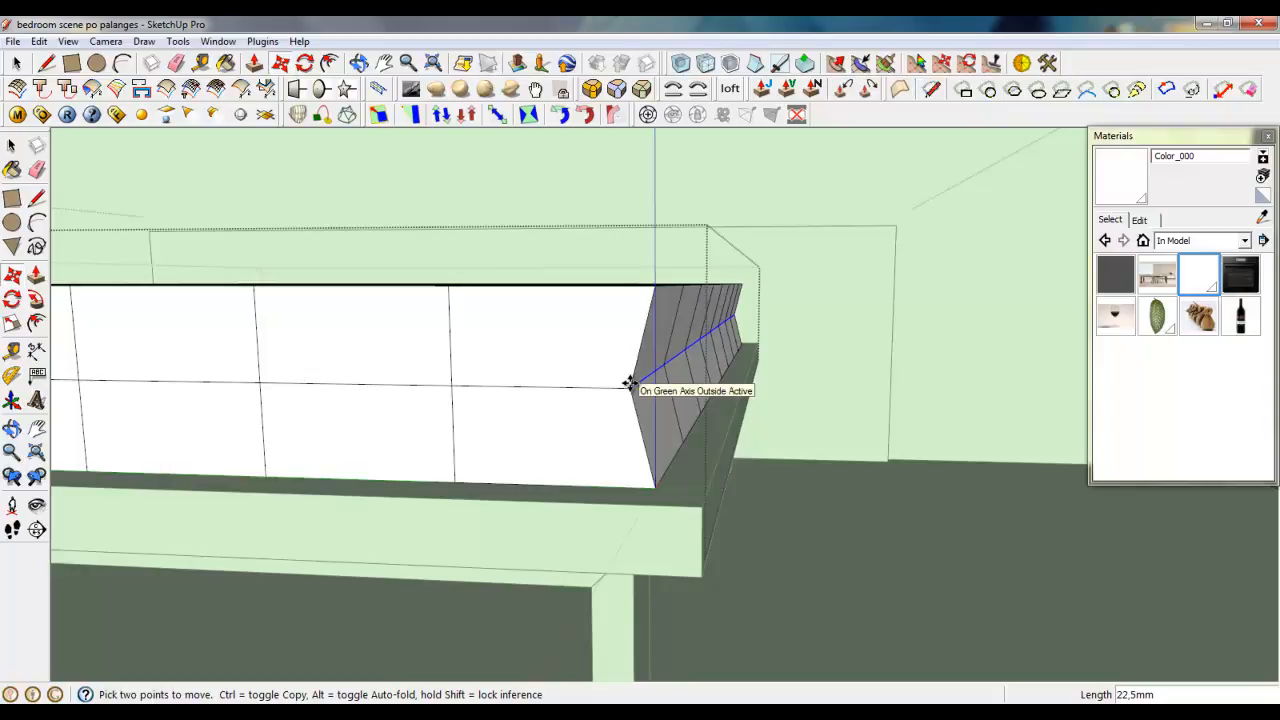
middle_click_drag(634, 380, 102, 157)
key("space")
- Move the mid-height edges of the adjacent mattress side 15 mm inward along the red axis
middle_click_drag(420, 300, 480, 297)
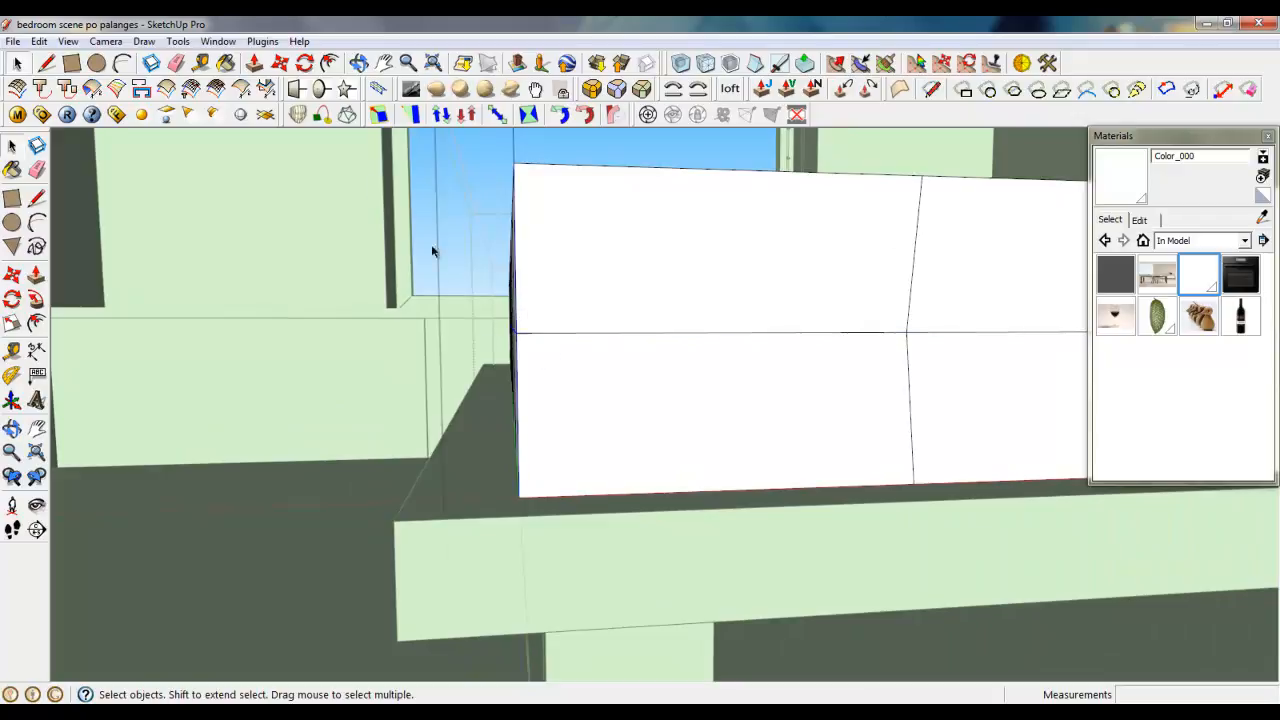
left_click(281, 63)
left_click(520, 332)
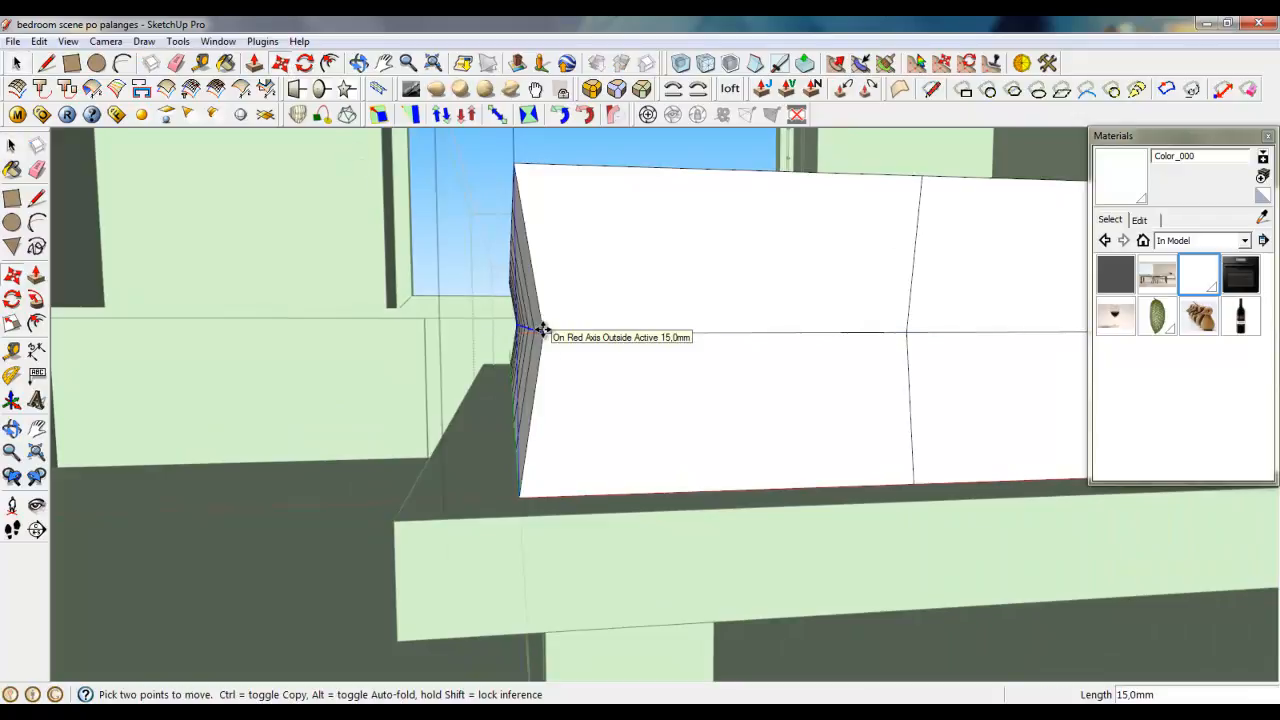
type("15")
key("Return")
middle_click_drag(543, 330, 709, 412)
- Move the mid-height edges on the mattress side opposite the first pinched one 15 mm inward along the green axis
scroll(206, 240, "up", 5)
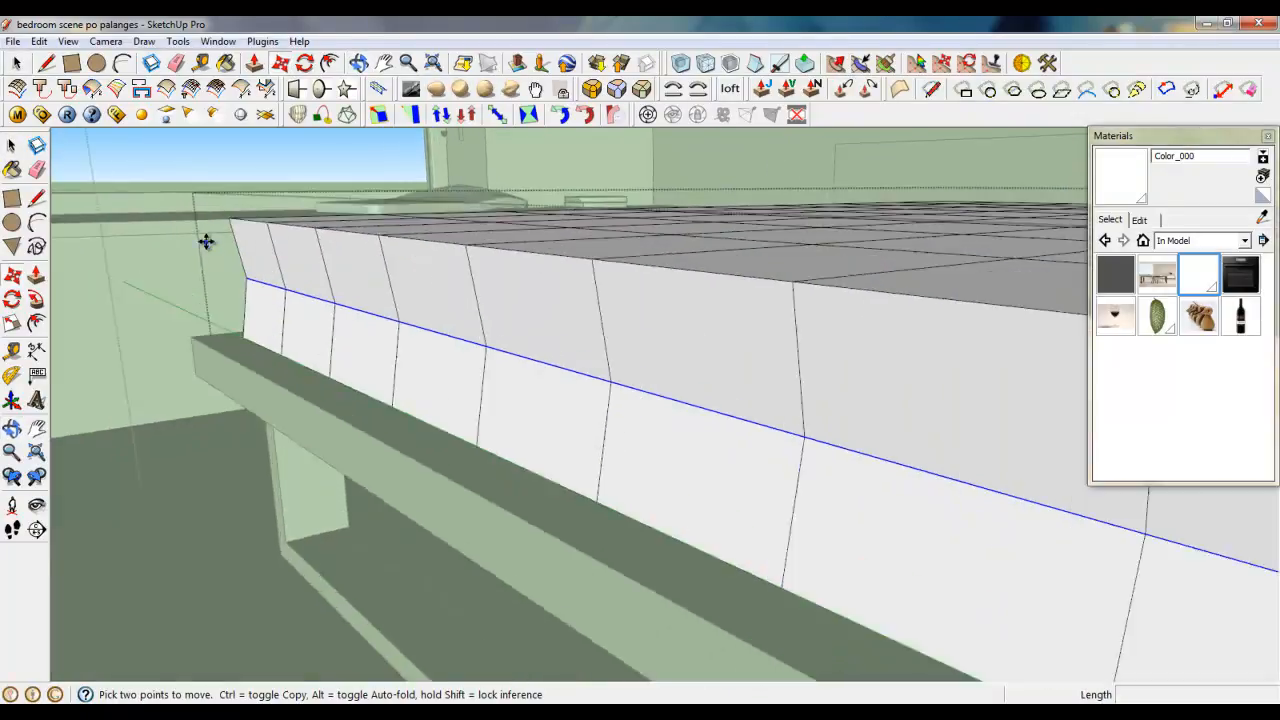
middle_click_drag(206, 240, 797, 360)
scroll(797, 360, "down", 3)
scroll(291, 409, "up", 4)
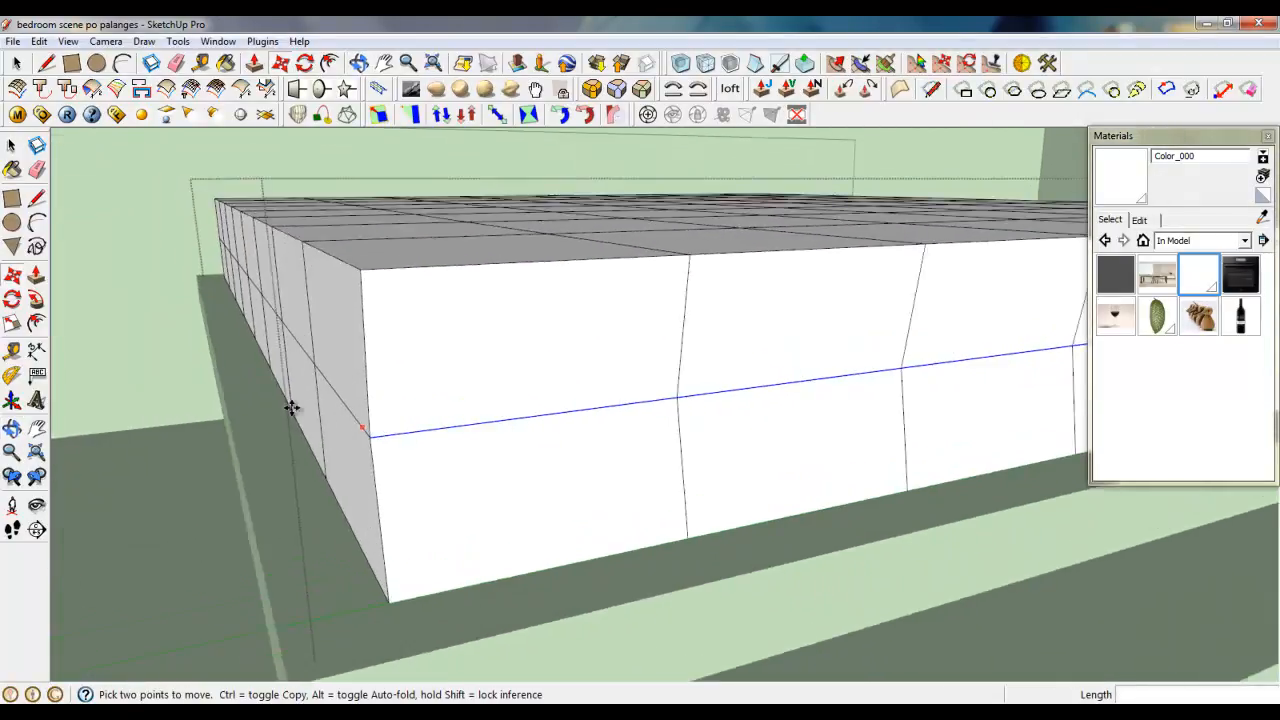
left_click(16, 63)
middle_click_drag(362, 318, 293, 263)
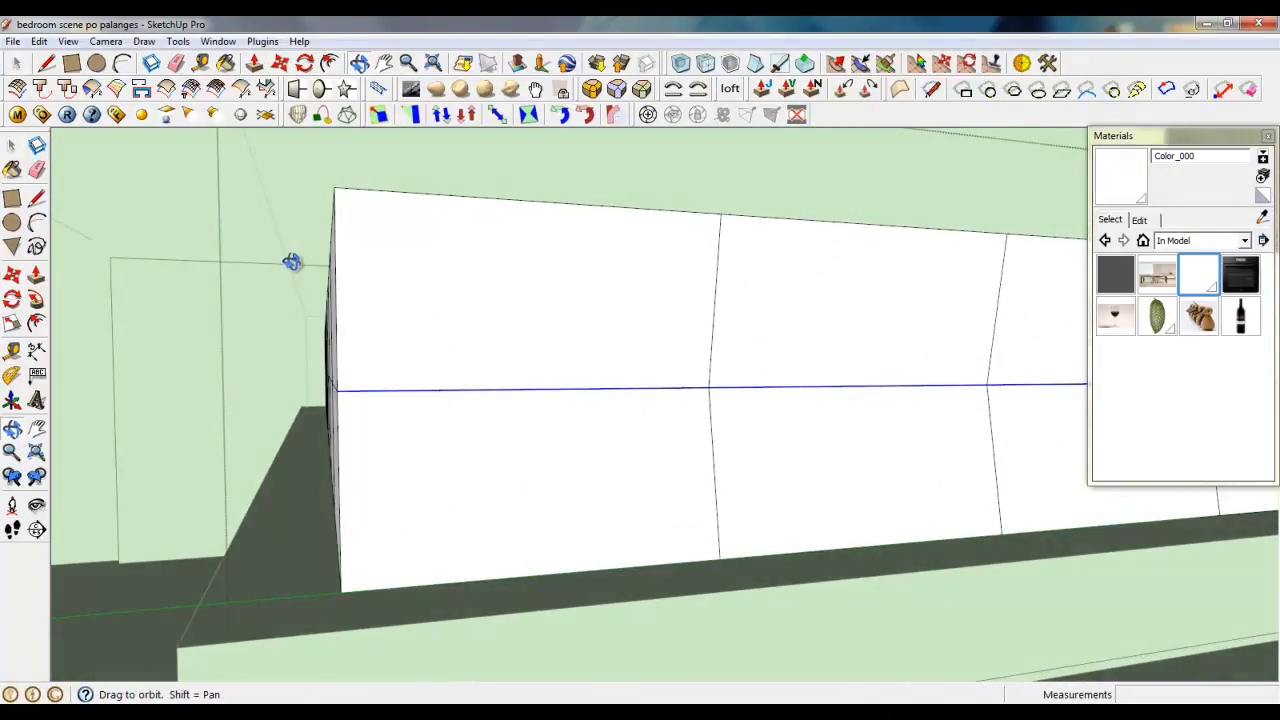
left_click_drag(366, 409, 366, 409)
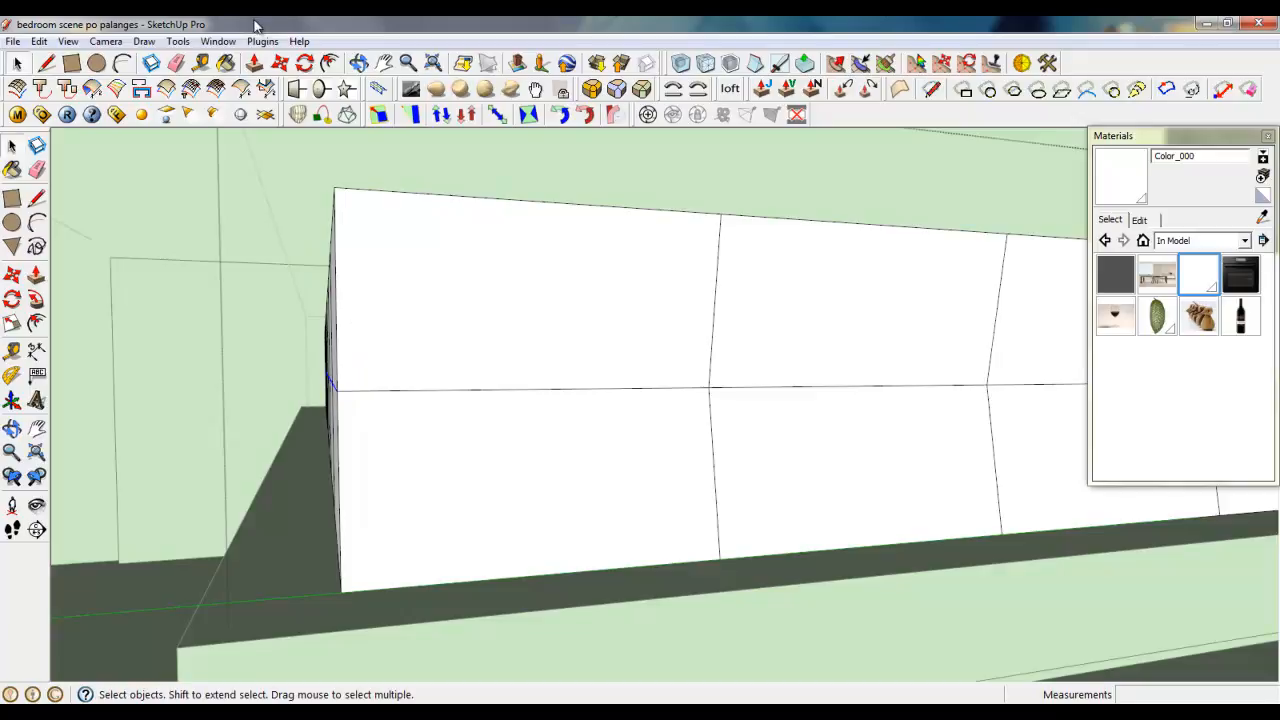
left_click(280, 63)
left_click(334, 378)
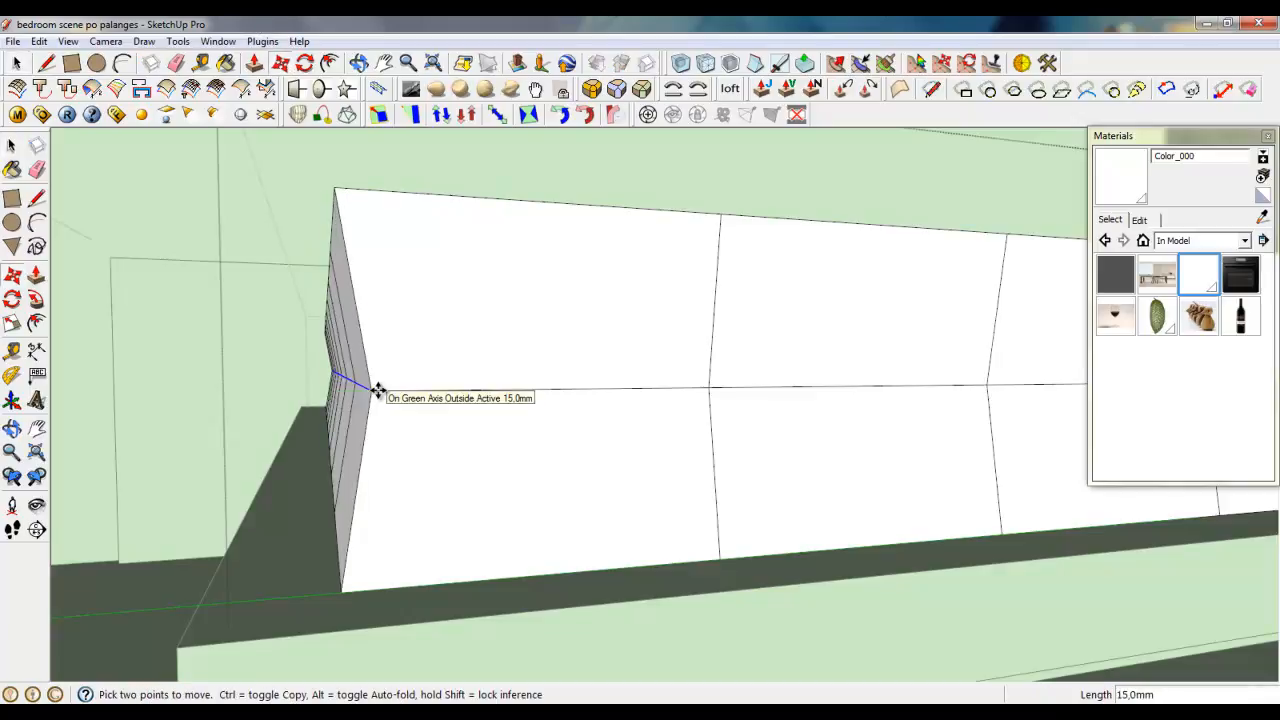
key("Return")
middle_click_drag(757, 319, 491, 423)
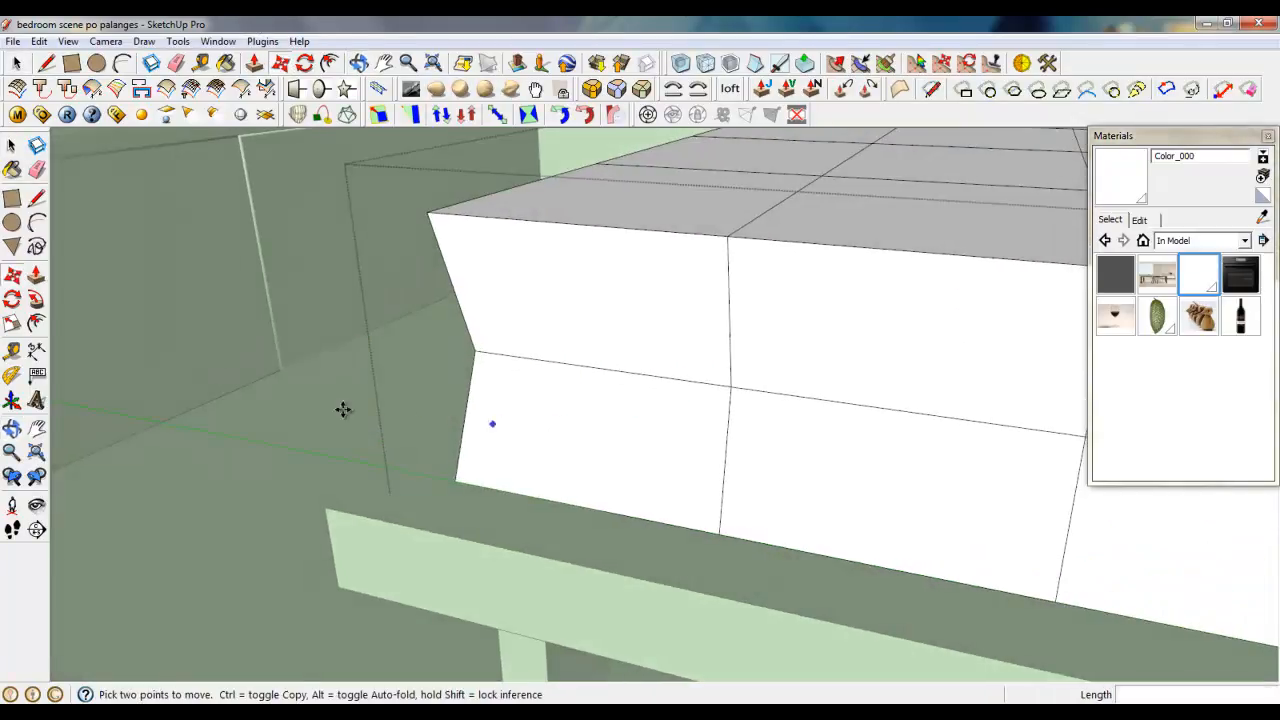
- Subdivide and smooth the entire mattress geometry, then select the whole resulting mesh
scroll(99, 336, "down", 4)
scroll(99, 336, "down", 2)
middle_click_drag(511, 368, 443, 394)
scroll(848, 546, "up", 2)
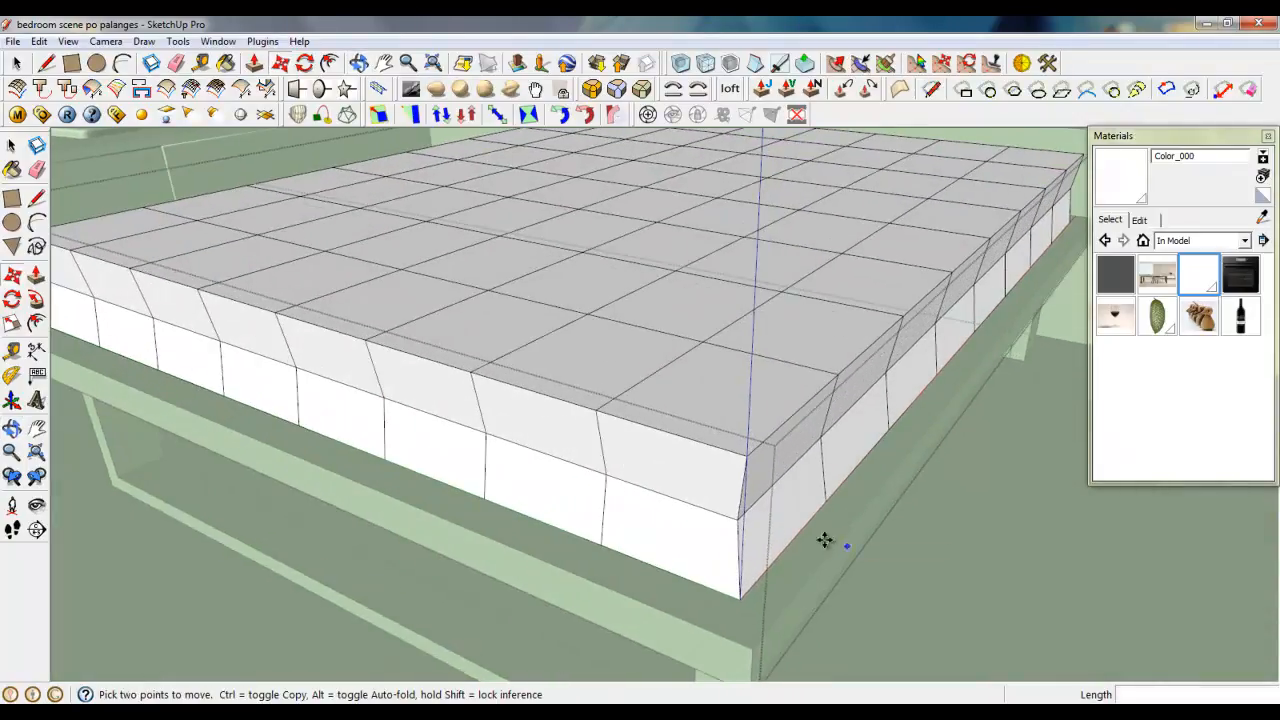
key("space")
triple_click(484, 382)
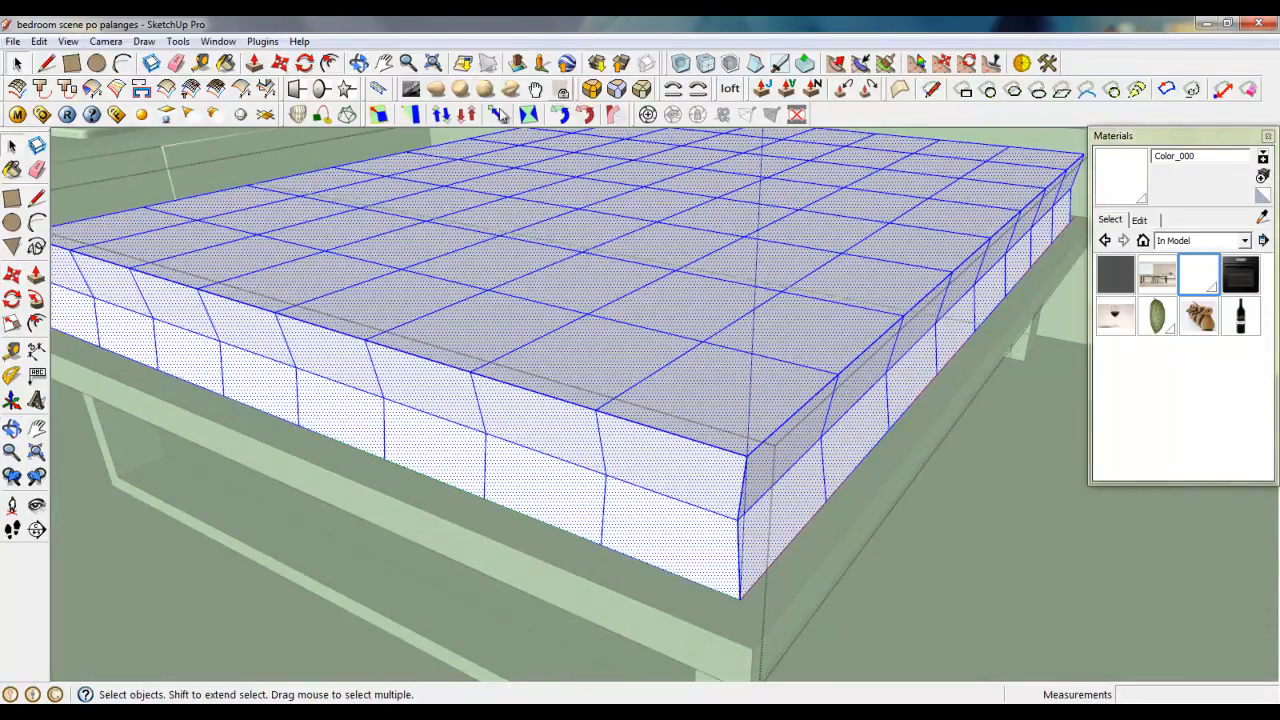
left_click(705, 63)
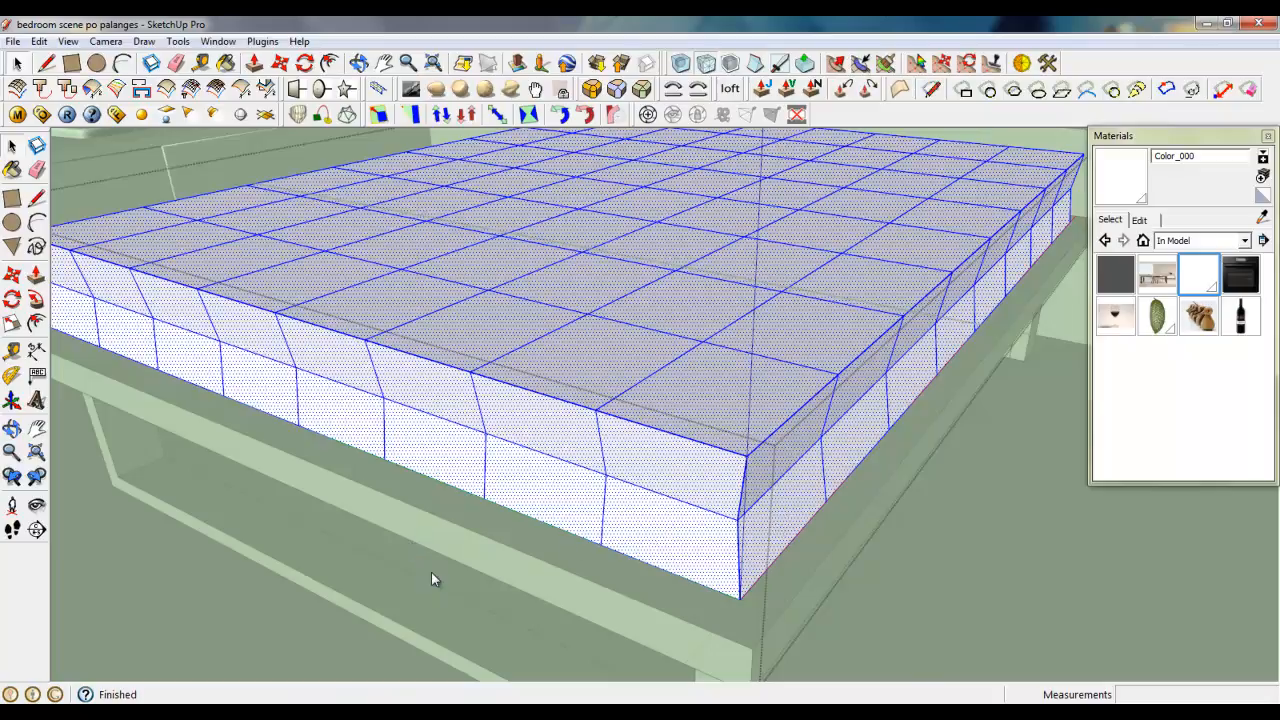
triple_click(798, 463)
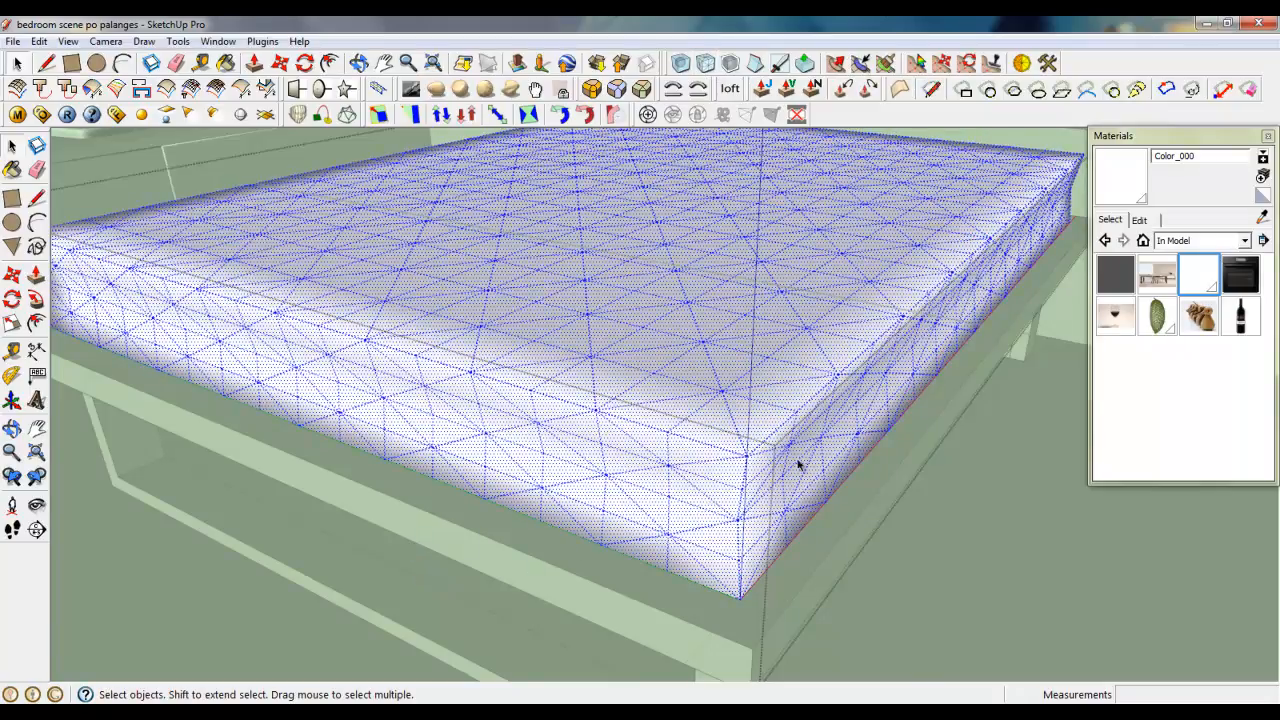
- Check the smoothed mattress's rounded edges and pinched sides, then close its group
middle_click_drag(539, 532, 649, 219)
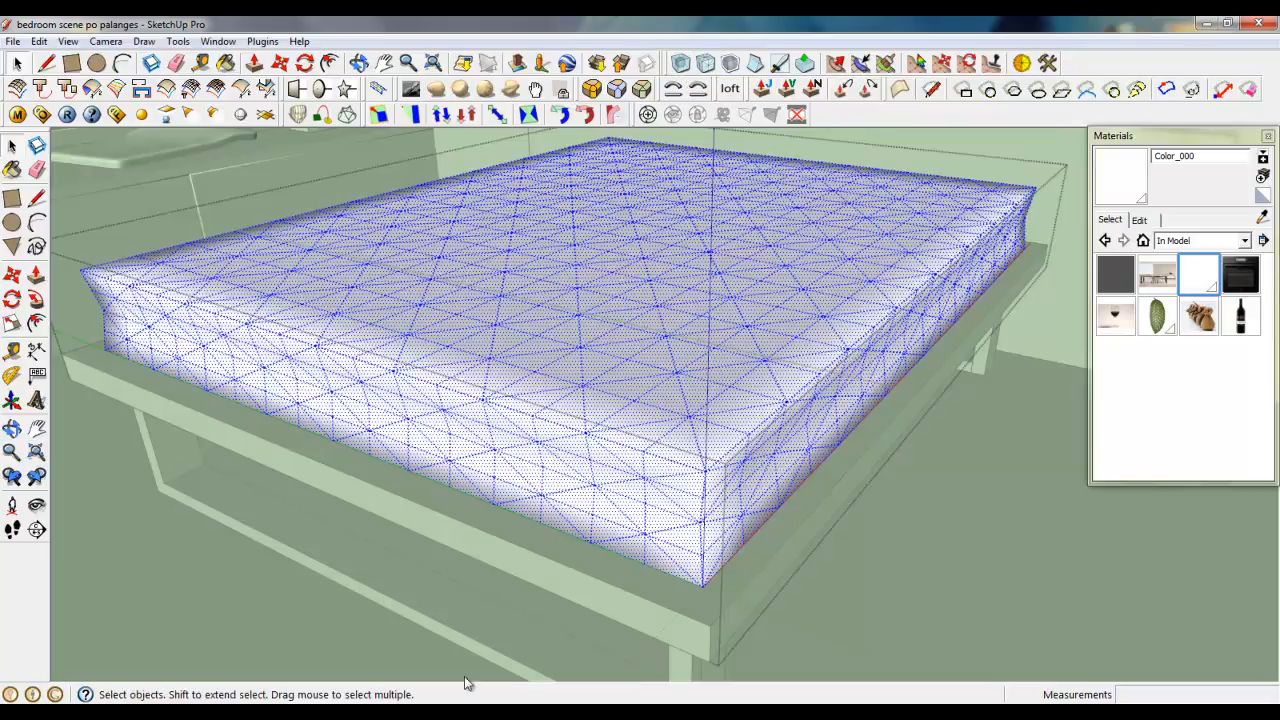
middle_click_drag(780, 384, 797, 497)
scroll(836, 687, "down", 2)
scroll(741, 626, "down", 1)
middle_click_drag(741, 626, 712, 556)
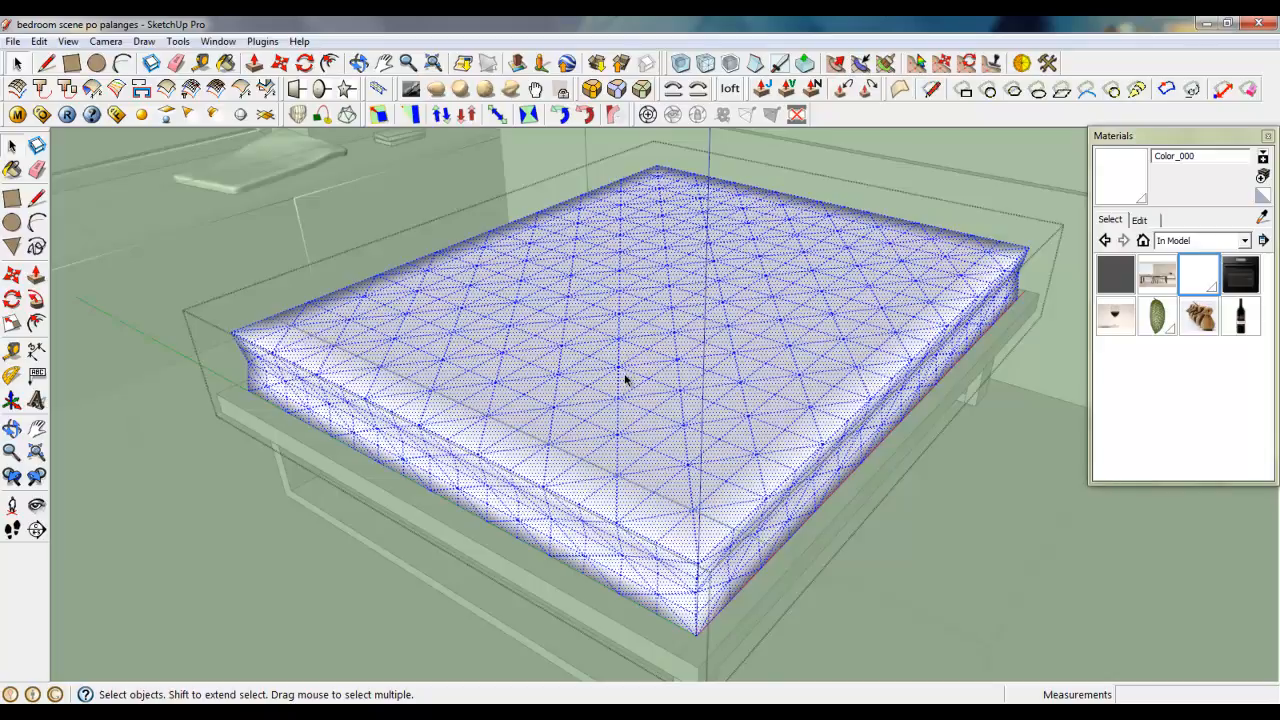
middle_click_drag(623, 366, 845, 485)
right_click(535, 422)
left_click(577, 430)
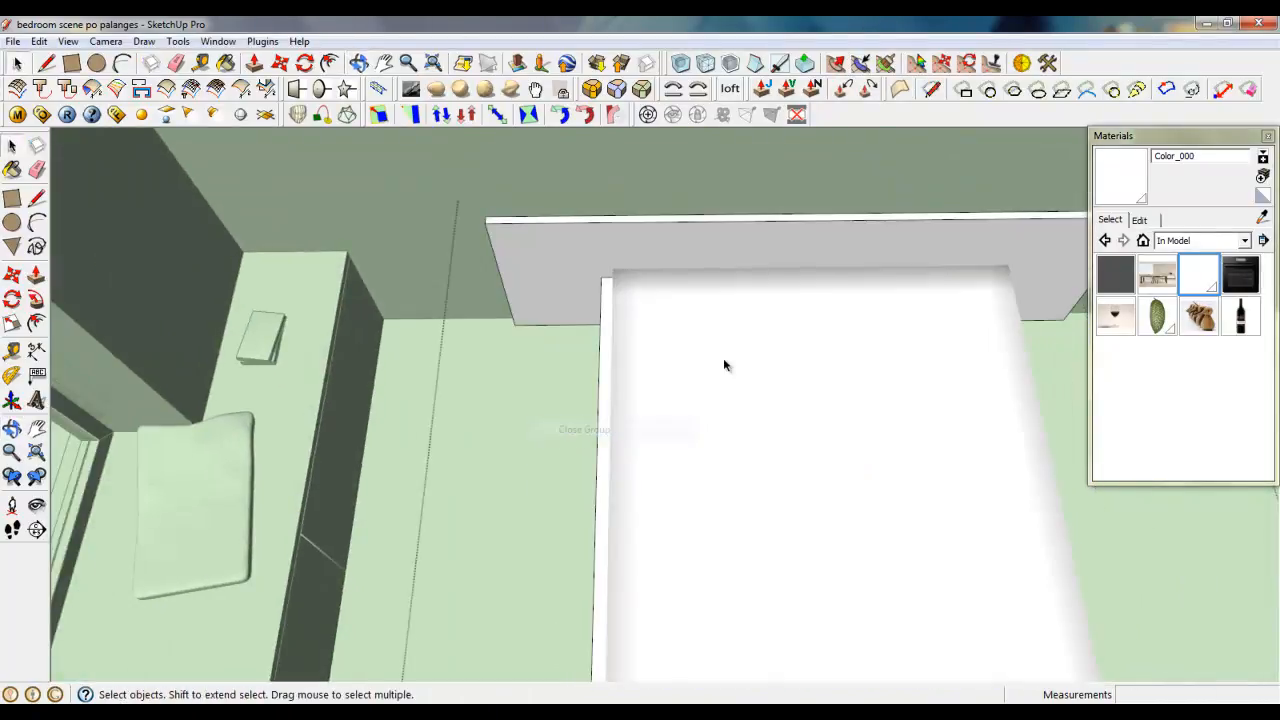
- Reopen the mattress group, apply Soften Edges to its whole mesh at 20 degrees without softening coplanar edges, and close the group
left_click(723, 365)
scroll(653, 377, "up", 3)
triple_click(518, 342)
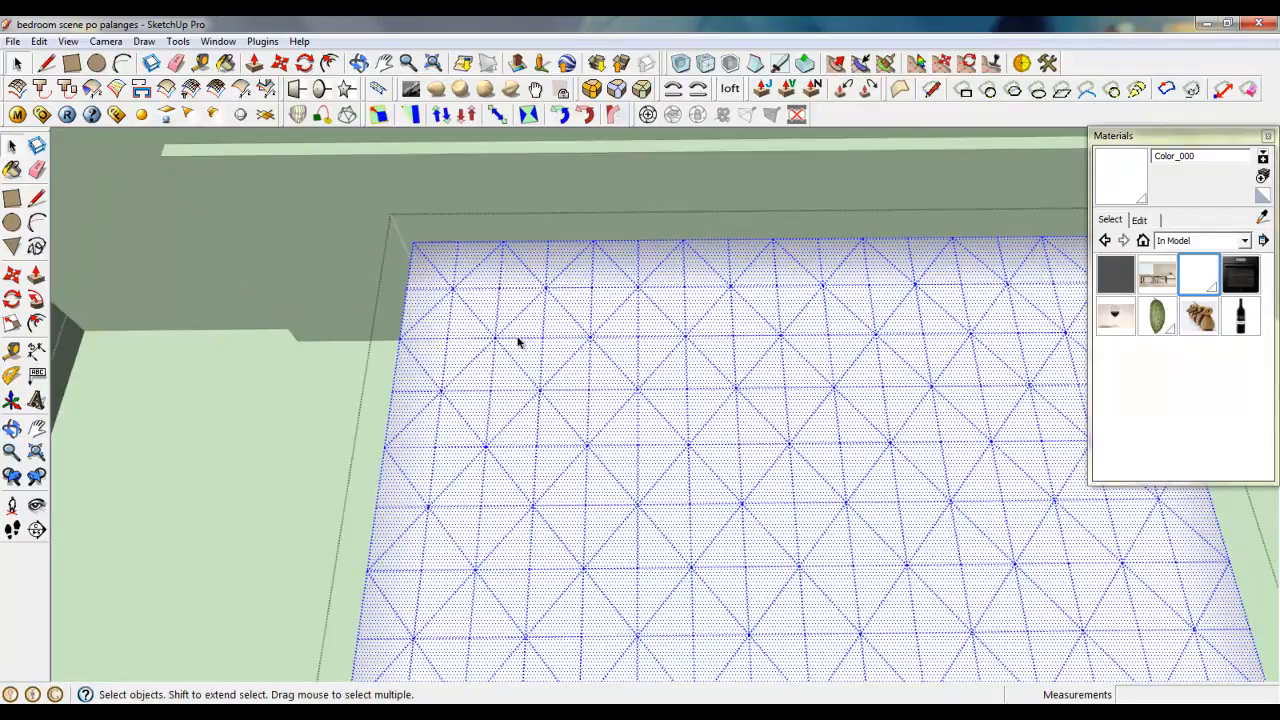
right_click(518, 342)
left_click(594, 549)
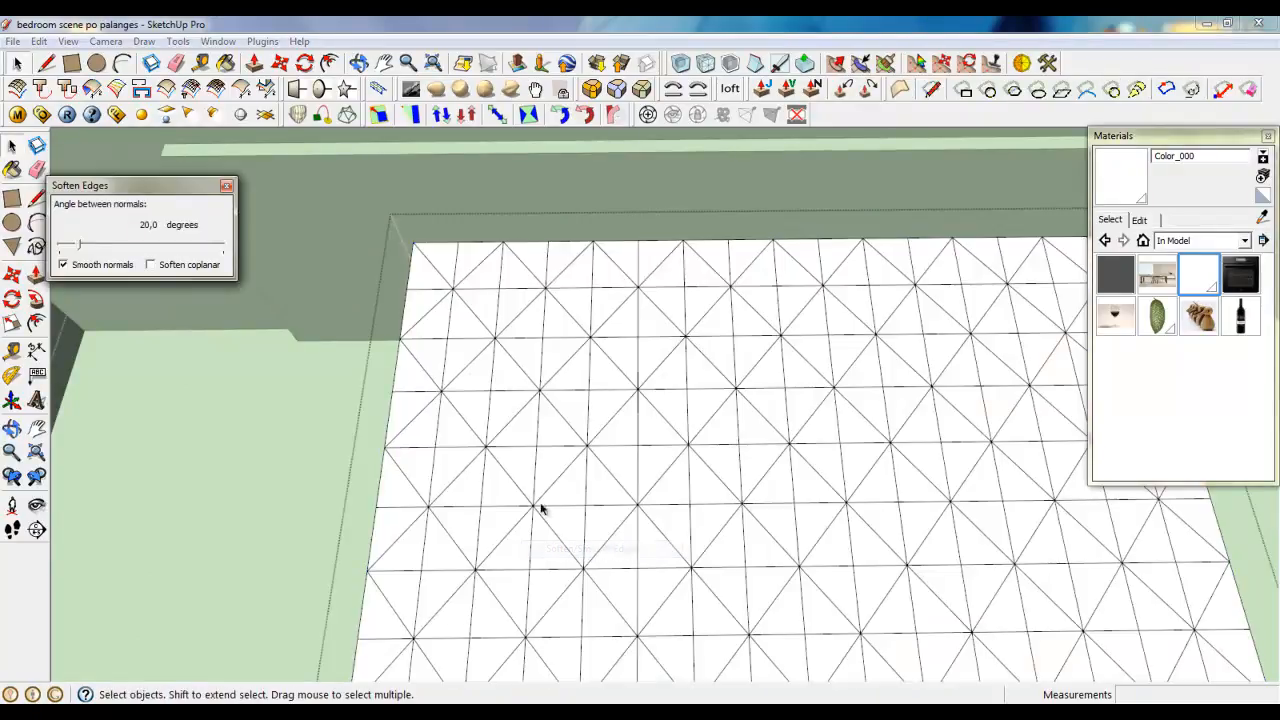
left_click(226, 186)
right_click(263, 388)
left_click(282, 397)
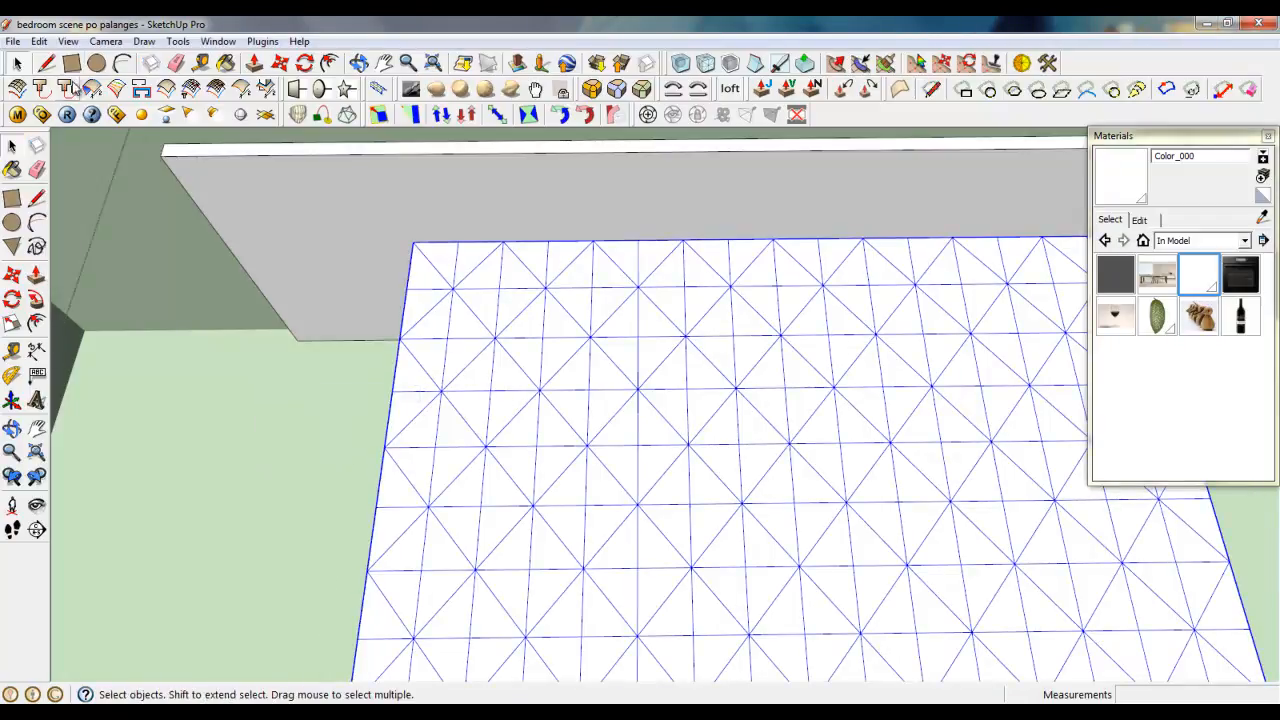
- Draw a rectangle about 411 × 621 mm on the mattress near the headboard and group its face with its edges
key("r")
left_click(494, 338)
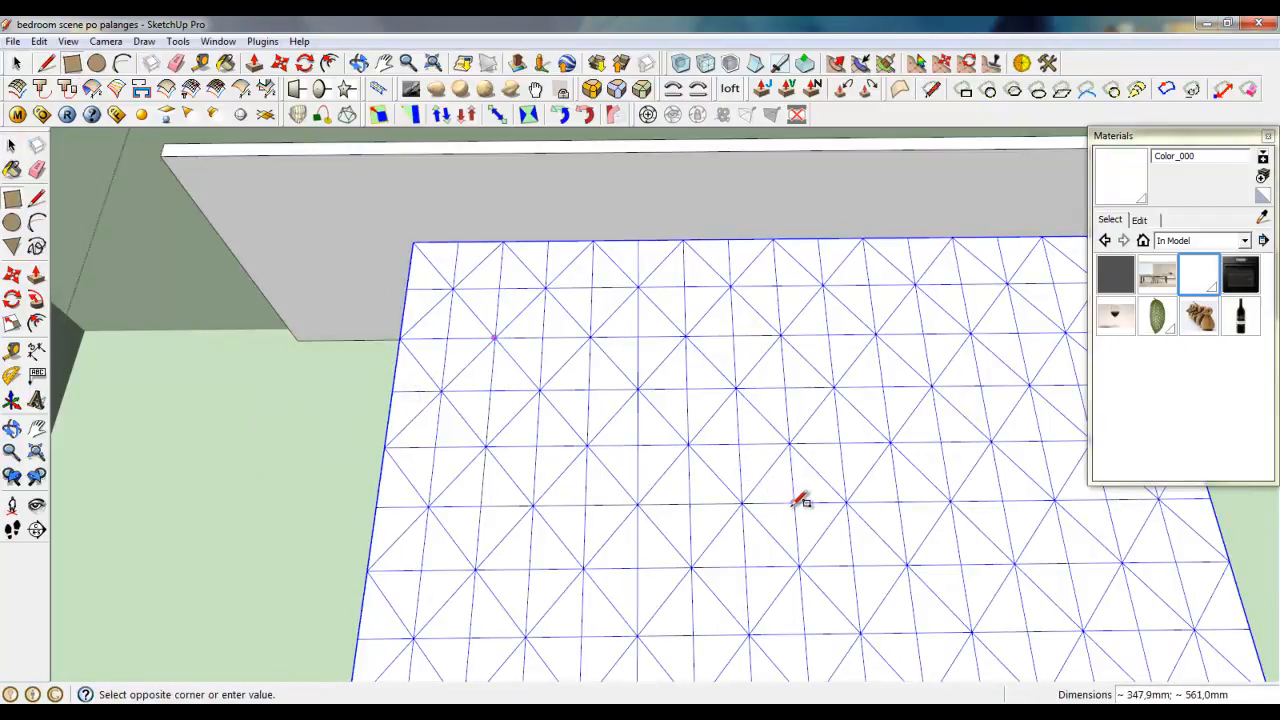
left_click(831, 537)
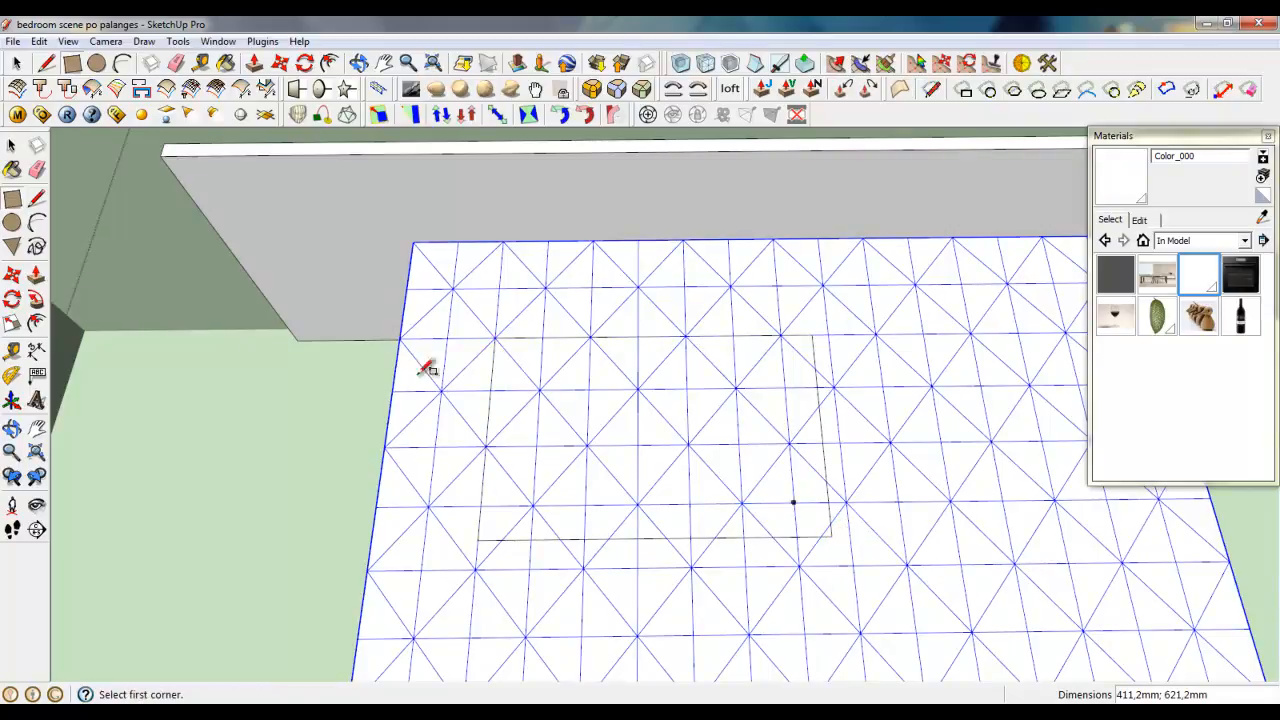
left_click(16, 63)
scroll(828, 505, "up", 3)
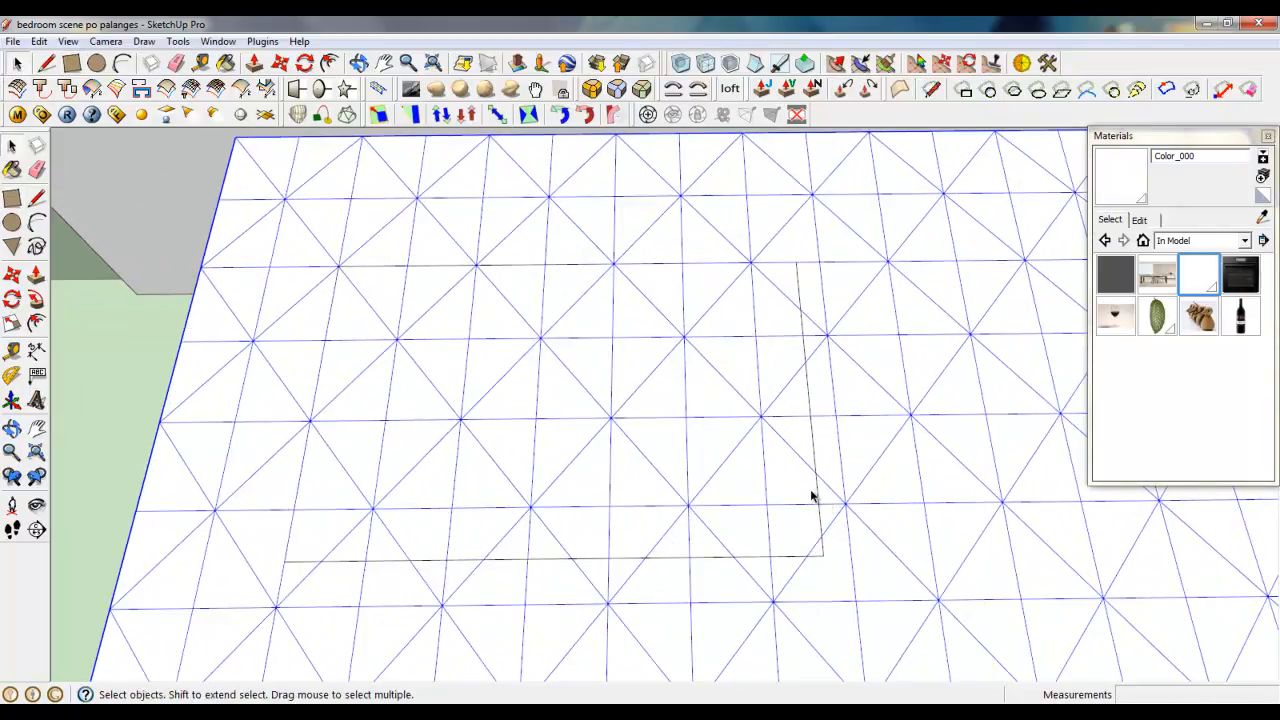
double_click(817, 493)
right_click(817, 494)
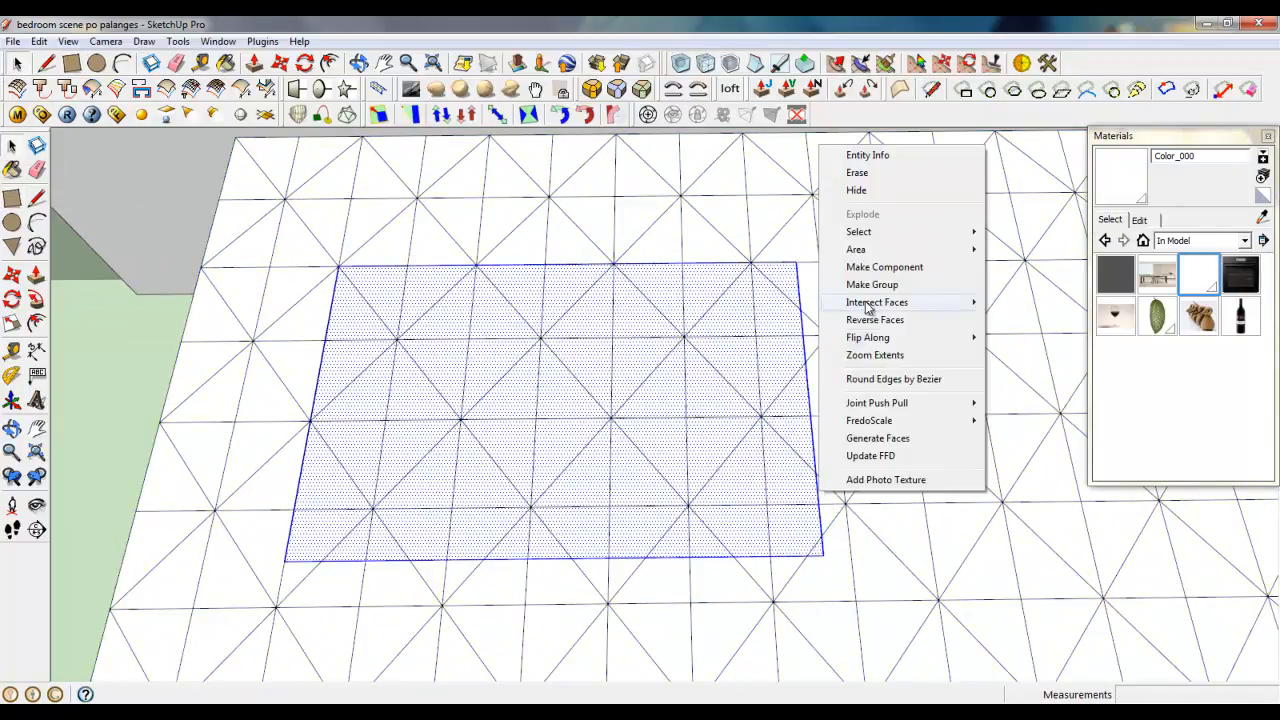
left_click(872, 285)
- Open the new rectangle's group and extrude its face 100 mm upward with Push/Pull
double_click(816, 467)
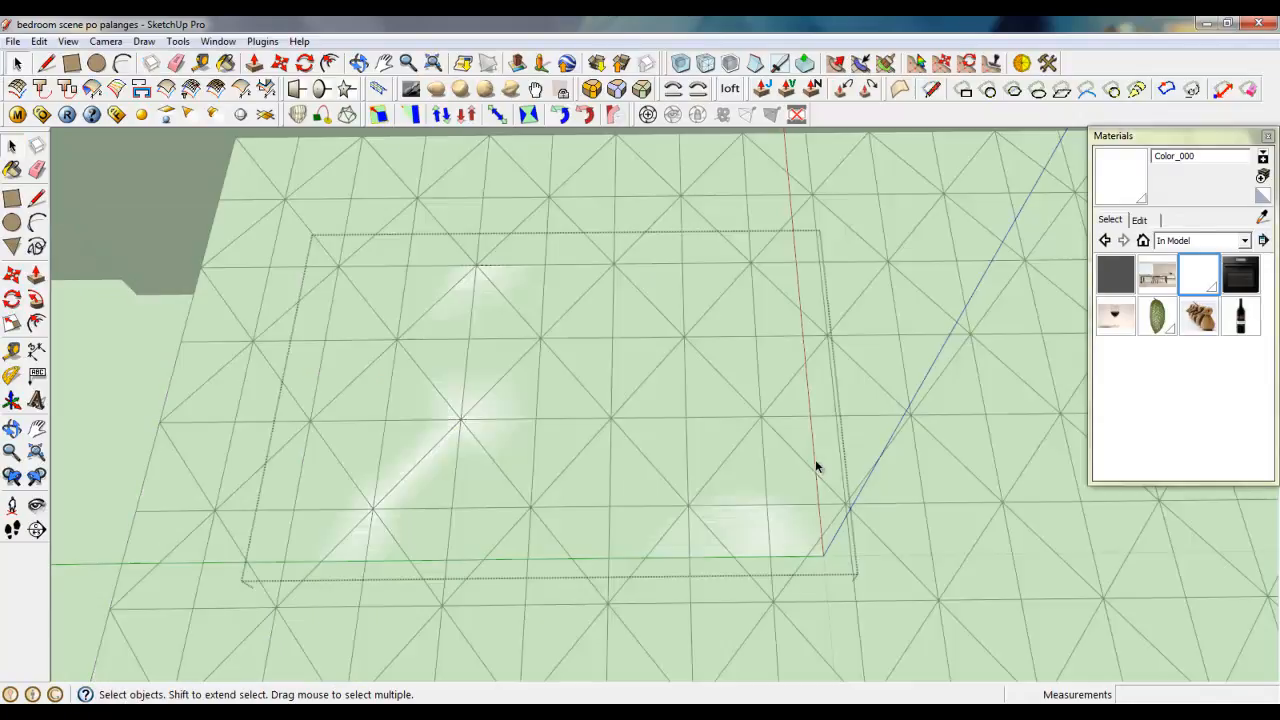
left_click(254, 63)
middle_click_drag(571, 422, 371, 266)
scroll(629, 323, "down", 3)
scroll(629, 320, "up", 3)
left_click(603, 388)
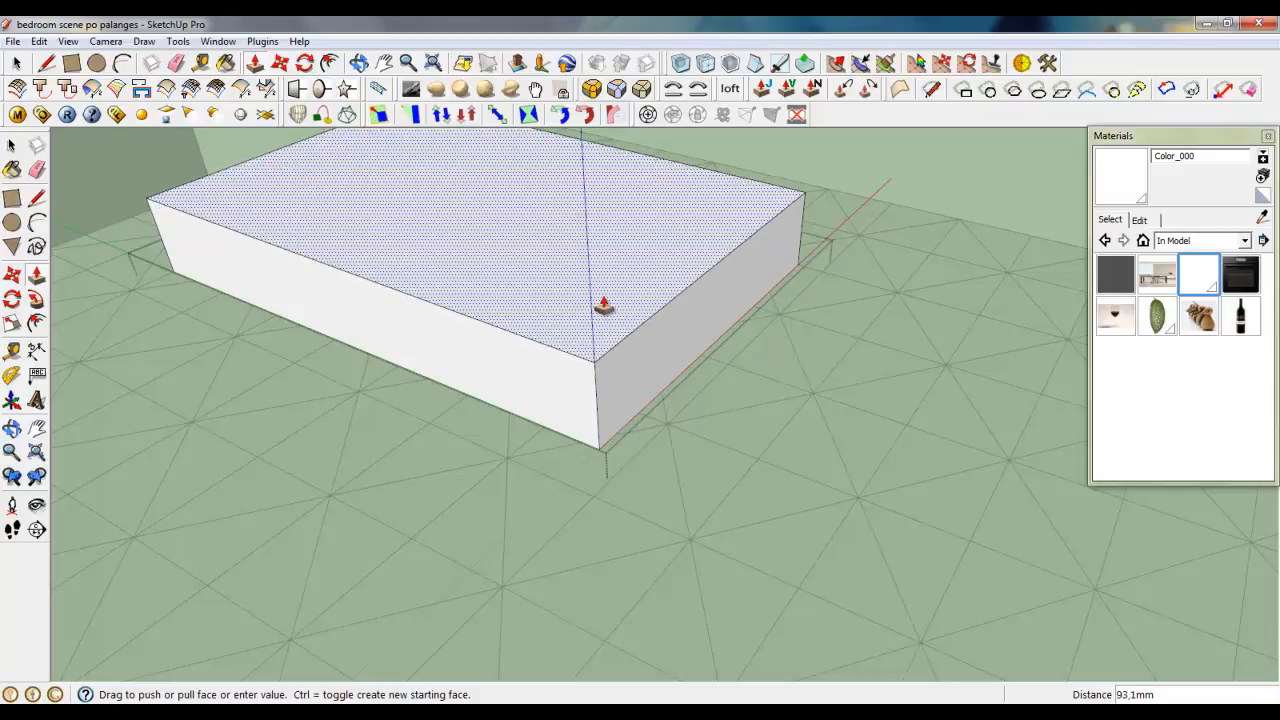
type("1000")
key("BackSpace")
key("Return")
scroll(697, 660, "down", 2)
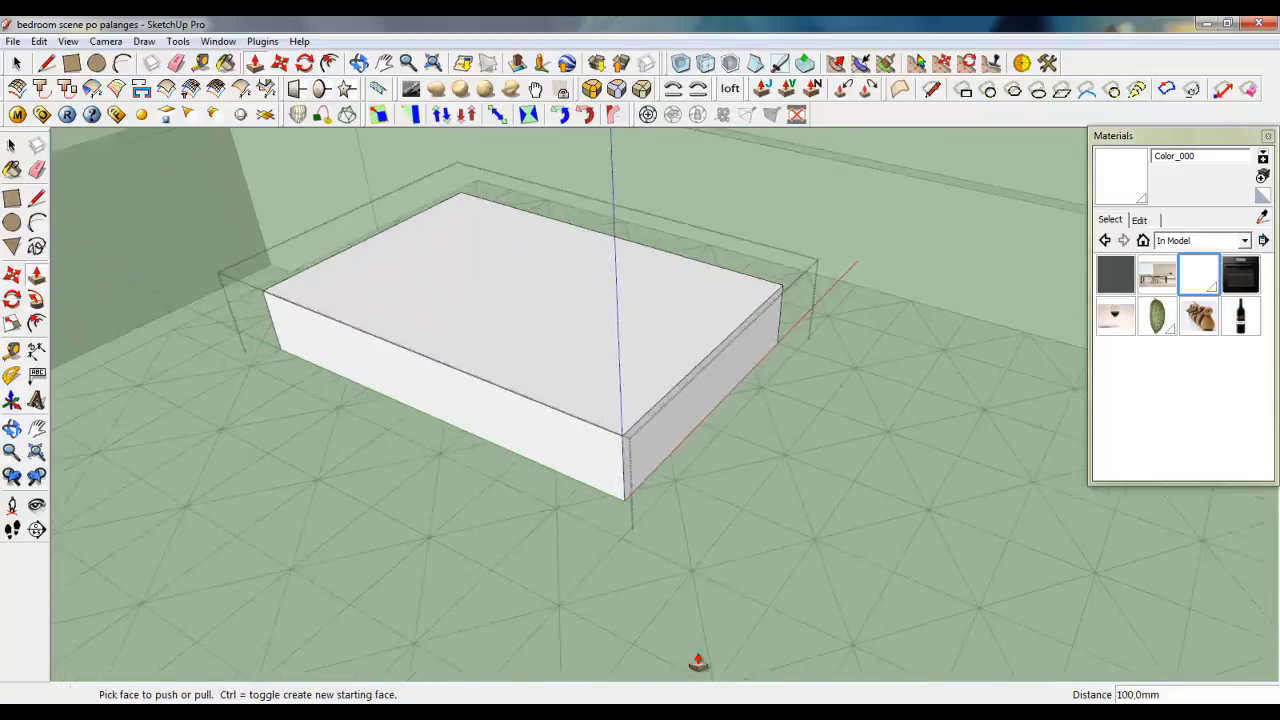
- Switch the camera to parallel projection and show the block in the standard Top view
middle_click_drag(580, 450, 699, 440)
scroll(701, 420, "down", 3)
scroll(735, 362, "down", 3)
middle_click_drag(777, 468, 749, 676)
scroll(746, 421, "up", 5)
scroll(625, 428, "up", 2)
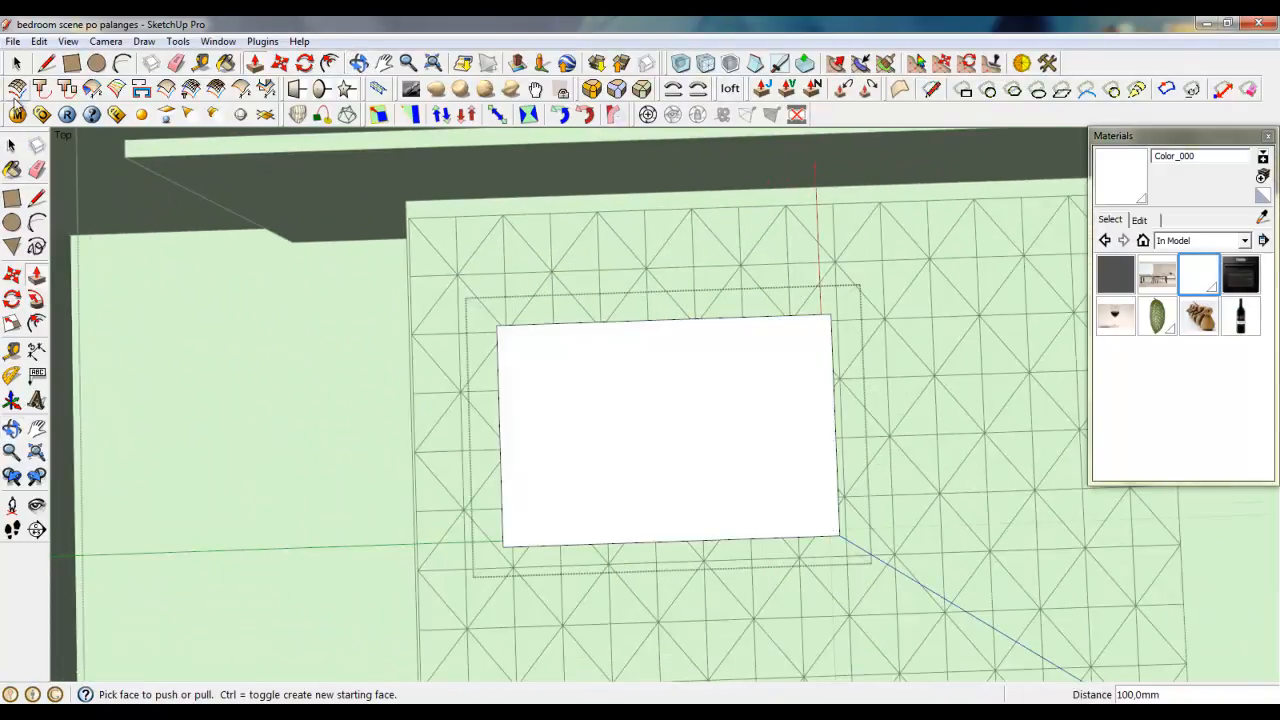
left_click(106, 41)
left_click(130, 106)
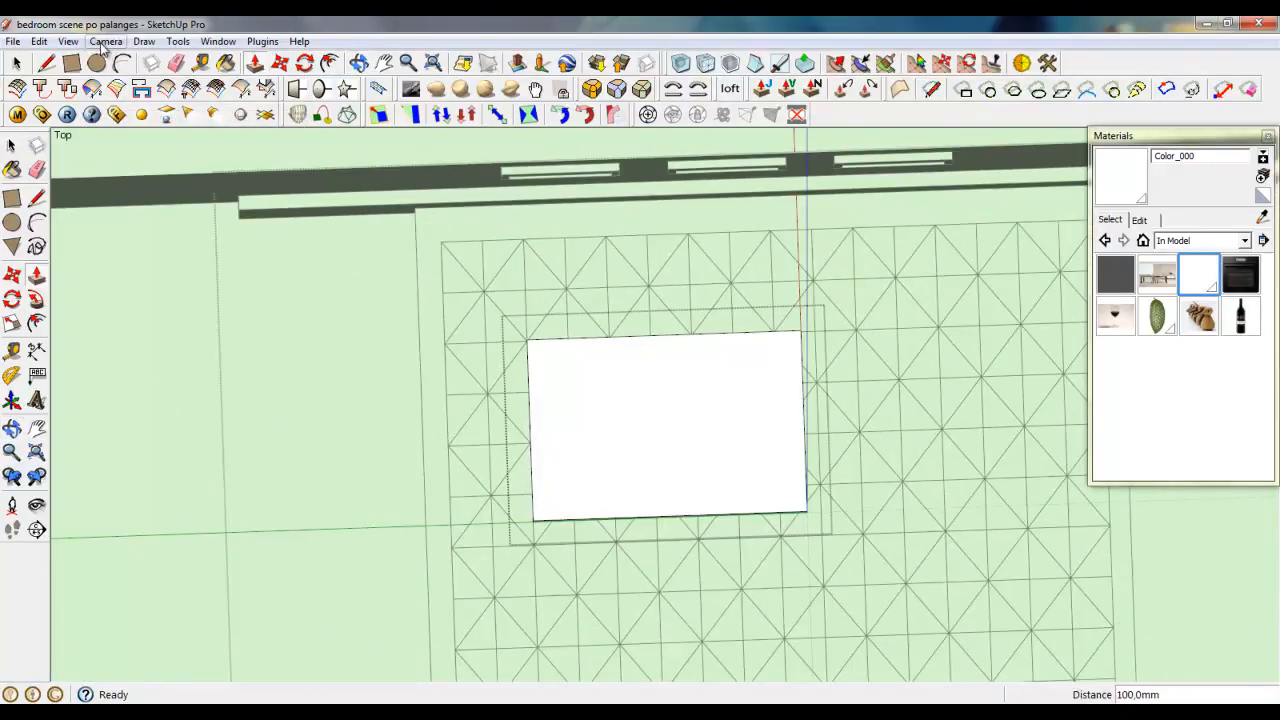
left_click(106, 41)
mouse_move(140, 95)
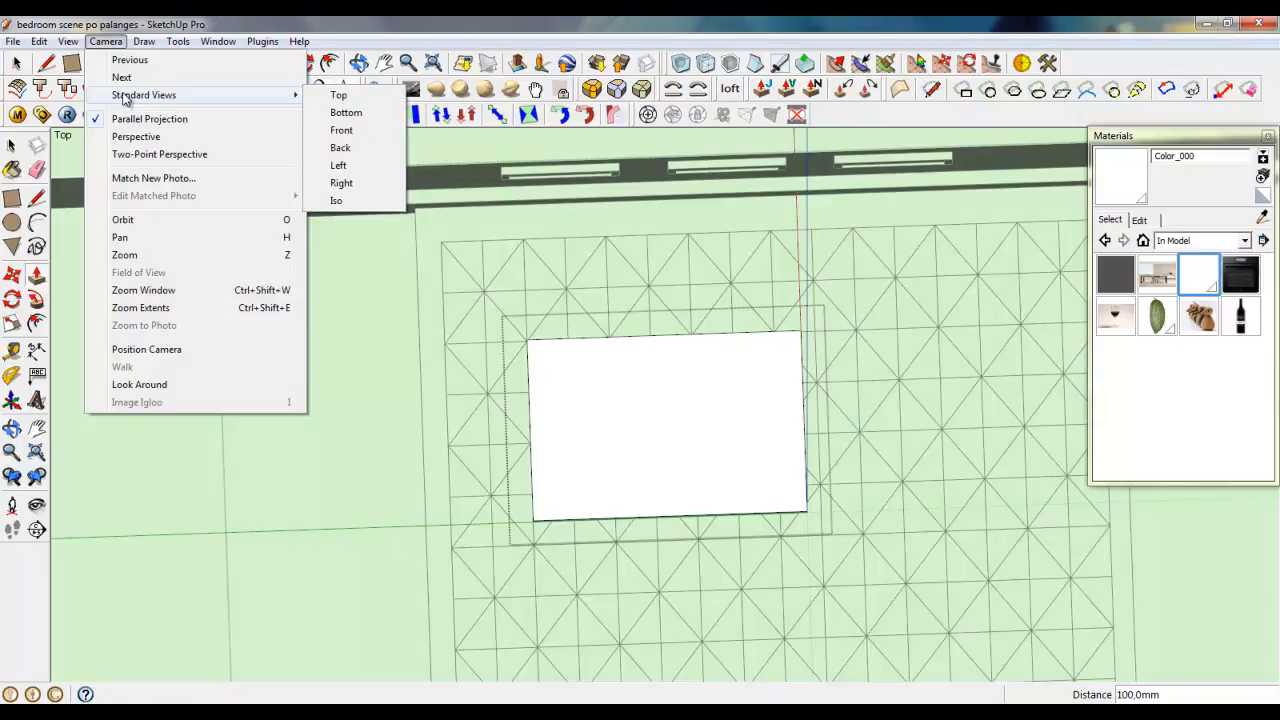
left_click(318, 97)
scroll(597, 400, "down", 2)
scroll(466, 380, "up", 3)
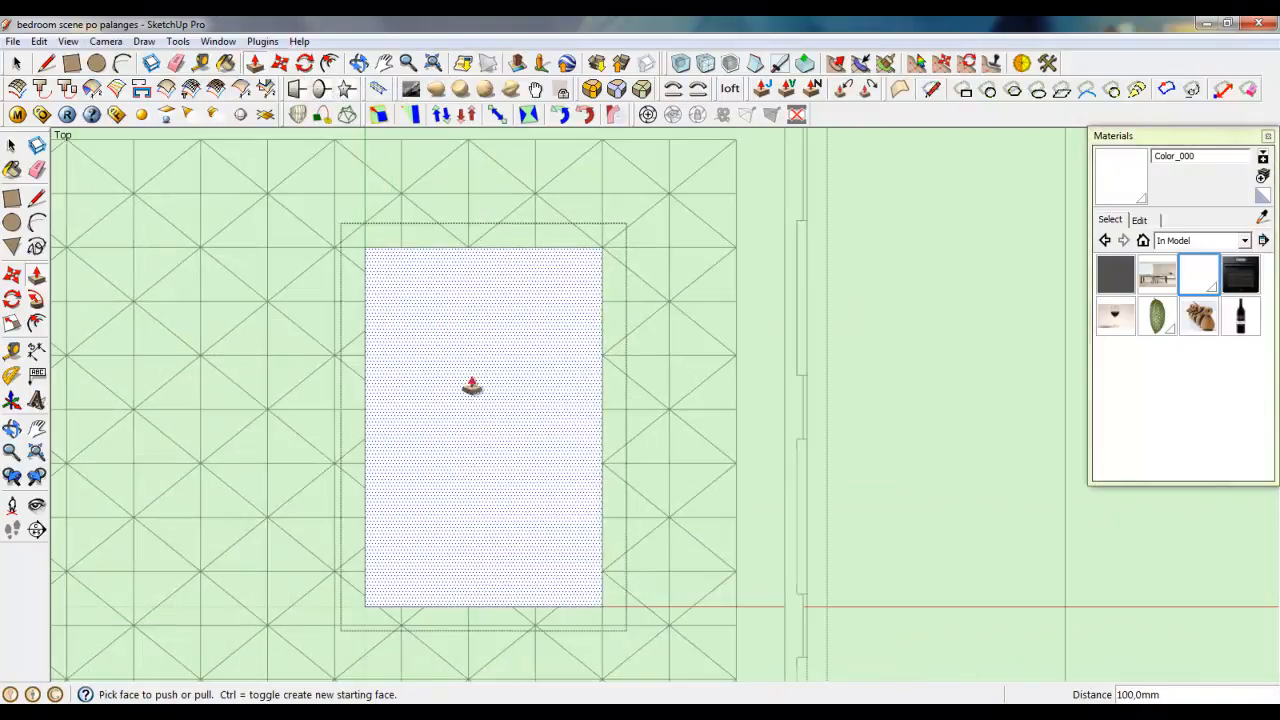
- Cut through the block with evenly spaced cut lines, seven across its width and three along its length, forming an 8 × 4 grid
left_click(779, 63)
left_click(365, 428)
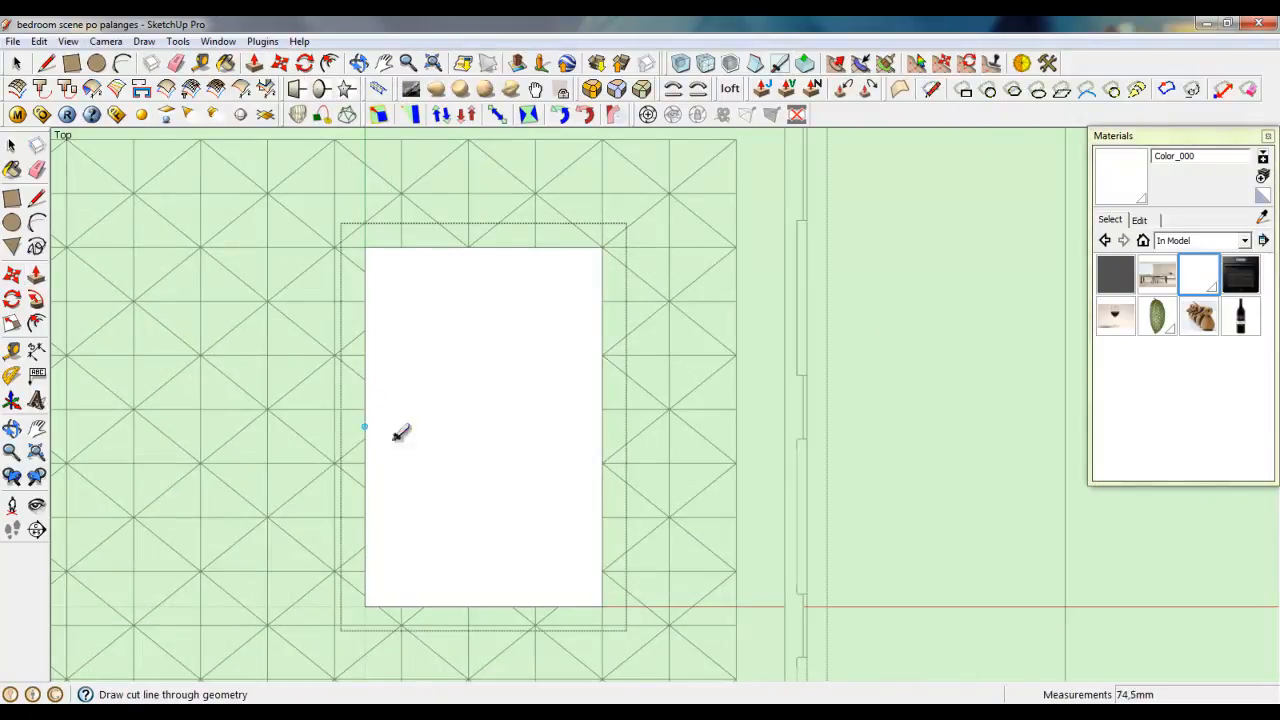
left_click(602, 428)
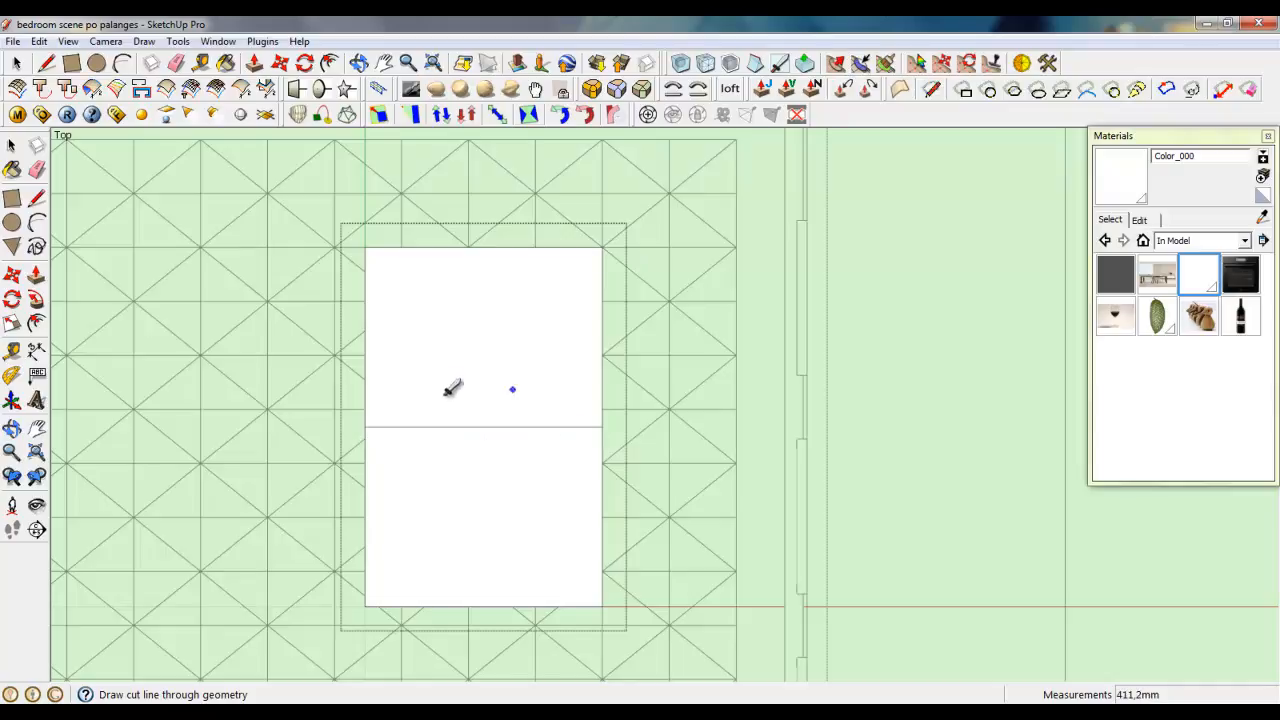
left_click(365, 337)
left_click(602, 337)
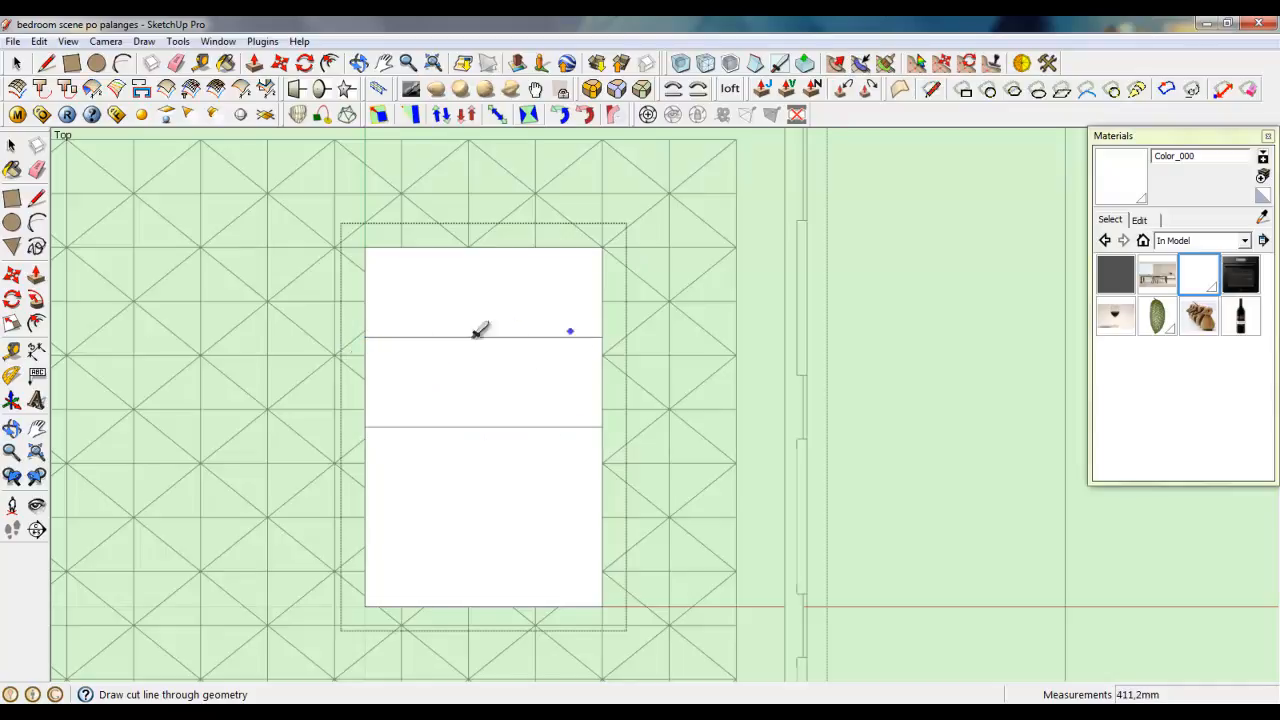
left_click(365, 292)
left_click(601, 292)
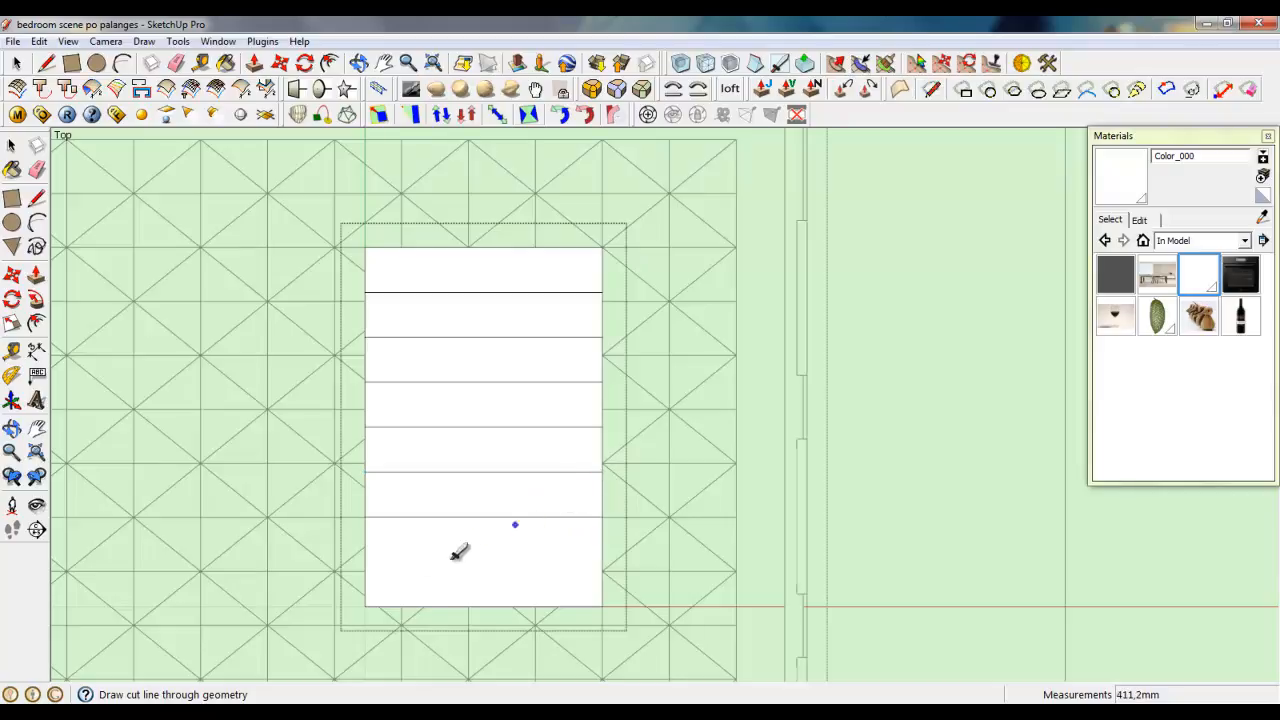
left_click(601, 562)
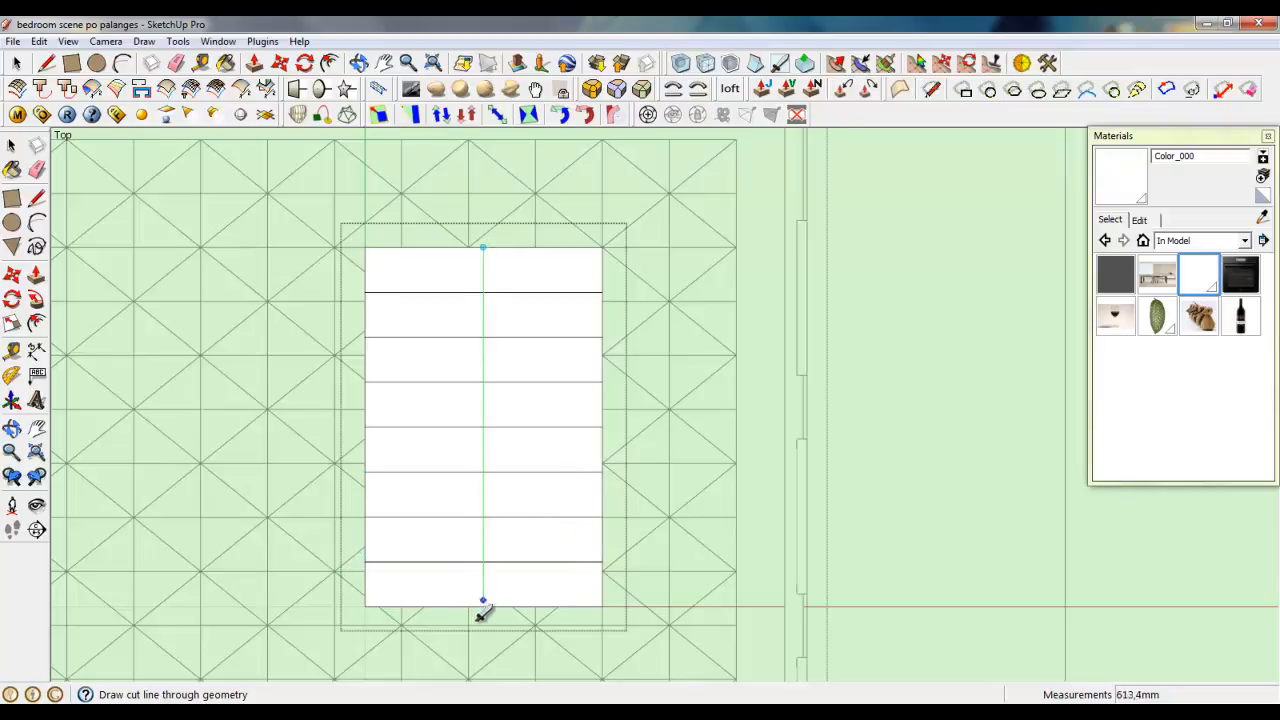
left_click(541, 248)
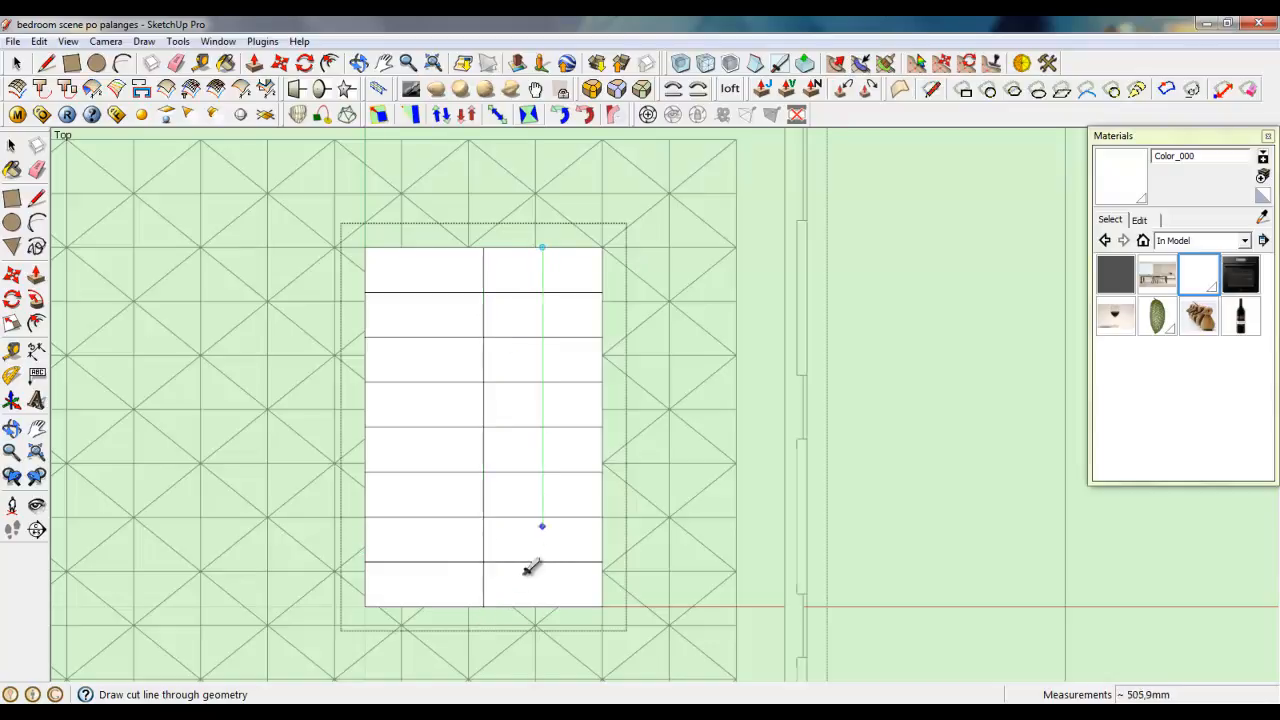
left_click(424, 248)
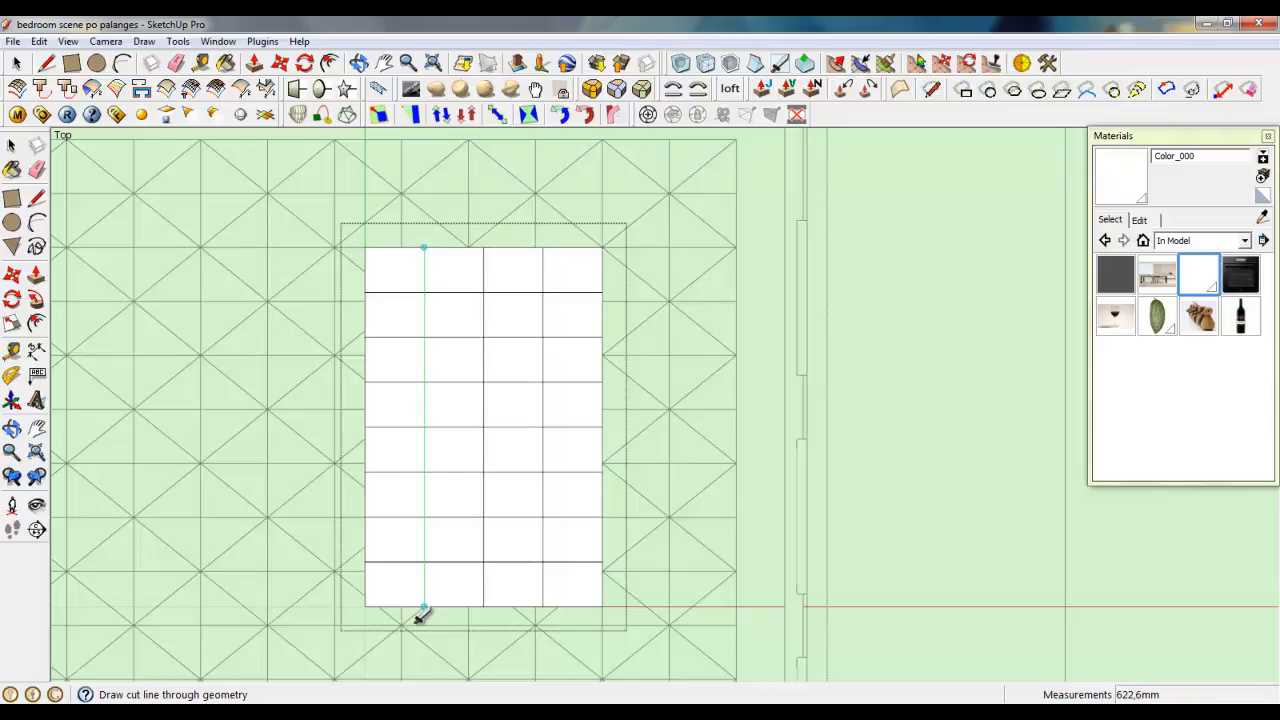
- Return the camera to perspective projection and view the gridded block from a low side angle
middle_click_drag(410, 575, 580, 329)
scroll(563, 351, "down", 3)
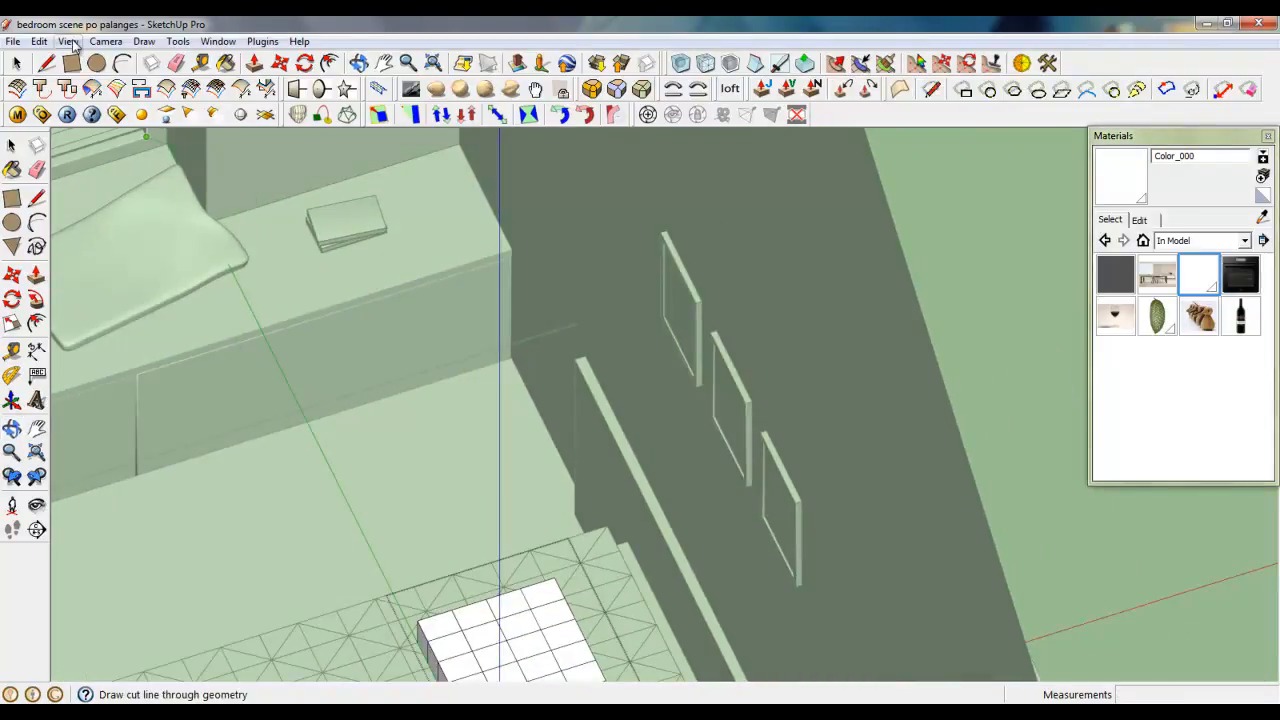
left_click(68, 41)
mouse_move(106, 42)
left_click(106, 138)
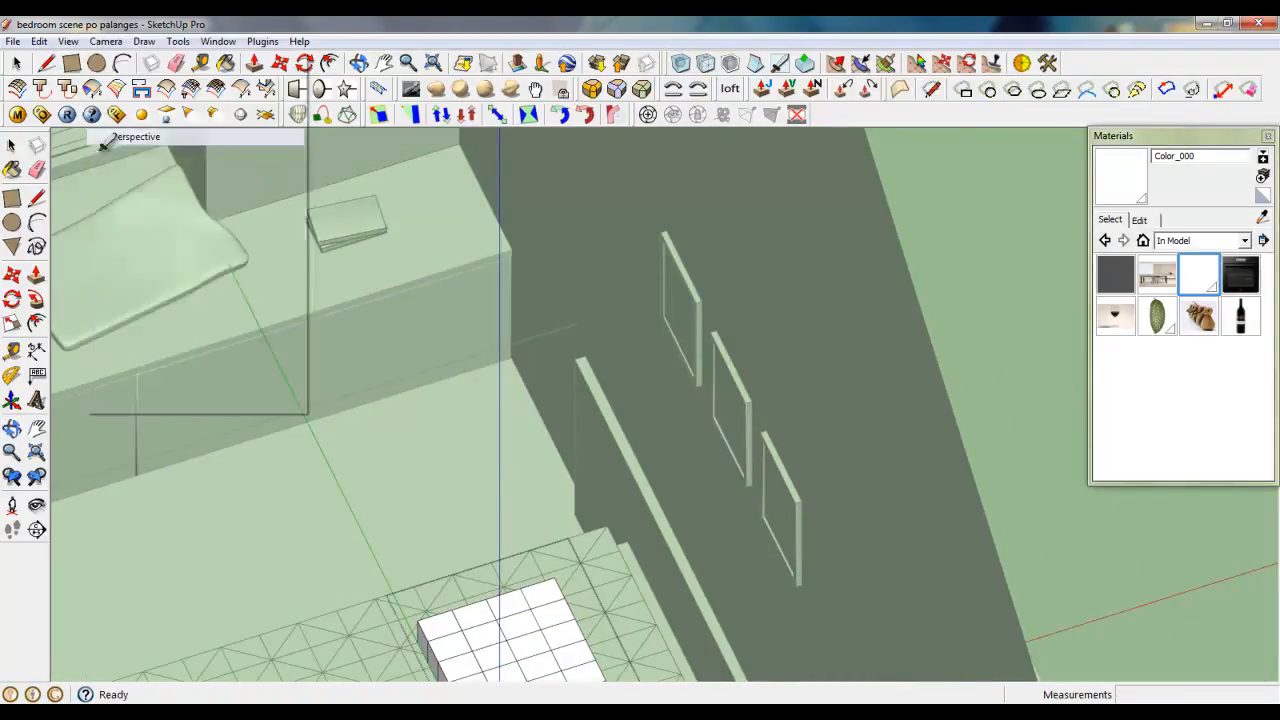
scroll(571, 347, "down", 2)
scroll(486, 645, "up", 6)
middle_click_drag(517, 566, 573, 318)
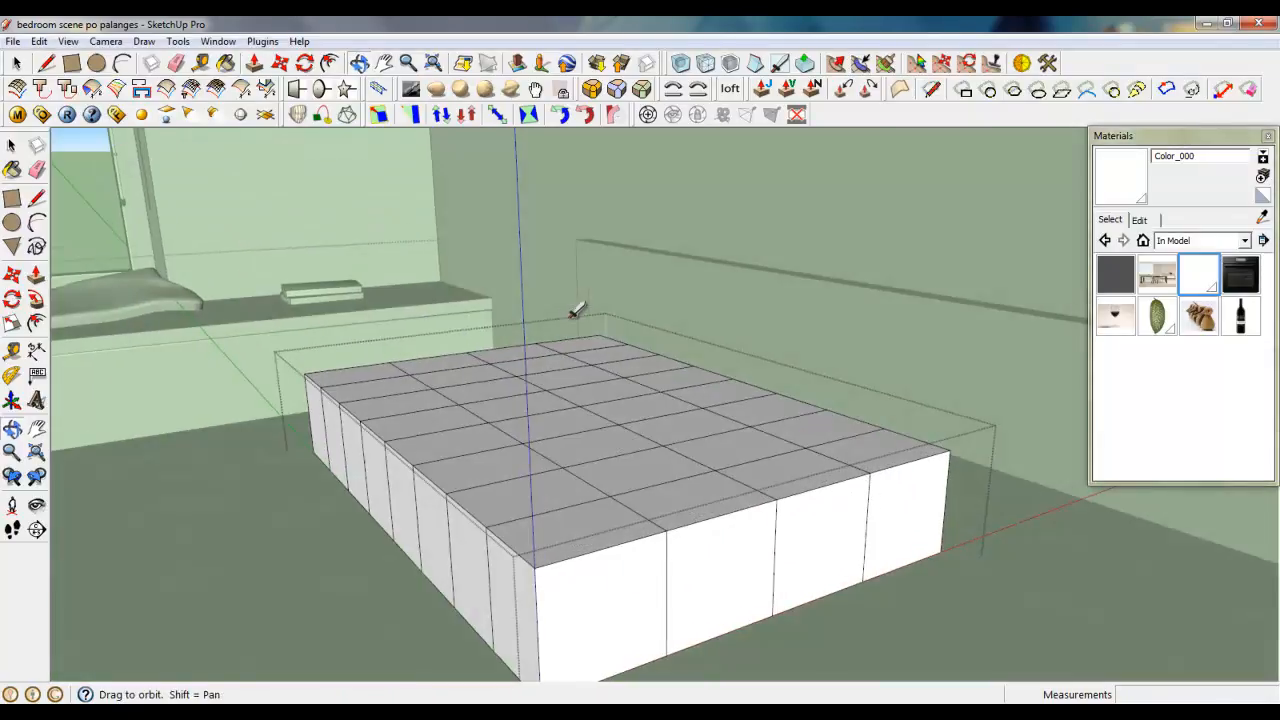
middle_click_drag(572, 440, 577, 577)
- Draw a horizontal rectangle through the block's mid-height between midpoints of opposite corner edges, then erase its inner face so the sides stay split
left_click(78, 65)
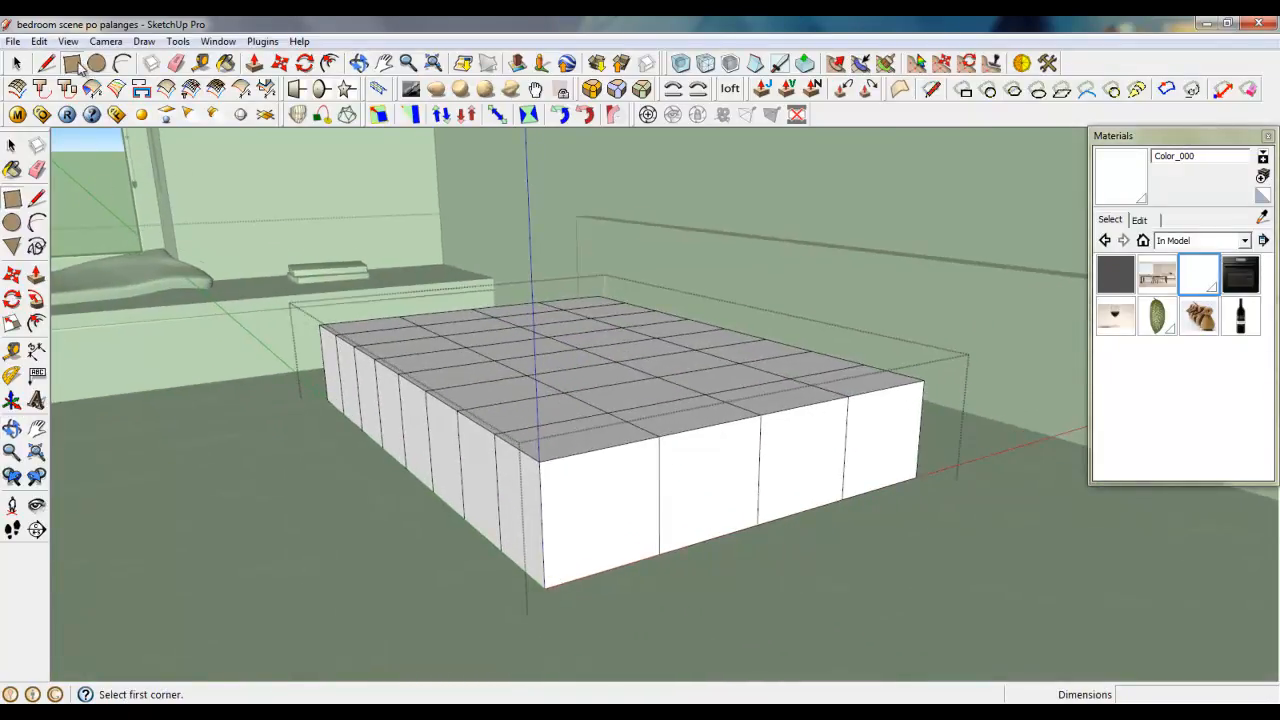
left_click(921, 429)
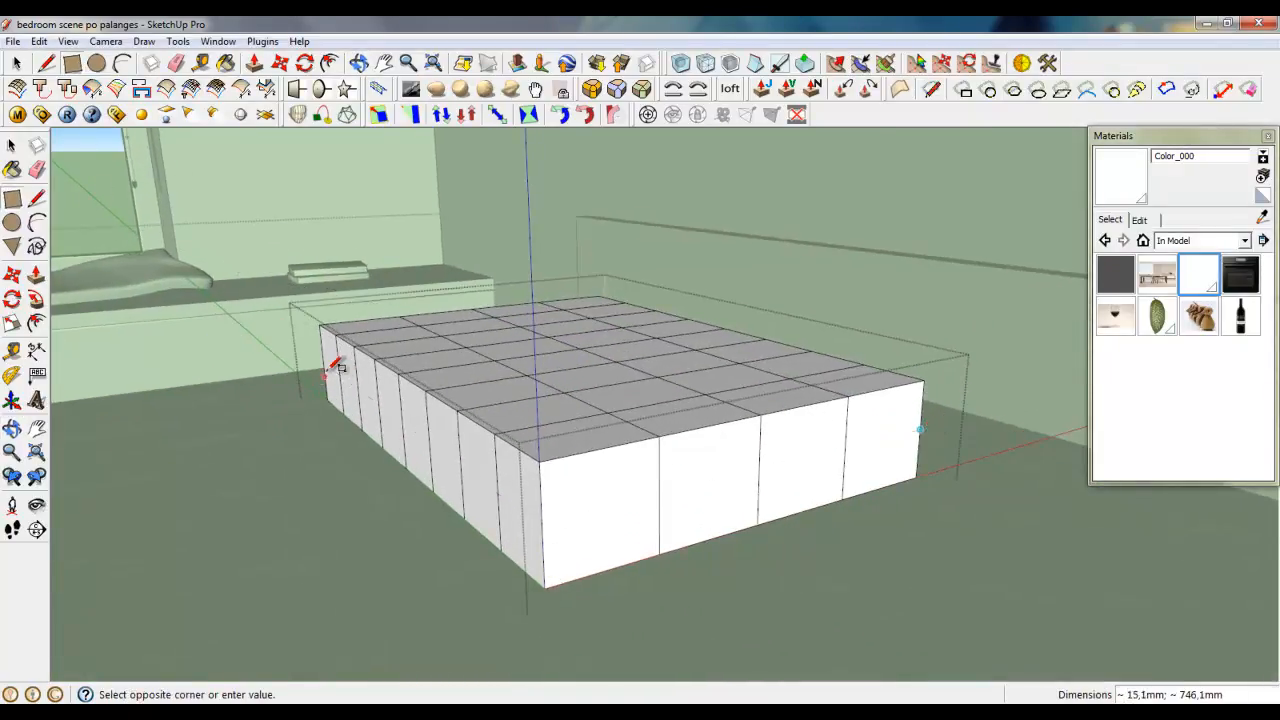
left_click(327, 360)
scroll(327, 360, "up", 3)
scroll(449, 423, "up", 5)
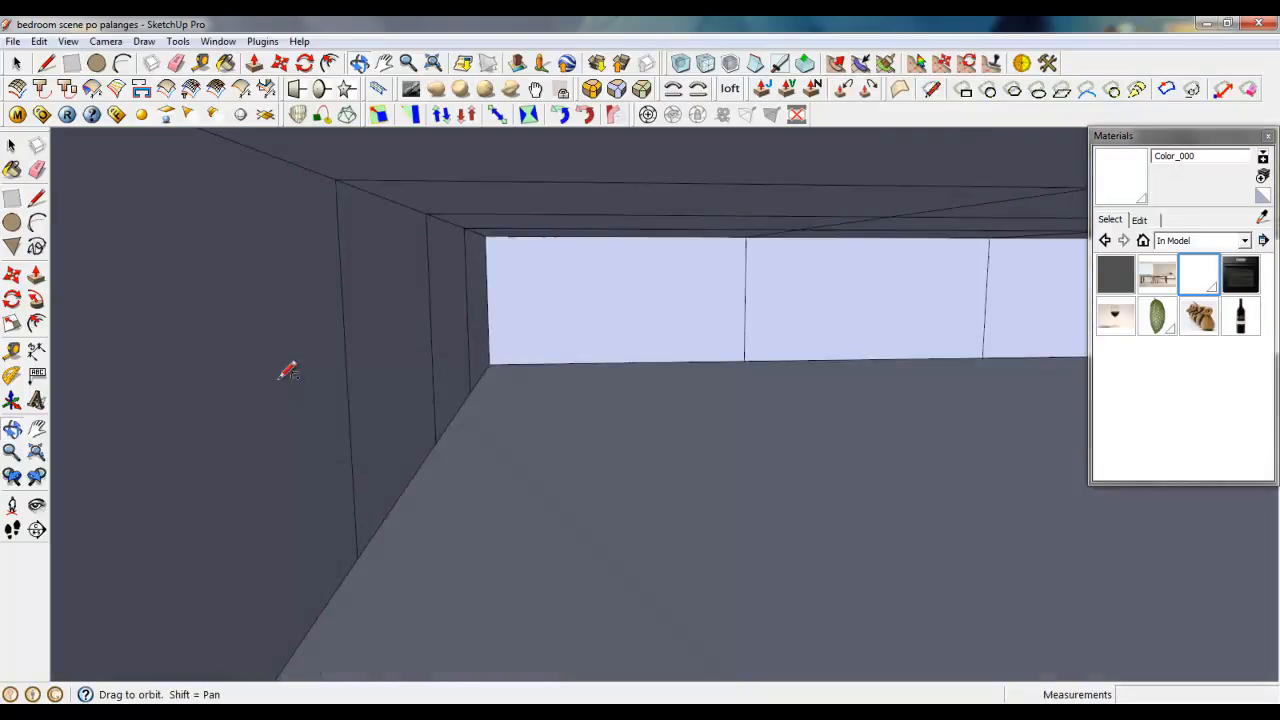
right_click(561, 460)
left_click(609, 155)
scroll(811, 449, "down", 5)
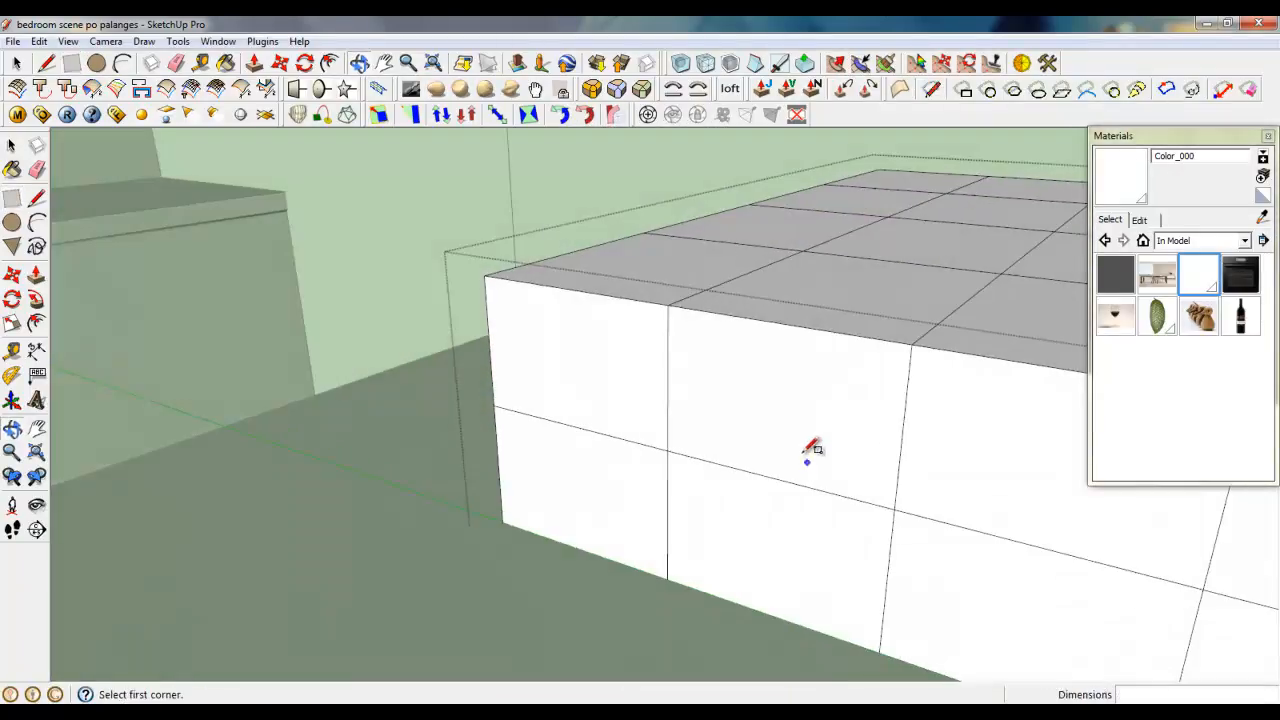
scroll(358, 318, "down", 5)
scroll(536, 292, "up", 1)
scroll(561, 300, "up", 2)
- Select all perimeter edges of the block's top and move them straight down to just above the mid-height line
key("space")
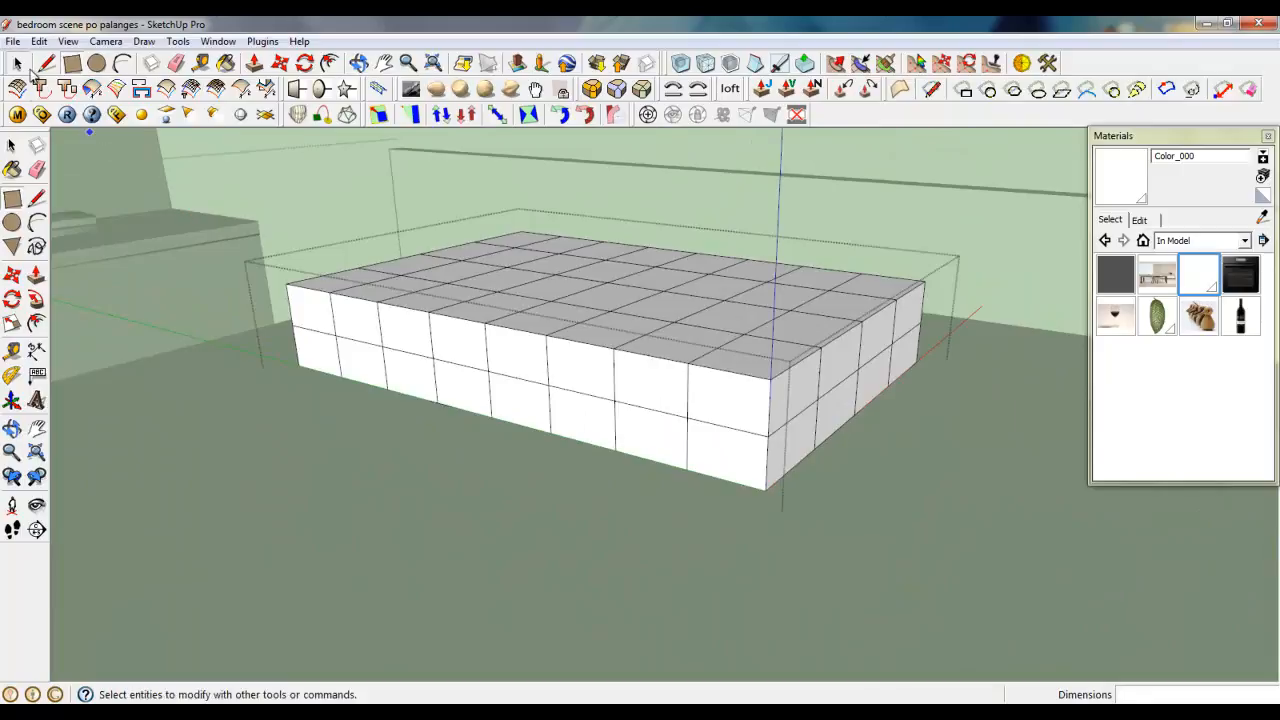
scroll(823, 357, "up", 1)
middle_click_drag(823, 357, 180, 297)
scroll(778, 397, "up", 2)
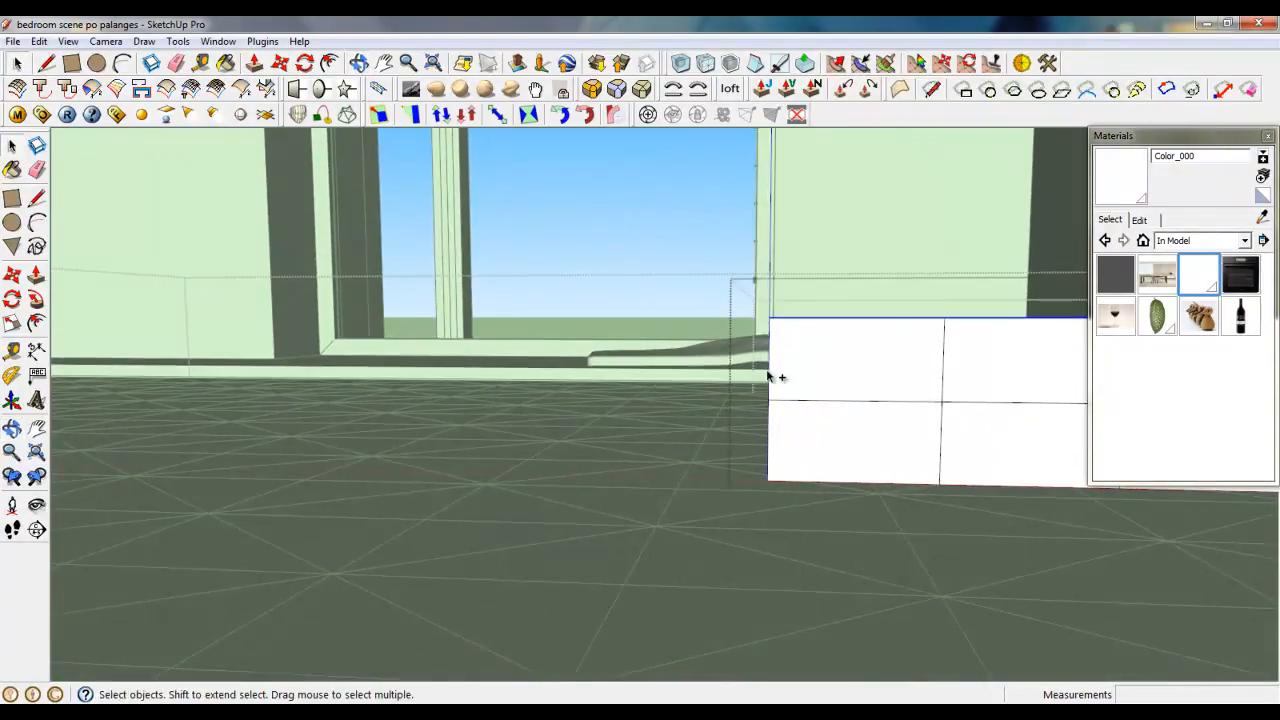
left_click_drag(787, 346, 788, 347)
middle_click_drag(788, 347, 563, 490)
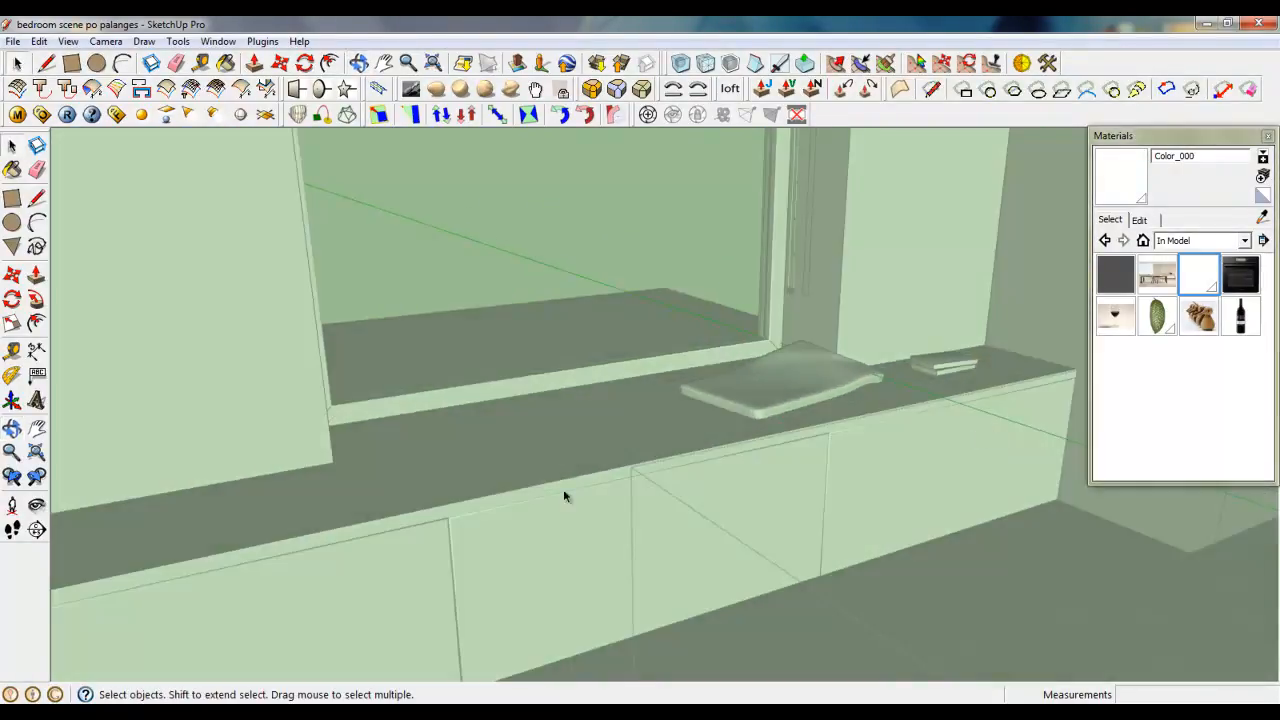
scroll(563, 490, "down", 4)
scroll(1142, 514, "up", 5)
middle_click_drag(815, 508, 1048, 483)
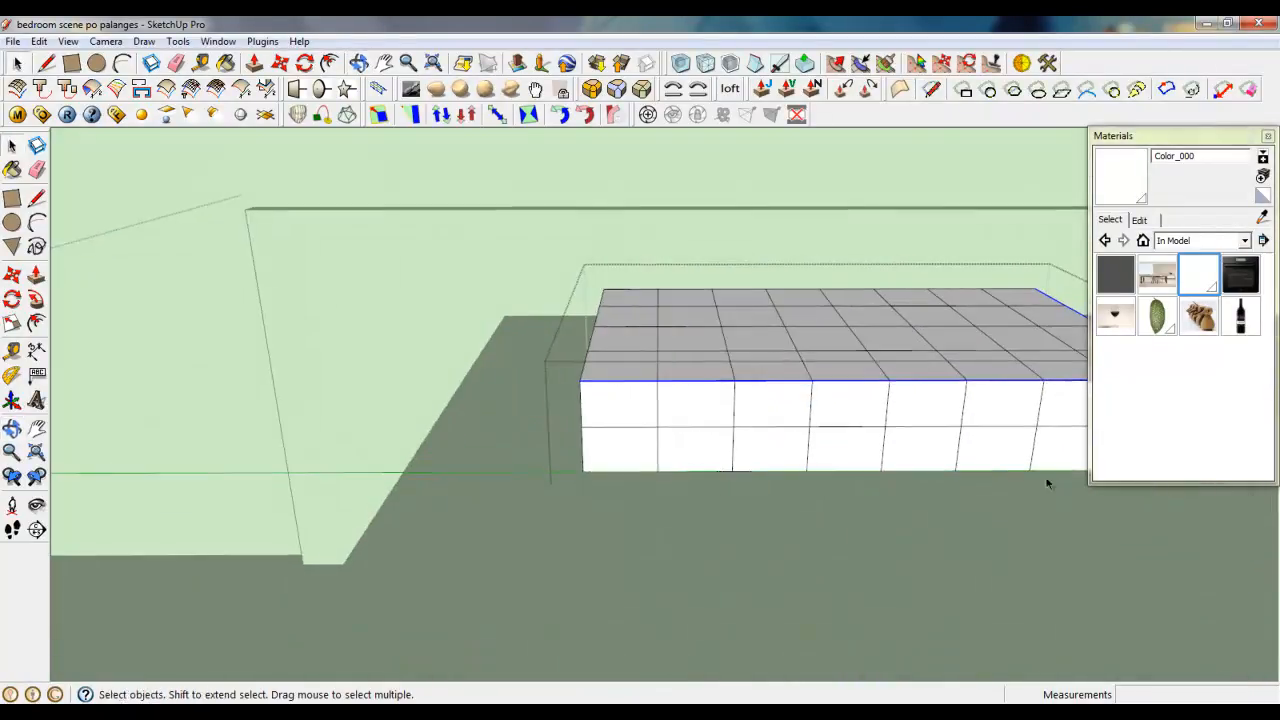
scroll(610, 408, "up", 5)
middle_click_drag(590, 405, 527, 325)
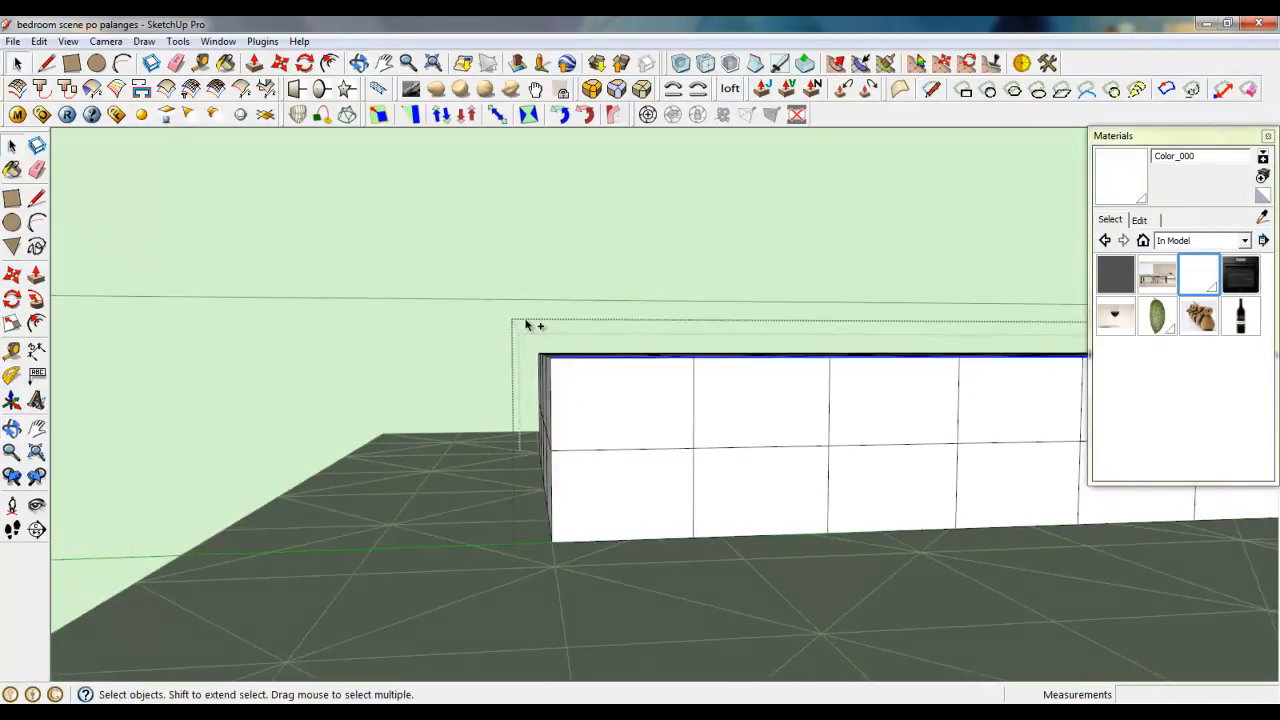
middle_click_drag(581, 387, 255, 388)
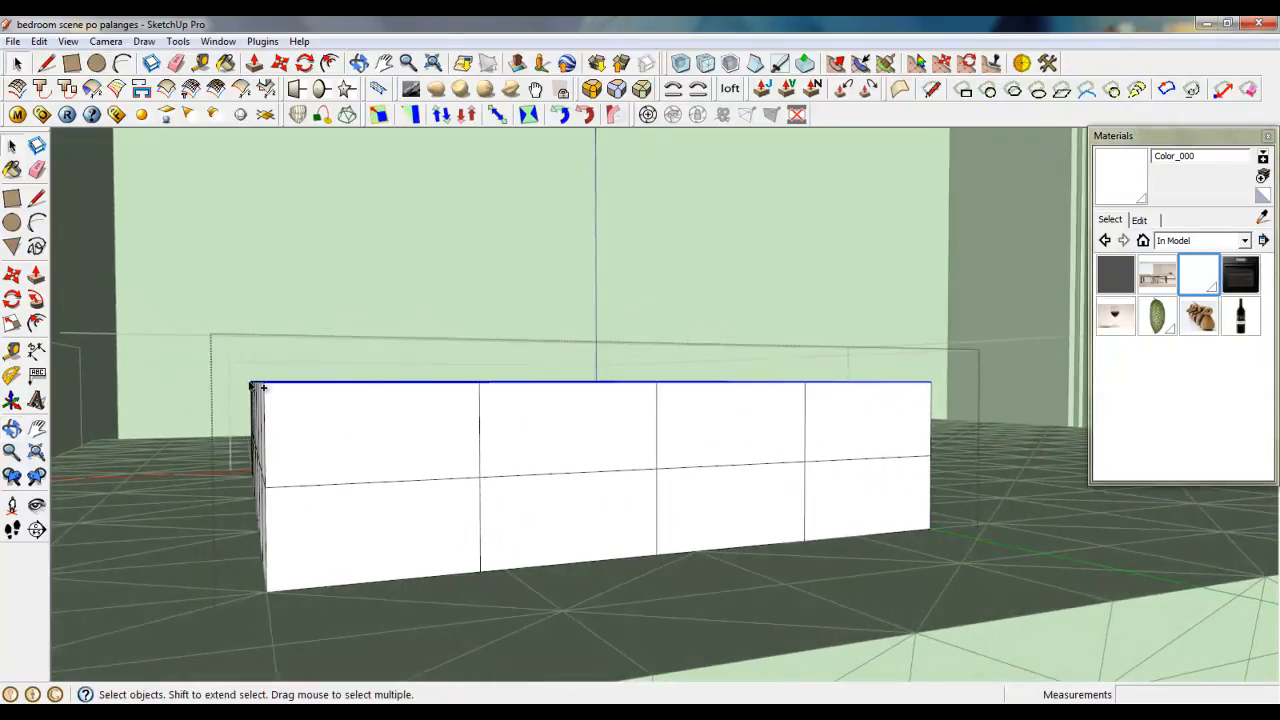
middle_click_drag(425, 406, 300, 360)
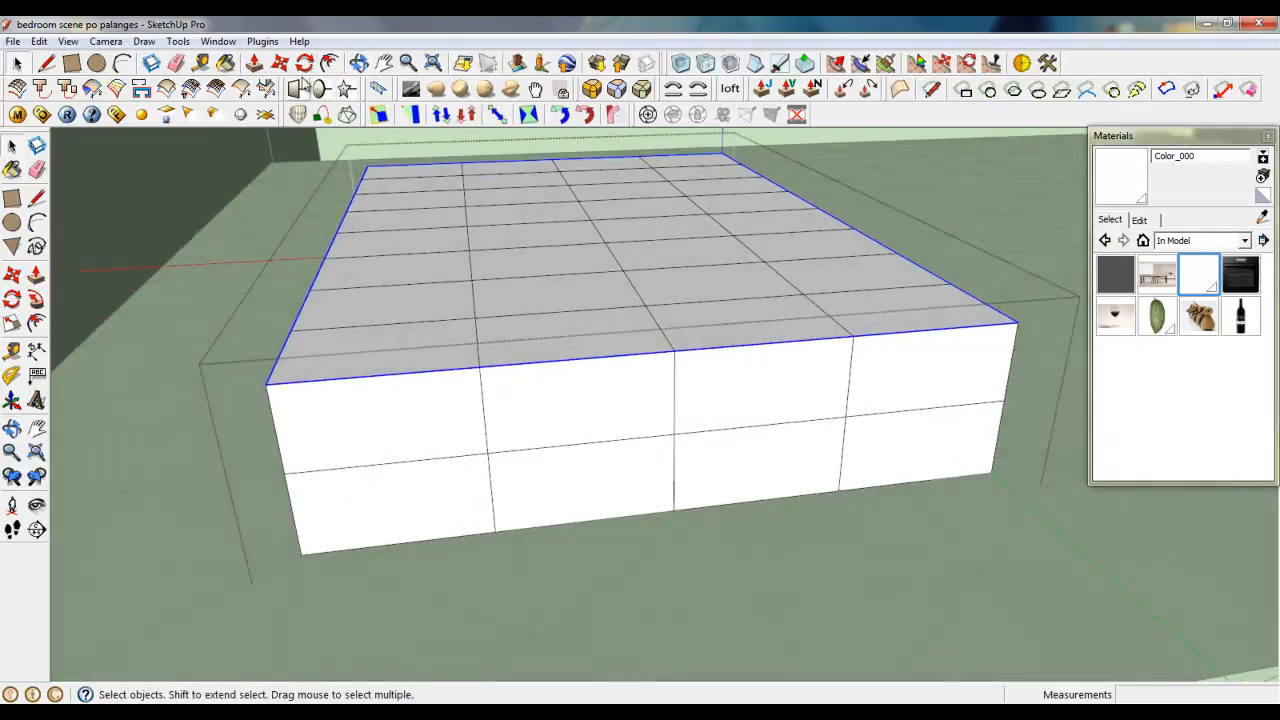
key("m")
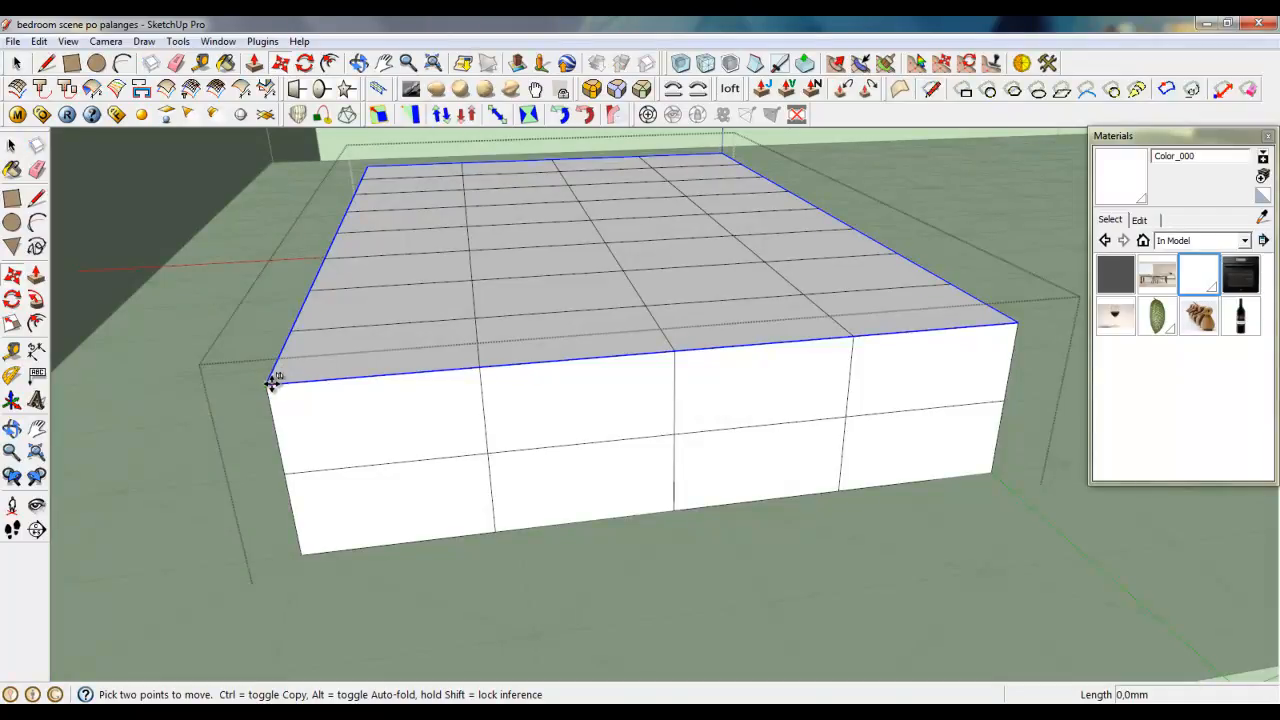
left_click_drag(272, 383, 280, 440)
- Delete the diagonal cutting off the sloped top's front corner and draw a line from the inner grid corner to the block's outer corner
key("space")
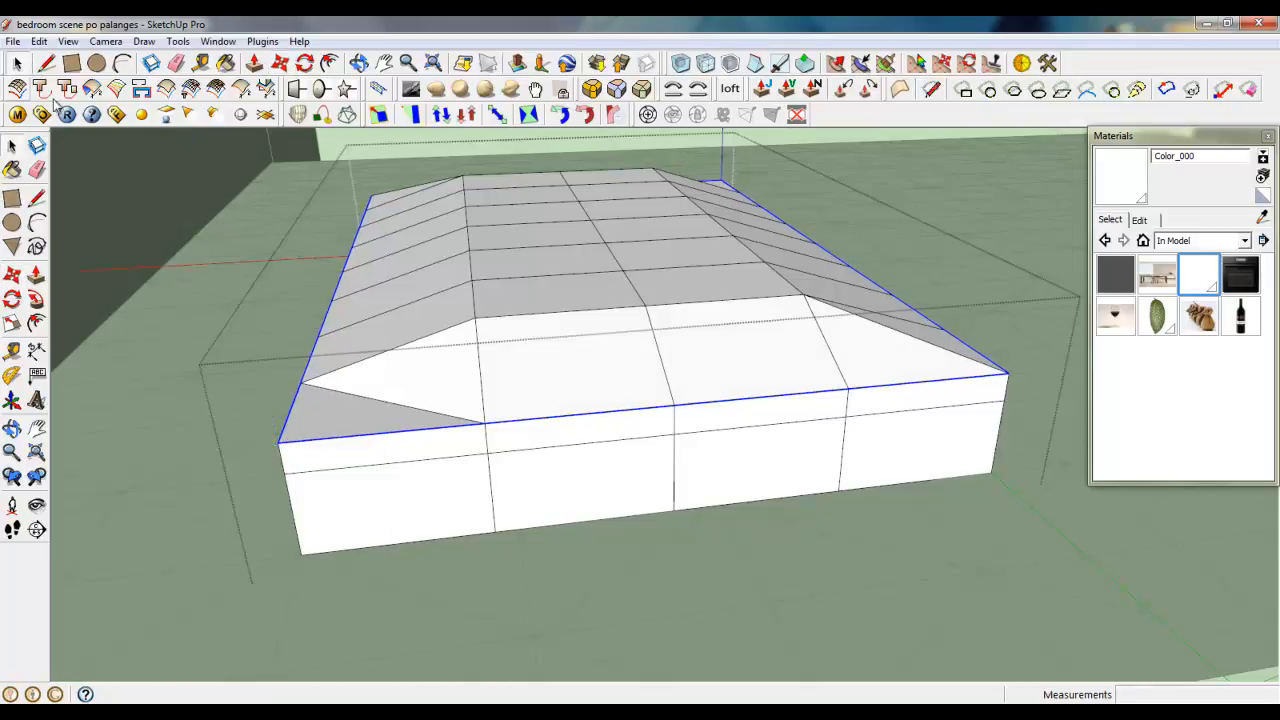
left_click(426, 416)
key("Delete")
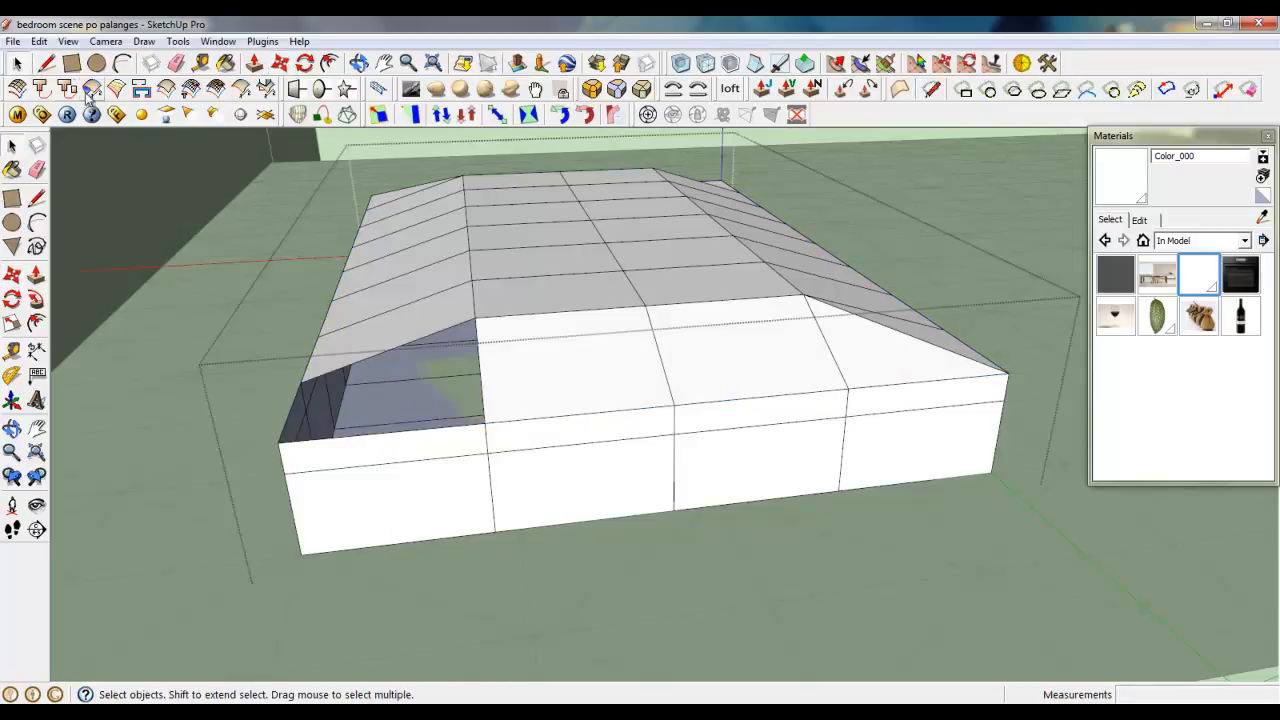
key("l")
left_click(476, 318)
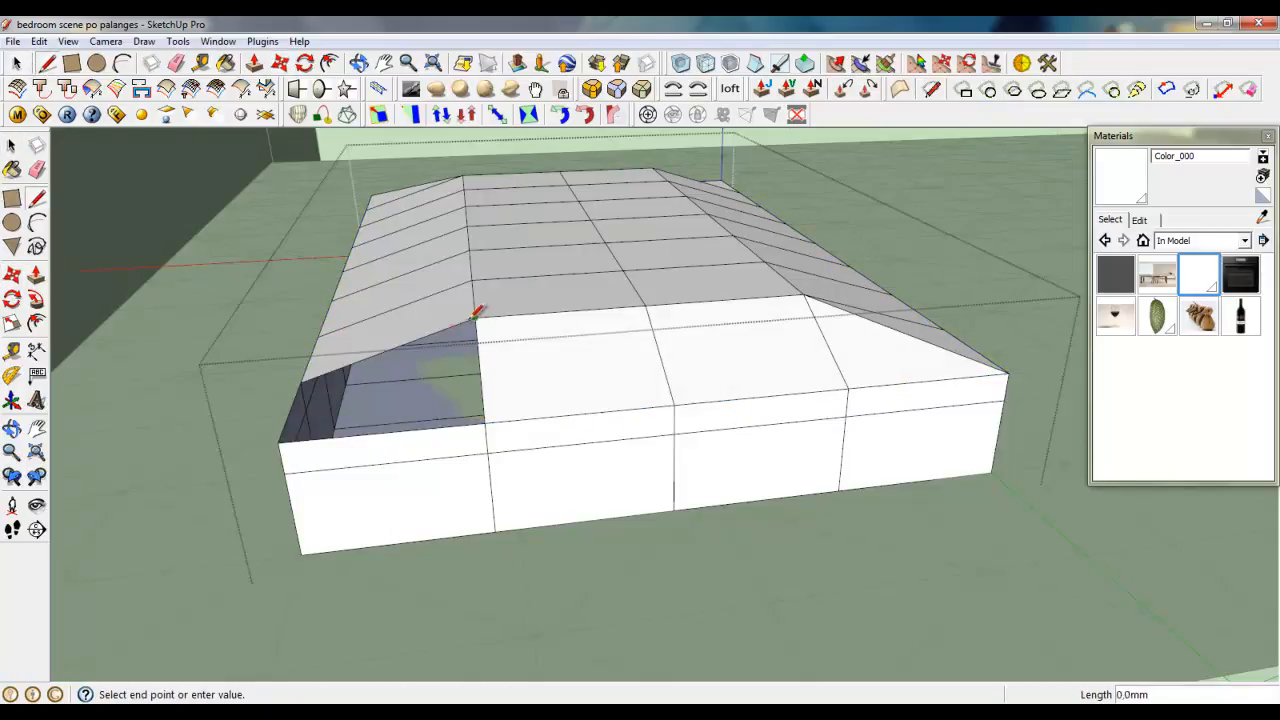
left_click(279, 442)
- Erase the cross diagonal at another corner of the sloped top and replace it with a line running out to that outer corner
middle_click_drag(811, 314, 268, 382)
scroll(268, 382, "down", 3)
middle_click_drag(1050, 424, 617, 399)
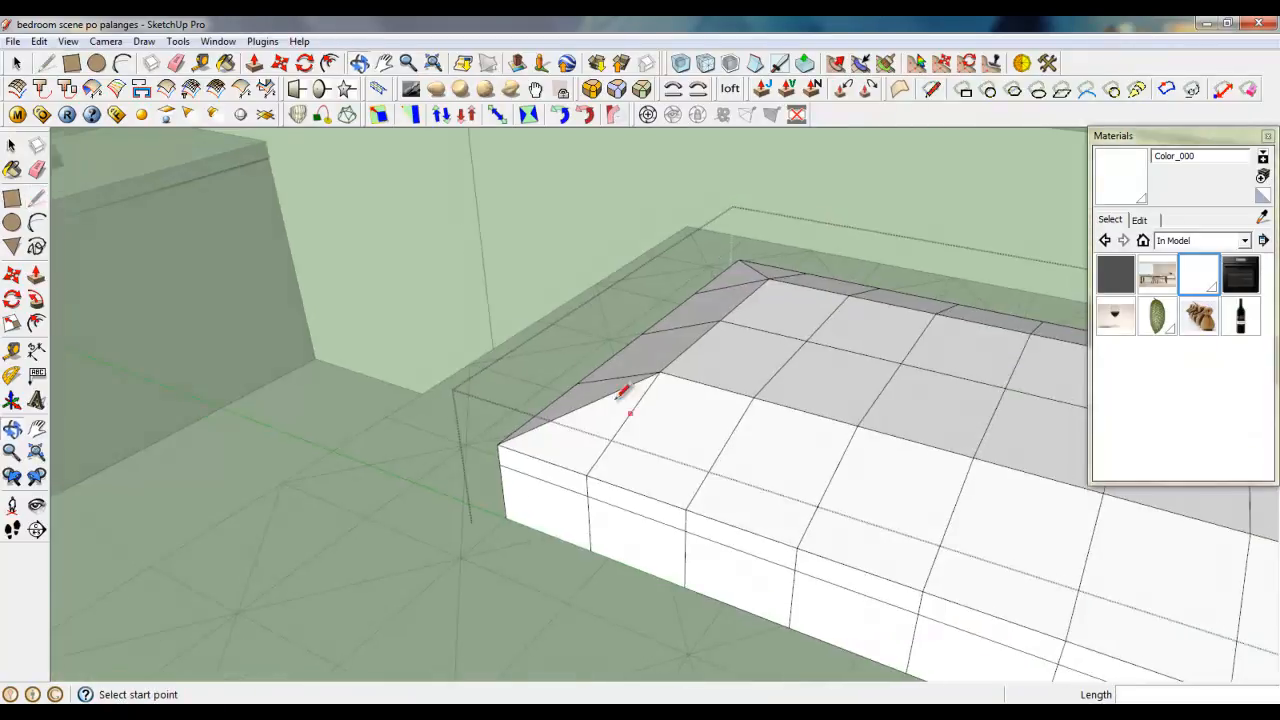
scroll(430, 302, "down", 4)
scroll(998, 556, "up", 3)
right_click(641, 373)
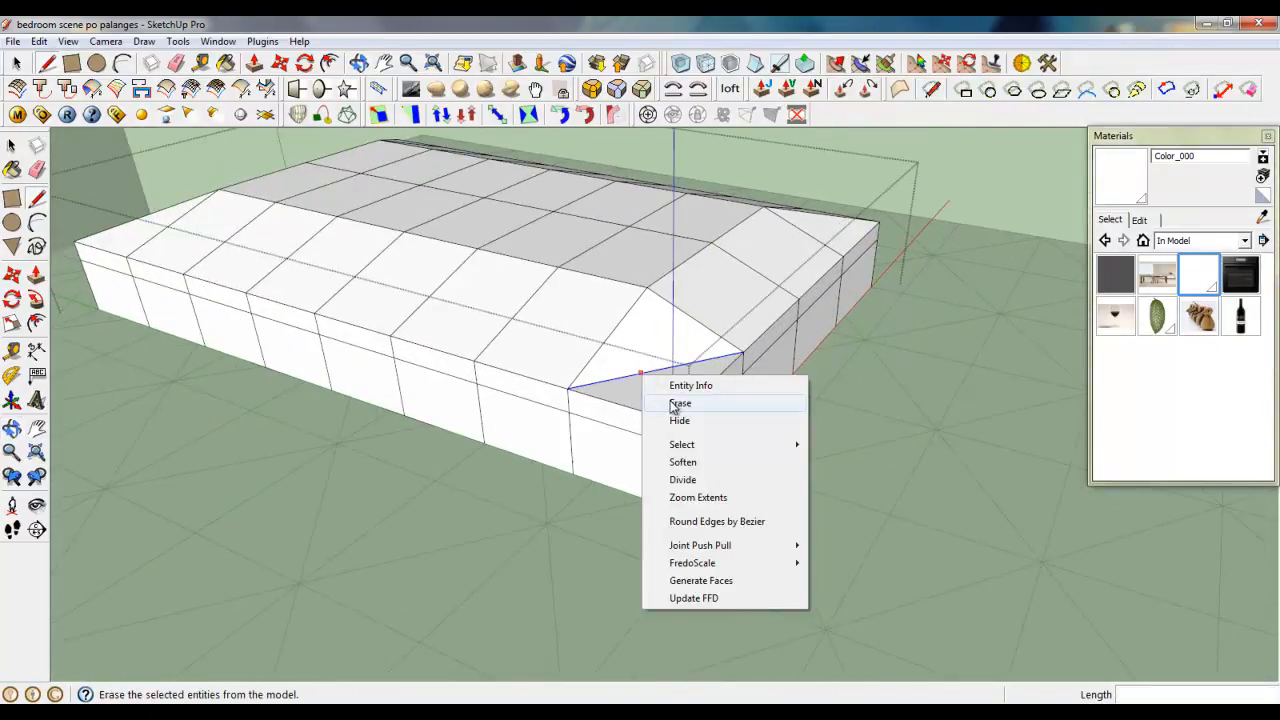
left_click(680, 403)
left_click(674, 418)
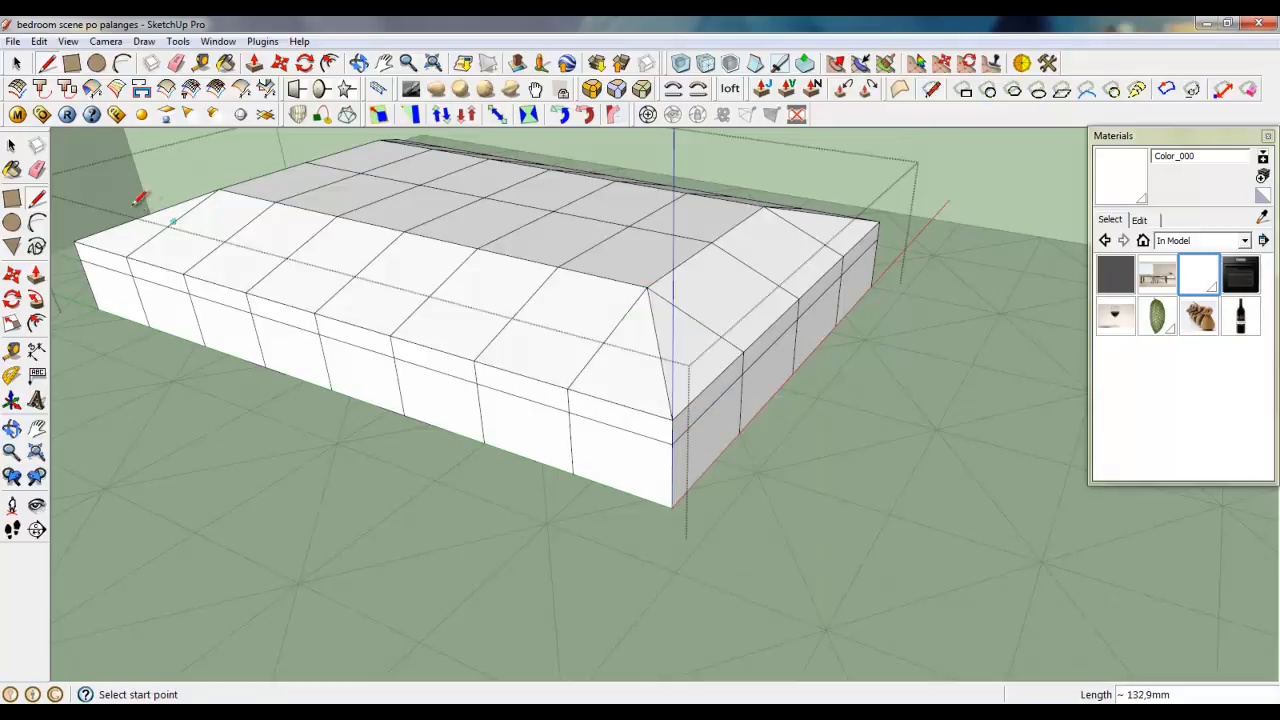
- Select all perimeter edges of the block's underside and move them straight up about 31 mm, to just below the mid-height line
left_click(18, 68)
scroll(645, 491, "down", 3)
scroll(628, 422, "up", 3)
mouse_move(675, 509)
middle_mouse_down()
mouse_move(453, 415)
mouse_move(410, 360)
middle_mouse_up()
middle_click_drag(491, 440, 618, 533)
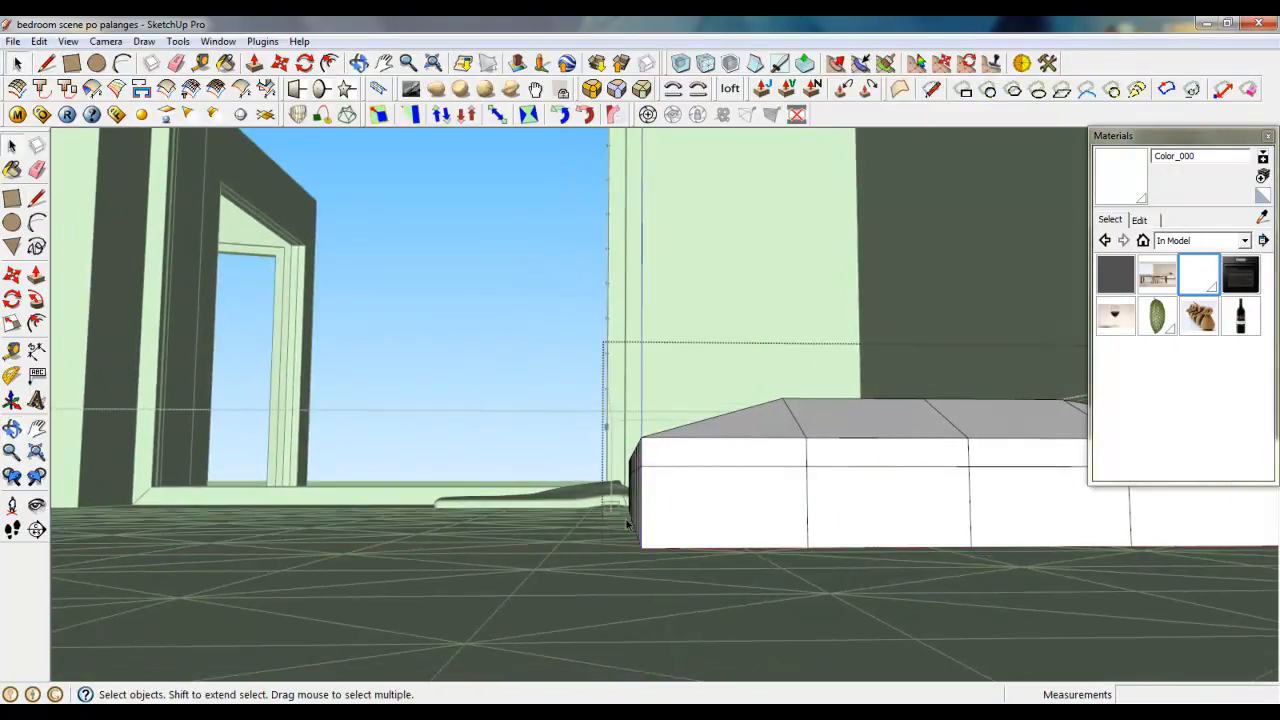
left_click_drag(651, 560, 652, 561)
middle_click_drag(652, 561, 1122, 647)
scroll(1124, 645, "up", 3)
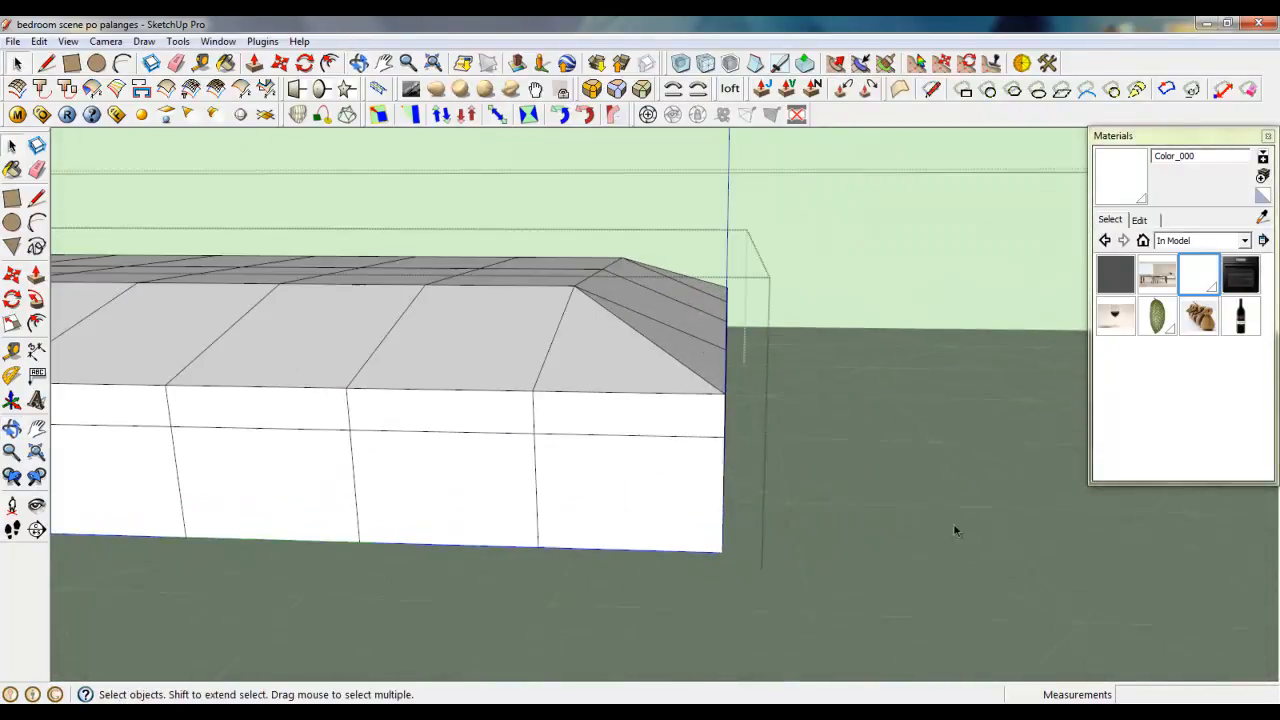
middle_click_drag(922, 591, 440, 622)
scroll(1100, 536, "up", 6)
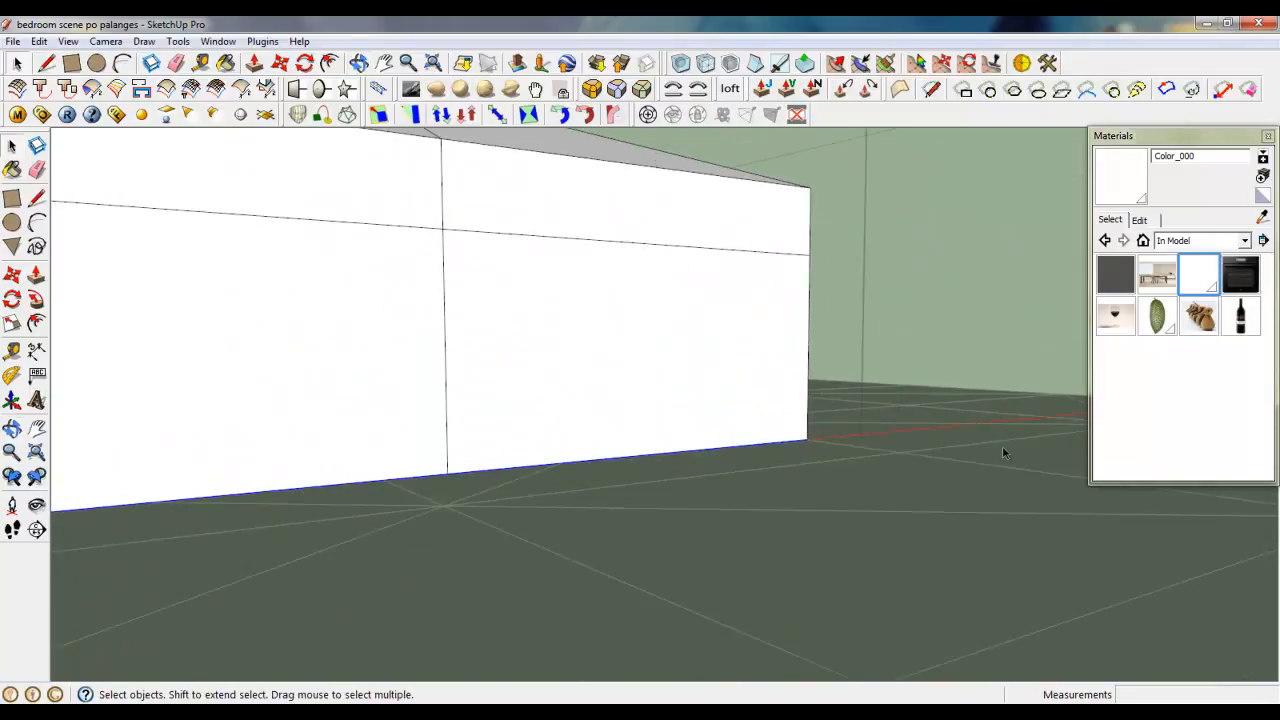
middle_click_drag(1002, 446, 504, 577)
scroll(504, 577, "down", 2)
scroll(1092, 330, "up", 4)
middle_click_drag(834, 545, 660, 516)
scroll(750, 595, "down", 5)
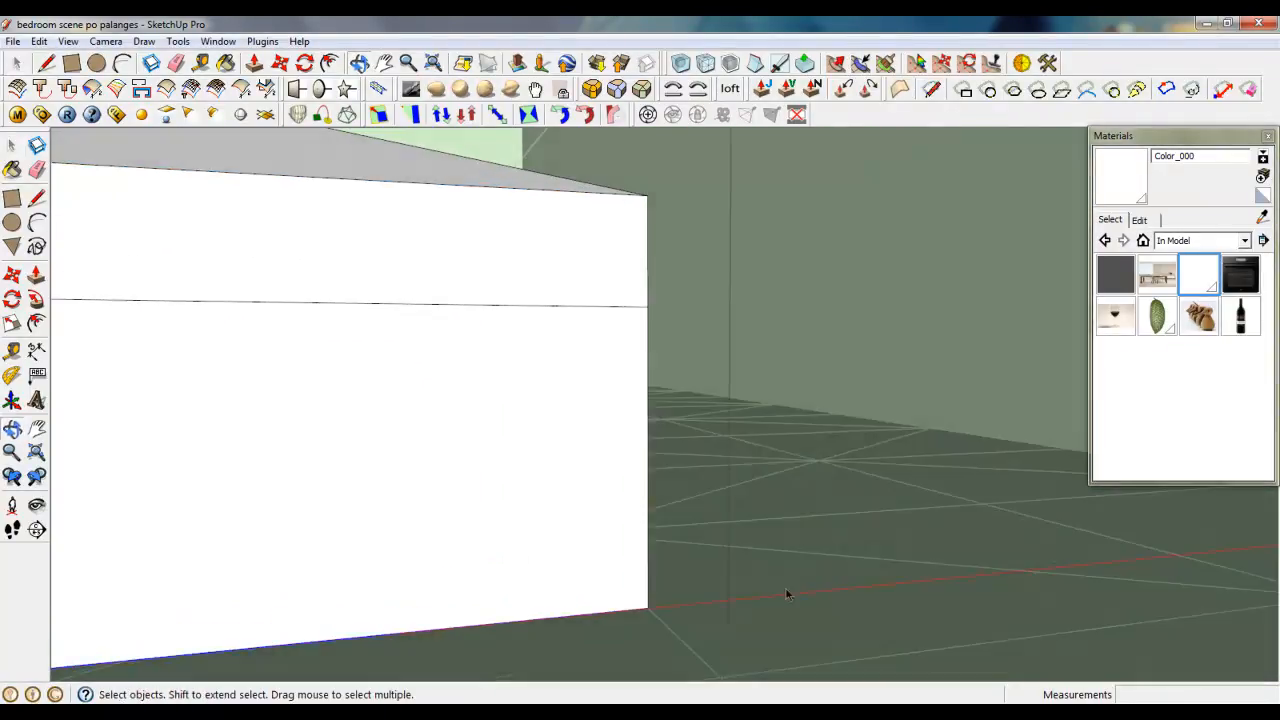
middle_click_drag(949, 525, 400, 550)
middle_click_drag(1062, 512, 251, 523)
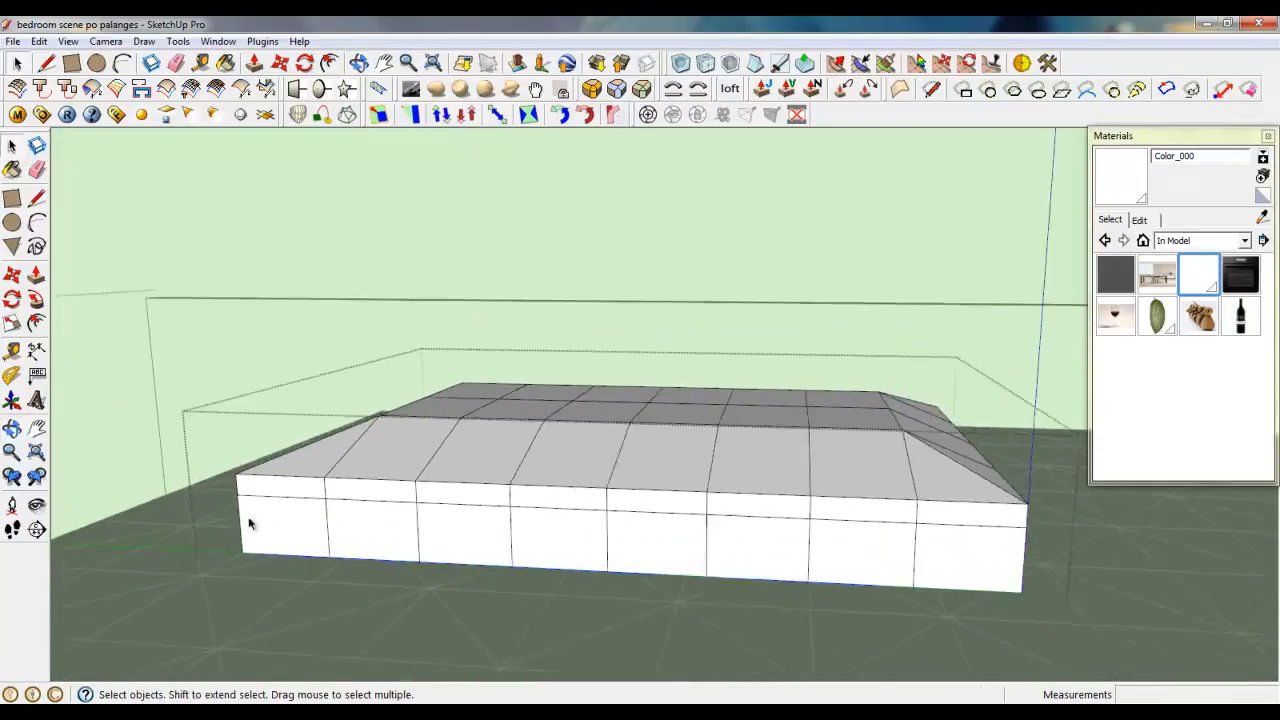
scroll(251, 523, "up", 3)
middle_click_drag(960, 575, 669, 609)
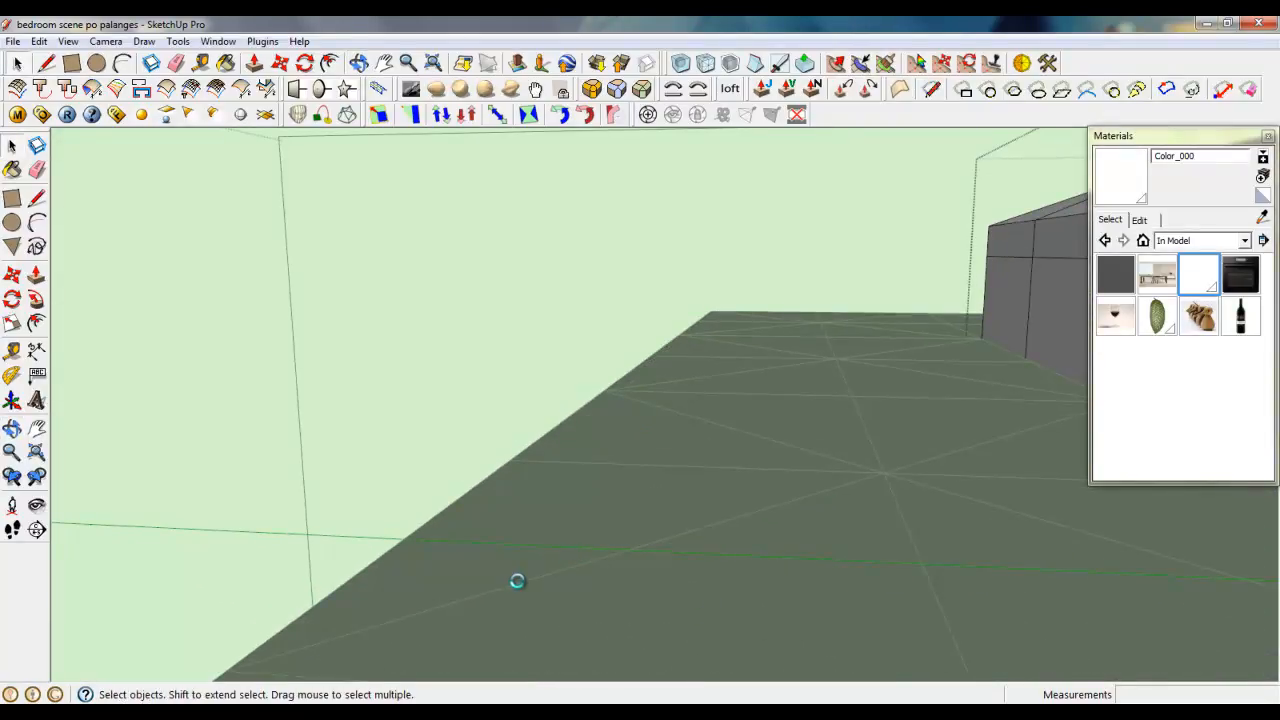
scroll(560, 538, "down", 2)
middle_click_drag(525, 538, 260, 525)
middle_click_drag(960, 625, 870, 502)
left_click_drag(646, 606, 838, 690, "shift")
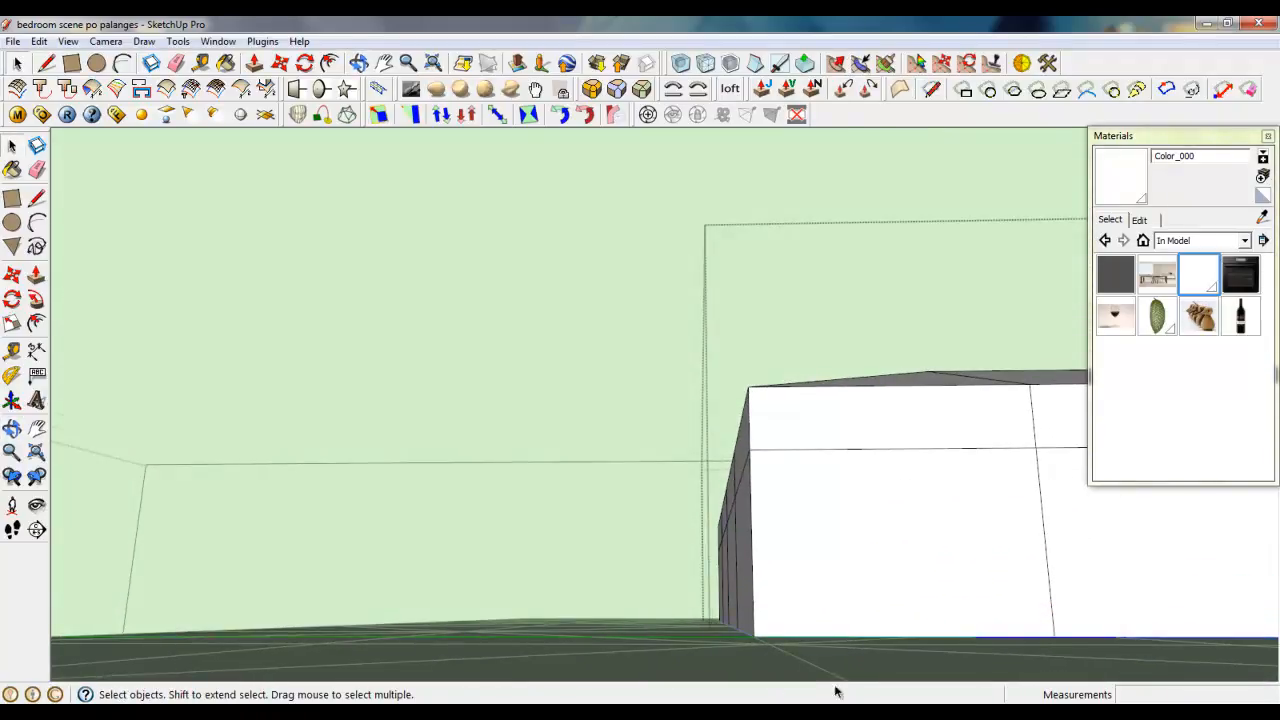
middle_click_drag(834, 640, 968, 673)
key("m")
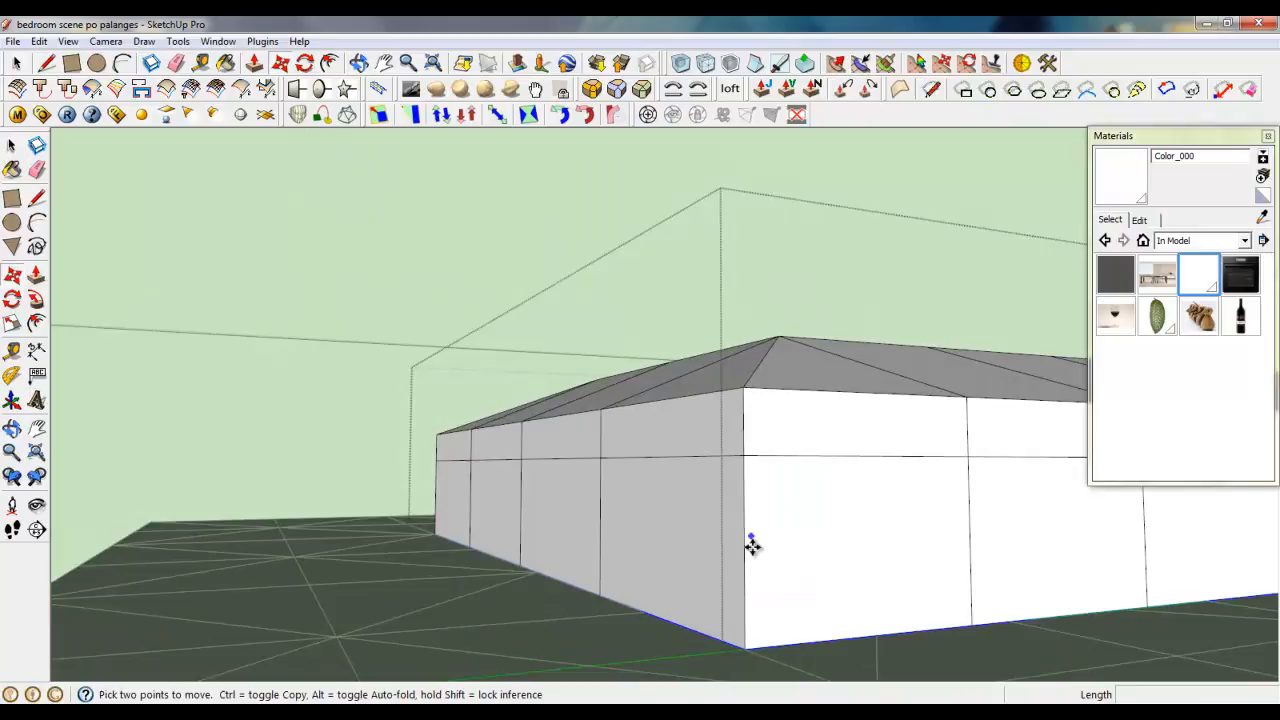
left_click(753, 645)
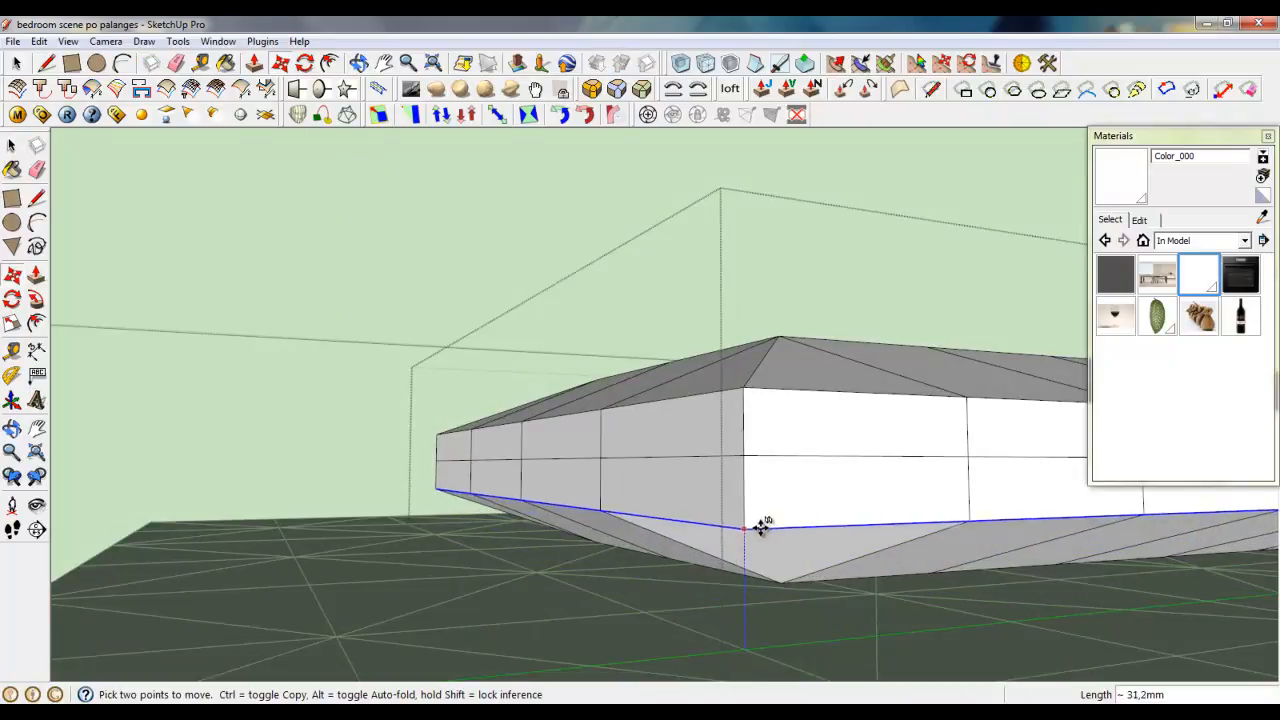
left_click(761, 523)
middle_click_drag(761, 523, 638, 563)
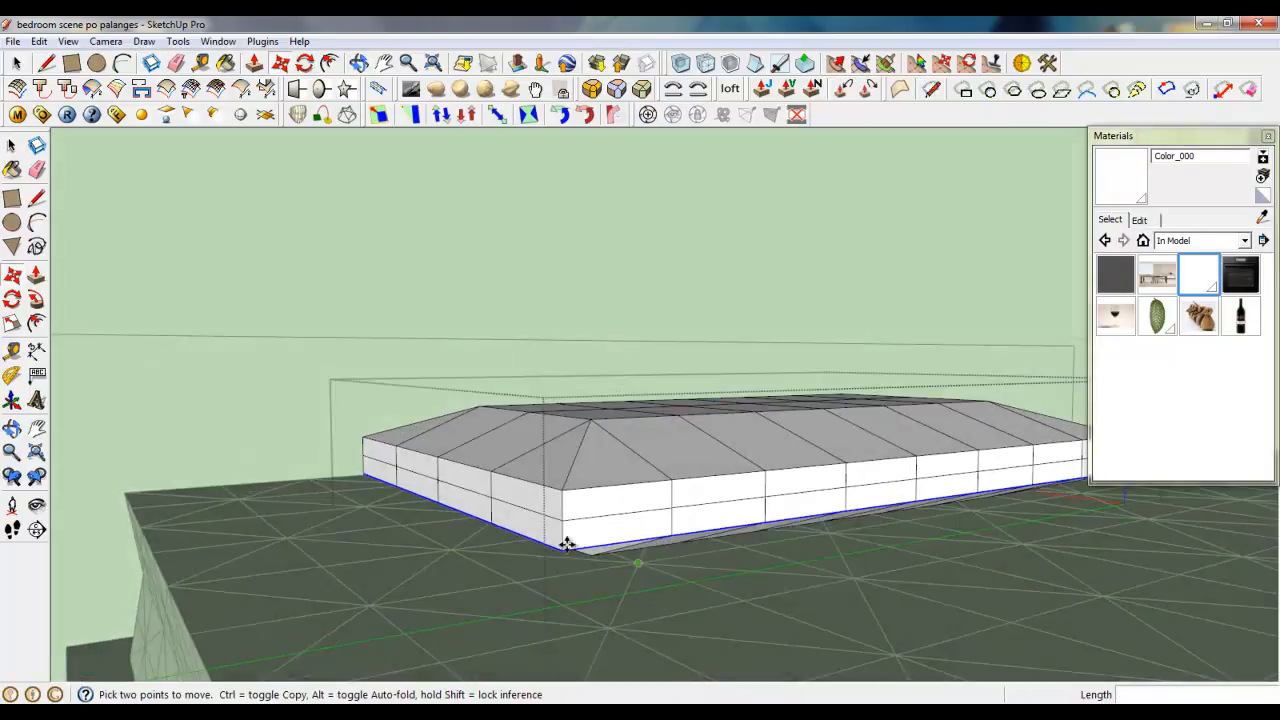
middle_click_drag(537, 500, 578, 582)
left_click(576, 568)
left_click(577, 575)
scroll(578, 575, "down", 2)
- Select the centre line running lengthwise along the block's top and raise it 15 mm into a ridge
left_click(17, 66)
middle_click_drag(583, 420, 608, 560)
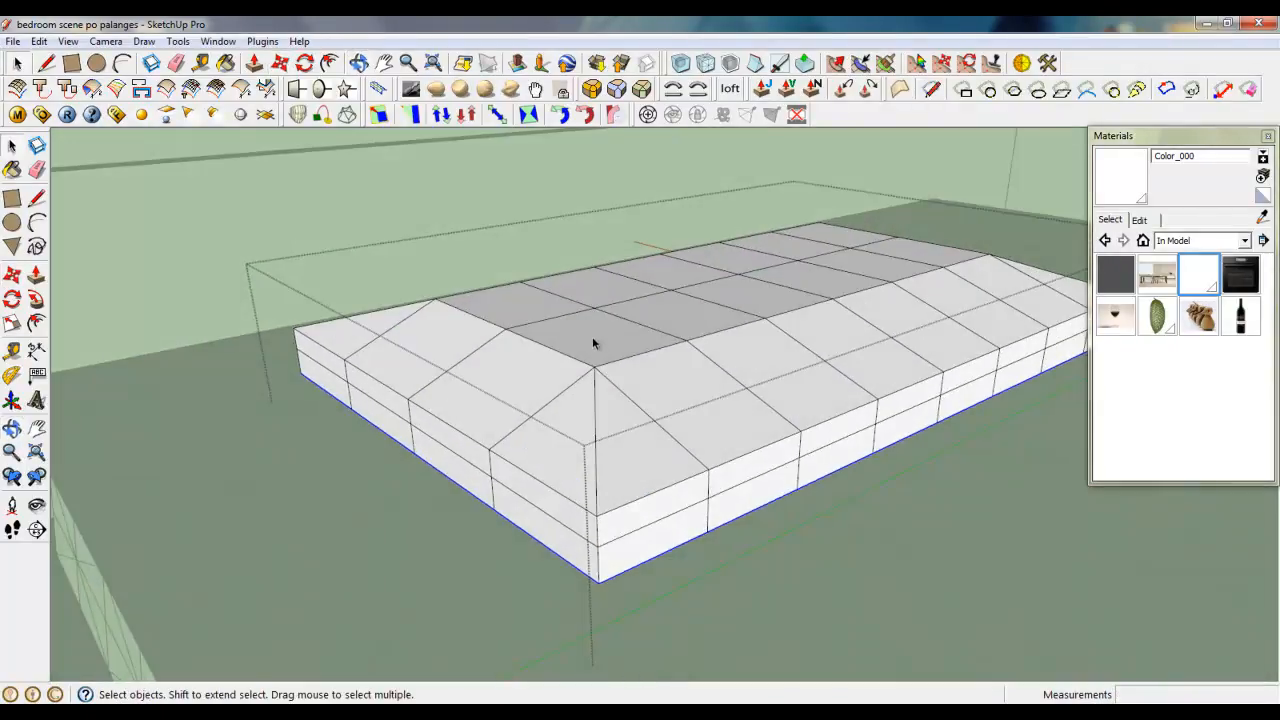
left_click(634, 299)
key("m")
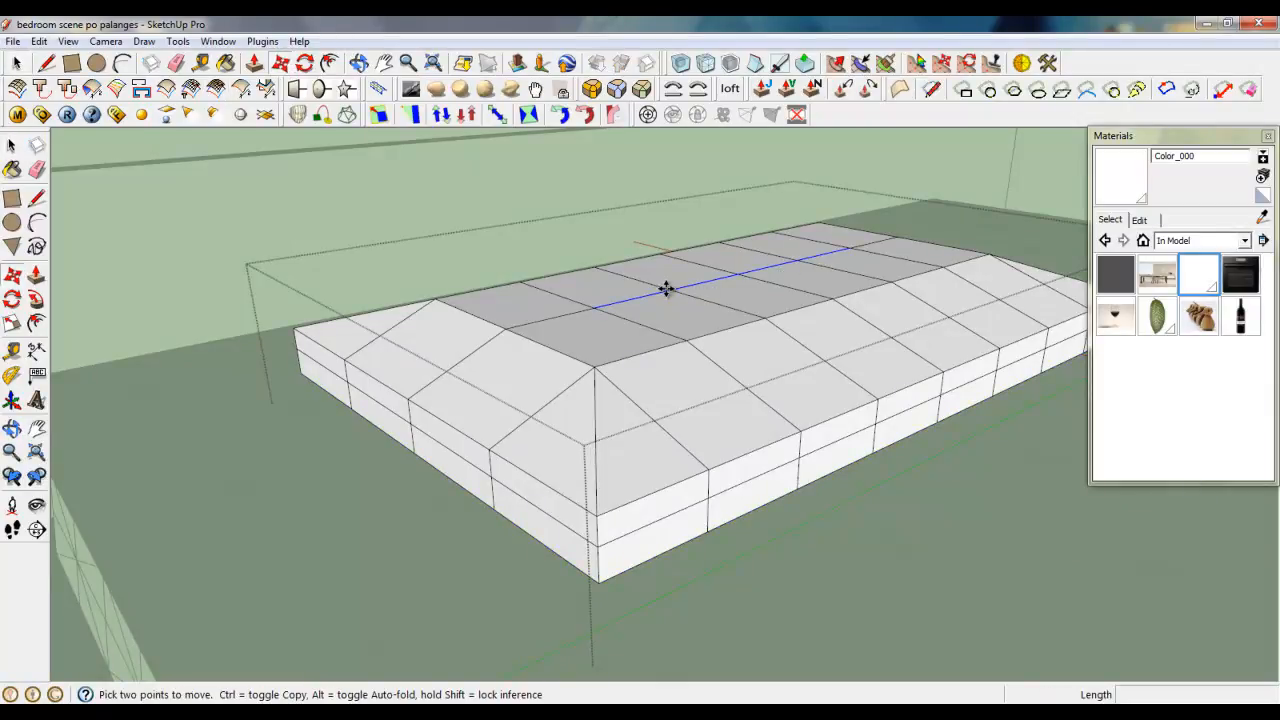
left_click(666, 289)
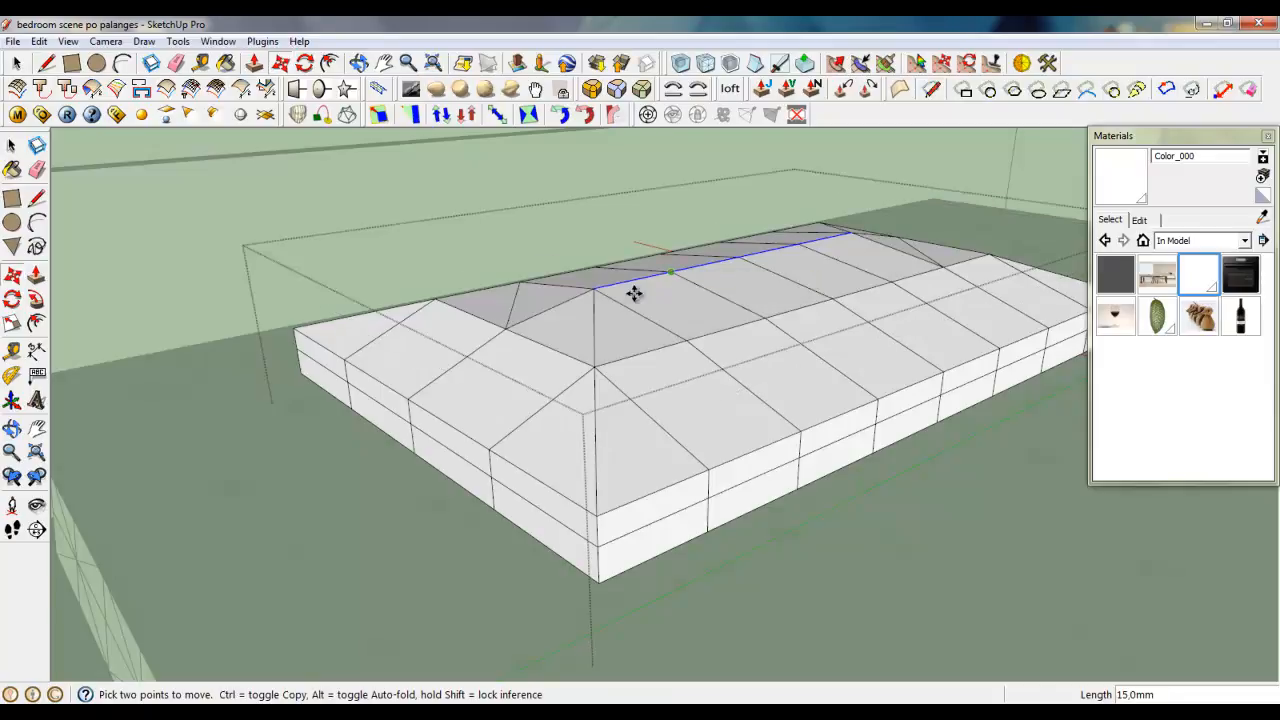
- Erase the cross diagonal beside one end of the raised ridge and draw a line from the ridge end to the inner grid corner
left_click(48, 64)
scroll(455, 290, "up", 4)
middle_click_drag(465, 300, 581, 377)
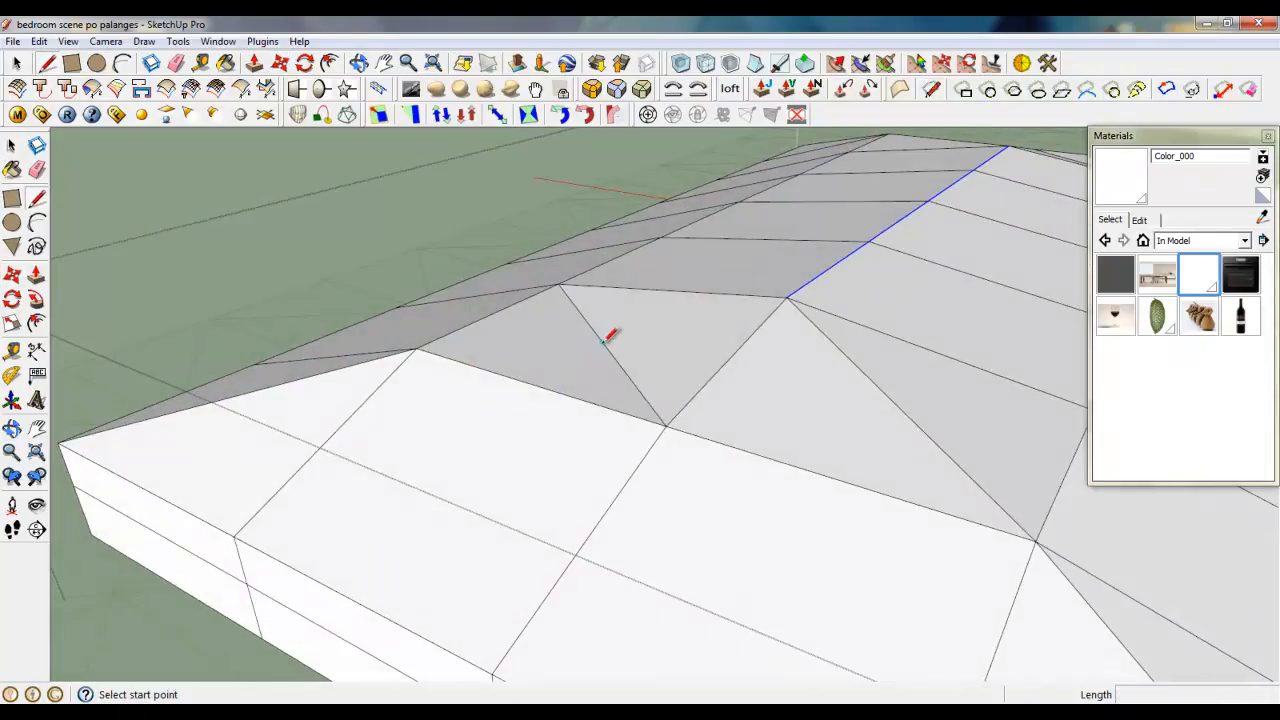
right_click(603, 341)
left_click(641, 367)
left_click(786, 298)
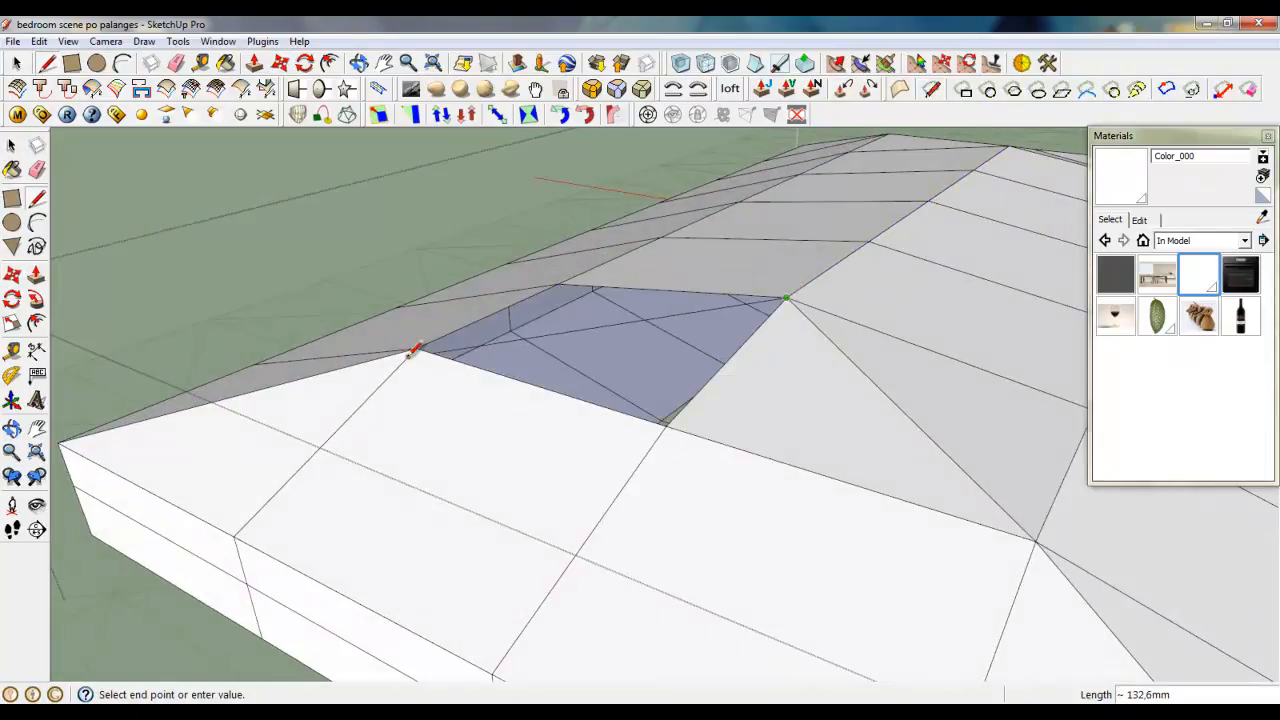
left_click(418, 348)
- Replace the cross diagonal at the ridge's opposite end with a line from the ridge end out to the grid corner
scroll(363, 449, "down", 5)
middle_click_drag(749, 386, 945, 402)
scroll(941, 406, "up", 5)
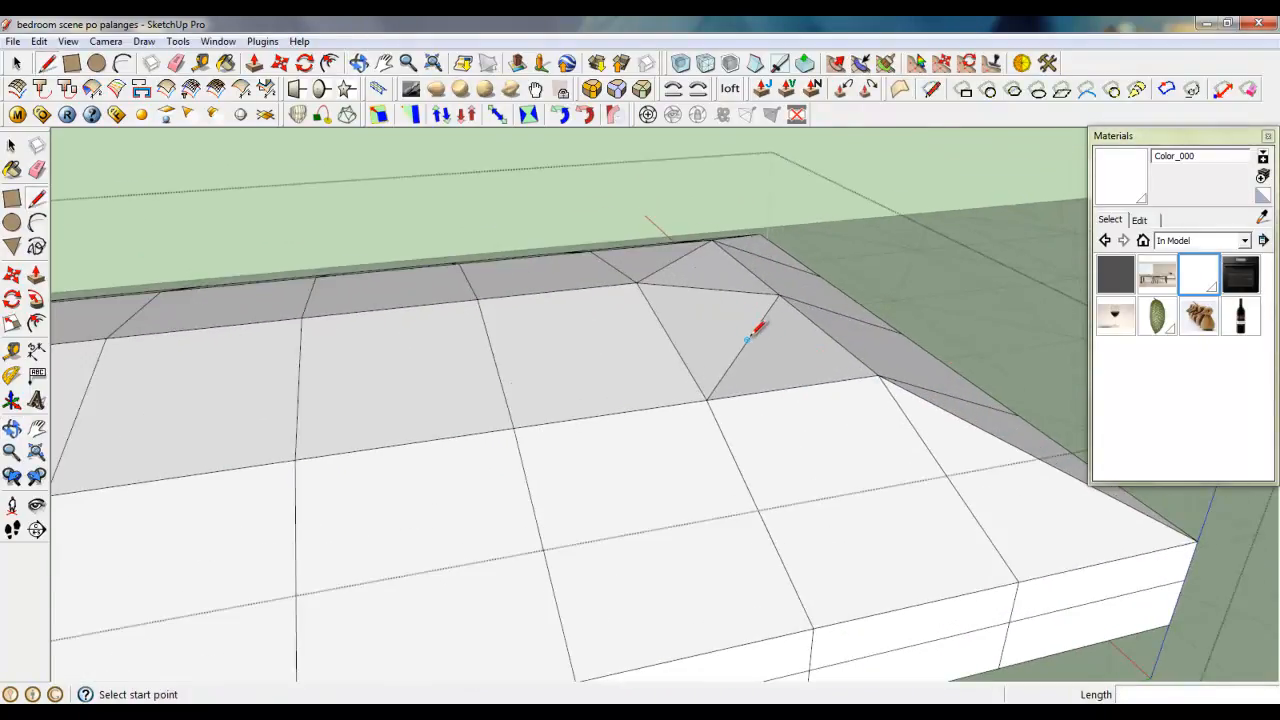
right_click(748, 338)
left_click(775, 366)
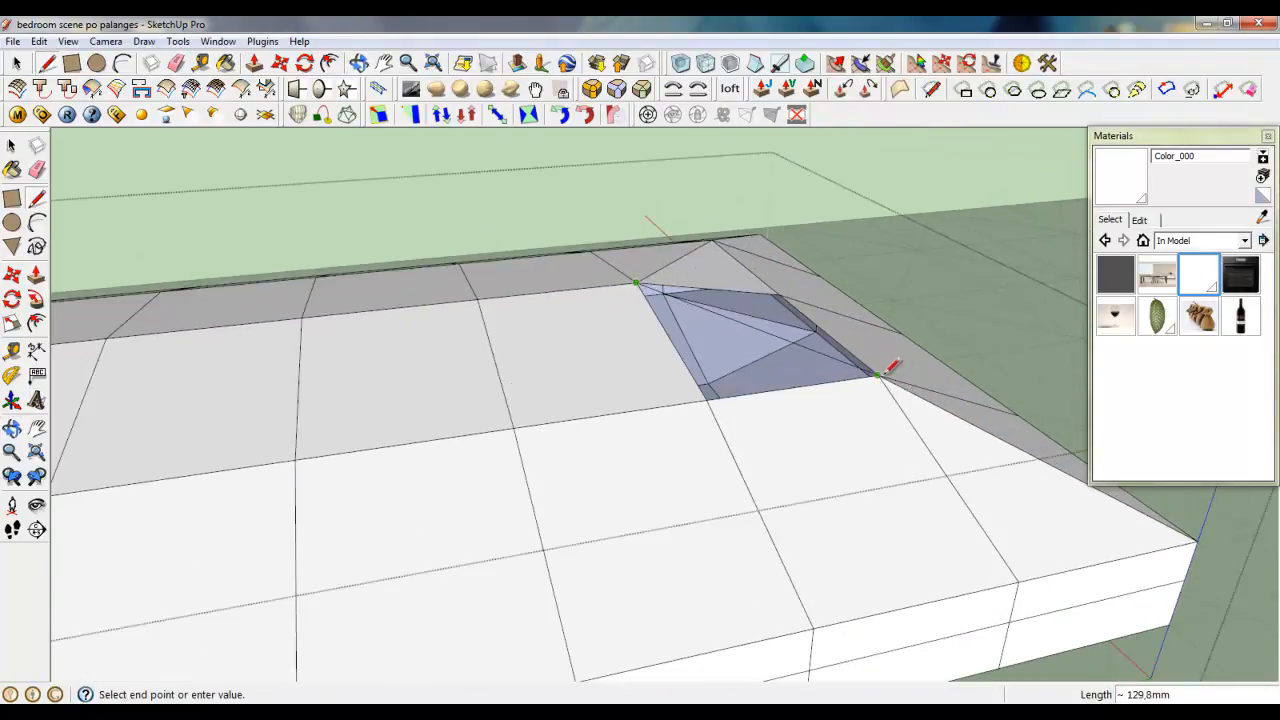
left_click(878, 374)
- Draw a small upright rectangle about 6 mm wide, projecting outward from the block's corner edge at the mid-height line
scroll(886, 363, "down", 6)
middle_click_drag(500, 491, 484, 540)
scroll(435, 633, "up", 4)
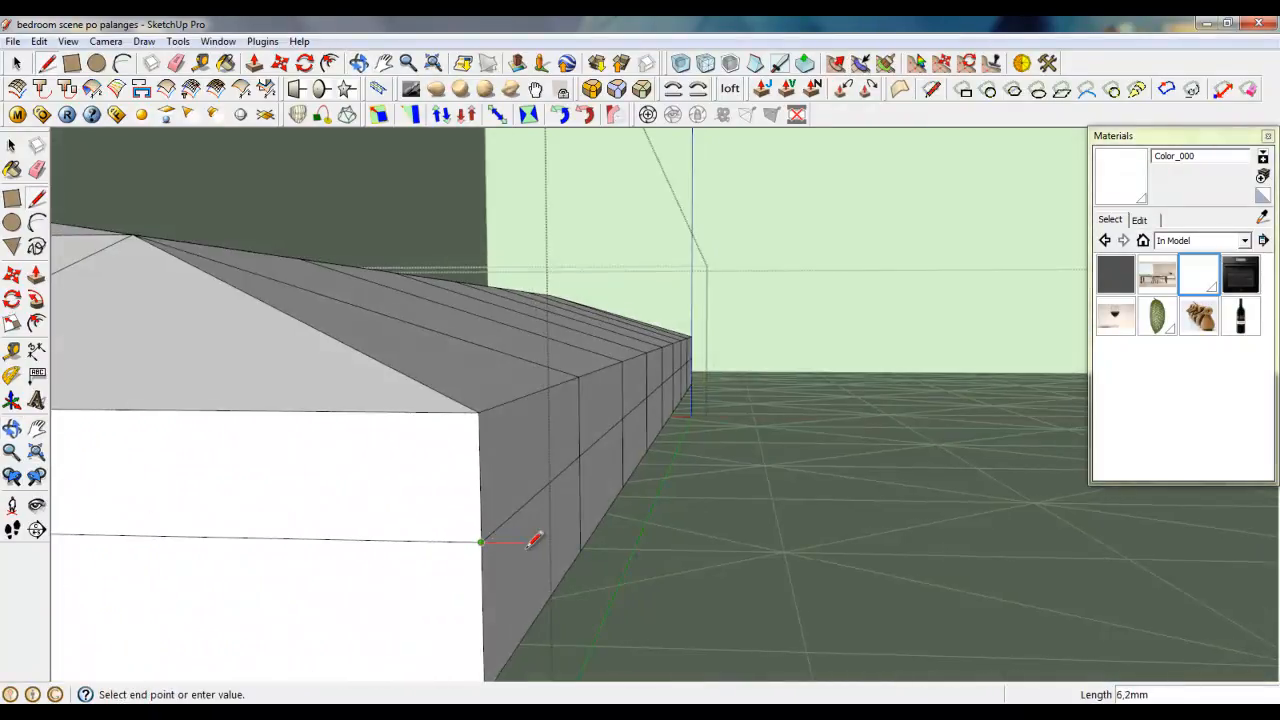
scroll(536, 540, "up", 2)
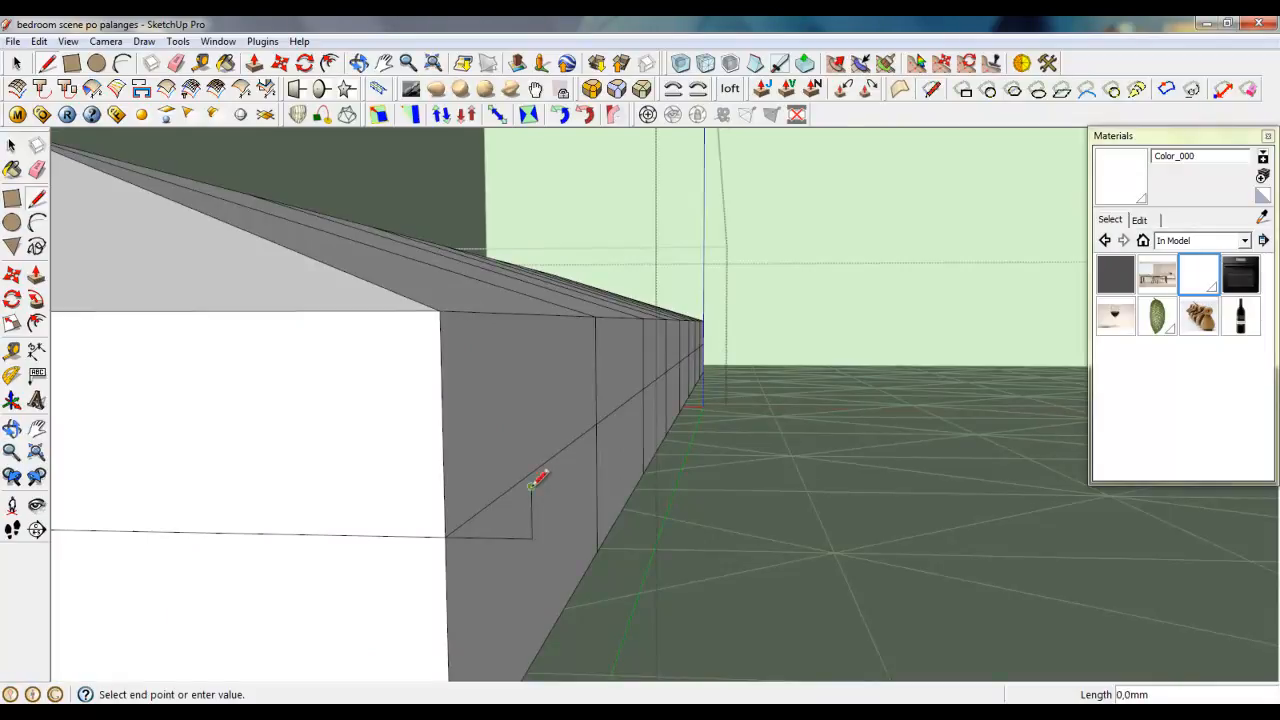
left_click(446, 485)
scroll(451, 517, "up", 2)
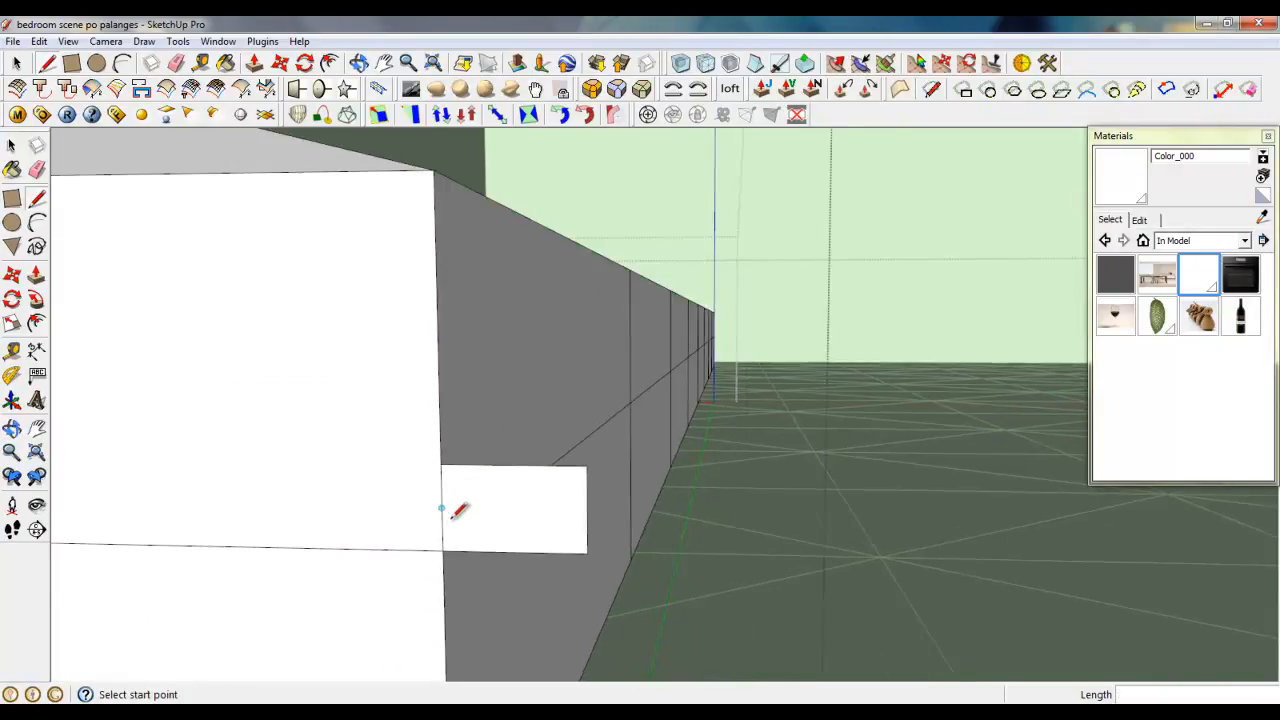
- Cut the small rectangle with a diagonal from its lower inner corner to its upper edge and erase the leftover corner edge
left_click(443, 549)
scroll(545, 445, "up", 2)
left_click(540, 447)
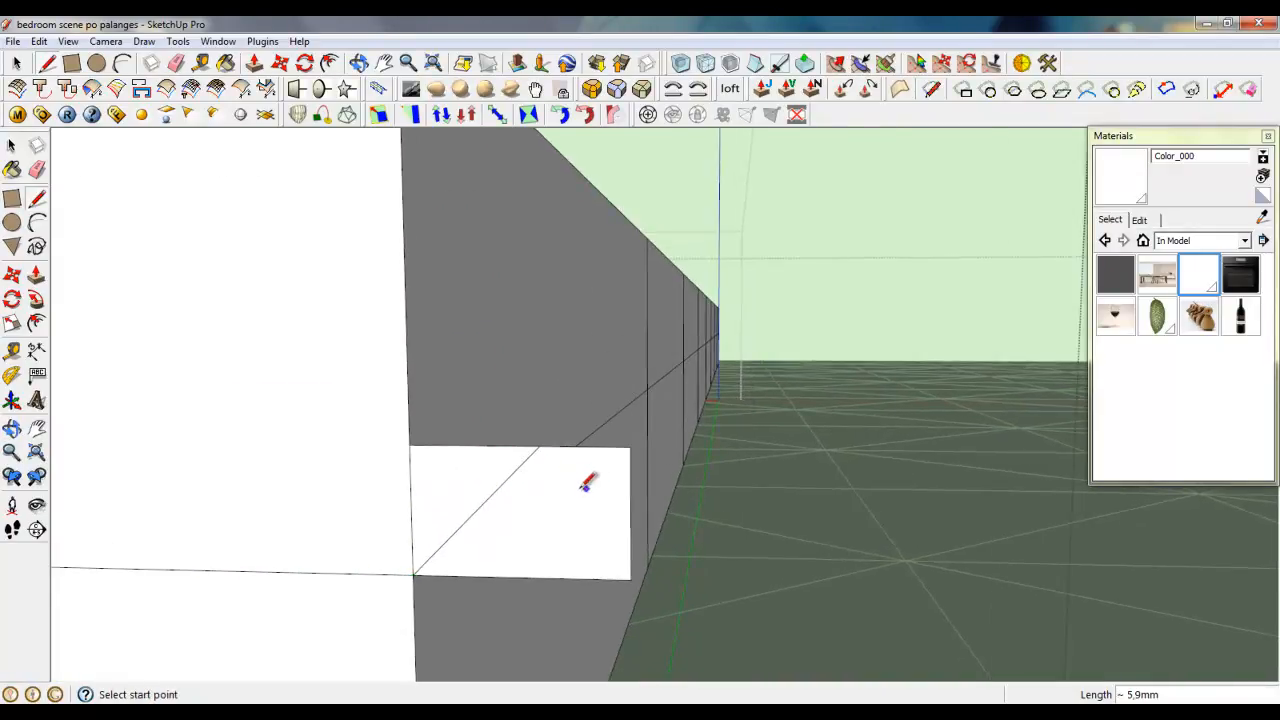
right_click(463, 445)
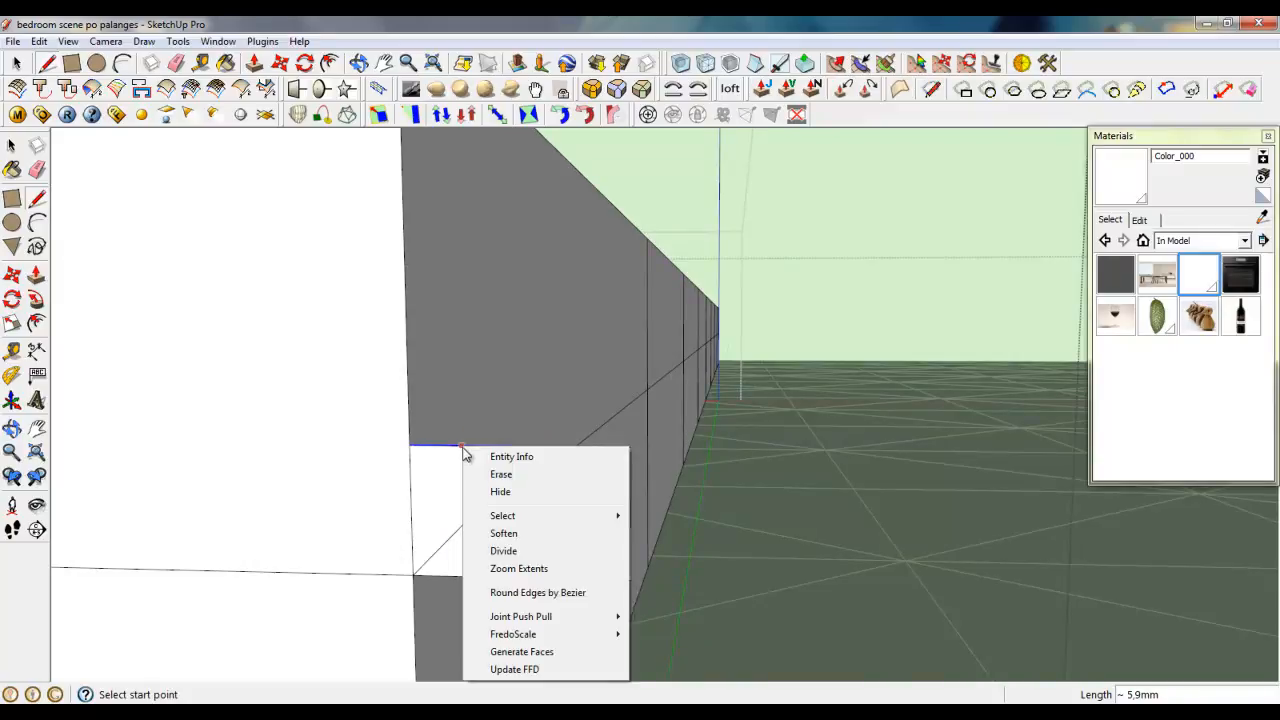
left_click(490, 470)
- Move the small profile's outer vertical edge straight down so that the profile tapers
left_click(17, 63)
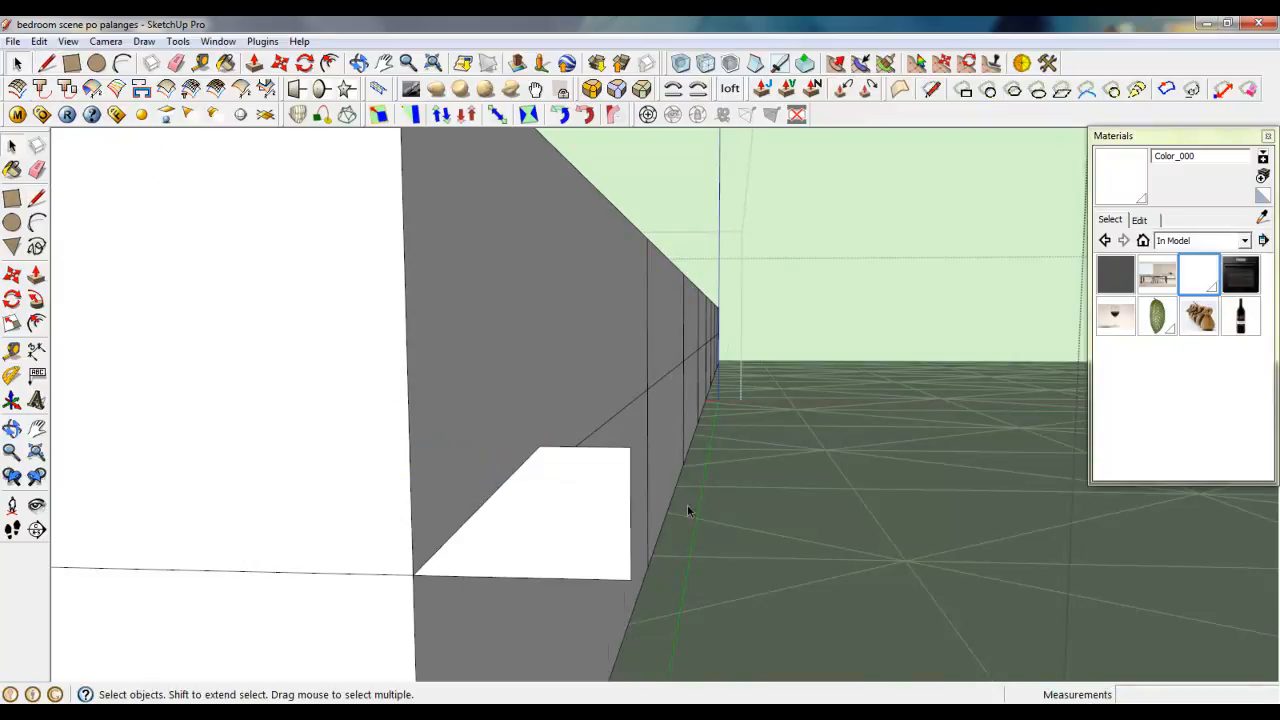
left_click(630, 500)
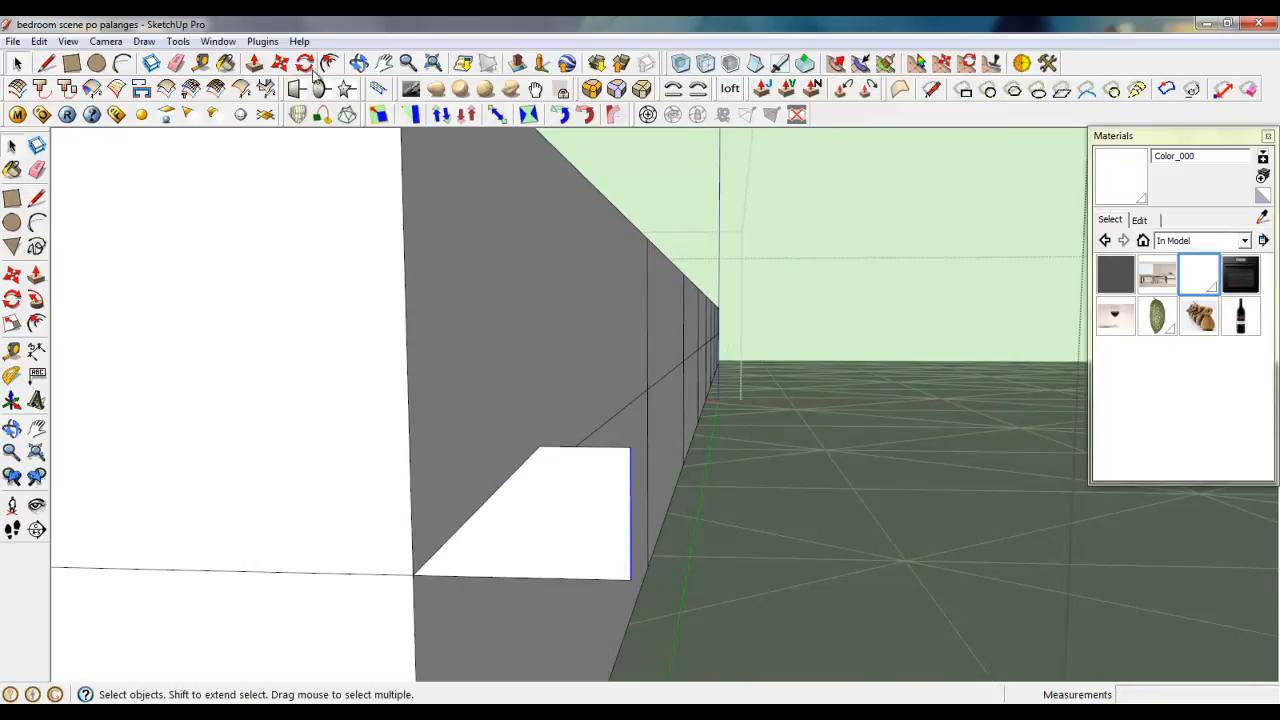
left_click(280, 63)
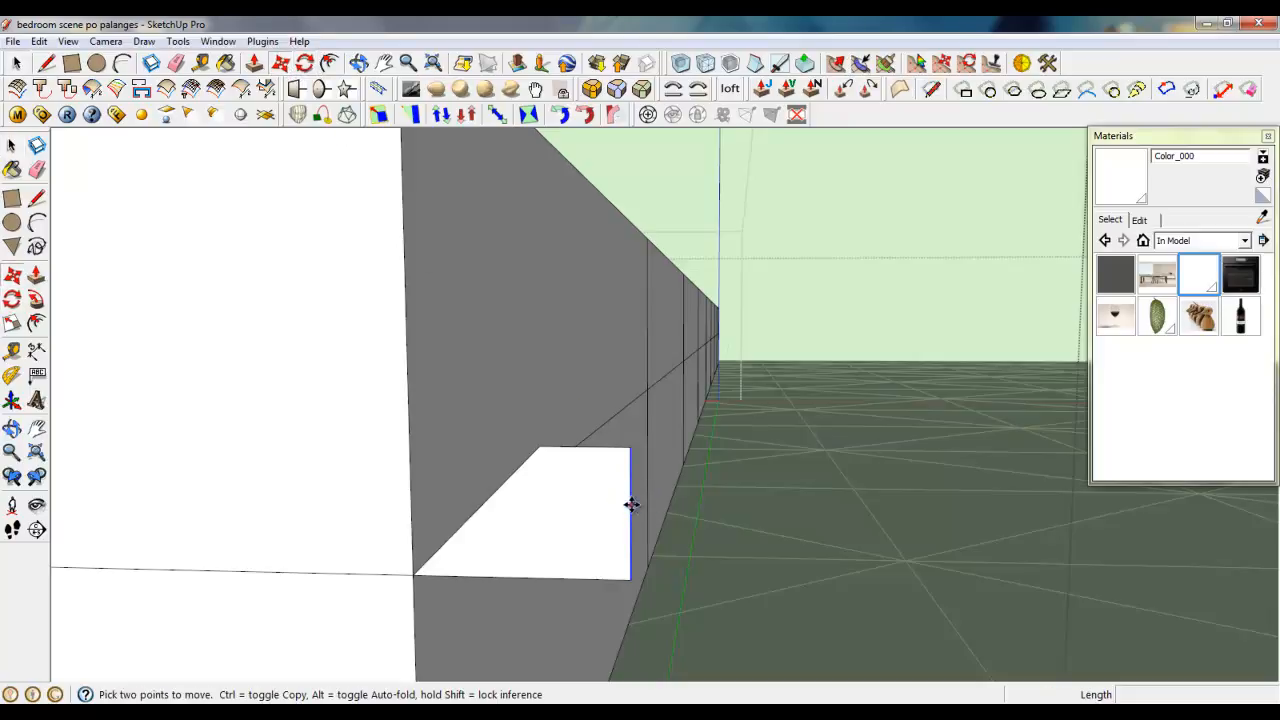
left_click_drag(631, 505, 631, 566)
middle_click_drag(566, 471, 200, 303)
- Select all the mid-height edge segments along the pillow block's long side beside the small profile
left_click(17, 64)
scroll(554, 427, "down", 3)
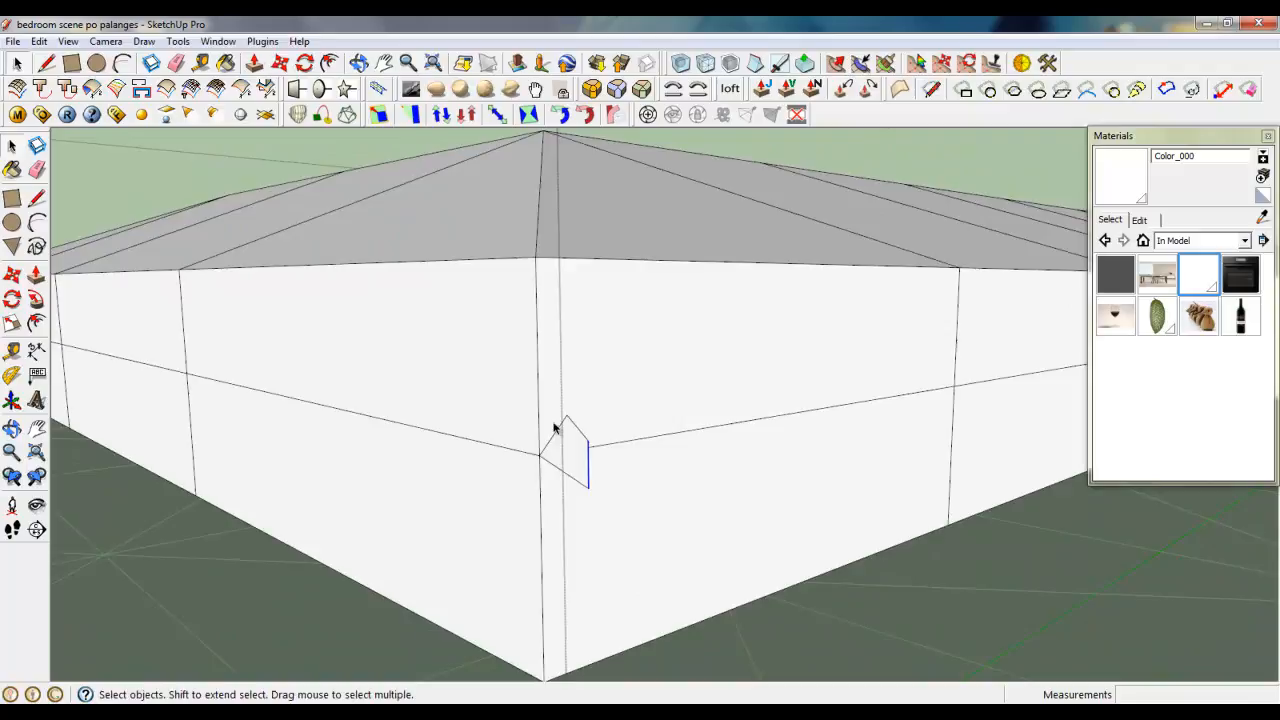
left_click(594, 456)
middle_click_drag(620, 449, 401, 440)
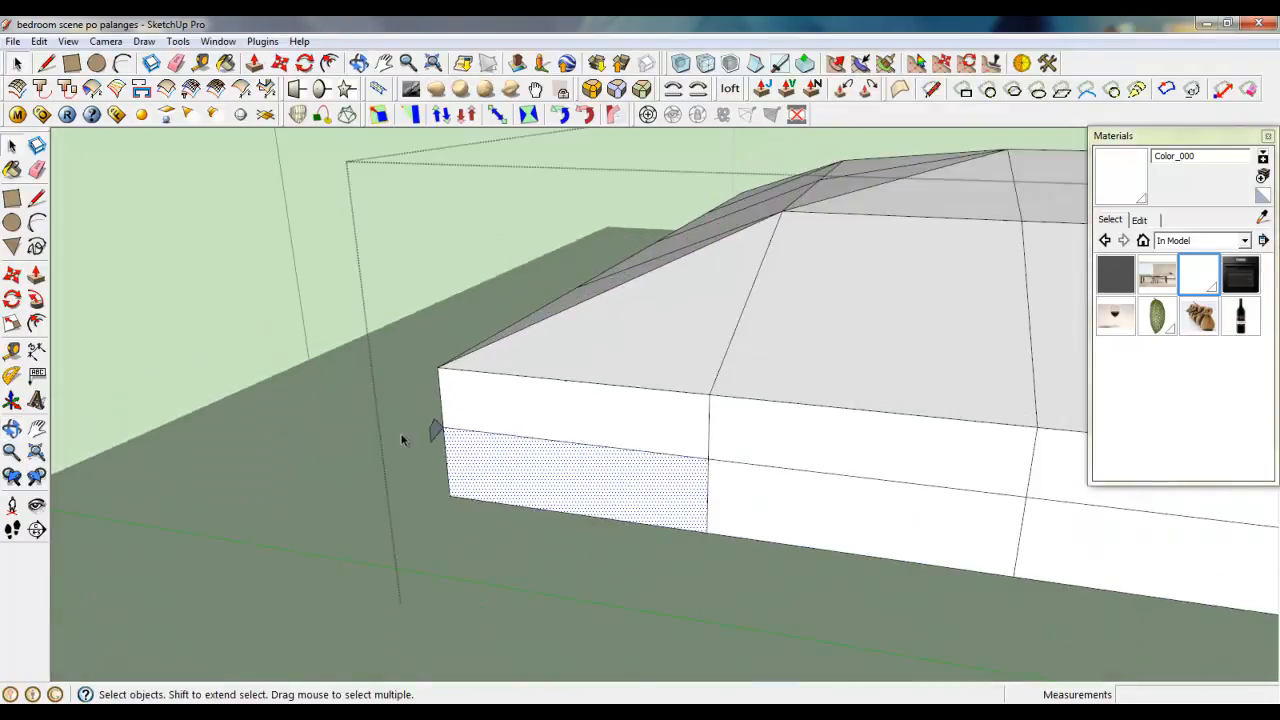
left_click(583, 447)
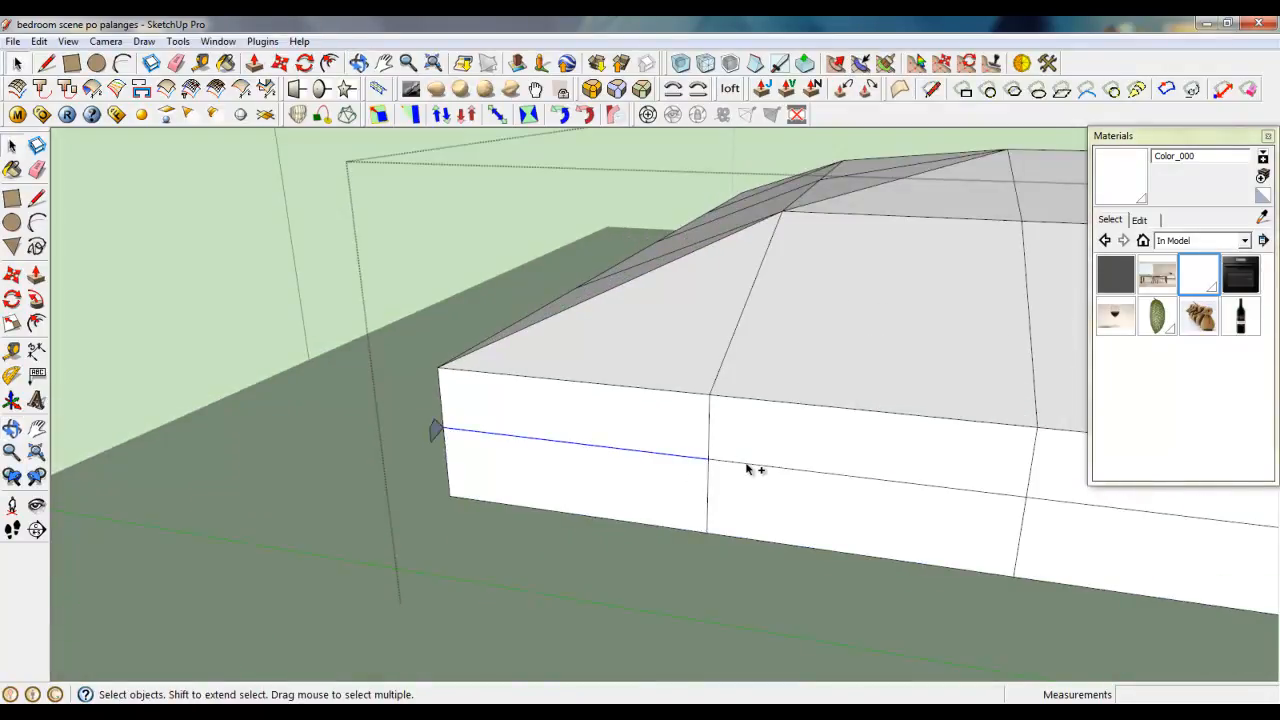
middle_click_drag(754, 469, 809, 512)
left_click(816, 497, "ctrl")
scroll(424, 518, "down", 3)
scroll(1117, 584, "up", 3)
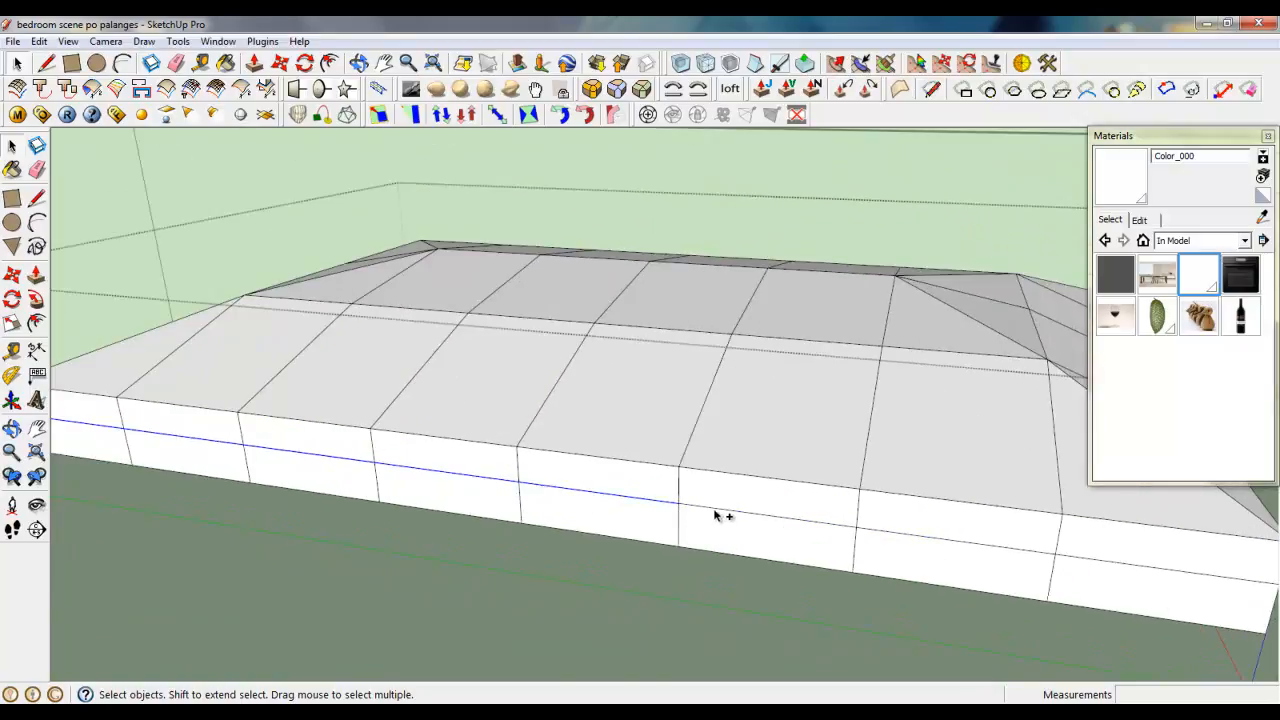
scroll(948, 545, "down", 3)
scroll(773, 538, "up", 3)
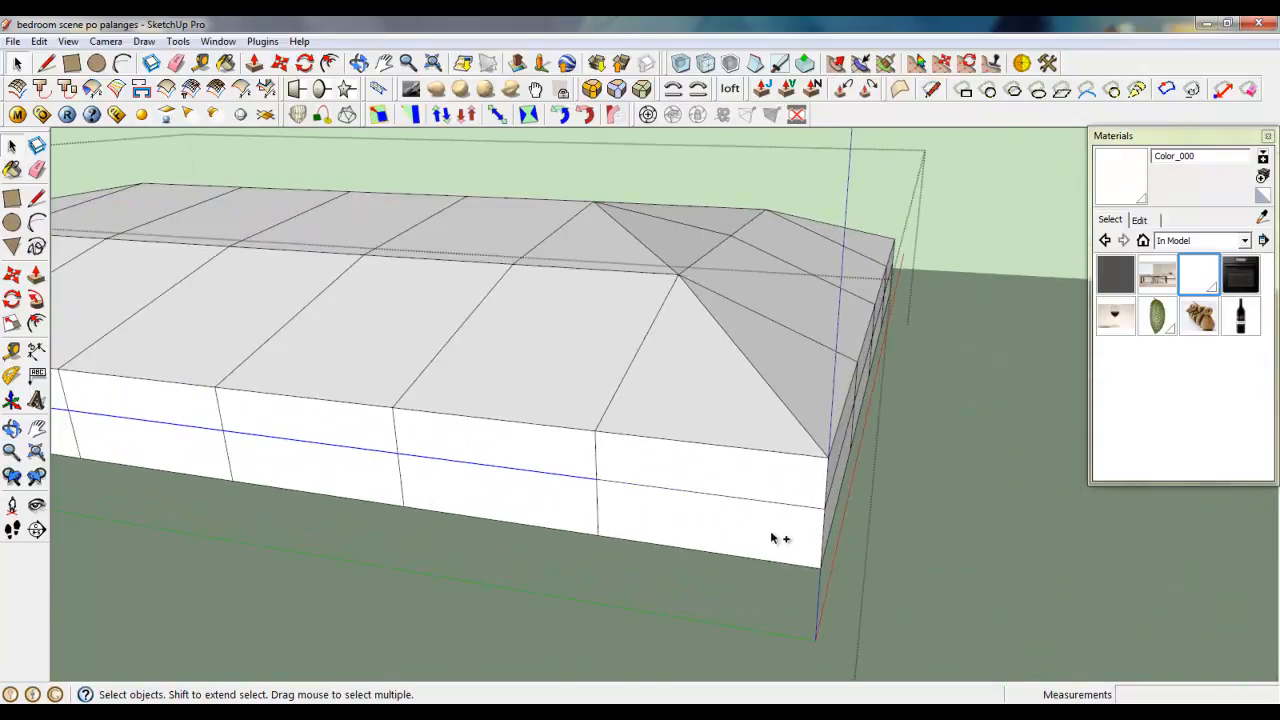
left_click(787, 503, "ctrl")
- Add the mid-height edge segments of the short side farthest from the profile to the selection
middle_click_drag(787, 505, 610, 469)
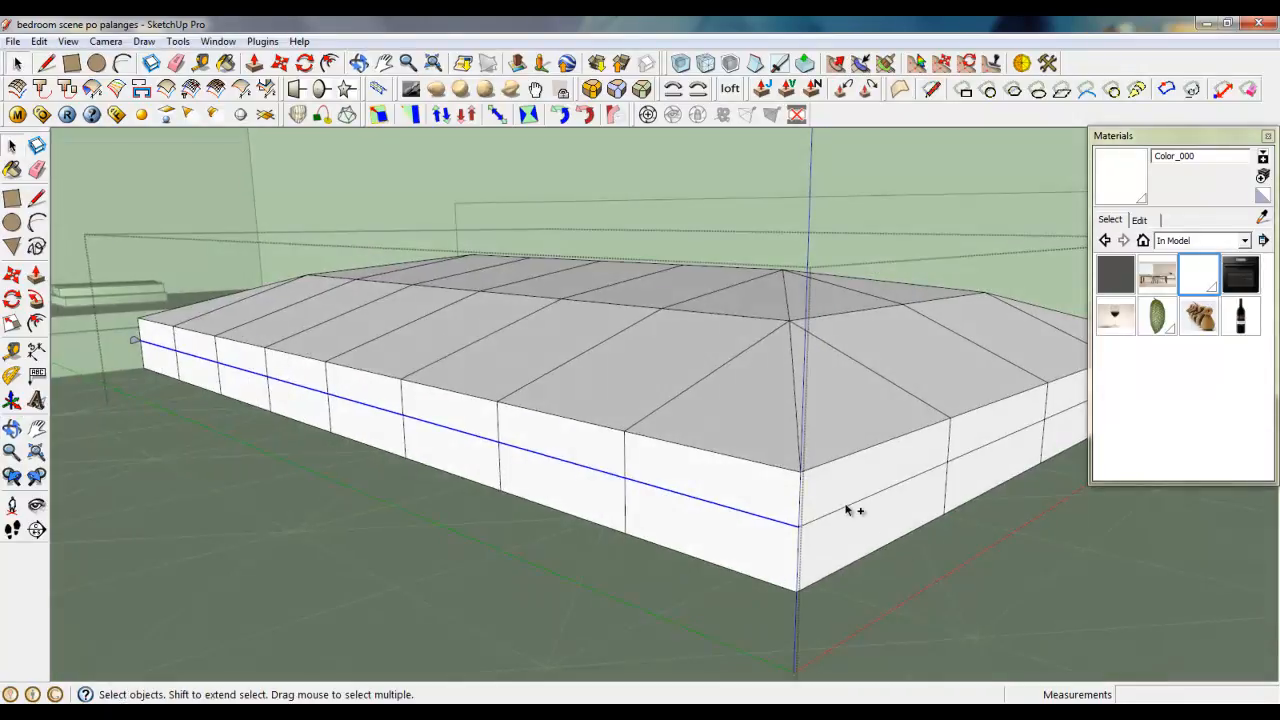
scroll(846, 510, "down", 3)
scroll(775, 497, "up", 4)
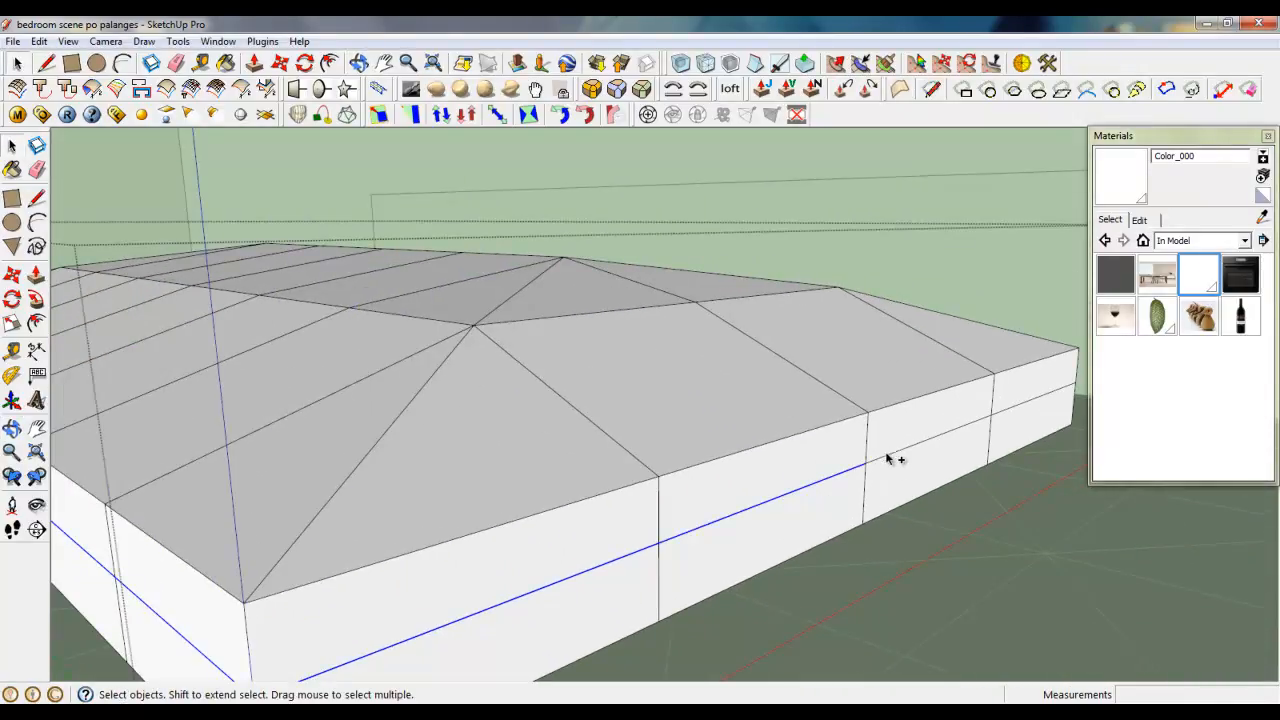
scroll(860, 500, "down", 3)
scroll(957, 397, "up", 4)
middle_click_drag(957, 397, 830, 502)
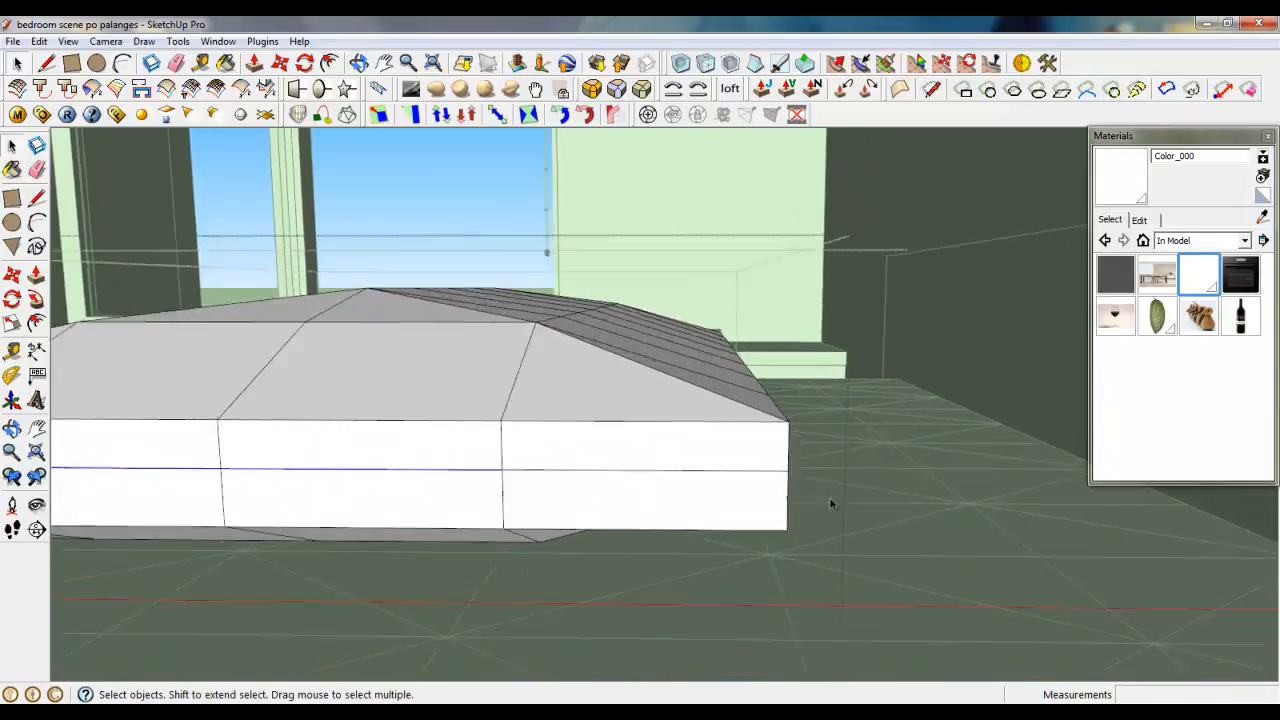
scroll(680, 434, "up", 3)
middle_click_drag(703, 457, 596, 448)
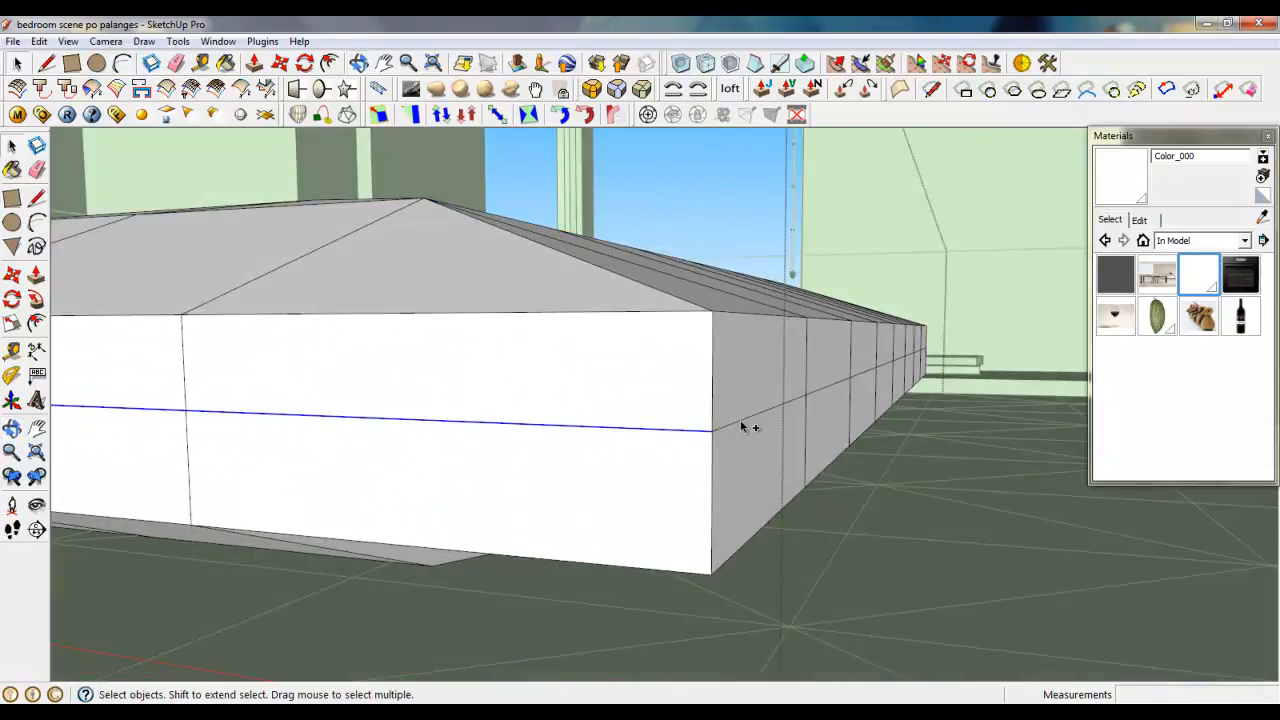
- Add the mid-height edge segments along the opposite long side to the selection
left_click(831, 384, "ctrl")
left_click(831, 375, "shift")
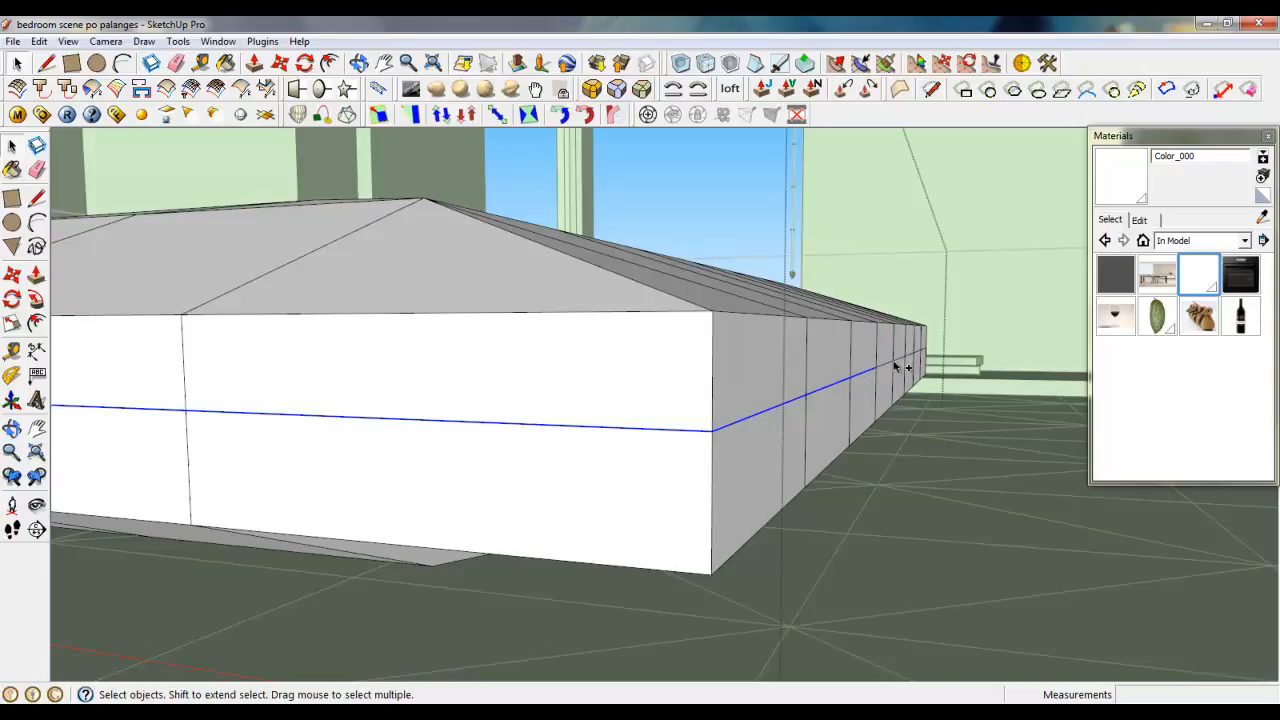
middle_click_drag(894, 377, 804, 446)
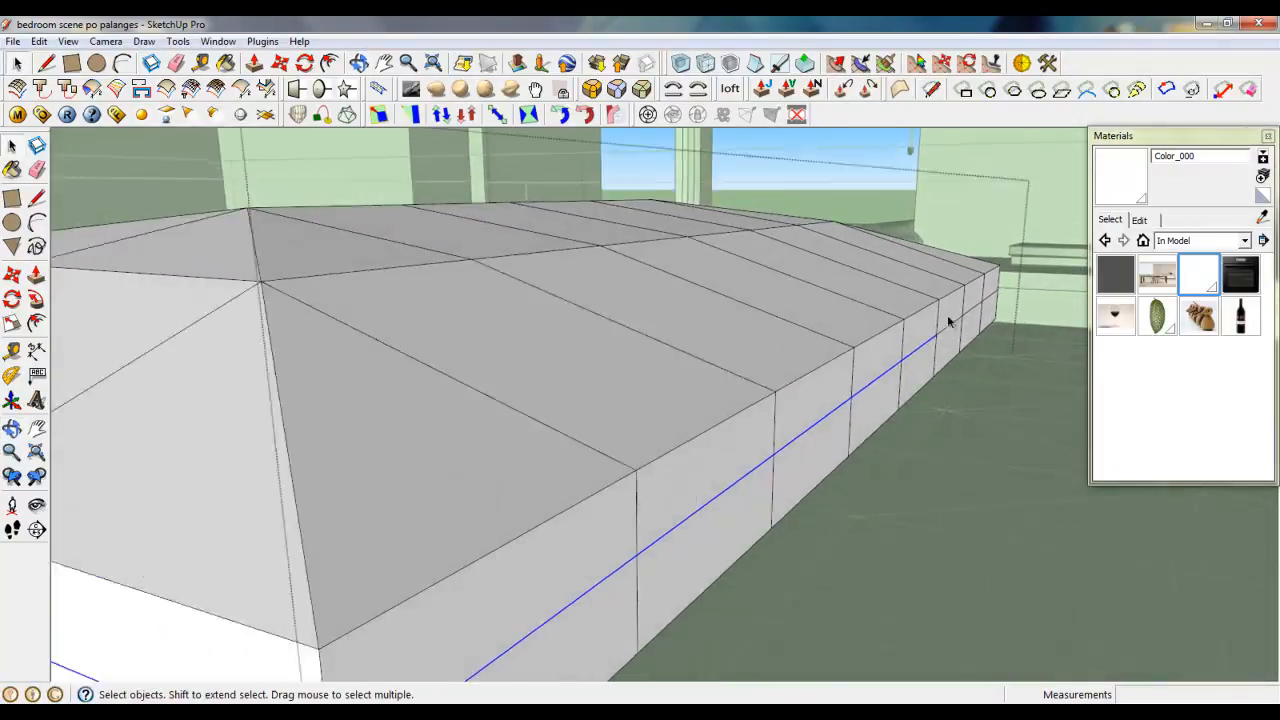
scroll(949, 322, "up", 3)
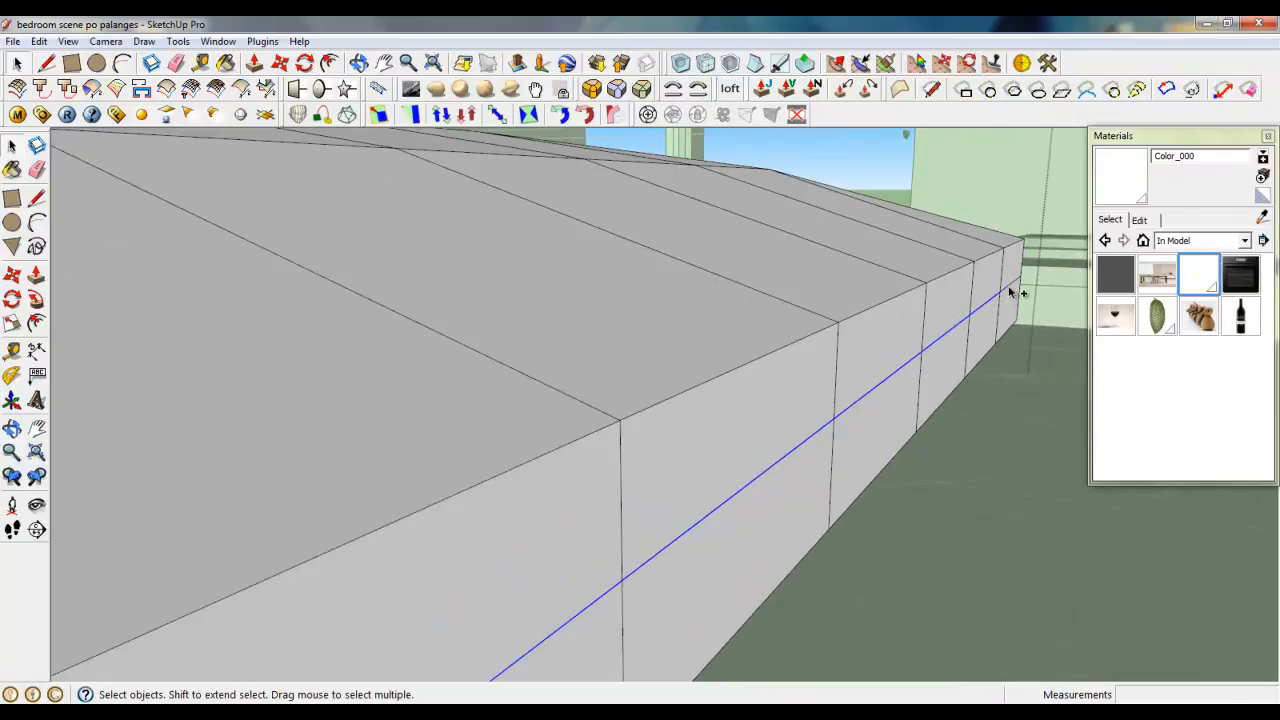
scroll(1012, 291, "down", 5)
middle_click_drag(1012, 291, 938, 427)
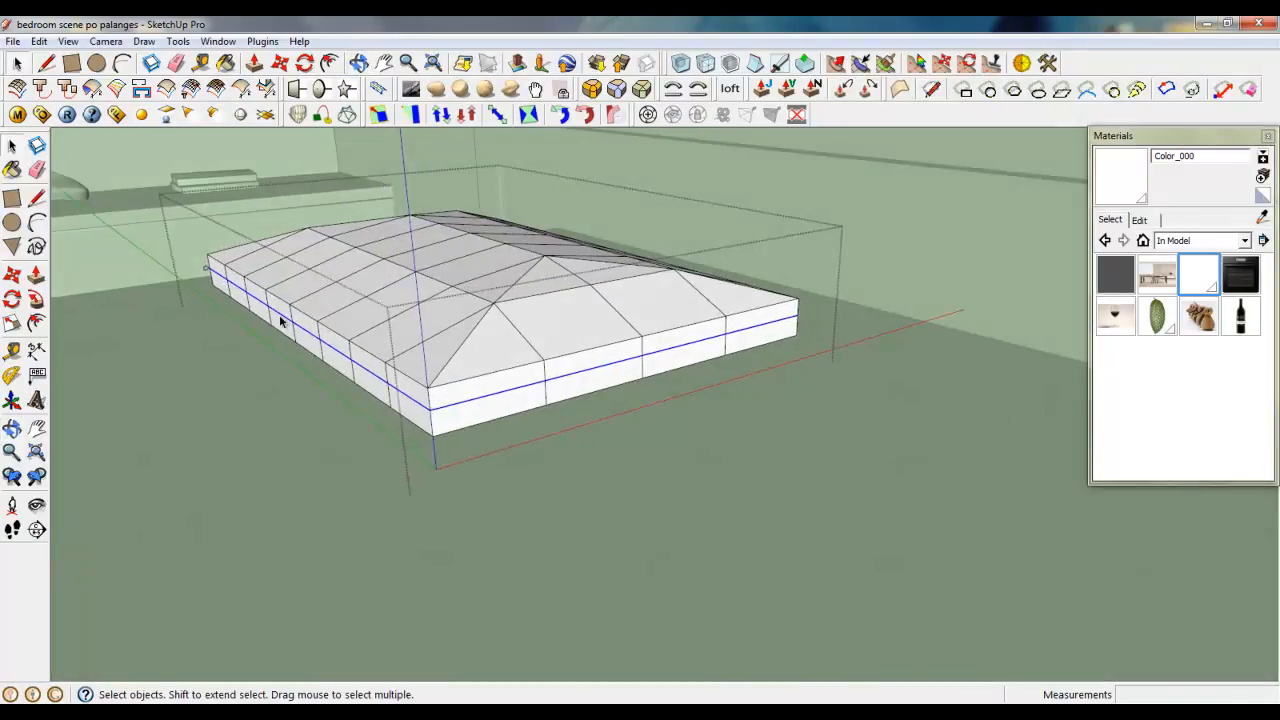
- Complete the mid-height edge loop by adding the segments of the short side nearest the profile
middle_click_drag(282, 321, 613, 315)
scroll(614, 318, "down", 4)
scroll(220, 397, "up", 6)
middle_click_drag(386, 431, 650, 386)
scroll(648, 387, "up", 2)
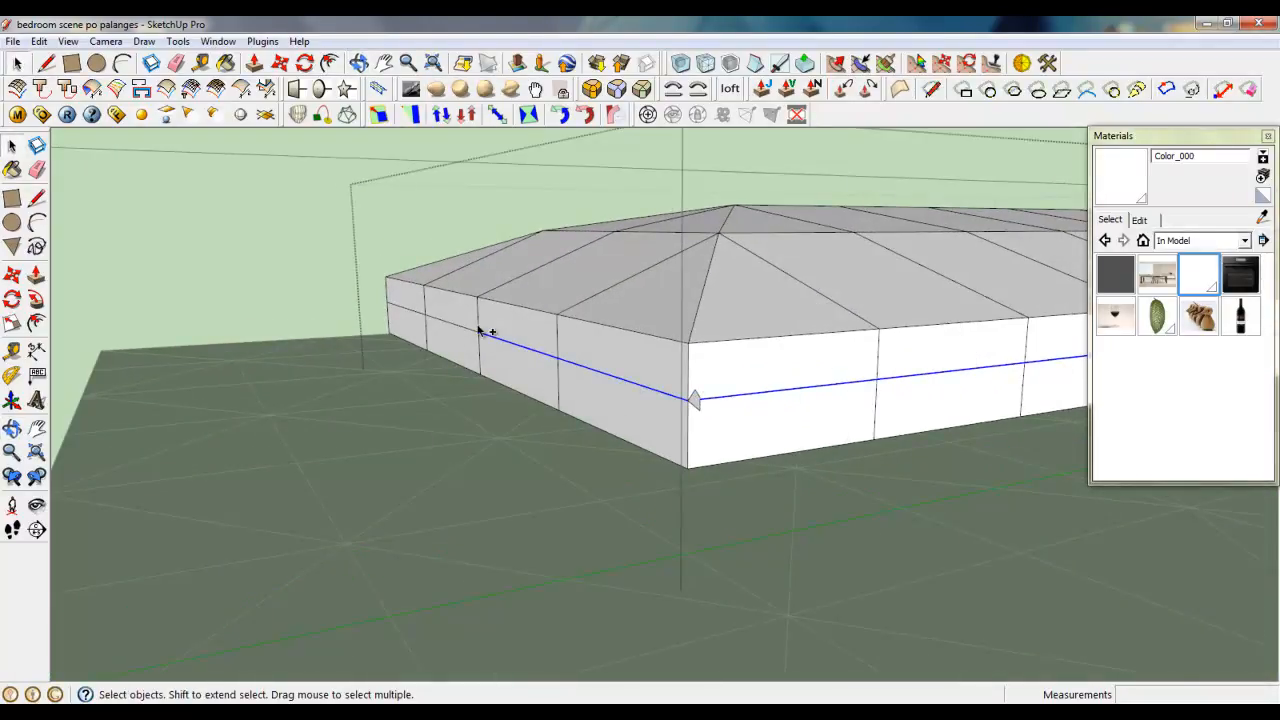
middle_click_drag(397, 315, 293, 470)
scroll(293, 470, "down", 3)
scroll(585, 435, "up", 2)
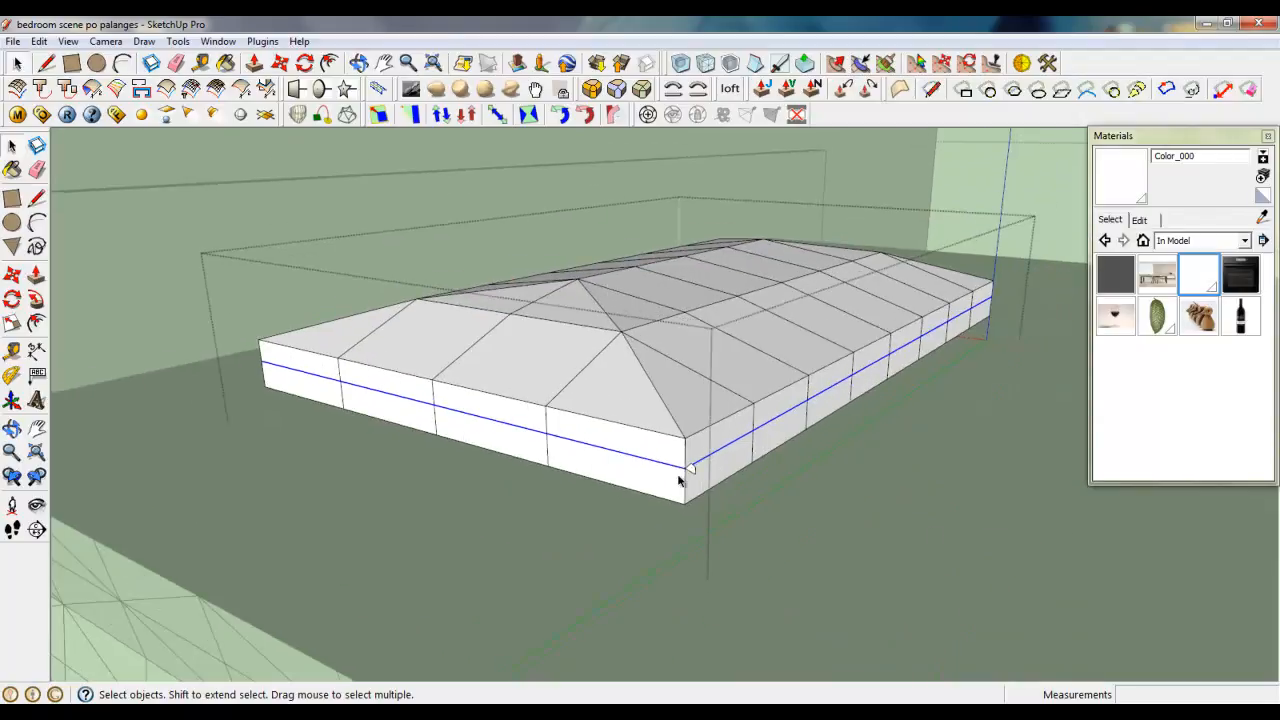
- Sweep the small corner profile around the selected edge loop with Follow Me to form the piping
scroll(678, 481, "up", 3)
scroll(665, 480, "down", 2)
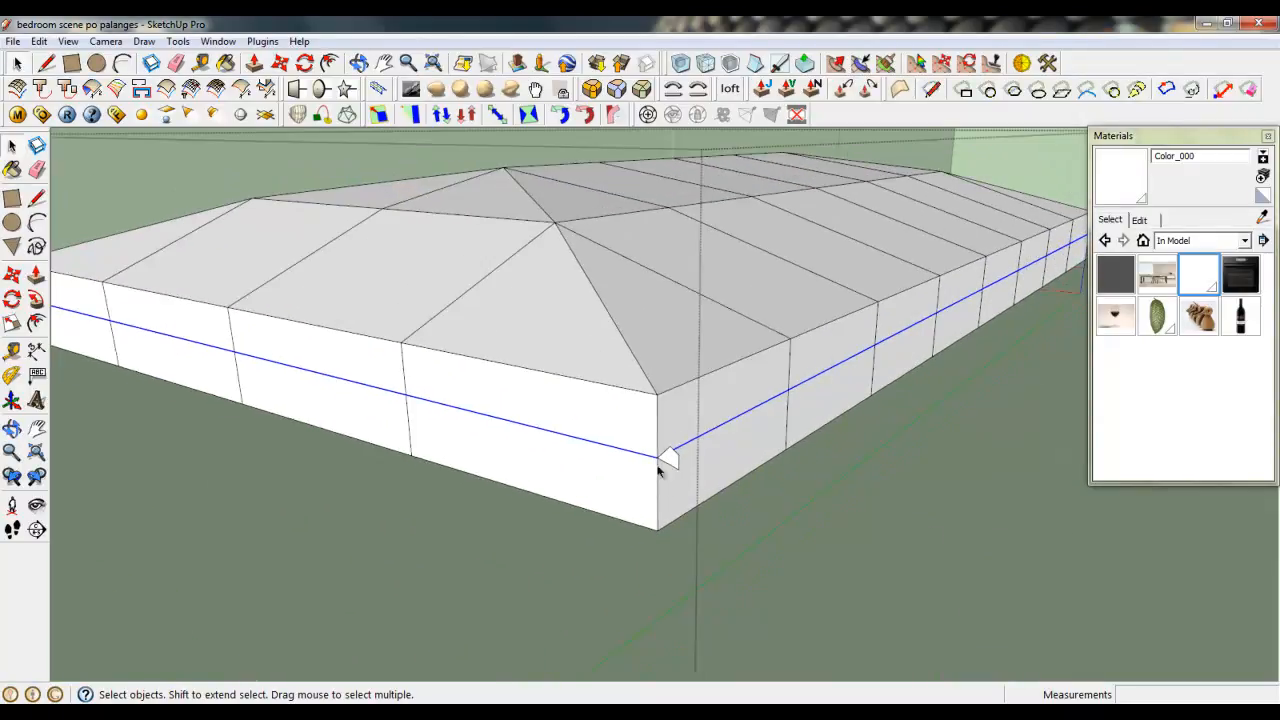
scroll(660, 470, "up", 1)
middle_click_drag(292, 485, 275, 430)
left_click(37, 302)
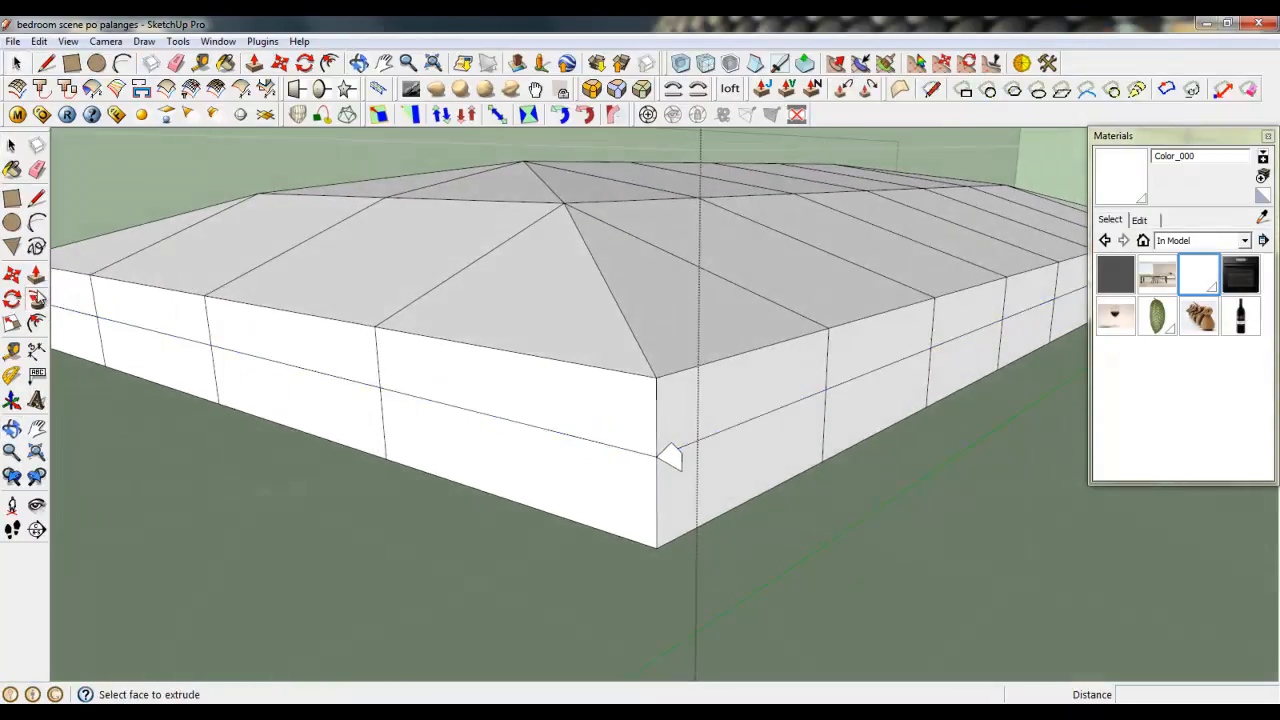
left_click(675, 459)
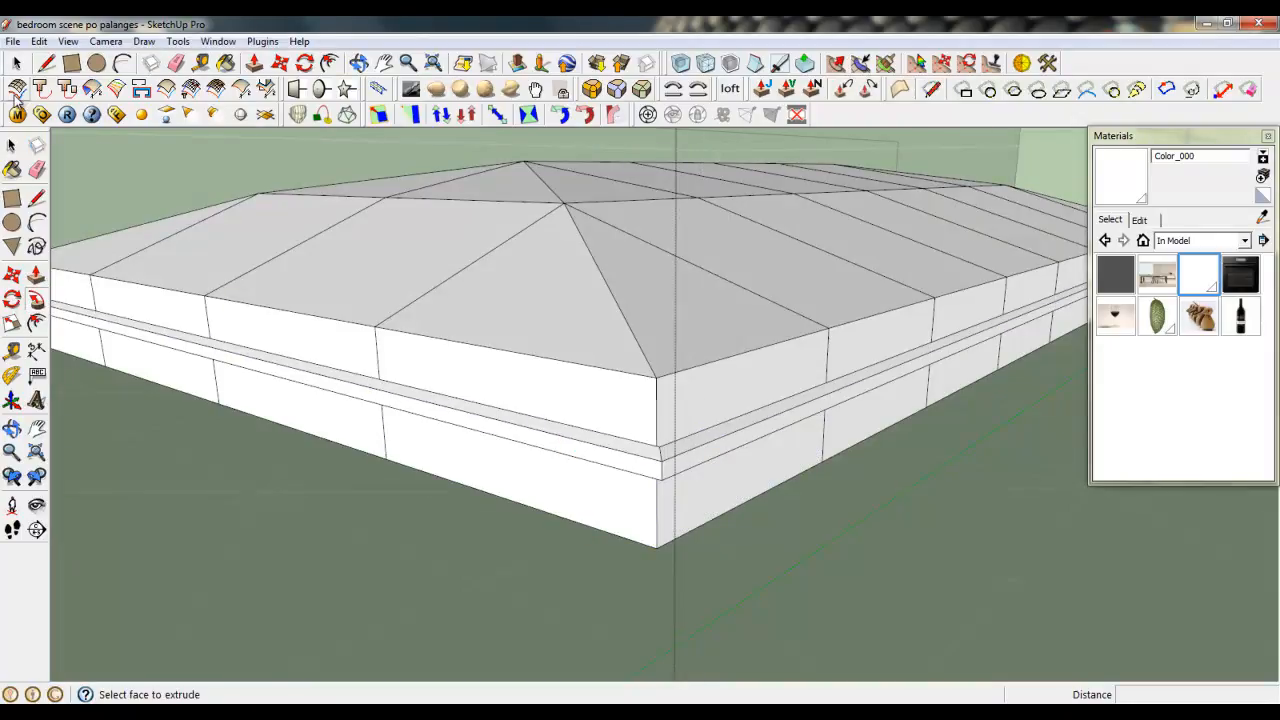
- Select all the pillow's connected faces and edges, piping included, and subdivide them
key("space")
scroll(627, 636, "down", 3)
middle_click_drag(627, 636, 569, 580)
left_click(642, 483)
double_click(642, 483)
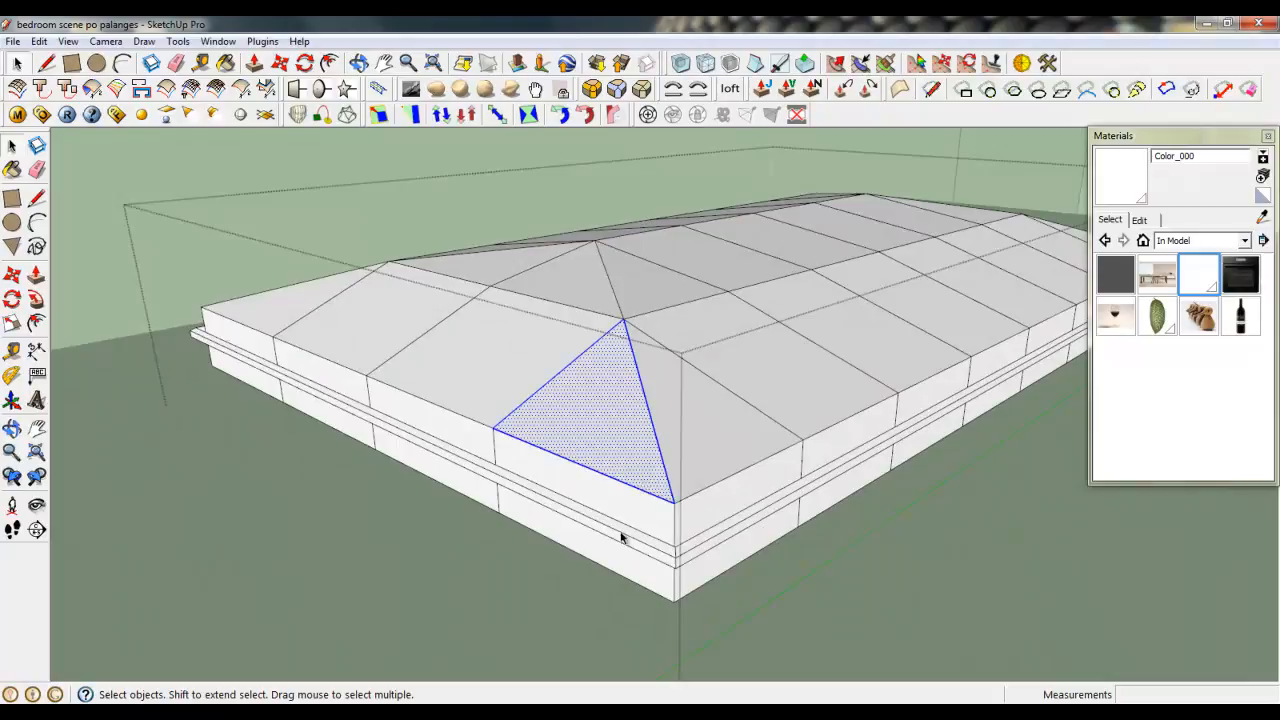
scroll(551, 491, "down", 3)
scroll(634, 506, "up", 2)
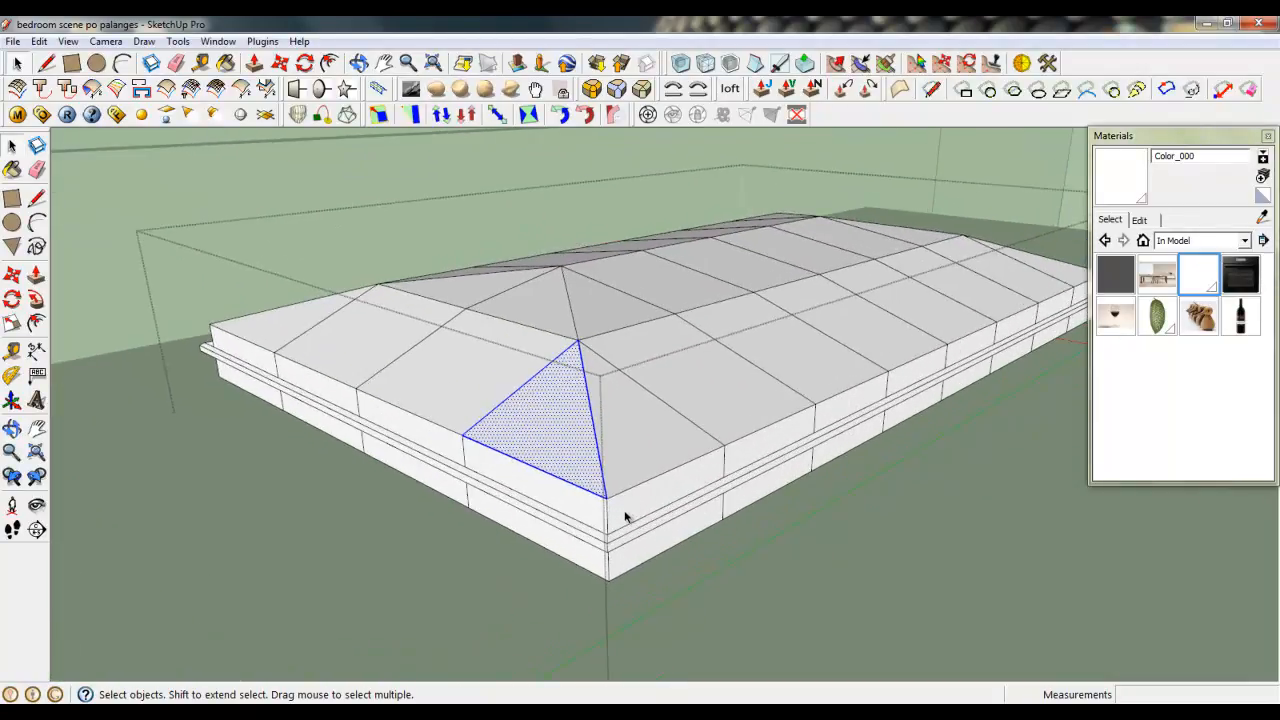
middle_click_drag(620, 517, 729, 500)
scroll(591, 506, "down", 3)
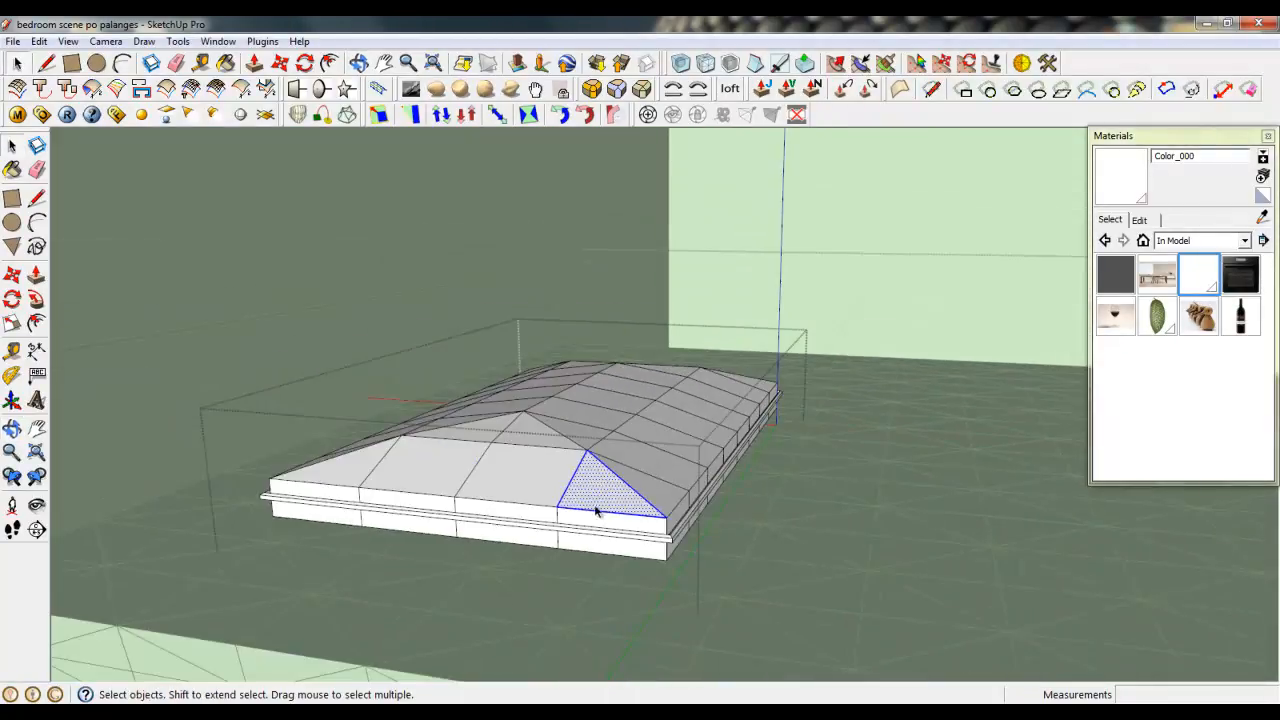
triple_click(588, 508)
left_click(708, 64)
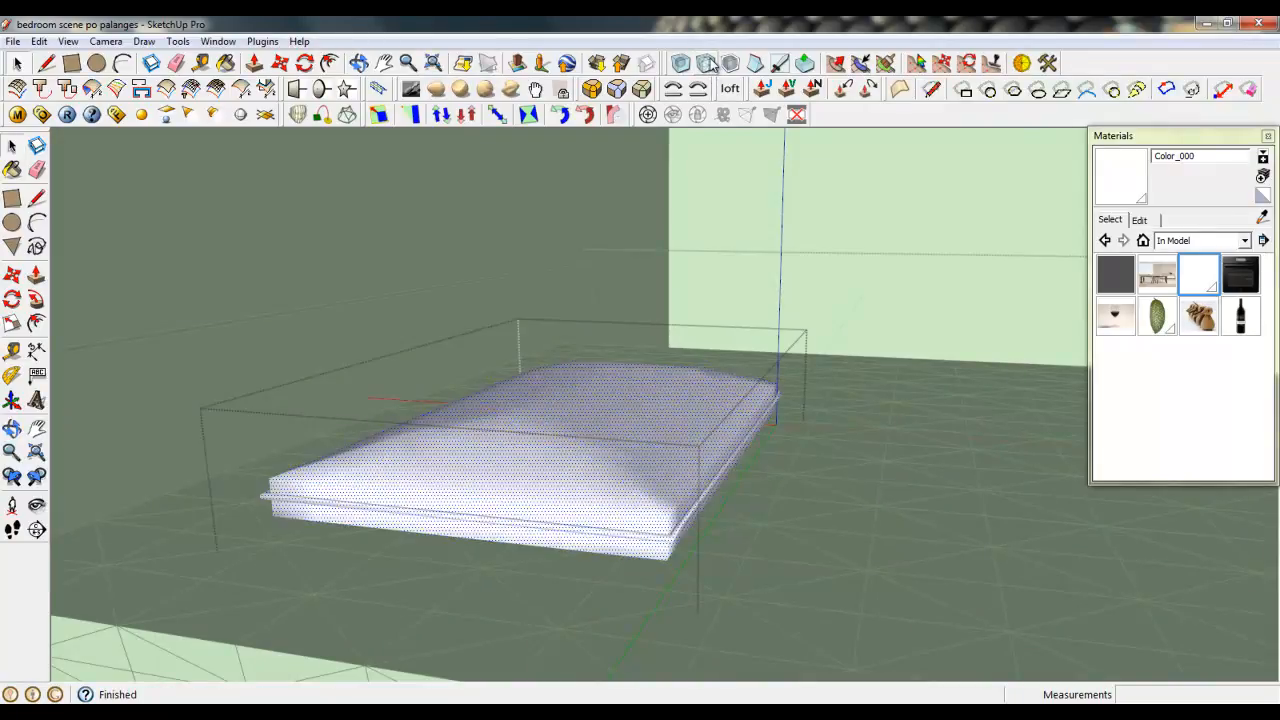
- Select the whole subdivided pillow and apply Subdivide and Smooth with 2 iterations
left_click(636, 443)
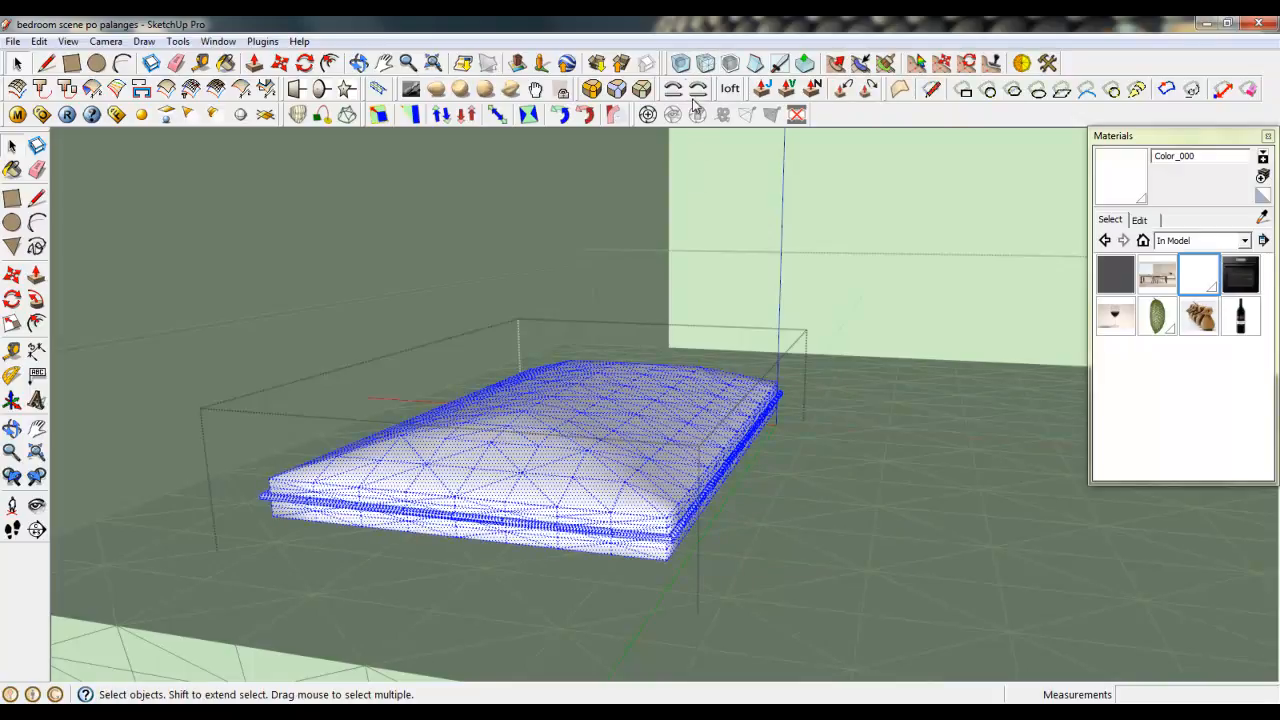
left_click(681, 63)
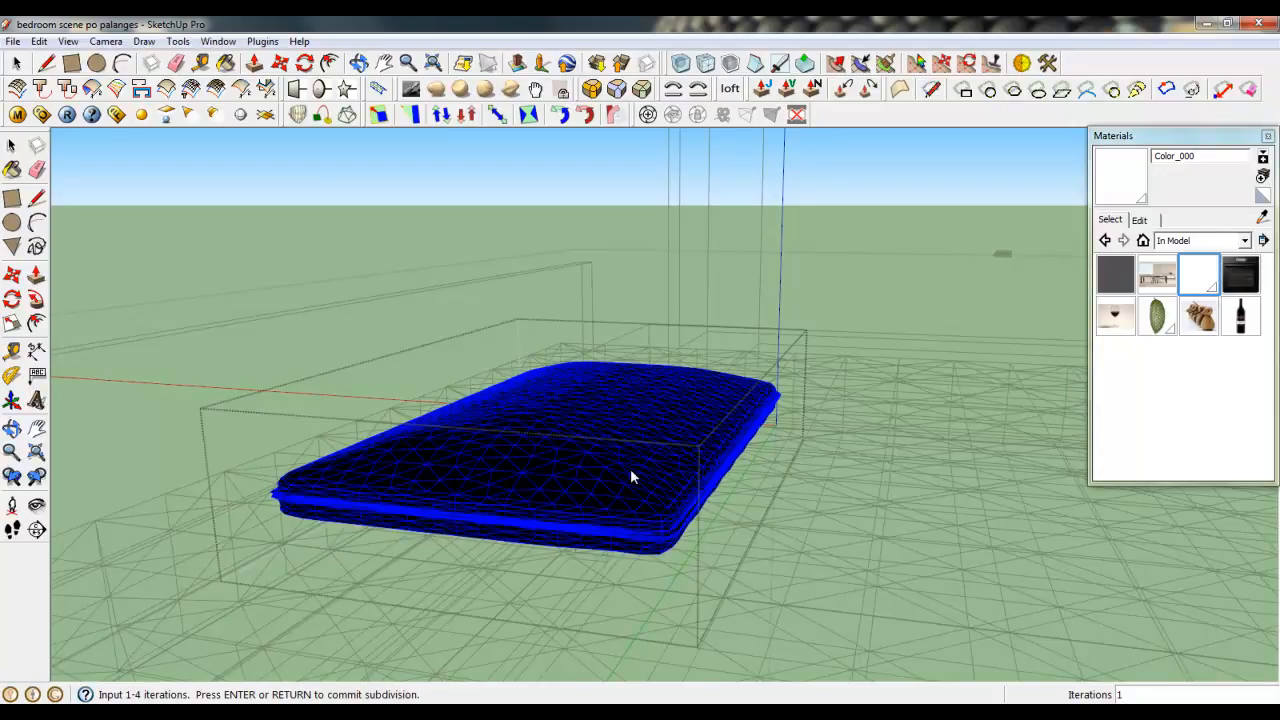
key("Return")
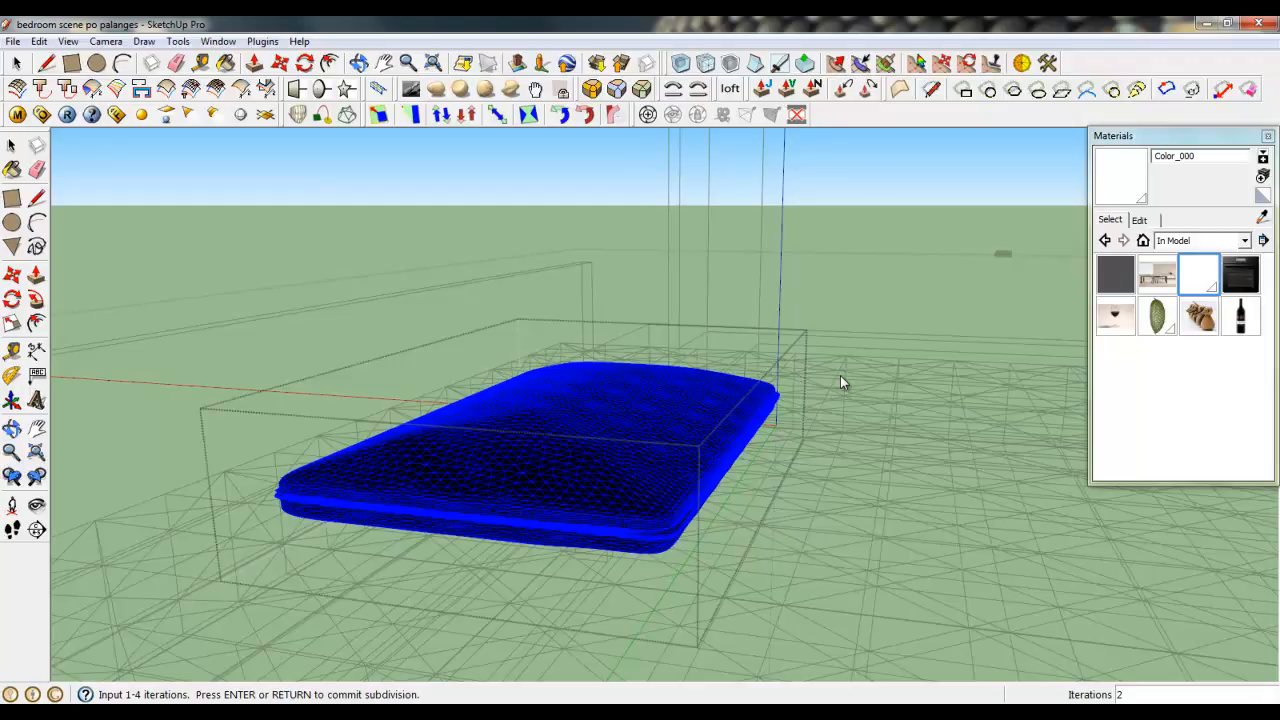
key("Return")
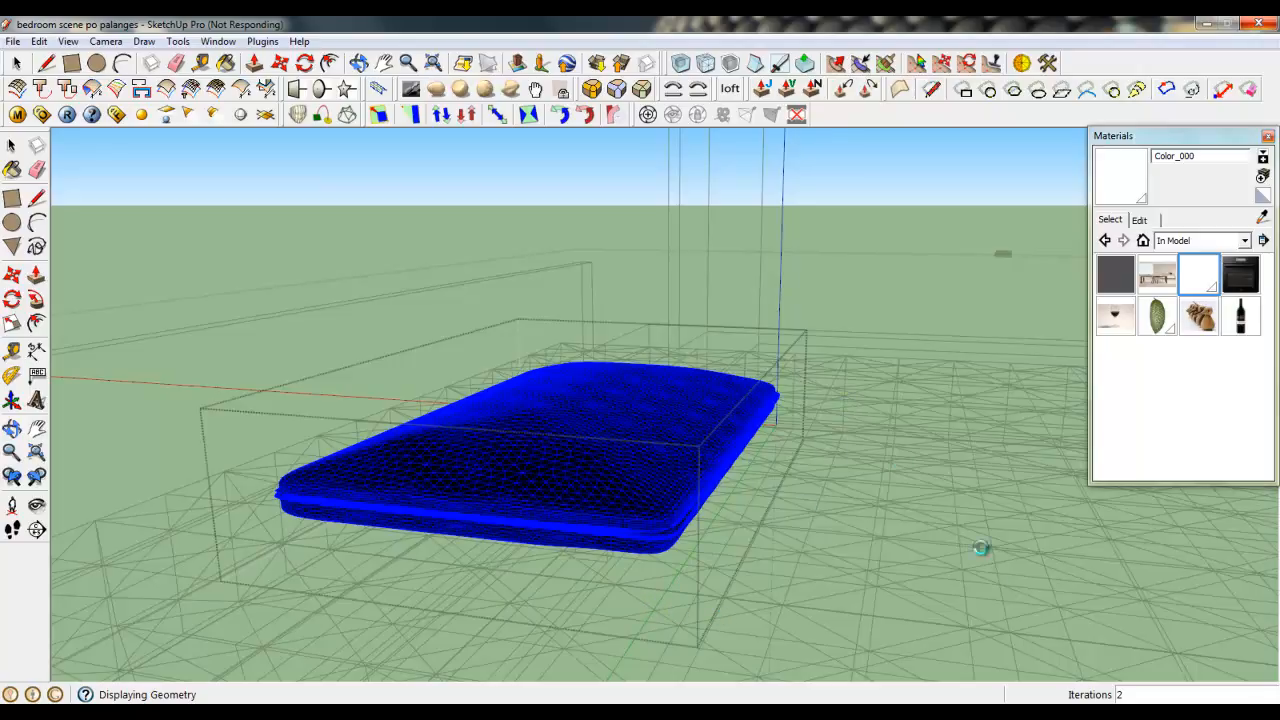
left_click(310, 714)
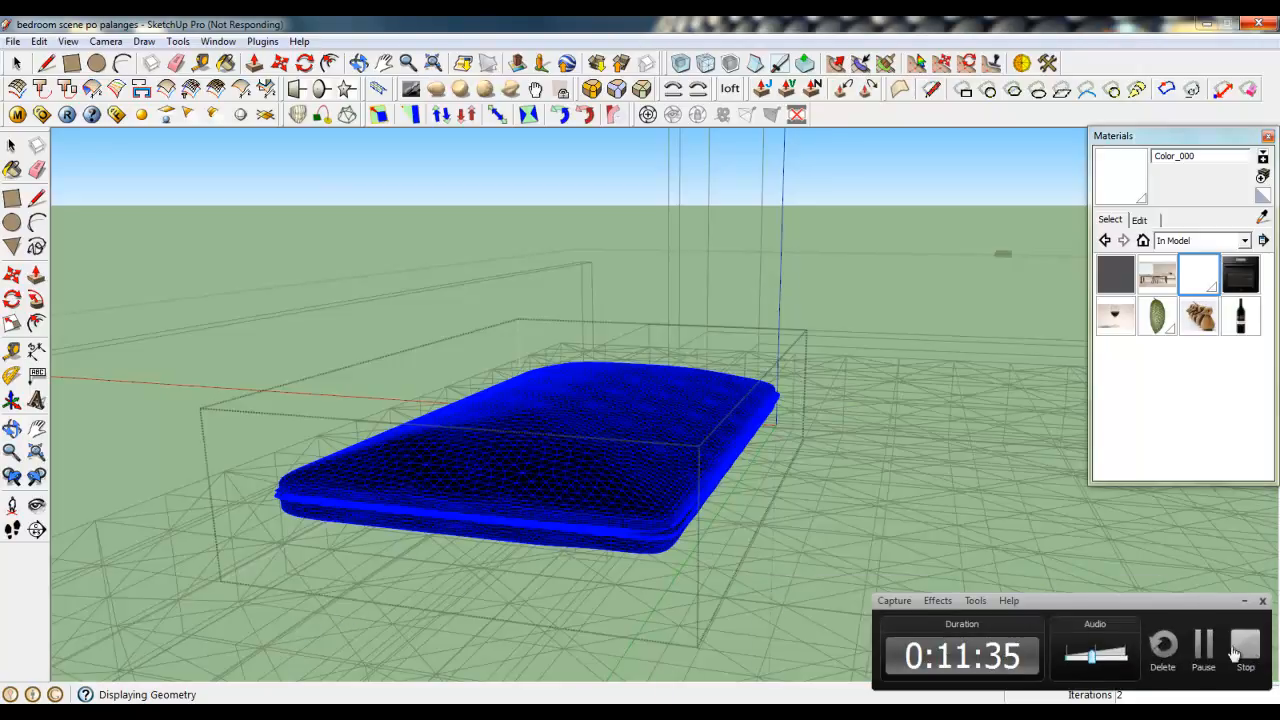
left_click(1204, 664)
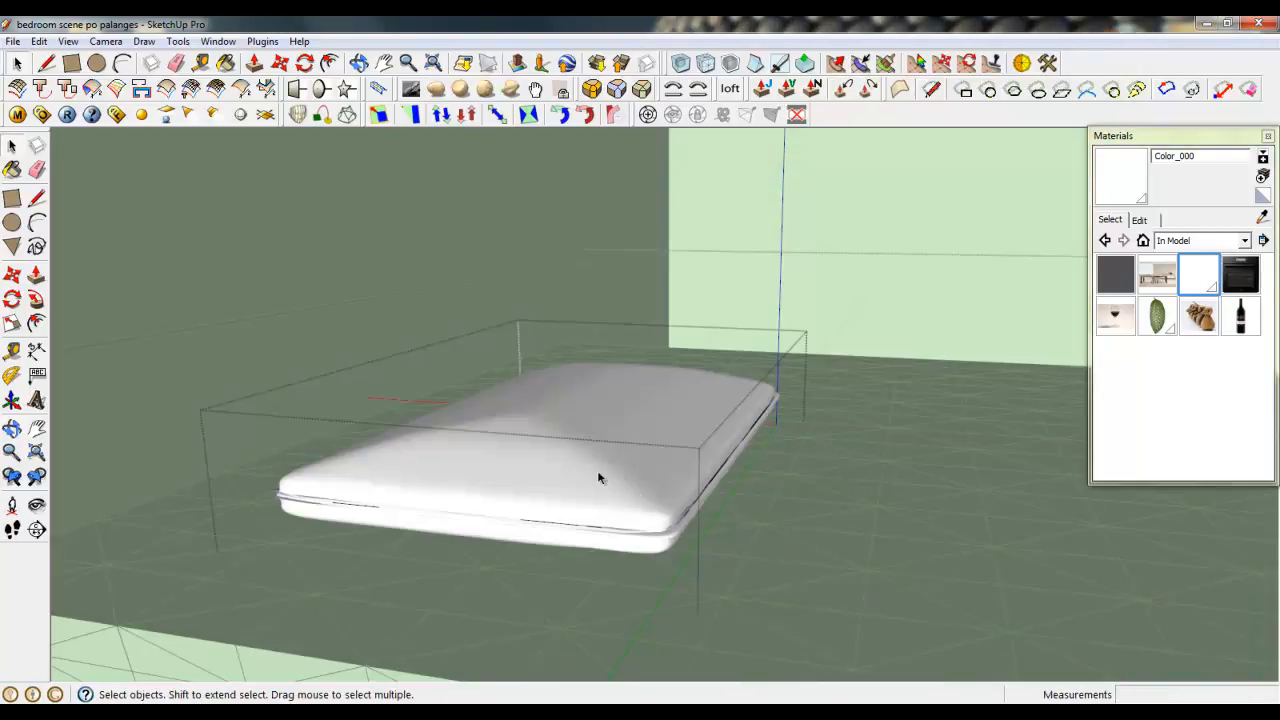
- Check the pillow's piping and lower surface as separate selections, and leave the smoothed top surface selected
middle_click_drag(600, 478, 455, 520)
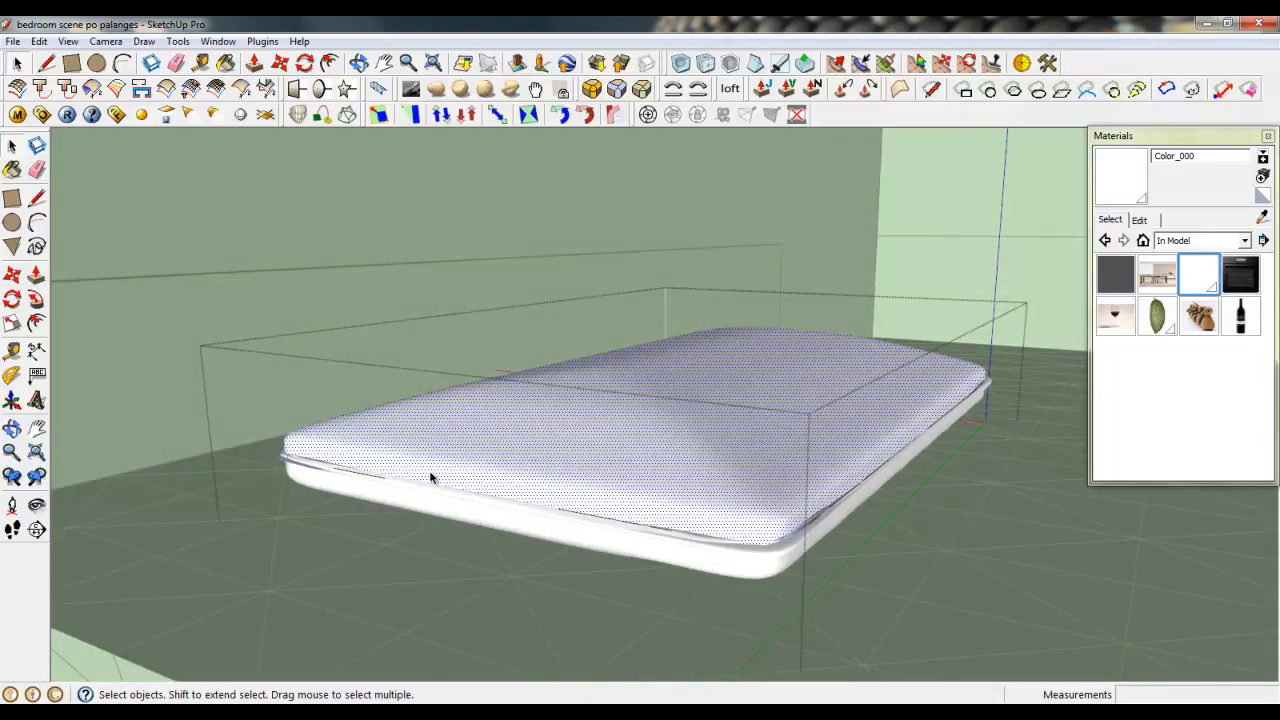
scroll(440, 480, "down", 3)
scroll(628, 538, "up", 4)
middle_click_drag(654, 550, 714, 420)
left_click(702, 505)
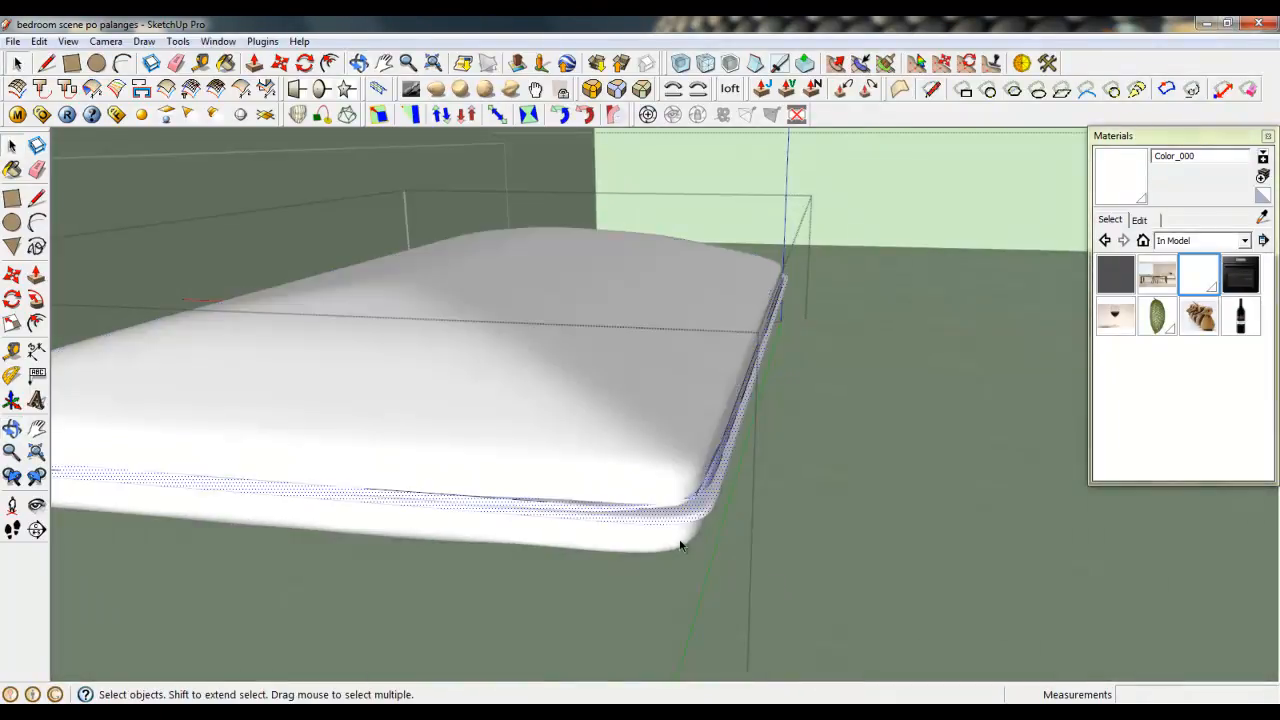
left_click(680, 538)
left_click(692, 443)
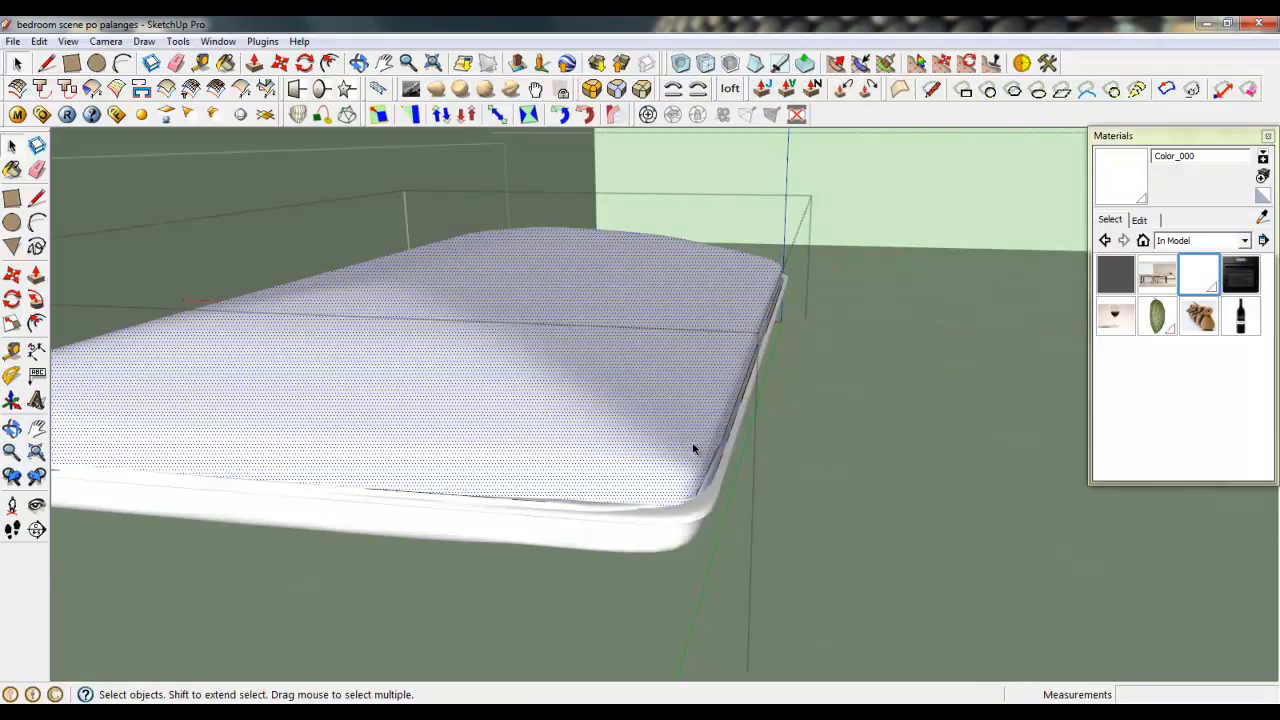
- Set up the sculpting brush for the top surface with a 250 mm radius and 25% strength
left_click(411, 89)
type("250,0mm")
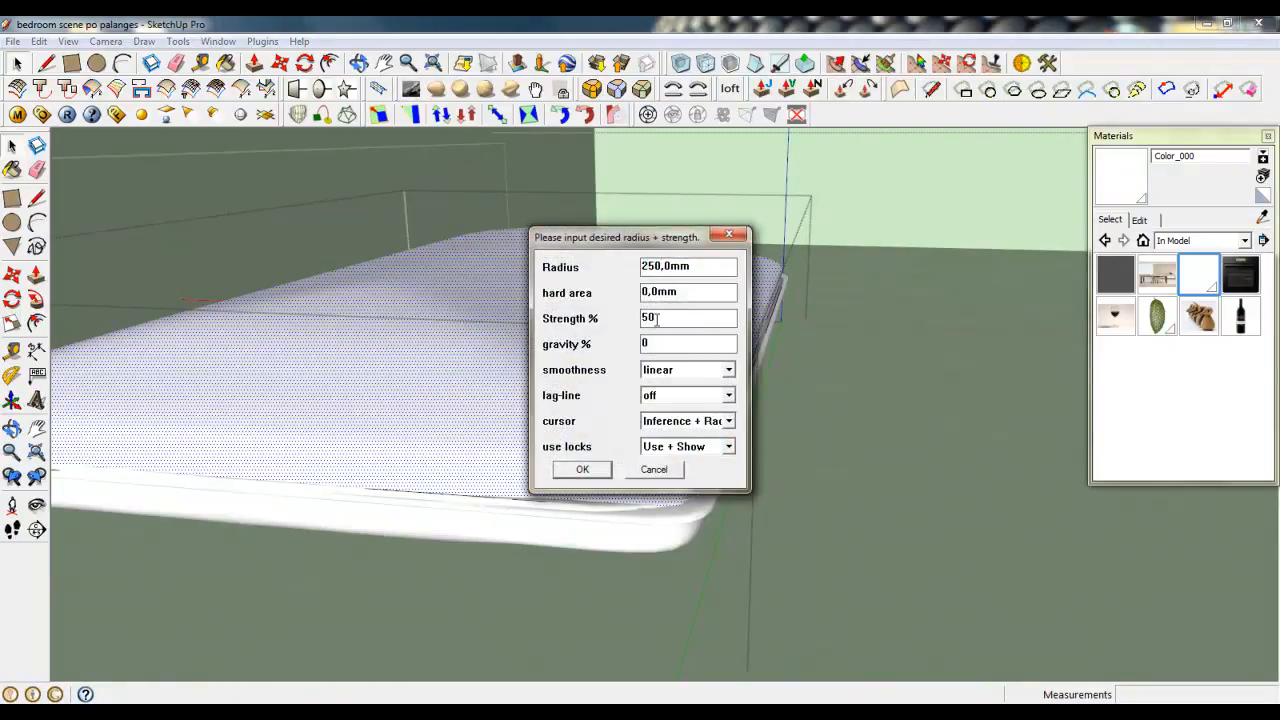
left_click_drag(658, 319, 616, 320)
type("25")
left_click(595, 471)
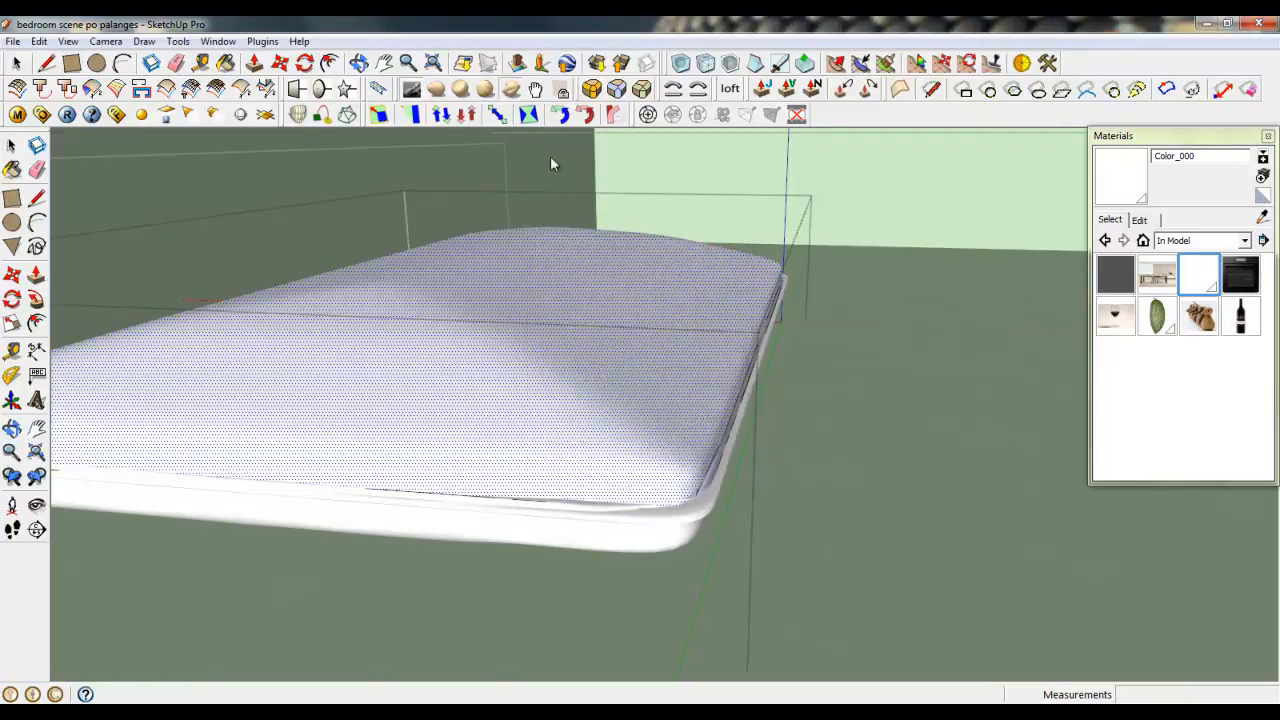
- Show the hidden geometry of the mesh and set the sculpting brush radius to 100 mm
left_click(68, 42)
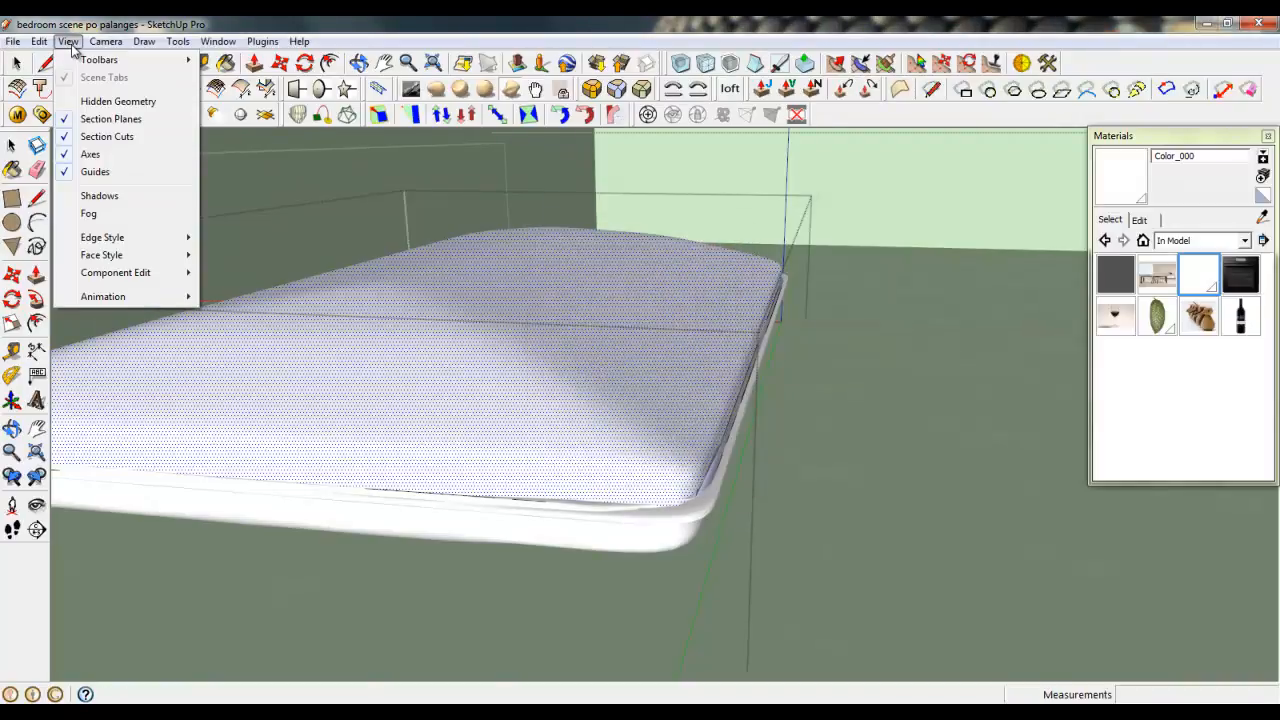
left_click(95, 101)
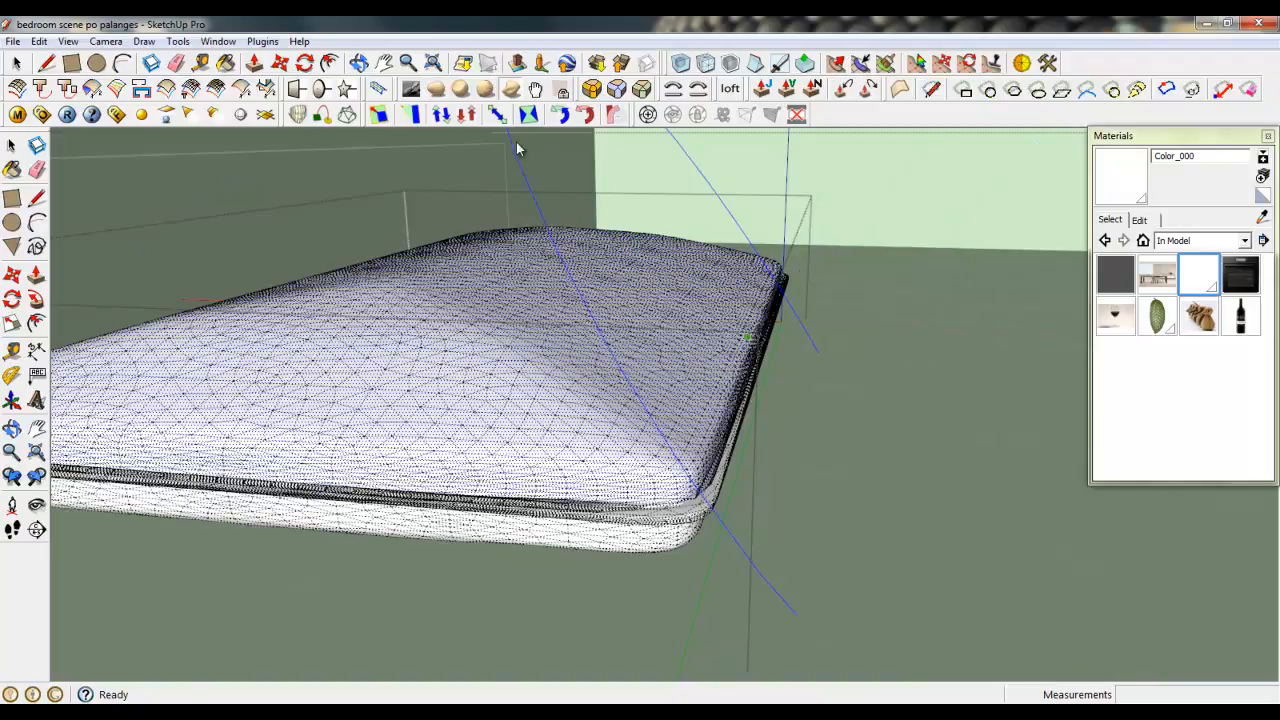
left_click(437, 118)
left_click_drag(661, 266, 619, 266)
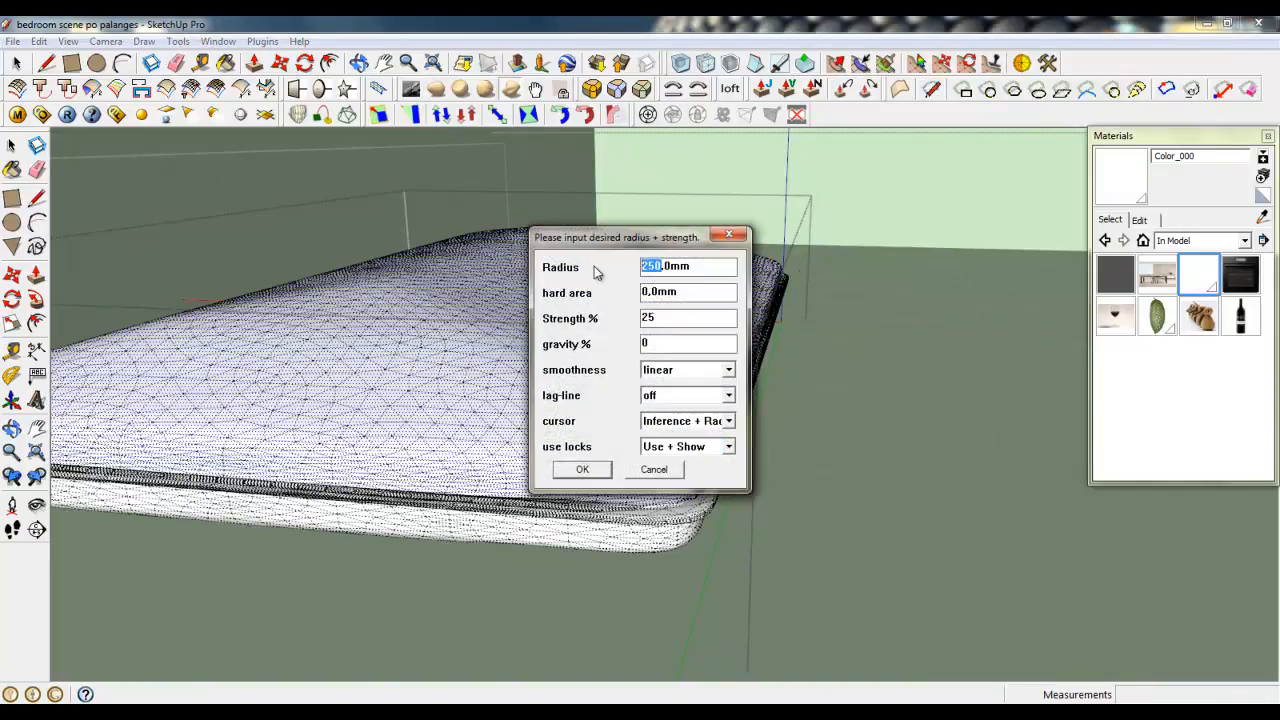
type("100")
left_click(584, 469)
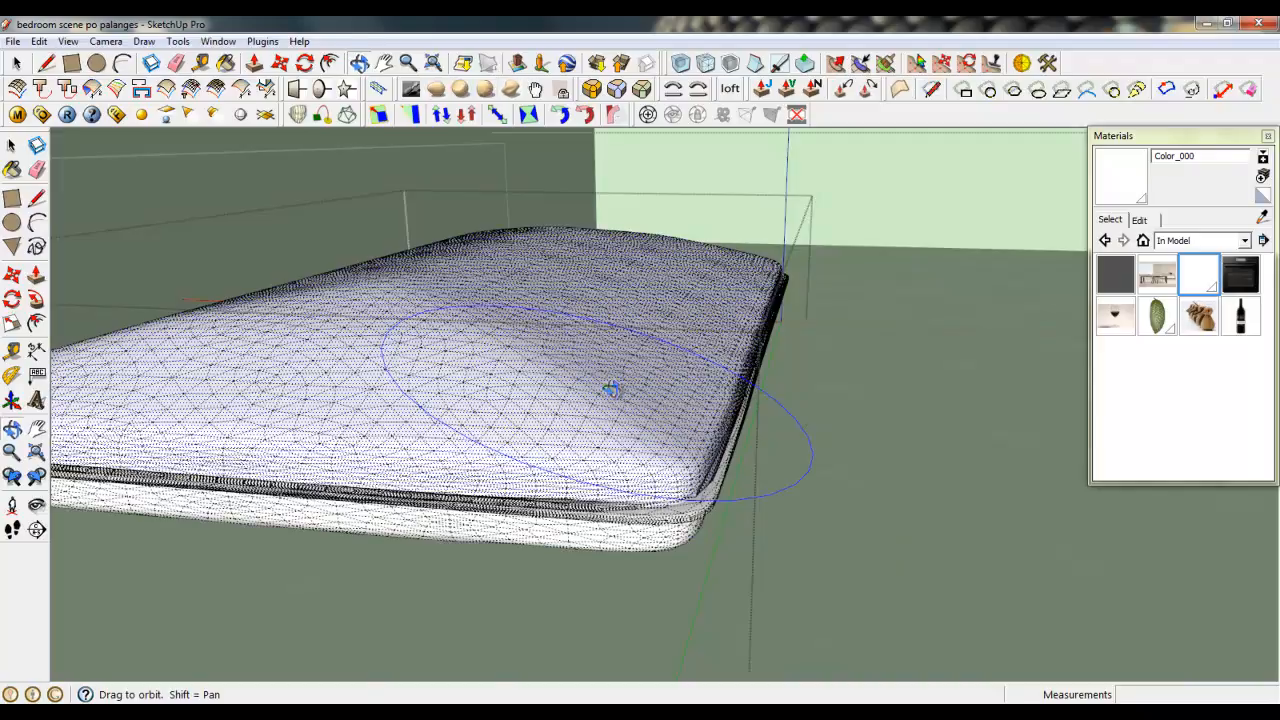
- Inspect the pillow's corner and long edge up close with the sculpting brush active
mouse_move(614, 386)
middle_mouse_down()
mouse_move(401, 289)
mouse_move(285, 283)
mouse_move(291, 417)
middle_mouse_up()
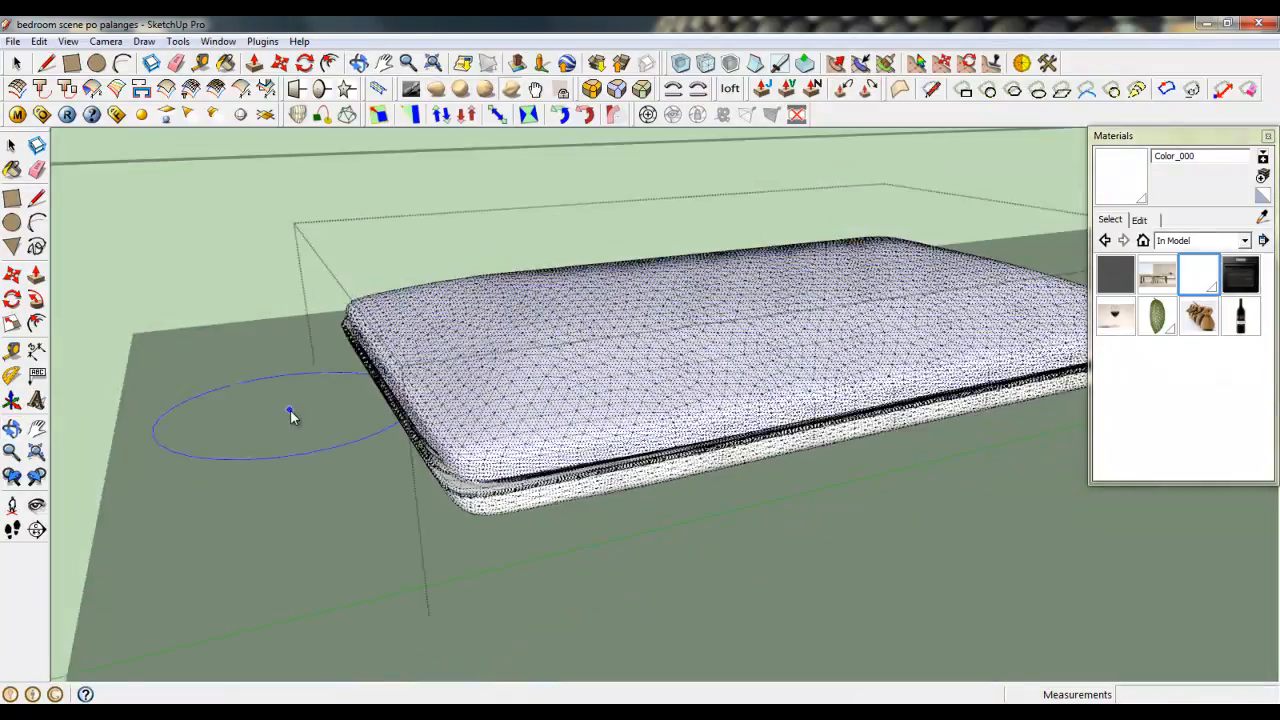
scroll(354, 455, "down", 2)
scroll(657, 420, "up", 3)
middle_click_drag(655, 417, 850, 372)
scroll(577, 420, "up", 3)
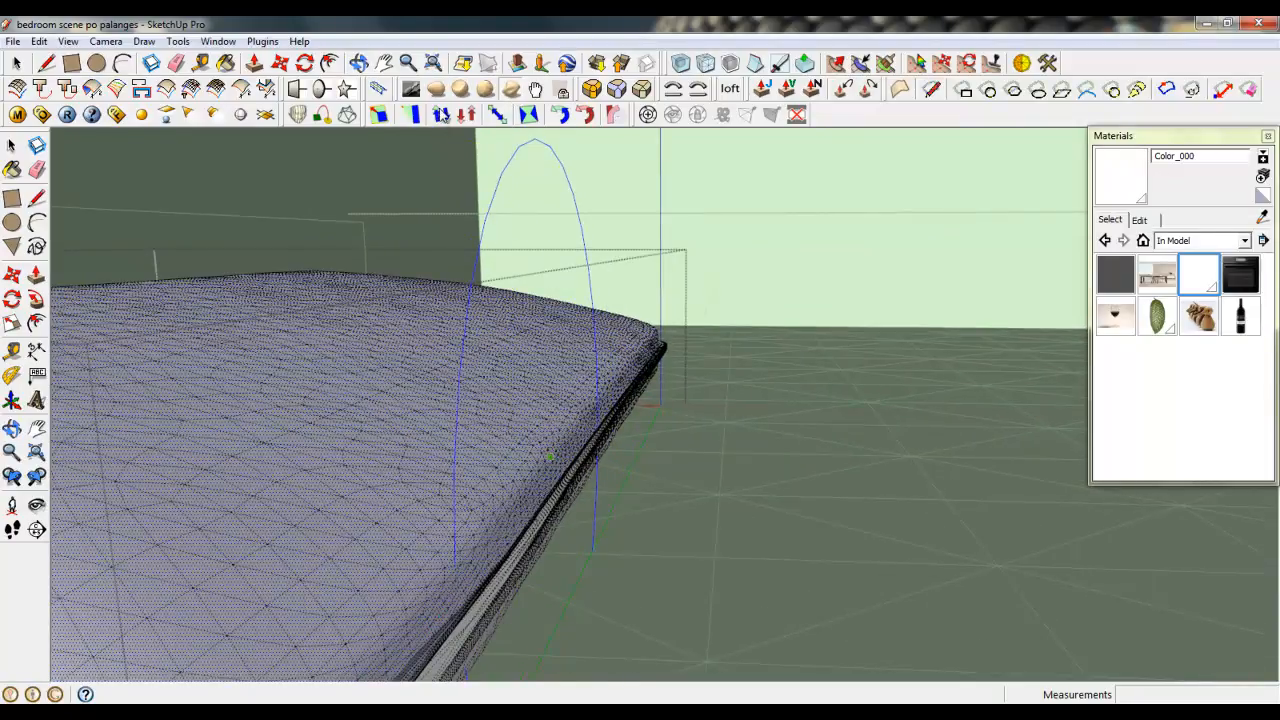
- Inspect the pillow mesh from several sides with the sculpting brush active, and close the pillow's group
left_click(439, 90)
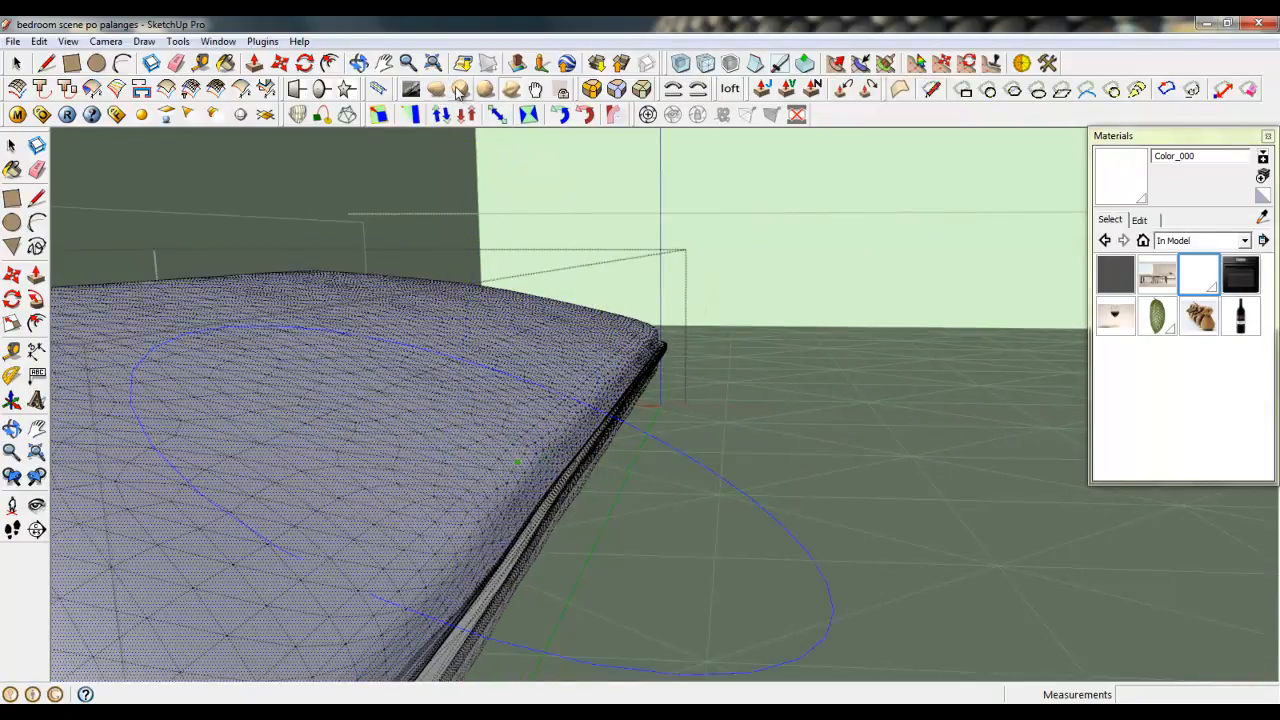
scroll(546, 392, "down", 5)
middle_click_drag(571, 503, 535, 427)
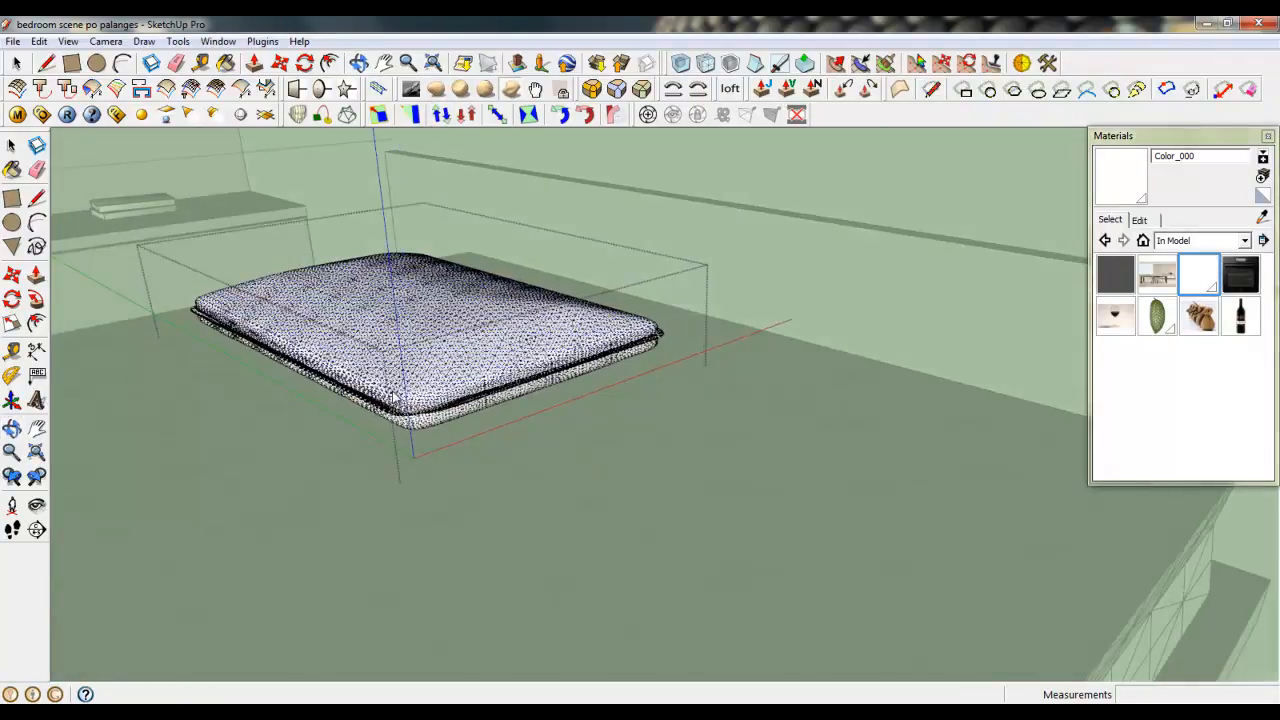
scroll(330, 450, "up", 6)
middle_click_drag(323, 450, 314, 380)
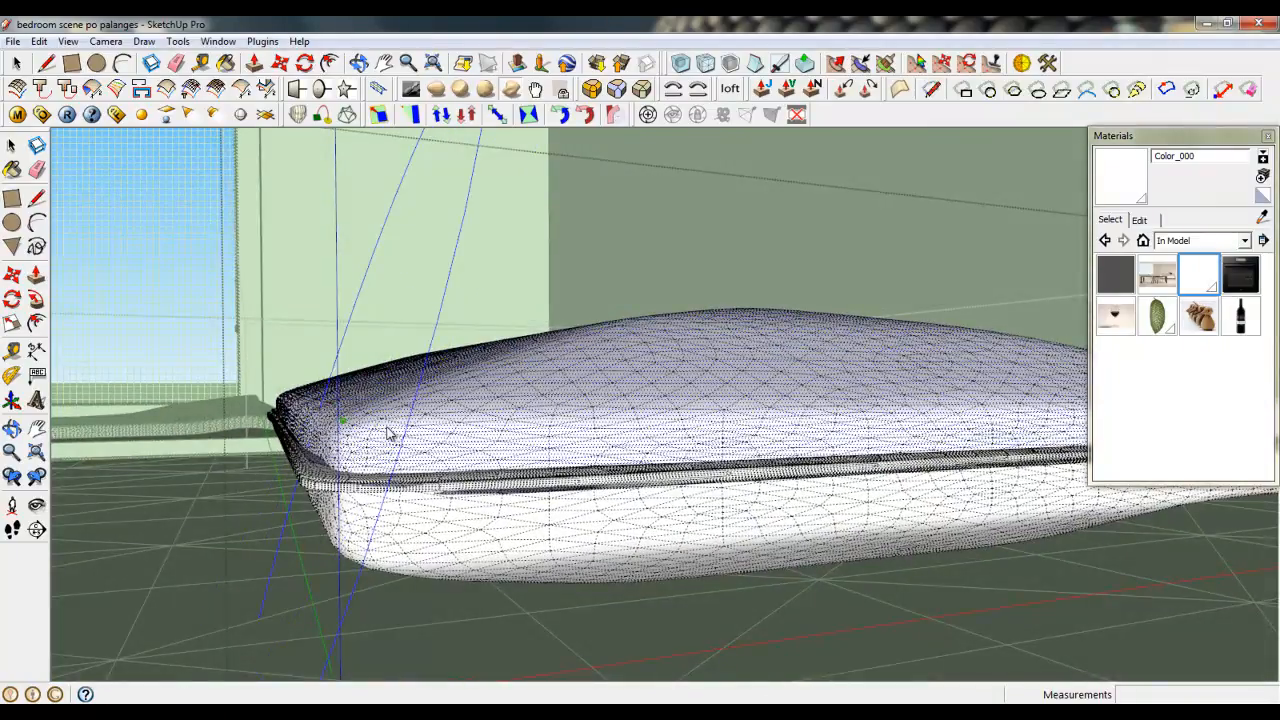
middle_click_drag(391, 408, 524, 328)
scroll(590, 442, "down", 3)
right_click(592, 446)
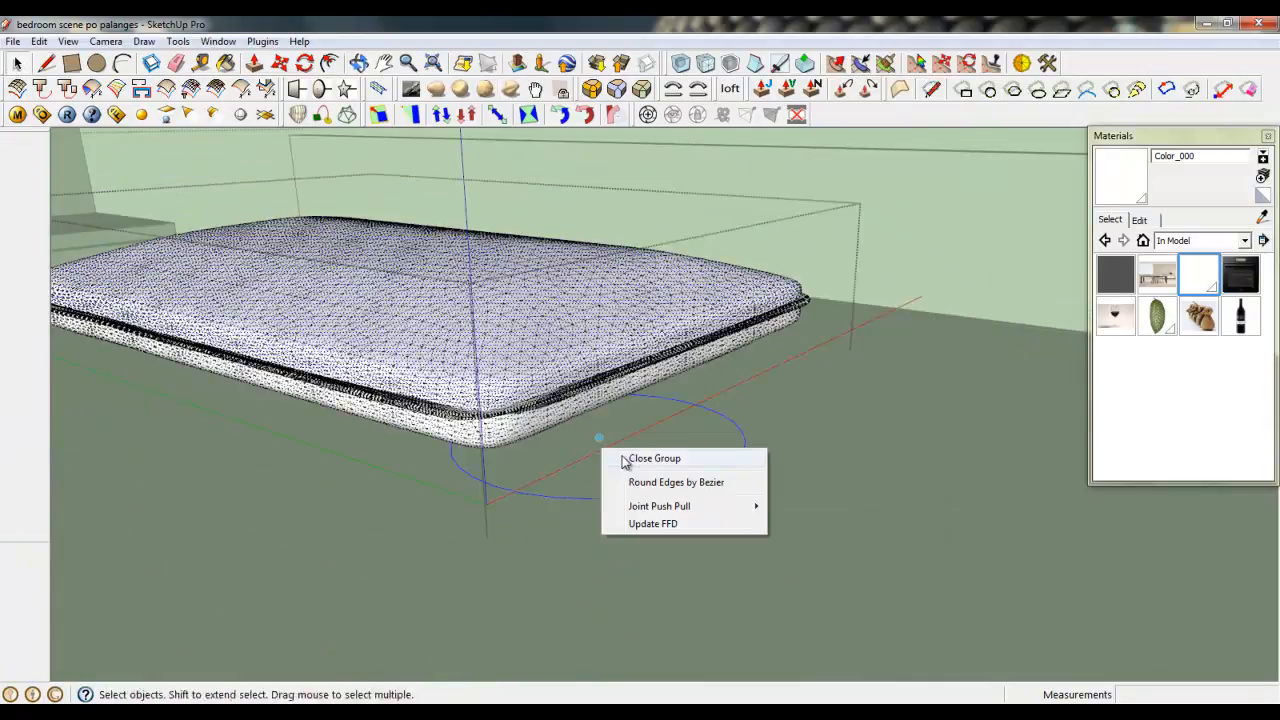
left_click(541, 447)
scroll(542, 445, "down", 10)
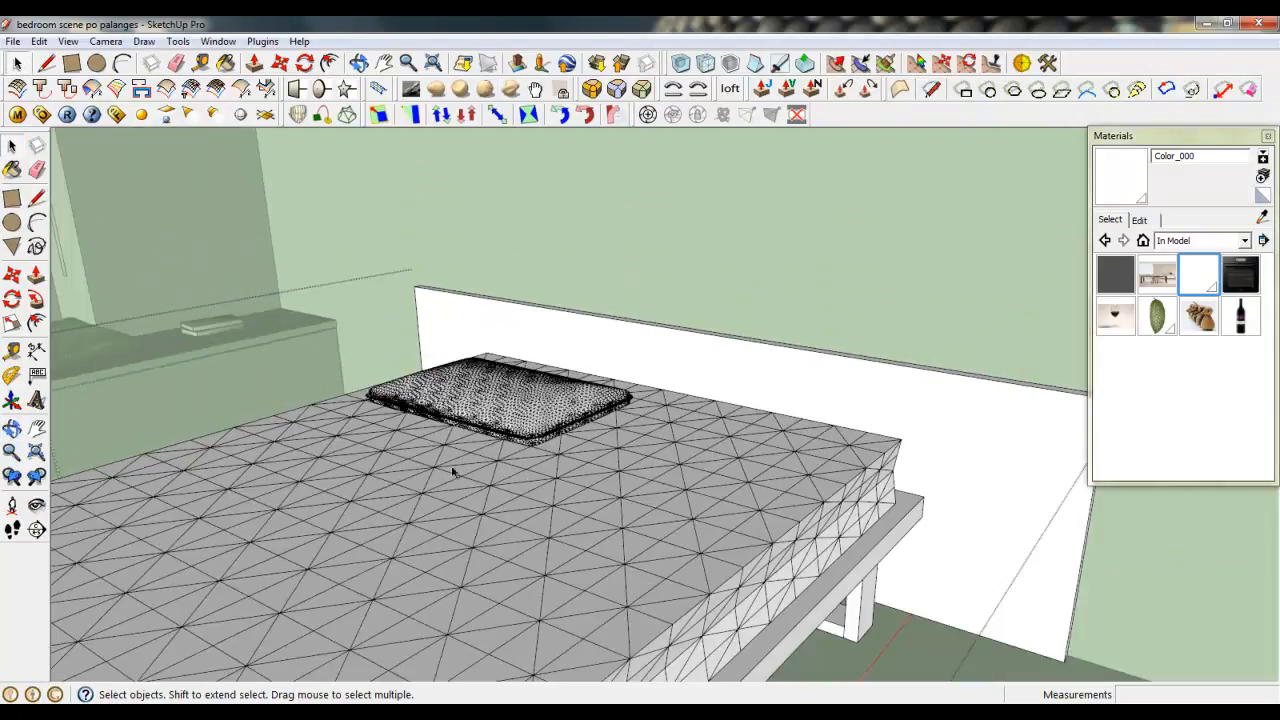
- Scale the pillow uniformly to about 0.95 from its front top corner
middle_click_drag(449, 471, 680, 470)
left_click(680, 385)
key("s")
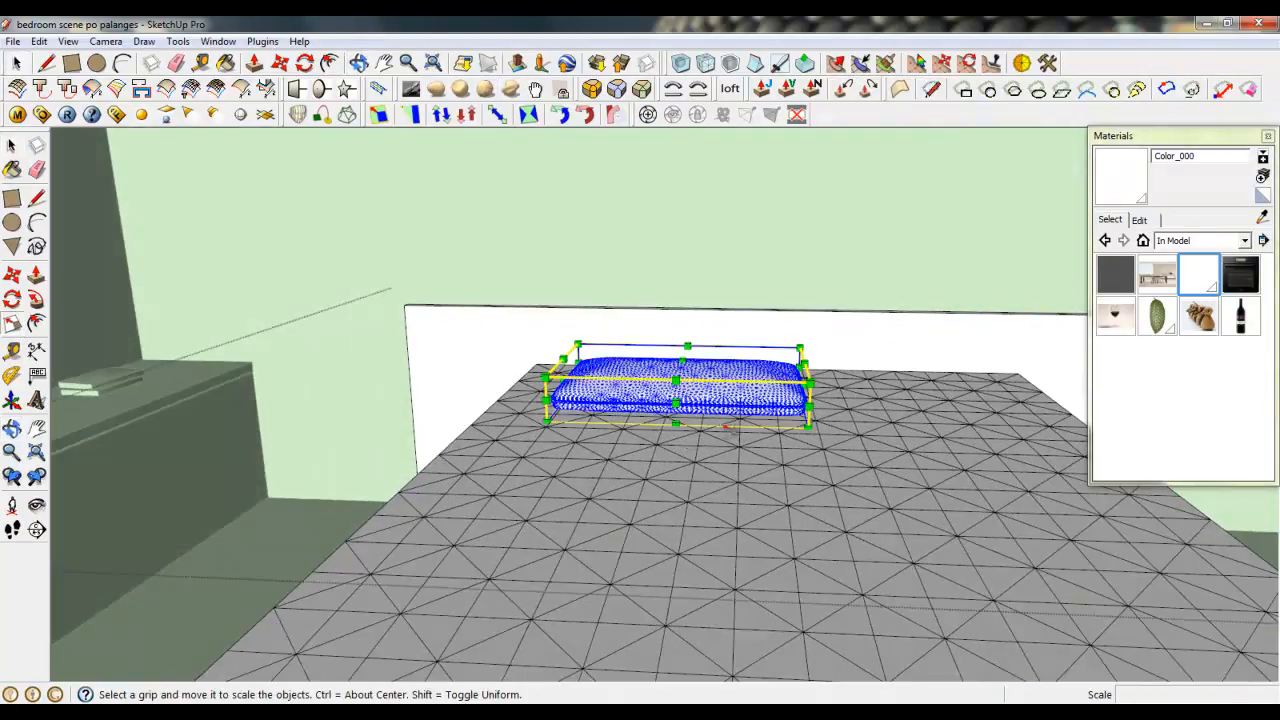
scroll(740, 390, "up", 3)
left_click_drag(862, 358, 836, 357)
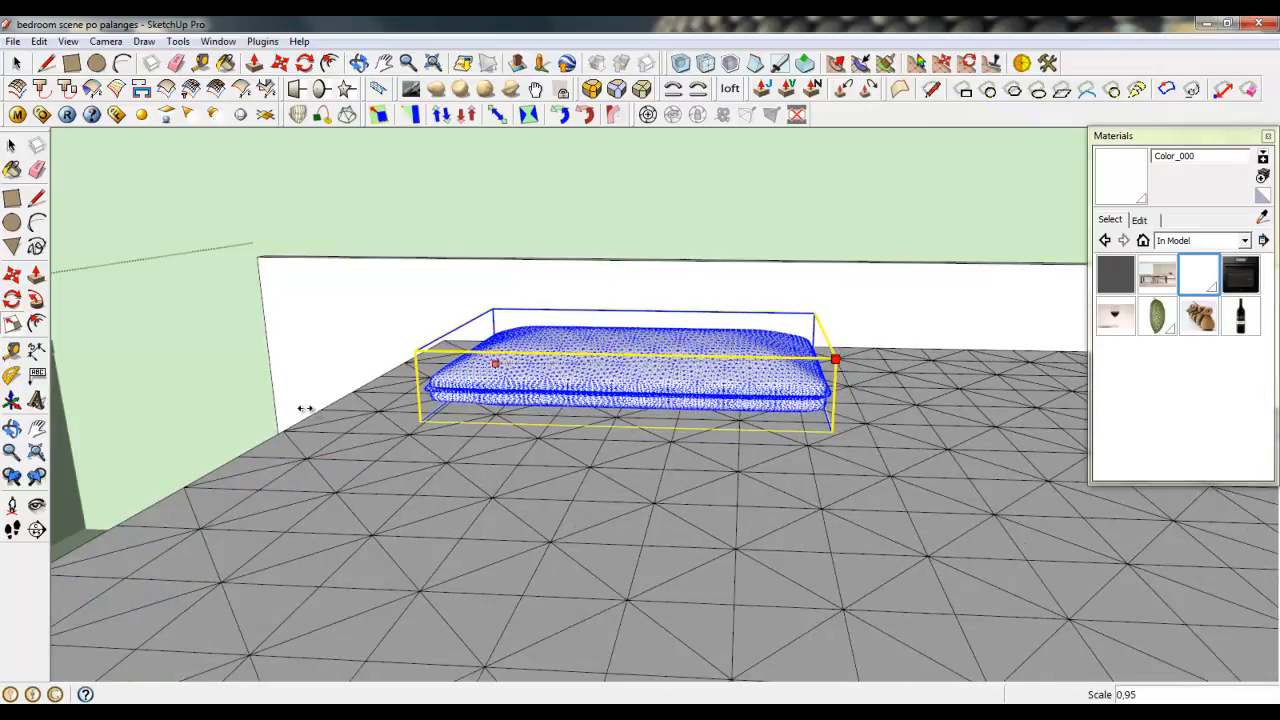
- Examine the pillow and mattress on the bed from the foot end
scroll(306, 409, "down", 1)
scroll(340, 347, "down", 3)
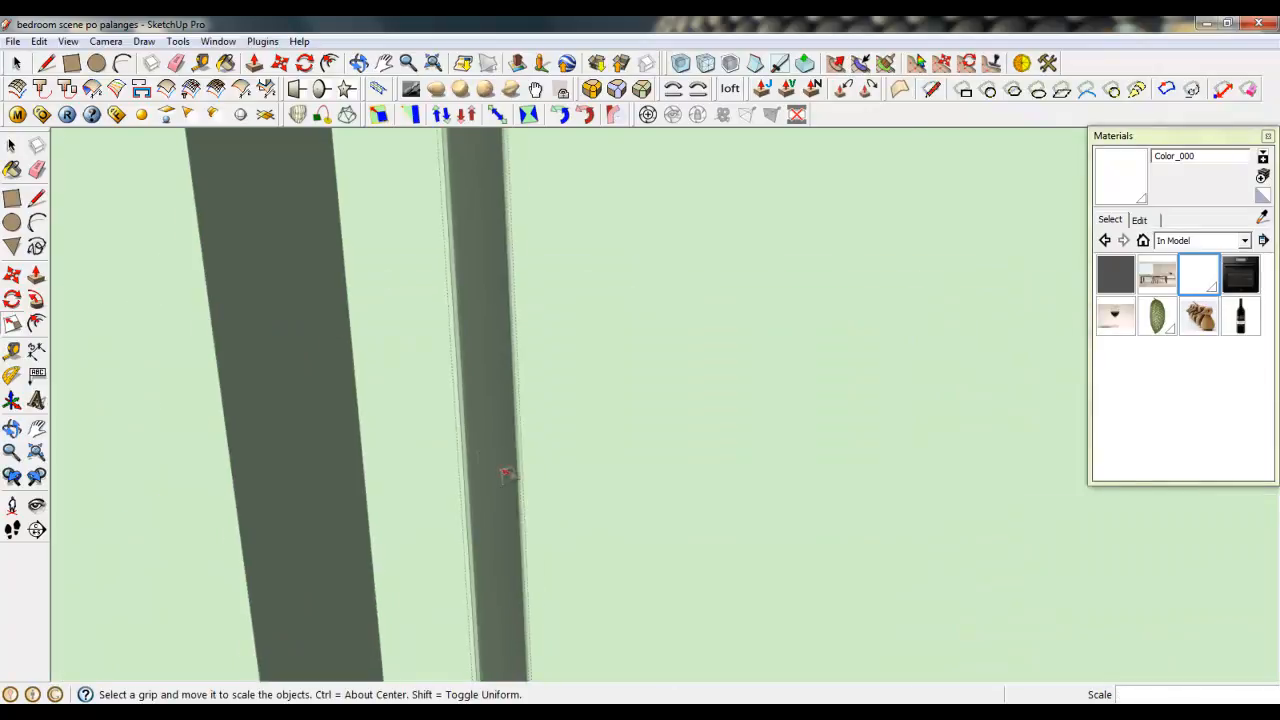
scroll(487, 378, "up", 2)
scroll(487, 378, "up", 1)
scroll(684, 369, "up", 4)
scroll(454, 406, "up", 3)
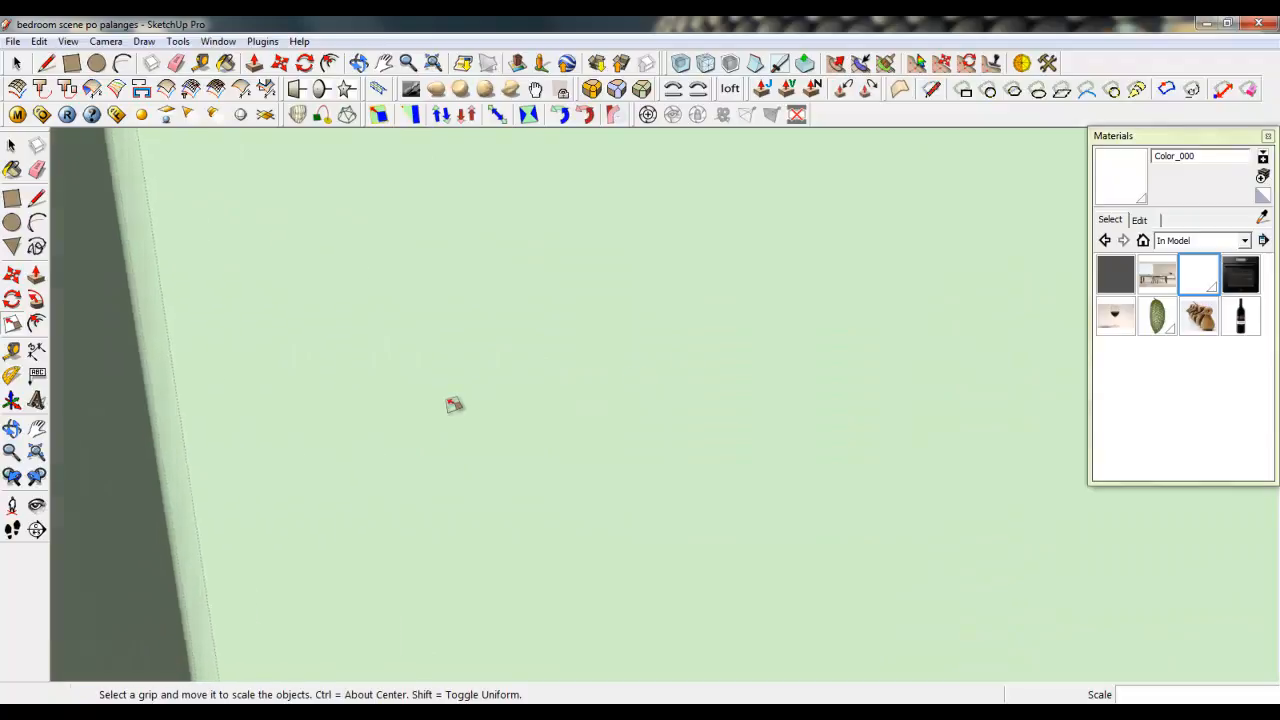
scroll(494, 439, "up", 5)
scroll(440, 457, "up", 4)
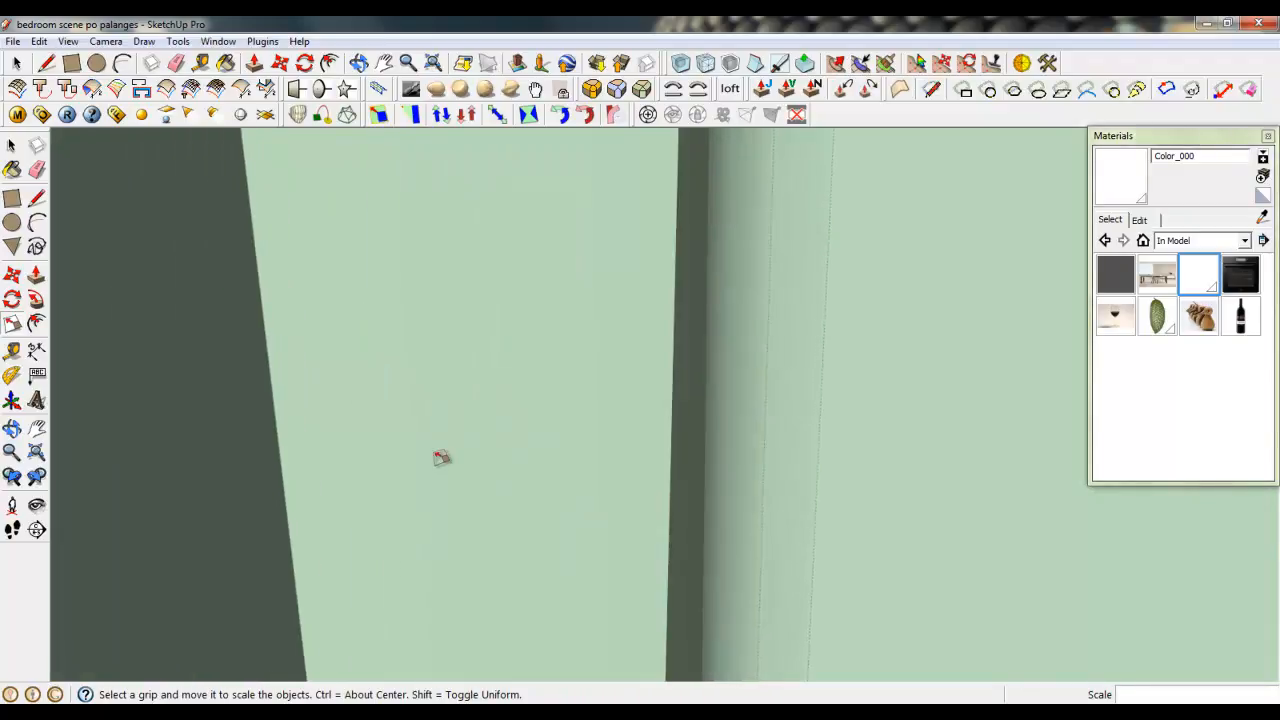
scroll(490, 468, "up", 4)
middle_click_drag(640, 485, 586, 491)
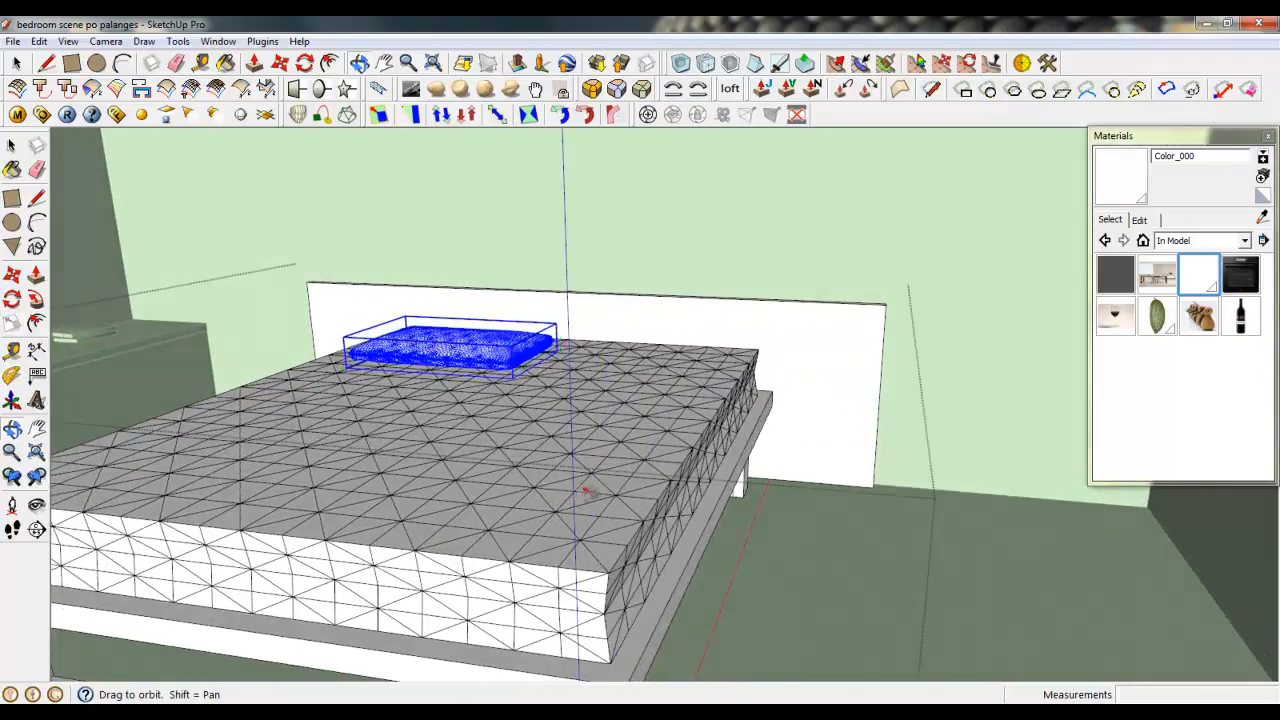
scroll(260, 495, "up", 2)
left_click(36, 508)
left_click_drag(640, 390, 468, 446)
scroll(290, 450, "down", 2)
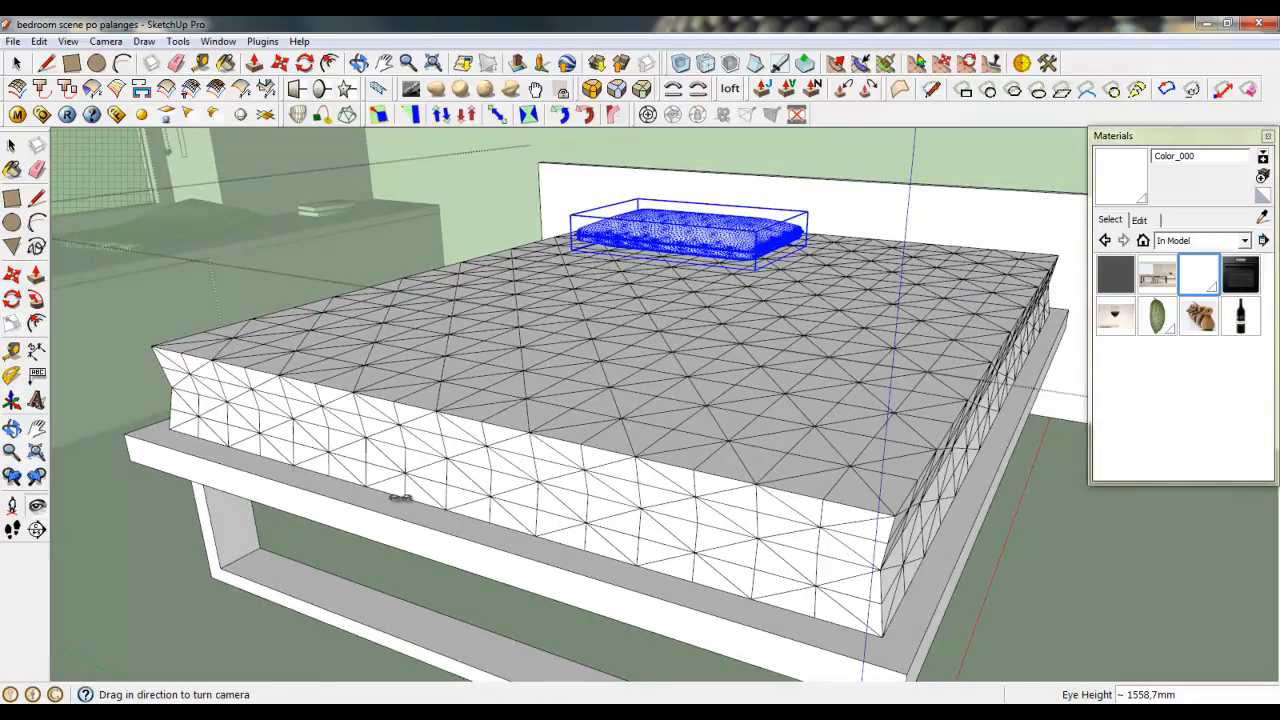
middle_click_drag(518, 475, 504, 470)
- Draw a rectangle about 522 by 1075 mm across the mattress's top surface, inside the bed group
left_click(16, 63)
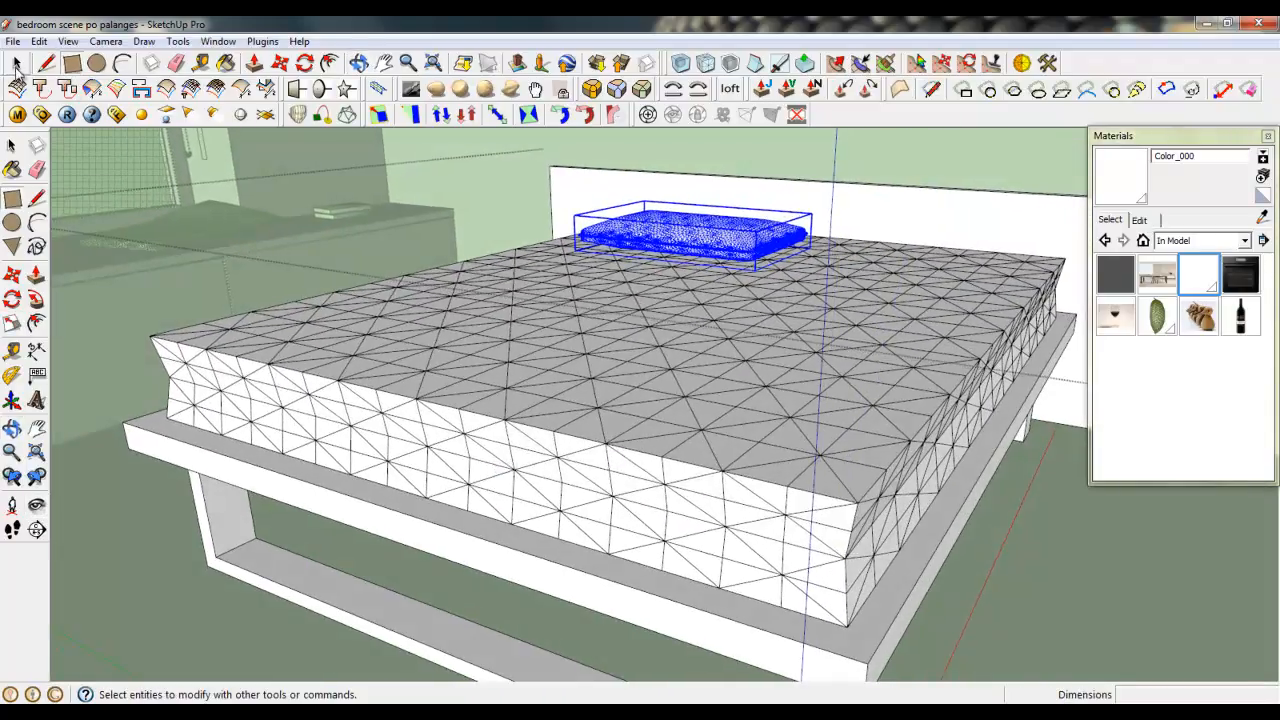
right_click(497, 208)
left_click(499, 212)
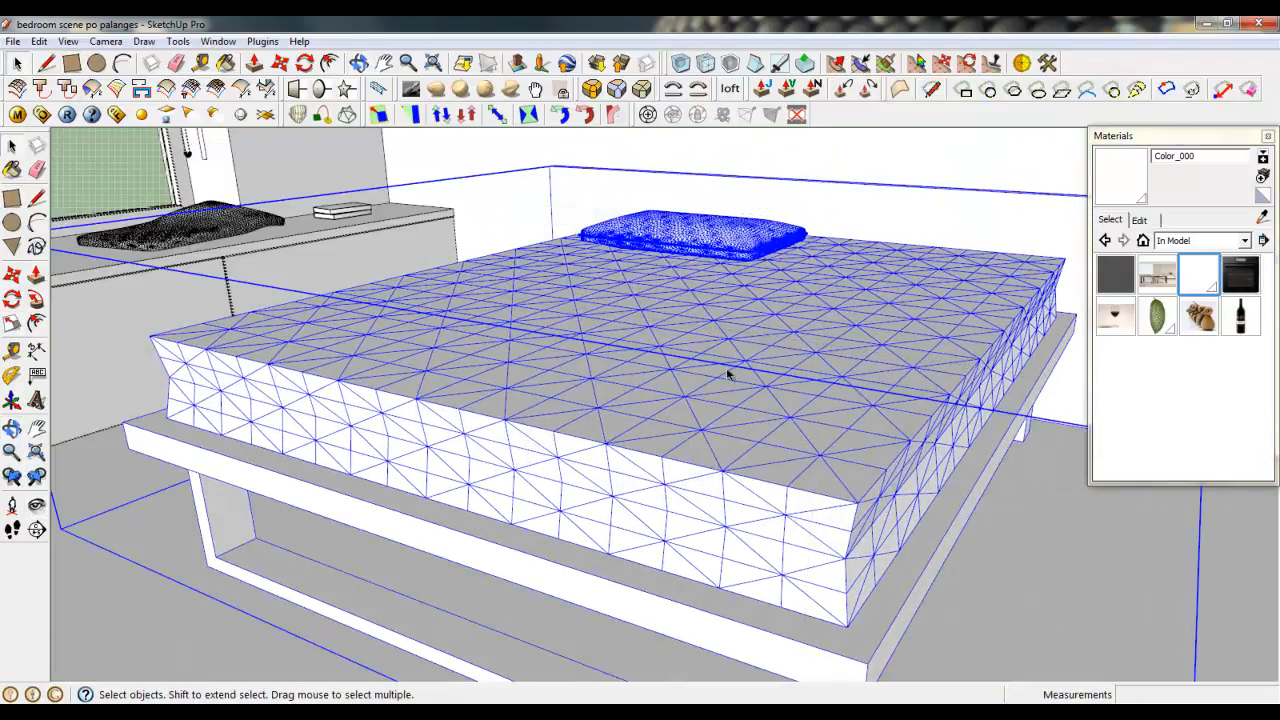
double_click(497, 391)
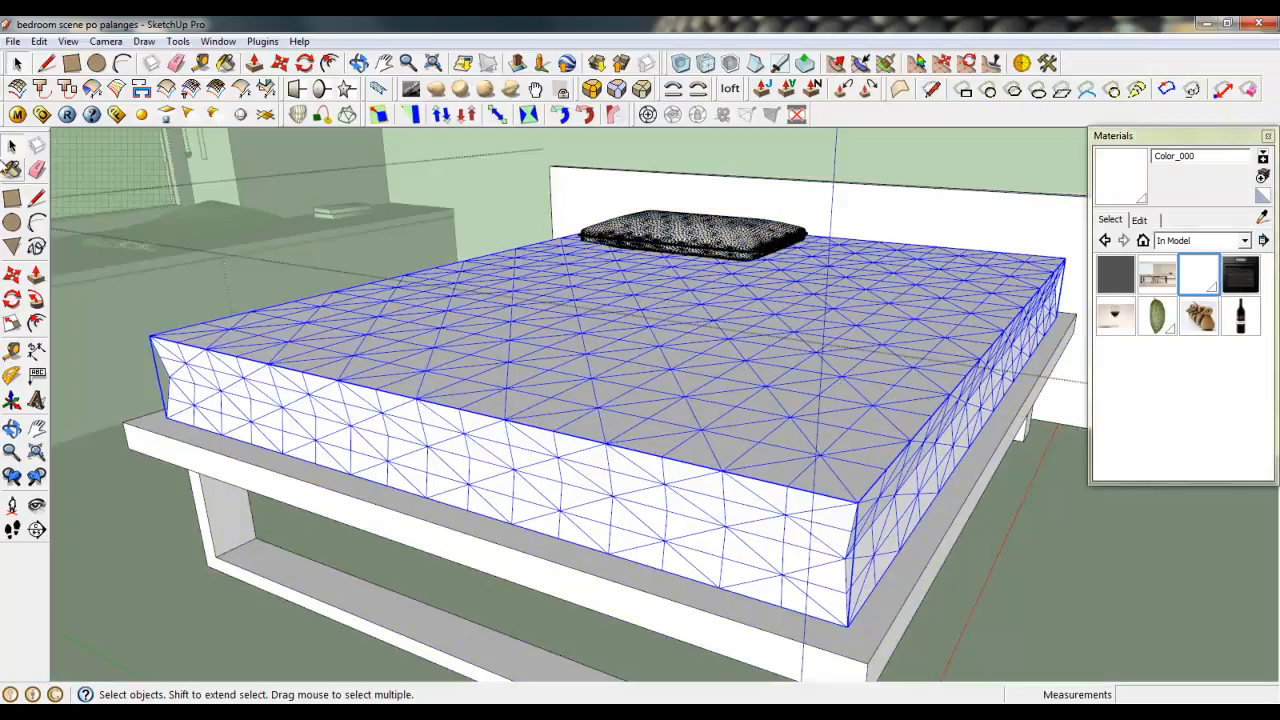
left_click(12, 199)
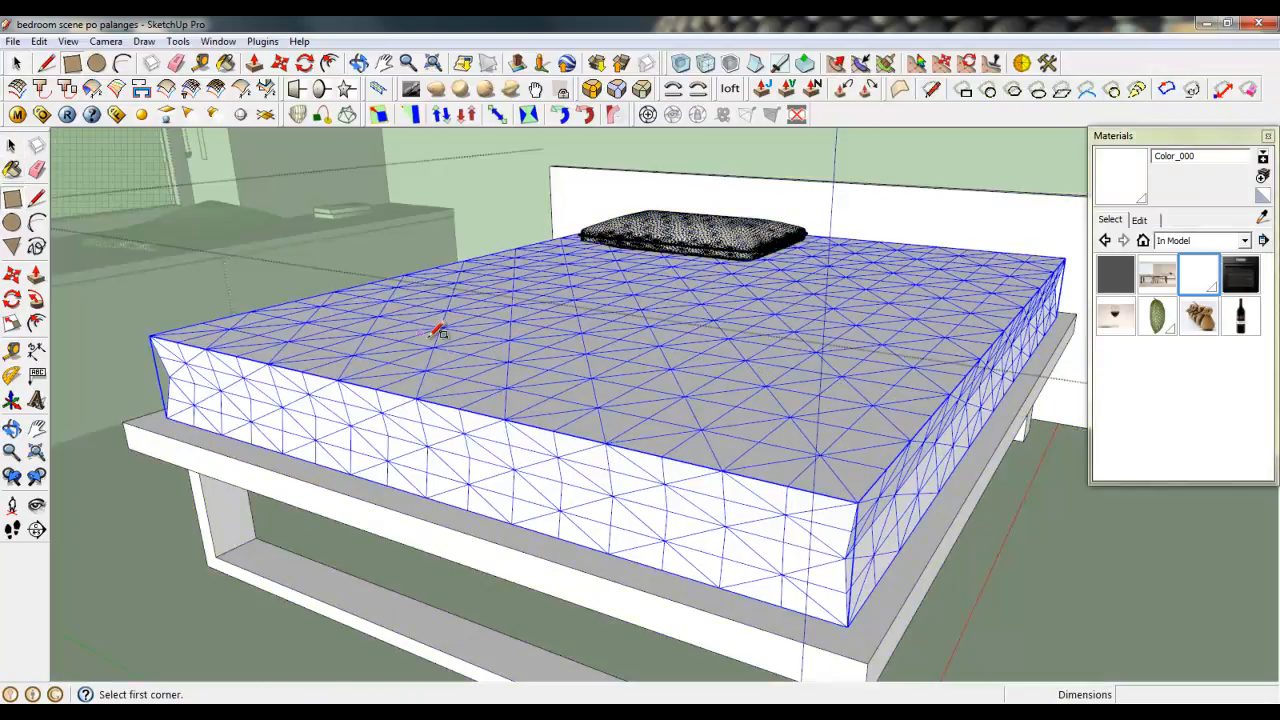
left_click(374, 332)
left_click(978, 349)
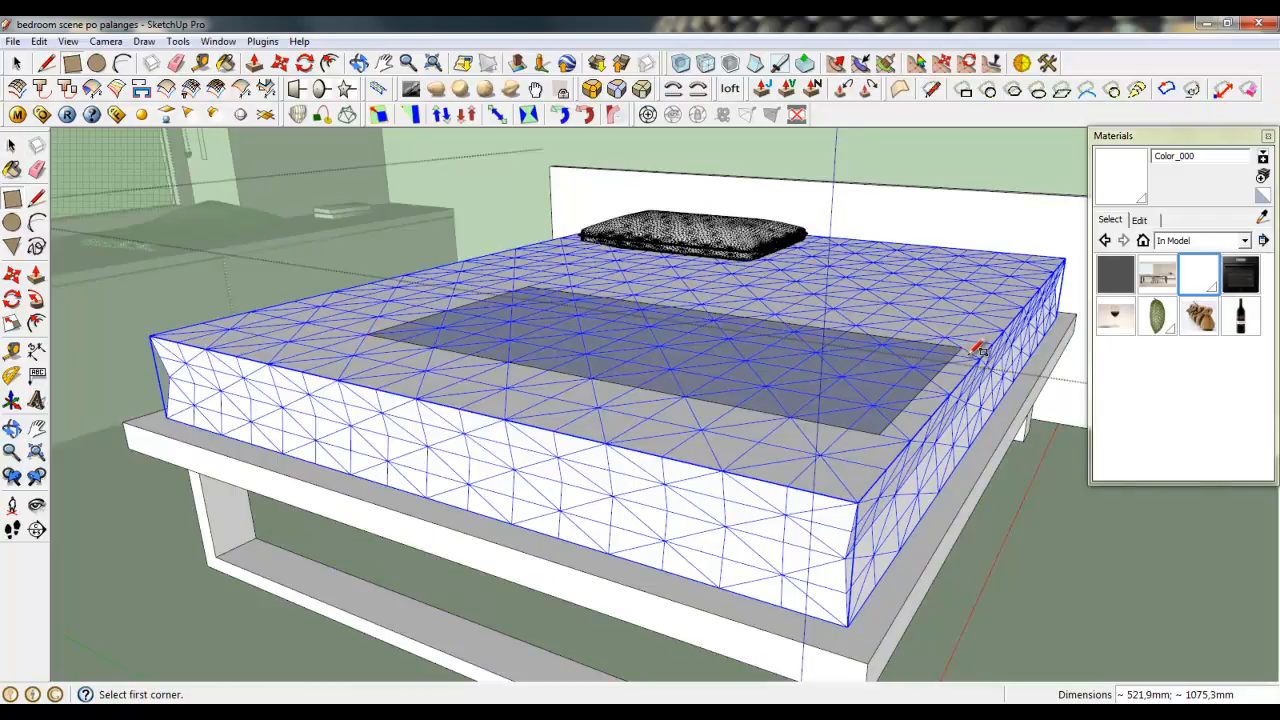
- Subdivide and smooth the whole mattress mesh with 2 iterations, and close the mattress group
left_click(17, 64)
triple_click(592, 421)
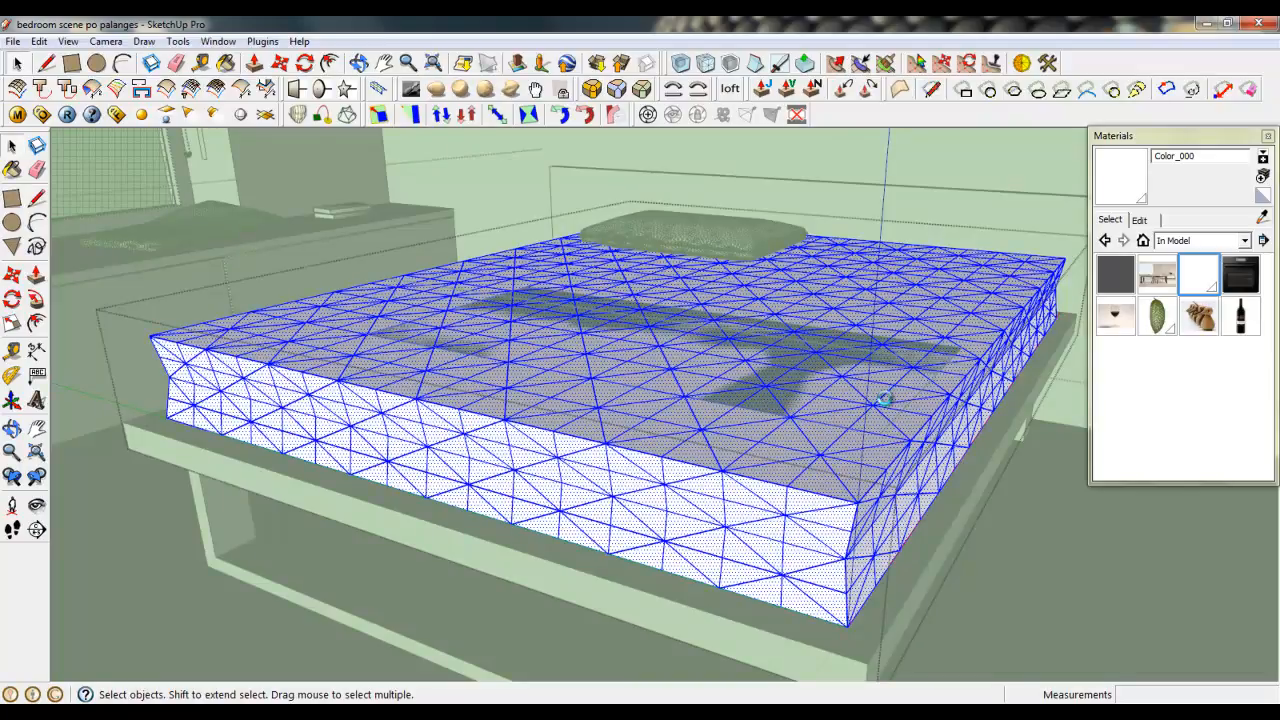
left_click(685, 70)
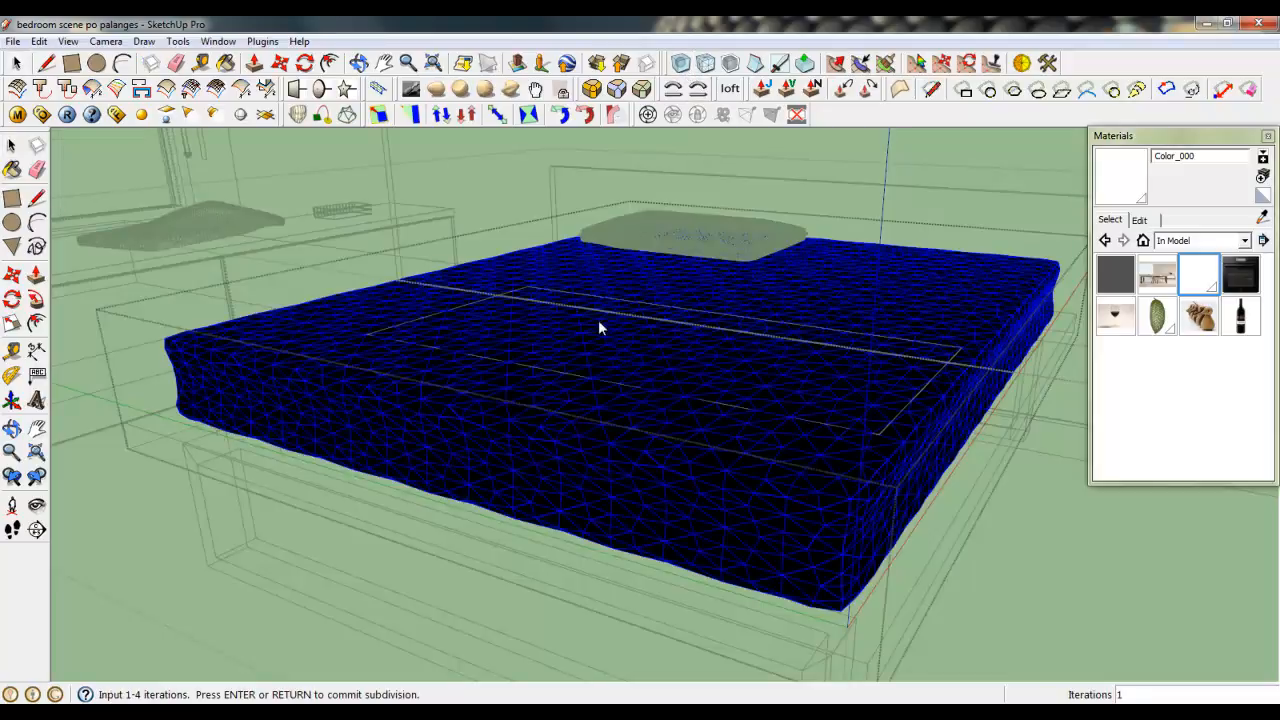
key("Return")
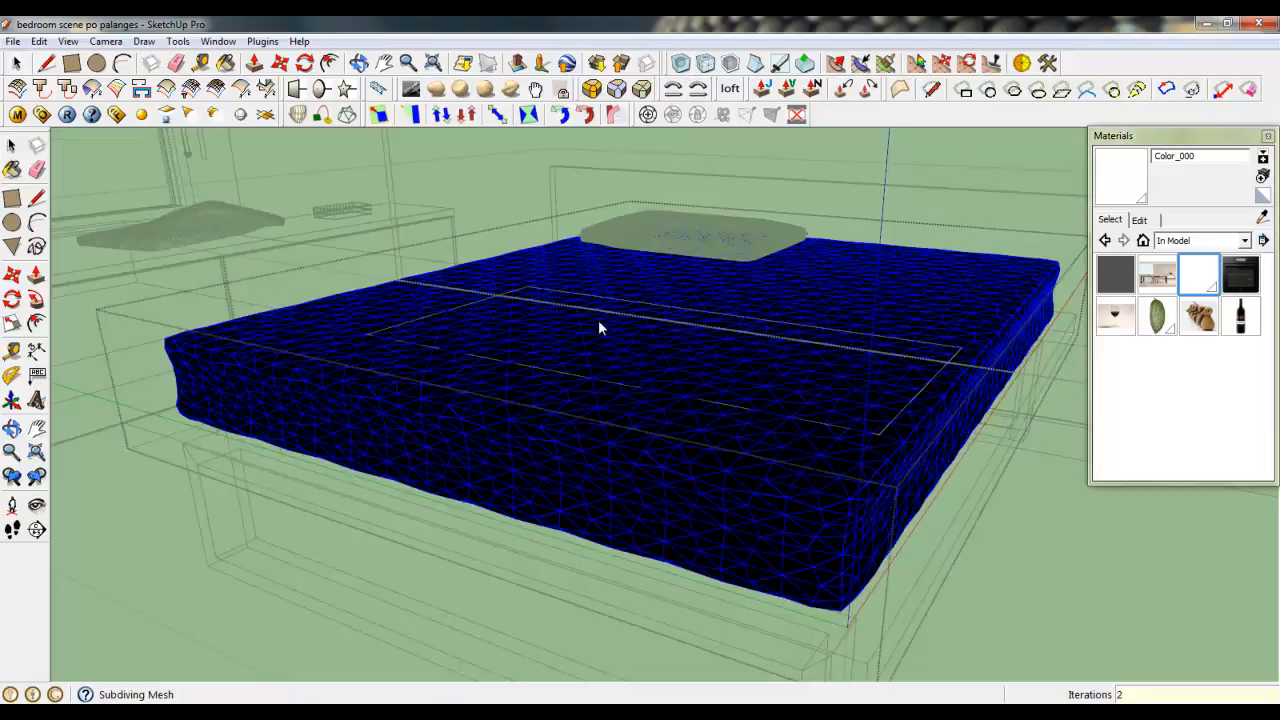
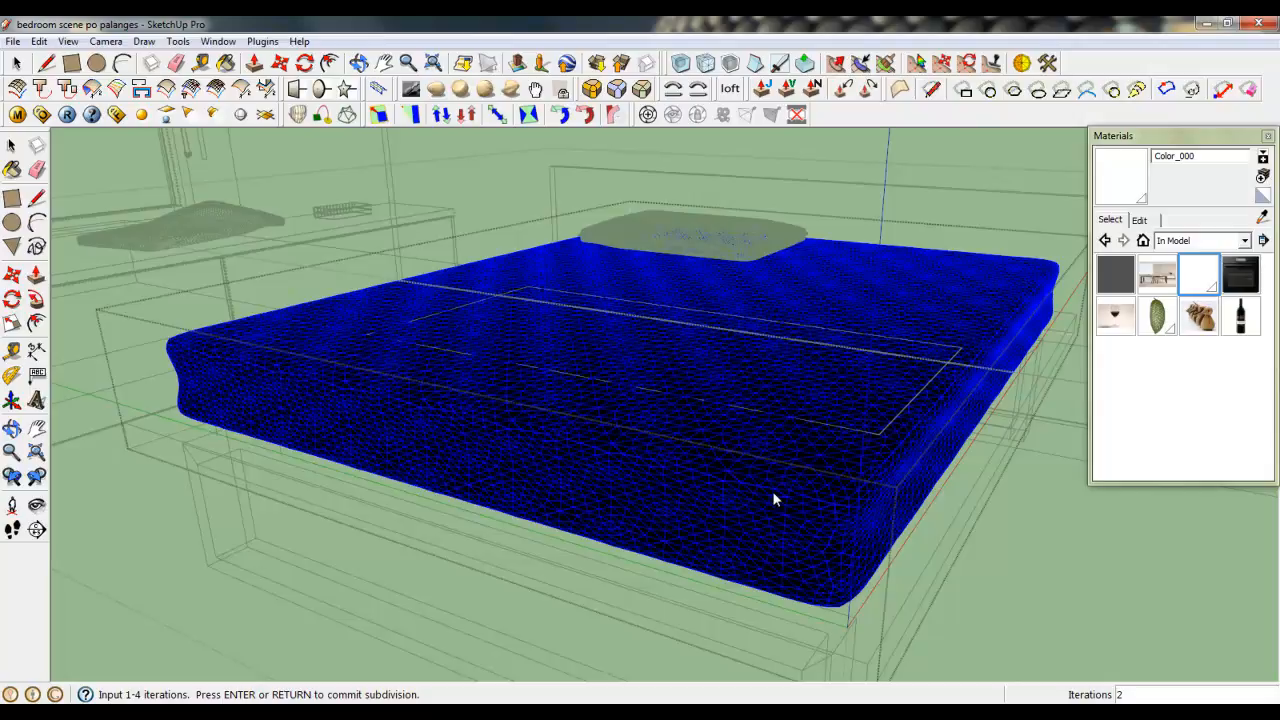
key("Return")
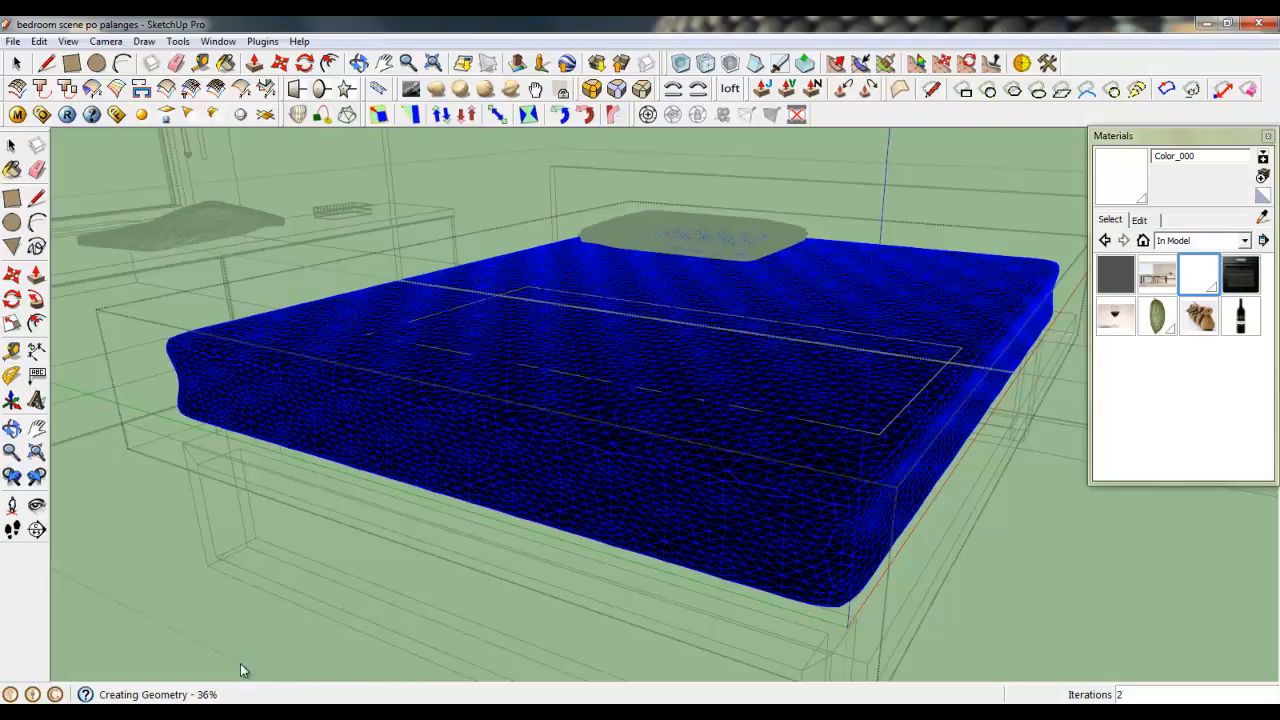
mouse_move(1090, 627)
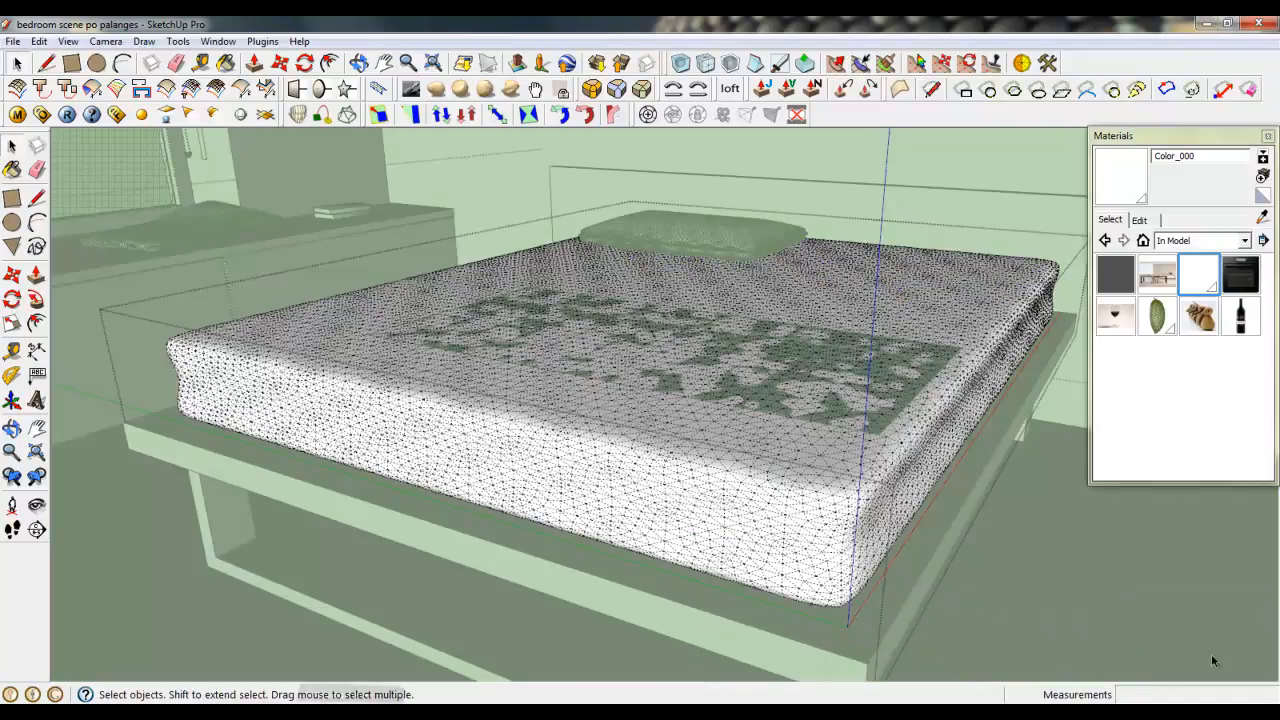
left_click(871, 442)
scroll(900, 457, "up", 2)
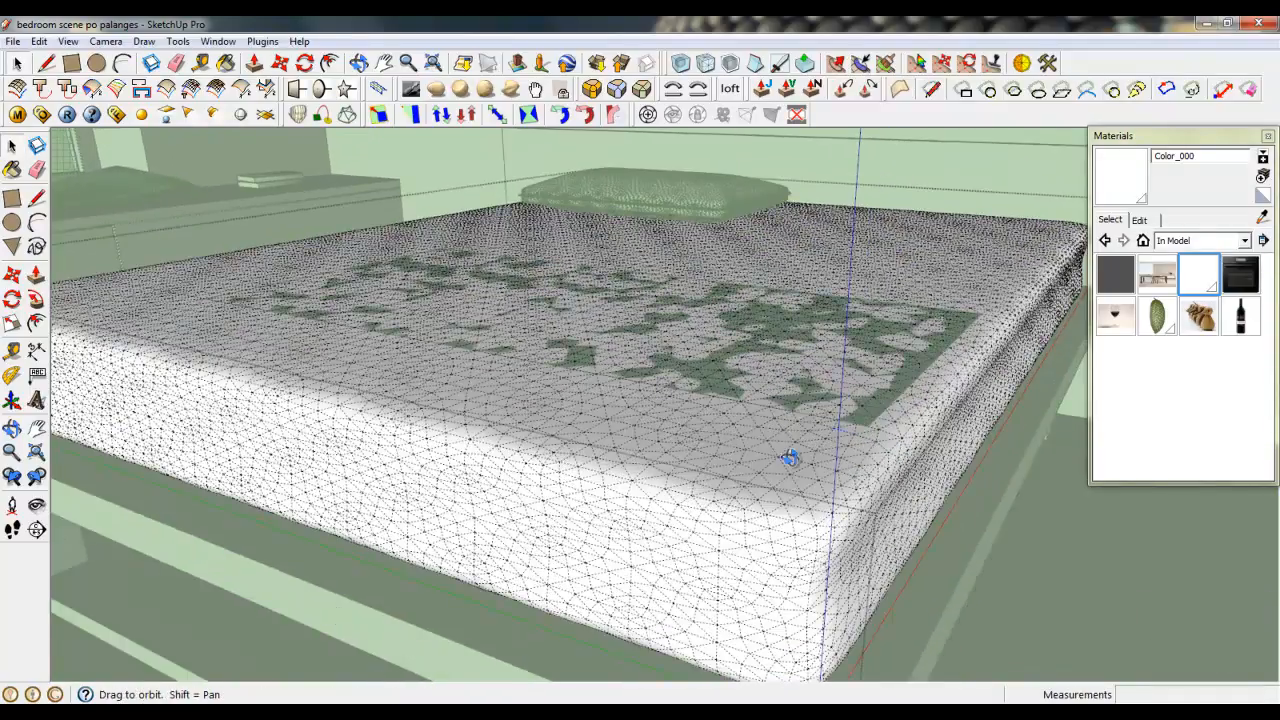
middle_click_drag(791, 457, 806, 435)
scroll(806, 435, "down", 2)
right_click(875, 199)
left_click(880, 206)
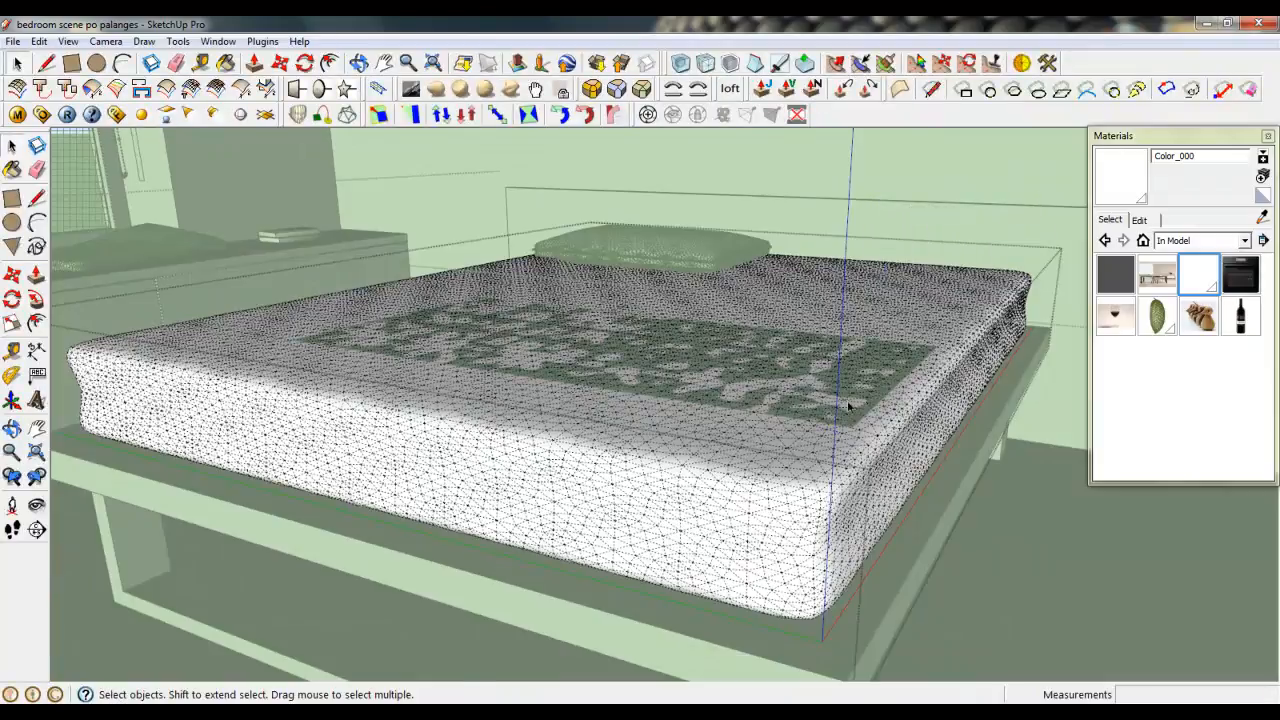
- Make a group from the rectangle's face and edges on top of the mattress
scroll(853, 423, "up", 3)
left_click(855, 424)
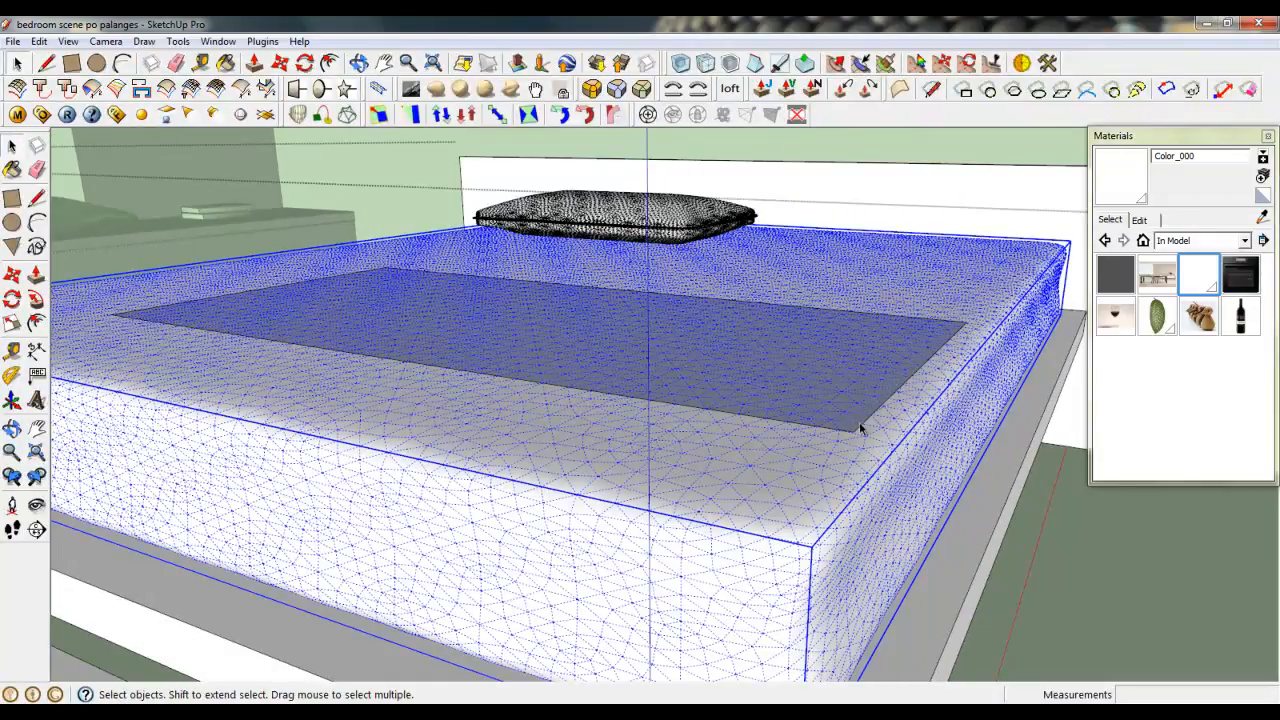
double_click(859, 425)
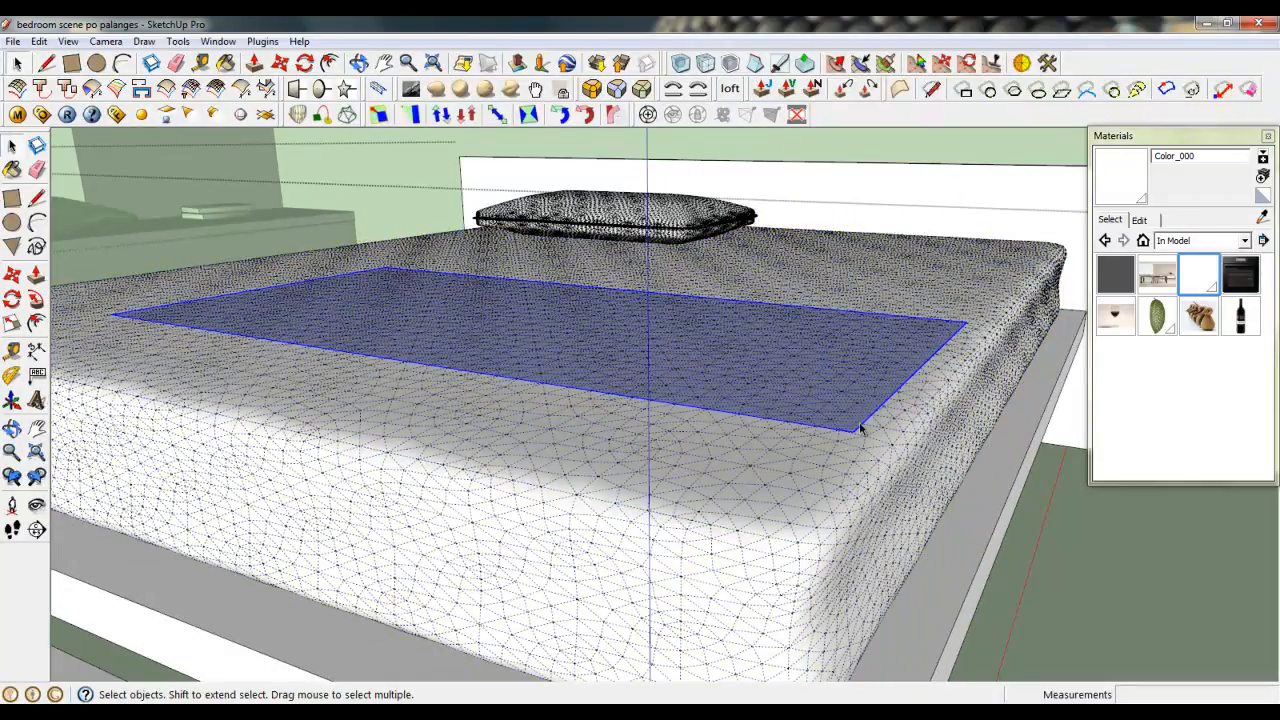
right_click(860, 429)
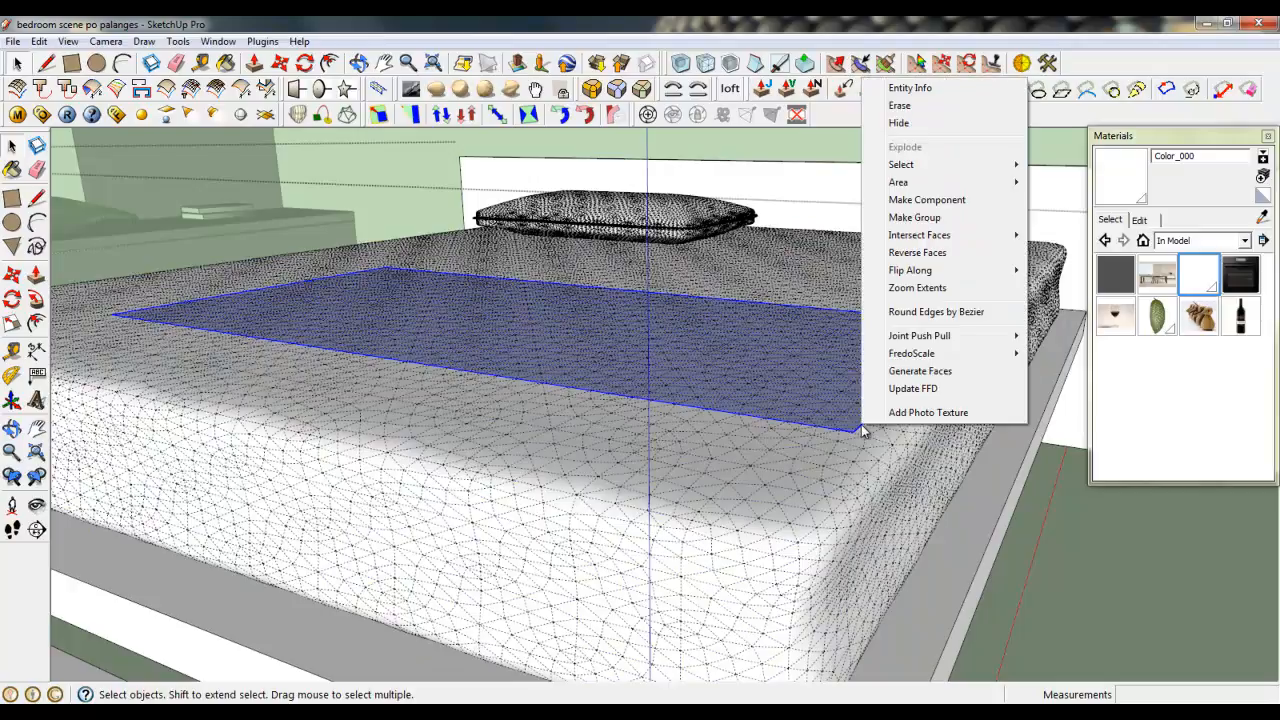
left_click(917, 252)
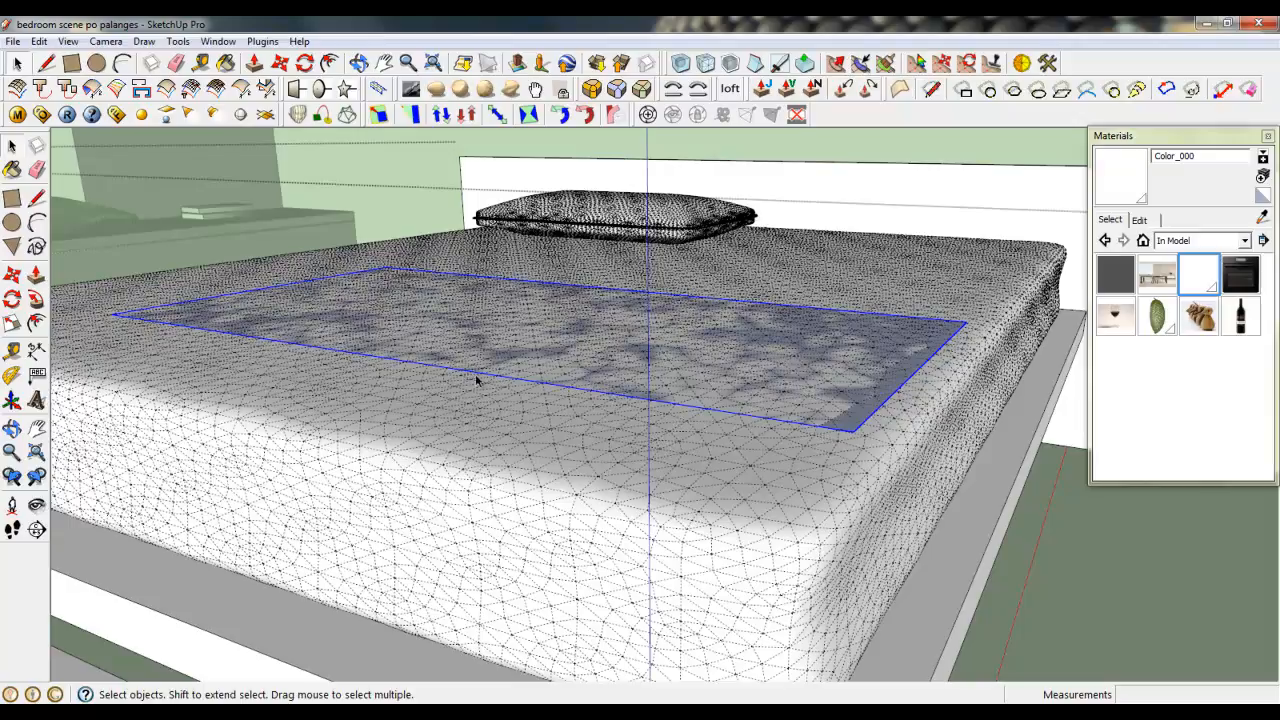
- Extrude the grouped rectangle upward about 6 mm with Push/Pull
double_click(855, 430)
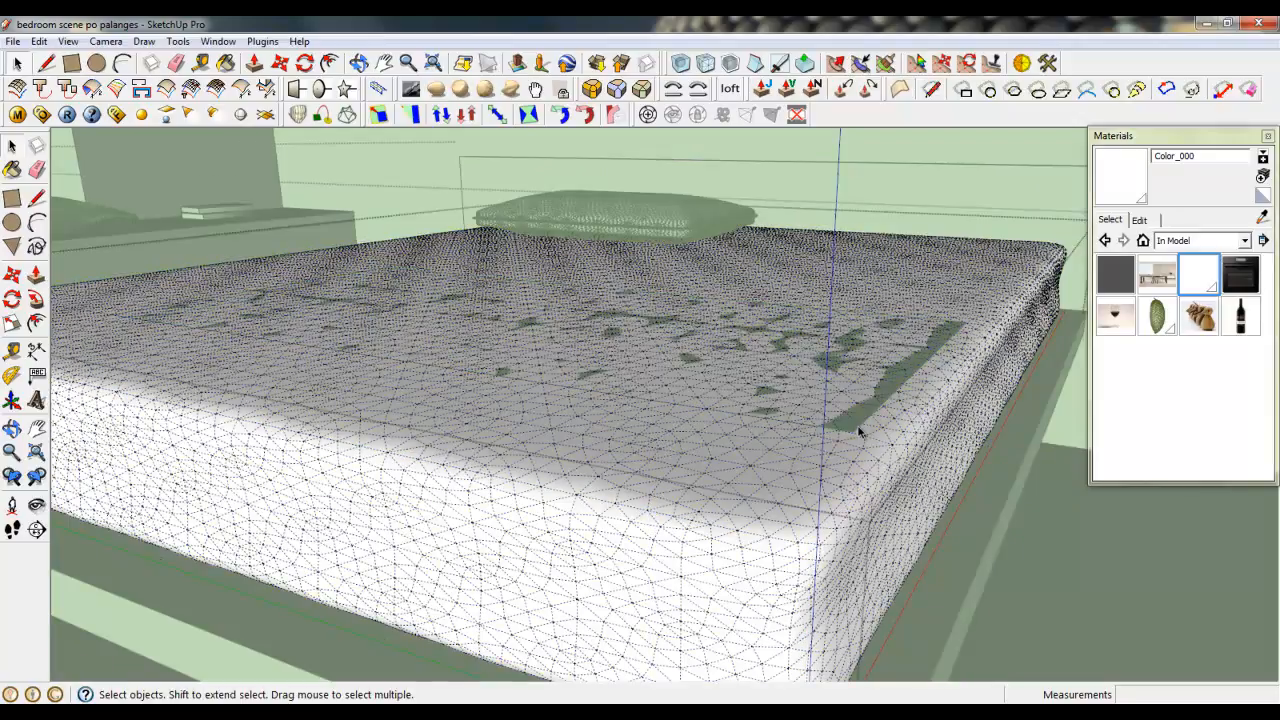
double_click(858, 430)
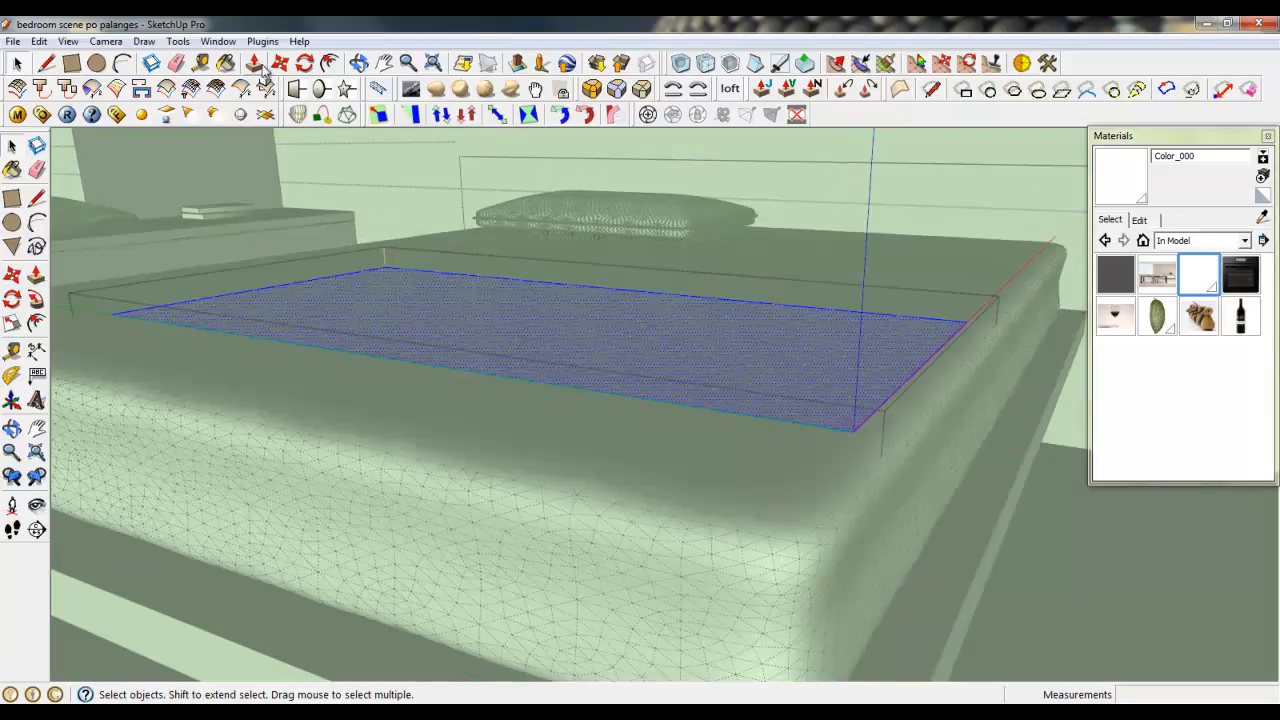
left_click(256, 64)
left_click(543, 366)
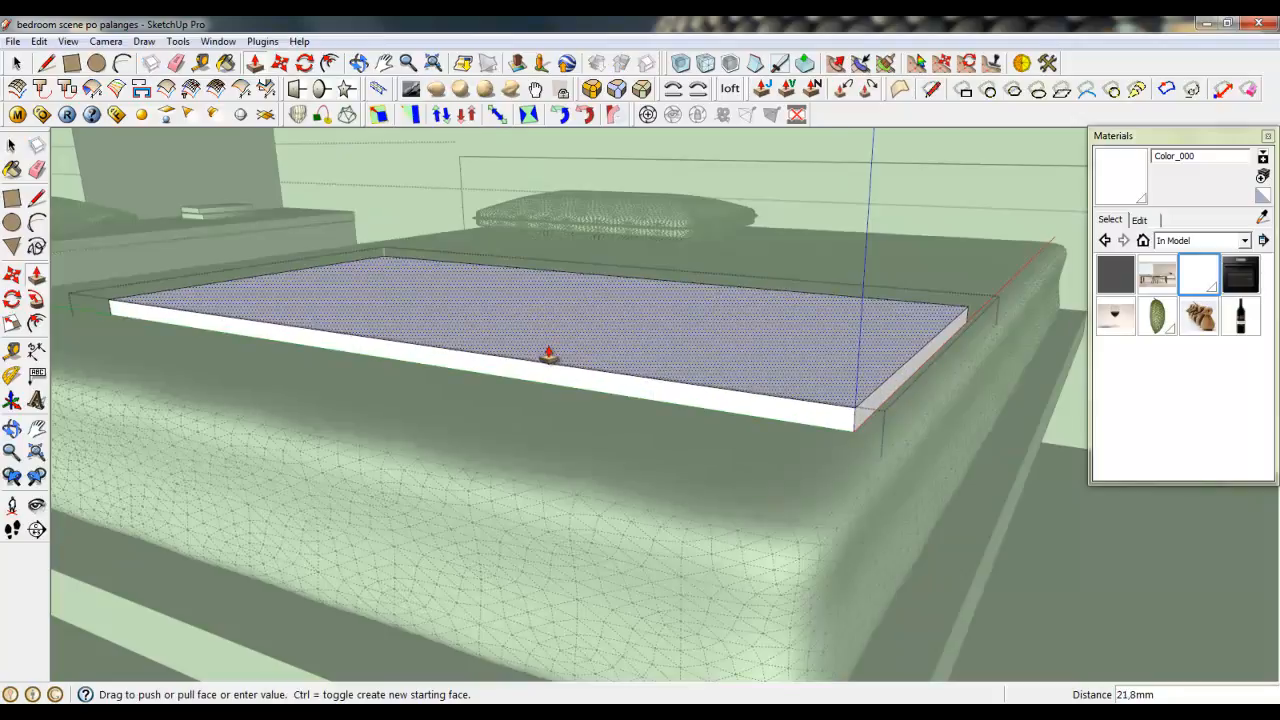
left_click(548, 355)
- Extrude the slab's short end face 350 mm past the mattress's side edge with Push/Pull, starting from a new face
middle_click_drag(548, 355, 757, 405)
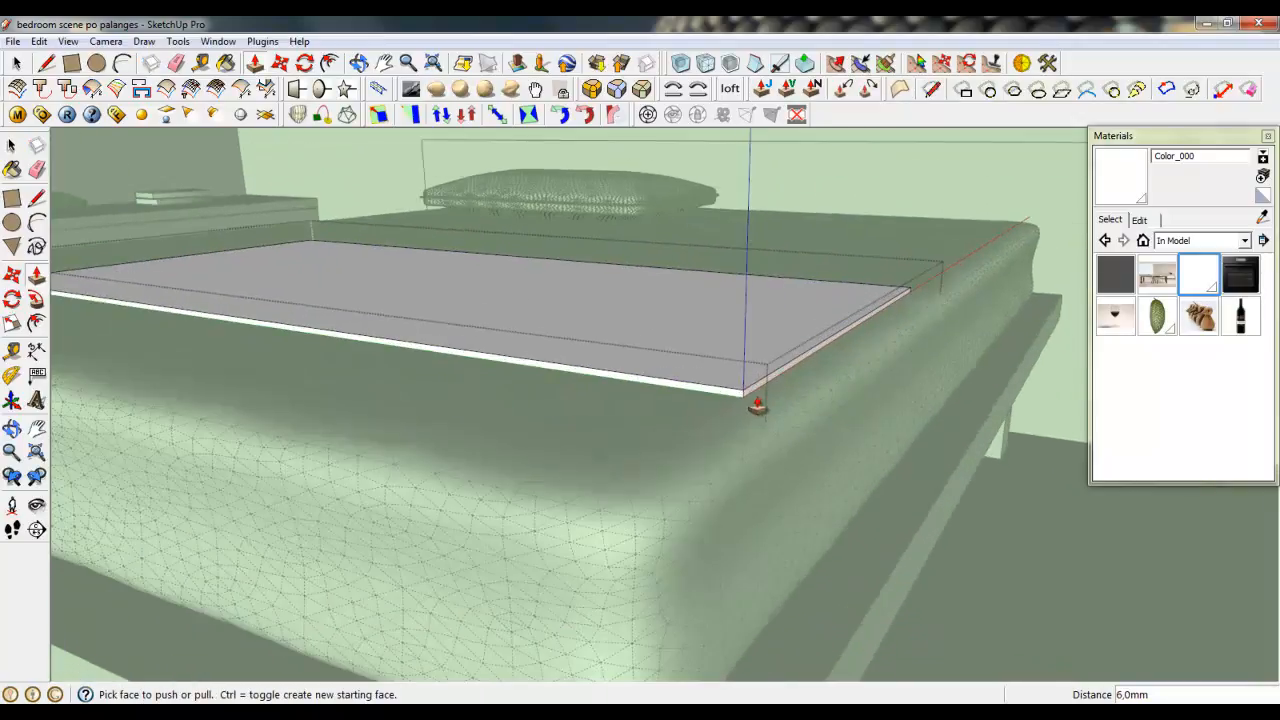
scroll(434, 402, "down", 3)
scroll(720, 414, "up", 4)
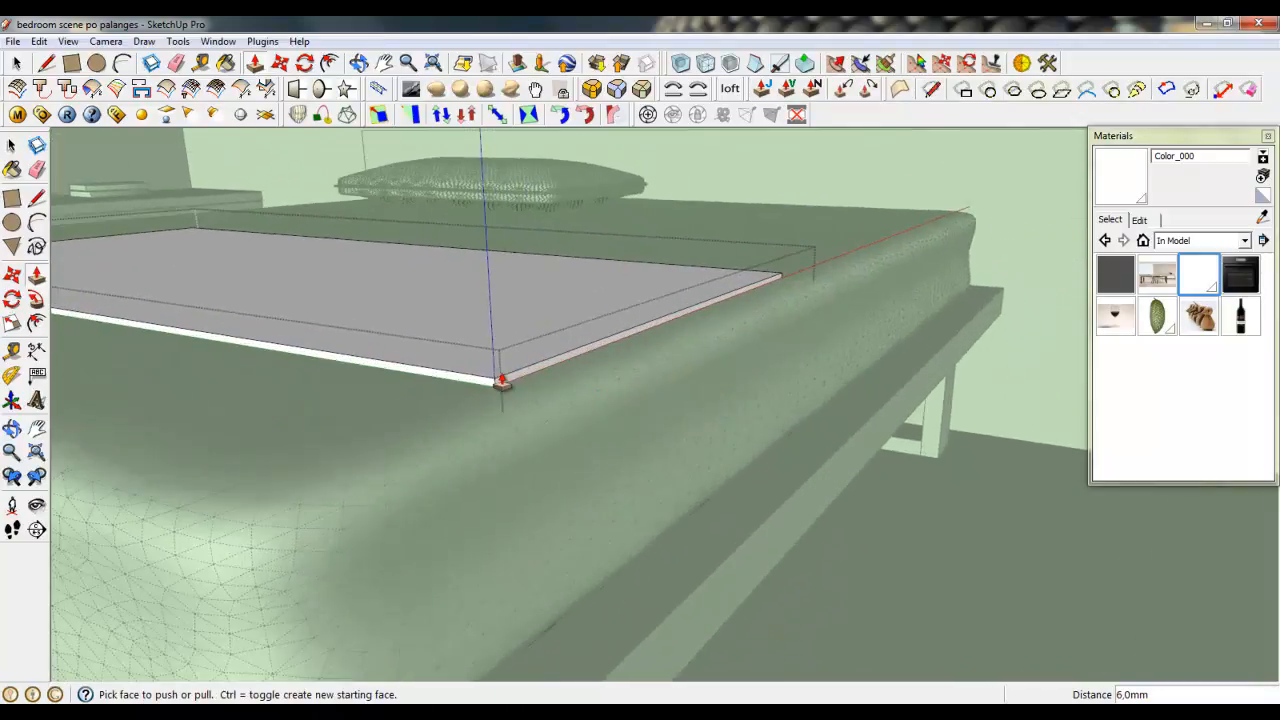
left_click(510, 387)
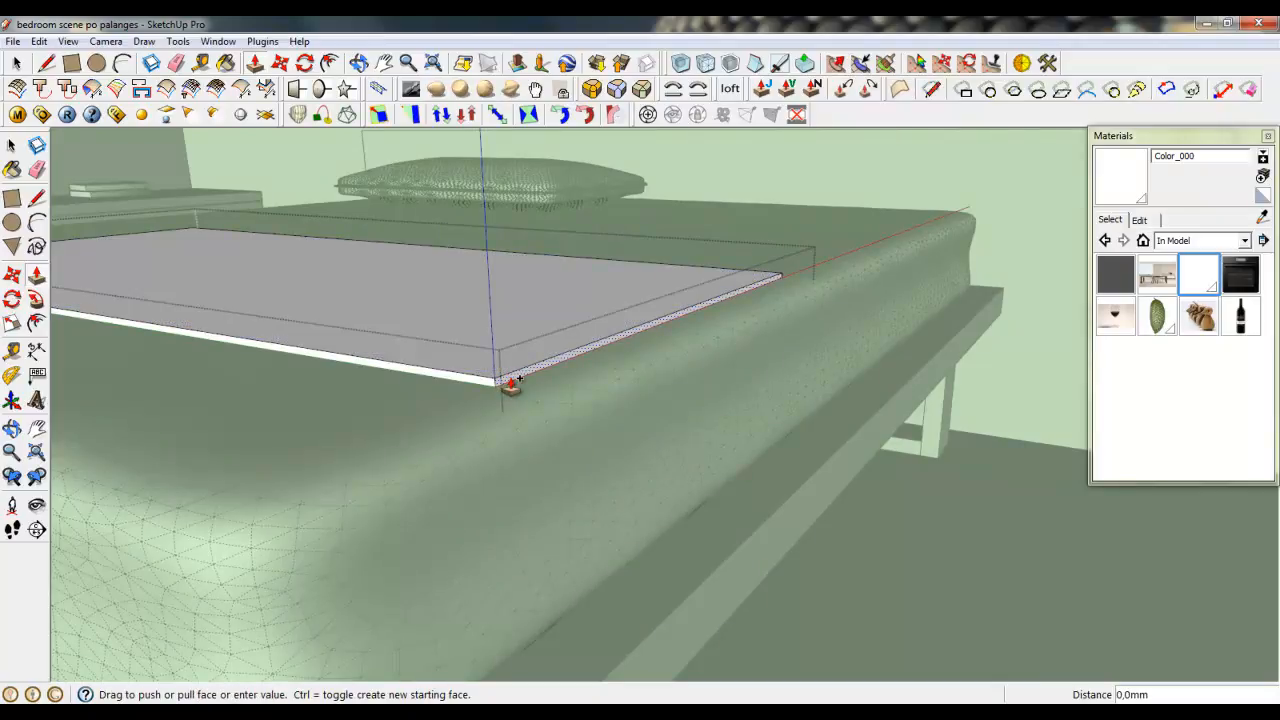
middle_click_drag(843, 443, 886, 415)
scroll(886, 415, "down", 3)
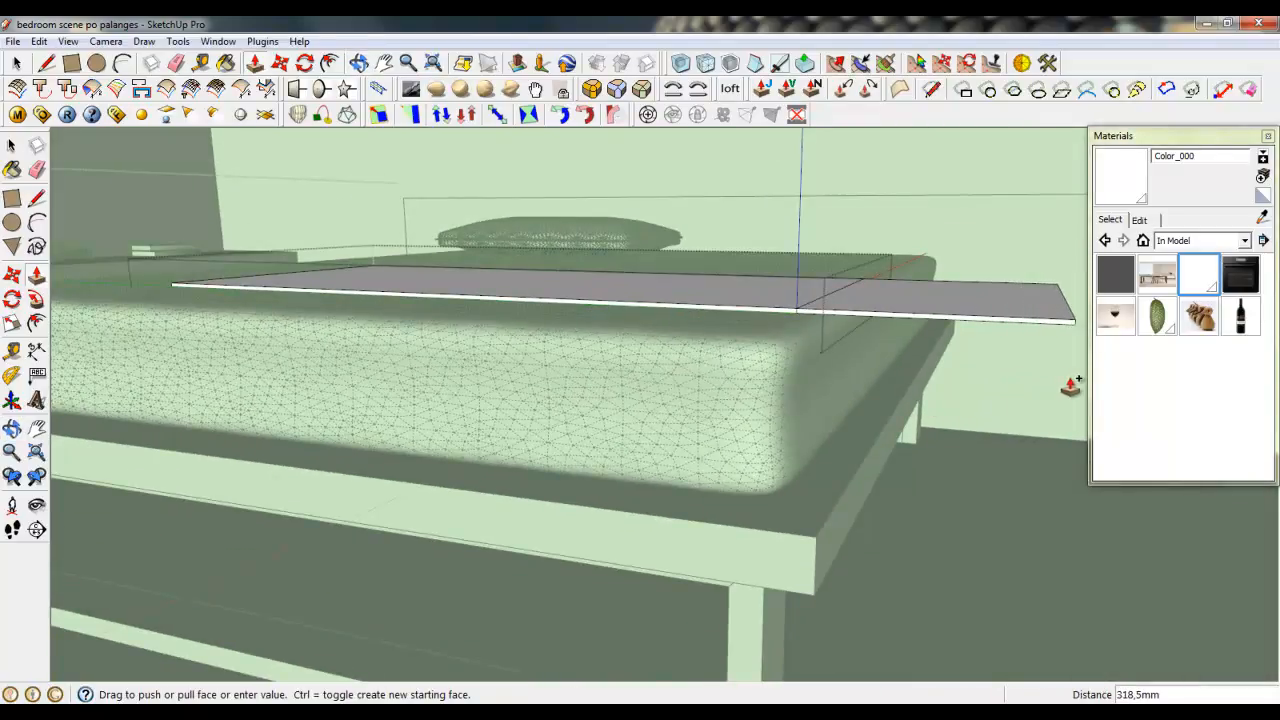
key("Return")
- Turn off the display of hidden geometry and switch to a top view in parallel projection
middle_click_drag(847, 325, 573, 663)
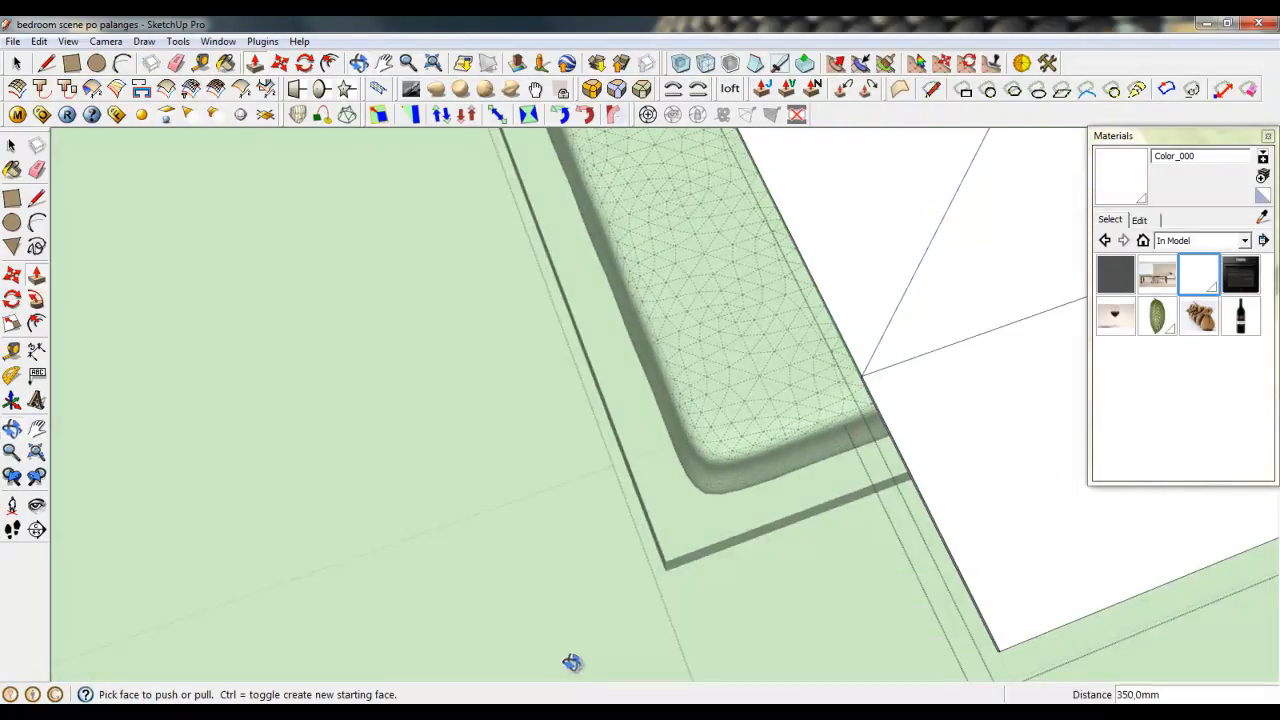
scroll(444, 549, "down", 3)
middle_click_drag(566, 491, 650, 460)
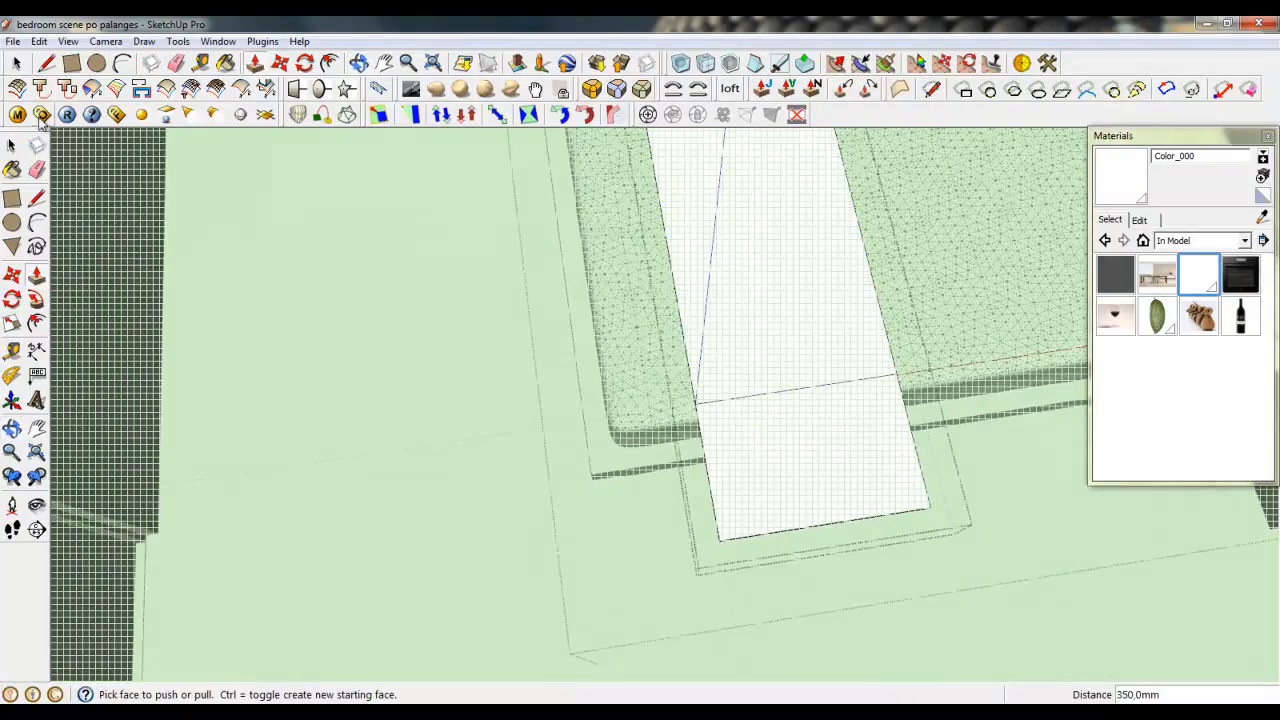
left_click(68, 41)
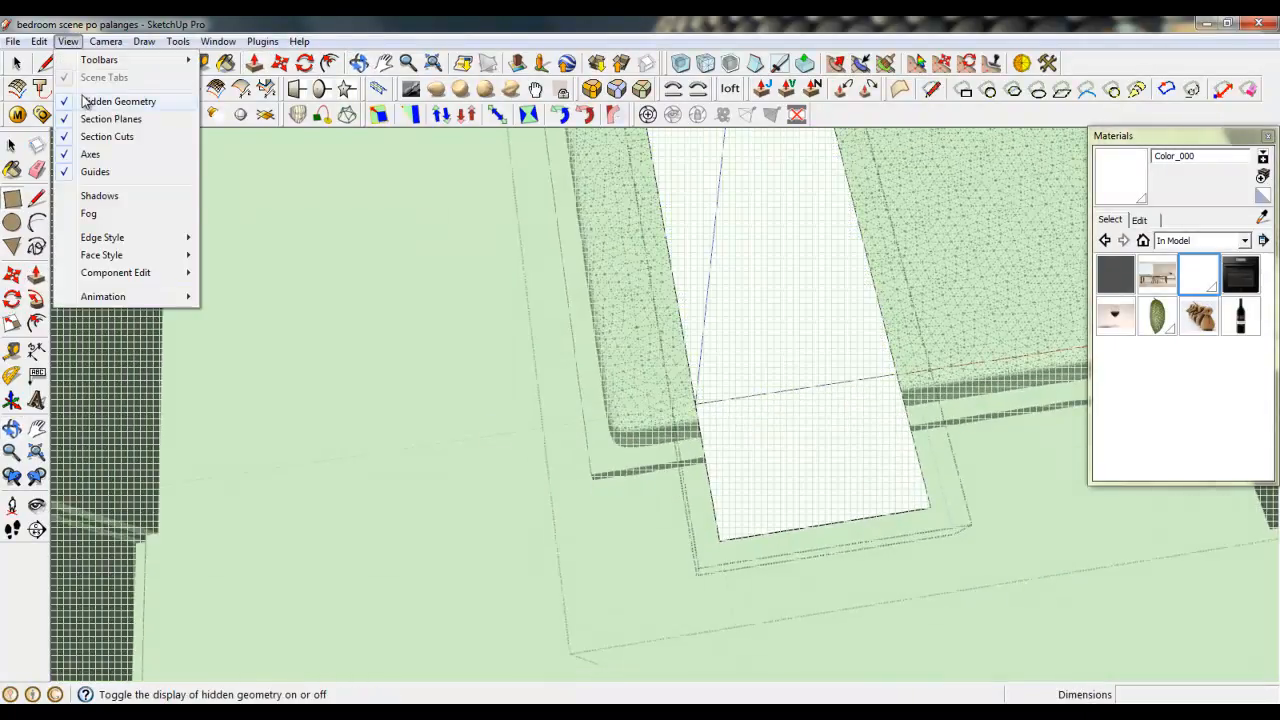
left_click(118, 101)
left_click(106, 41)
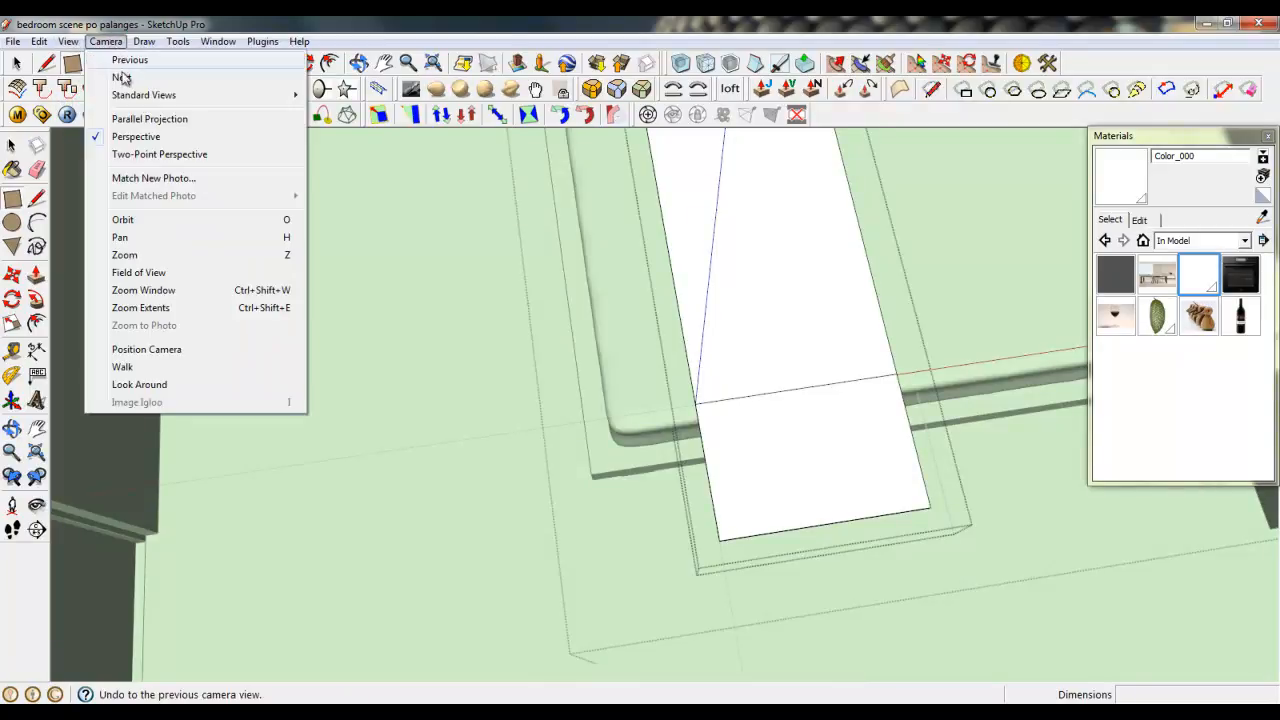
left_click(140, 119)
left_click(106, 41)
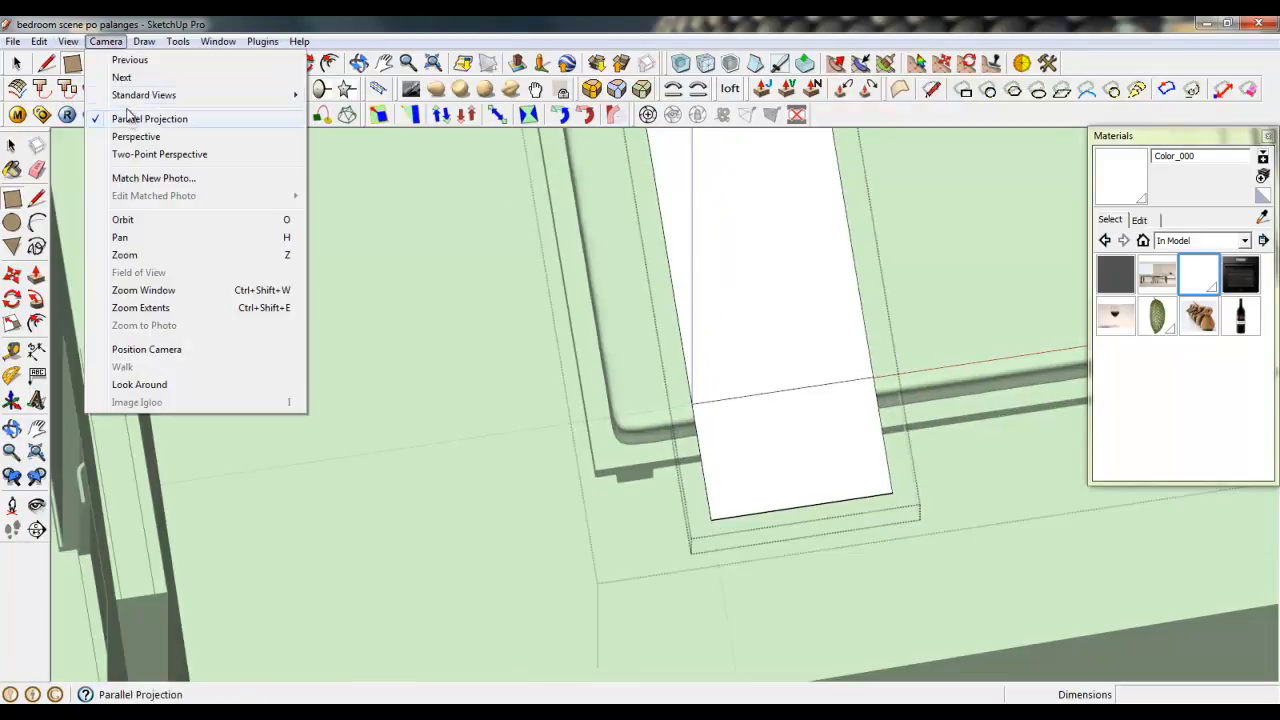
mouse_move(286, 96)
left_click(338, 95)
scroll(508, 437, "down", 3)
scroll(900, 386, "up", 4)
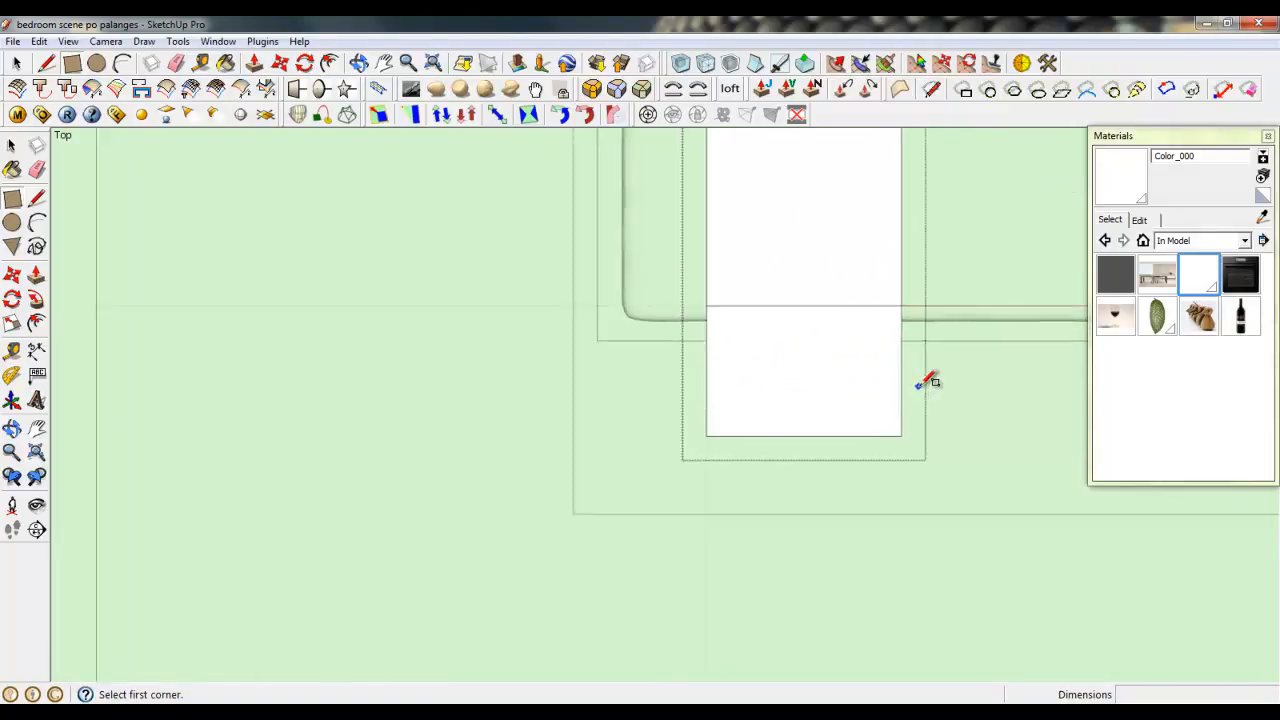
scroll(739, 576, "down", 4)
scroll(797, 449, "up", 1)
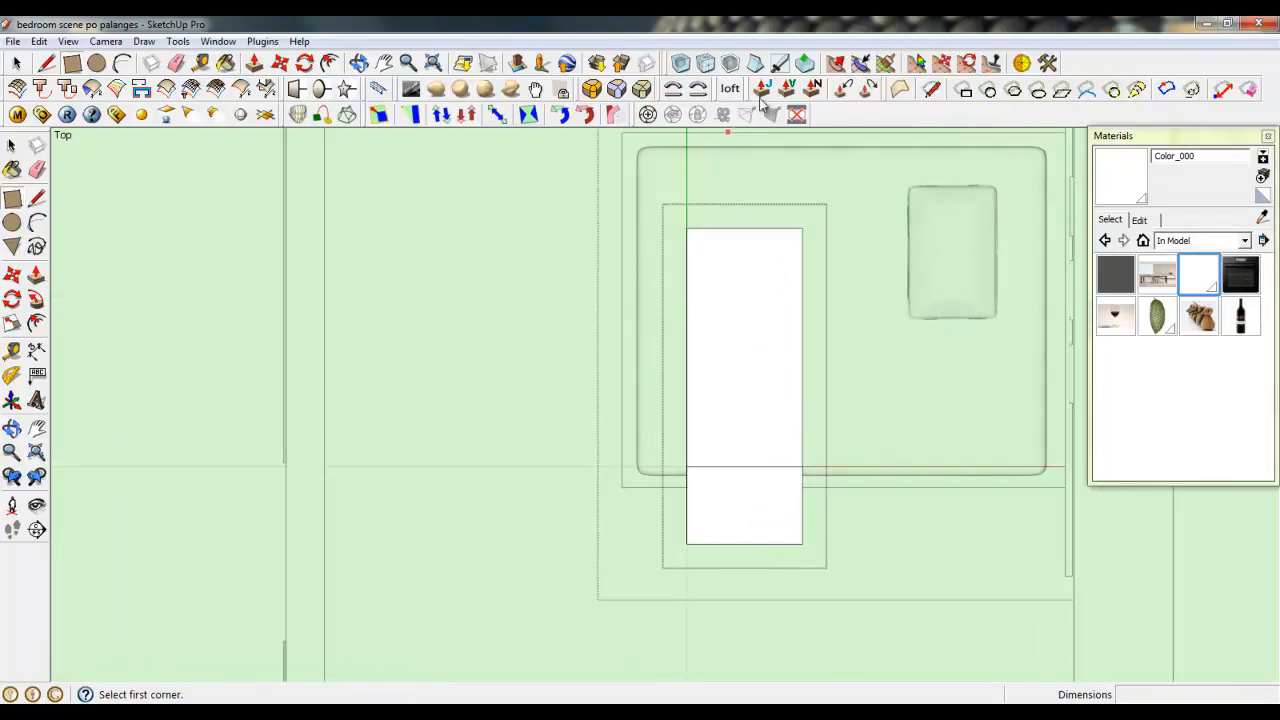
- Cut a lengthwise line with the knife tool through the slab, just inside its long edge nearest the pillow
left_click(779, 66)
scroll(780, 226, "up", 5)
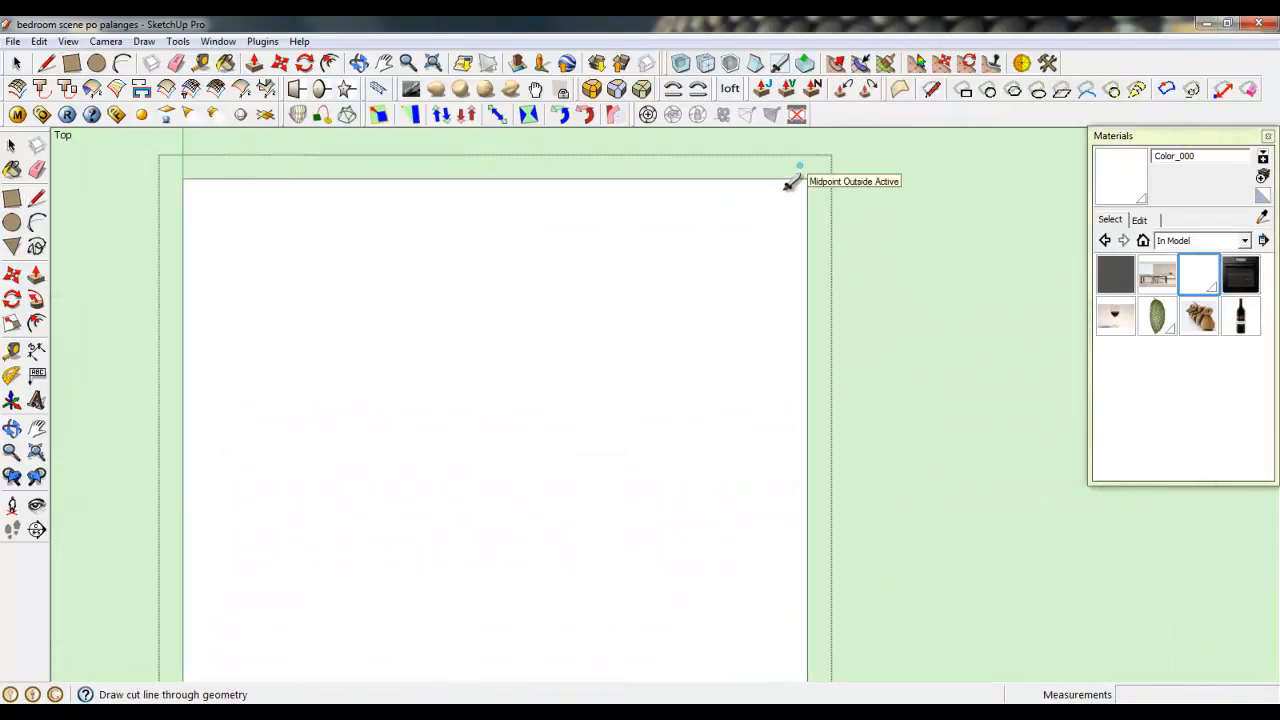
scroll(790, 180, "down", 5)
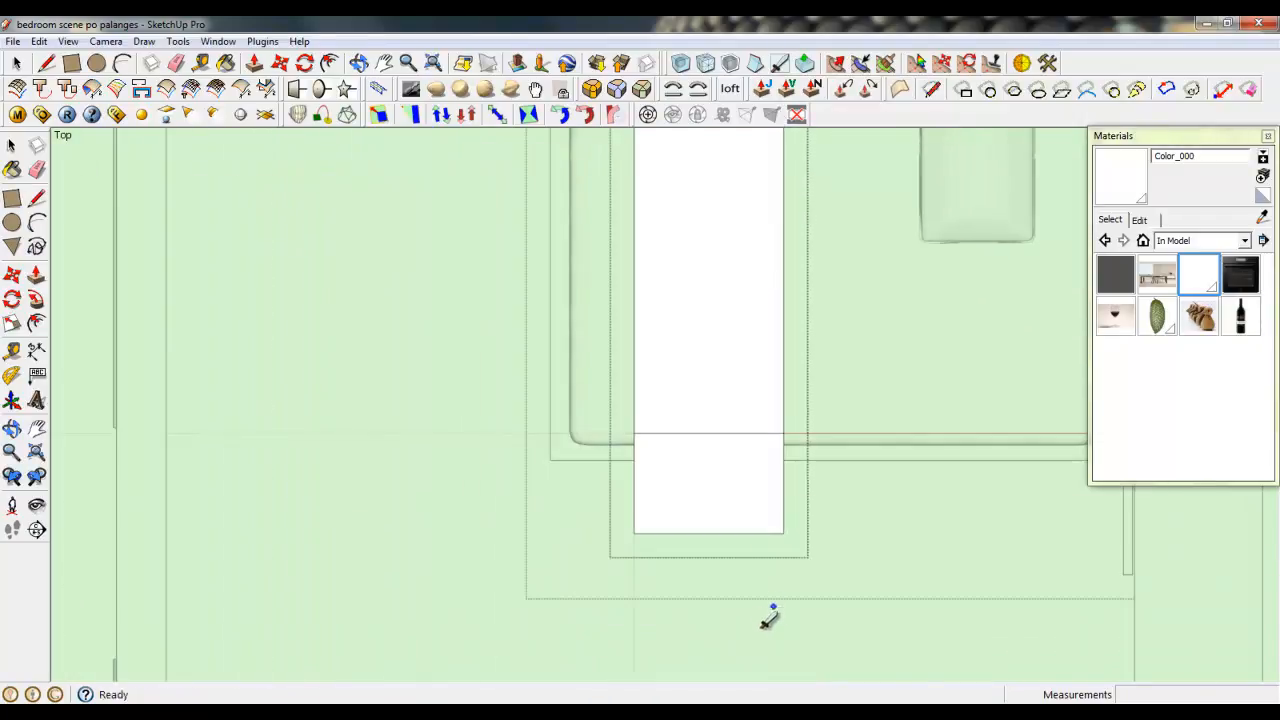
scroll(772, 560, "up", 3)
scroll(779, 450, "up", 4)
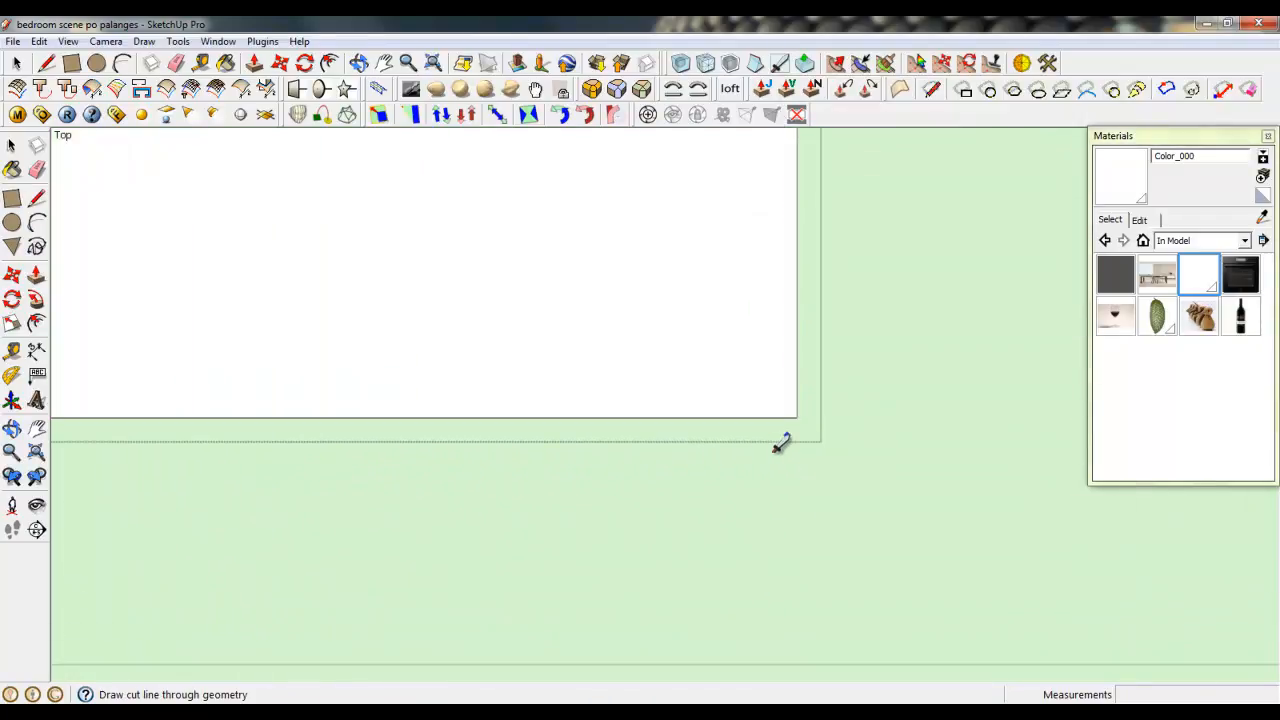
left_click(786, 437)
scroll(745, 532, "down", 5)
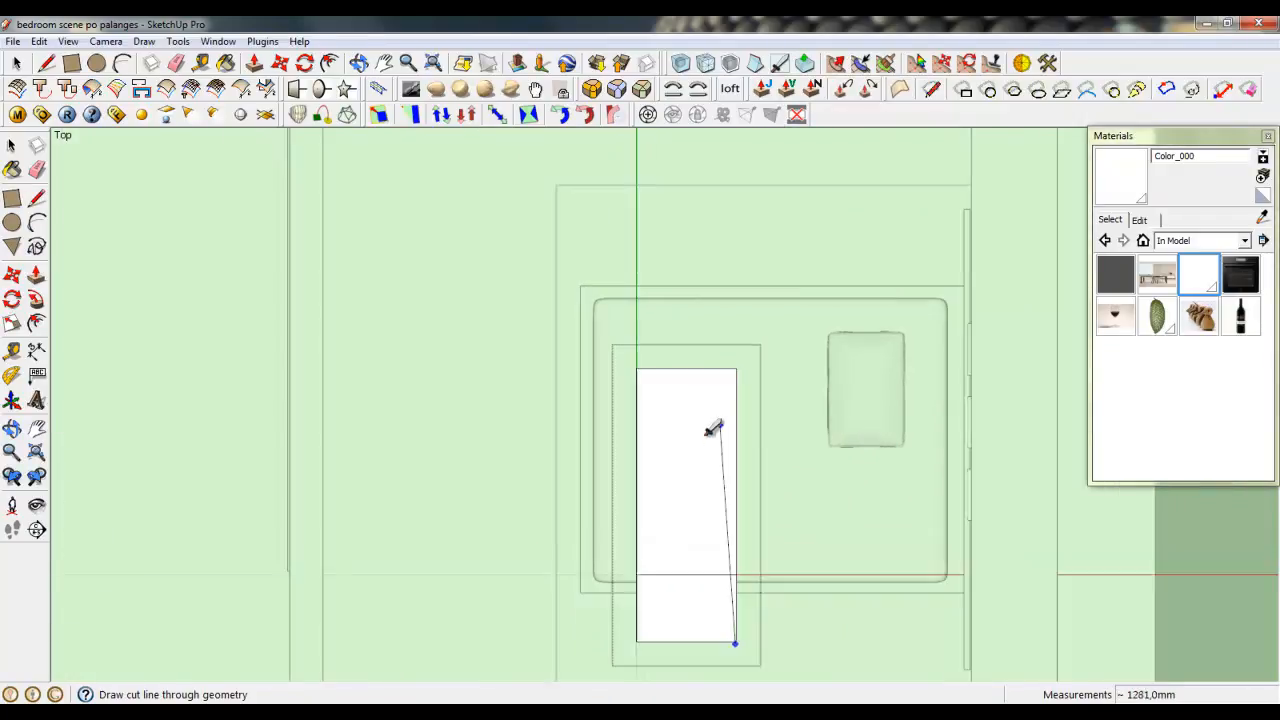
scroll(727, 315, "up", 3)
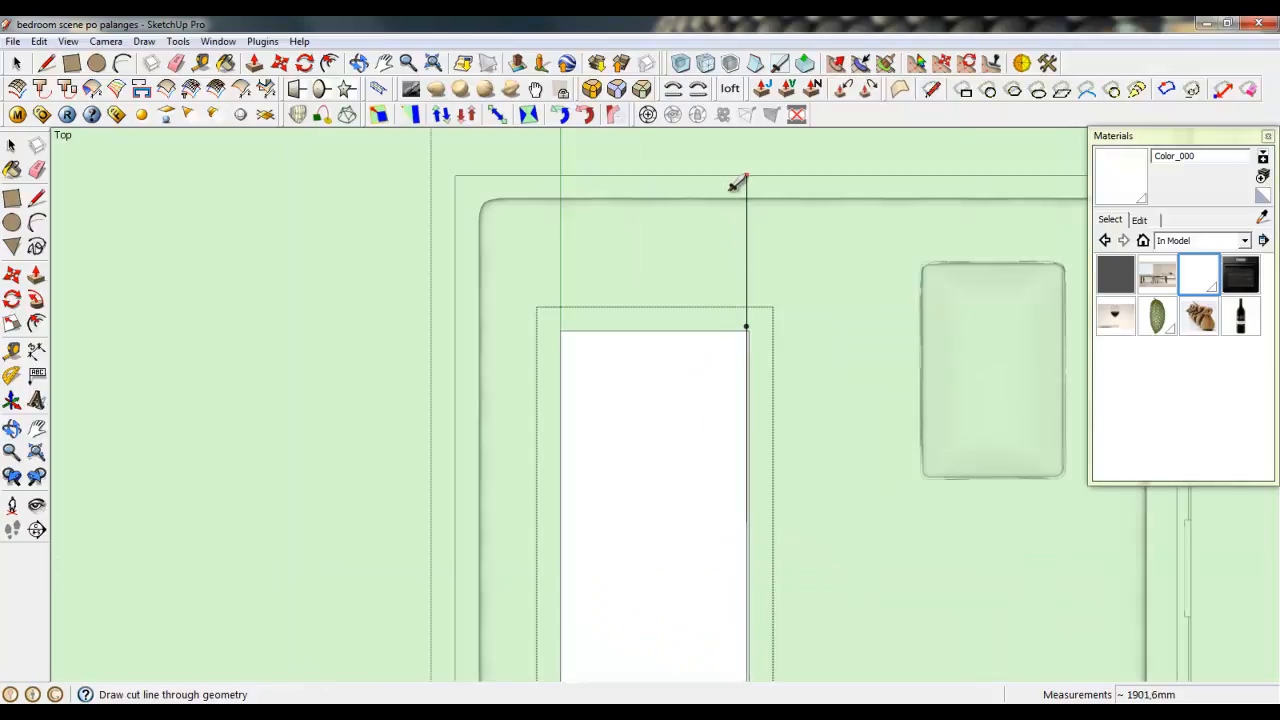
scroll(740, 162, "down", 2)
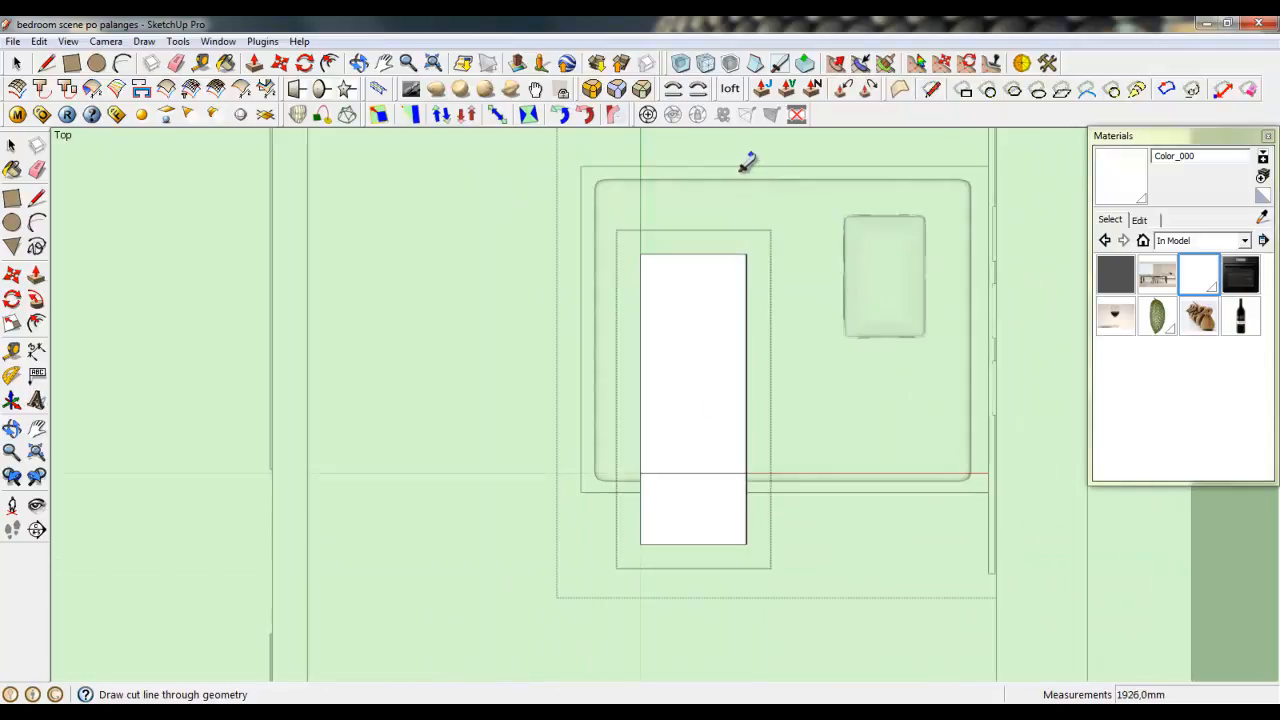
- Cut a matching lengthwise knife line just inside the slab's long edge farthest from the pillow
scroll(709, 380, "up", 6)
scroll(614, 438, "up", 1)
scroll(578, 416, "down", 1)
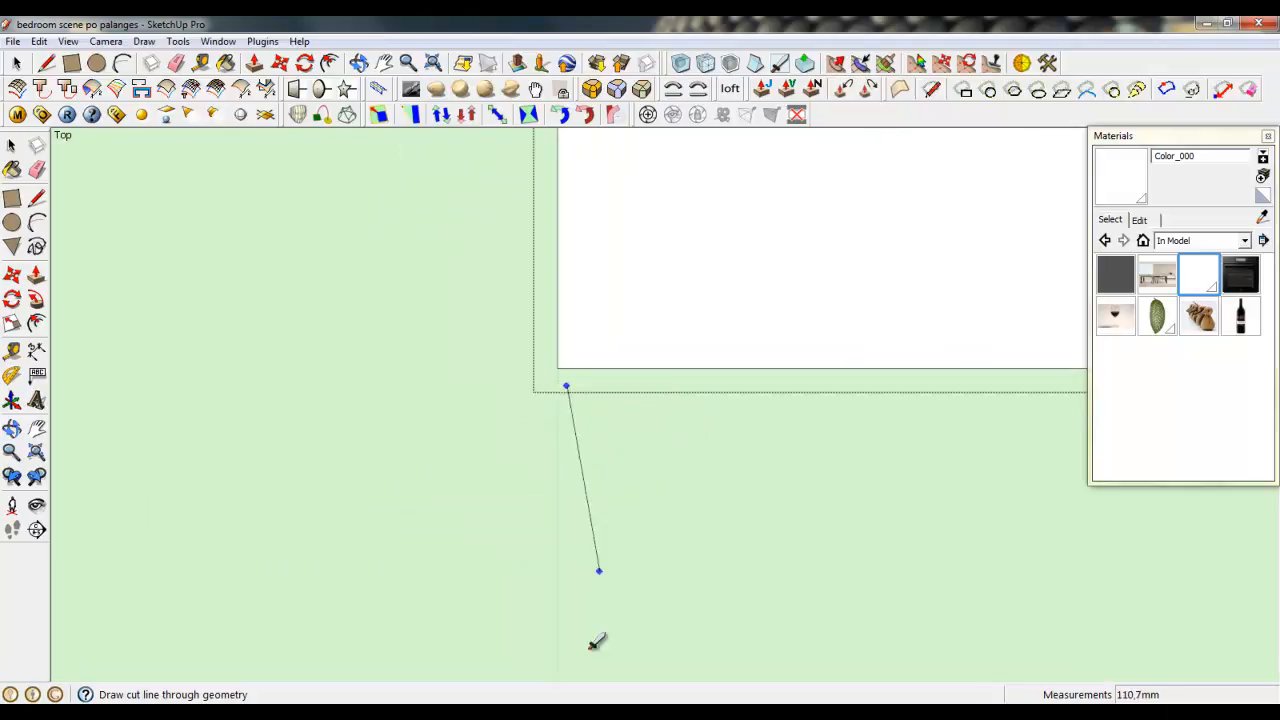
scroll(596, 642, "down", 6)
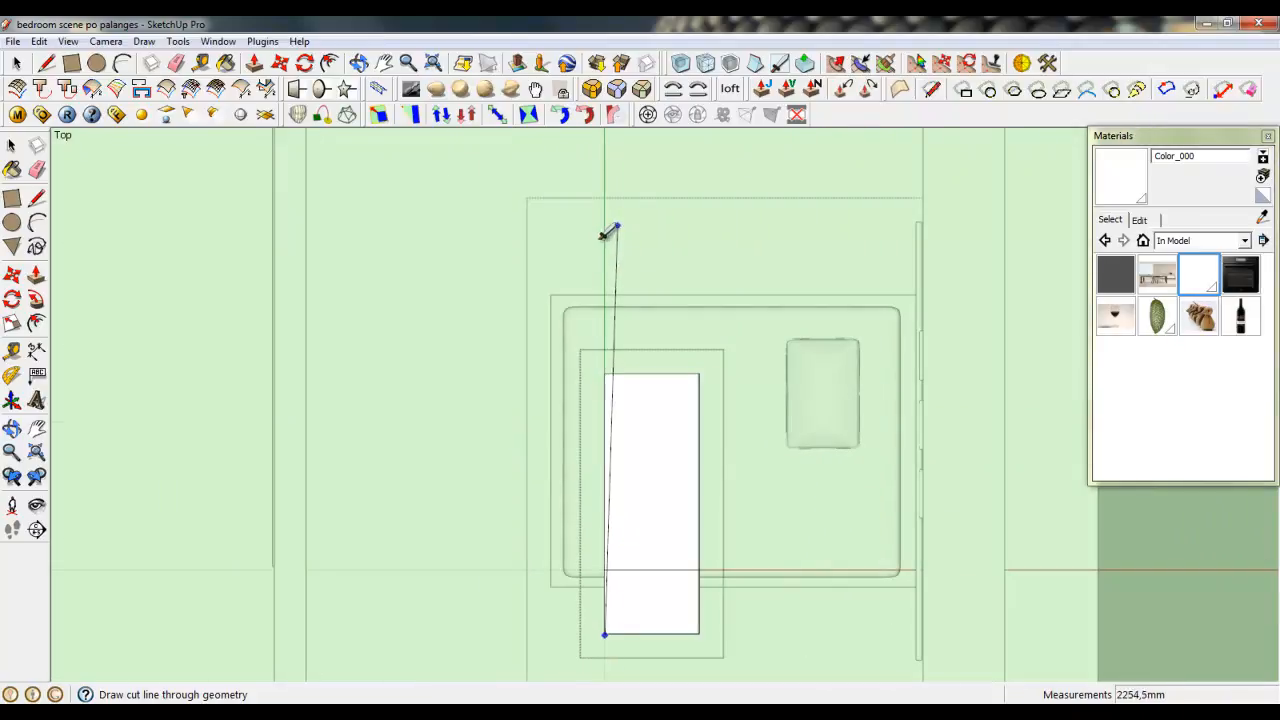
- Make six crosswise knife cuts through the slab's overhanging part, from just inside its short end toward the mattress
scroll(586, 606, "up", 6)
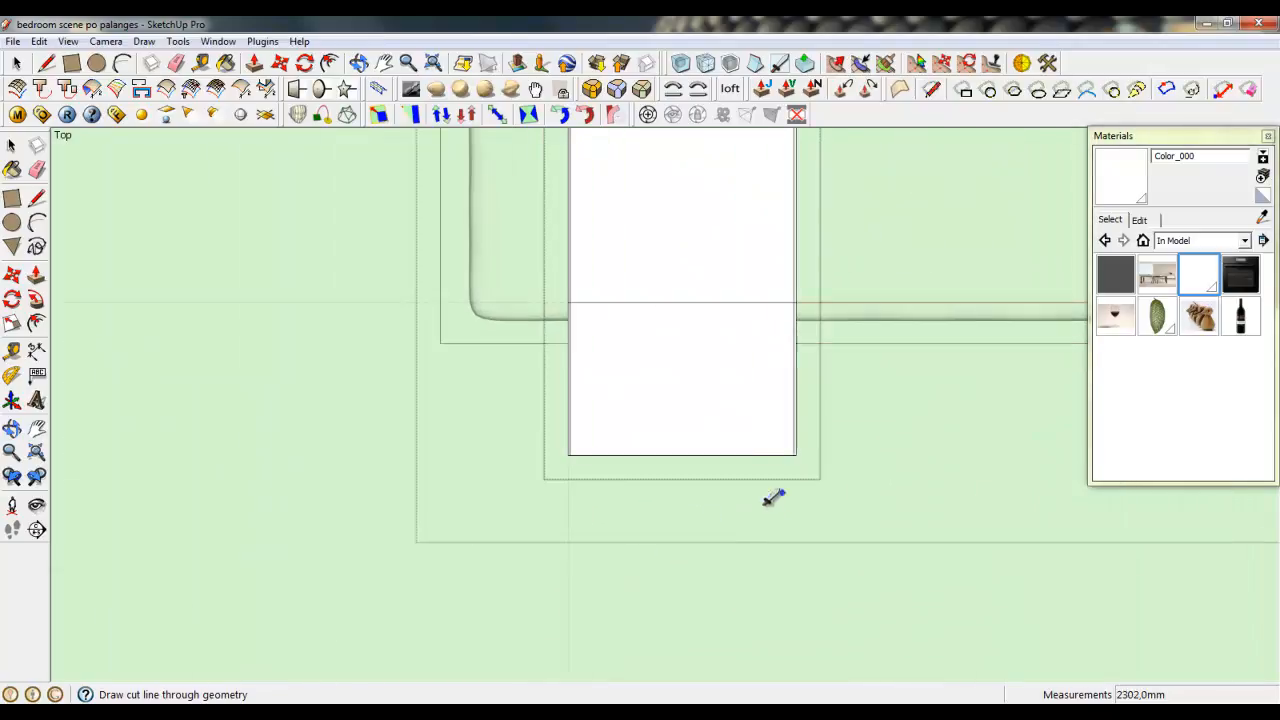
left_click(350, 451)
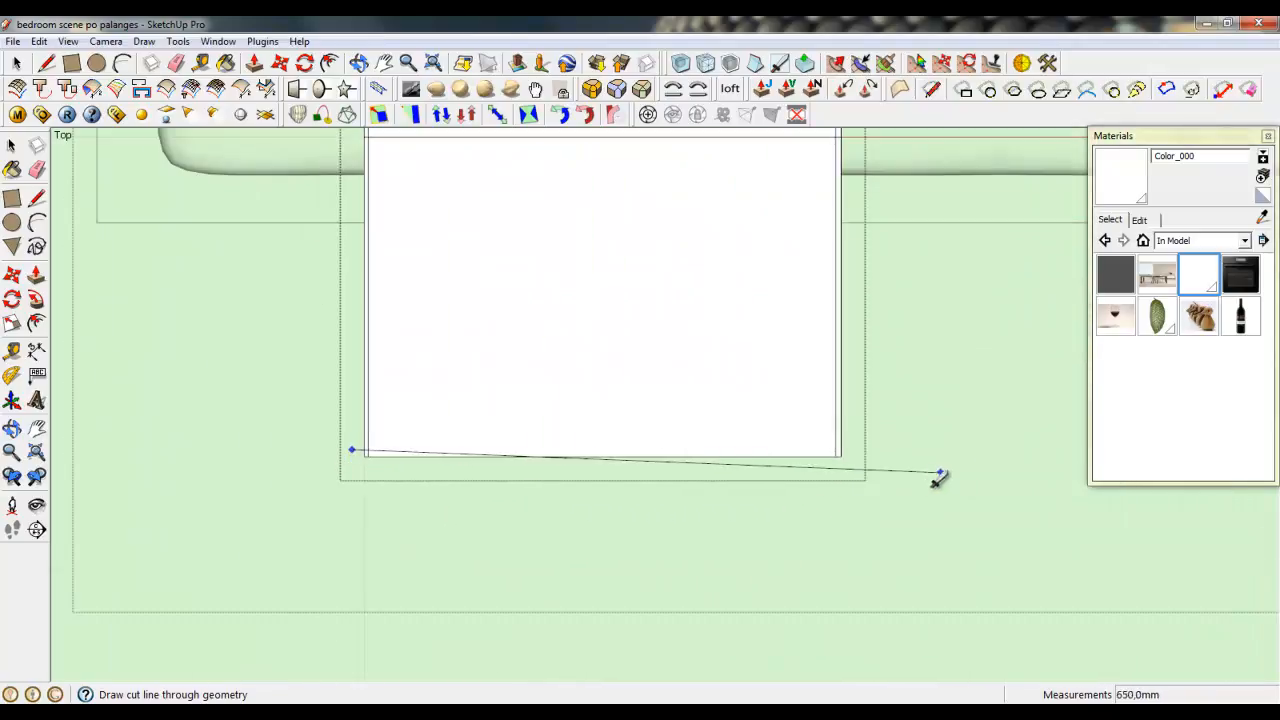
left_click(313, 408)
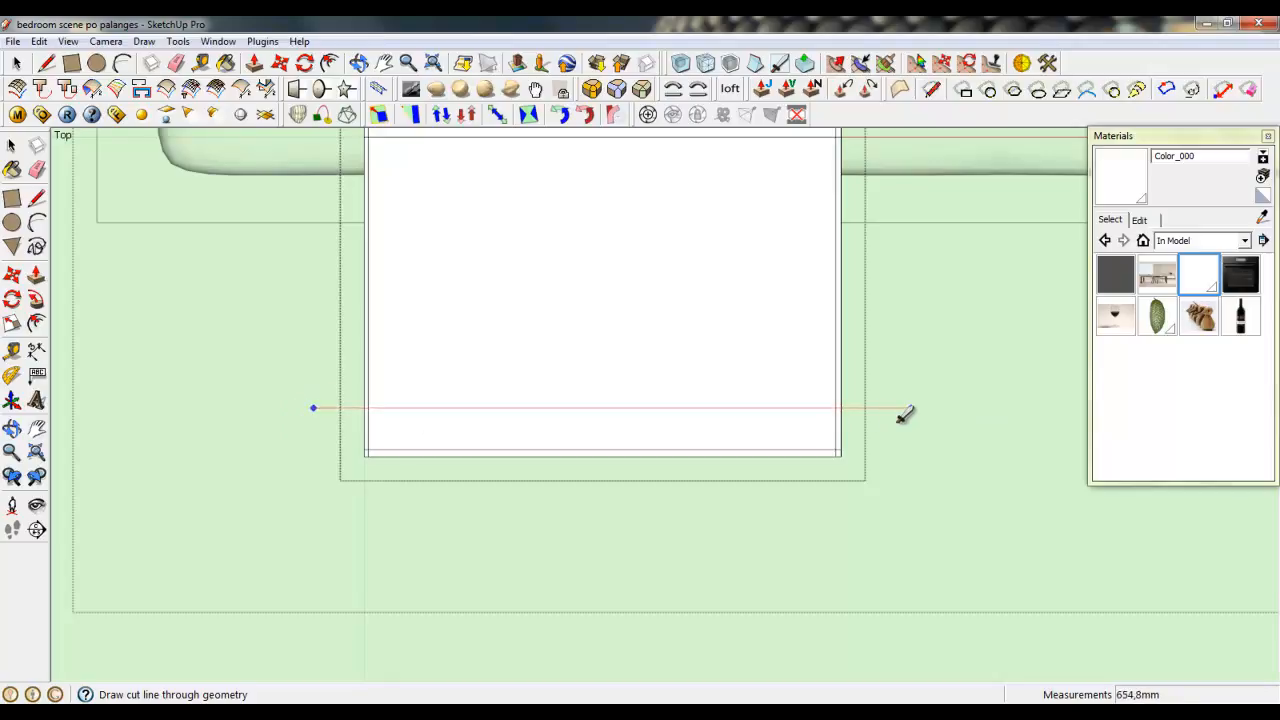
left_click(339, 350)
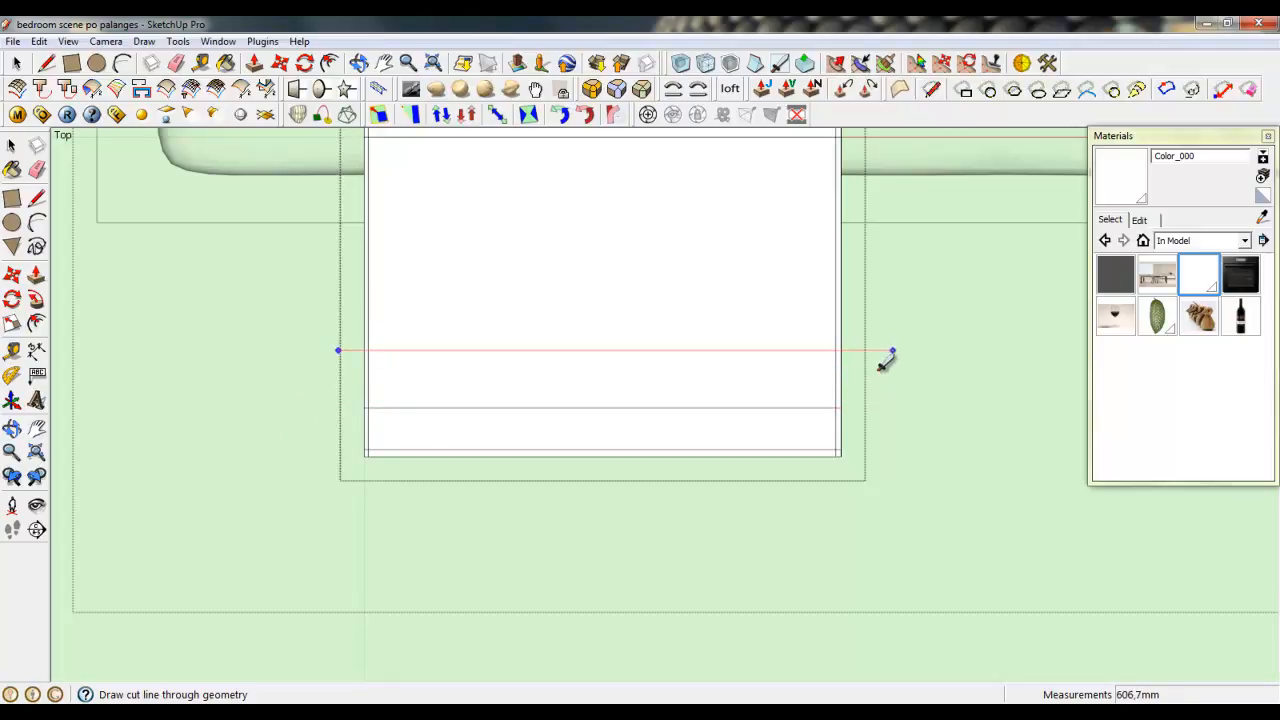
left_click(892, 351)
scroll(868, 554, "down", 3)
scroll(811, 456, "up", 2)
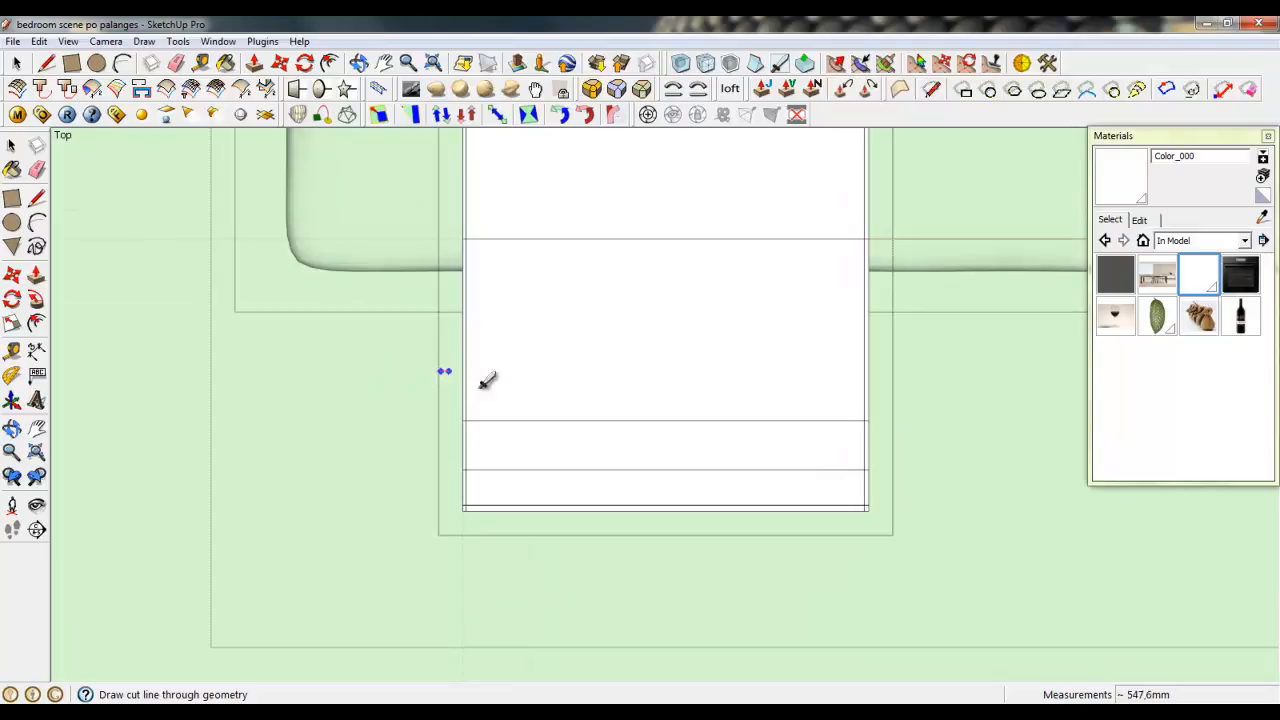
left_click(444, 371)
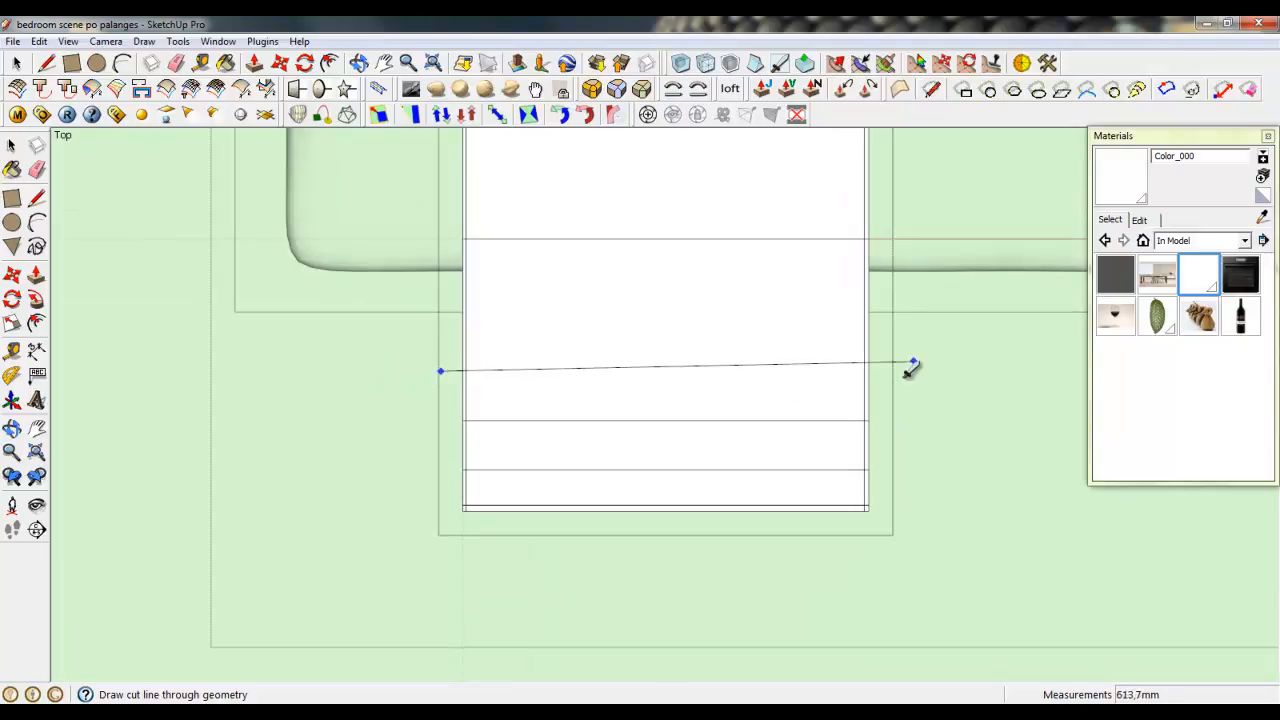
left_click(452, 332)
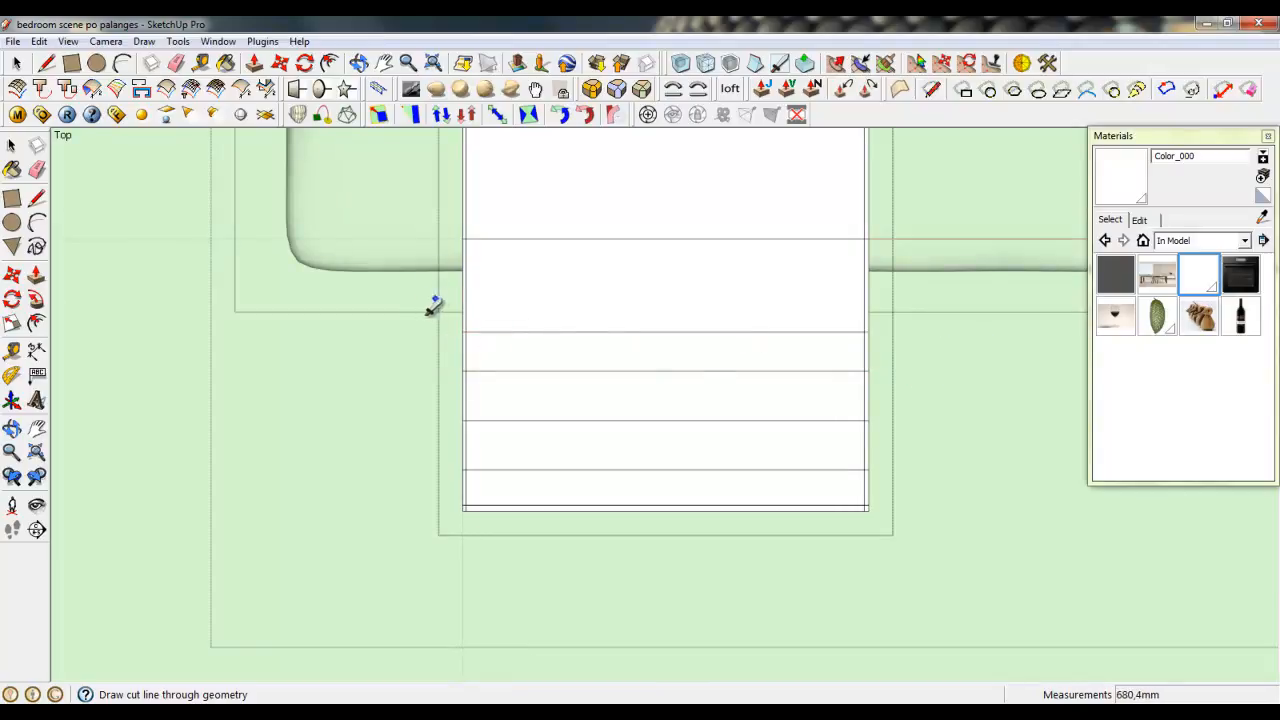
left_click(451, 292)
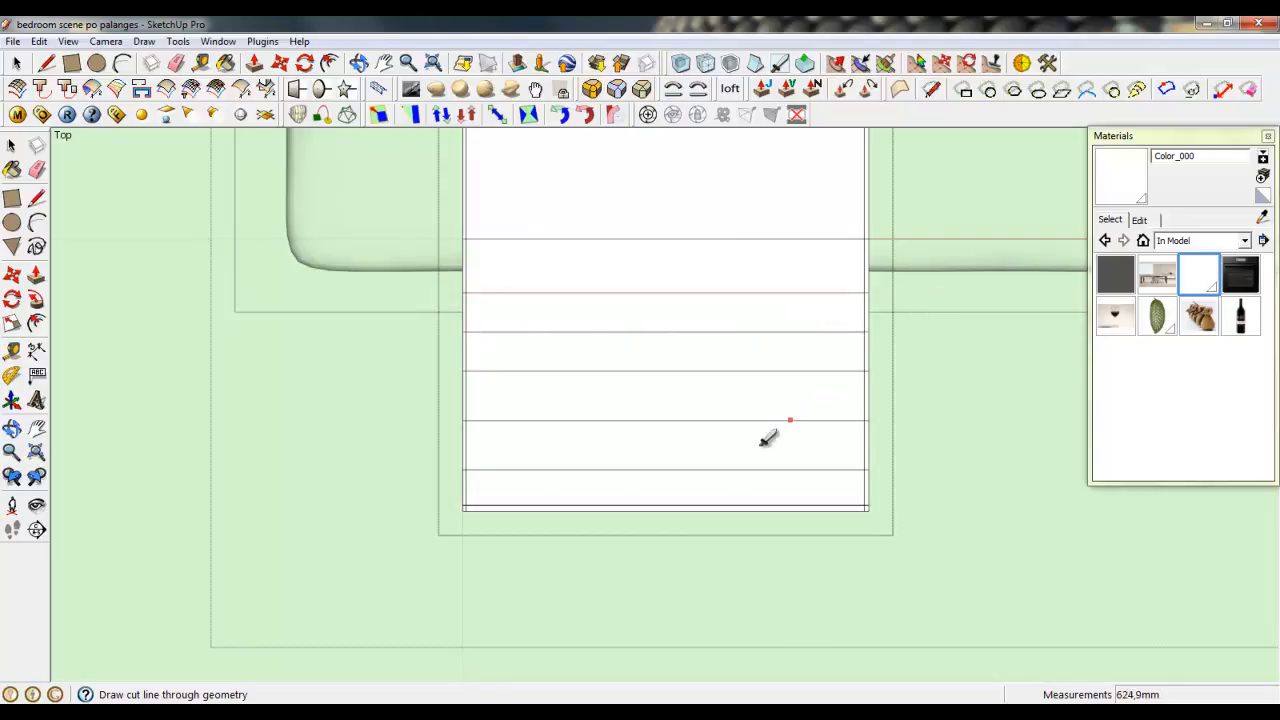
- Return the camera to perspective projection with an angled view of the slab's overhanging end
middle_click_drag(767, 438, 986, 351)
scroll(710, 373, "up", 3)
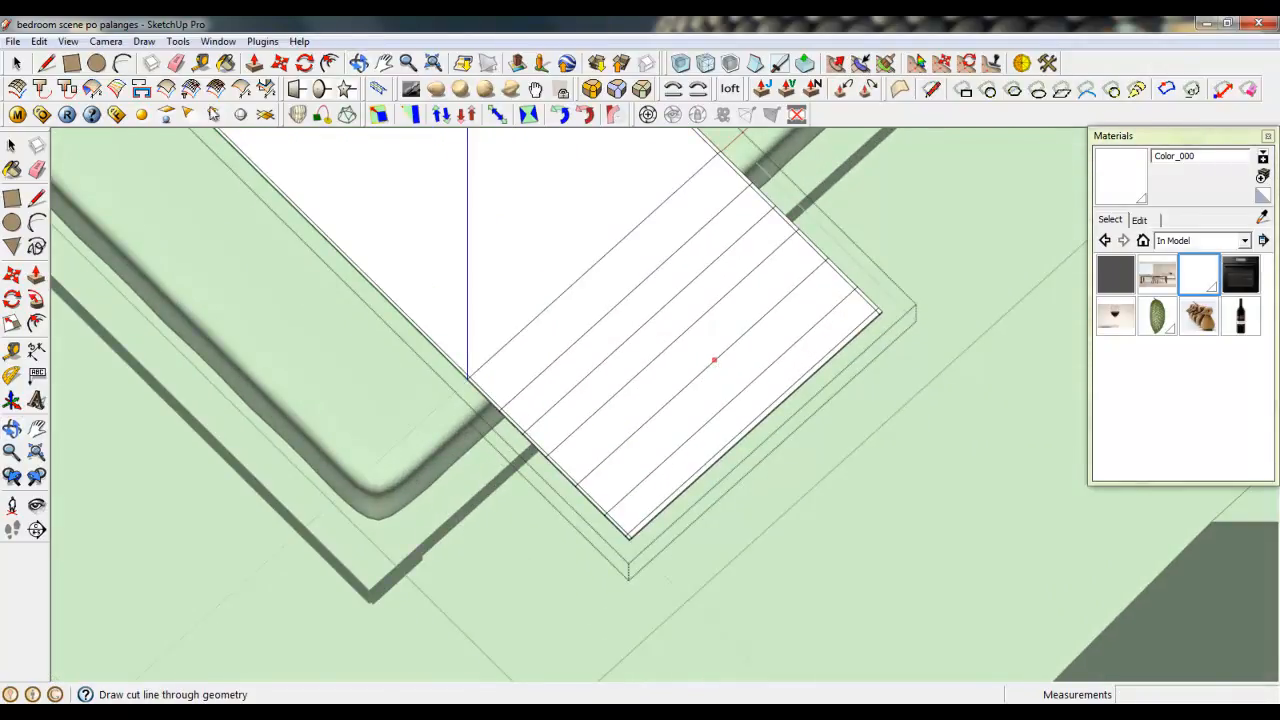
left_click(105, 41)
left_click(128, 132)
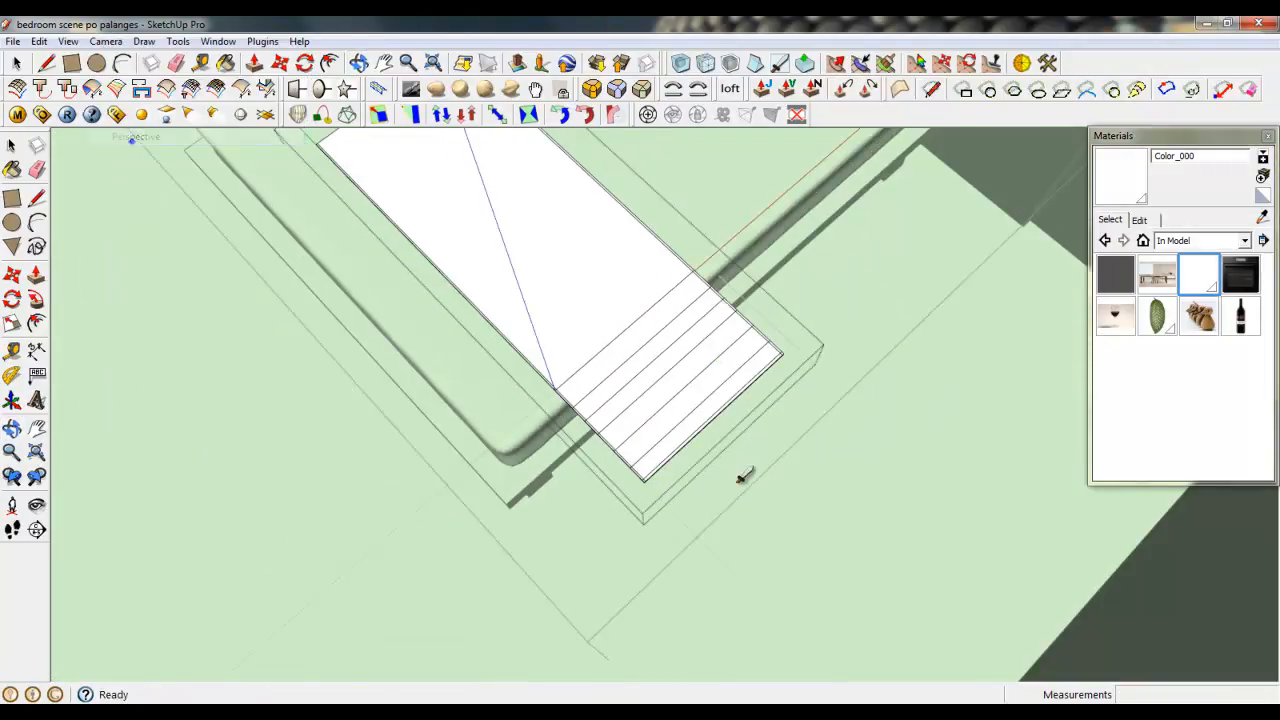
scroll(802, 433, "up", 2)
middle_click_drag(718, 465, 705, 335)
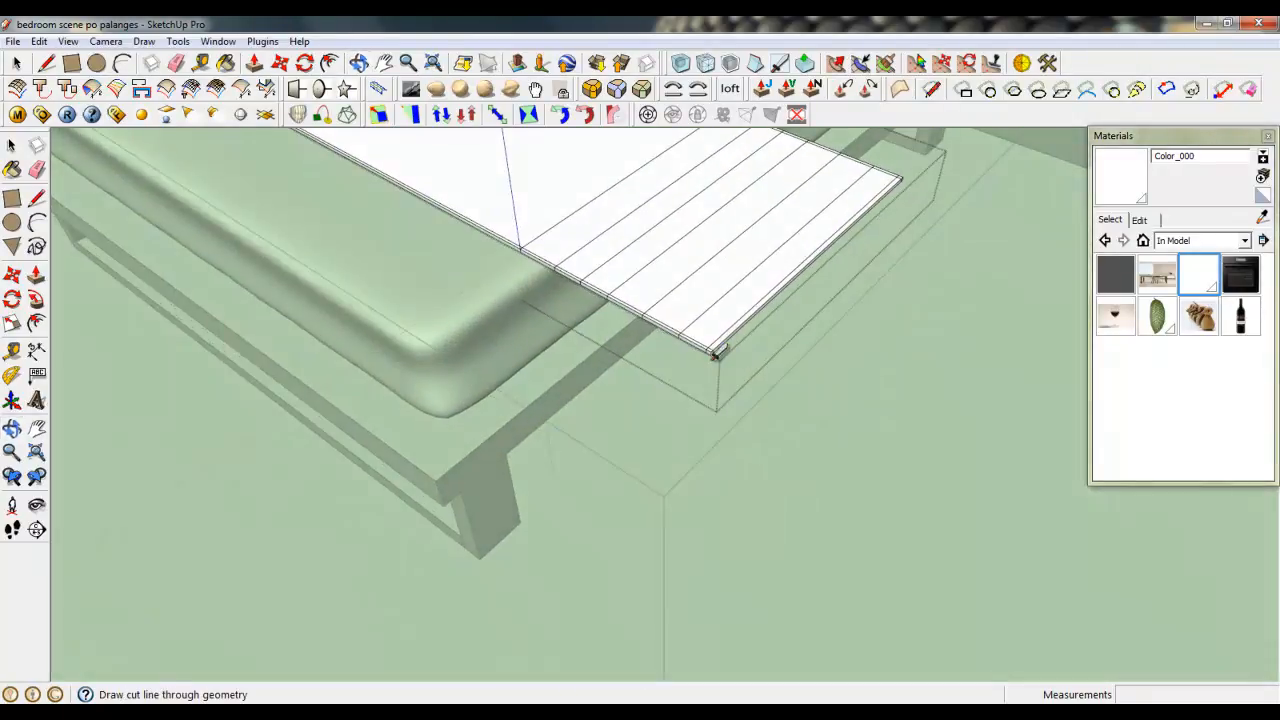
- Select the slab's whole geometry and subdivide its mesh
left_click(16, 63)
left_click(655, 240)
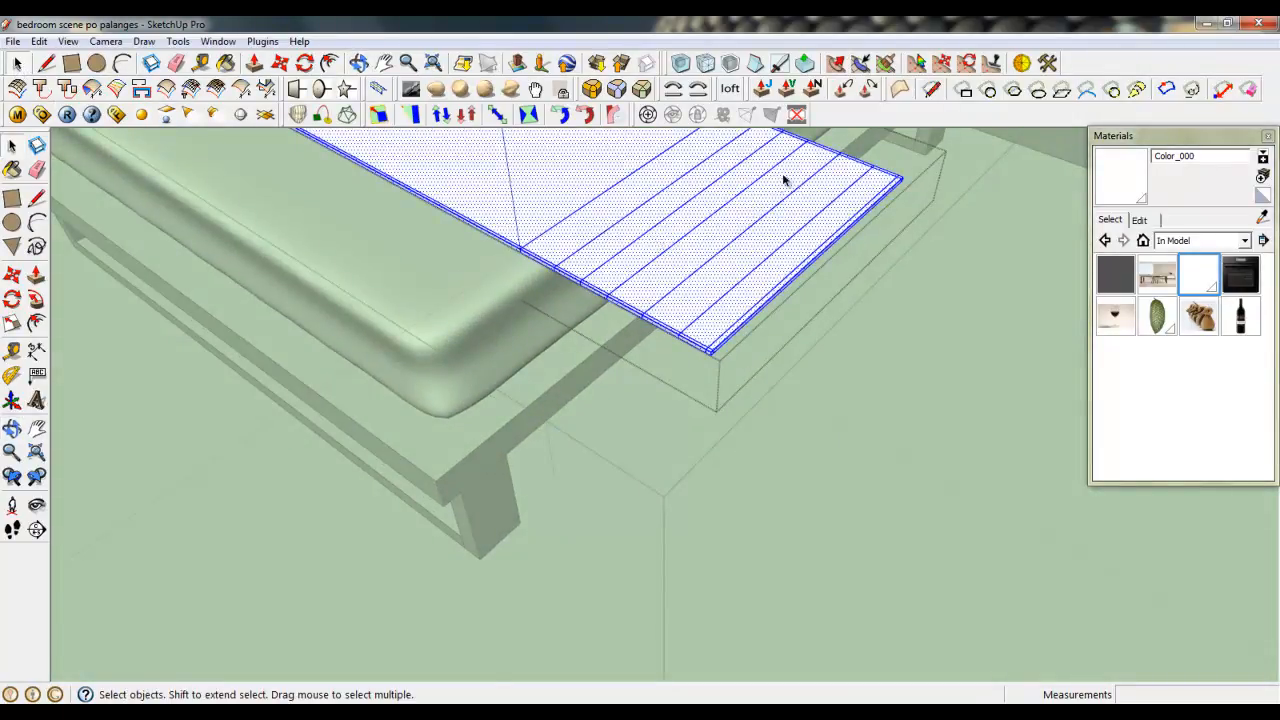
scroll(784, 176, "up", 3)
scroll(708, 543, "down", 3)
middle_click_drag(708, 543, 706, 353)
scroll(706, 353, "up", 3)
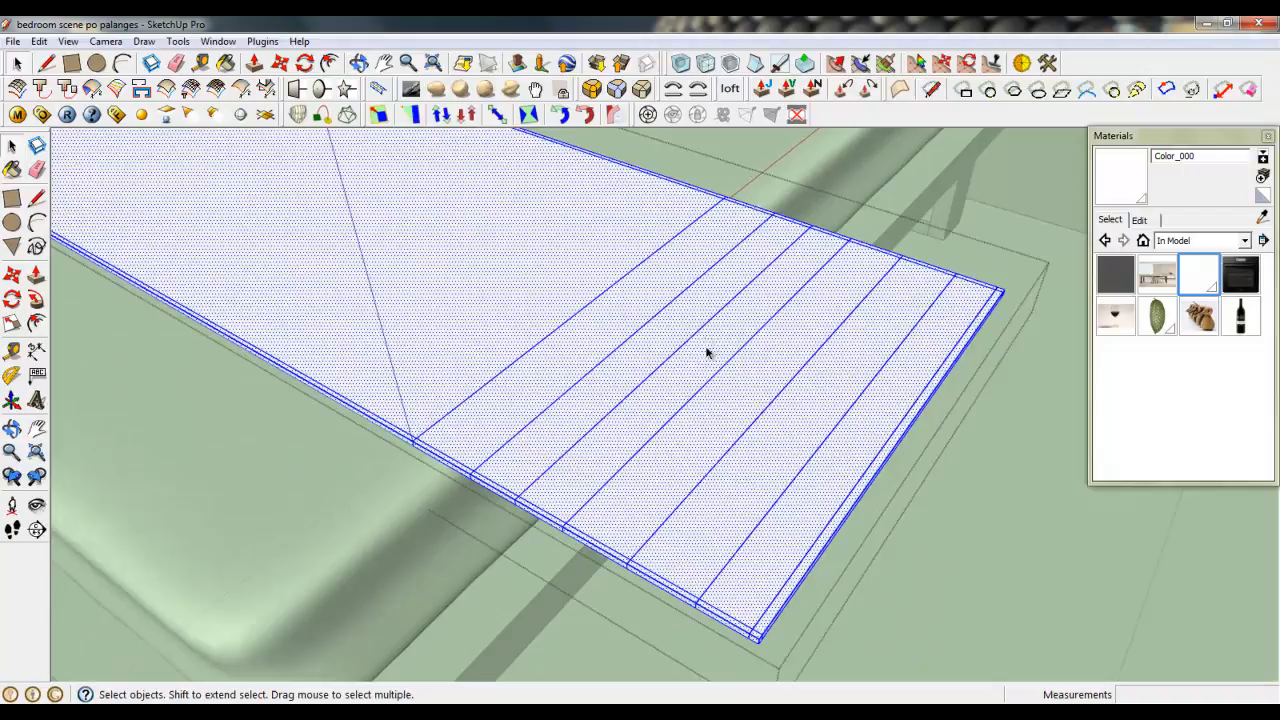
left_click(706, 61)
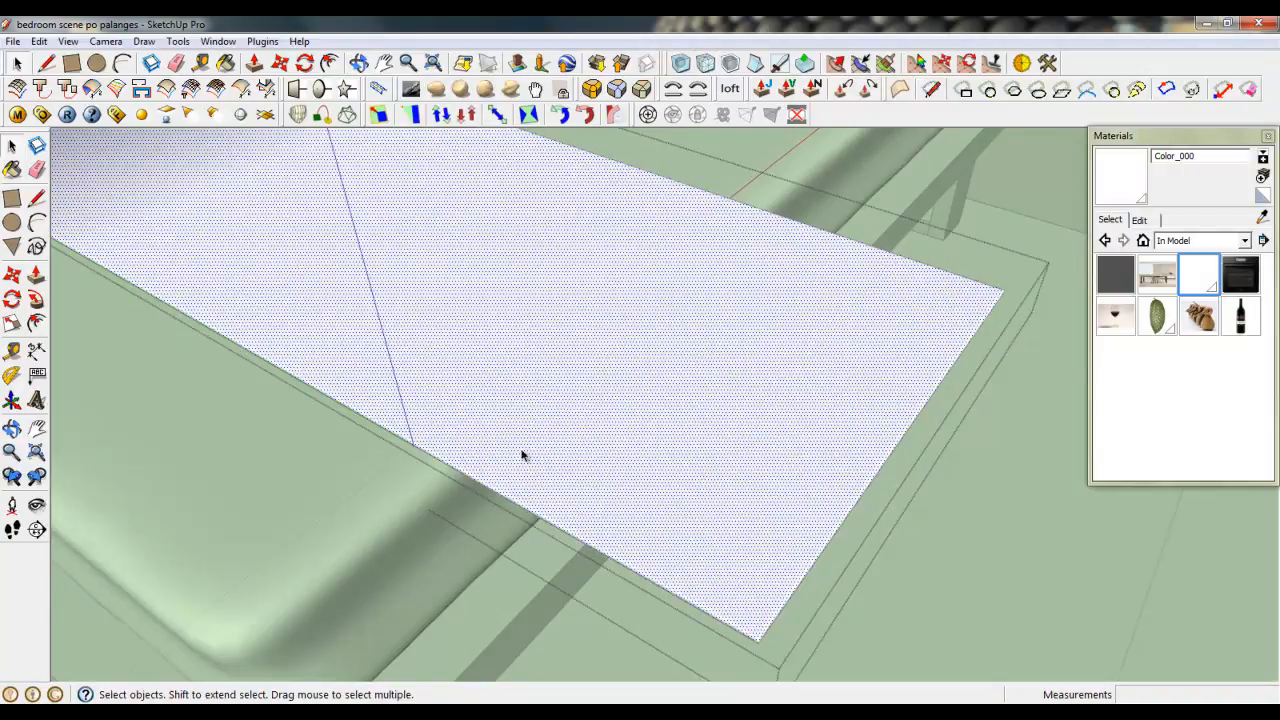
- Select the whole subdivided slab and set the angle between normals to 0 degrees in its edge softening
scroll(523, 454, "down", 1)
triple_click(580, 419)
right_click(580, 422)
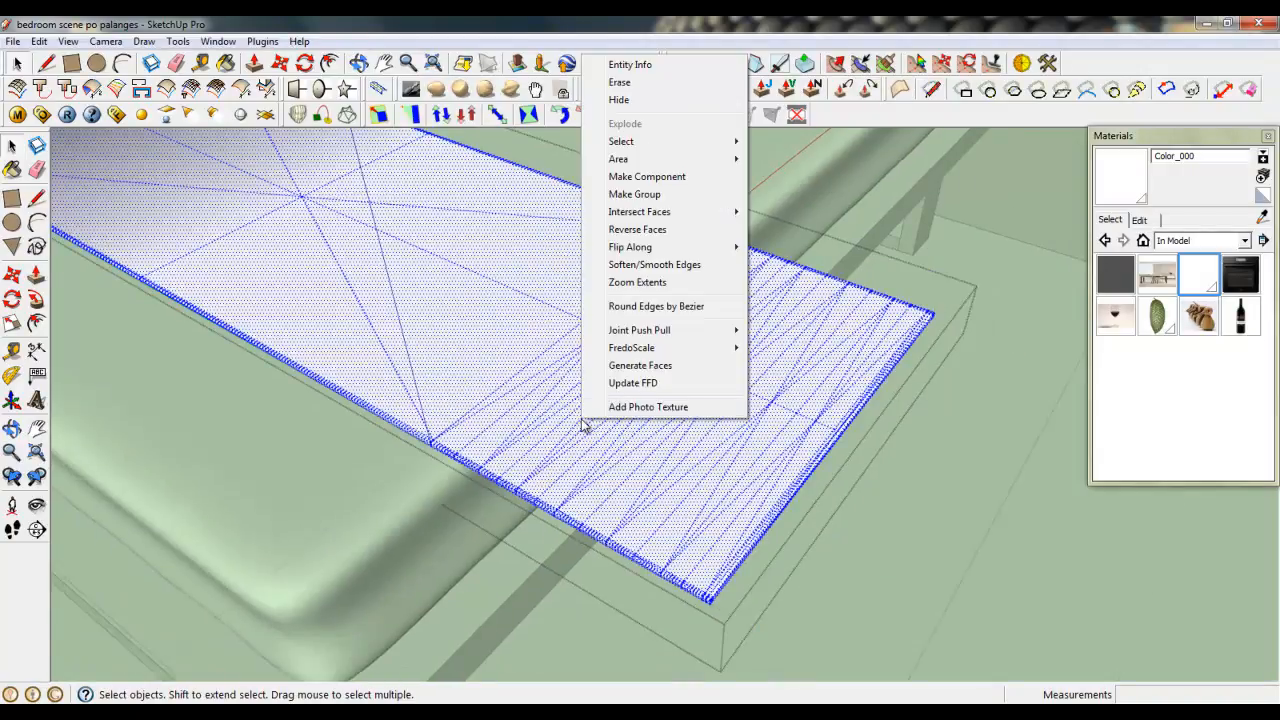
left_click(632, 266)
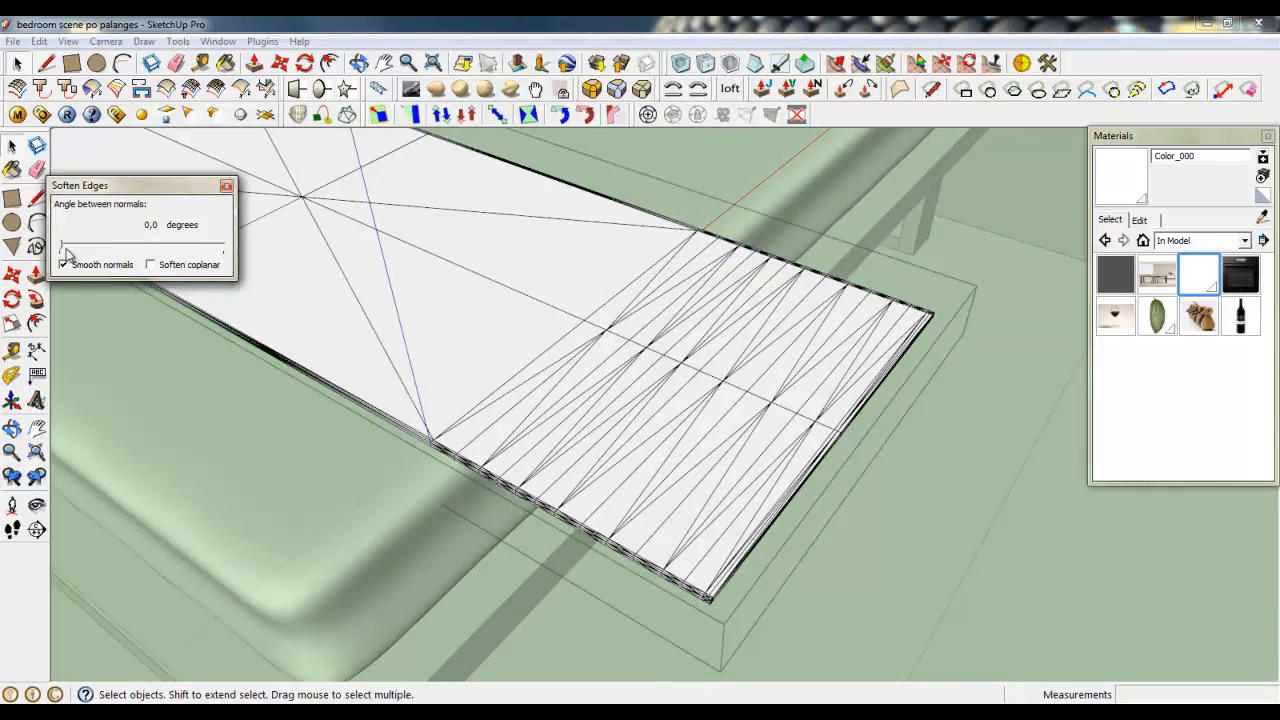
- Close the edge softening settings and select the geometry of the slab's overhanging part
left_click(226, 190)
middle_click_drag(608, 460, 780, 360)
middle_click_drag(563, 469, 557, 395)
scroll(477, 588, "up", 3)
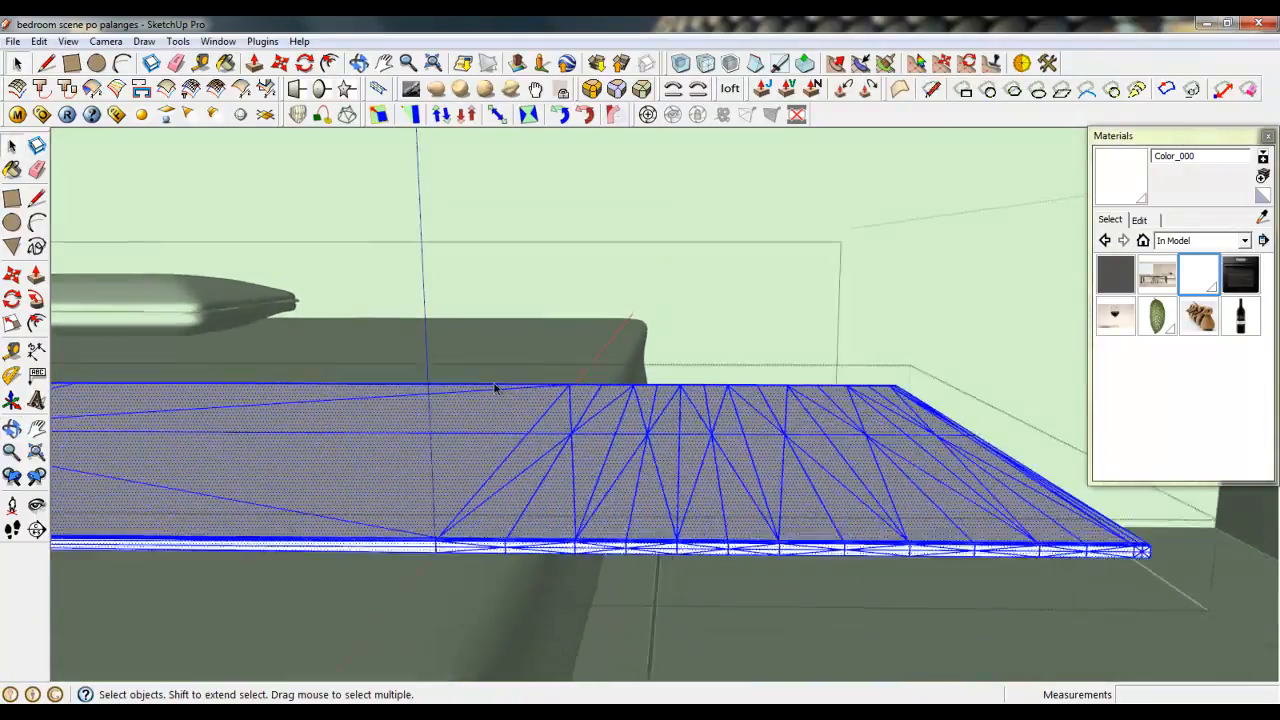
scroll(496, 387, "down", 5)
left_click_drag(467, 333, 812, 503)
scroll(560, 430, "up", 1)
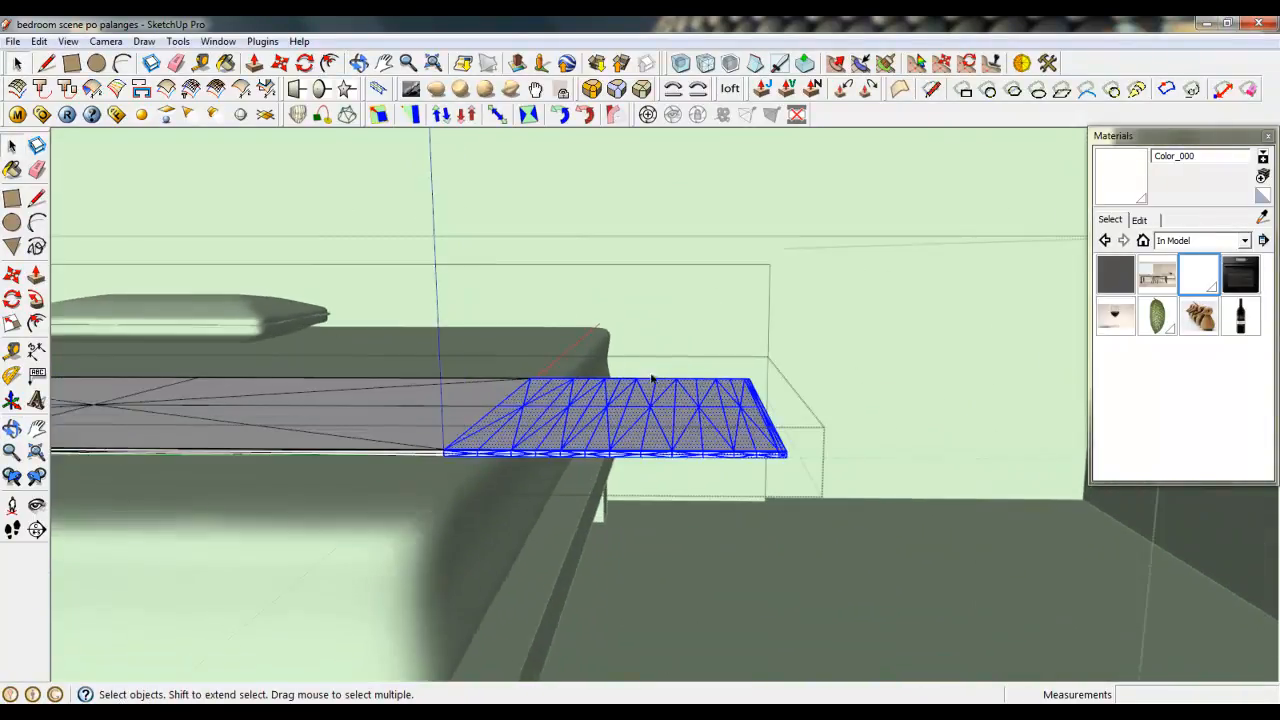
scroll(500, 430, "up", 1)
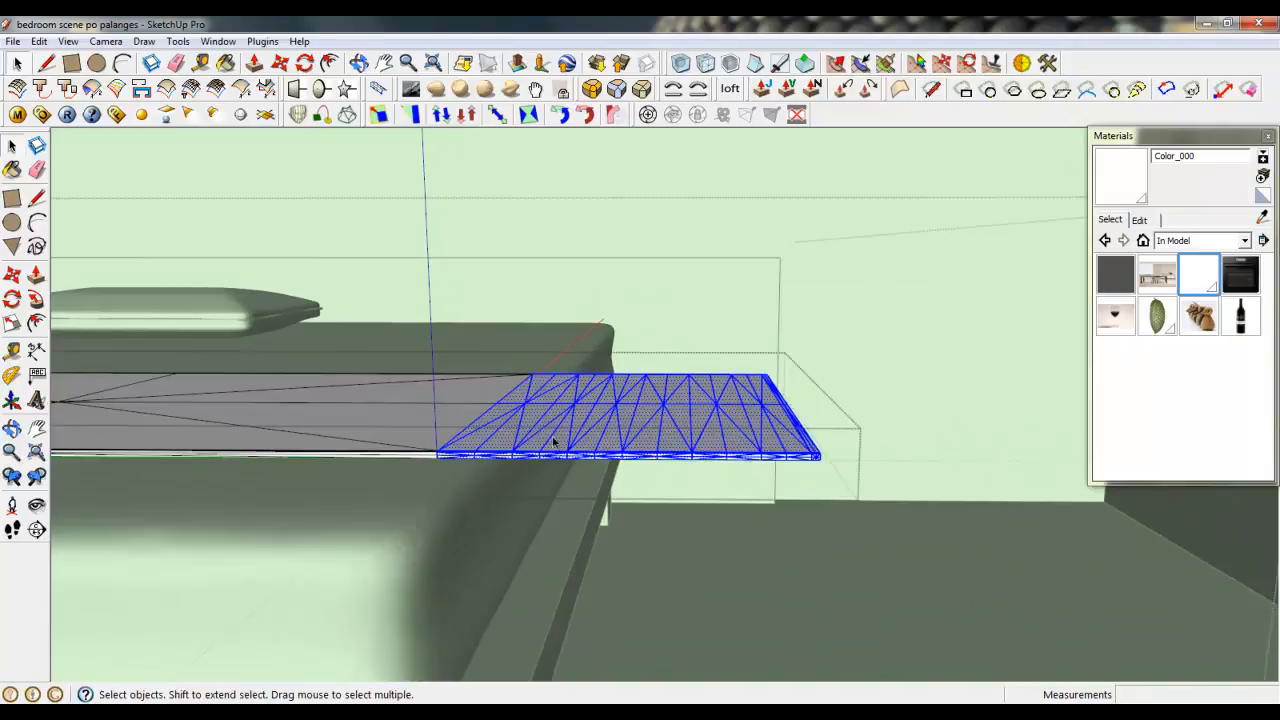
middle_click_drag(553, 441, 499, 505)
scroll(554, 457, "up", 2)
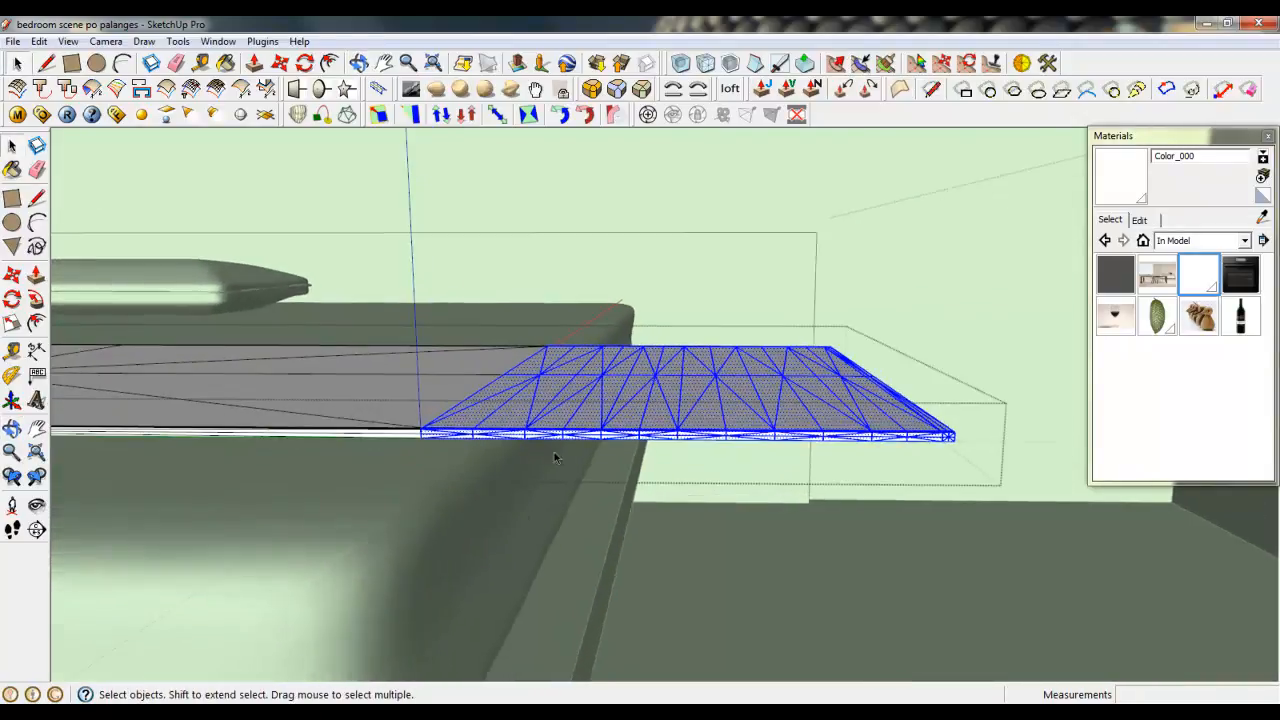
left_click(615, 116)
middle_click_drag(457, 409, 457, 378)
left_click(431, 434)
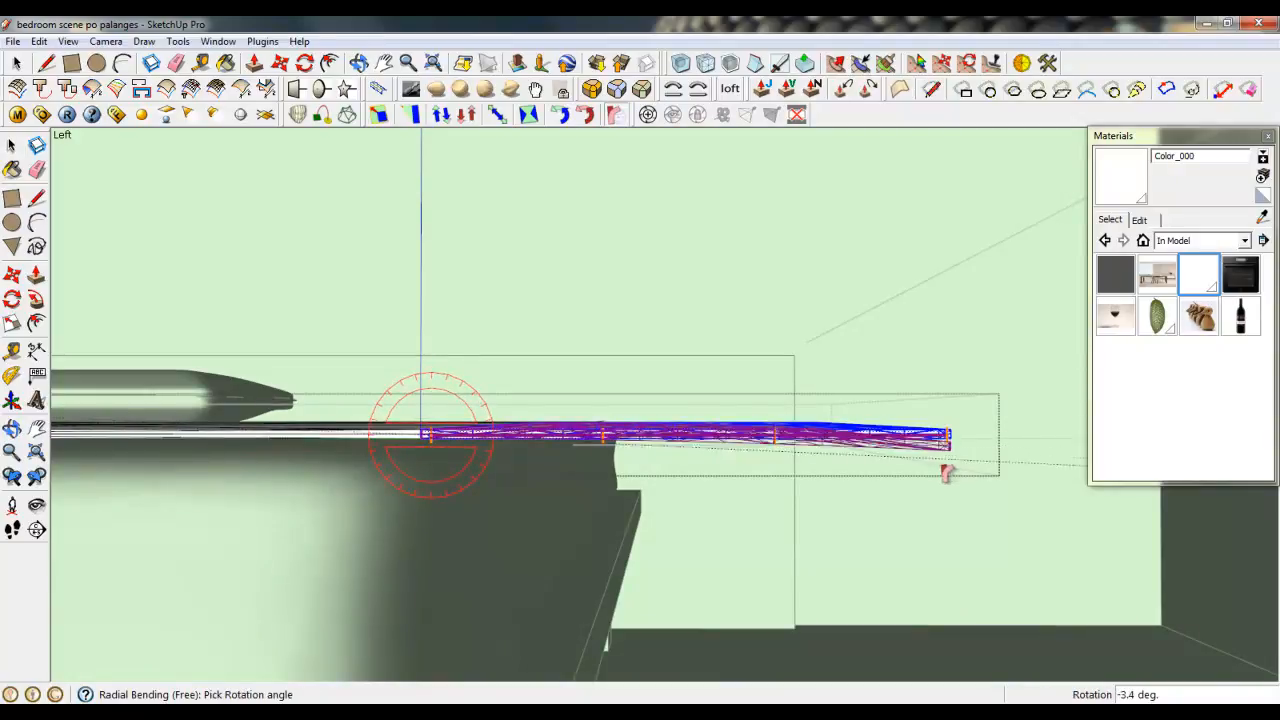
key("Escape")
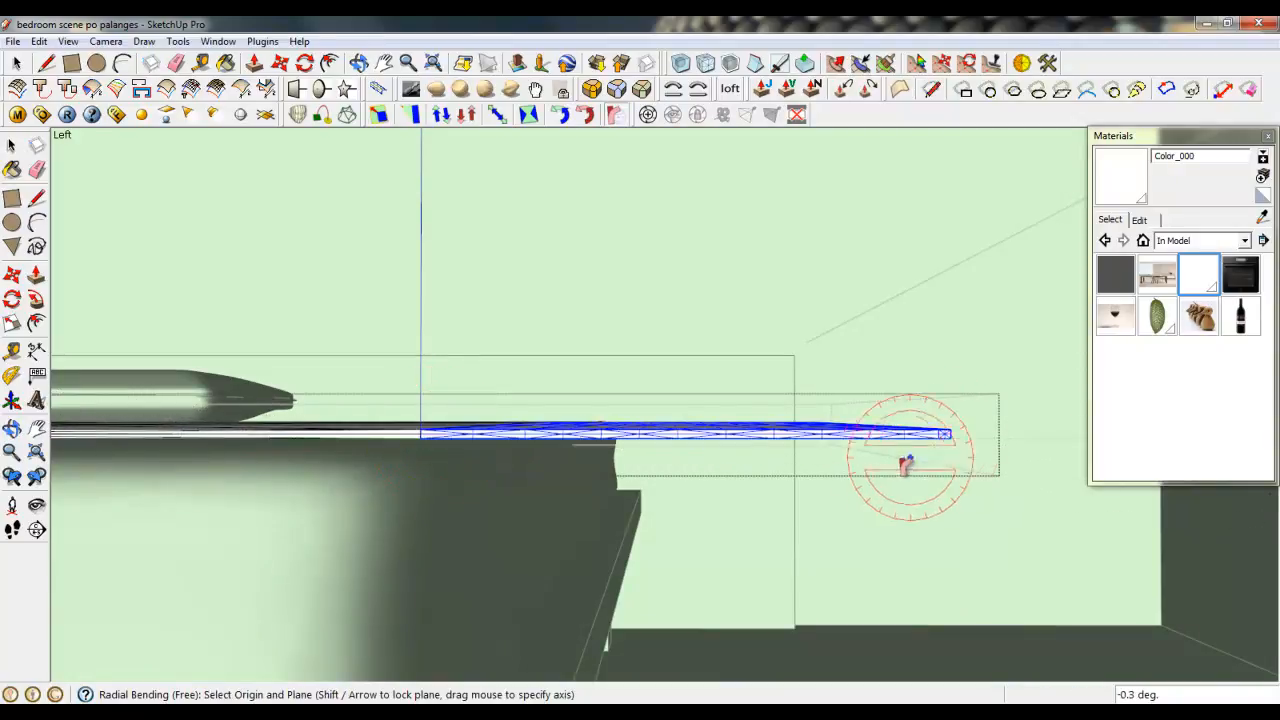
scroll(424, 434, "up", 1)
left_click(421, 434)
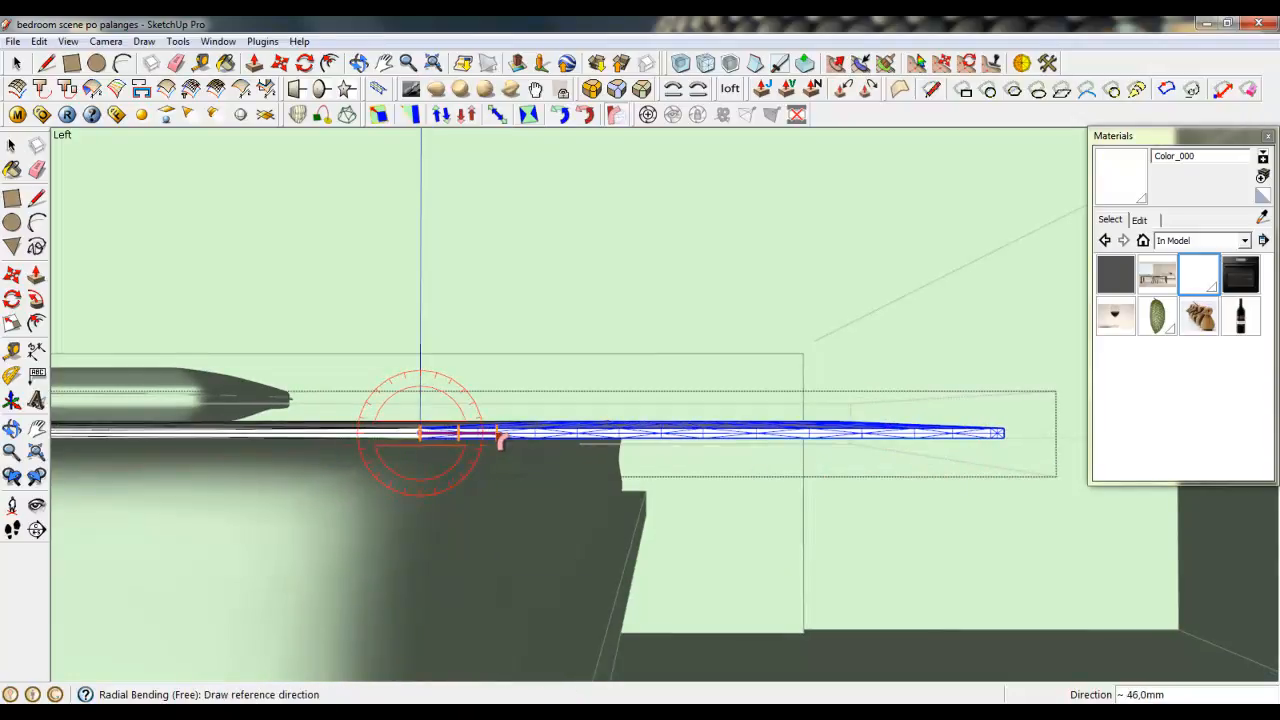
left_click(499, 436)
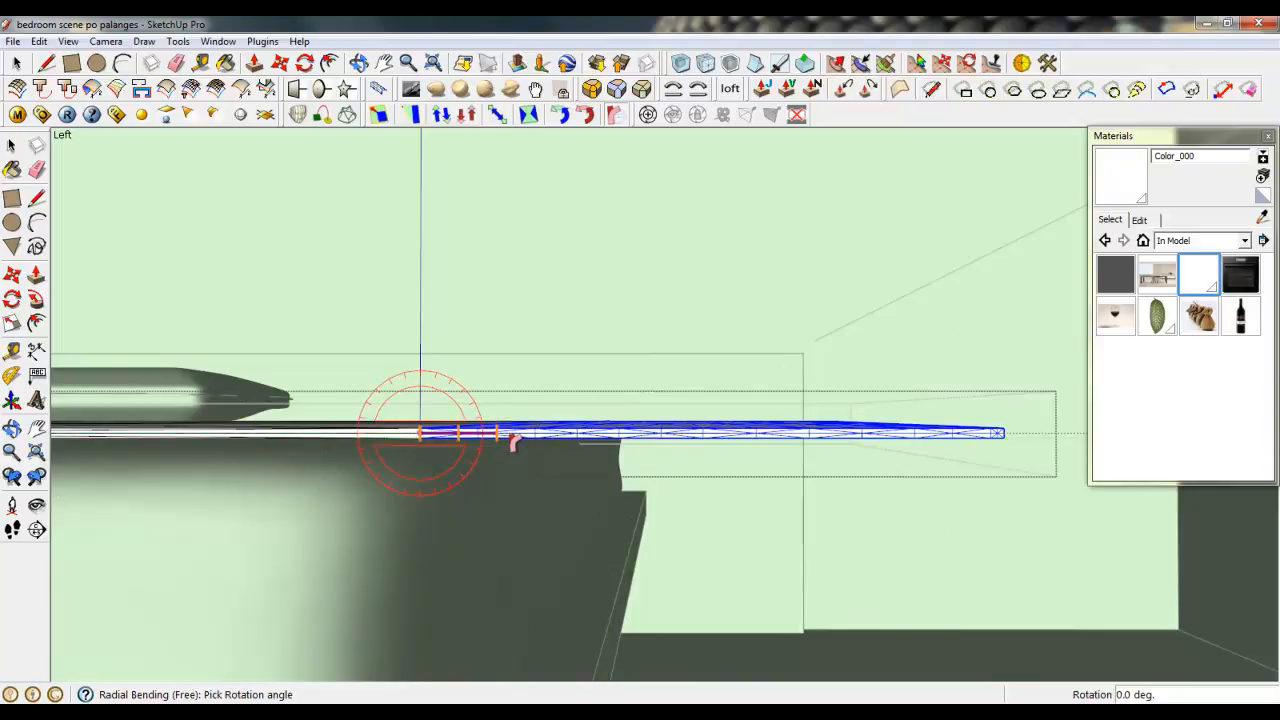
key("Escape")
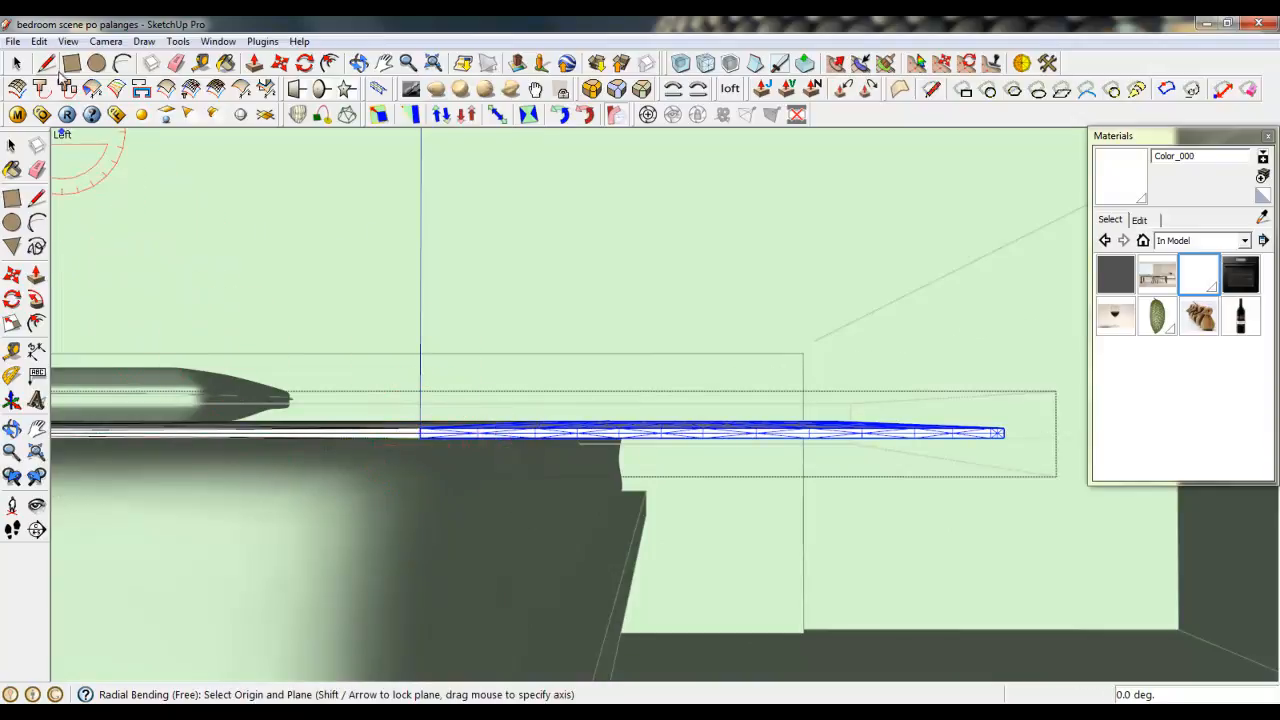
- Show the model's hidden geometry
left_click(68, 41)
left_click(100, 97)
scroll(415, 476, "up", 1)
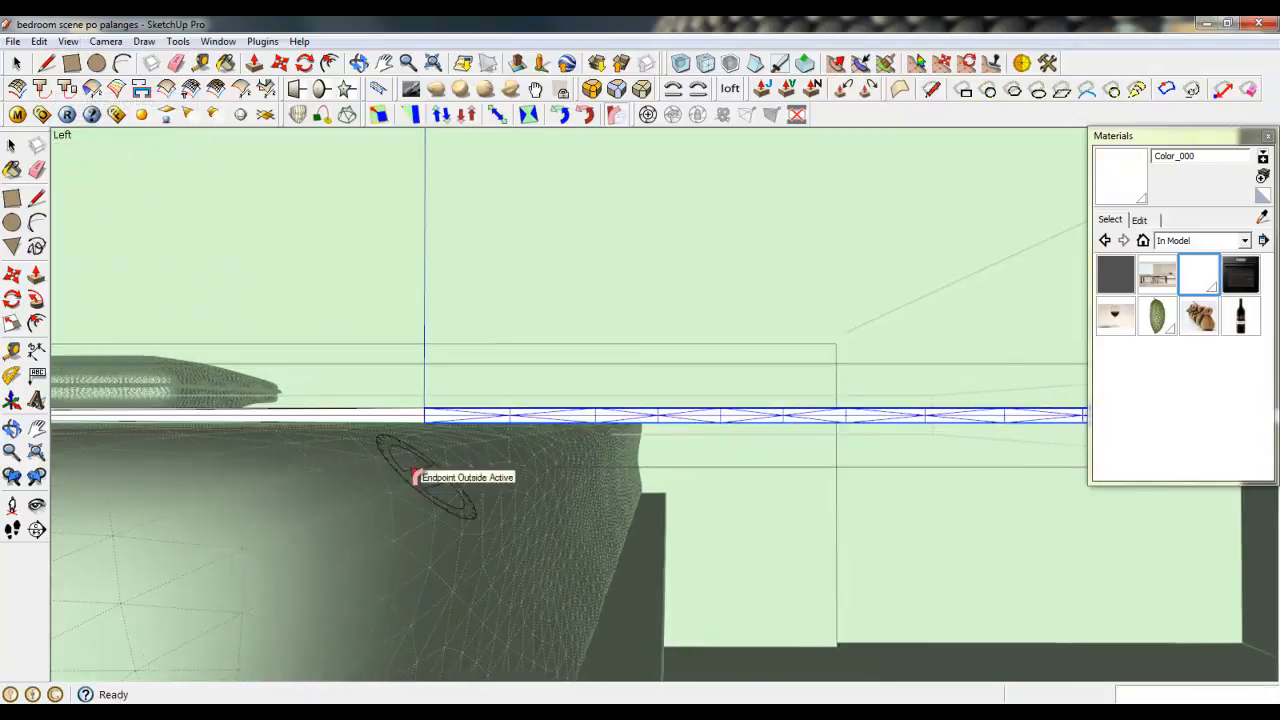
left_click(440, 416)
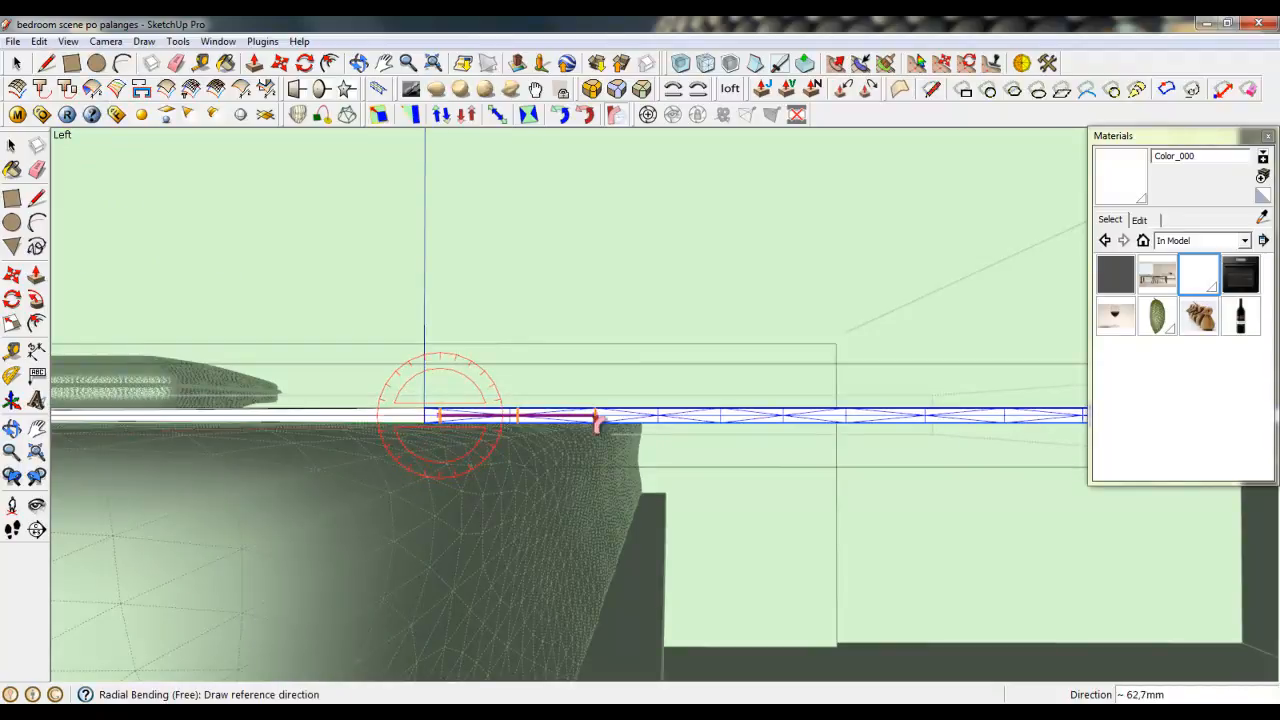
left_click(714, 424)
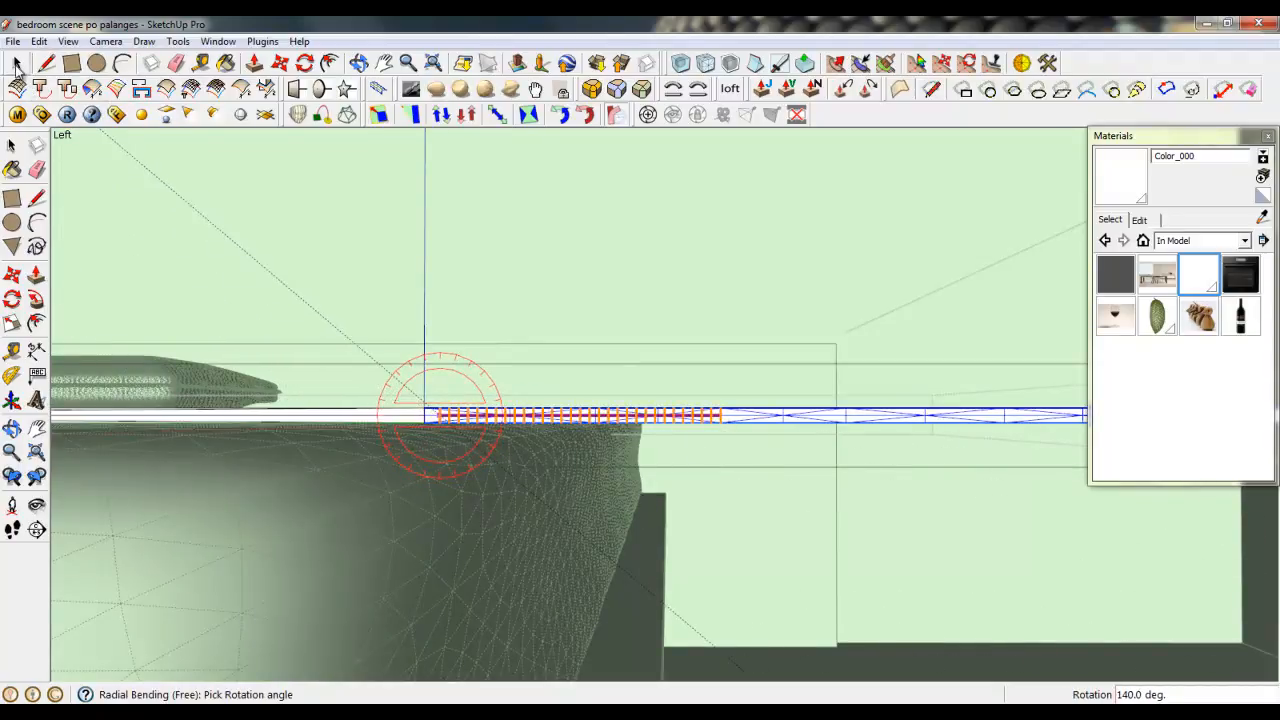
left_click(17, 65)
- Select the slab's overhanging part and radially bend it down over the mattress's edge by about 76 degrees
middle_click_drag(618, 428, 447, 372)
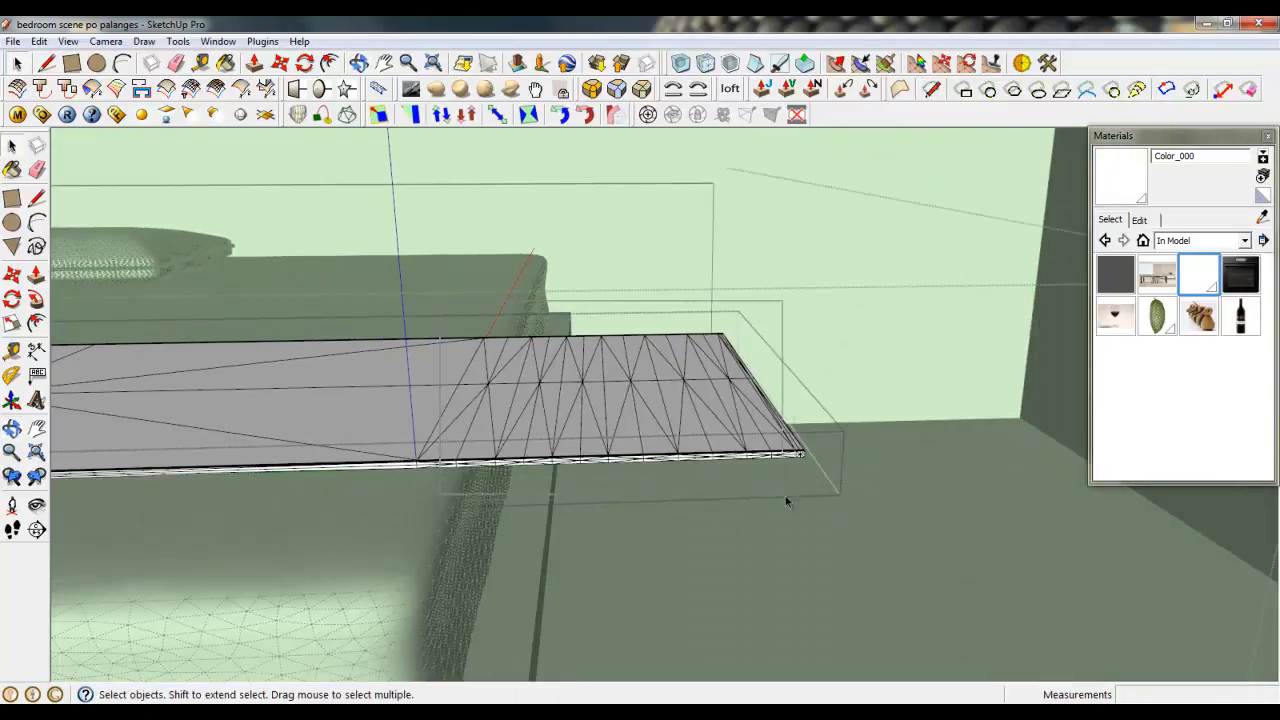
left_click_drag(786, 497, 813, 502)
left_click_drag(414, 277, 891, 540)
middle_click_drag(423, 443, 388, 415)
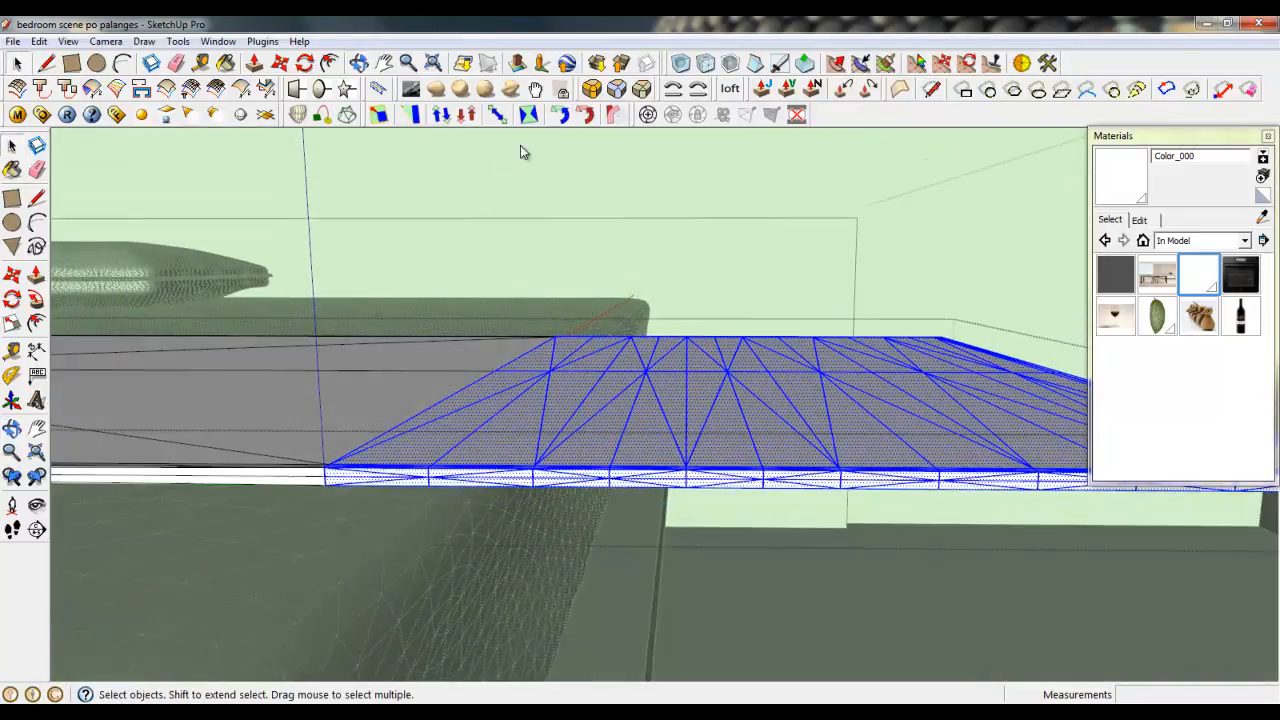
left_click(611, 115)
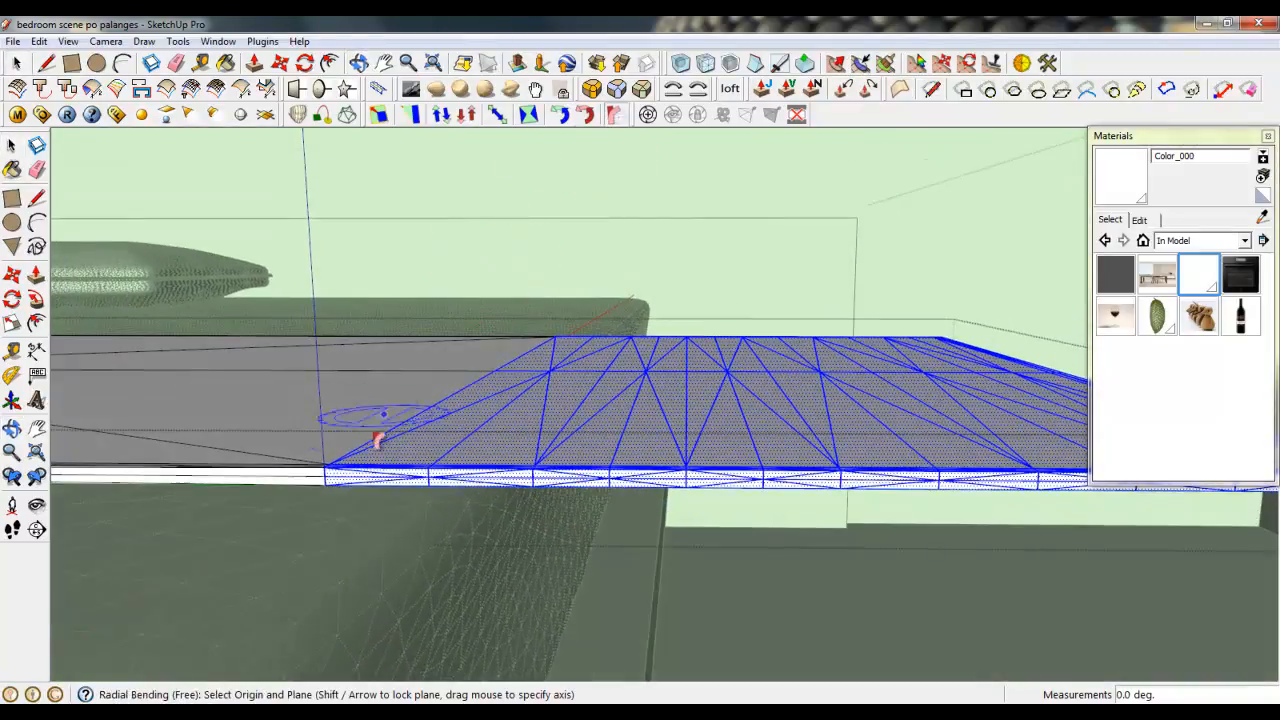
left_click(336, 478)
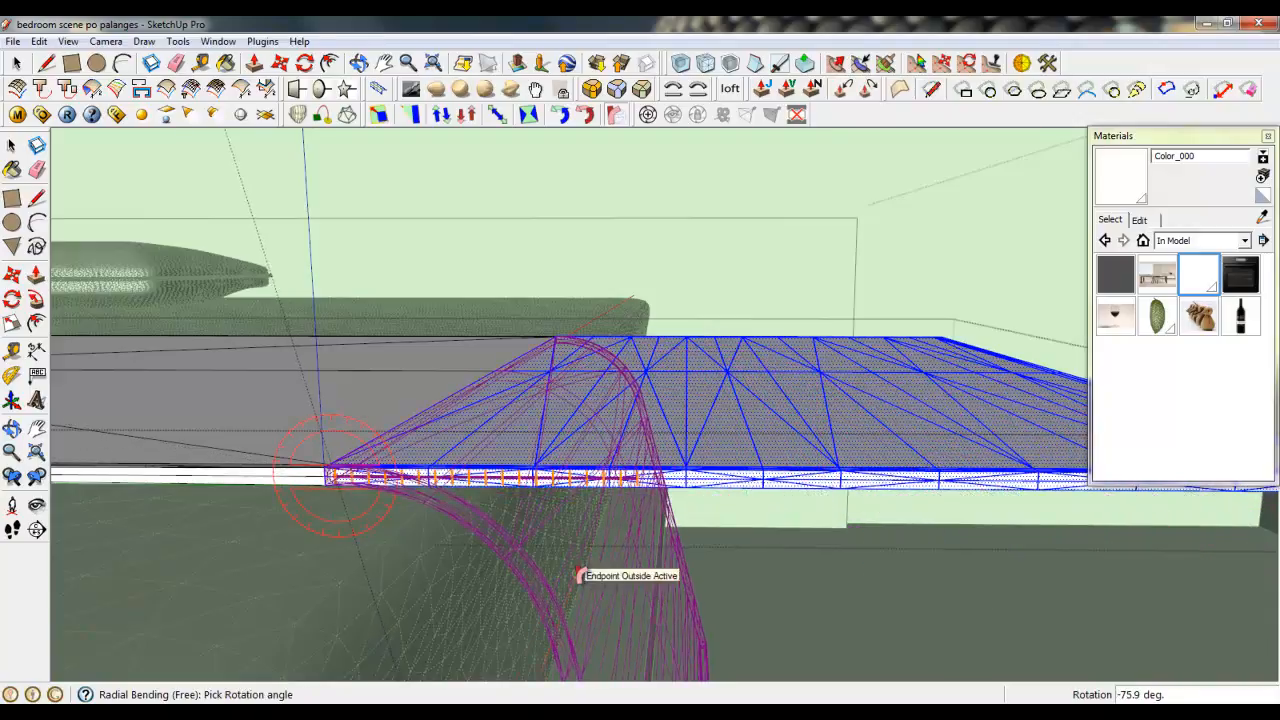
left_click(580, 575)
scroll(607, 475, "down", 1)
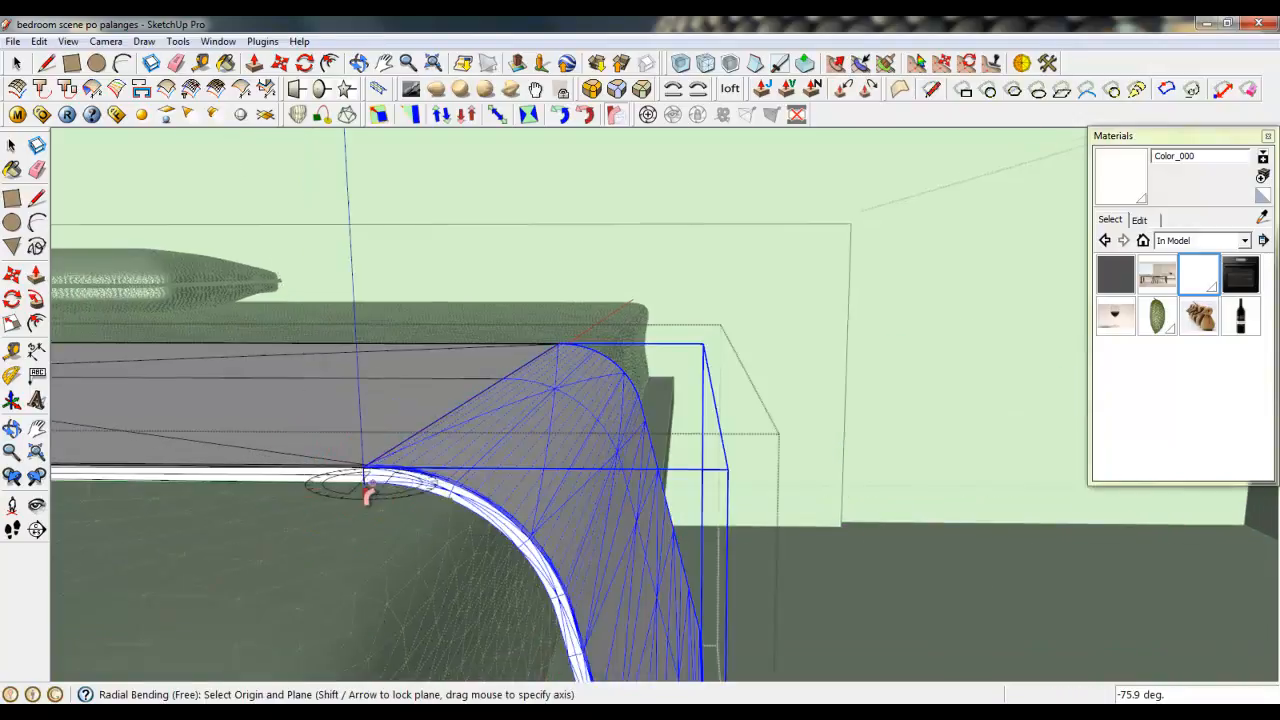
- Radially bend the hanging part of the blanket outward, starting beside the mattress's side and running down its length
scroll(555, 388, "down", 3)
middle_click_drag(574, 446, 580, 375)
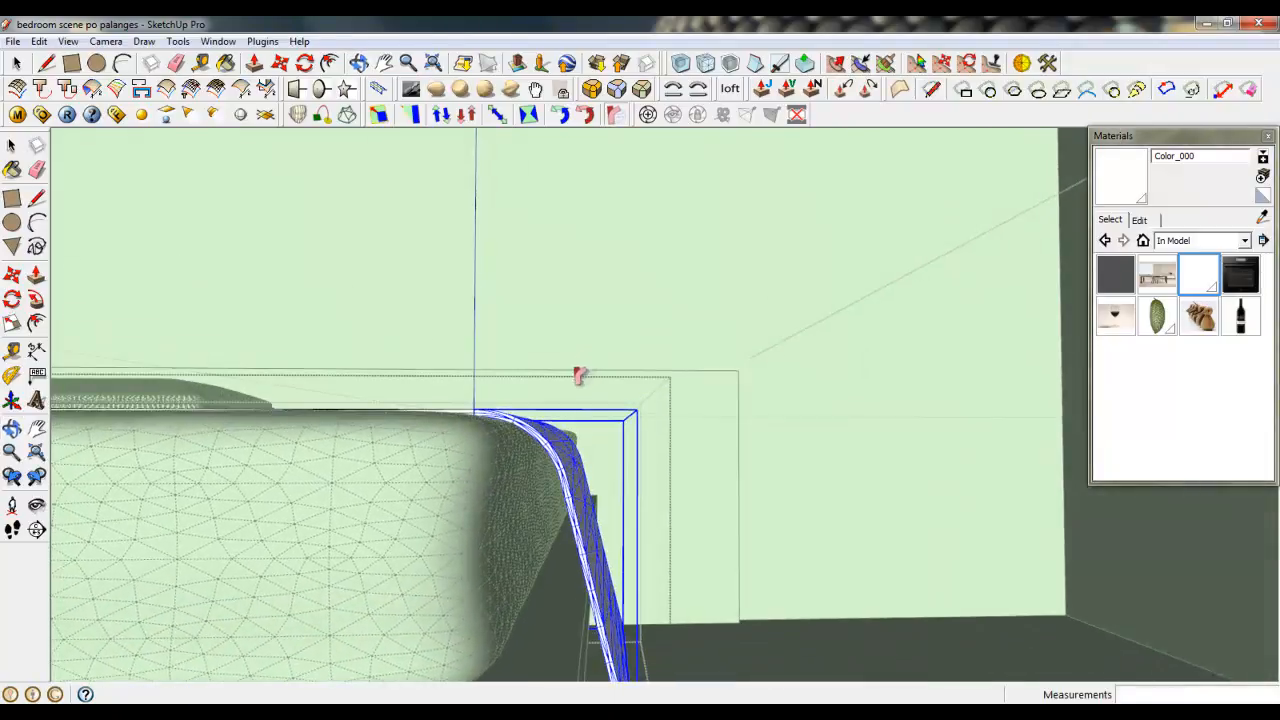
scroll(579, 447, "down", 2)
scroll(571, 524, "up", 3)
left_click(584, 434)
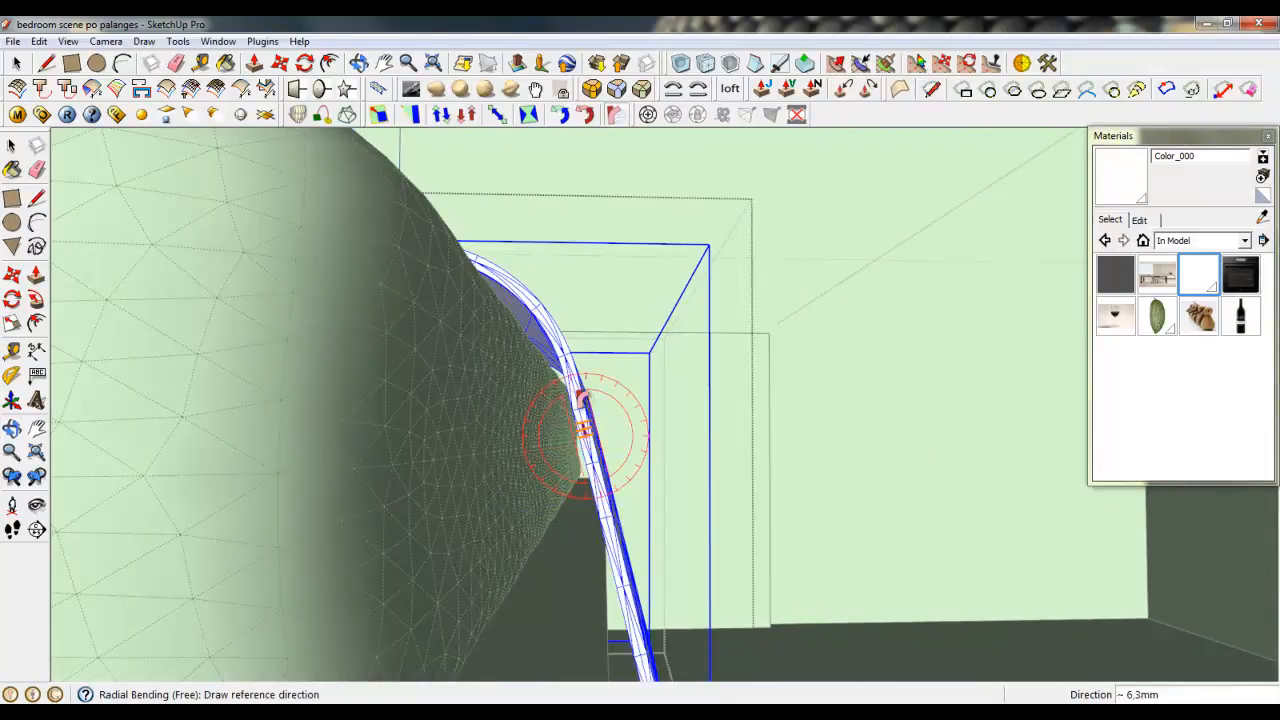
scroll(584, 392, "down", 2)
left_click(638, 625)
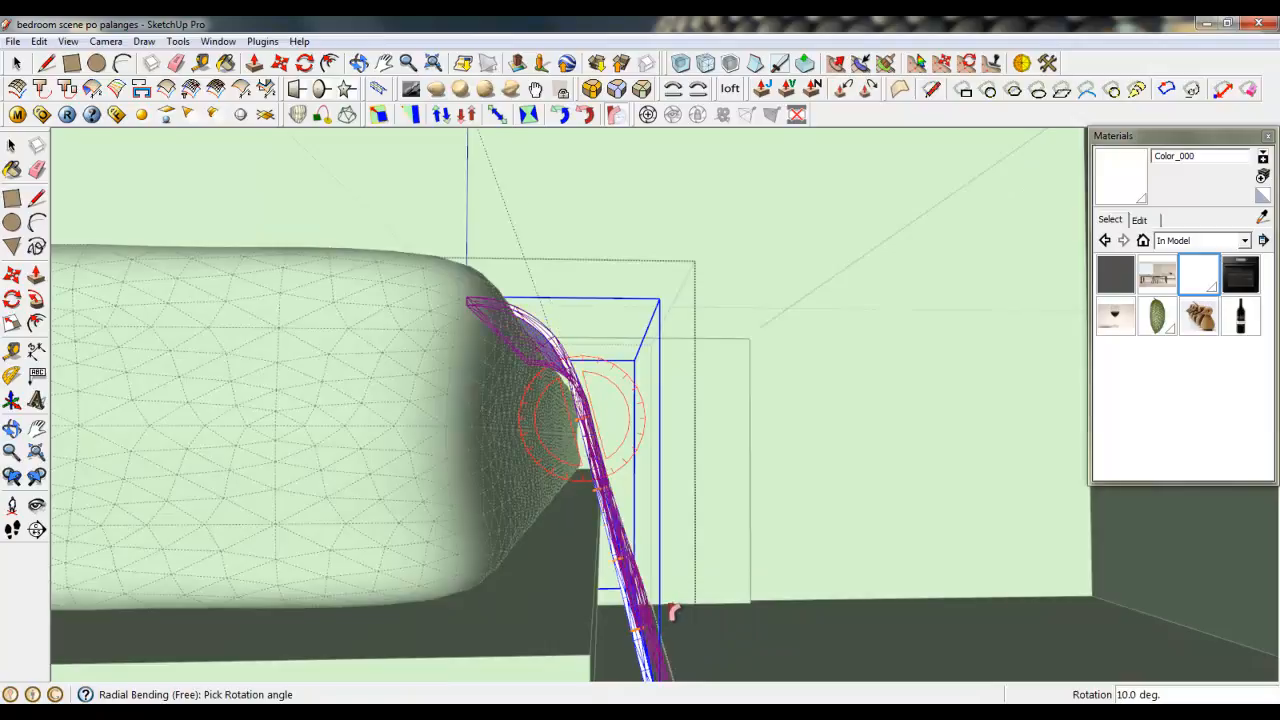
left_click(619, 506)
- Radially bend the hanging part back toward the bed frame by about 30 degrees, along its length from the upper curve to the lower end
left_click(560, 360)
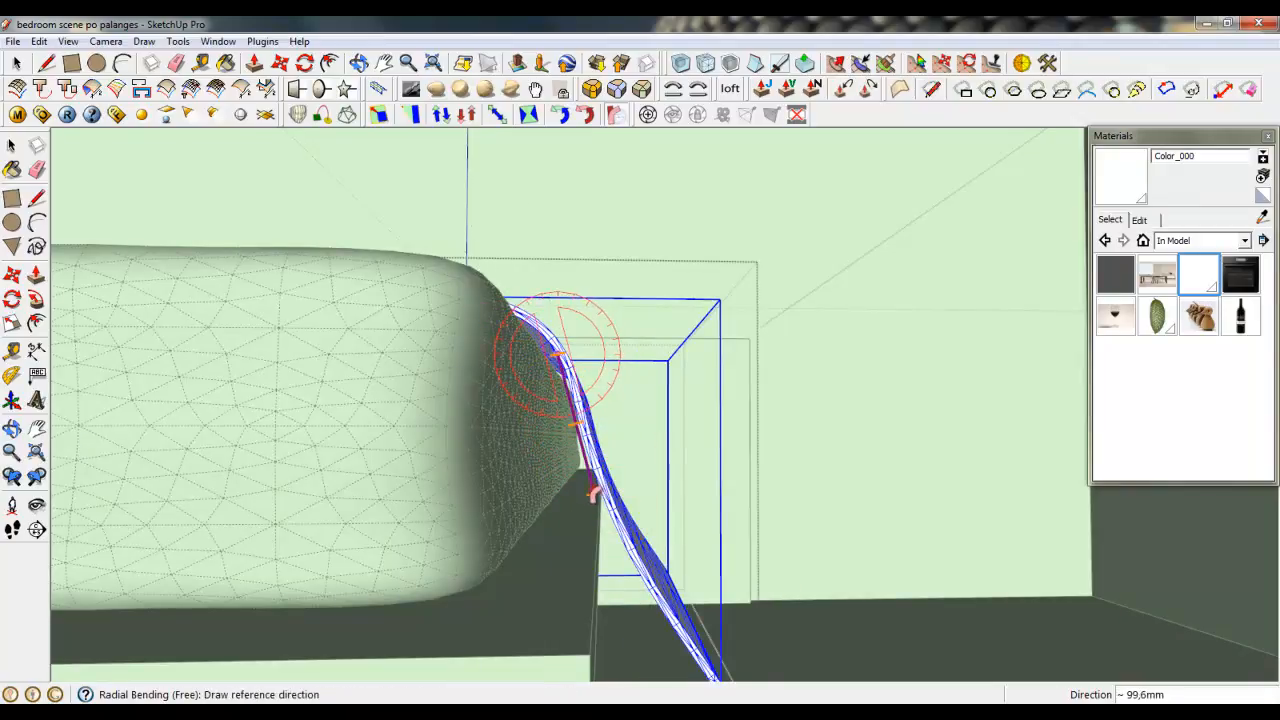
mouse_move(591, 486)
middle_mouse_down()
mouse_move(600, 437)
mouse_move(640, 470)
middle_mouse_up()
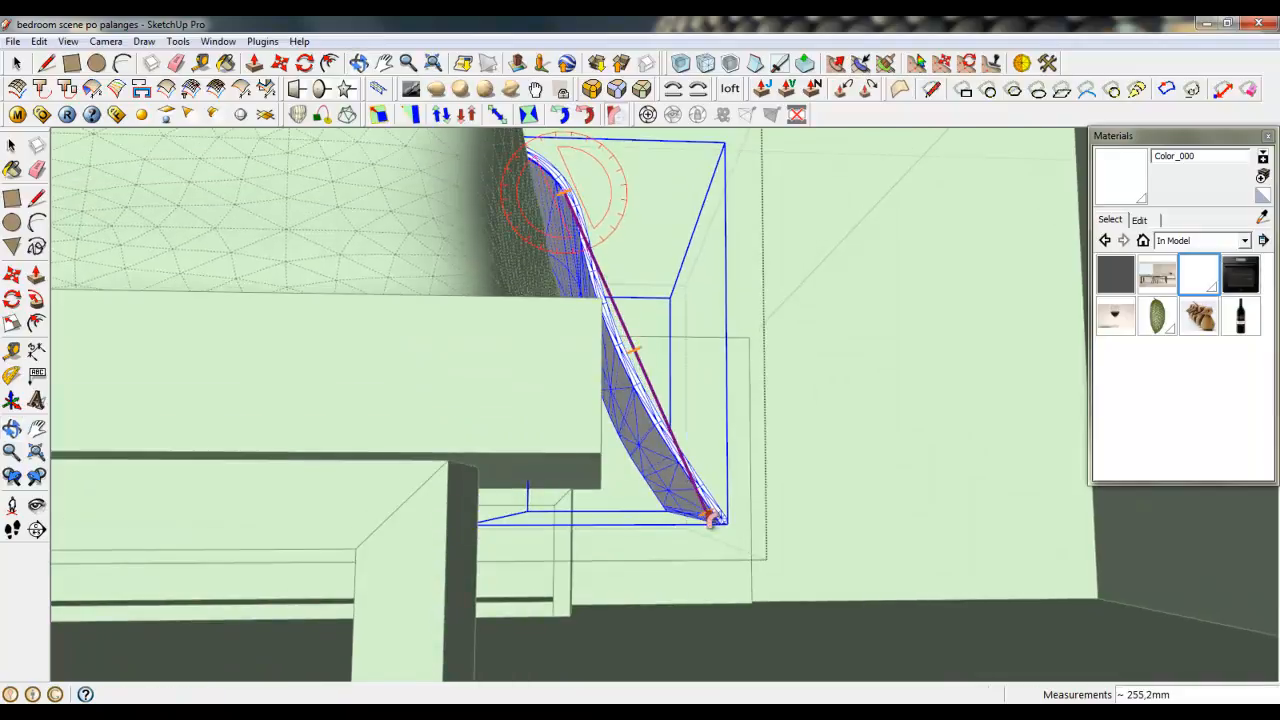
left_click(712, 516)
middle_click_drag(712, 516, 700, 563)
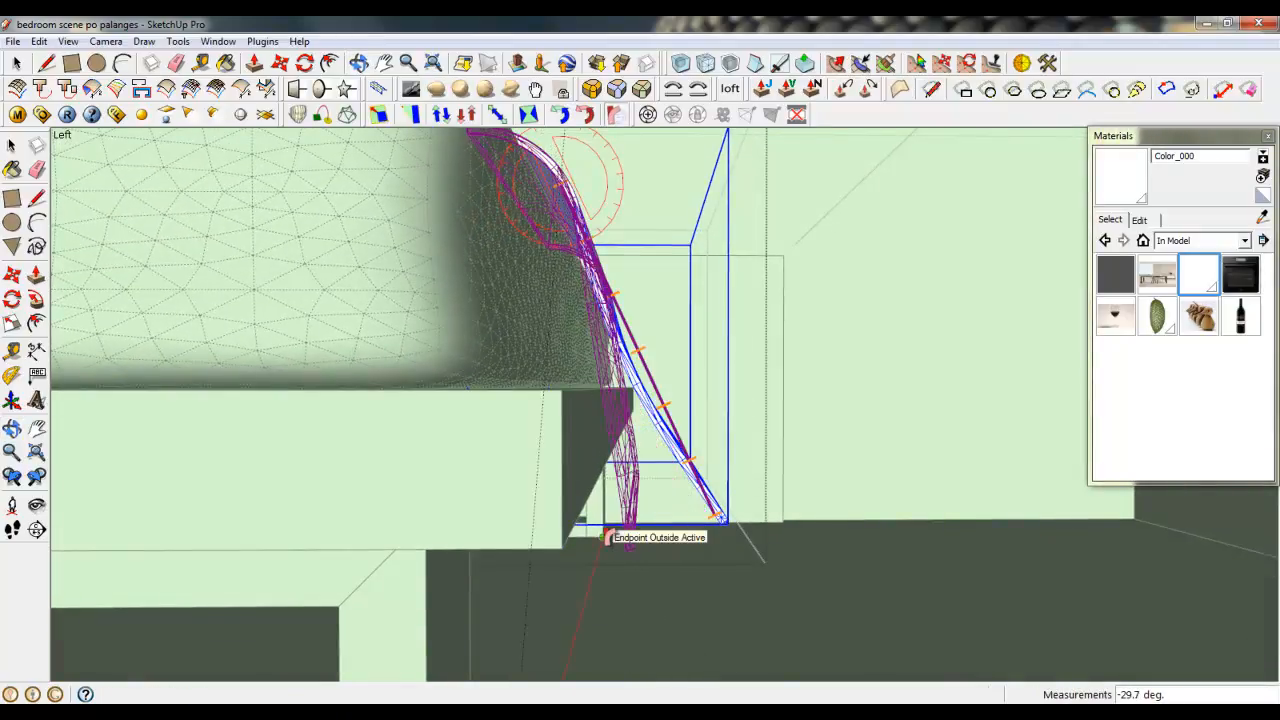
left_click(607, 535)
middle_click_drag(535, 472, 553, 467)
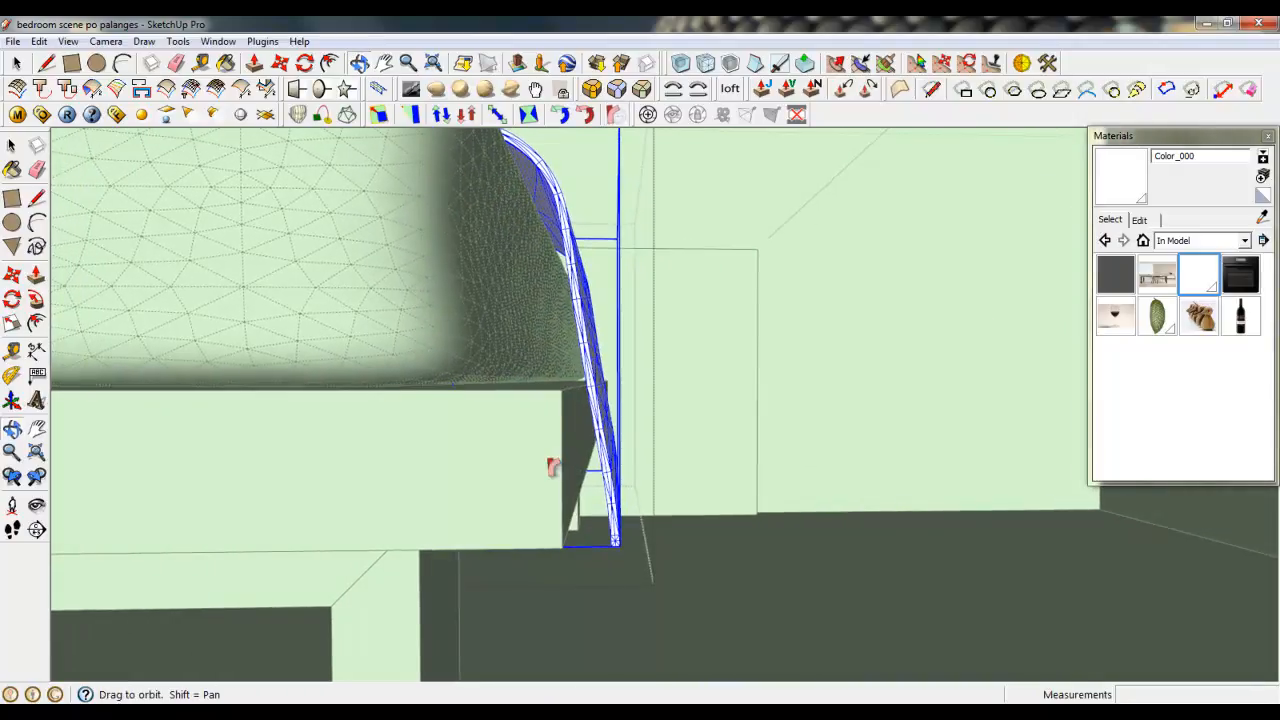
- Radially bend the blanket's lower end inward by about 10 degrees beside the bed frame, and clear the selection
left_click(594, 430)
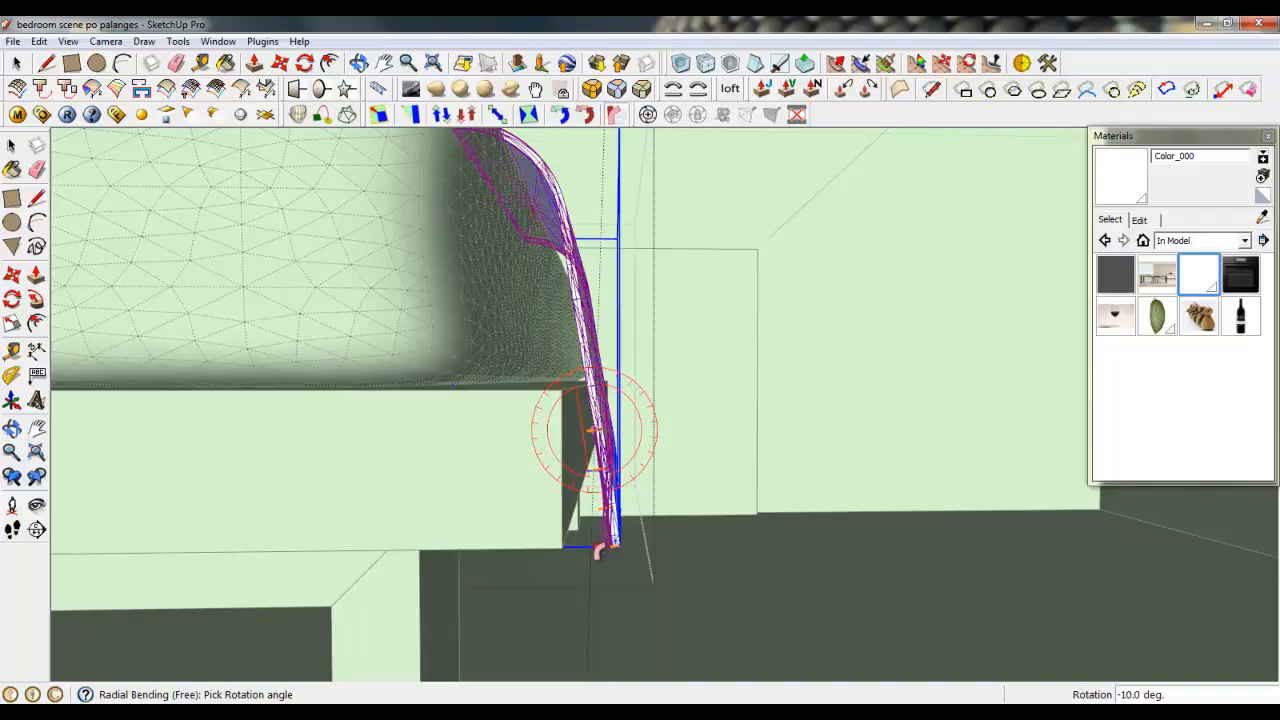
left_click(591, 549)
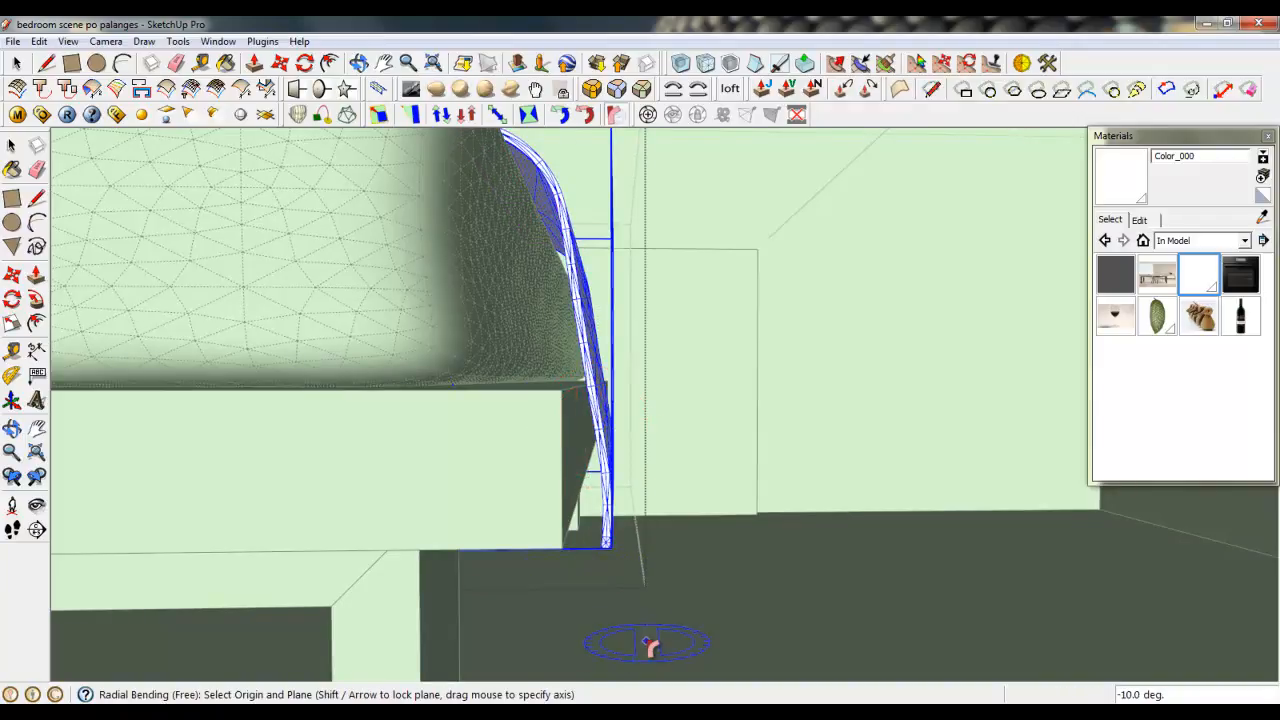
middle_click_drag(651, 646, 349, 598)
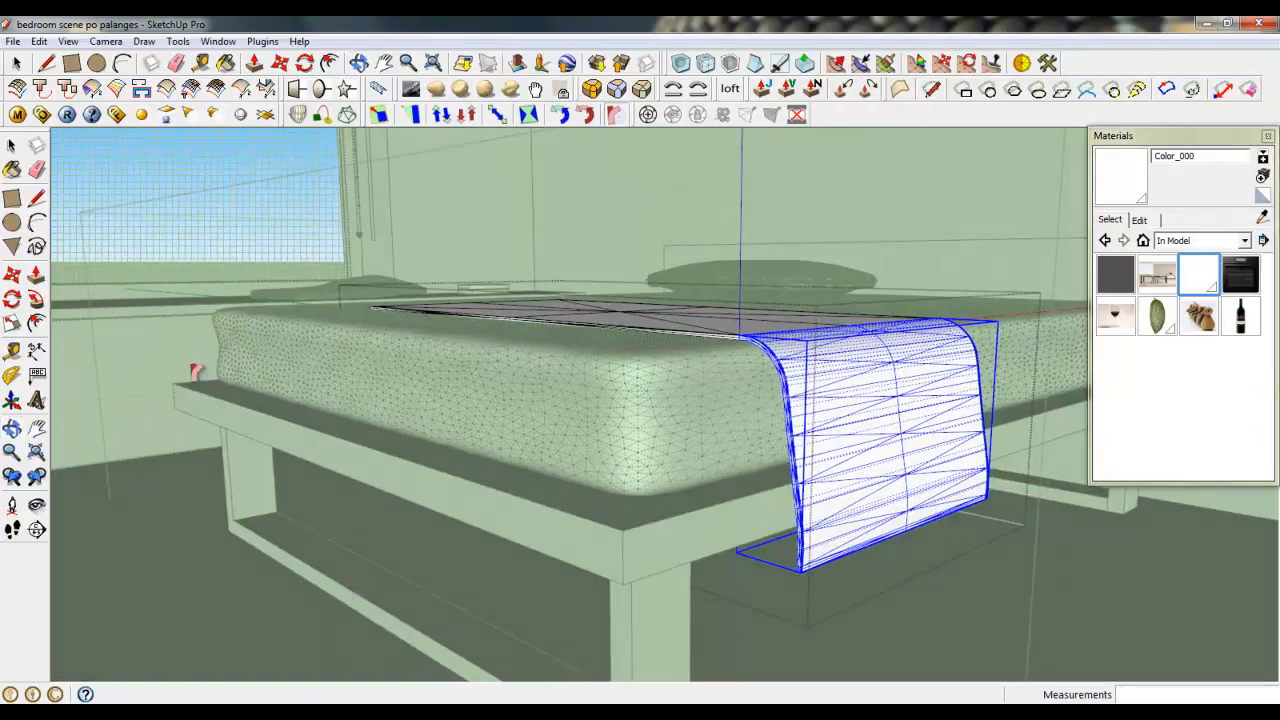
left_click(116, 225)
scroll(360, 435, "down", 1)
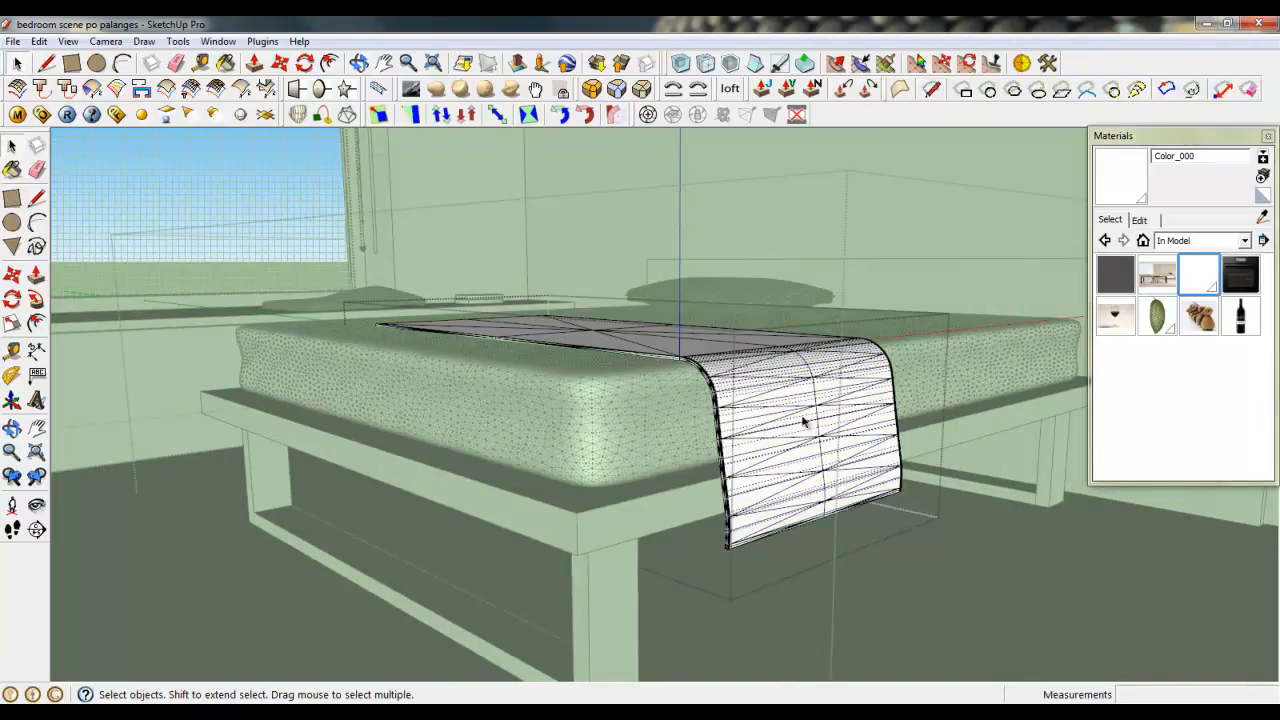
- Examine the bent blanket's mesh and how it drapes over the mattress's edge from several angles
scroll(790, 374, "up", 6)
middle_click_drag(603, 363, 565, 392)
scroll(565, 392, "up", 2)
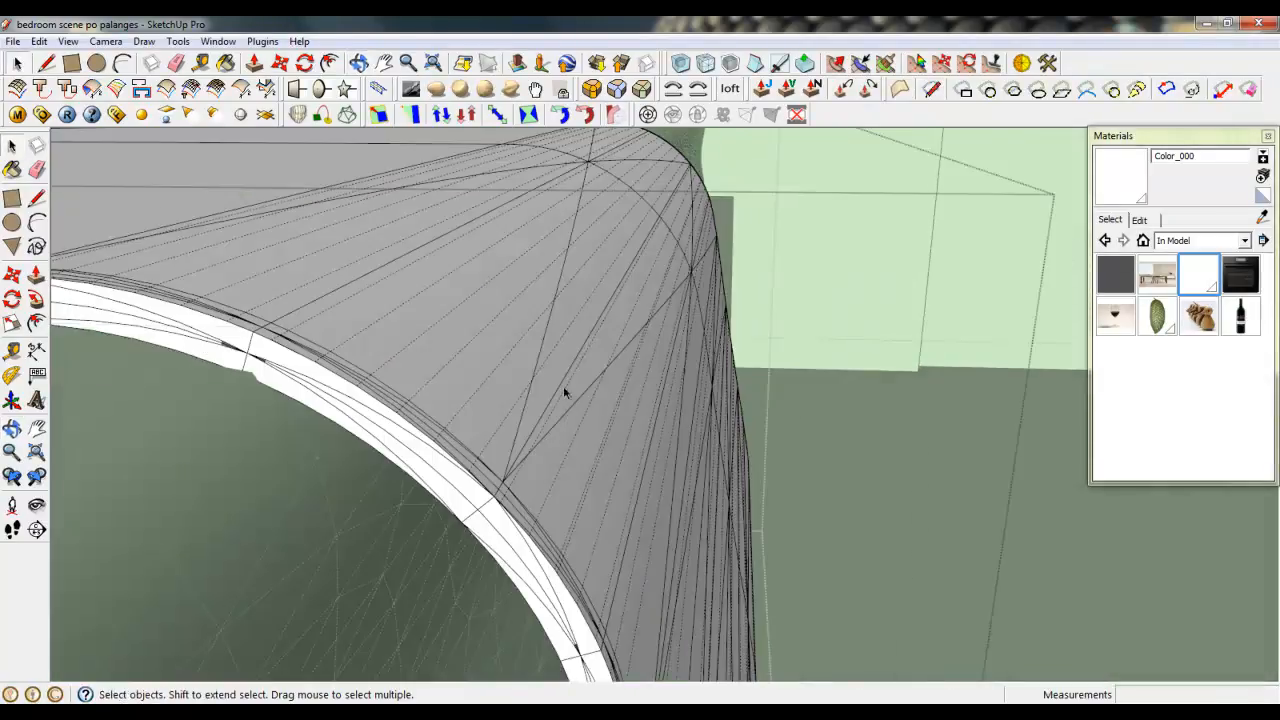
scroll(563, 392, "down", 5)
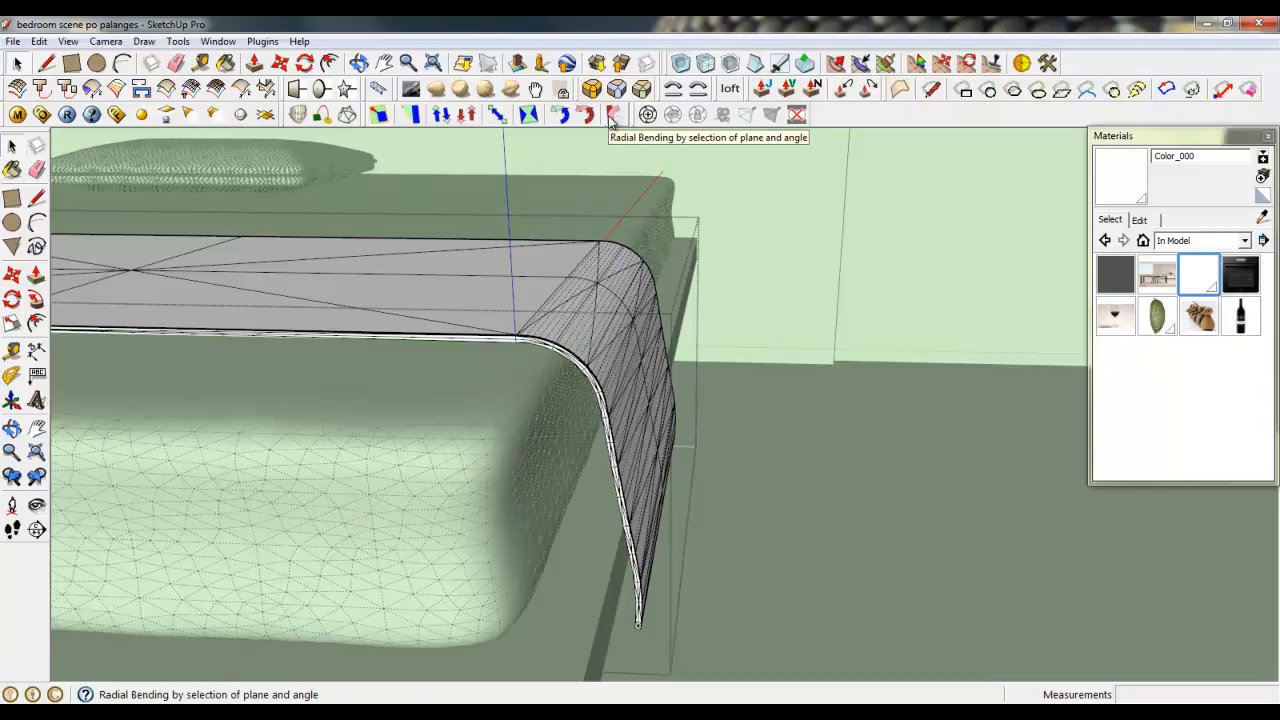
scroll(533, 333, "up", 5)
middle_click_drag(533, 330, 418, 291)
scroll(643, 268, "down", 6)
scroll(627, 268, "down", 3)
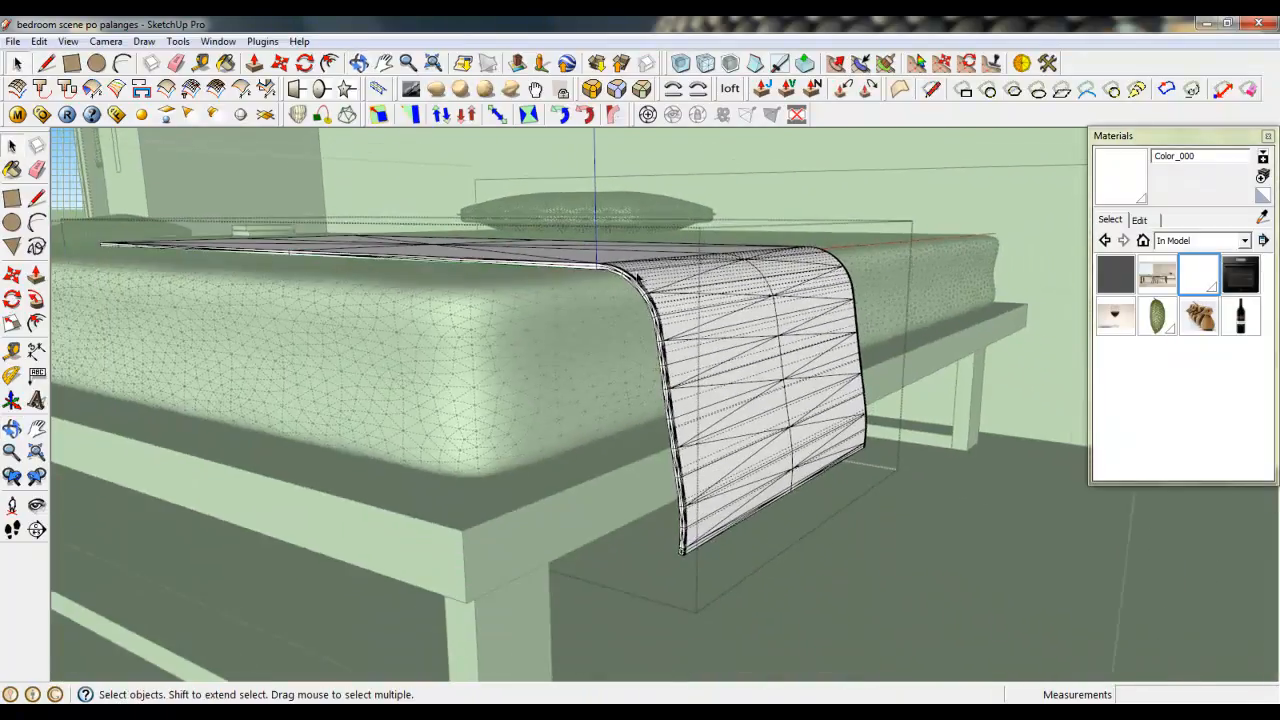
scroll(627, 268, "up", 5)
middle_click_drag(627, 268, 623, 298)
scroll(790, 320, "down", 3)
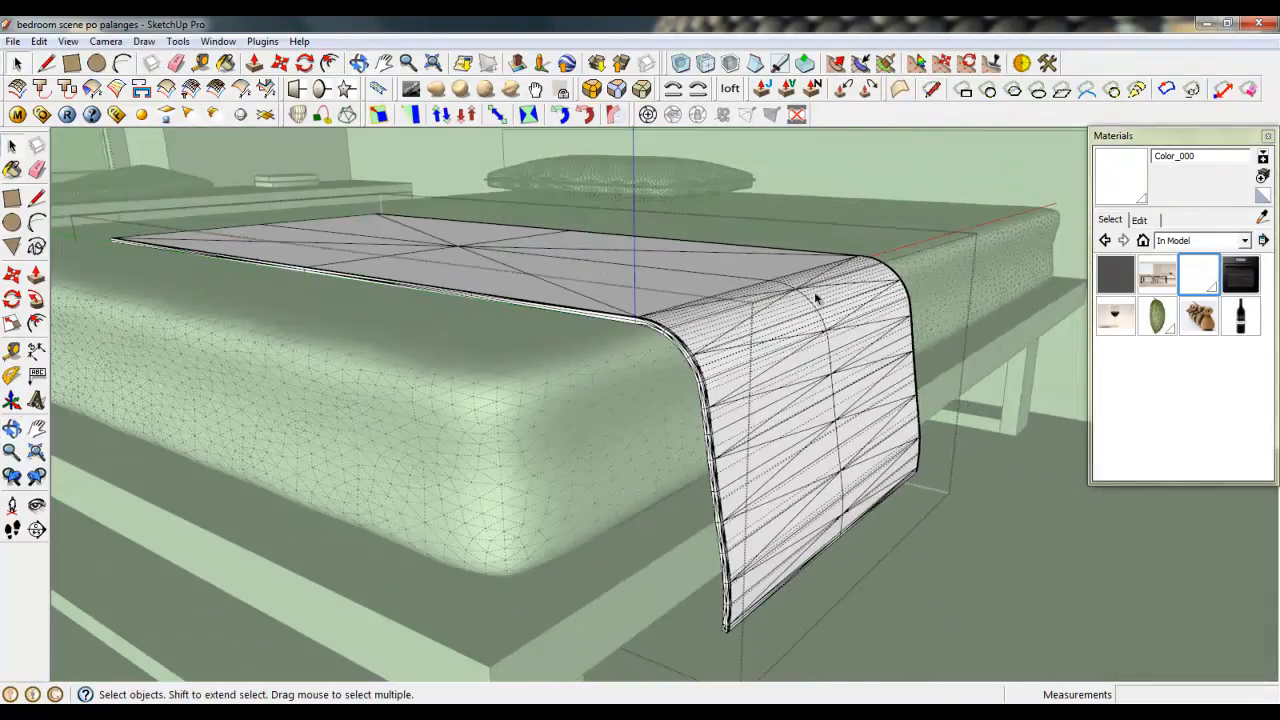
middle_click_drag(826, 376, 678, 636)
scroll(678, 631, "down", 5)
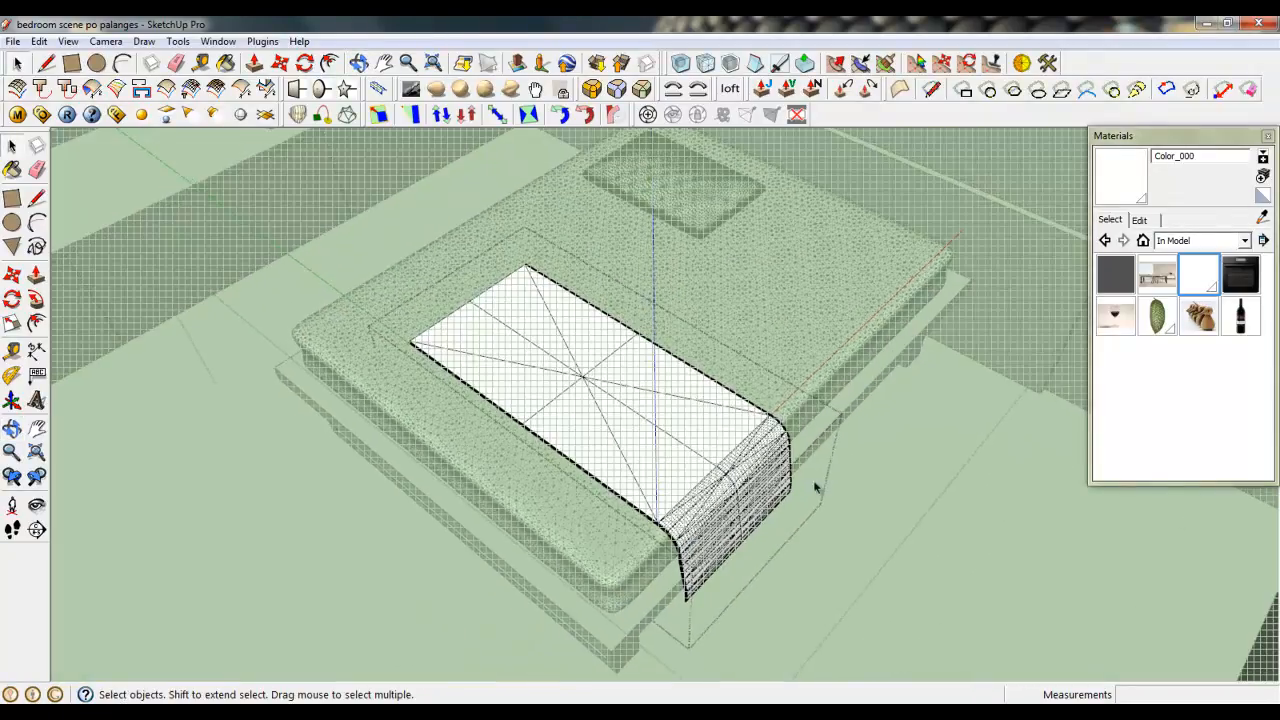
- Turn off the hidden geometry display and leave the blanket's group
left_click(68, 41)
left_click(105, 100)
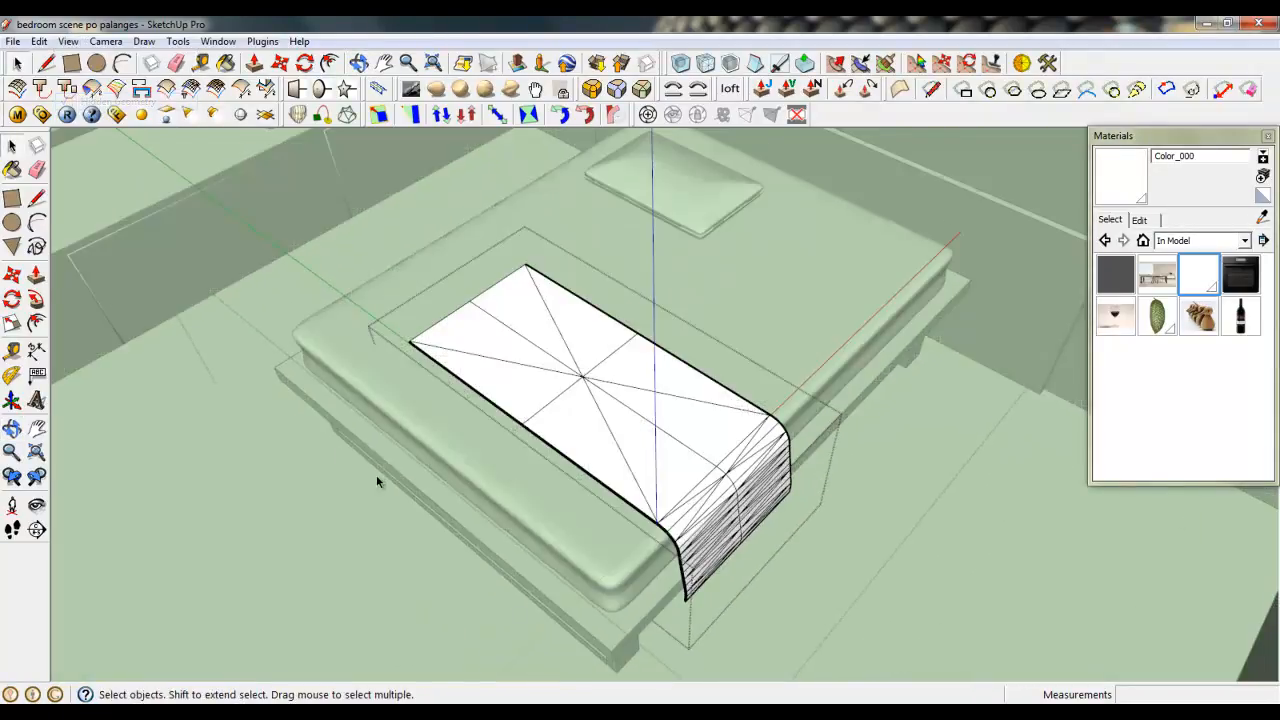
middle_click_drag(377, 480, 525, 479)
right_click(582, 375)
left_click(583, 377)
middle_click_drag(585, 379, 797, 323)
scroll(797, 323, "up", 6)
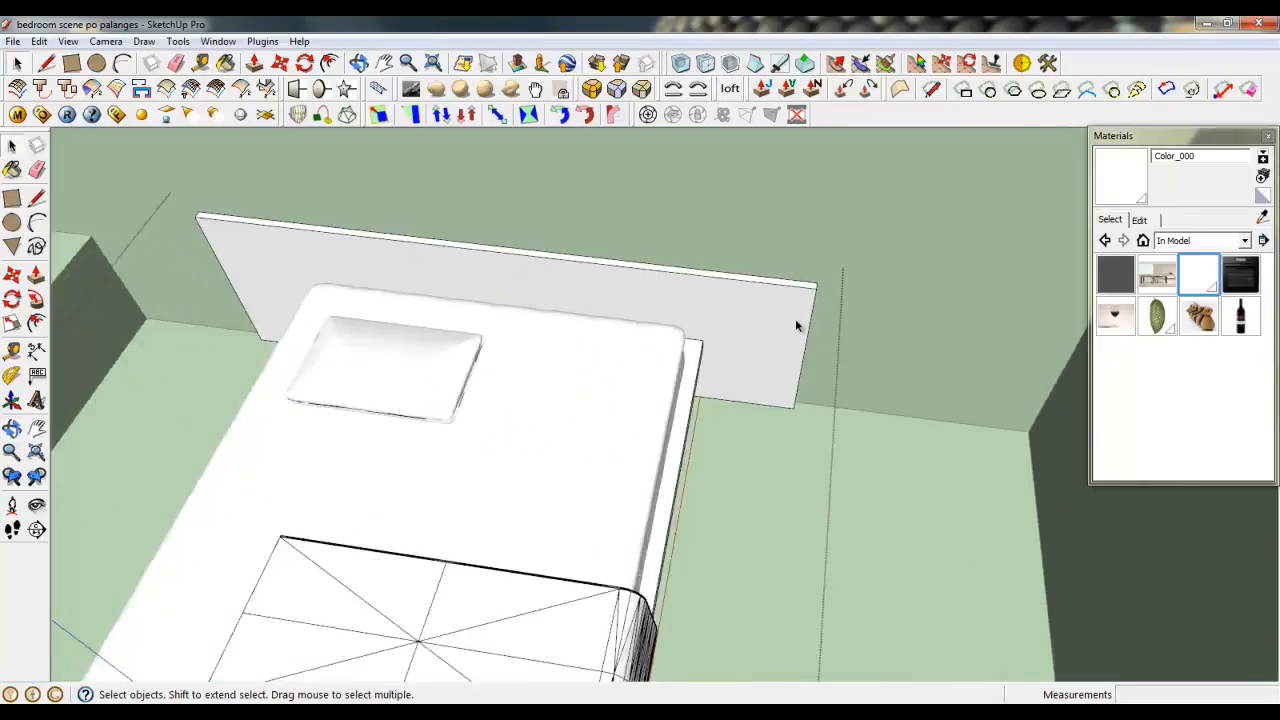
- Outline a rectangular nightstand profile on the headboard, from the bed frame's corner to near the headboard's end, at the frame's thickness, and group it
middle_click_drag(757, 371, 637, 480)
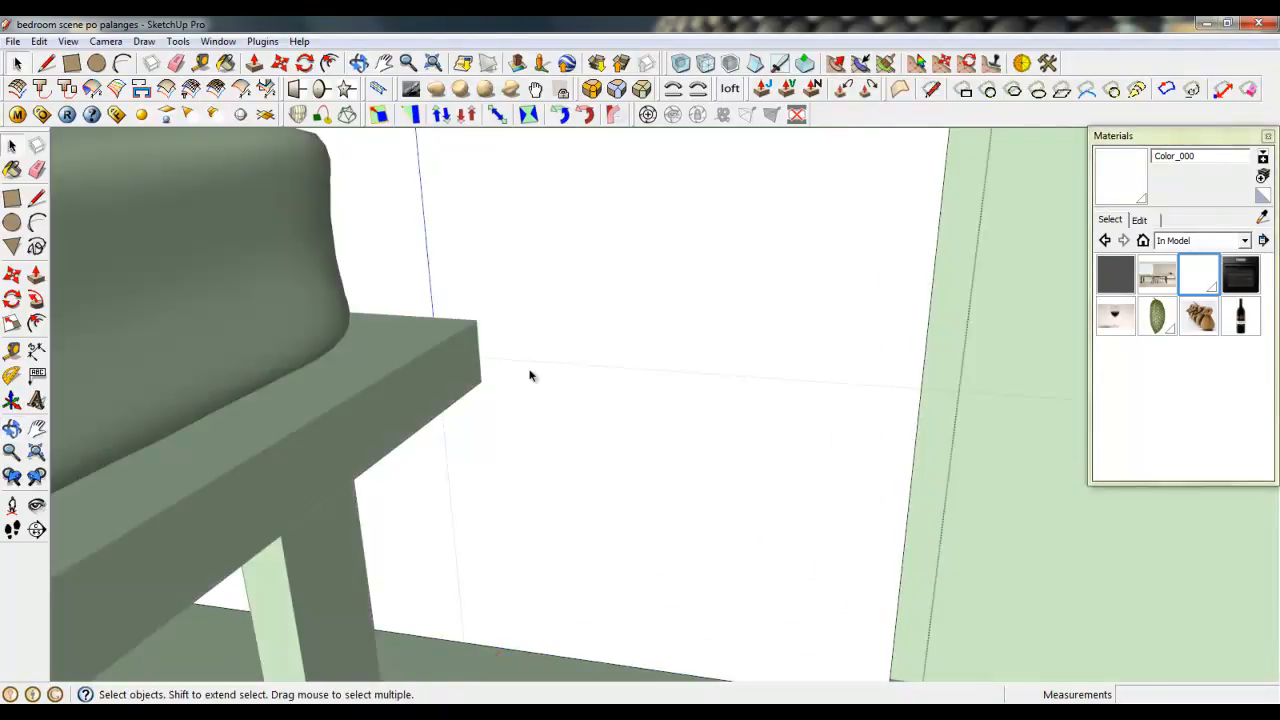
left_click(72, 63)
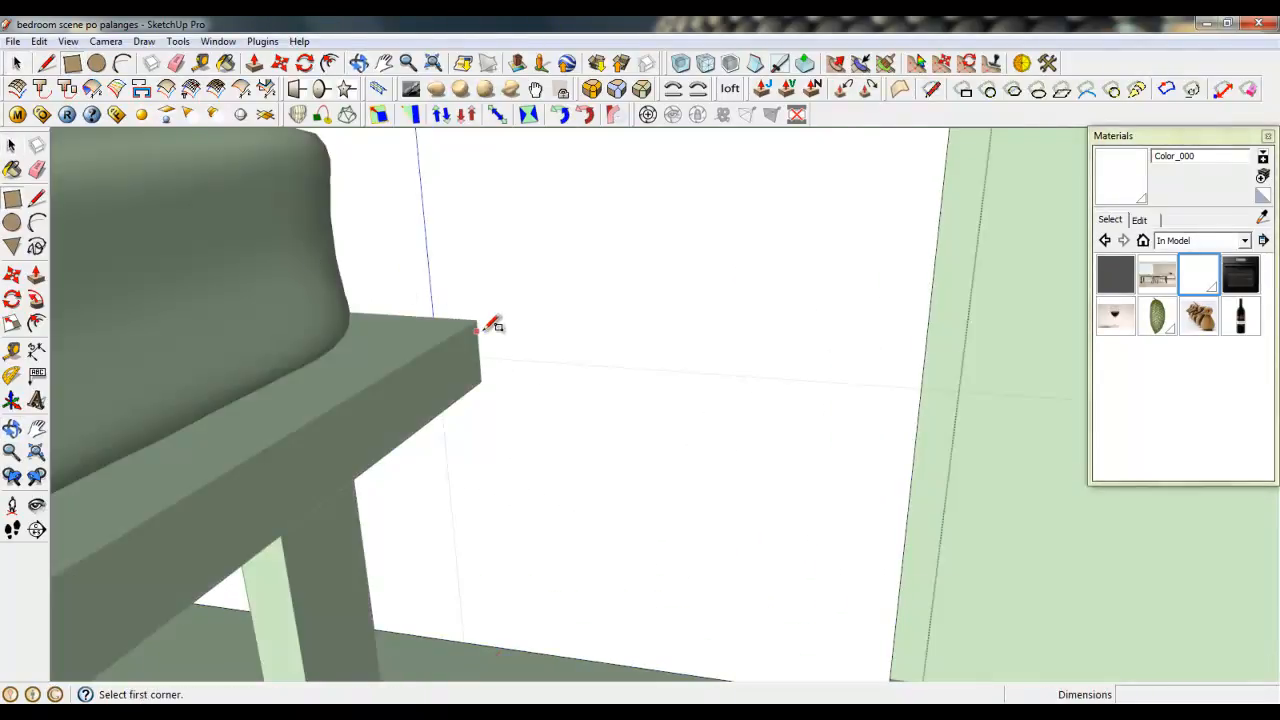
key("l")
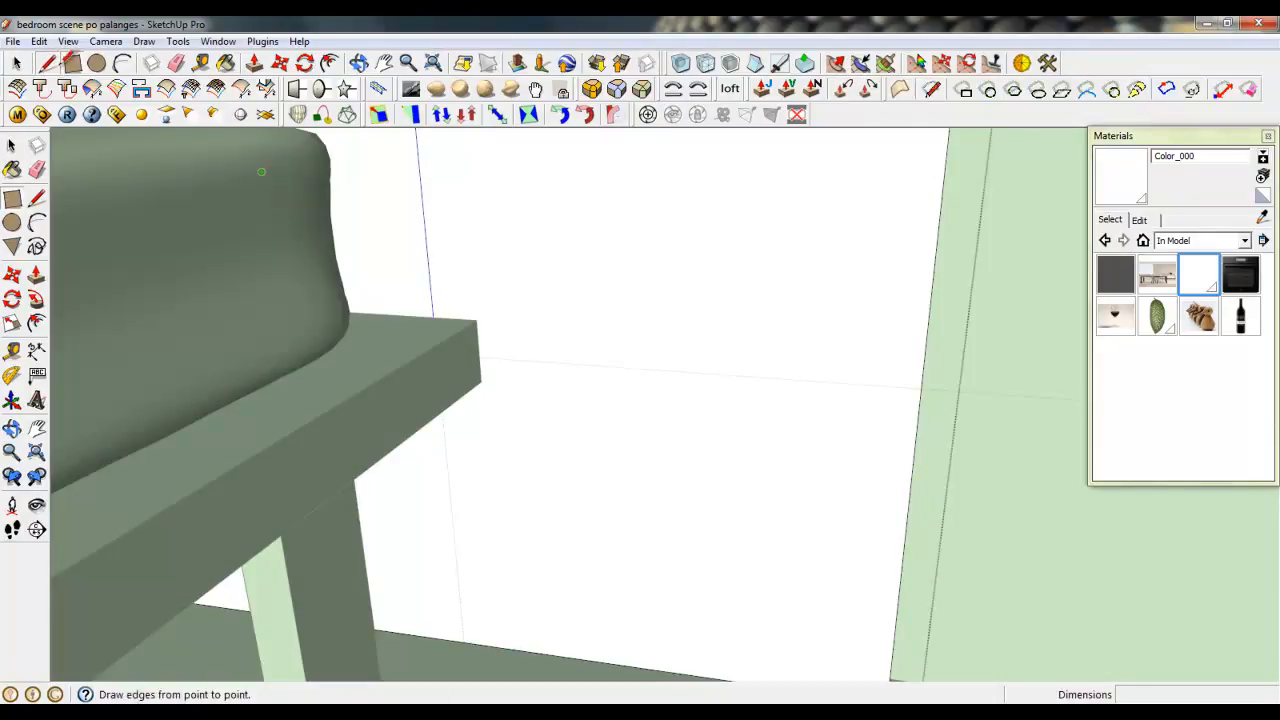
left_click(476, 321)
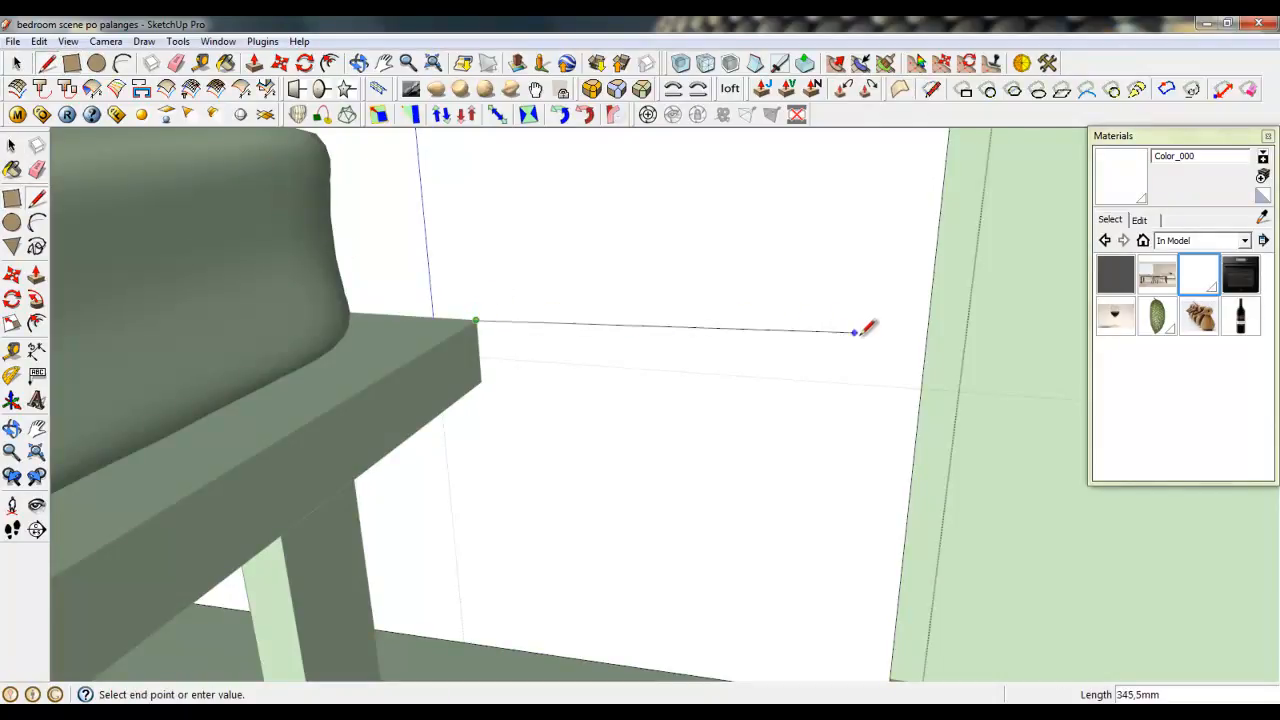
left_click(916, 348)
left_click(909, 414)
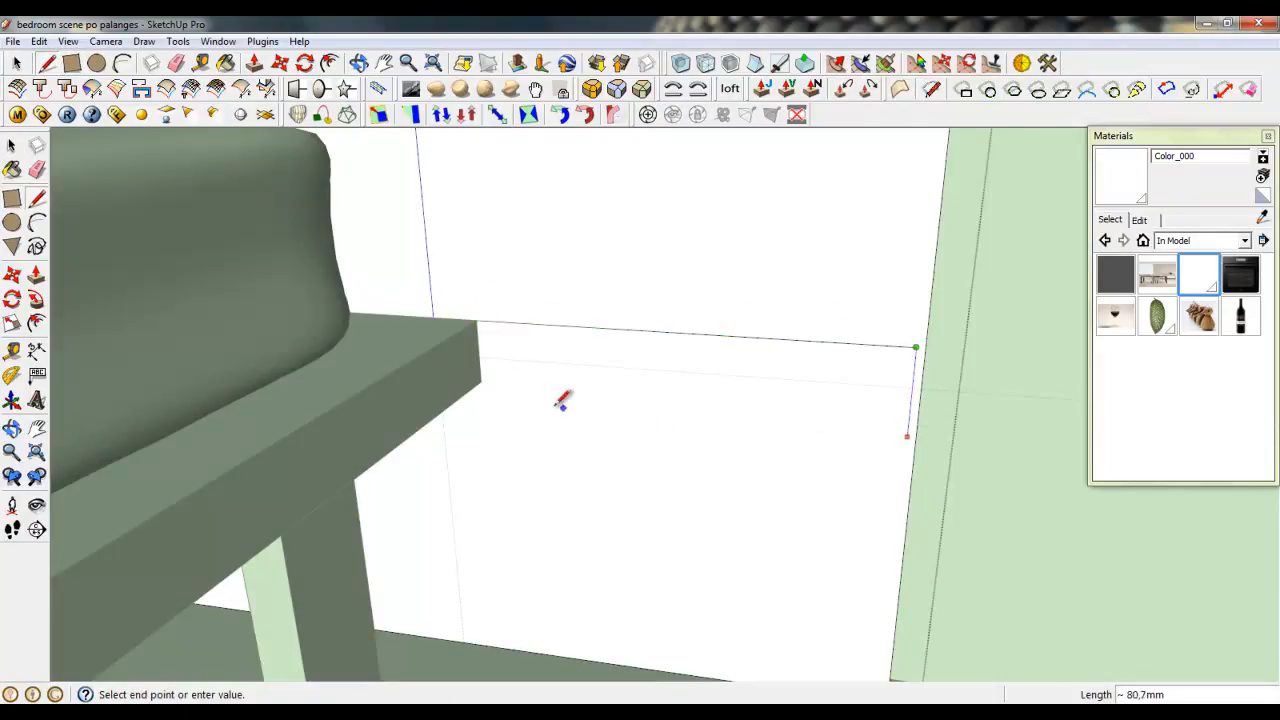
left_click(482, 381)
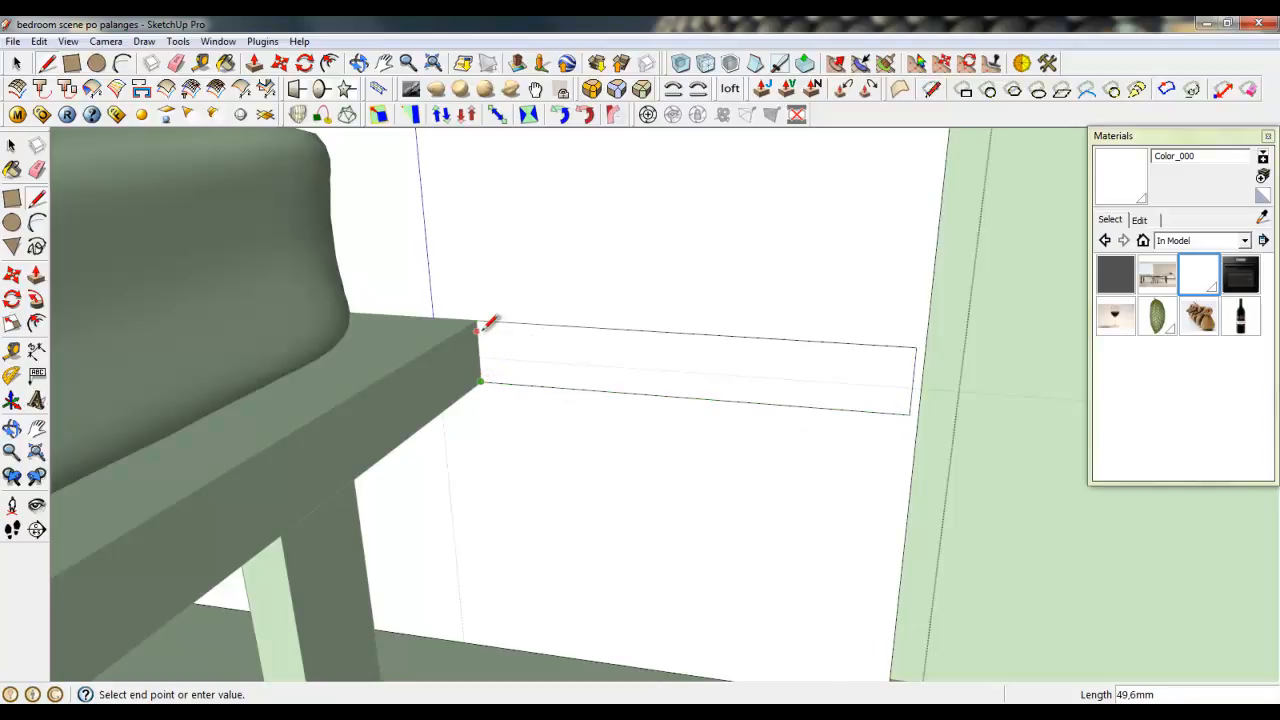
key("space")
right_click(540, 348)
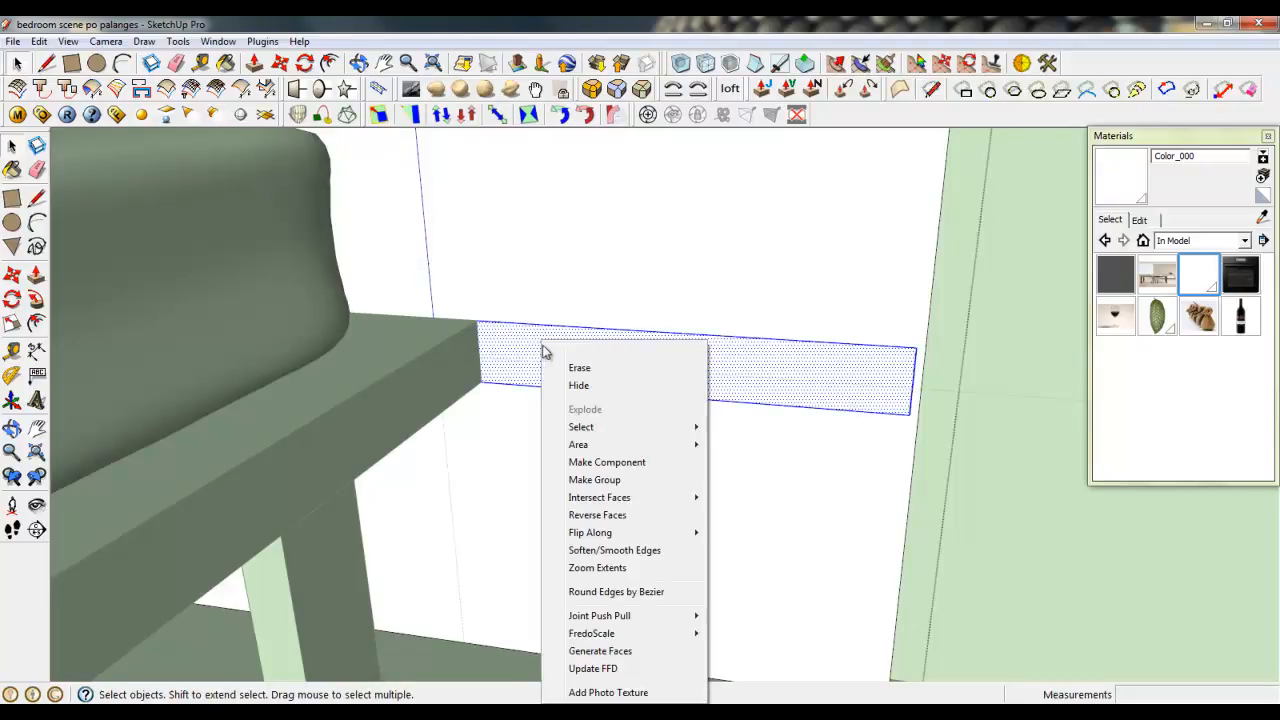
left_click(590, 482)
- Extrude the nightstand profile 350 mm outward from the headboard to form a shelf beside the bed
mouse_move(548, 347)
middle_mouse_down()
mouse_move(577, 391)
mouse_move(556, 368)
middle_mouse_up()
left_click(255, 64)
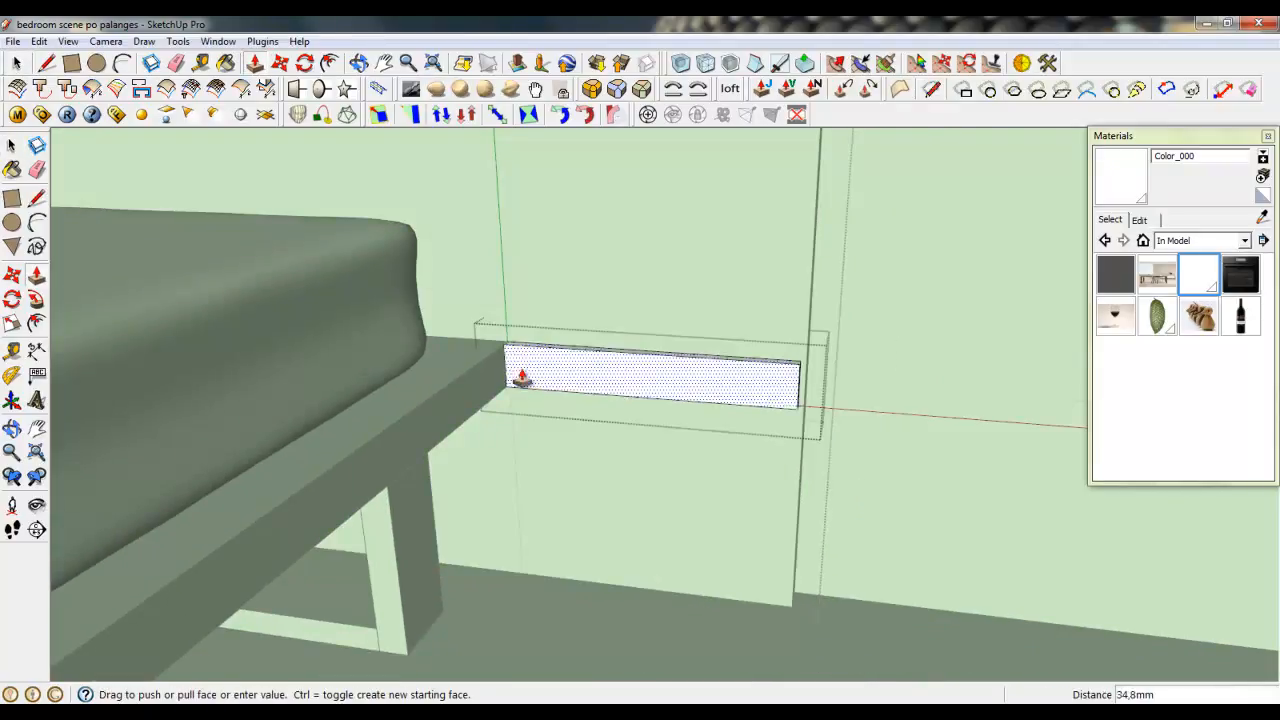
left_click(526, 374)
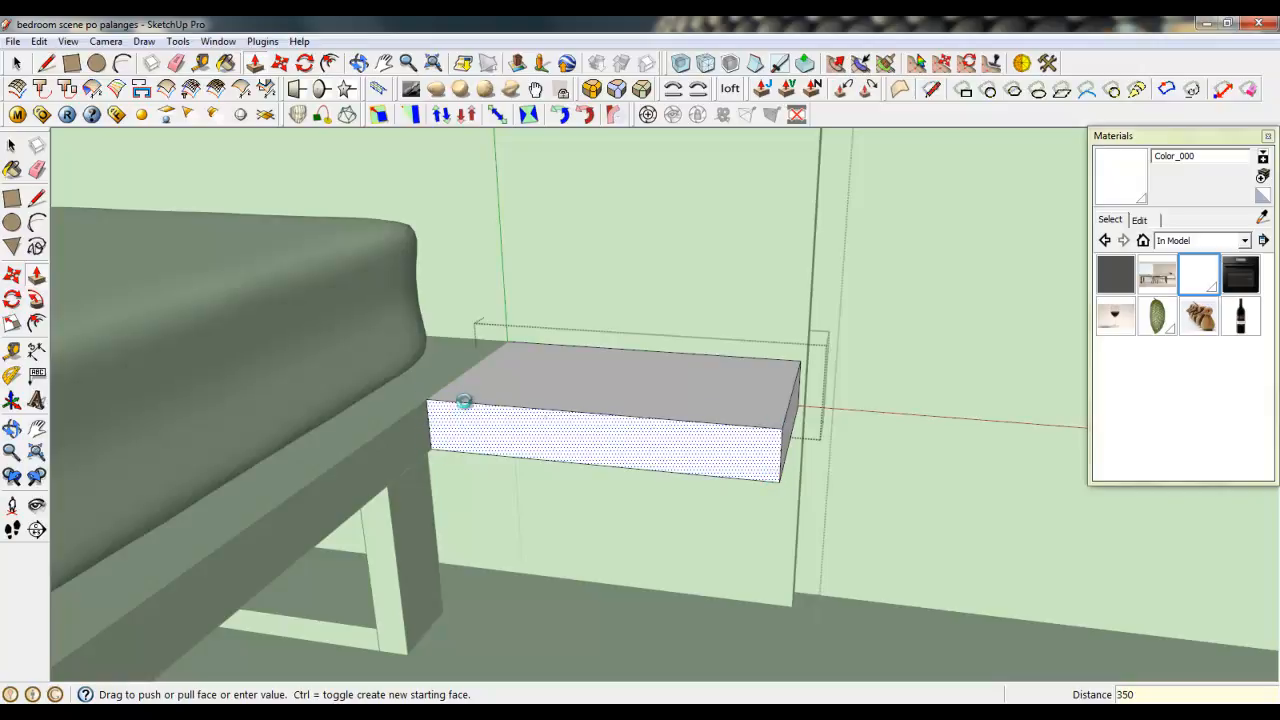
key("Return")
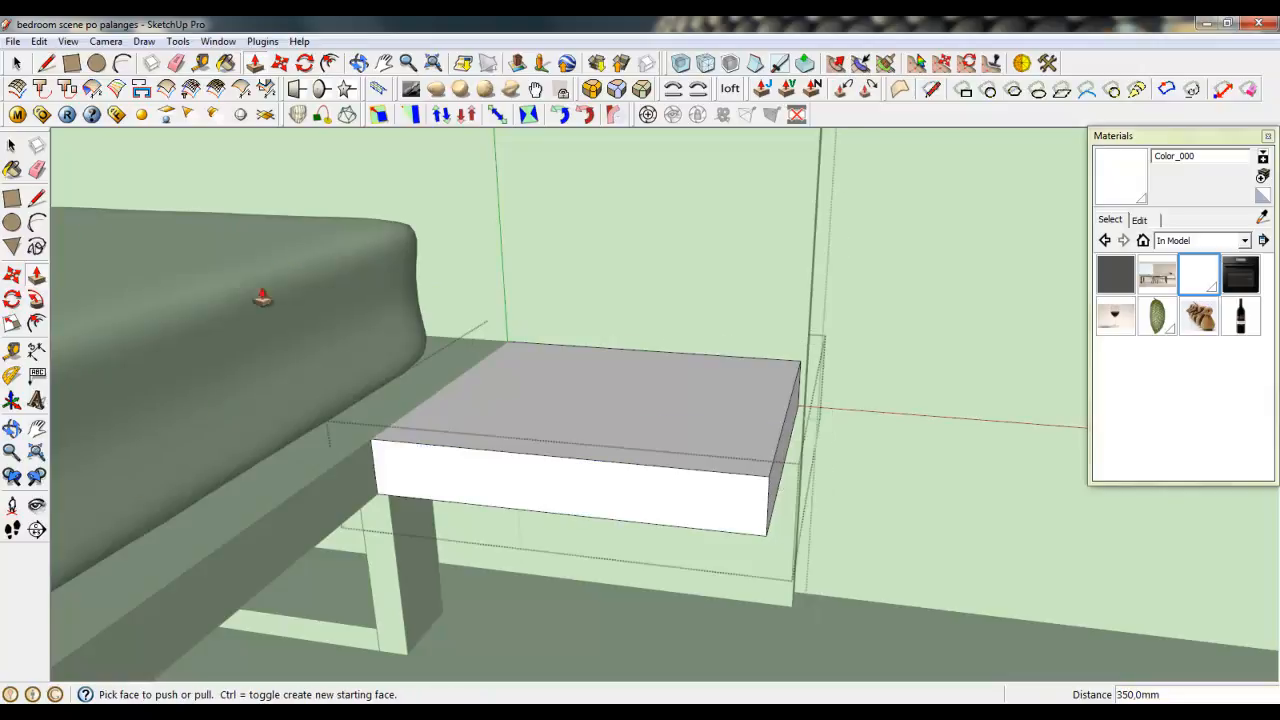
- Round all edges of the nightstand shelf with a 1 mm offset, and leave its group
left_click(17, 63)
middle_click_drag(497, 449, 529, 449)
triple_click(530, 455)
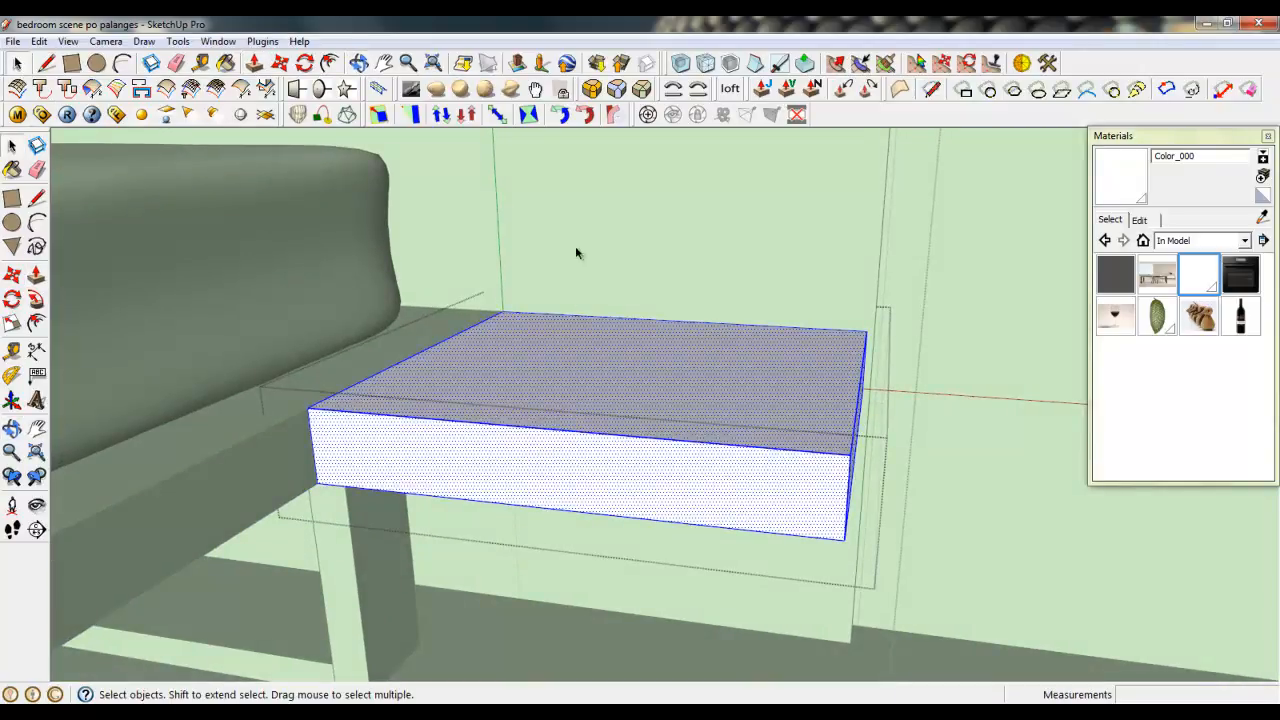
left_click(591, 90)
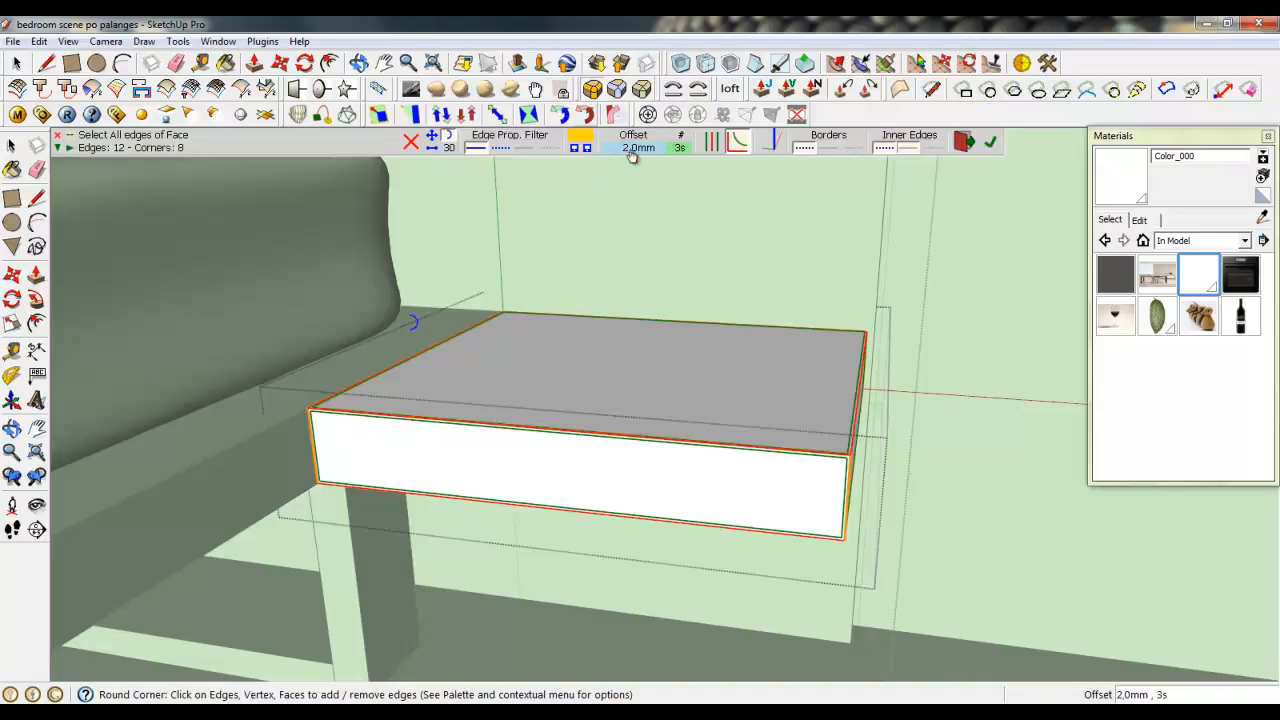
left_click(631, 150)
double_click(644, 301)
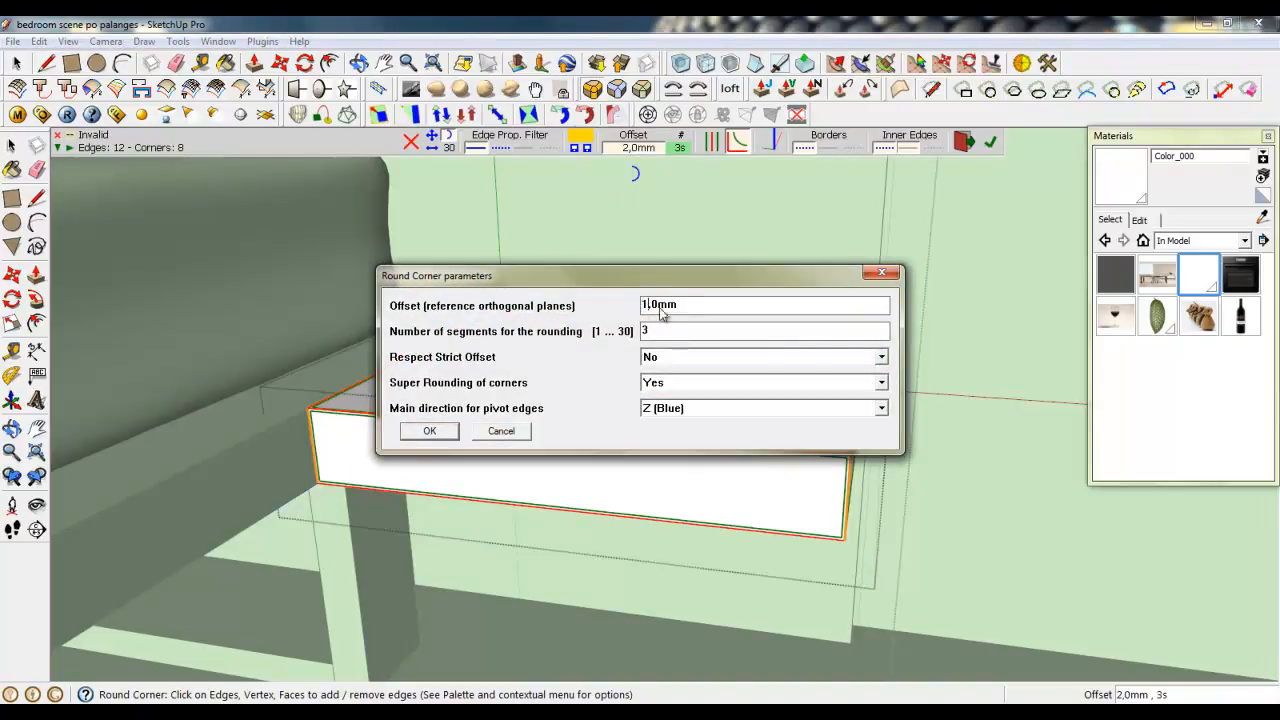
left_click(436, 431)
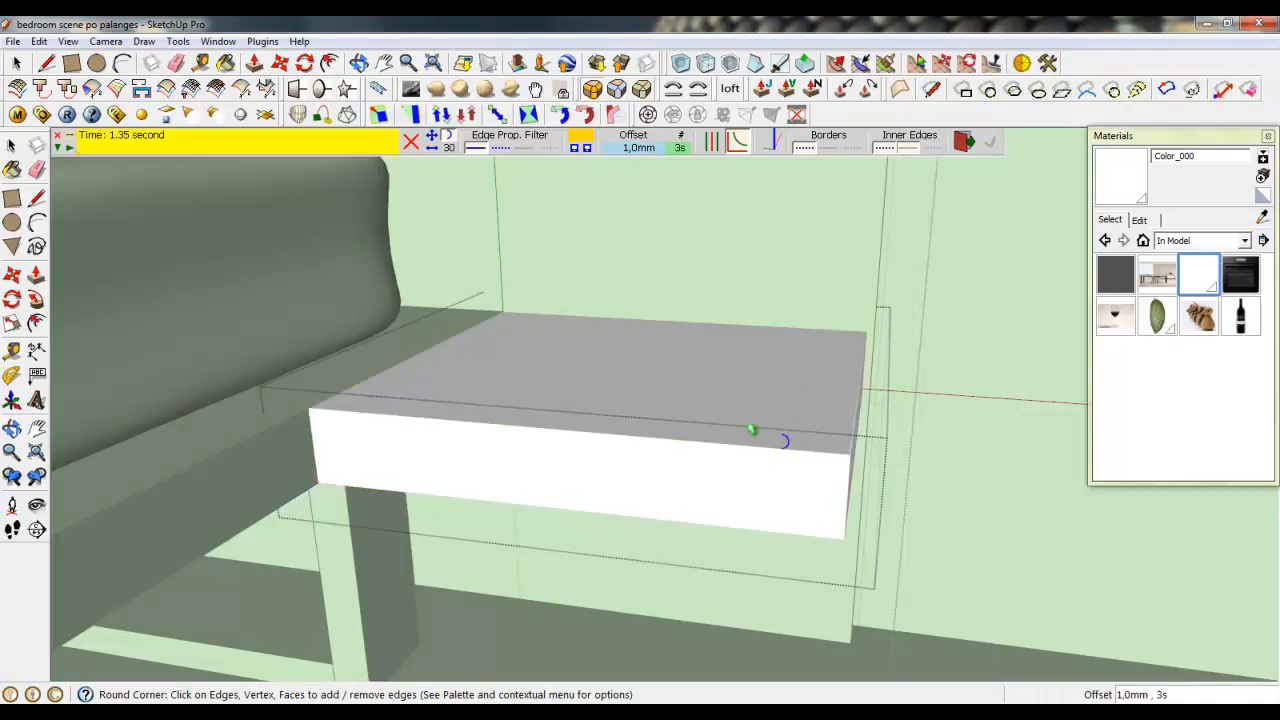
right_click(620, 246)
left_click(655, 254)
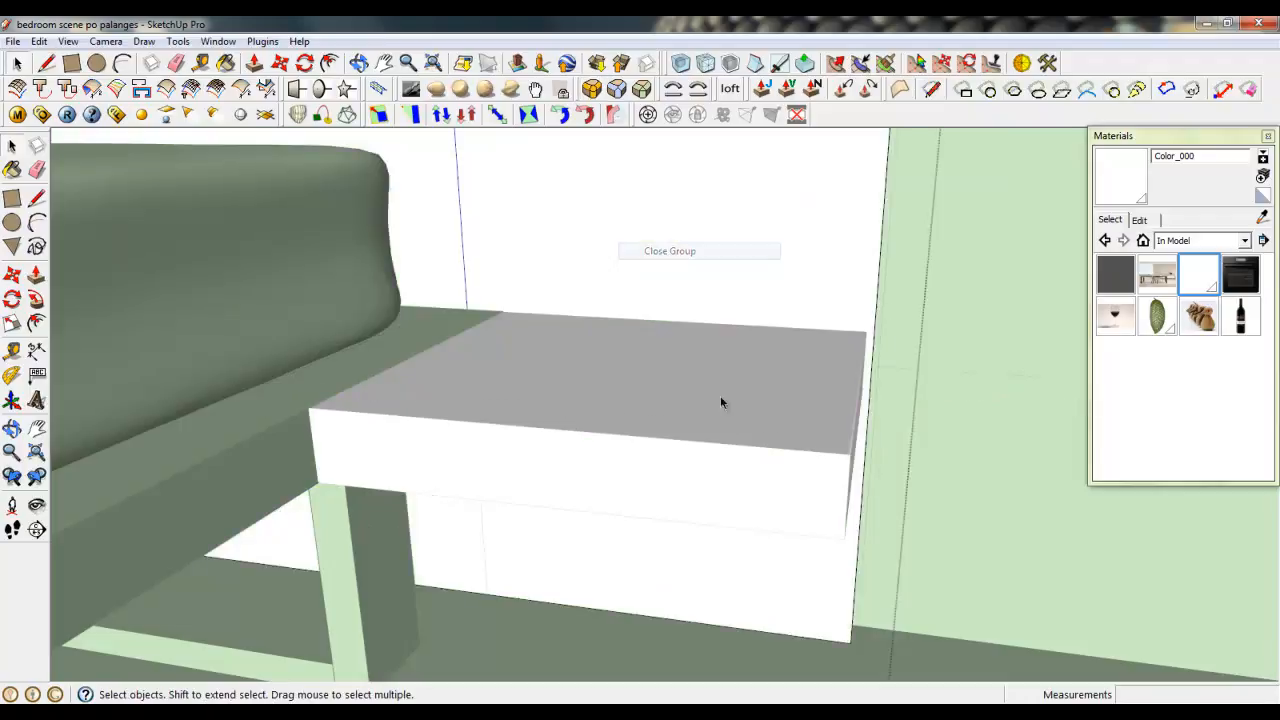
- Copy the nightstand shelf about 1996 mm across to the other side of the bed, against the headboard and bed frame
middle_click_drag(720, 400, 660, 432)
left_click(660, 432)
left_click(281, 63)
middle_click_drag(545, 300, 672, 432)
left_click(698, 378)
scroll(805, 358, "down", 3)
scroll(809, 359, "down", 3)
key("ctrl")
left_click(909, 404)
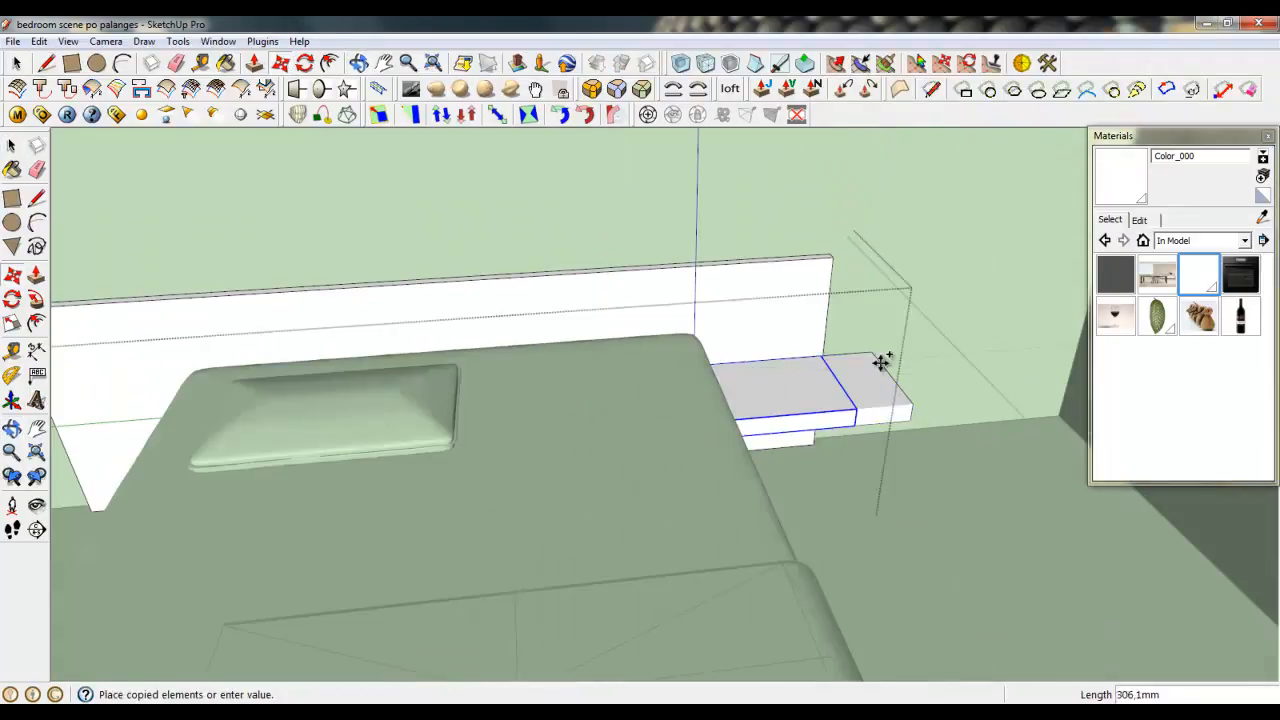
scroll(880, 363, "up", 5)
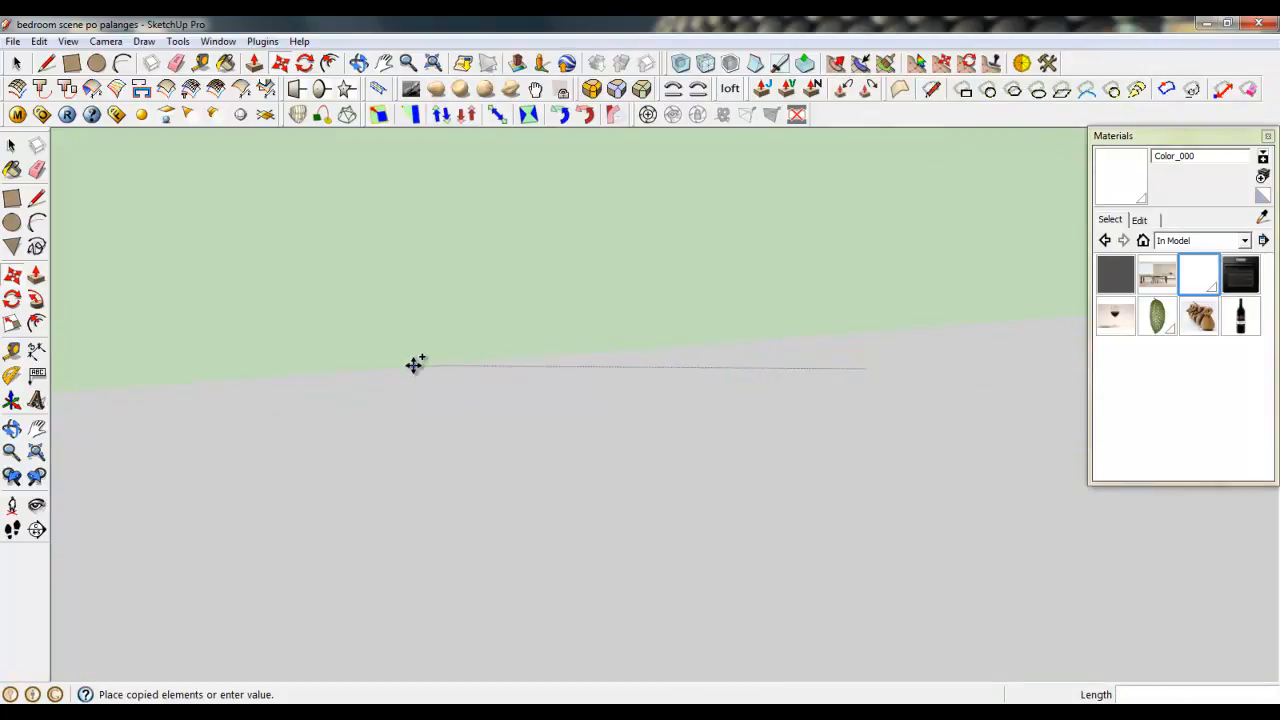
scroll(414, 363, "down", 4)
scroll(409, 389, "up", 3)
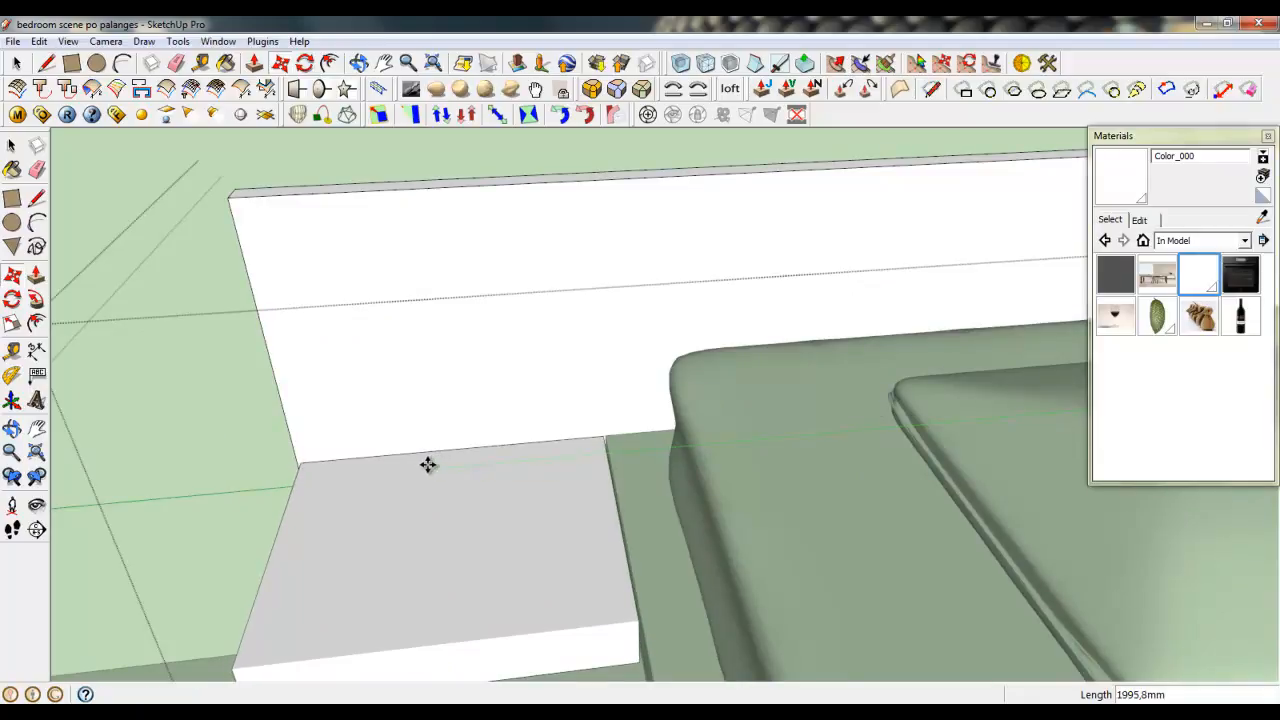
left_click(429, 463)
key("space")
- Round all edges of the bed frame's platform under the mattress with a 1 mm offset and 6 segments
scroll(637, 463, "down", 3)
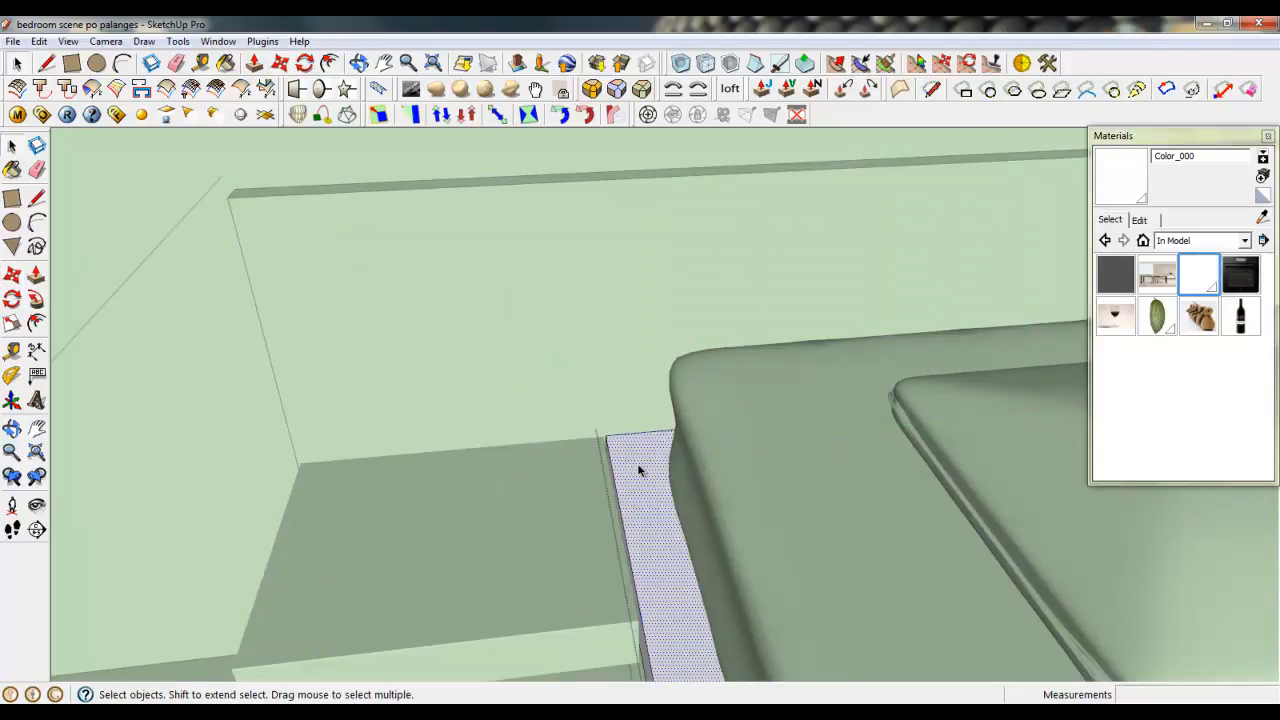
middle_click_drag(594, 434, 663, 331)
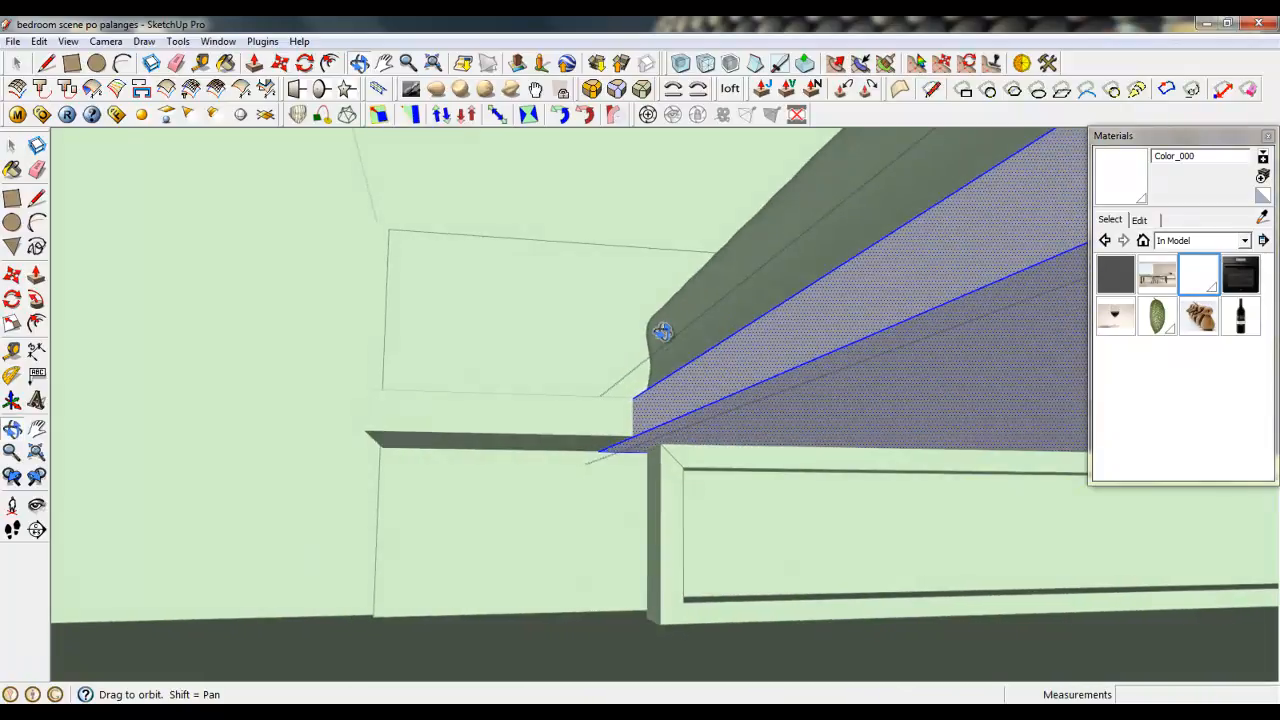
scroll(666, 310, "up", 2)
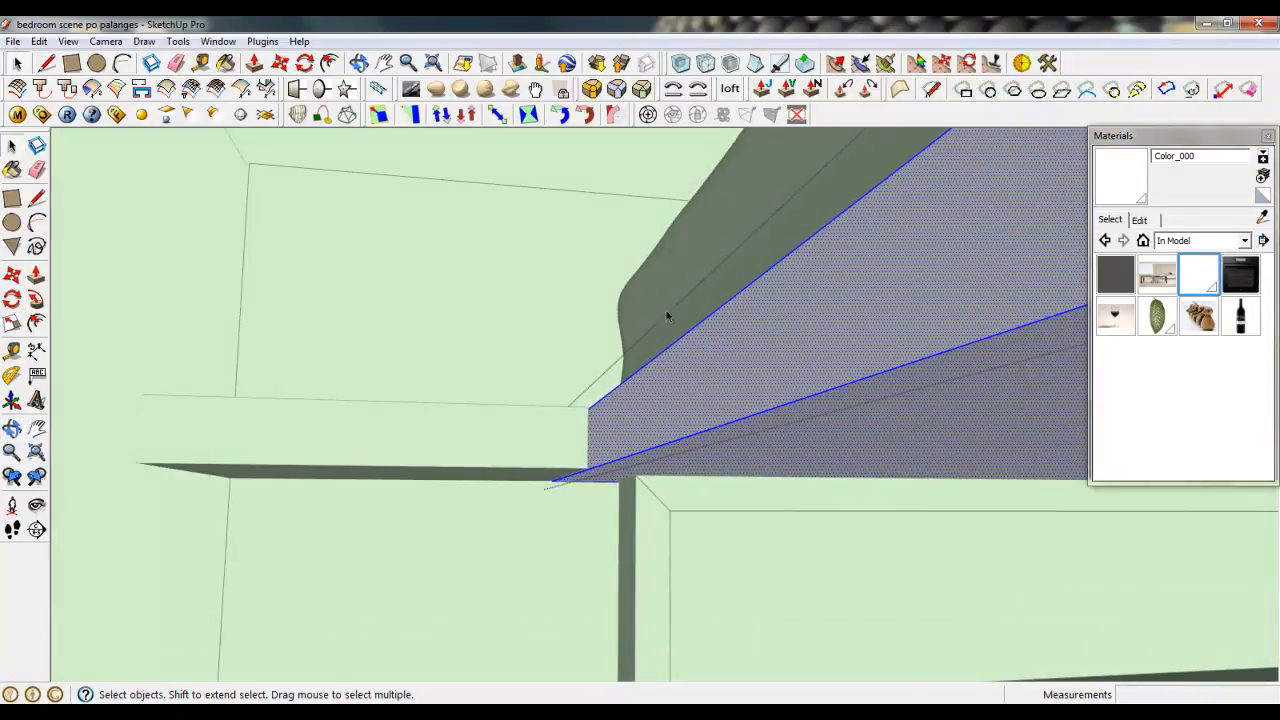
left_click(593, 88)
middle_click_drag(648, 420, 658, 222)
left_click(640, 147)
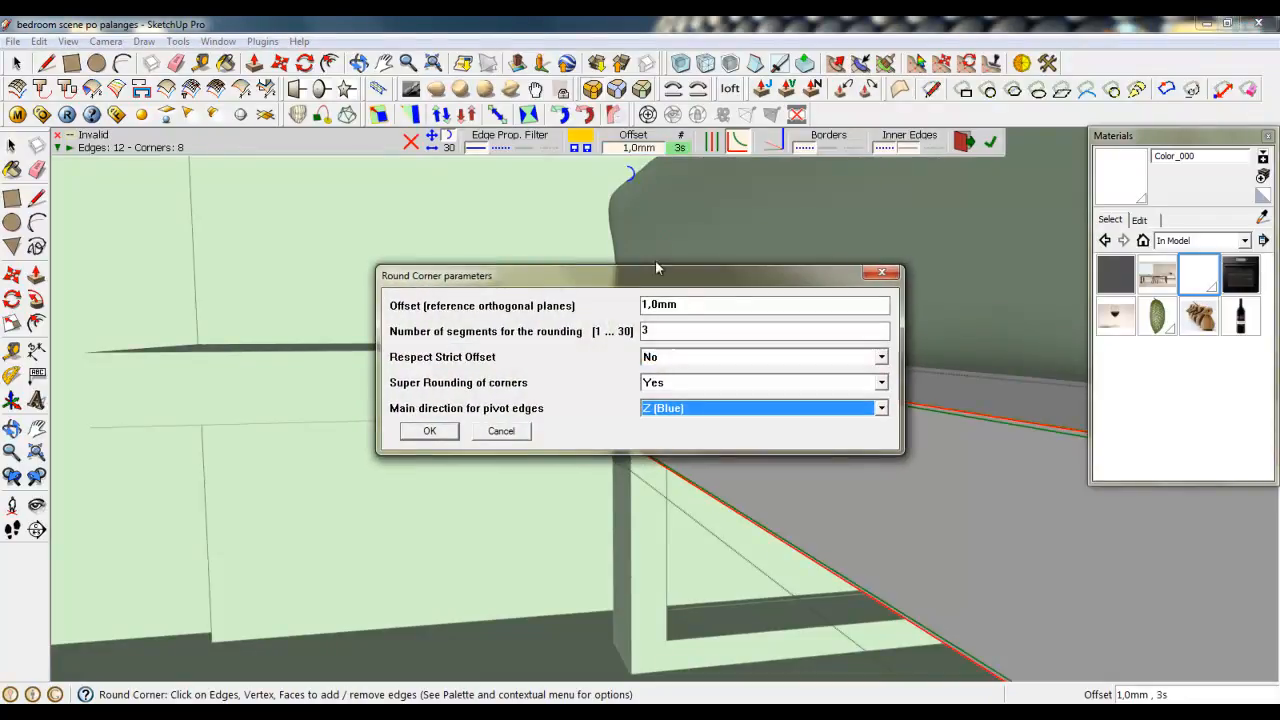
left_click_drag(656, 331, 634, 331)
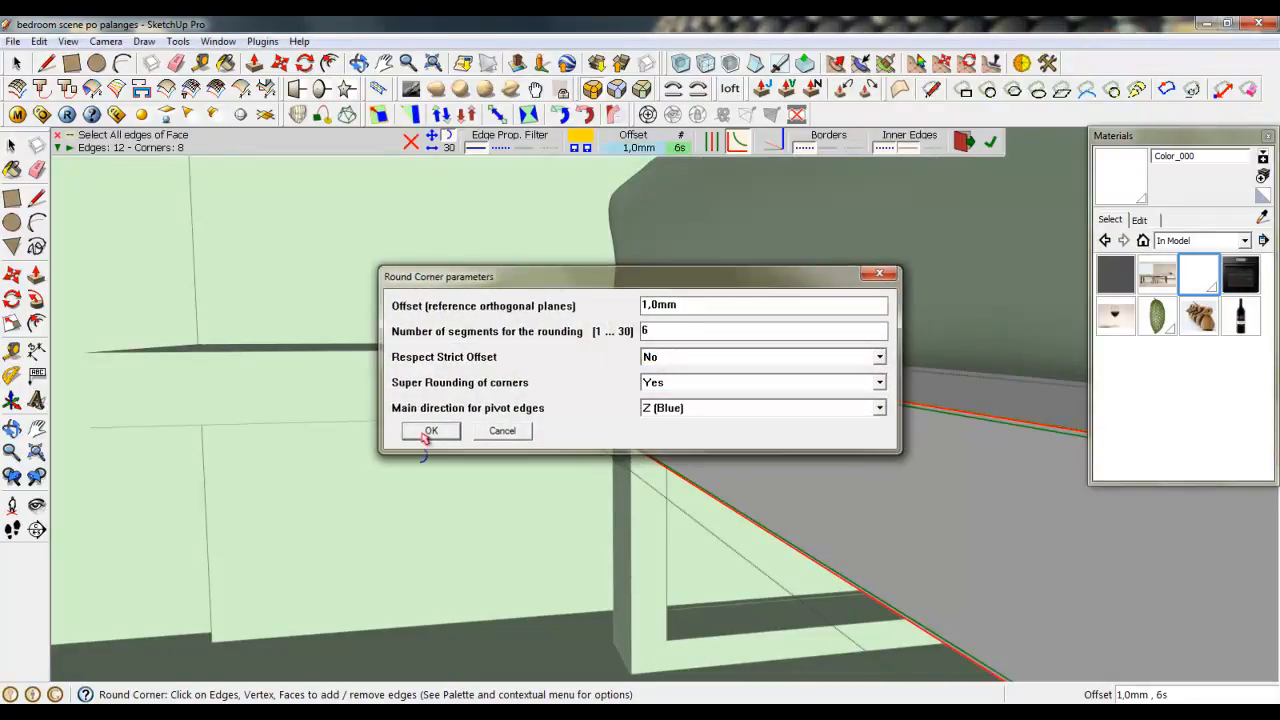
left_click(428, 432)
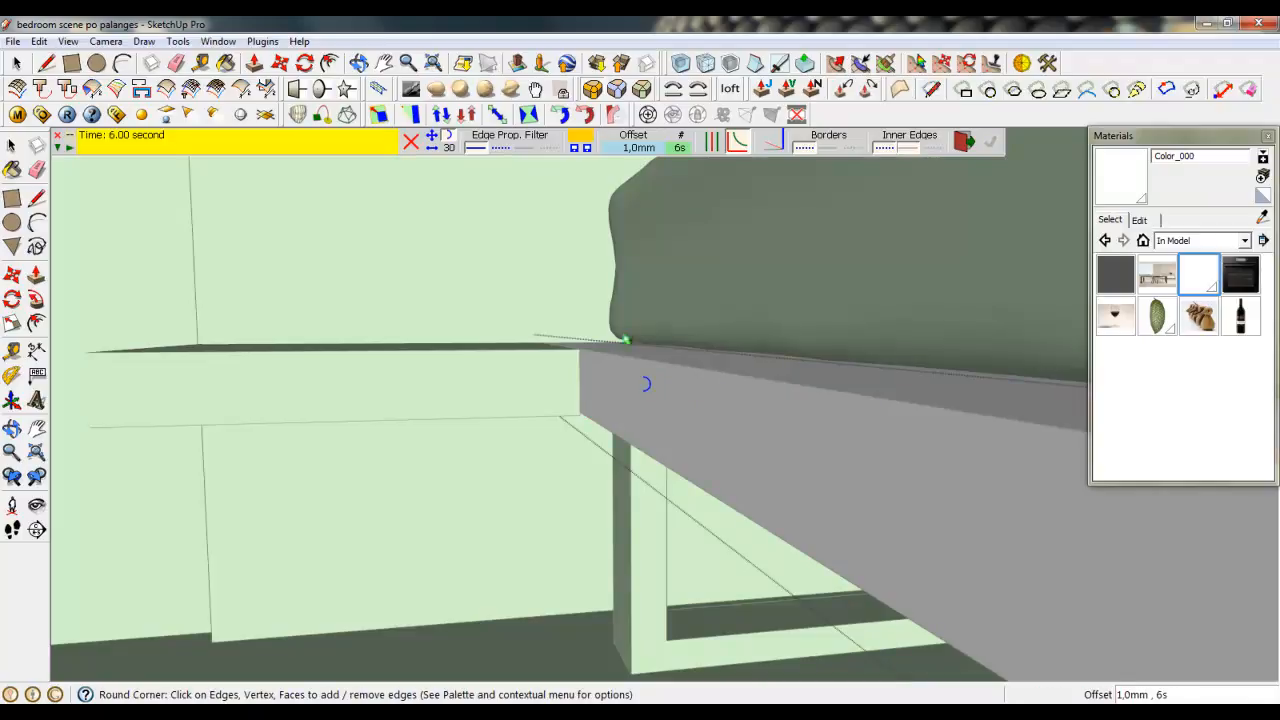
middle_click_drag(645, 385, 672, 485)
left_click(17, 63)
- Round the headboard's edges with a 1 mm offset and 3 segments, and leave its group
scroll(436, 300, "down", 4)
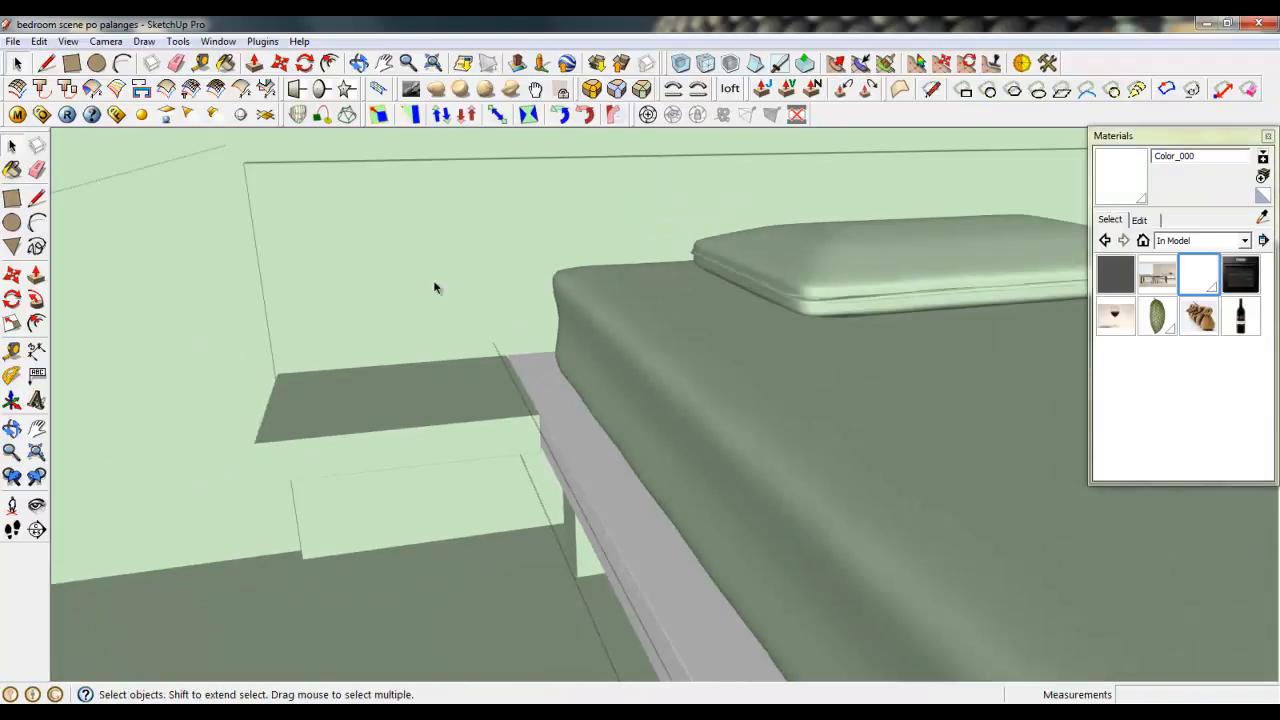
double_click(434, 286)
double_click(434, 286)
left_click(592, 89)
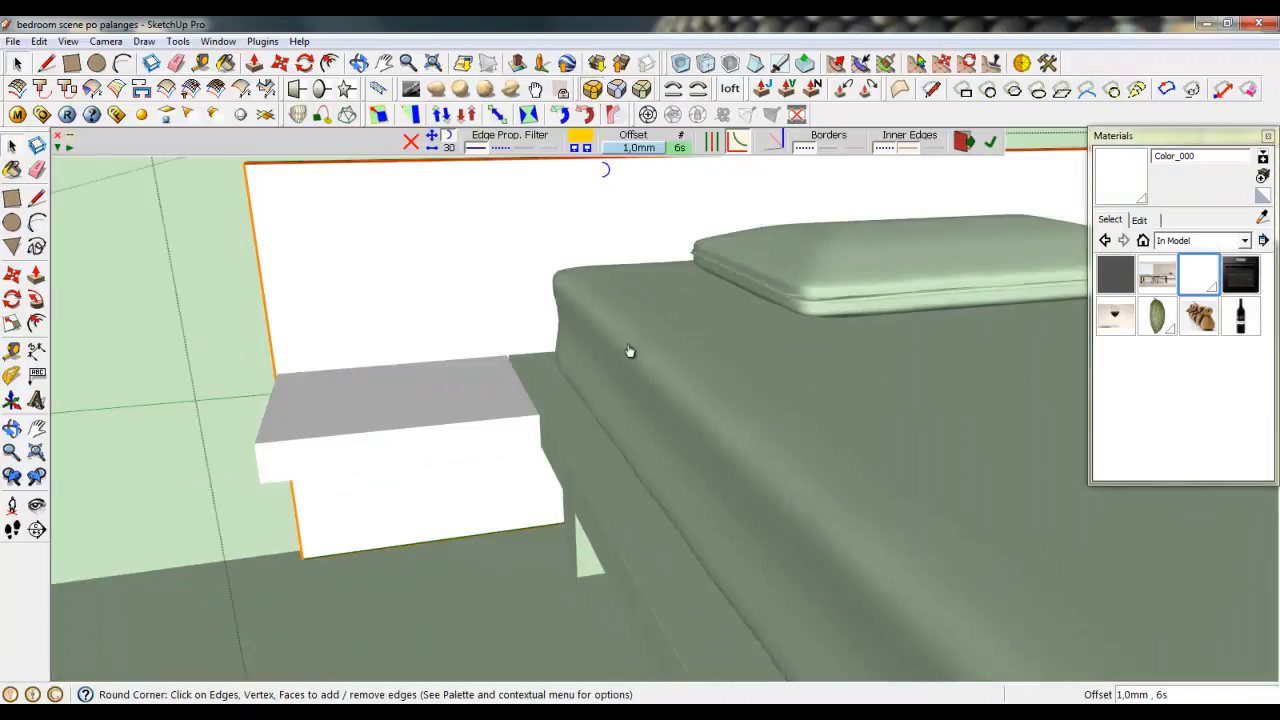
left_click(680, 147)
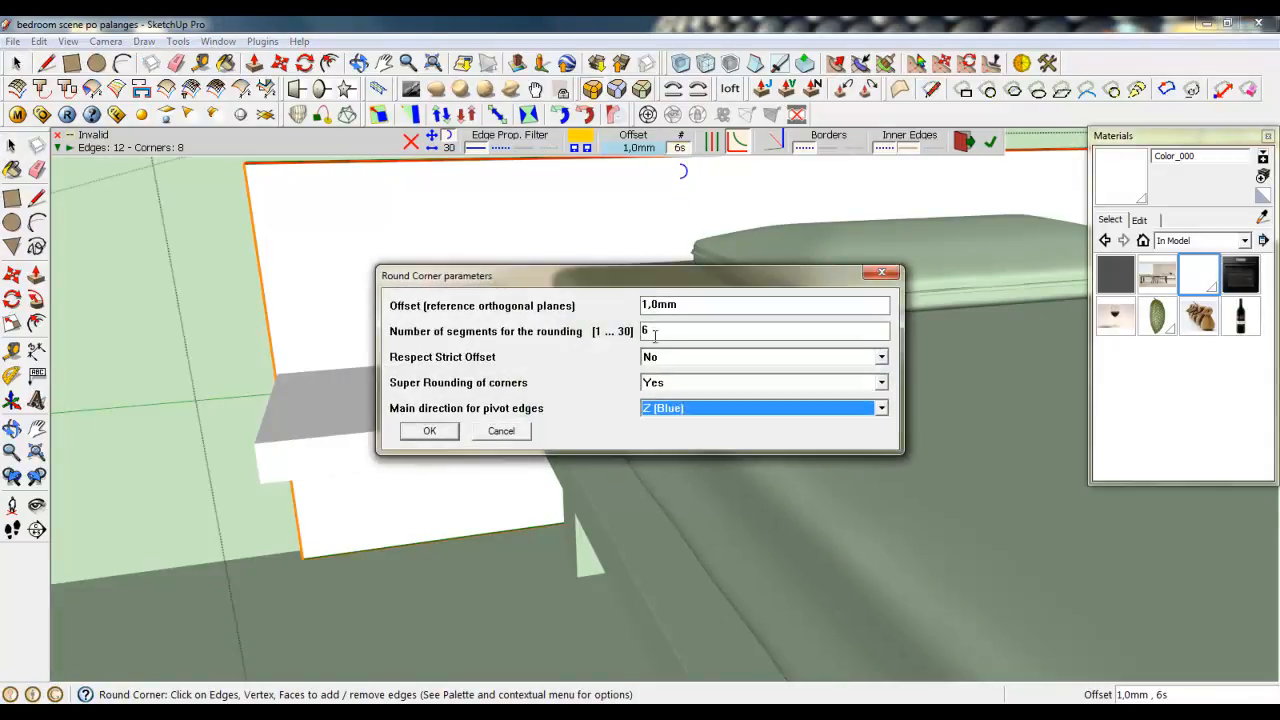
left_click(429, 431)
key("Return")
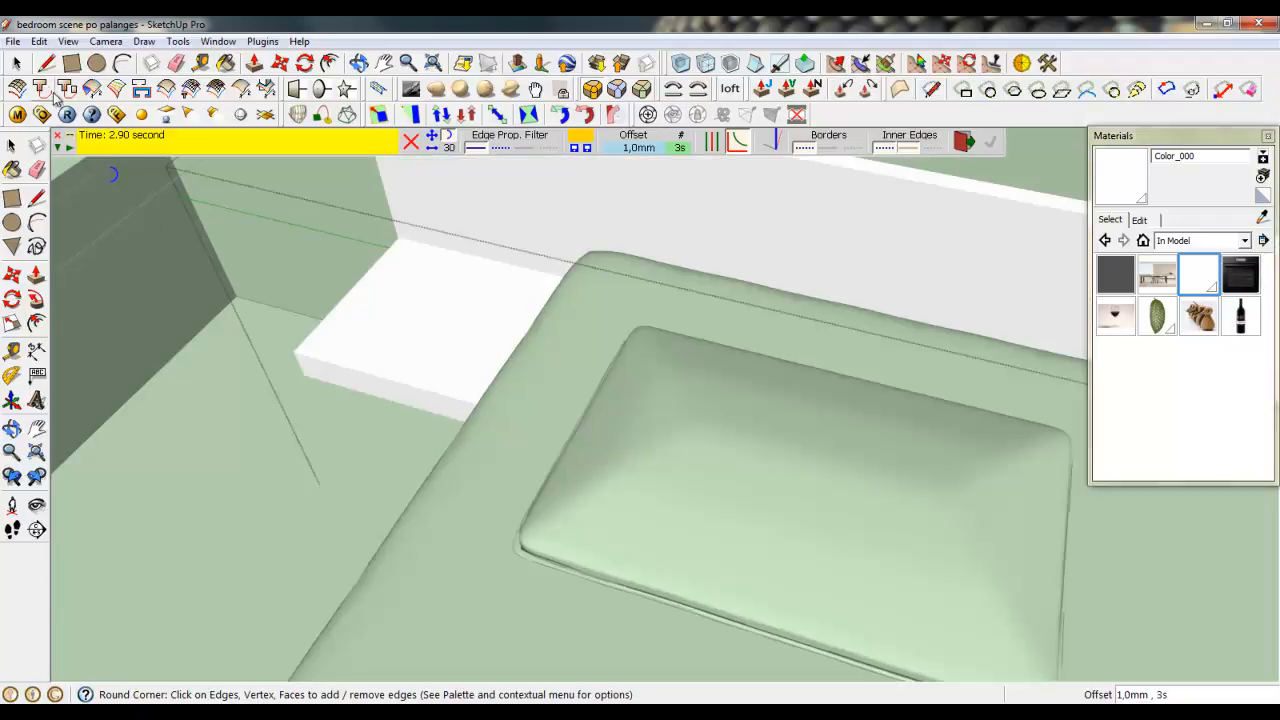
key("space")
right_click(275, 306)
left_click(325, 317)
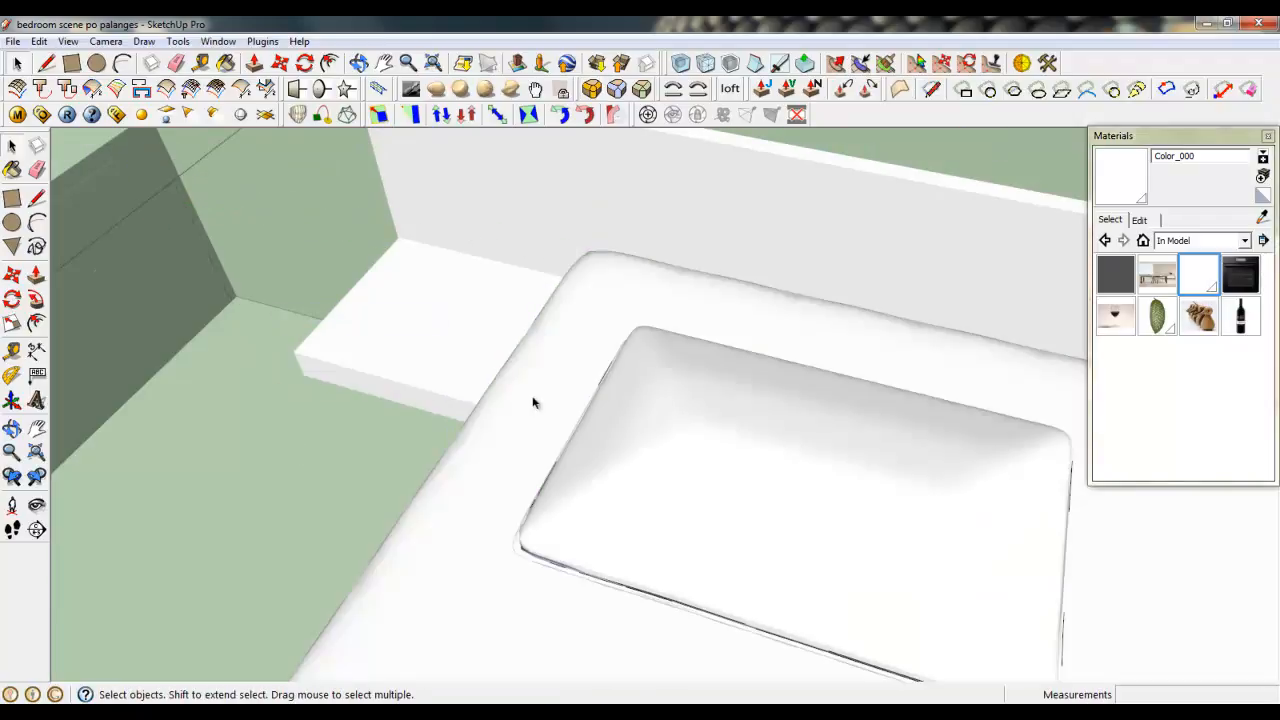
- Leave the enclosing bed group to return to the whole apartment model
scroll(700, 371, "down", 10)
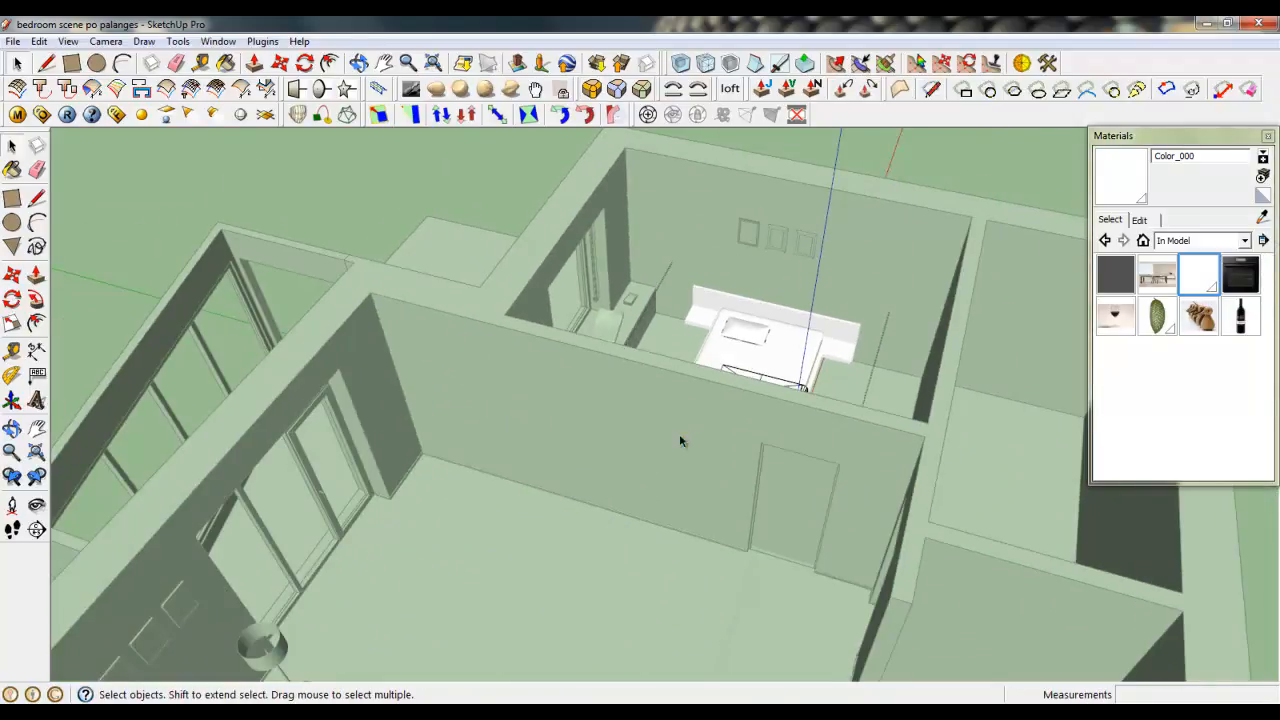
scroll(679, 441, "down", 3)
right_click(482, 533)
left_click(492, 547)
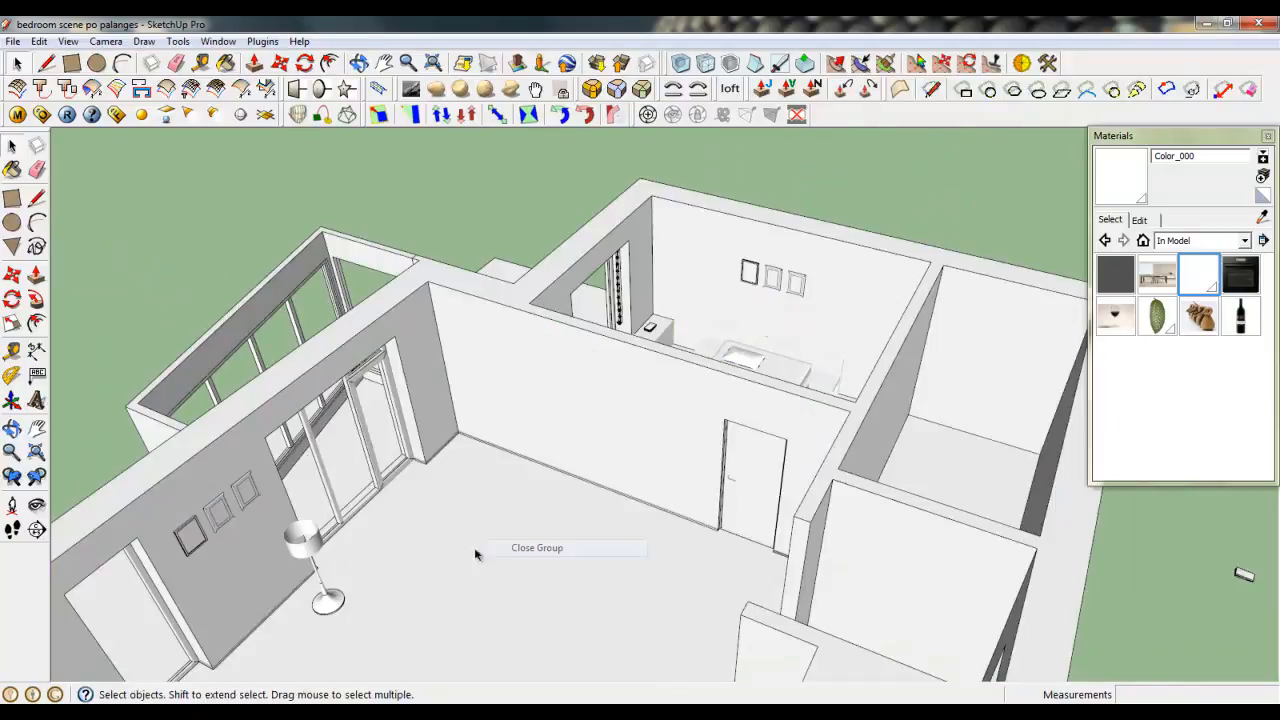
- Move the floor lamp from the living room into the bedroom, standing on the floor beside the bed's nightstand
left_click(330, 600)
left_click(290, 63)
scroll(330, 610, "up", 10)
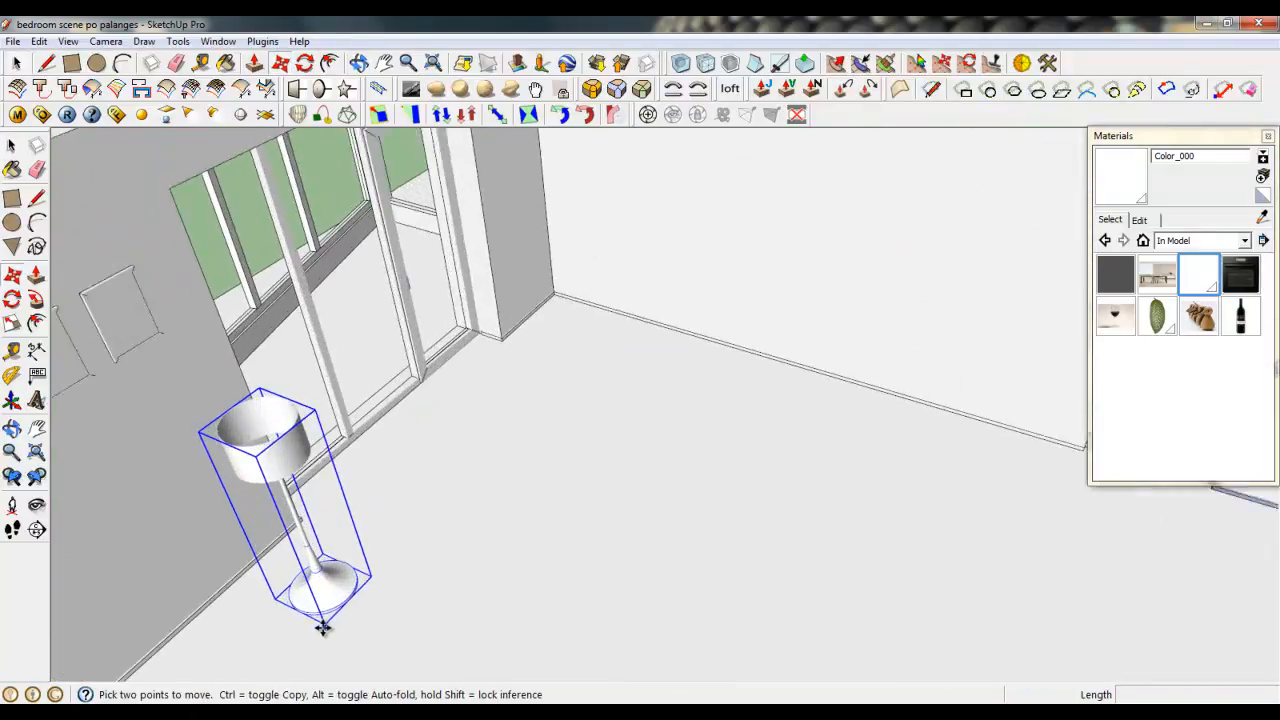
left_click(355, 595)
scroll(290, 630, "down", 10)
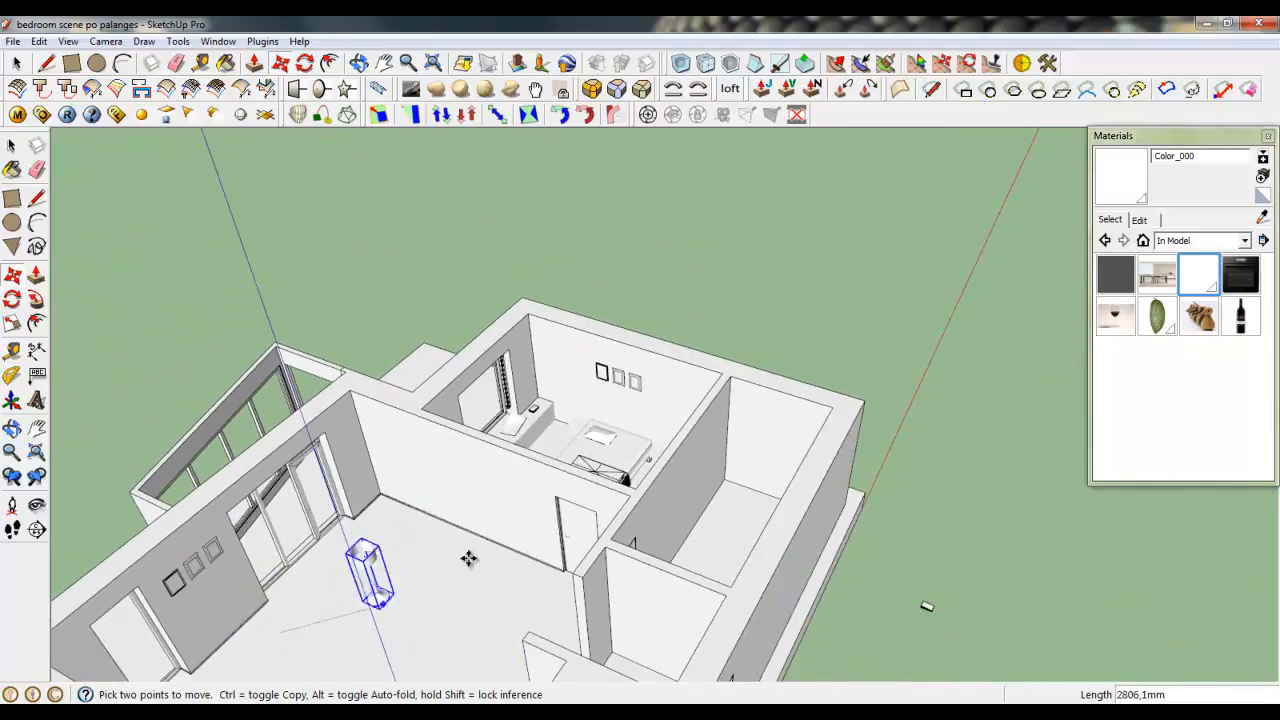
middle_click_drag(468, 558, 677, 537)
scroll(665, 445, "up", 10)
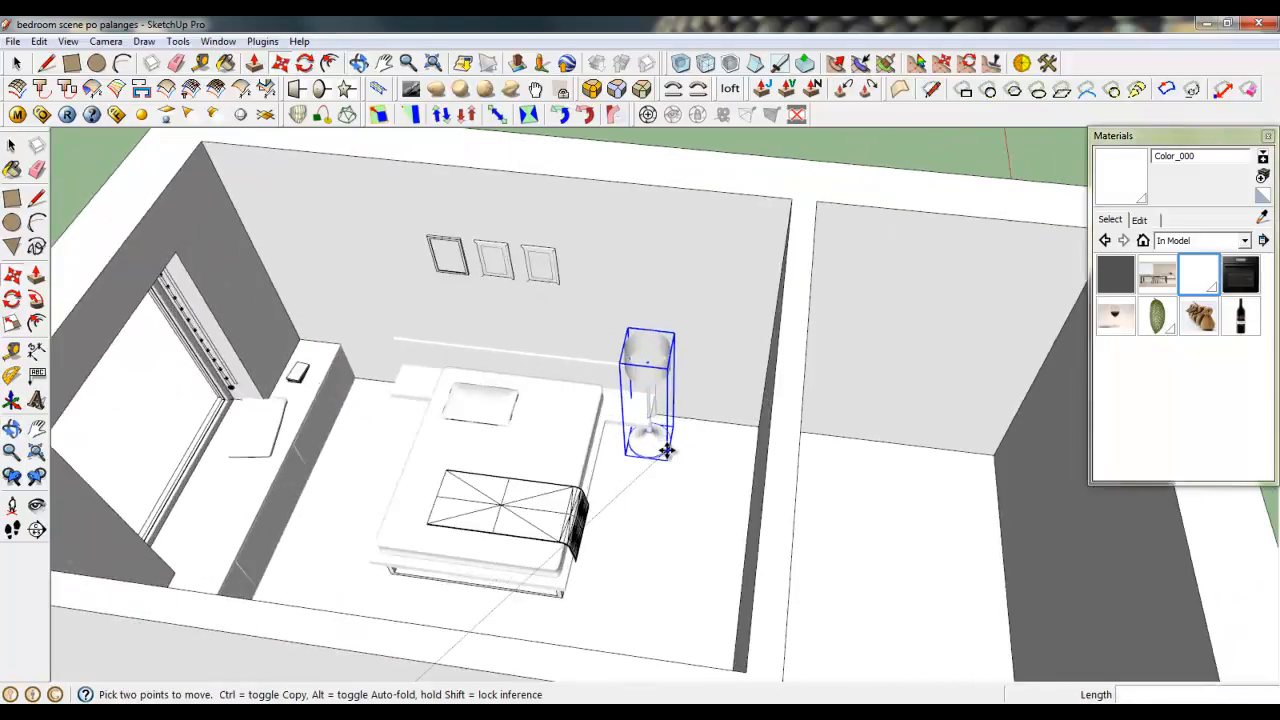
left_click(706, 456)
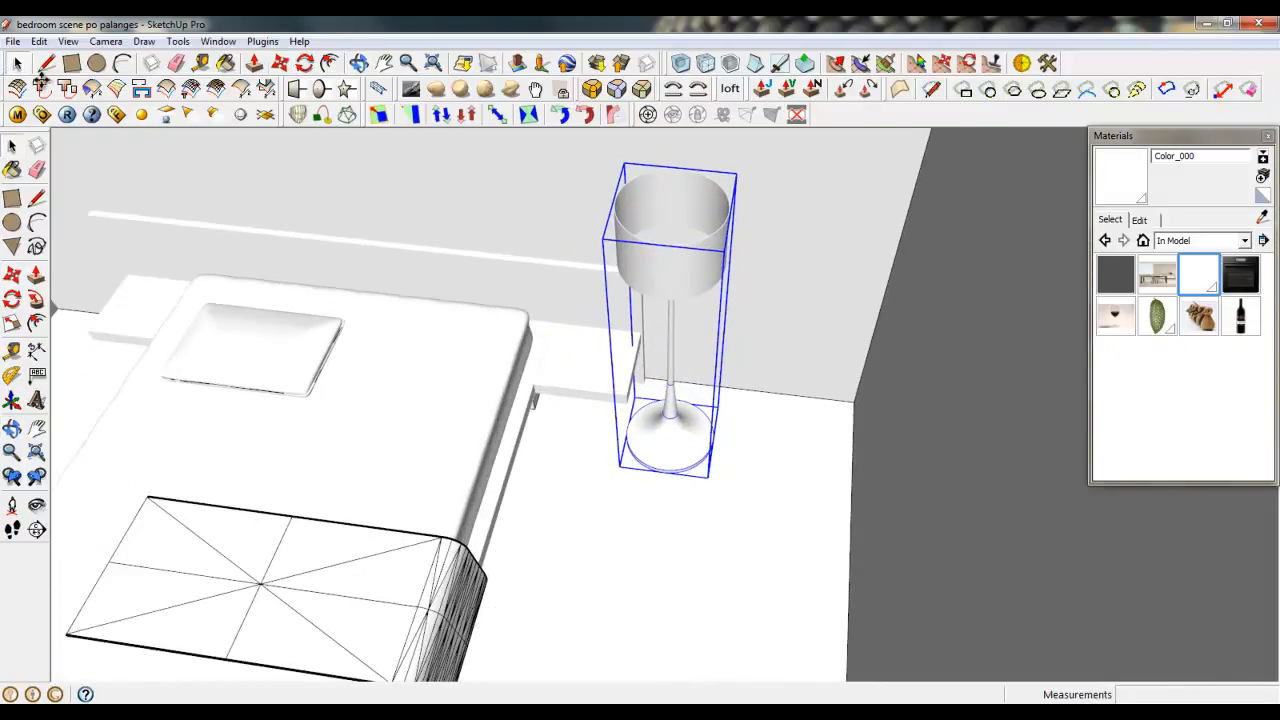
- Delete the thin upright pole between the floor lamp's base and its shade
key("space")
scroll(694, 271, "up", 6)
left_click(674, 348)
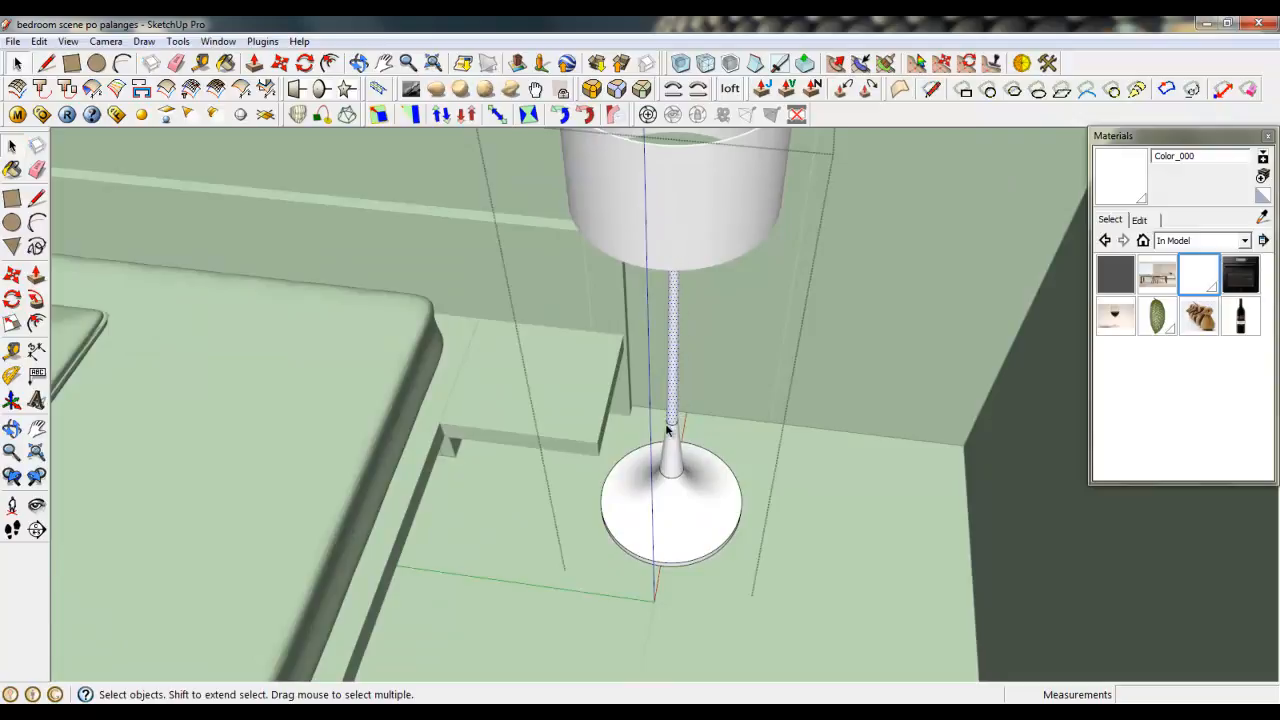
key("Delete")
- Cap the open top of the lamp base's neck by drawing a line across it, and erase that line
scroll(668, 430, "up", 3)
left_click(45, 63)
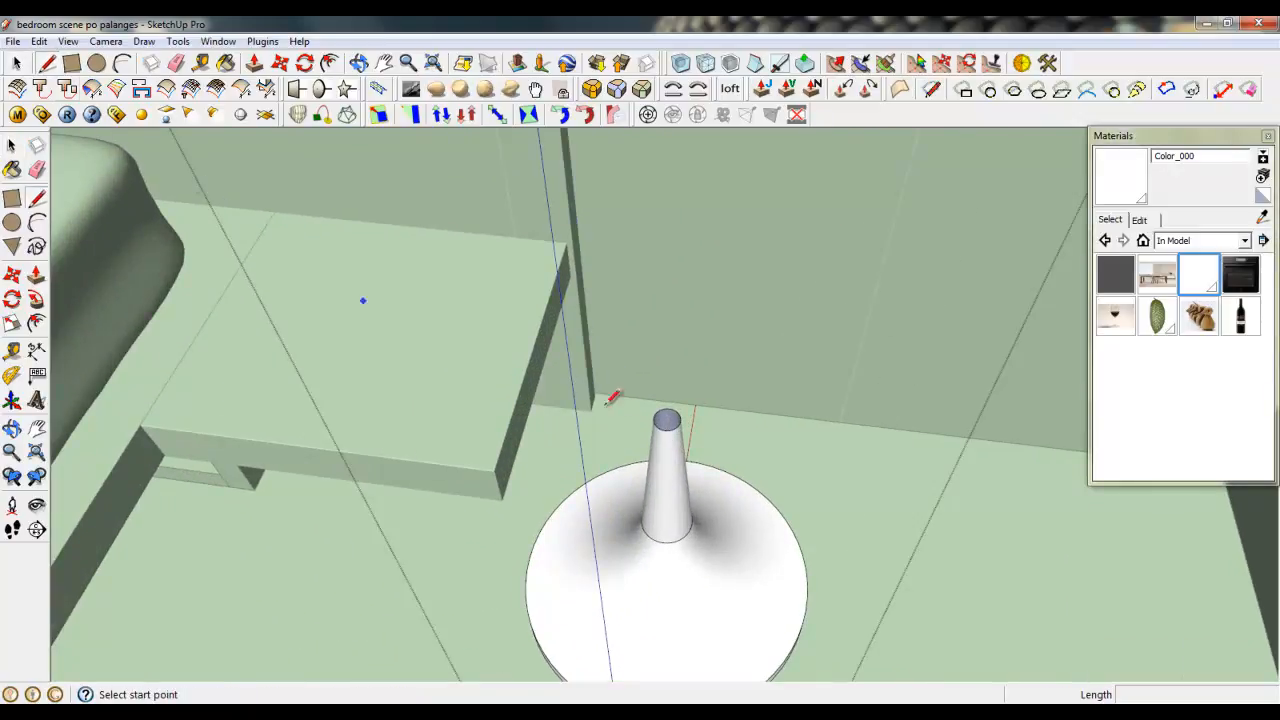
left_click(660, 410)
left_click(669, 430)
scroll(669, 428, "up", 5)
right_click(660, 412)
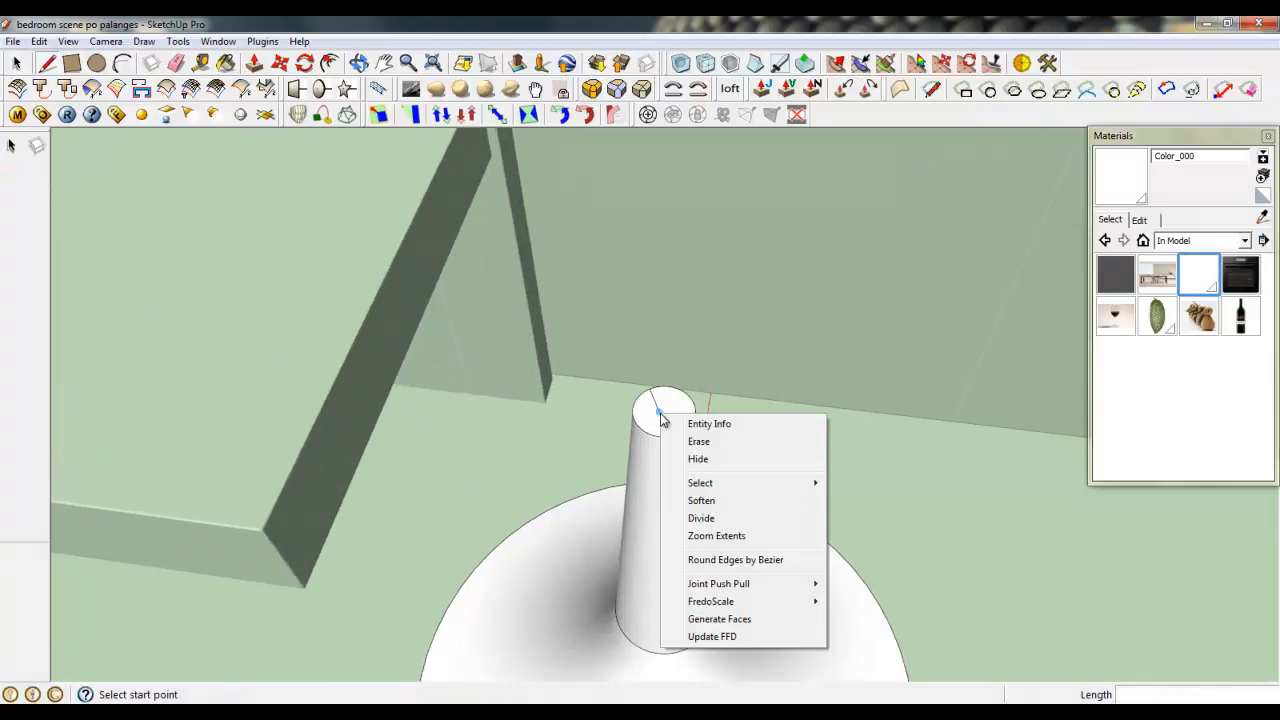
left_click(672, 443)
- Extrude the capped top of the lamp base upward into a short stem
left_click(255, 63)
left_click(668, 434)
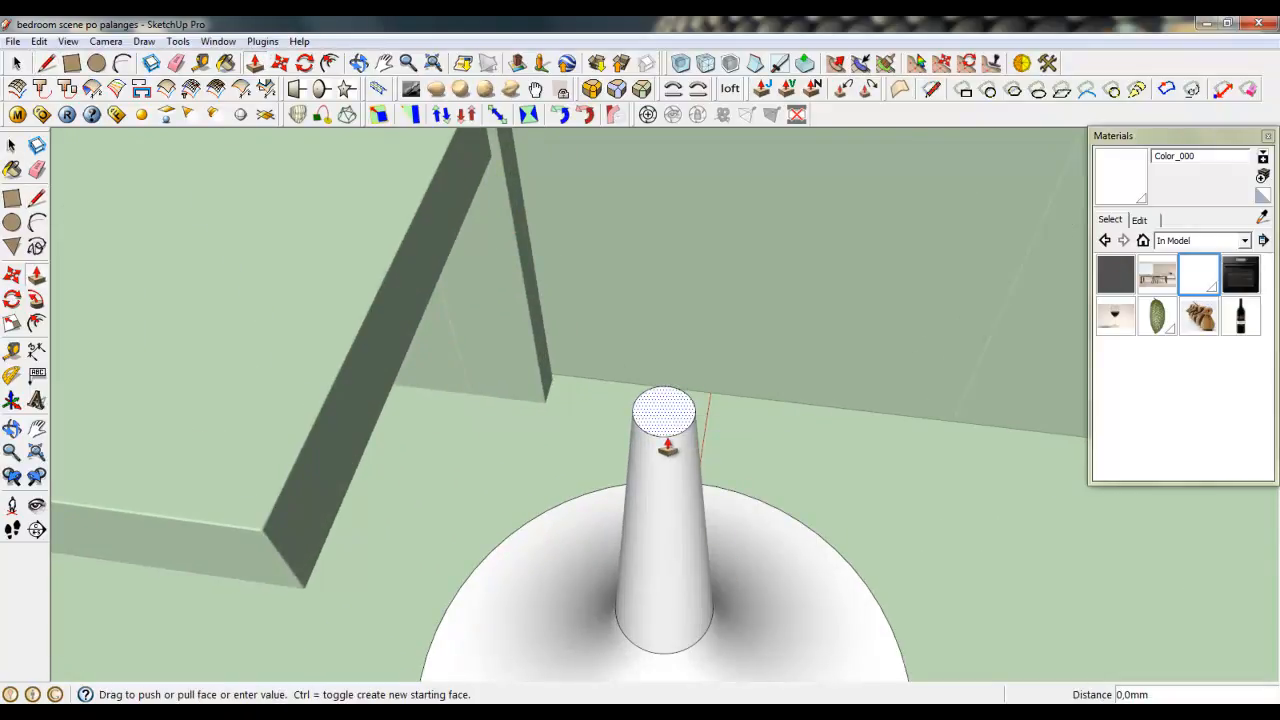
scroll(668, 438, "down", 3)
left_click(666, 185)
middle_click_drag(674, 280, 642, 390)
- Scale the lamp's base and stem down uniformly to table lamp size
left_click(16, 63)
triple_click(763, 590)
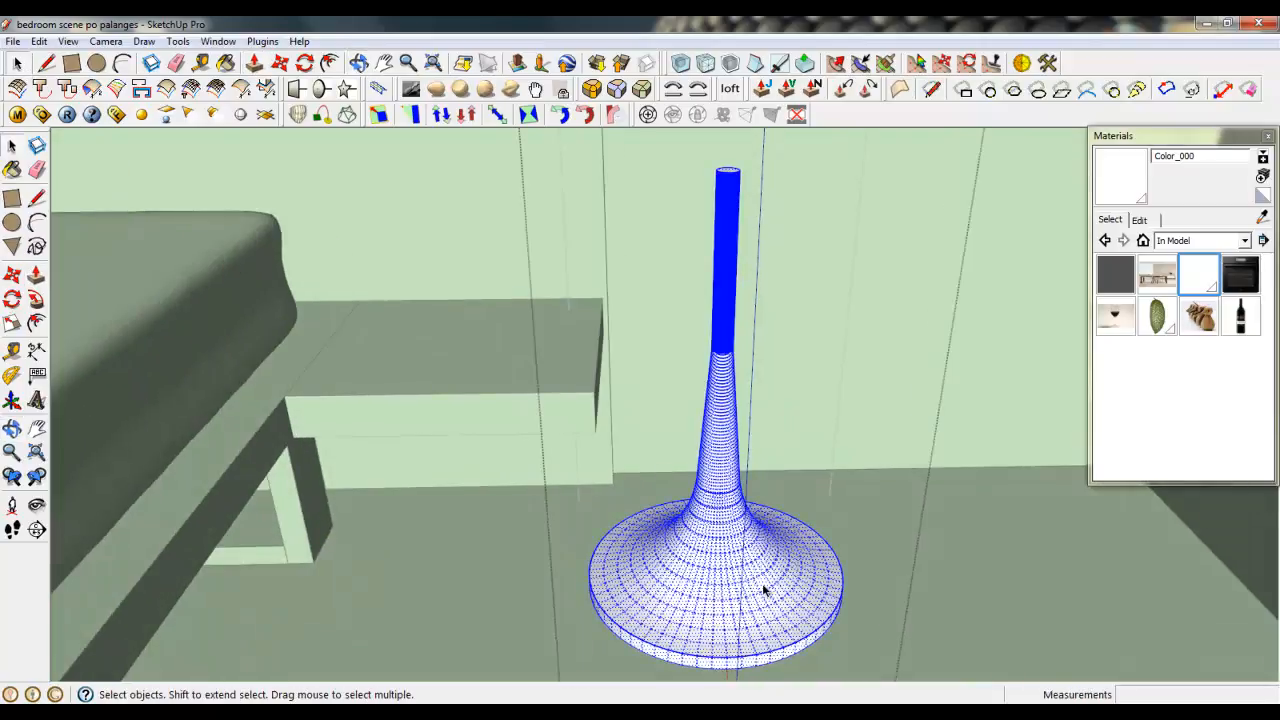
left_click(12, 323)
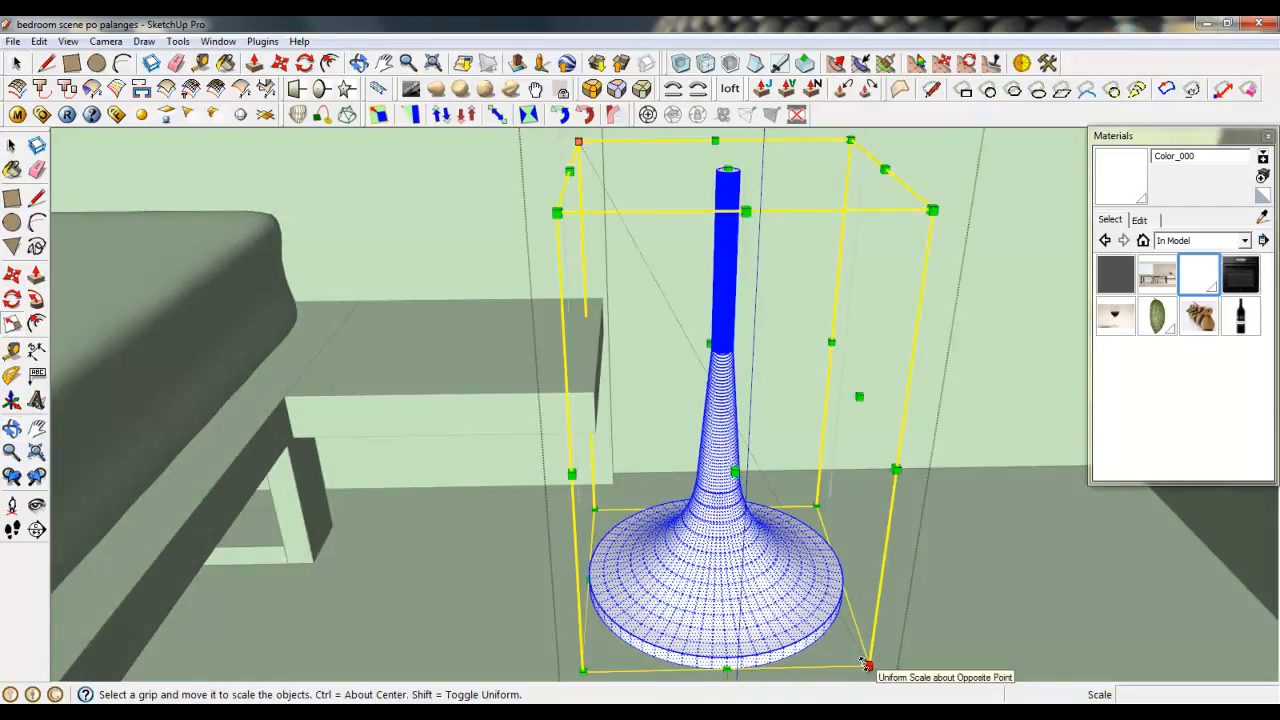
left_click_drag(866, 662, 700, 345)
- Move the reduced lamp base with its stem onto the nightstand beside the bed
left_click(281, 64)
scroll(592, 245, "up", 3)
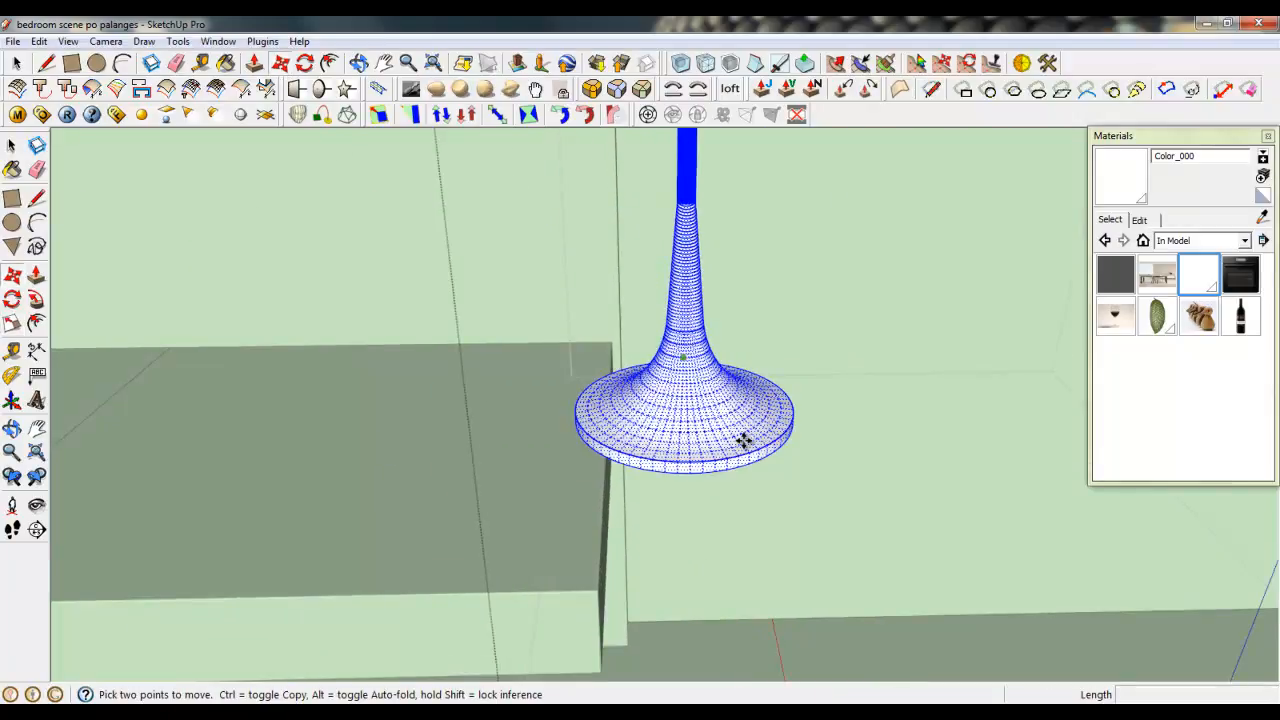
left_click(740, 444)
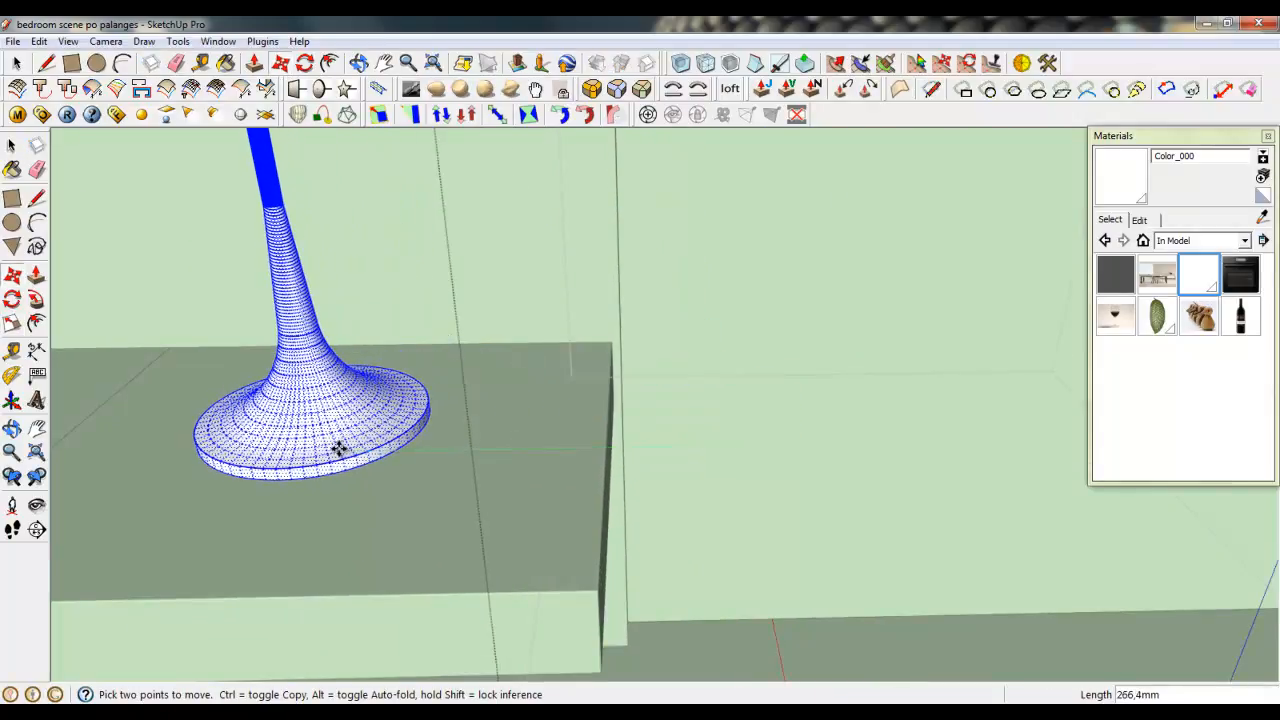
left_click(336, 445)
left_click(17, 66)
scroll(246, 463, "up", 5)
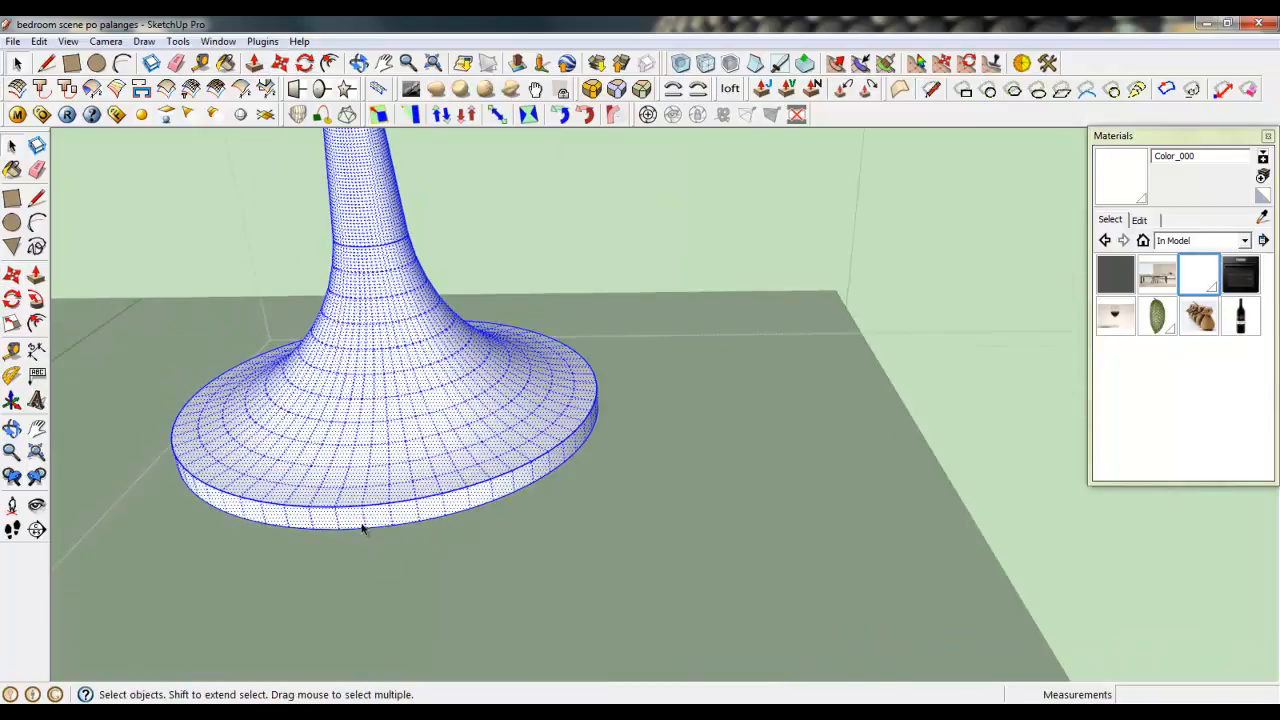
left_click(362, 528)
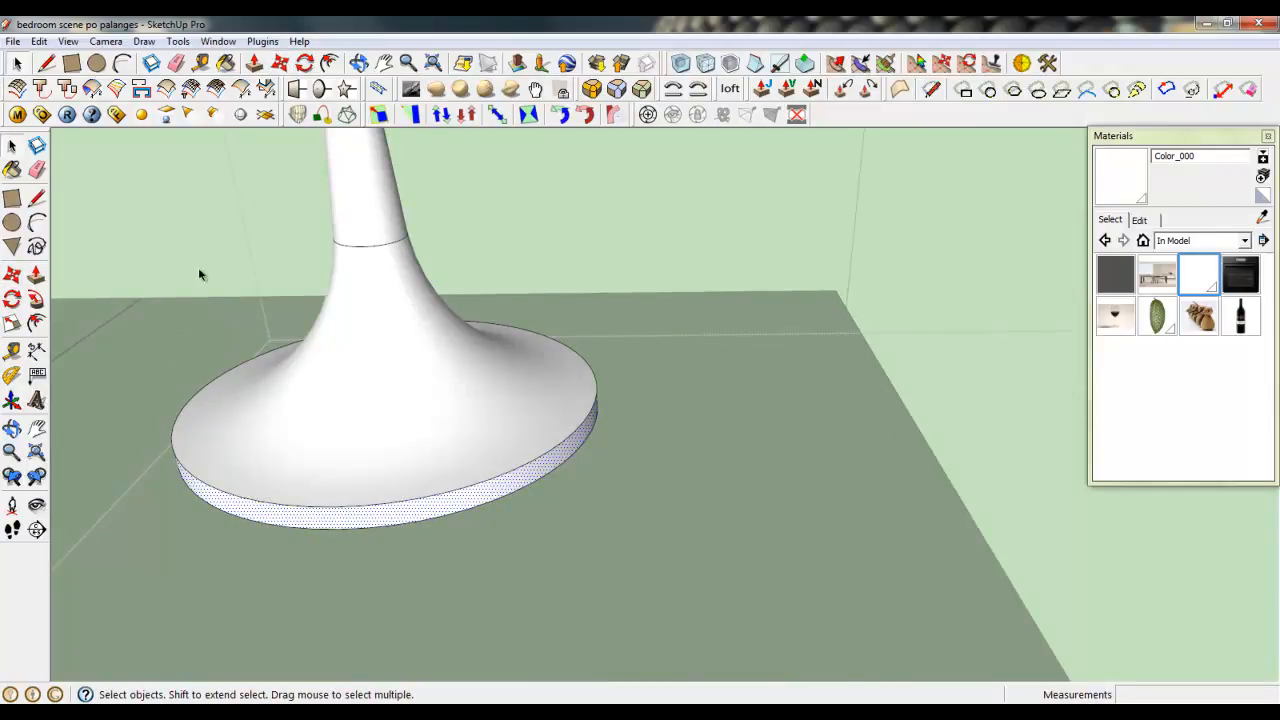
left_click(564, 114)
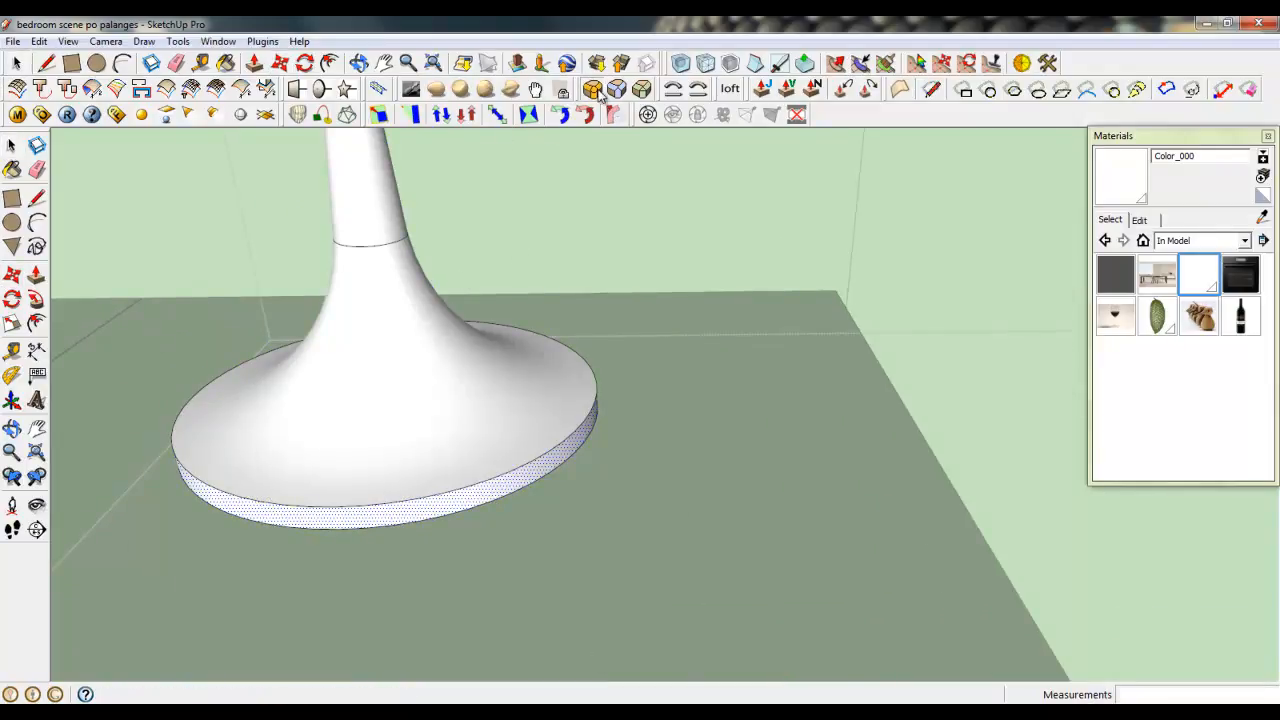
left_click(509, 480)
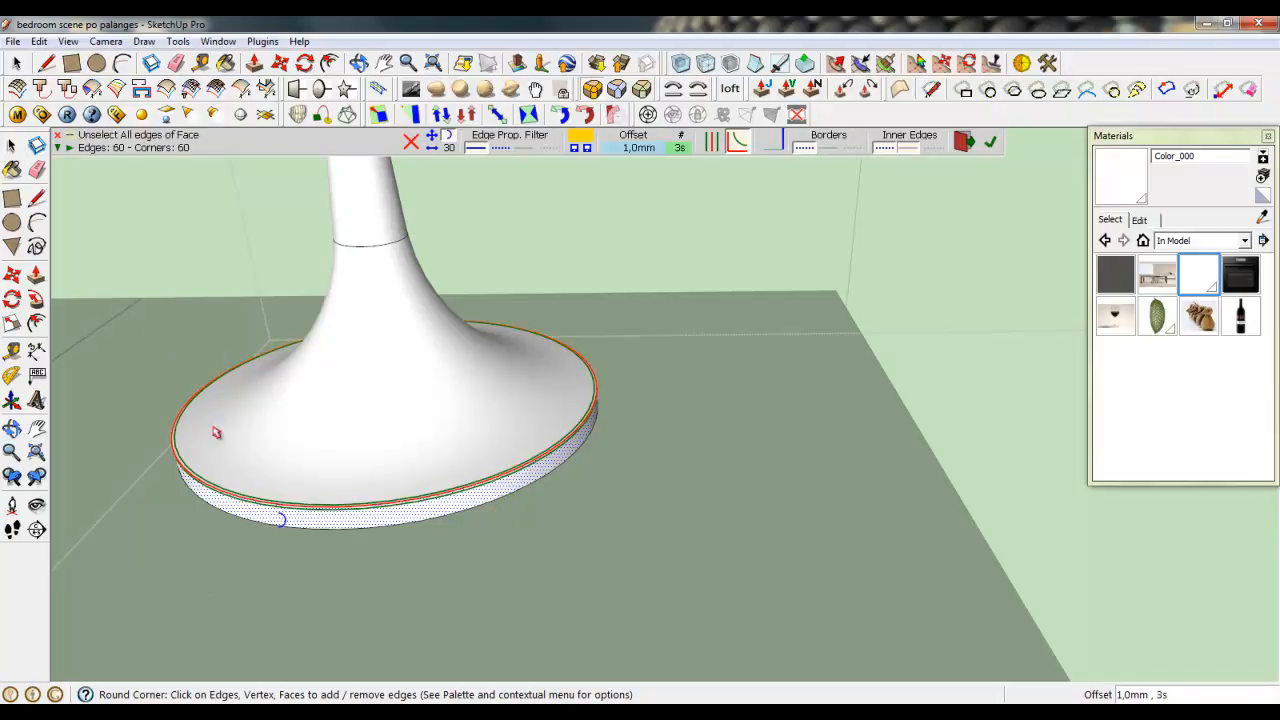
left_click(17, 64)
- Draw lines between points on the lamp base's bottom edge, the first about 79 mm long, to try closing its underside
scroll(694, 292, "up", 5)
middle_click_drag(490, 514, 771, 326)
left_click(46, 63)
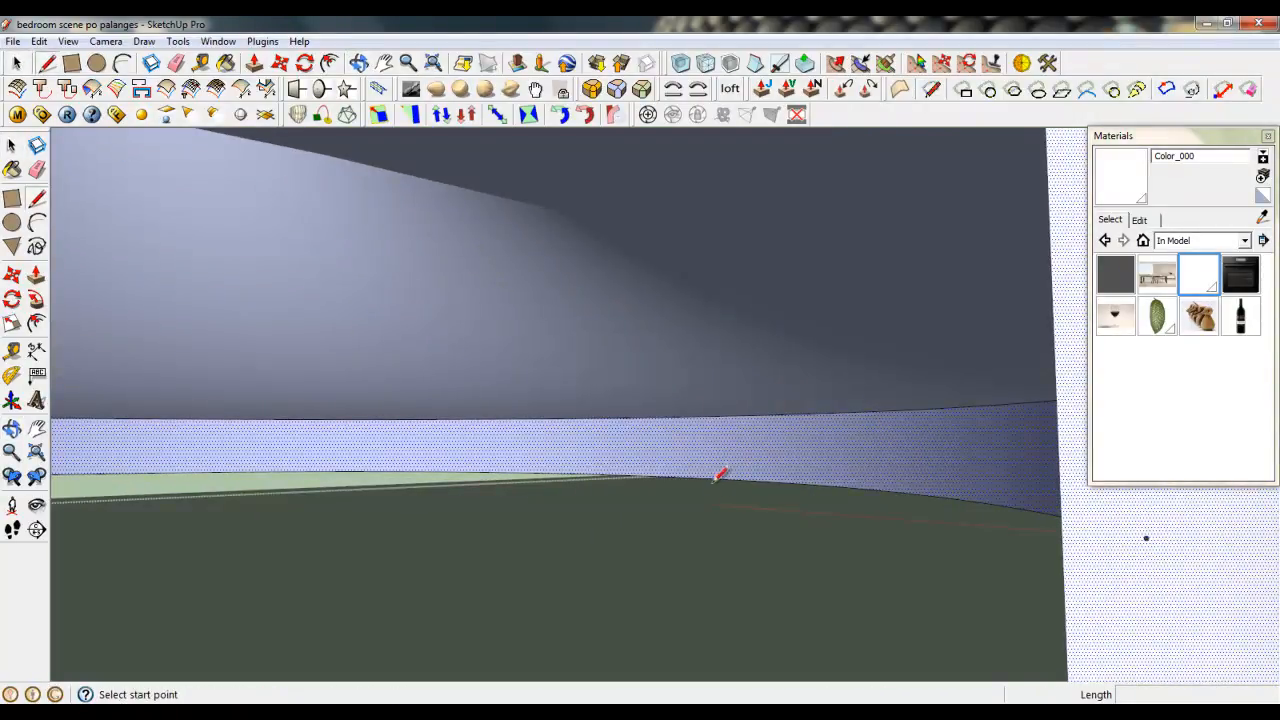
left_click(551, 472)
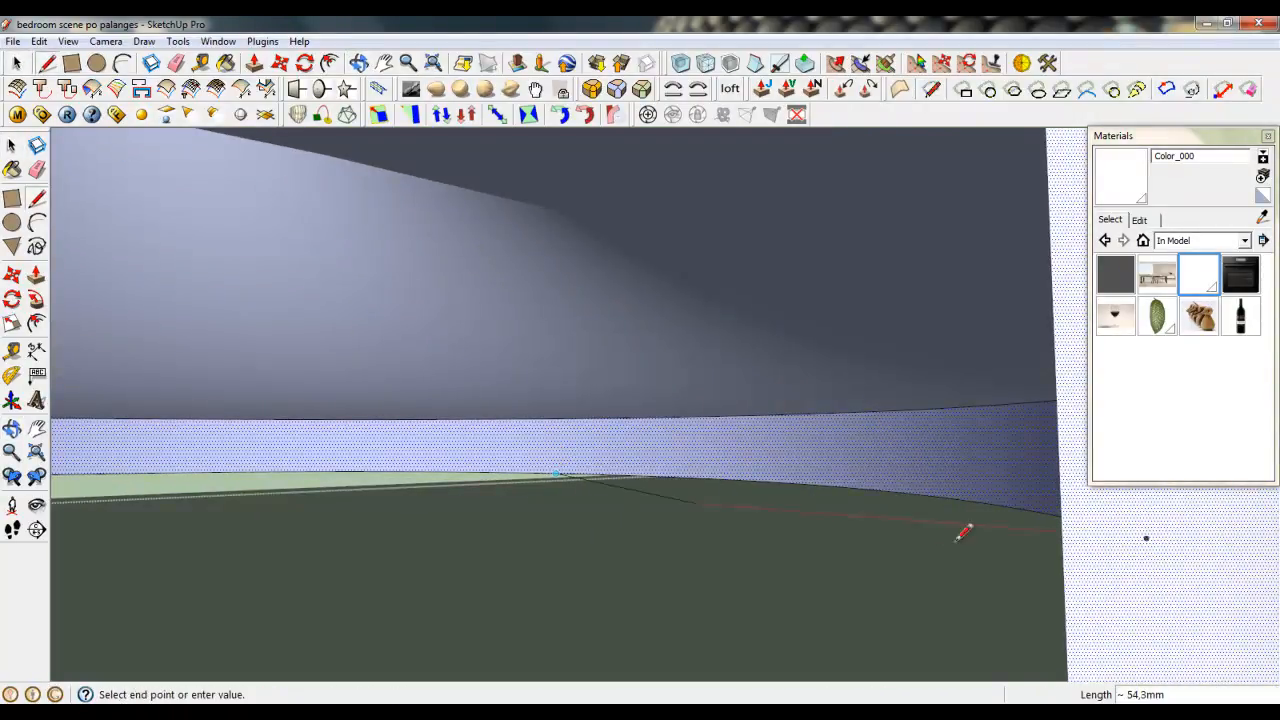
left_click(1015, 505)
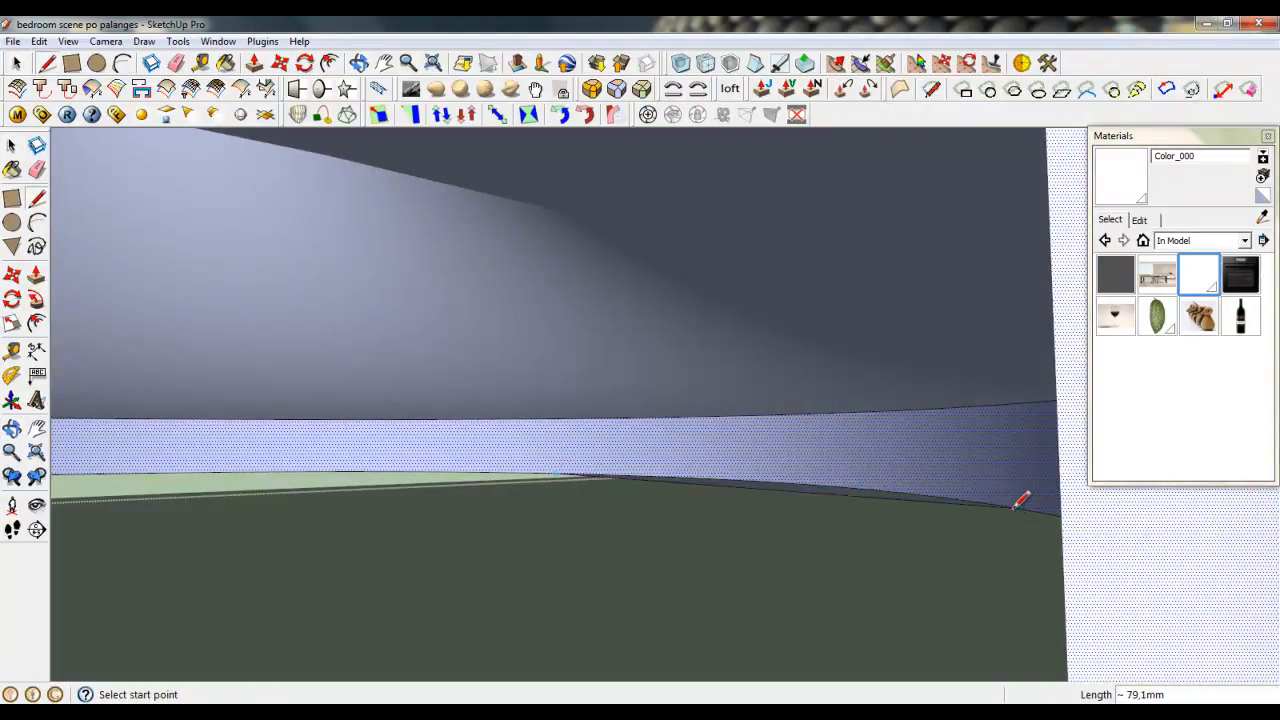
left_click(466, 469)
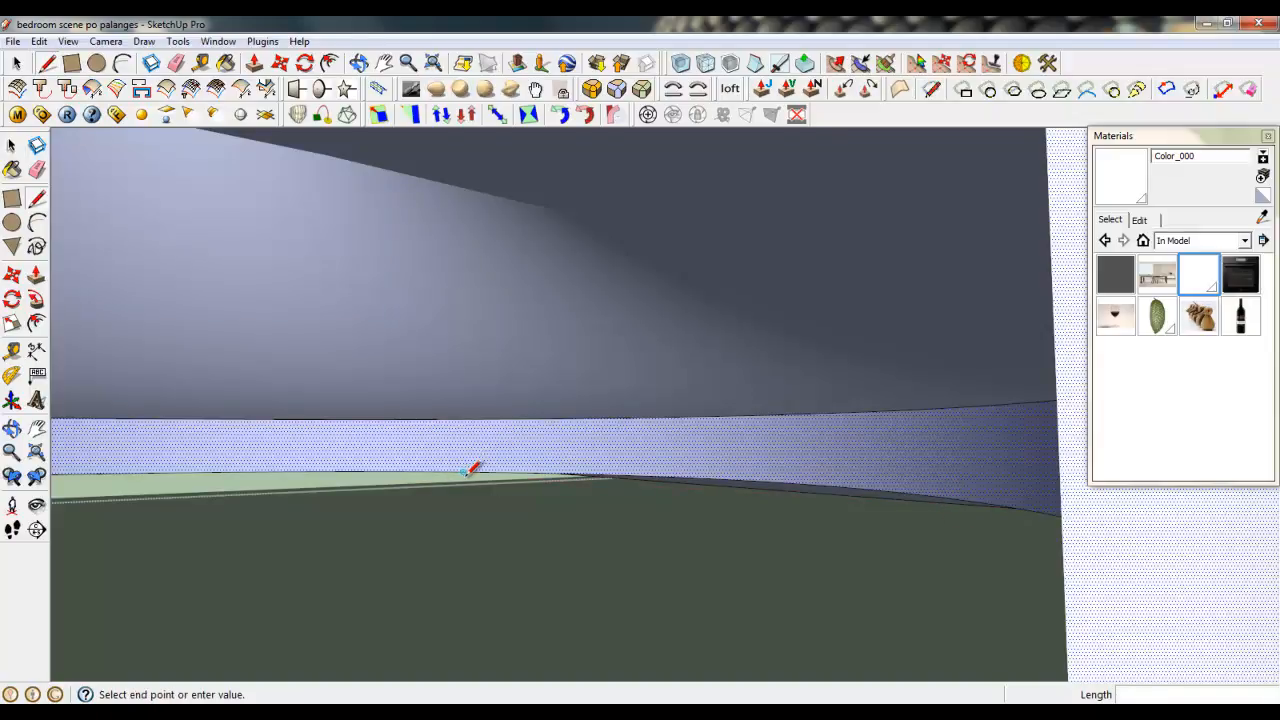
left_click(619, 479)
scroll(768, 470, "down", 3)
middle_click_drag(768, 470, 660, 528)
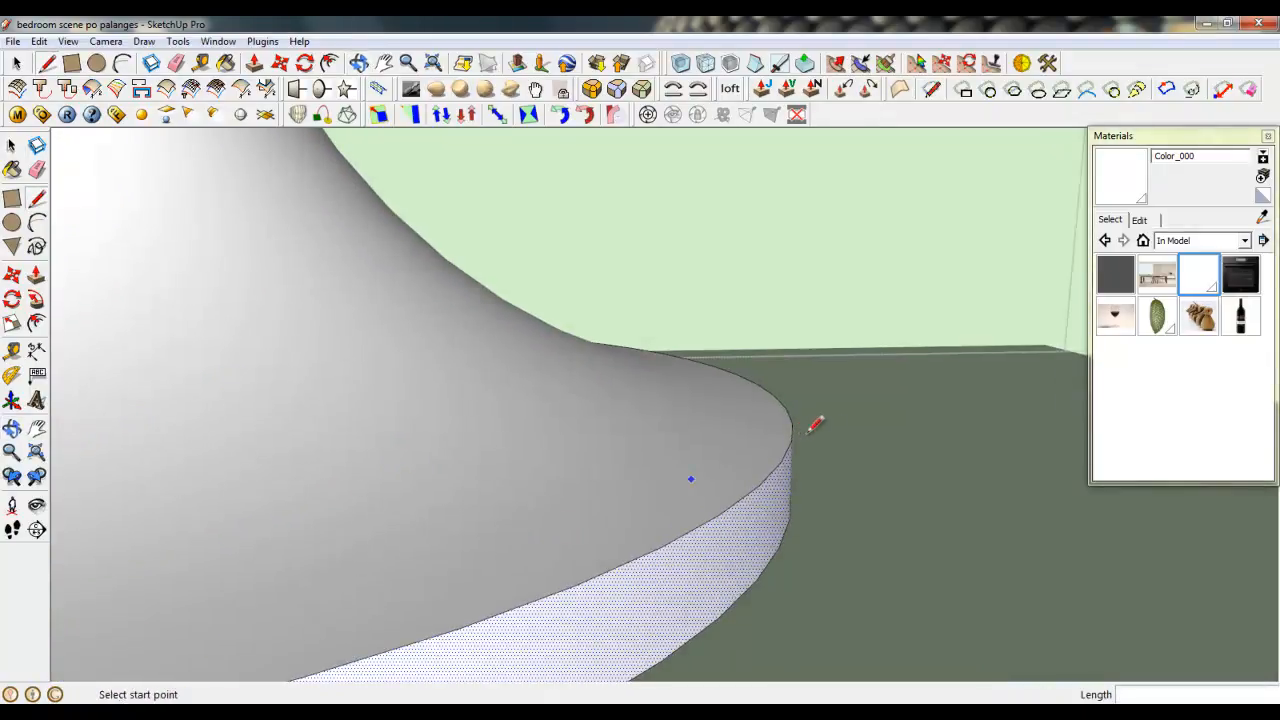
scroll(812, 432, "down", 5)
middle_click_drag(834, 466, 790, 486)
left_click(16, 63)
- Raise the lamp base and stem 0.5 mm vertically off the nightstand's surface
scroll(431, 476, "up", 1)
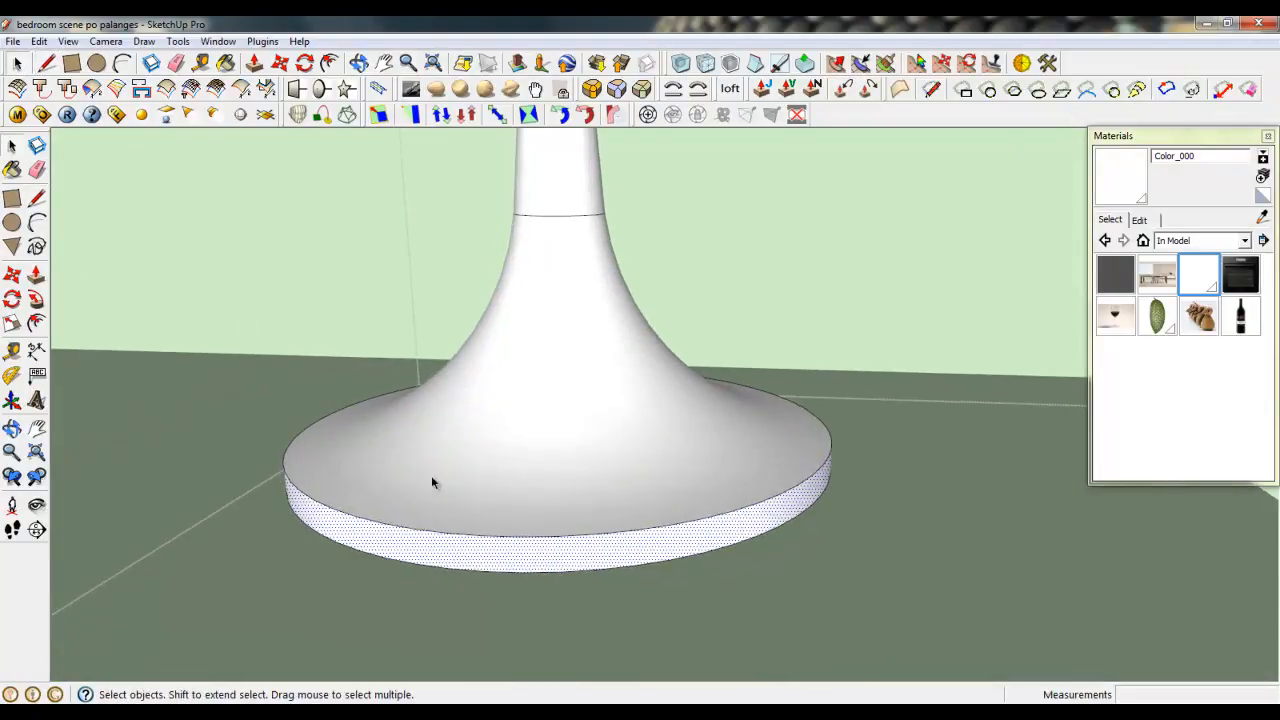
triple_click(346, 455)
left_click(287, 63)
scroll(440, 557, "up", 3)
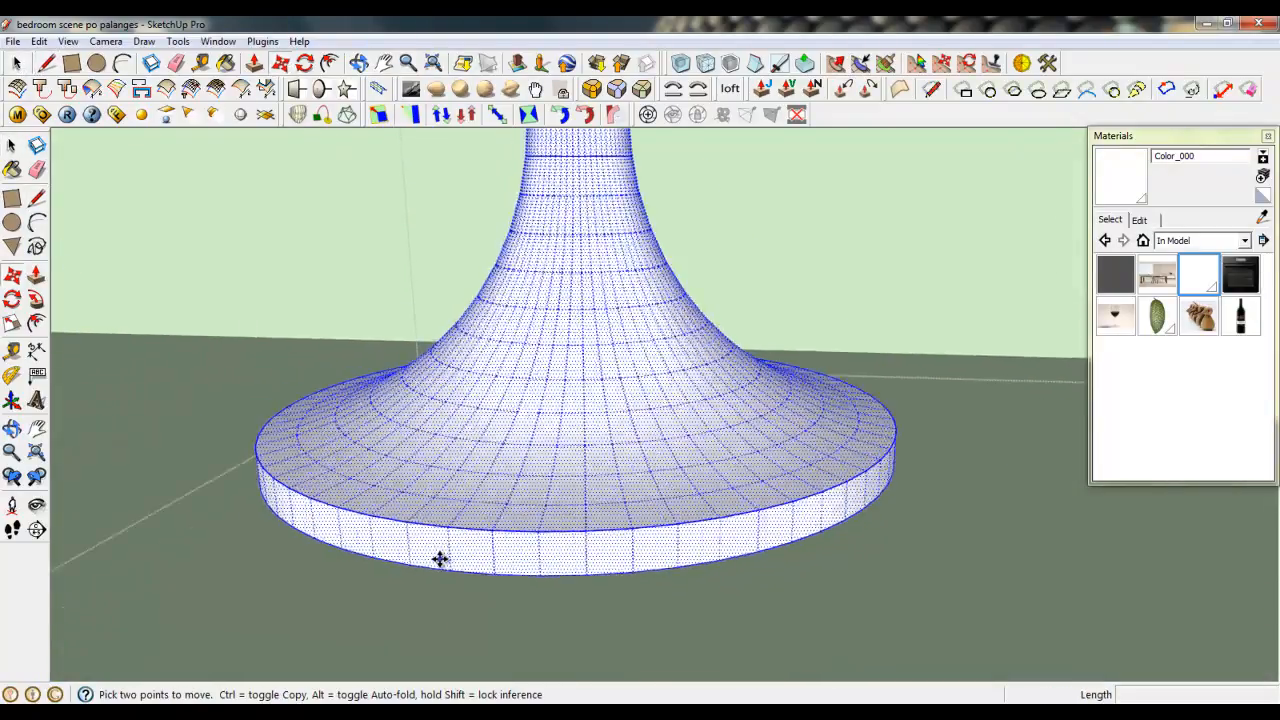
left_click(402, 567)
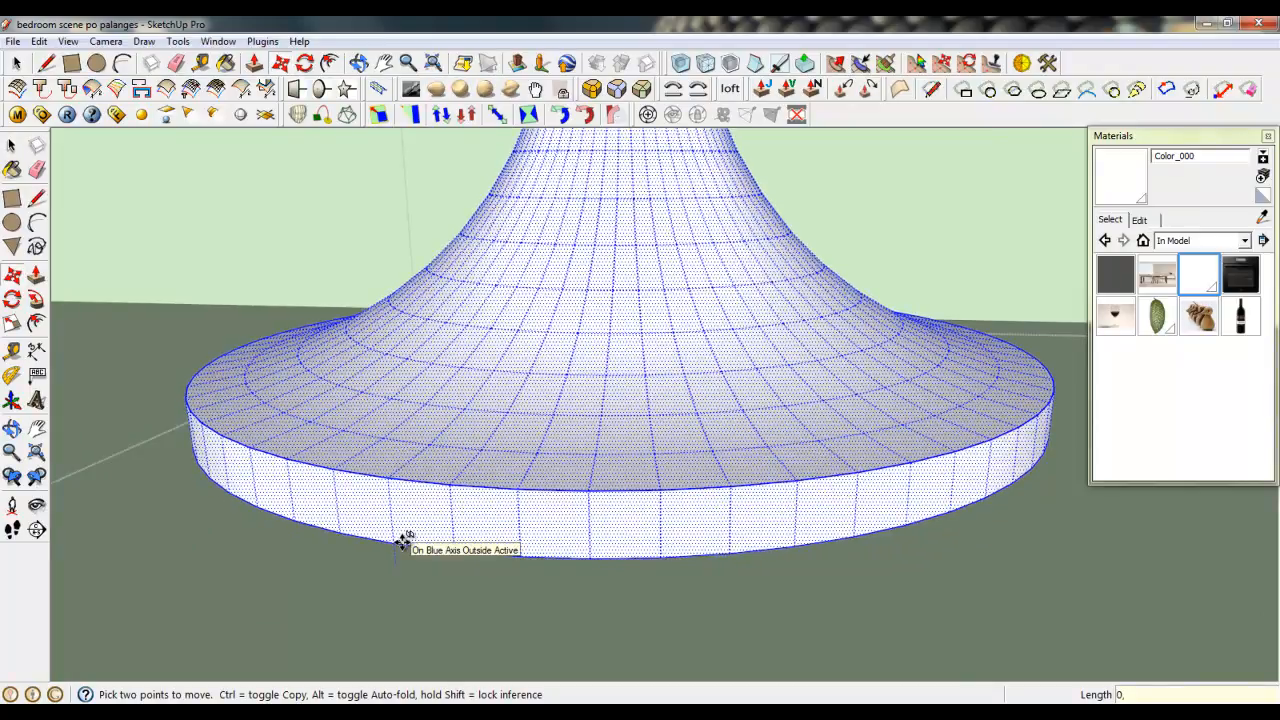
left_click(402, 541)
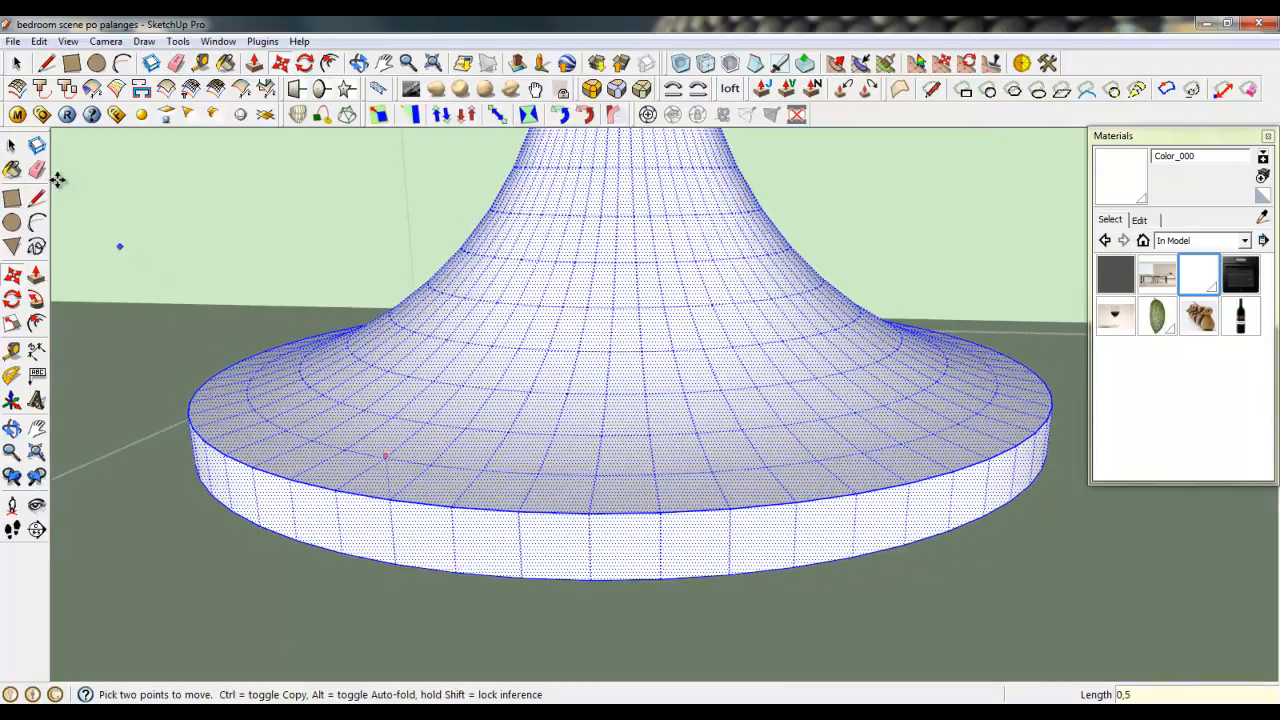
- Round the upper rim of the lamp base's outer side with a 1 mm offset and 3 segments
left_click(16, 63)
scroll(884, 525, "down", 2)
scroll(884, 525, "down", 1)
left_click(856, 513)
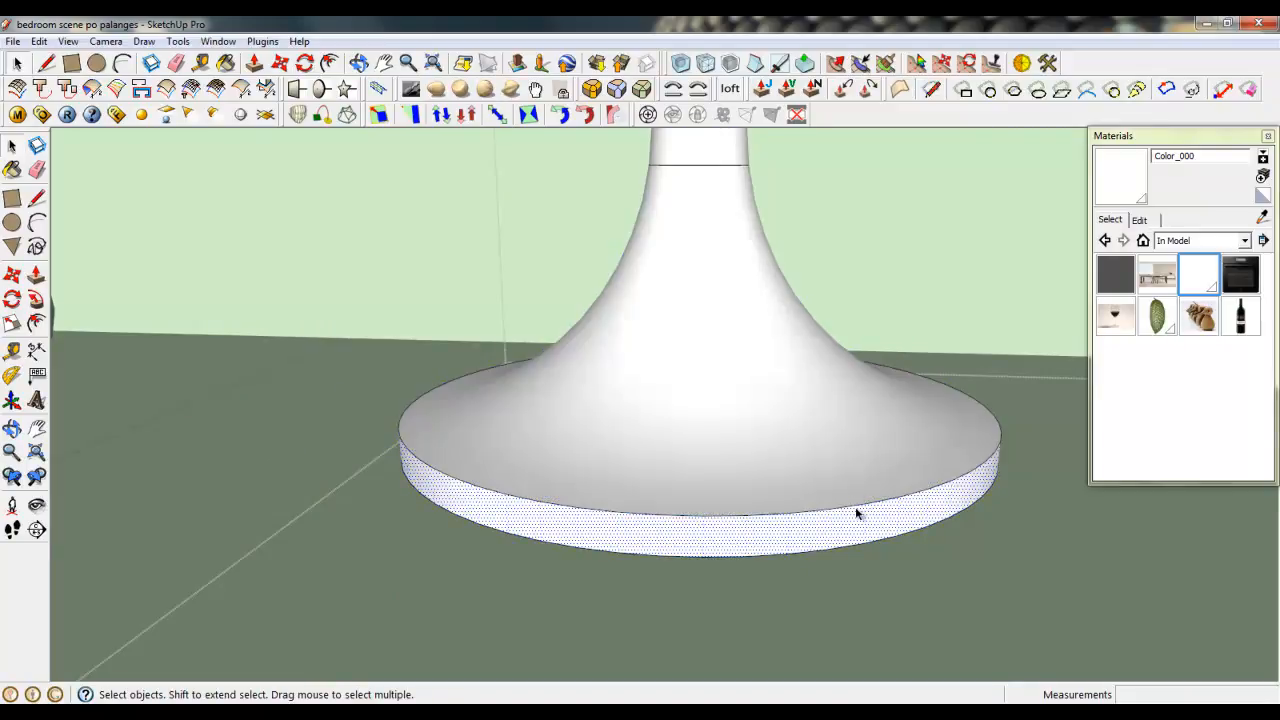
left_click(851, 505)
double_click(855, 523)
left_click(844, 517, "ctrl+shift")
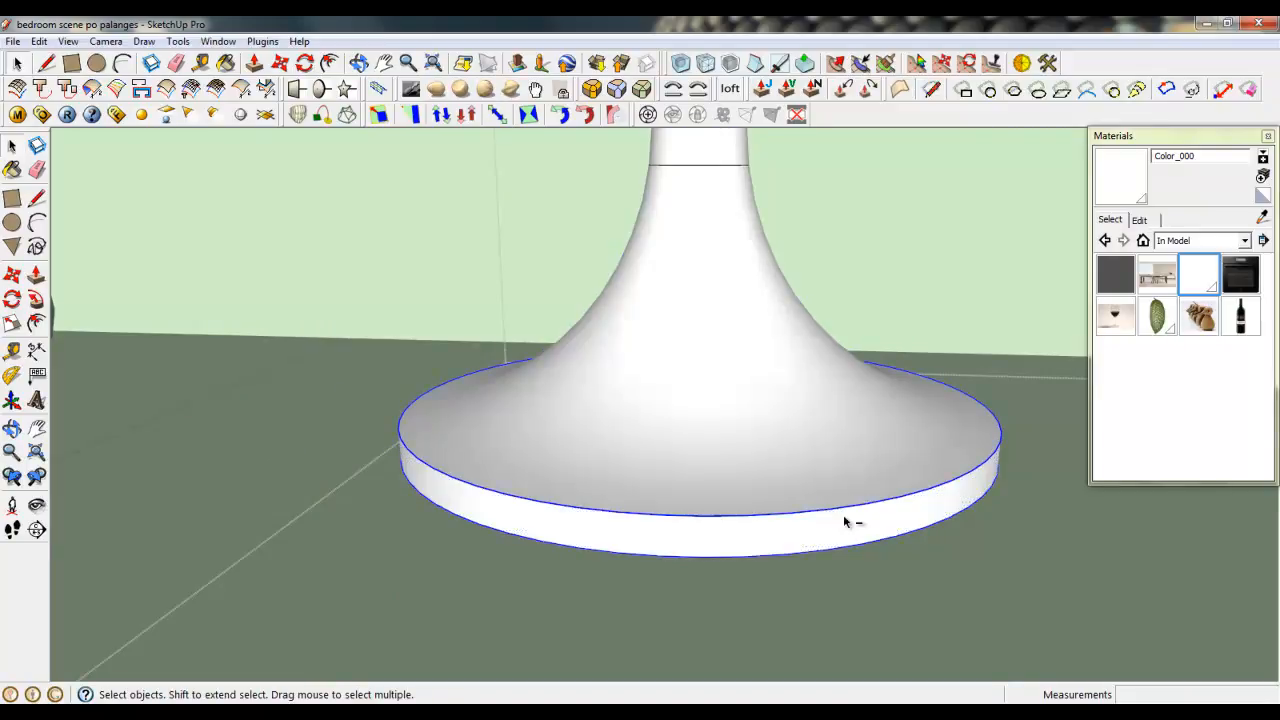
scroll(843, 518, "up", 1)
left_click(590, 90)
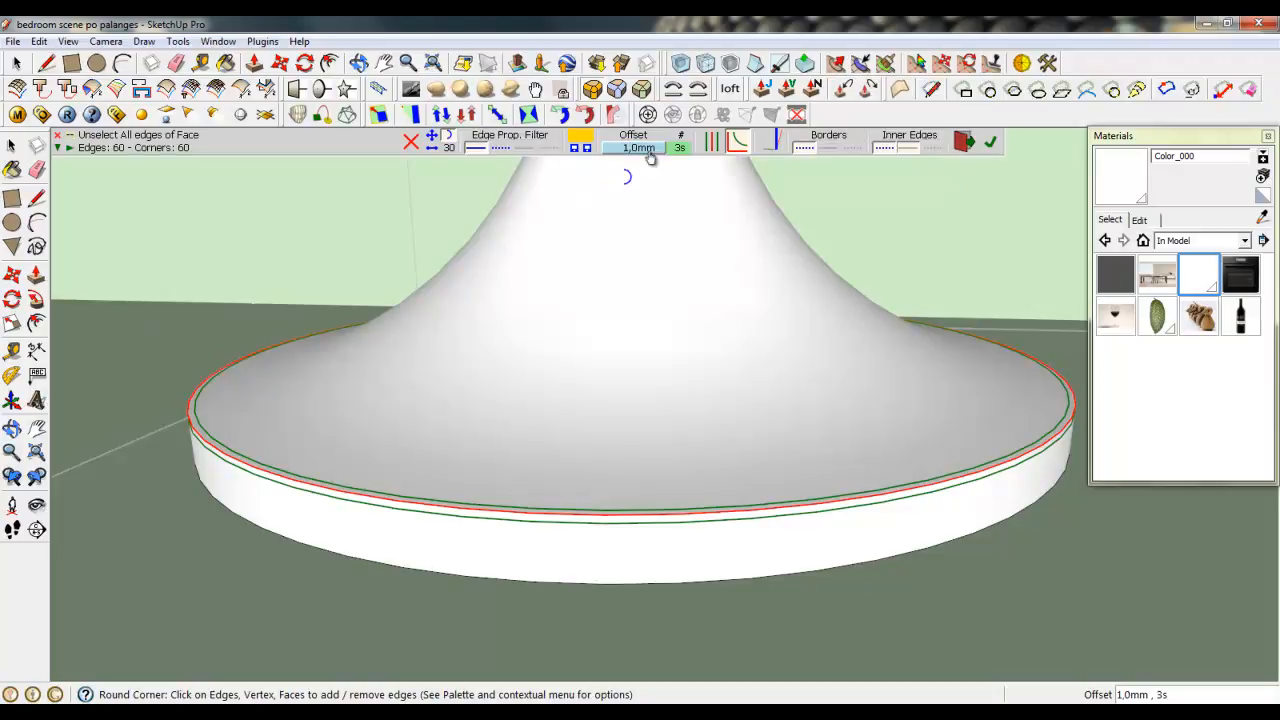
left_click(990, 142)
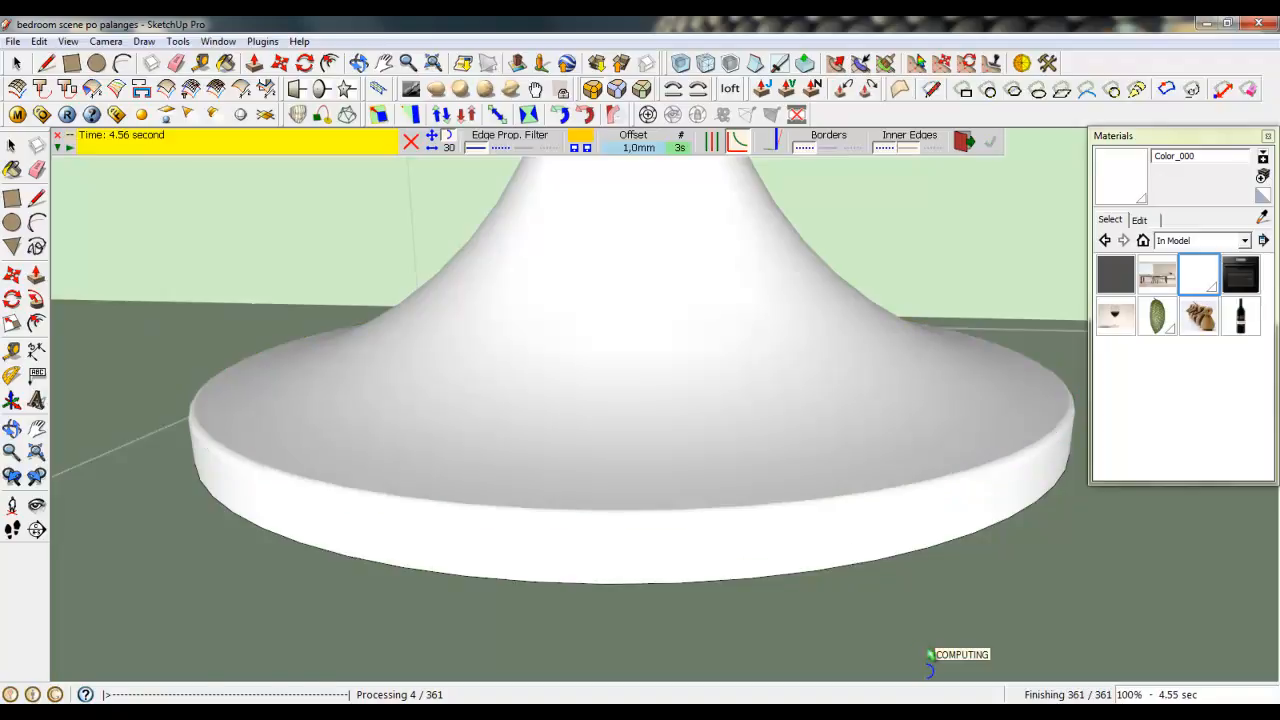
left_click(16, 63)
- Leave the lamp base's group and move the floating lampshade down over the stem on the nightstand
scroll(660, 660, "down", 6)
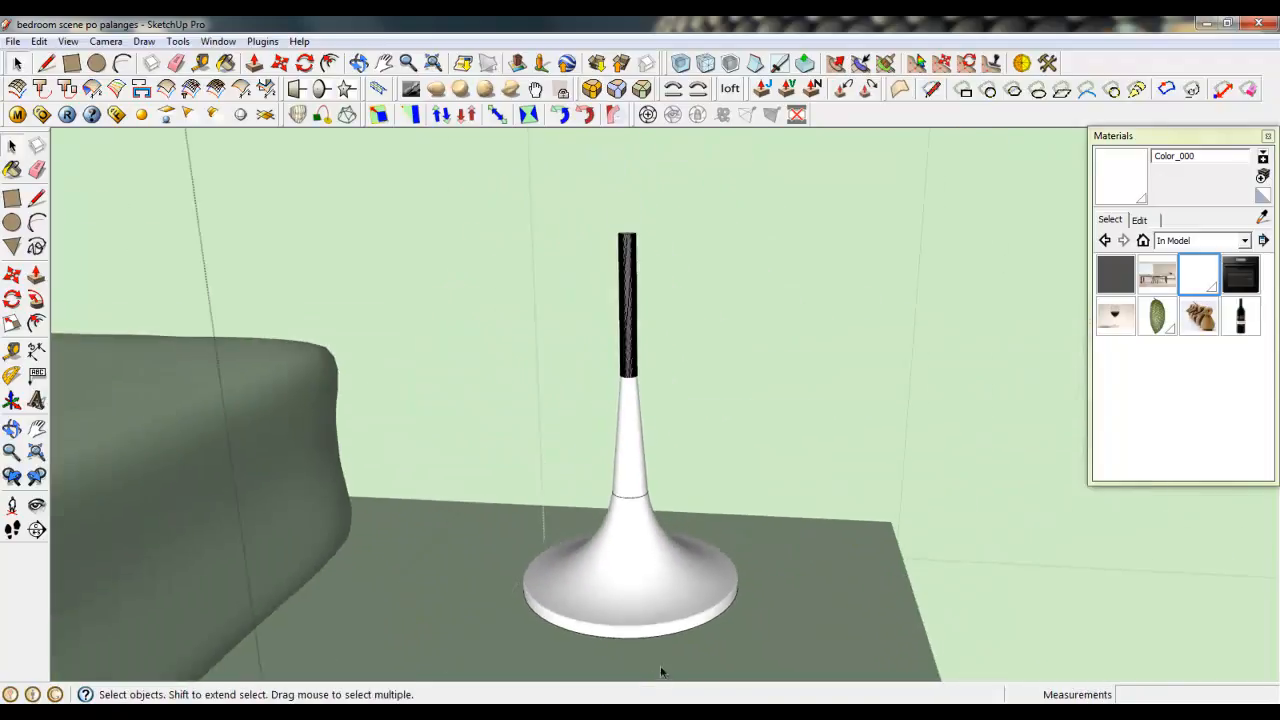
scroll(670, 633, "down", 5)
right_click(751, 420)
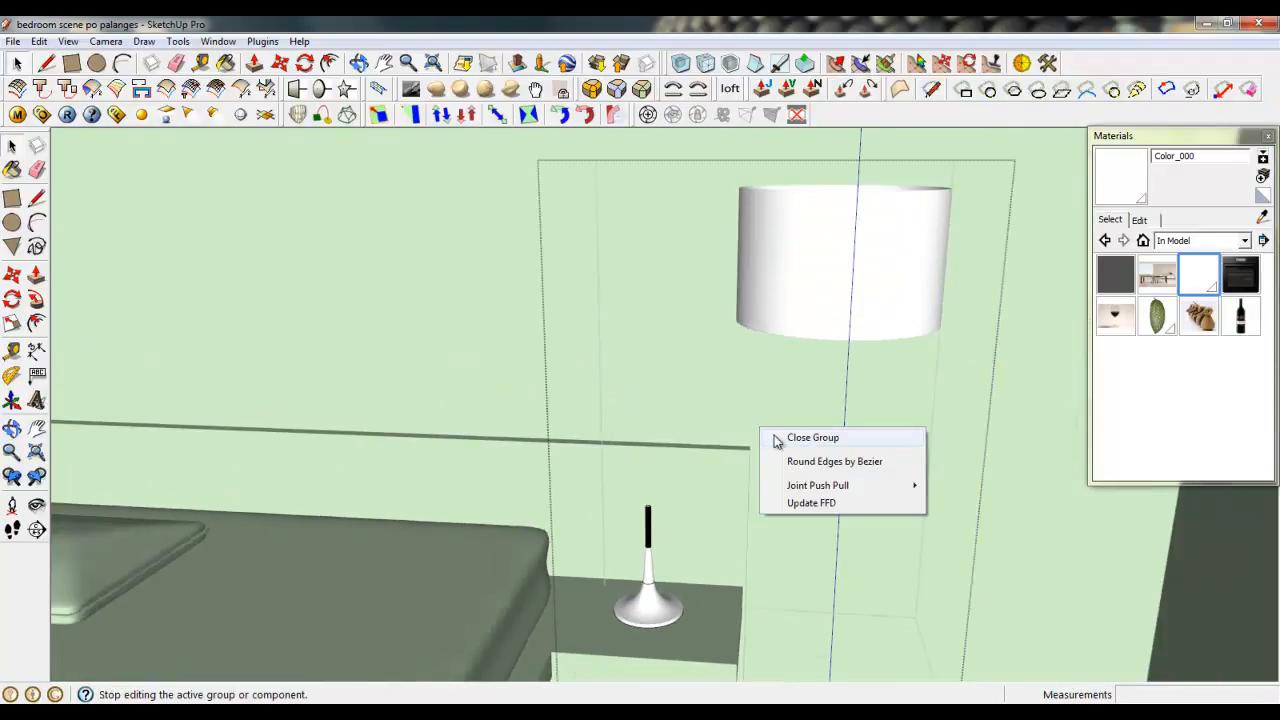
left_click(785, 437)
double_click(806, 297)
key("m")
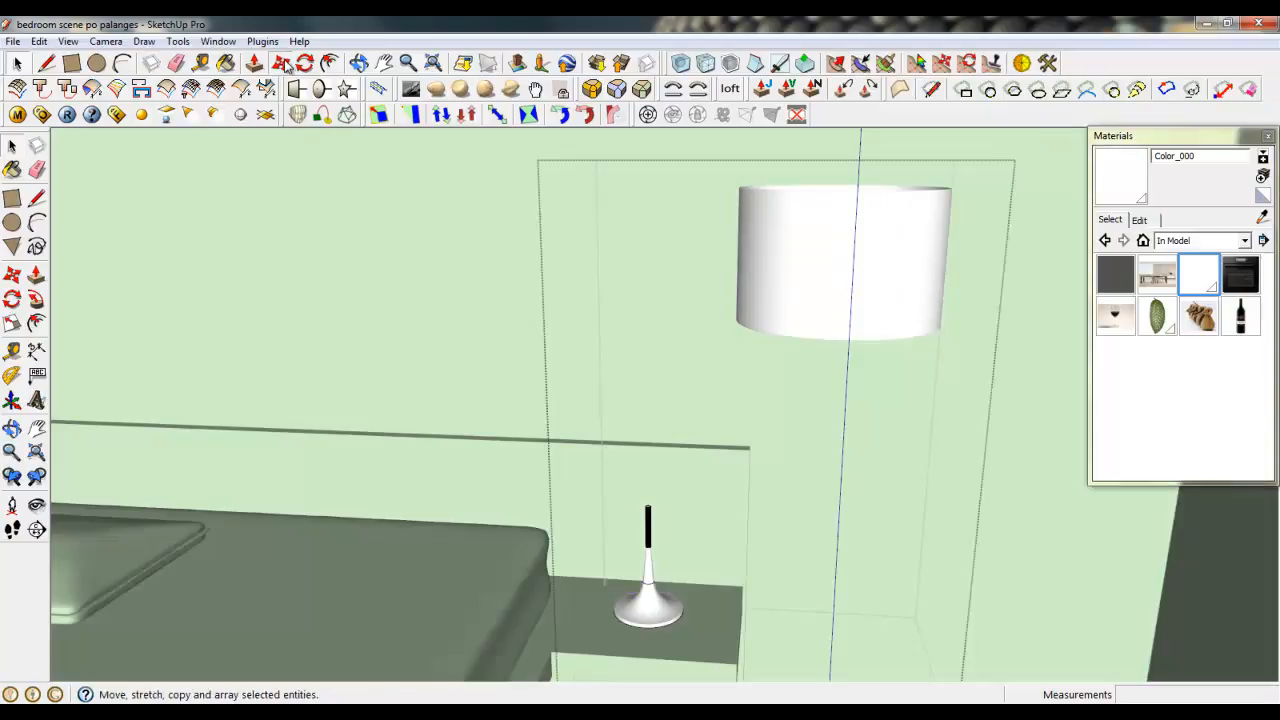
left_click_drag(796, 288, 667, 497)
scroll(614, 564, "up", 1)
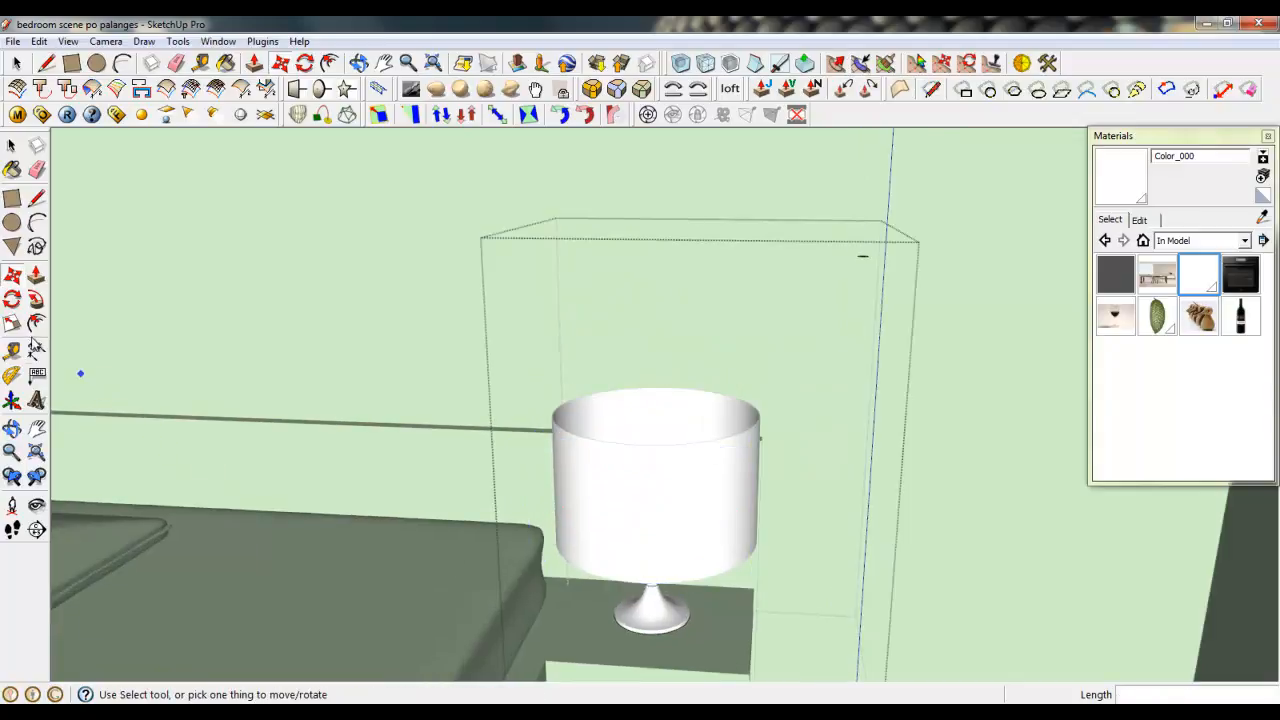
- Scale the lampshade down uniformly in two passes, the second by a factor of 0.89
left_click(12, 323)
left_click(761, 450)
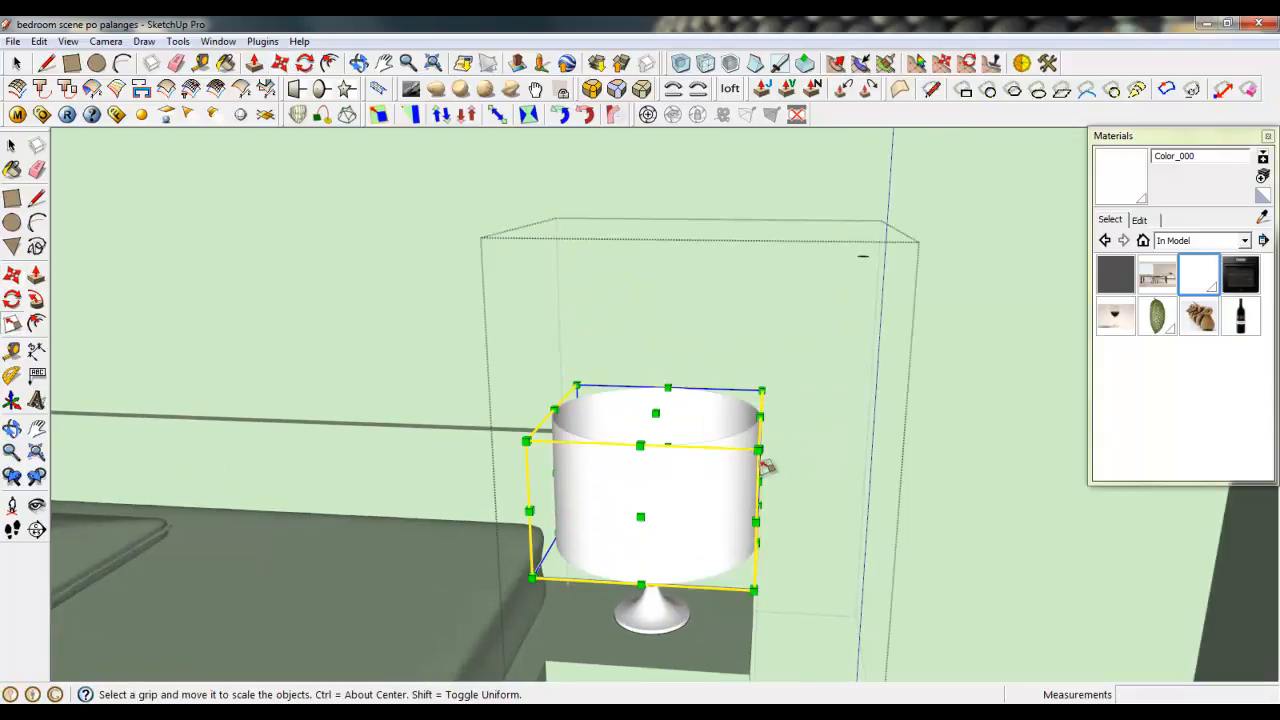
left_click_drag(760, 451, 667, 475)
scroll(679, 601, "up", 3)
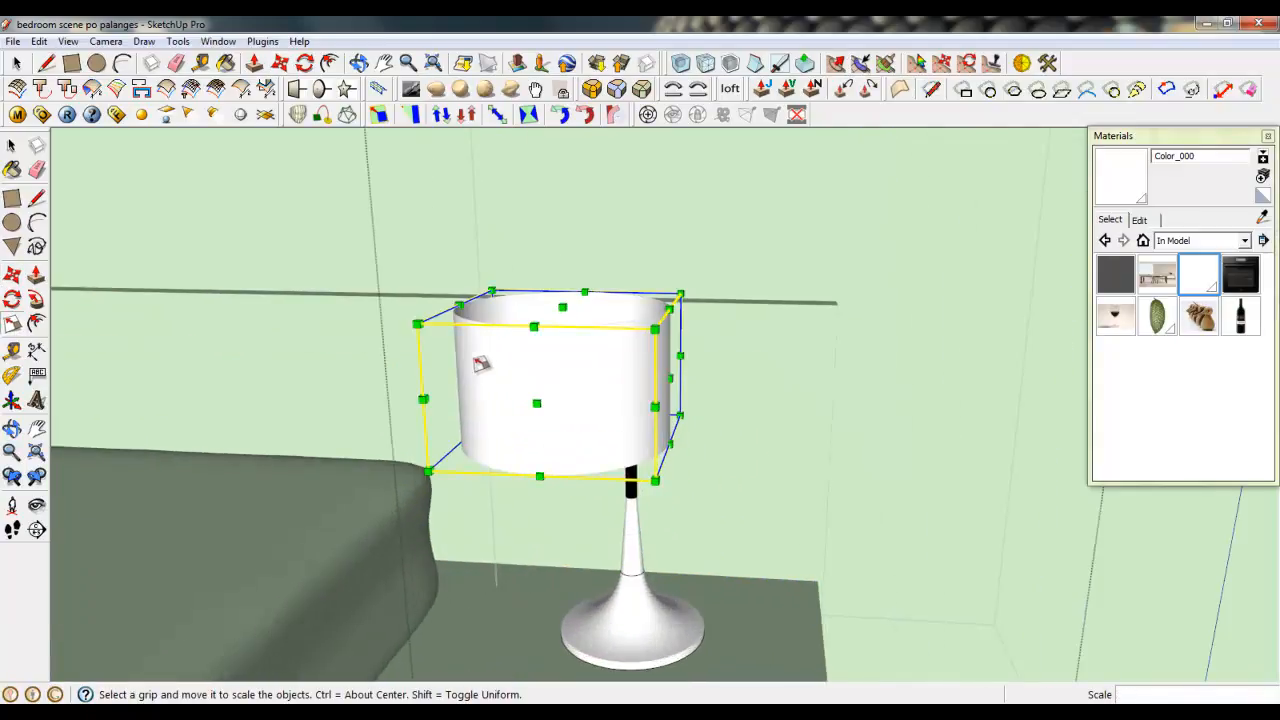
left_click_drag(418, 325, 455, 314)
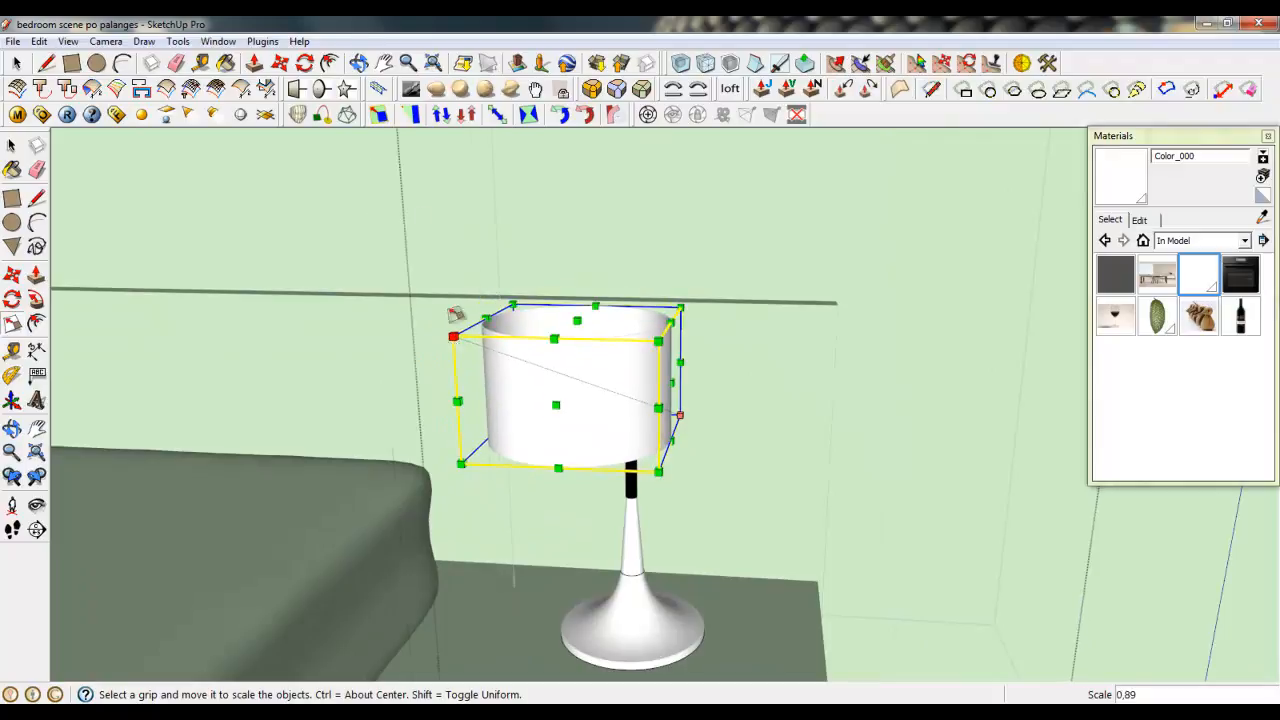
- Move the lampshade into position centred around the top of the lamp's stem
left_click(281, 62)
scroll(681, 404, "up", 3)
middle_click_drag(681, 404, 680, 494)
scroll(395, 407, "up", 1)
left_click(411, 404)
left_click(426, 401)
scroll(680, 494, "down", 2)
left_click(681, 533)
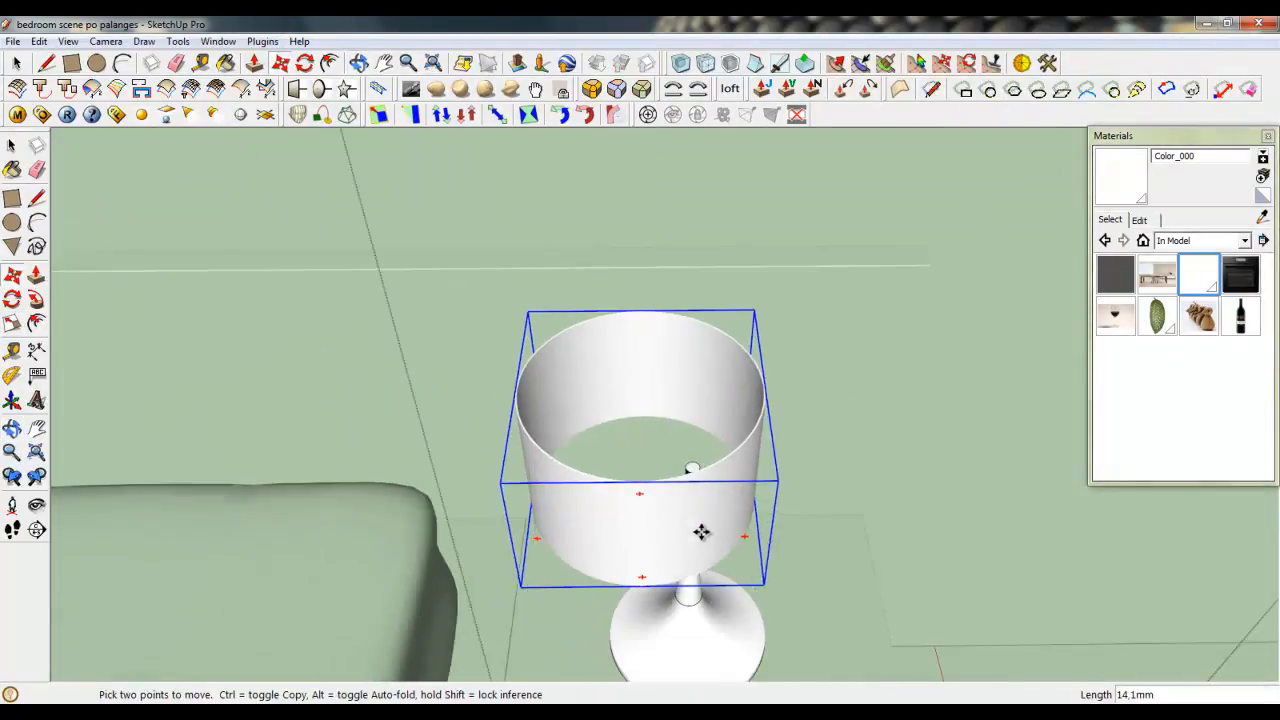
left_click(761, 534)
middle_click_drag(751, 520, 736, 660)
scroll(736, 650, "up", 5)
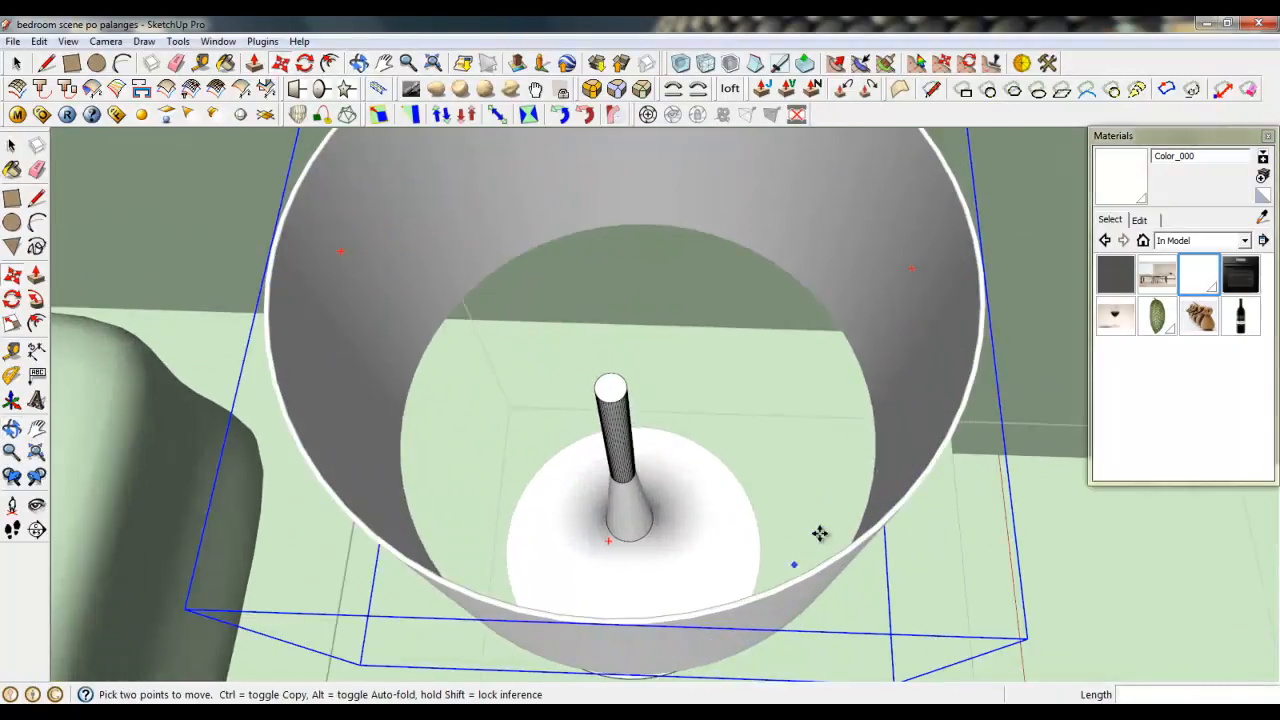
left_click(903, 381)
middle_click_drag(889, 414, 741, 541)
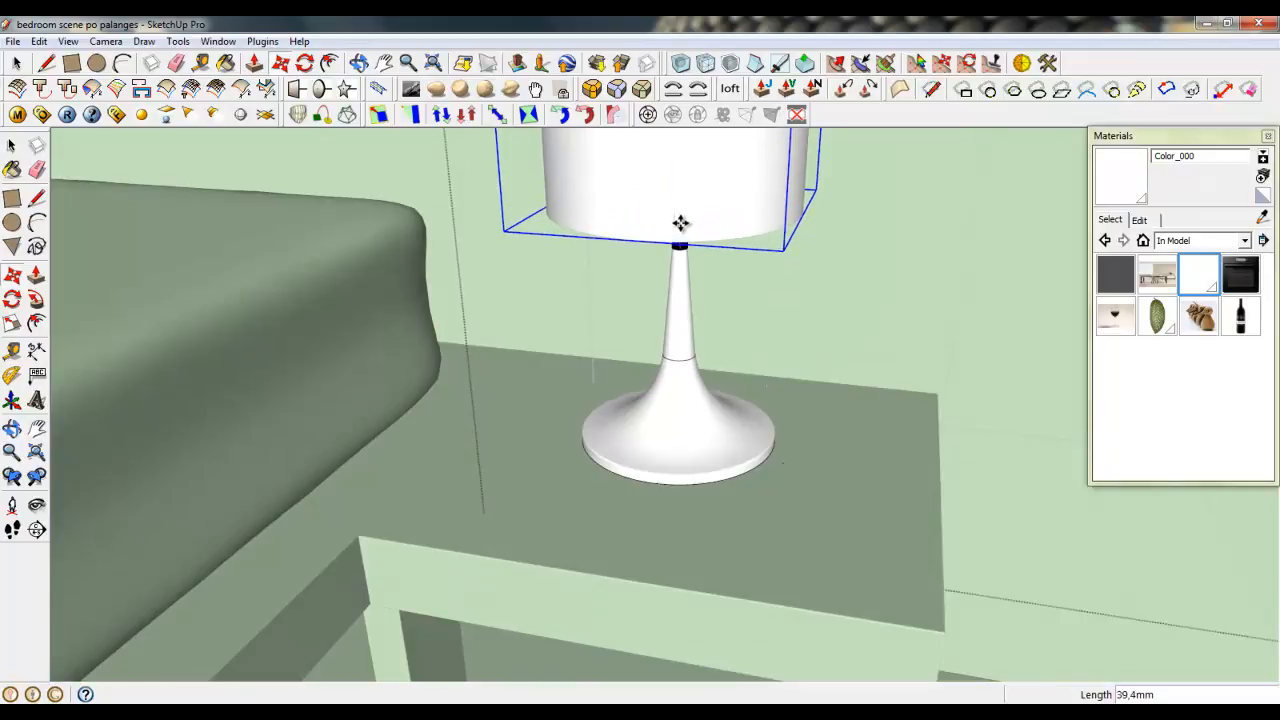
- Lower the lampshade over the top of the lamp's stem and leave the group being edited
left_click(680, 223)
middle_click_drag(680, 223, 218, 204)
scroll(766, 361, "up", 3)
left_click(741, 311)
left_click(744, 359)
scroll(760, 350, "down", 4)
key("space")
right_click(652, 274)
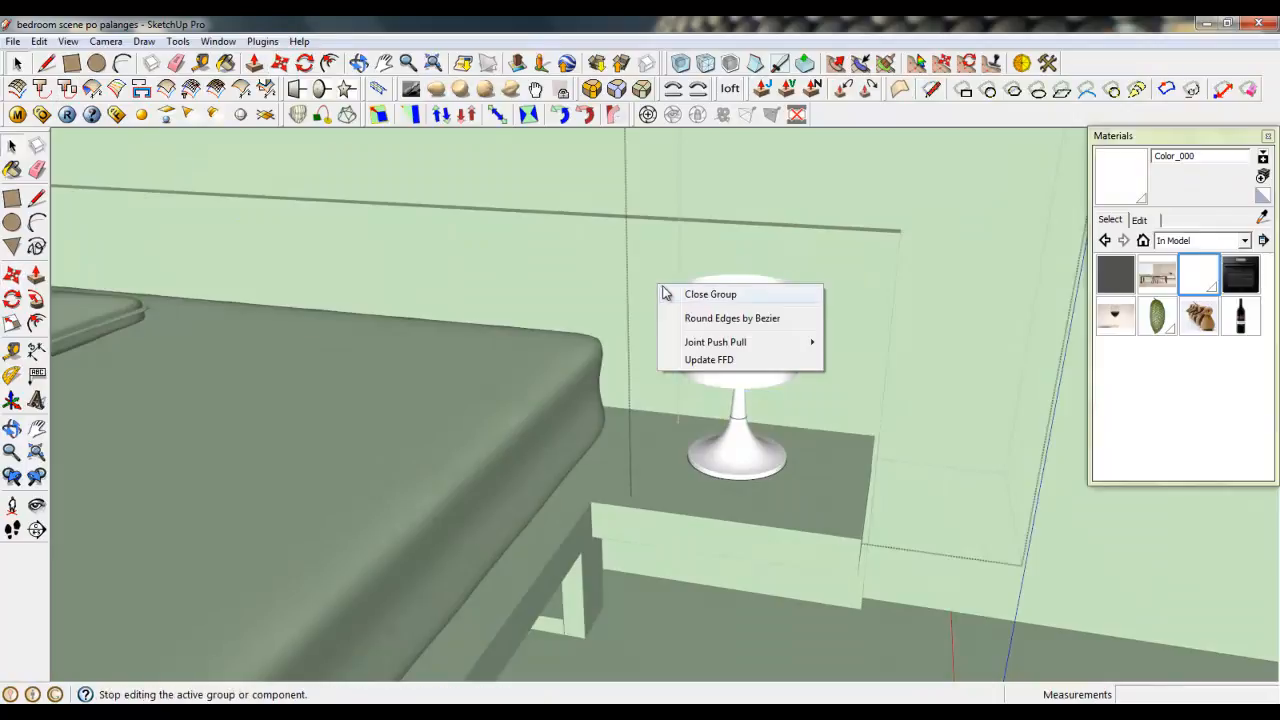
left_click(709, 291)
- Push the stem's top face down inside the lampshade to shorten the stem, and leave the lamp's group
scroll(749, 289, "up", 5)
scroll(680, 325, "up", 5)
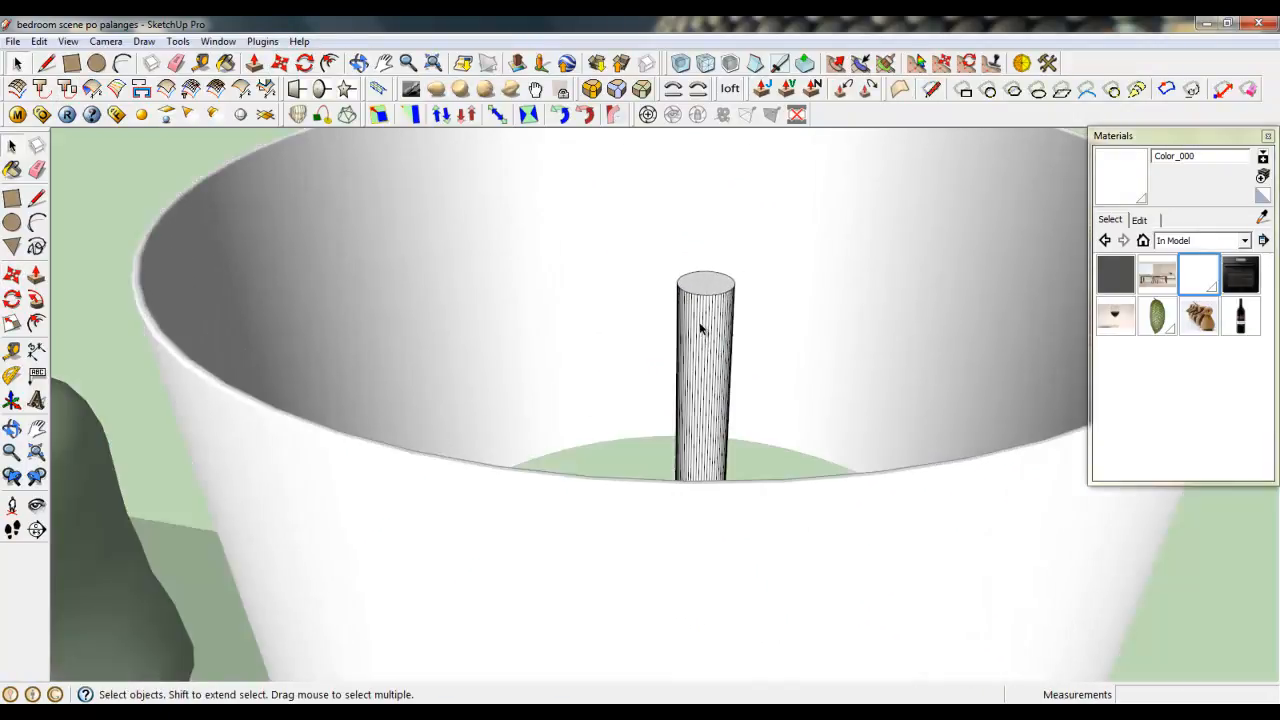
left_click(254, 63)
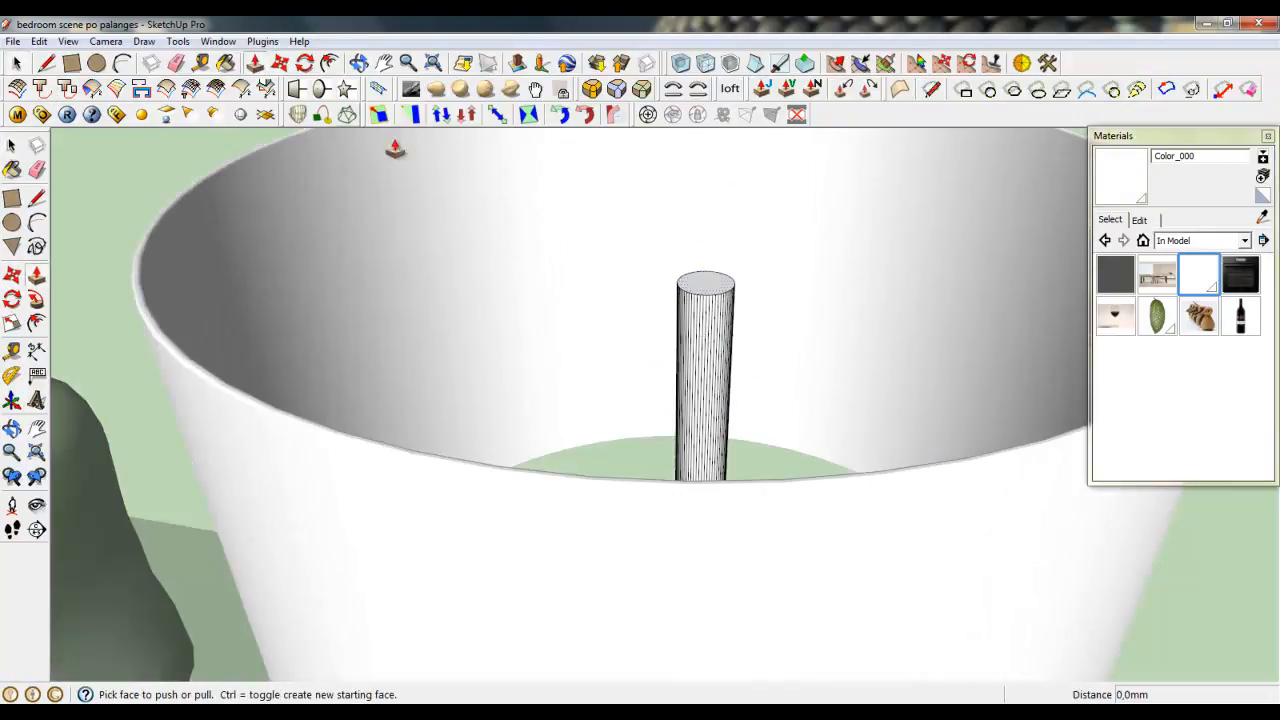
left_click(704, 284)
left_click(697, 514)
scroll(700, 355, "down", 6)
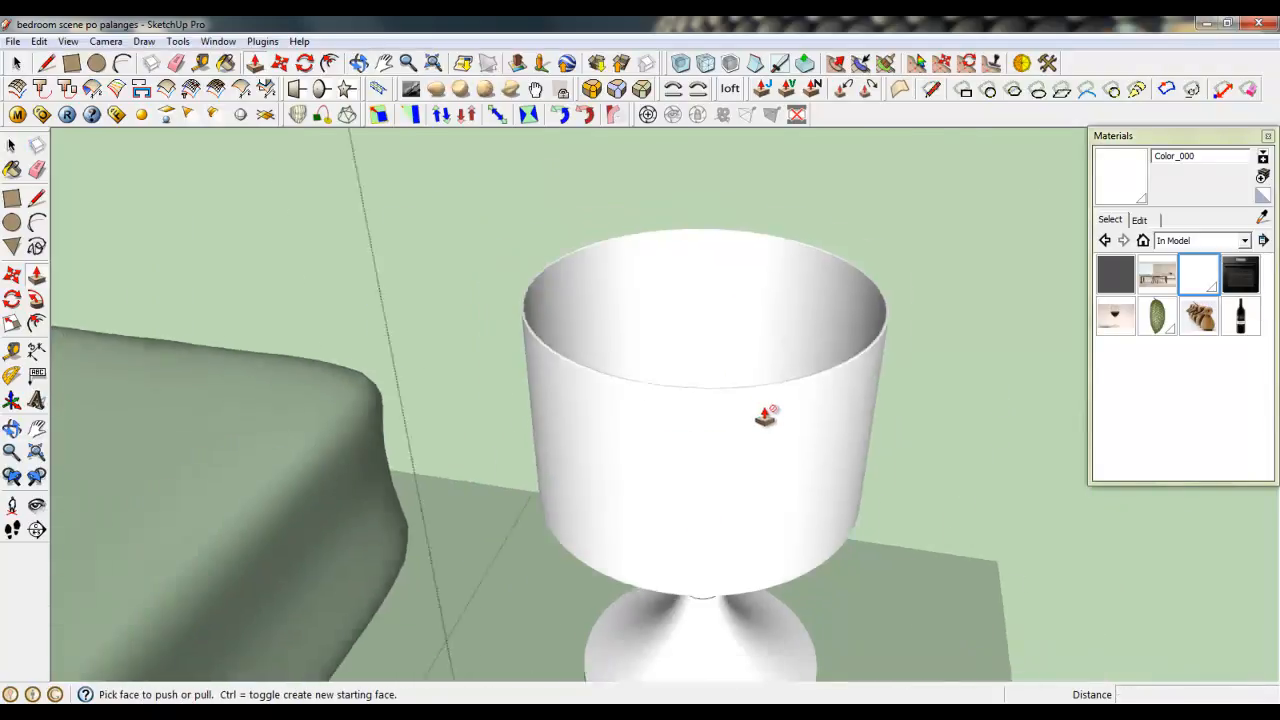
right_click(564, 192)
left_click(598, 206)
scroll(814, 430, "down", 3)
left_click(888, 366)
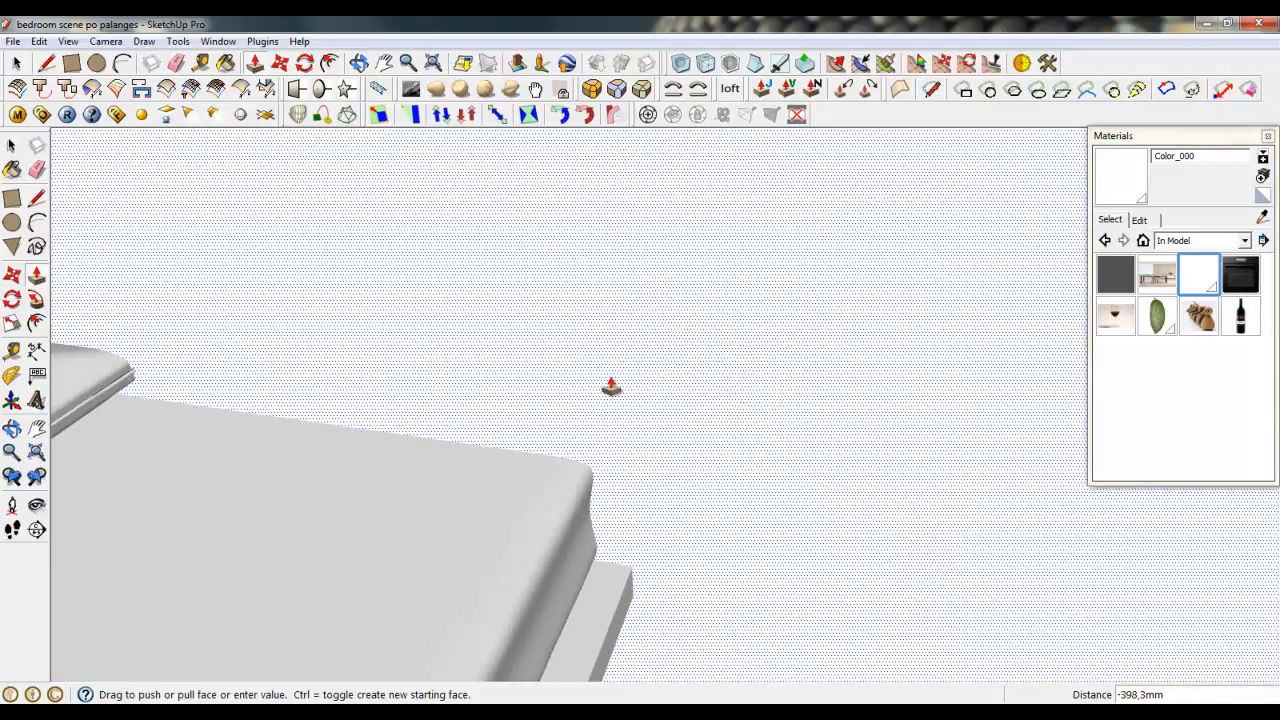
left_click(608, 385)
key("ctrl+z")
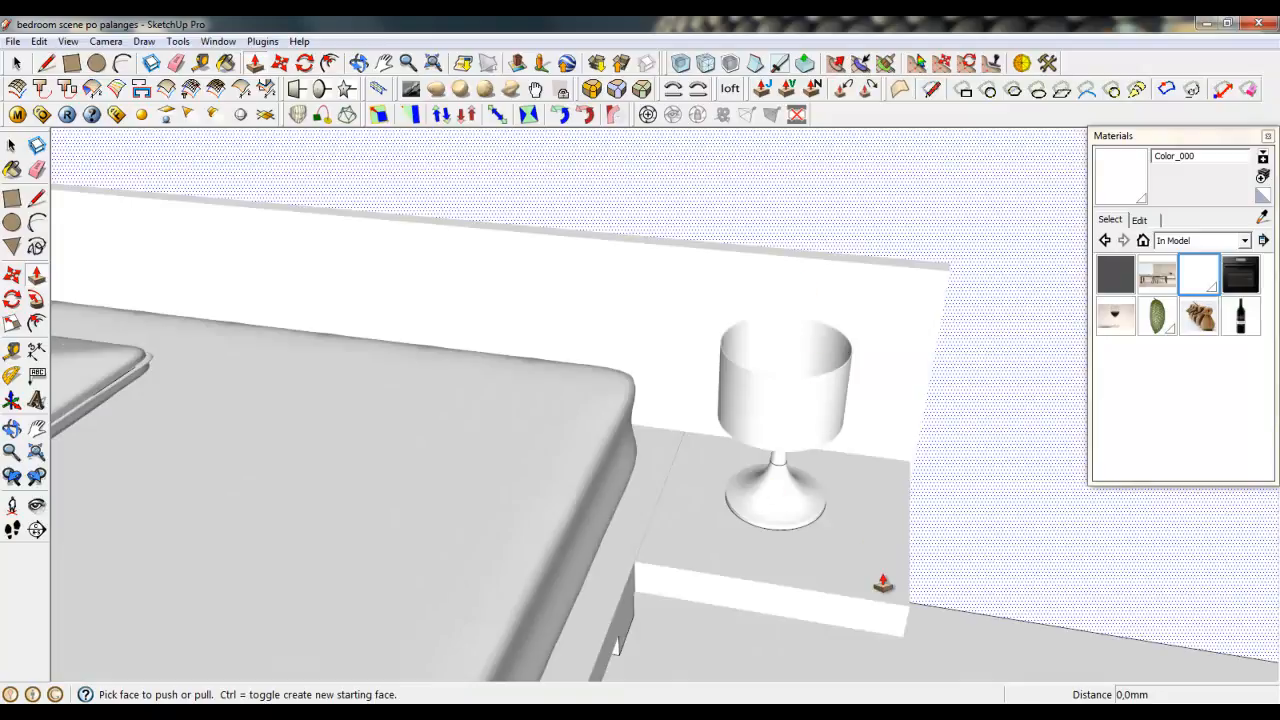
- Delete the stray geometry floating beside the lamp inside the lamp's group, and leave the group
scroll(882, 583, "down", 4)
middle_click_drag(824, 507, 815, 556)
left_click(17, 63)
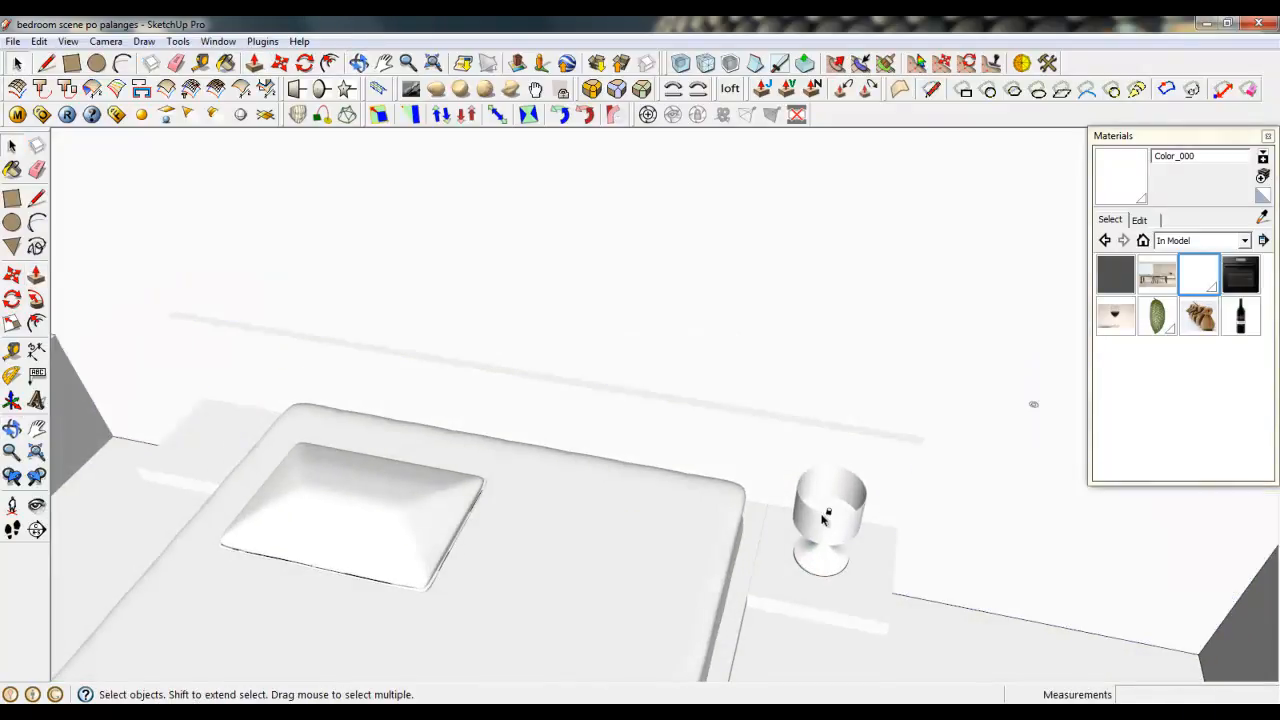
left_click(824, 516)
scroll(1035, 455, "up", 3)
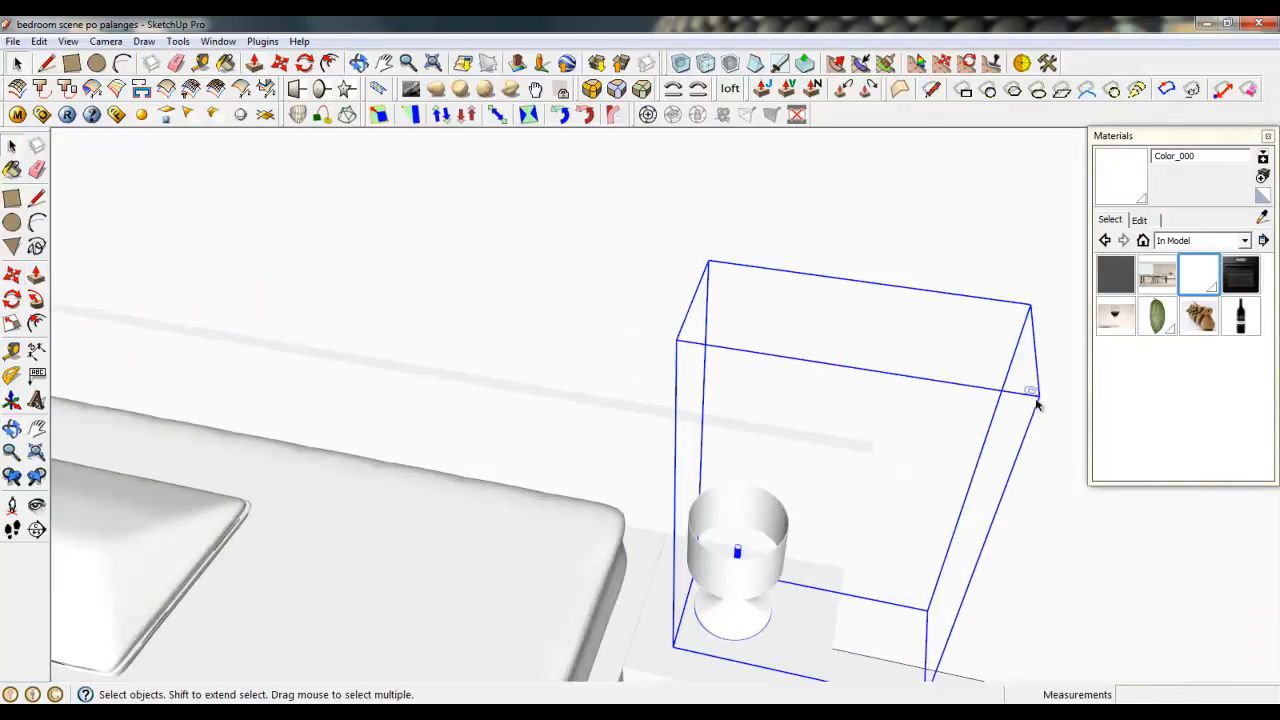
double_click(1037, 402)
right_click(961, 339)
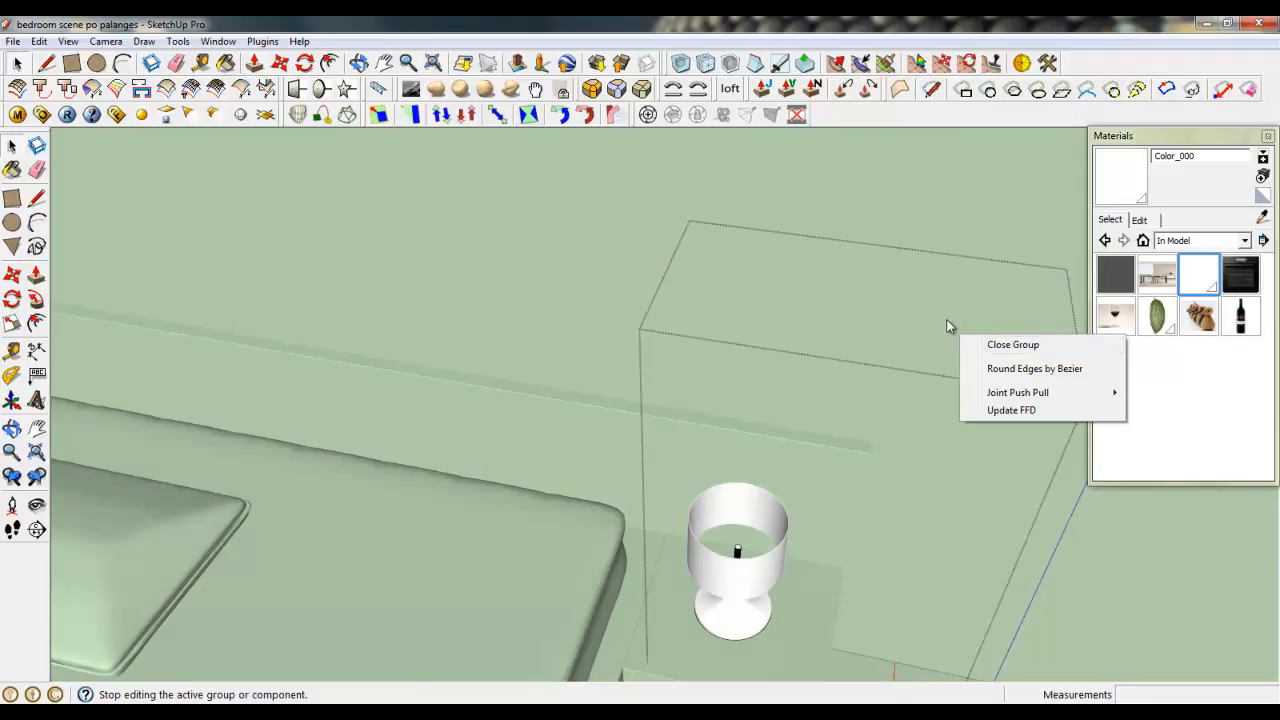
left_click(947, 320)
left_click_drag(981, 337, 1047, 426)
right_click(768, 376)
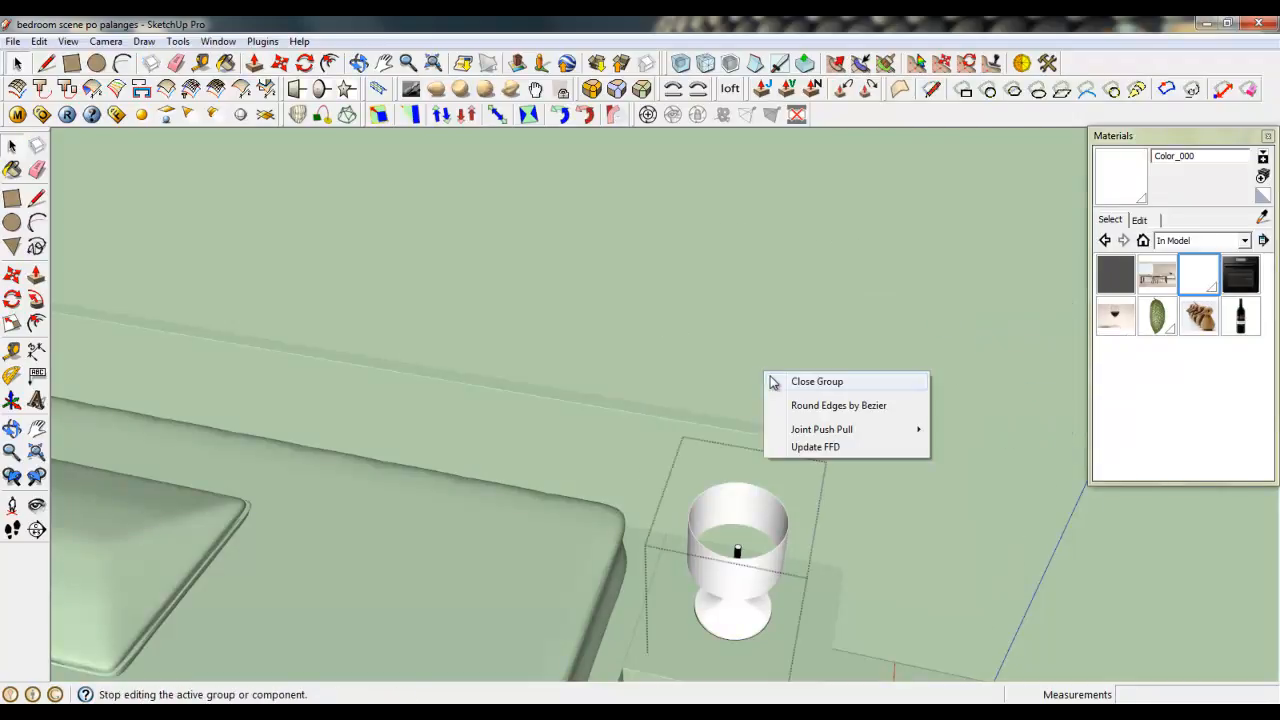
left_click(792, 380)
- Copy the table lamp about 2000 mm across the bed onto the opposite nightstand
left_click(760, 562)
left_click(281, 65)
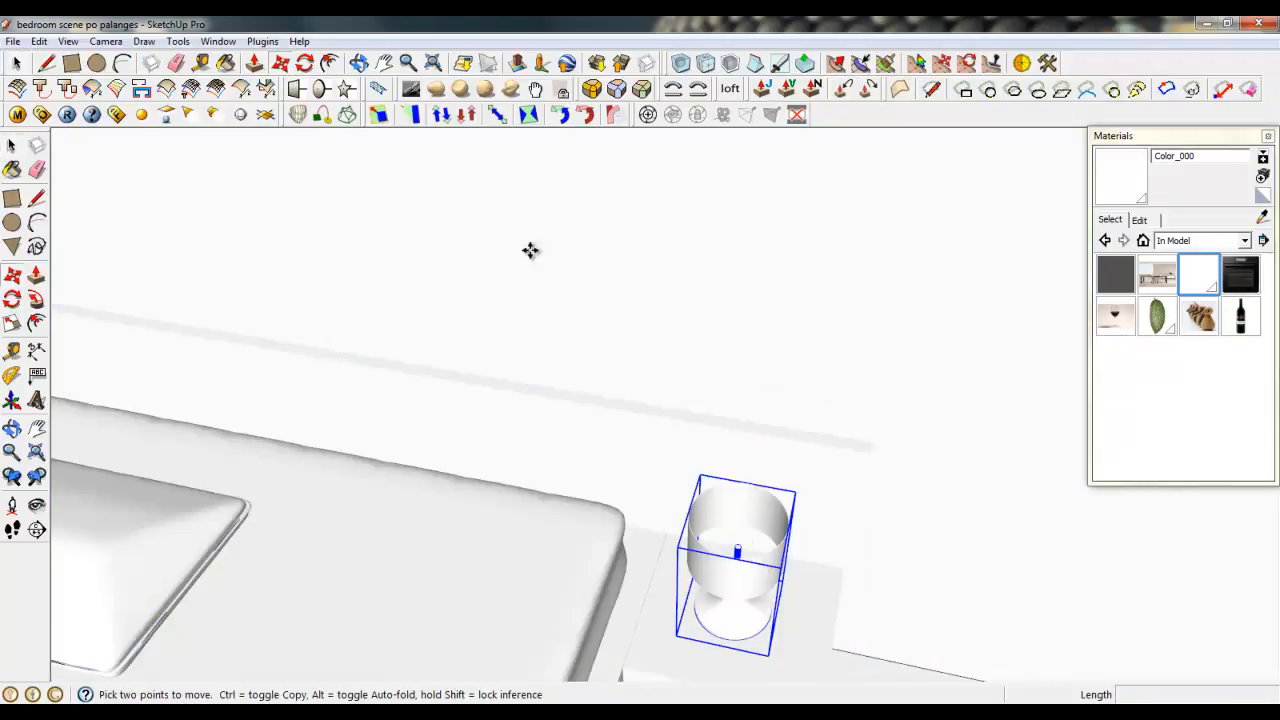
scroll(940, 410, "down", 3)
key("ctrl")
left_click(828, 523)
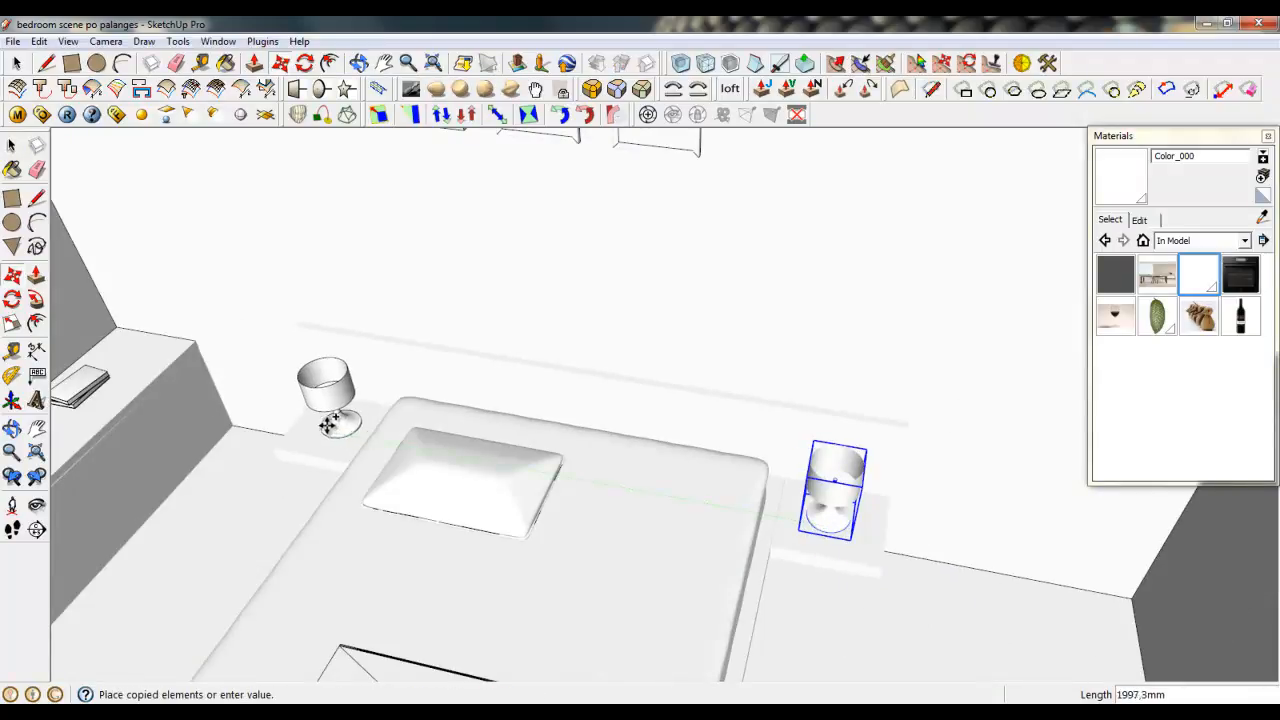
left_click(322, 425)
left_click(17, 65)
- Examine the bed group with its draped blanket and pillow, and the lamps on both nightstands
middle_click_drag(580, 408, 677, 426)
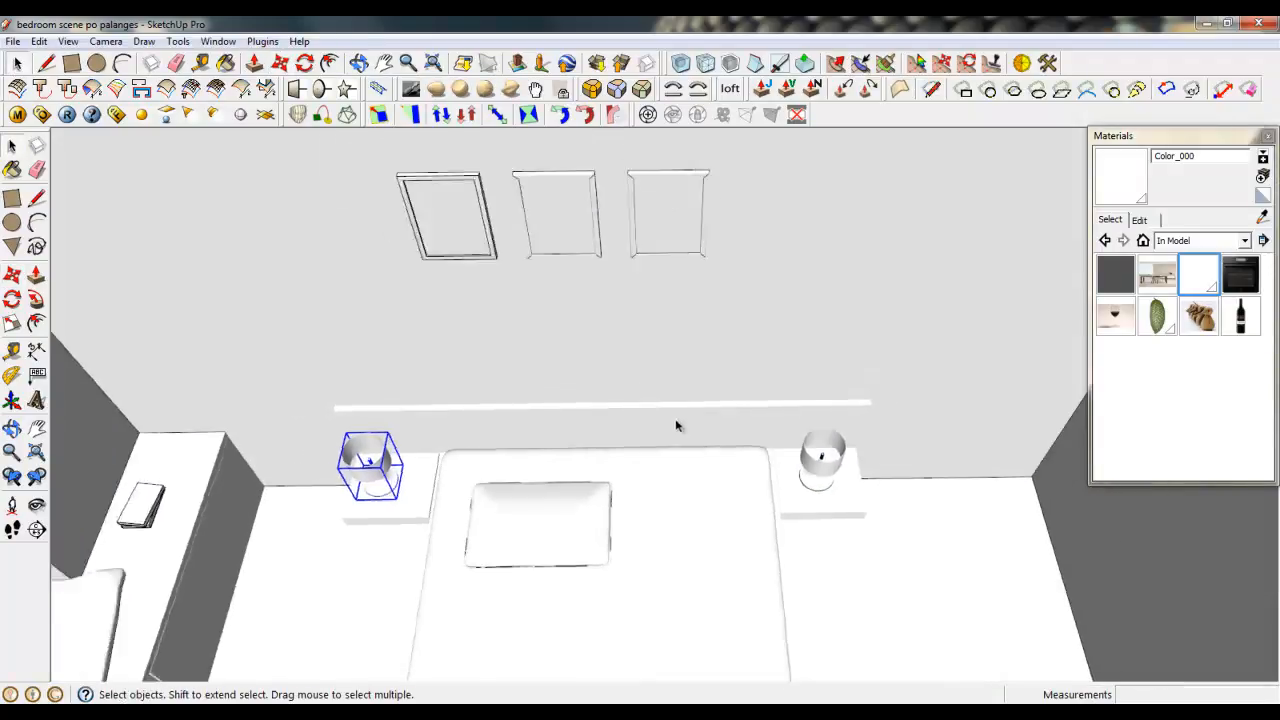
scroll(735, 408, "down", 4)
scroll(717, 652, "up", 1)
middle_click_drag(717, 652, 623, 577)
scroll(625, 577, "up", 2)
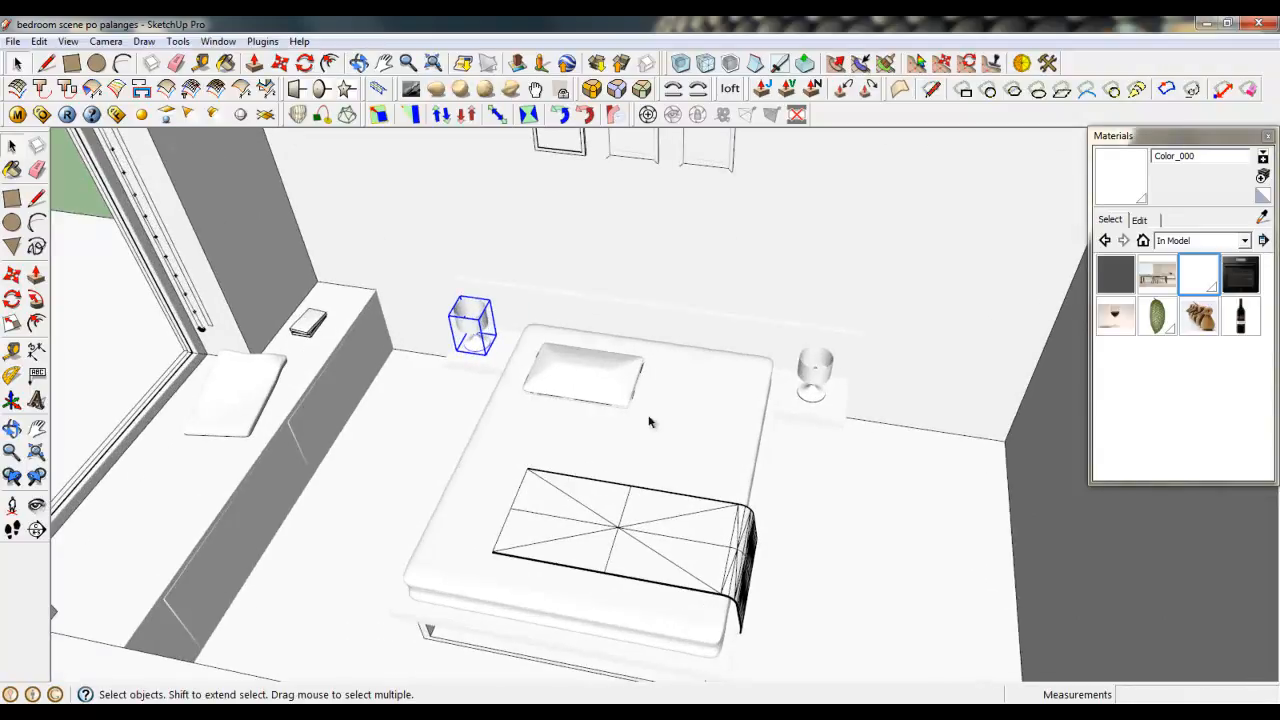
left_click(565, 370)
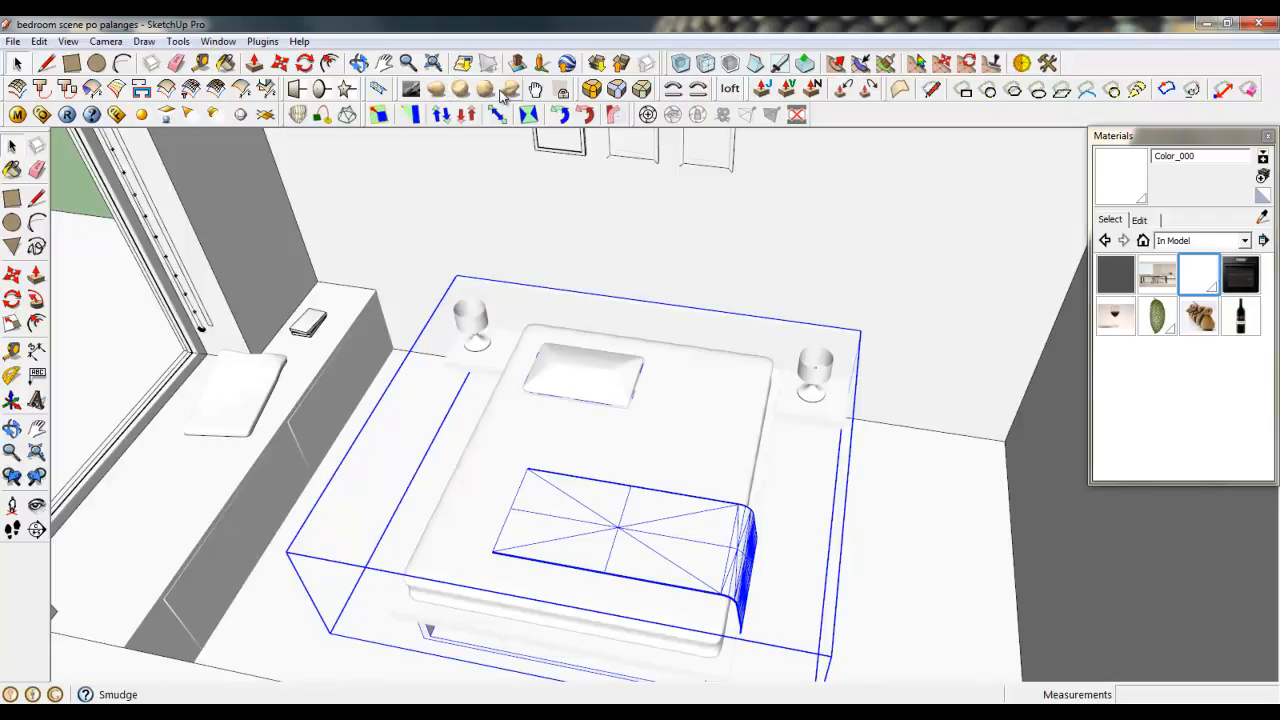
scroll(726, 606, "up", 2)
middle_click_drag(687, 597, 663, 557)
scroll(480, 561, "up", 4)
scroll(663, 557, "up", 4)
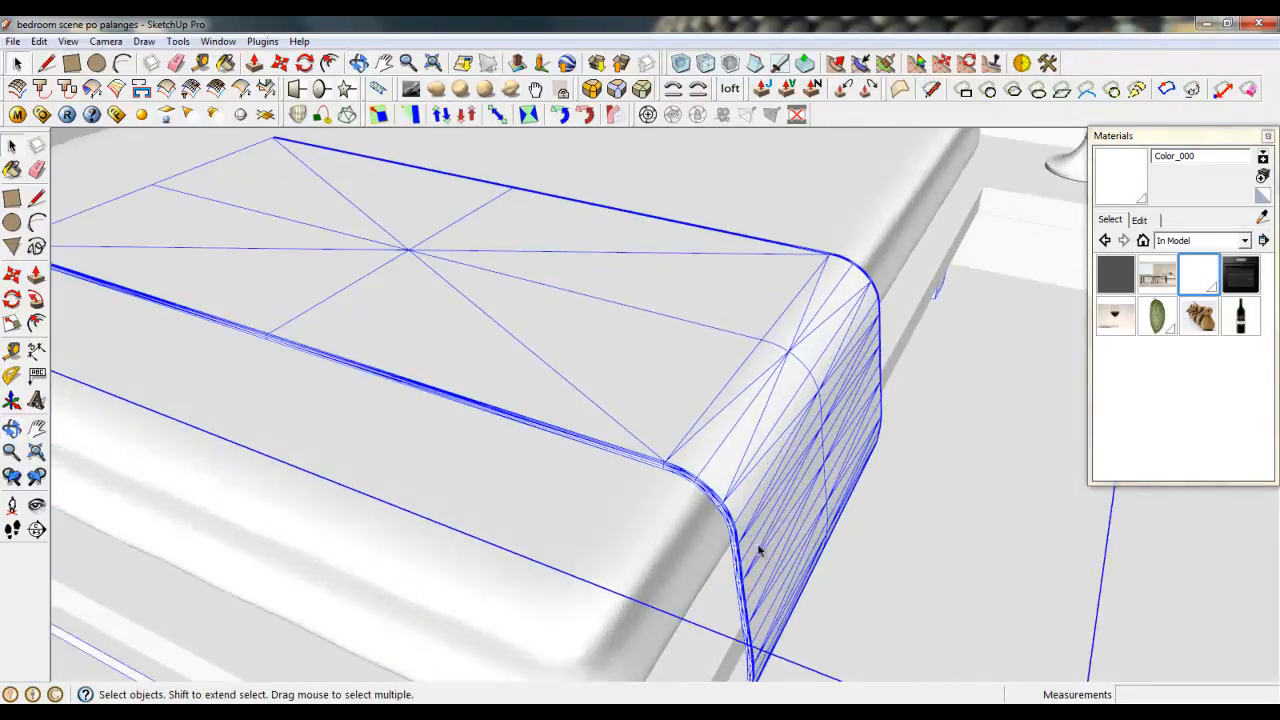
scroll(460, 557, "down", 1)
scroll(543, 586, "down", 2)
scroll(752, 662, "down", 1)
scroll(752, 662, "down", 1)
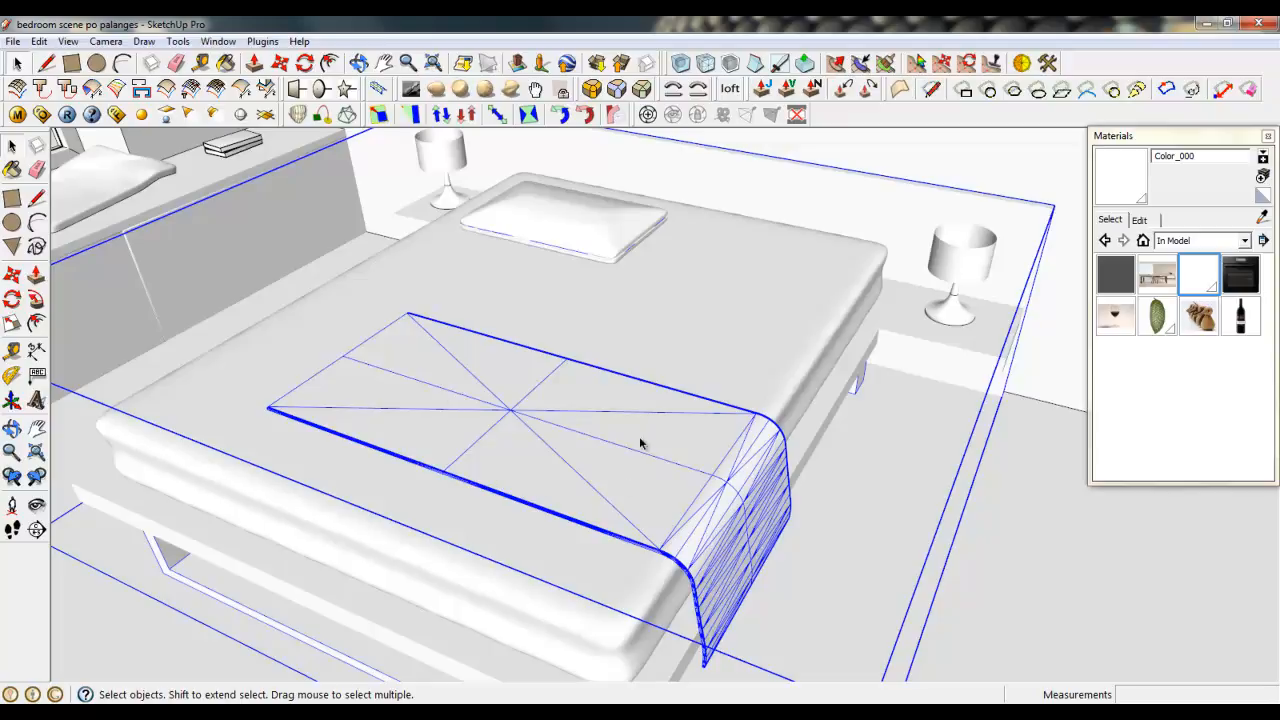
mouse_move(602, 412)
middle_mouse_down()
mouse_move(700, 500)
mouse_move(823, 429)
middle_mouse_up()
scroll(797, 502, "up", 4)
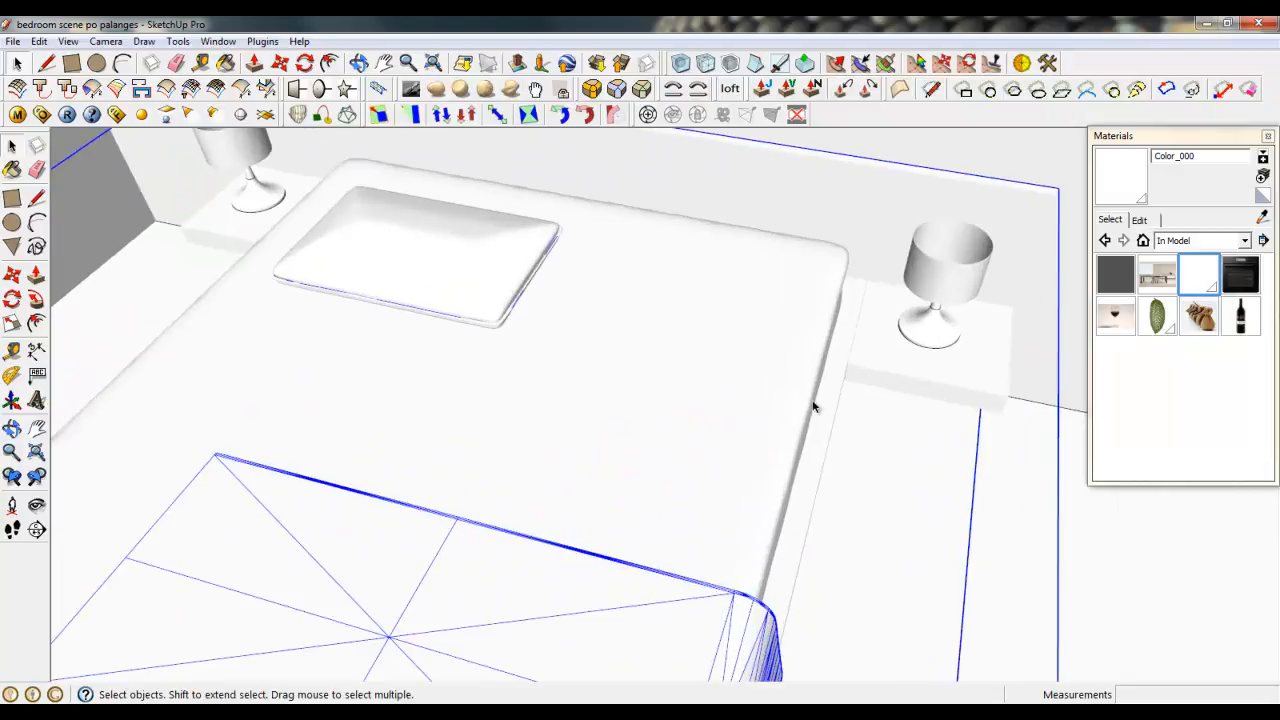
scroll(720, 465, "down", 4)
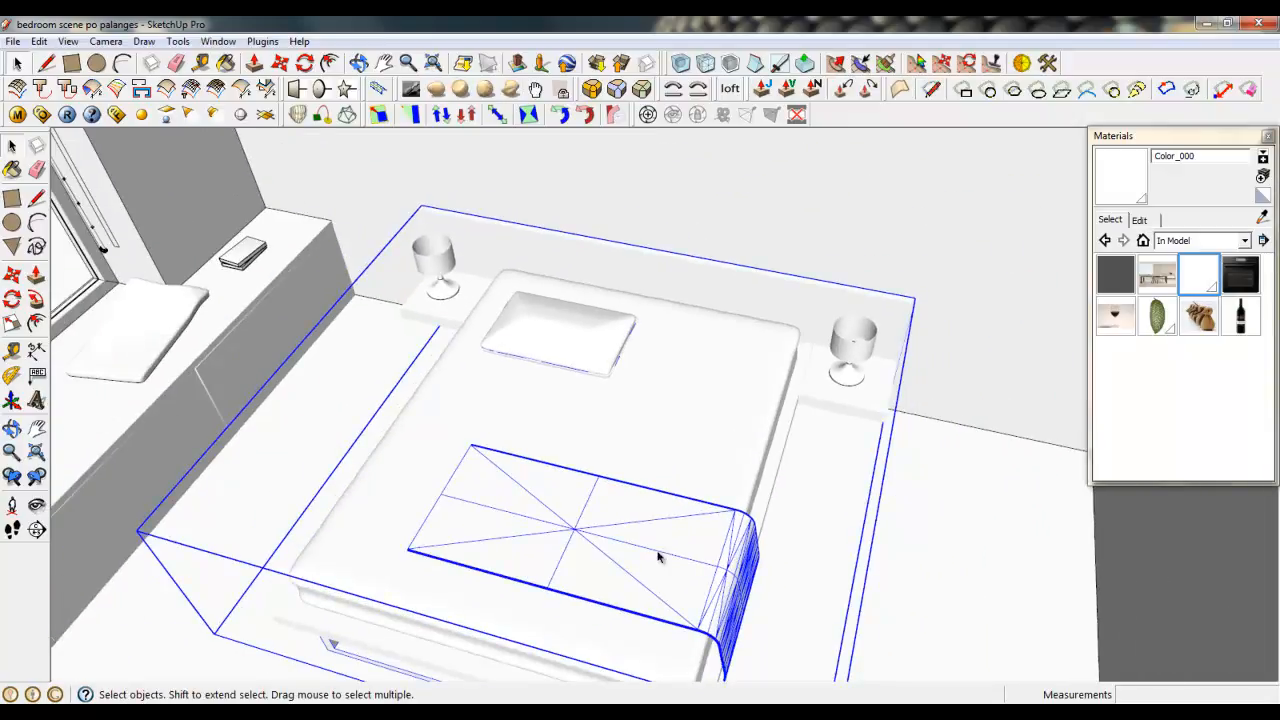
mouse_move(657, 477)
middle_mouse_down()
mouse_move(609, 520)
mouse_move(720, 434)
mouse_move(720, 408)
middle_mouse_up()
scroll(668, 501, "up", 4)
right_click(859, 410)
left_click(780, 407)
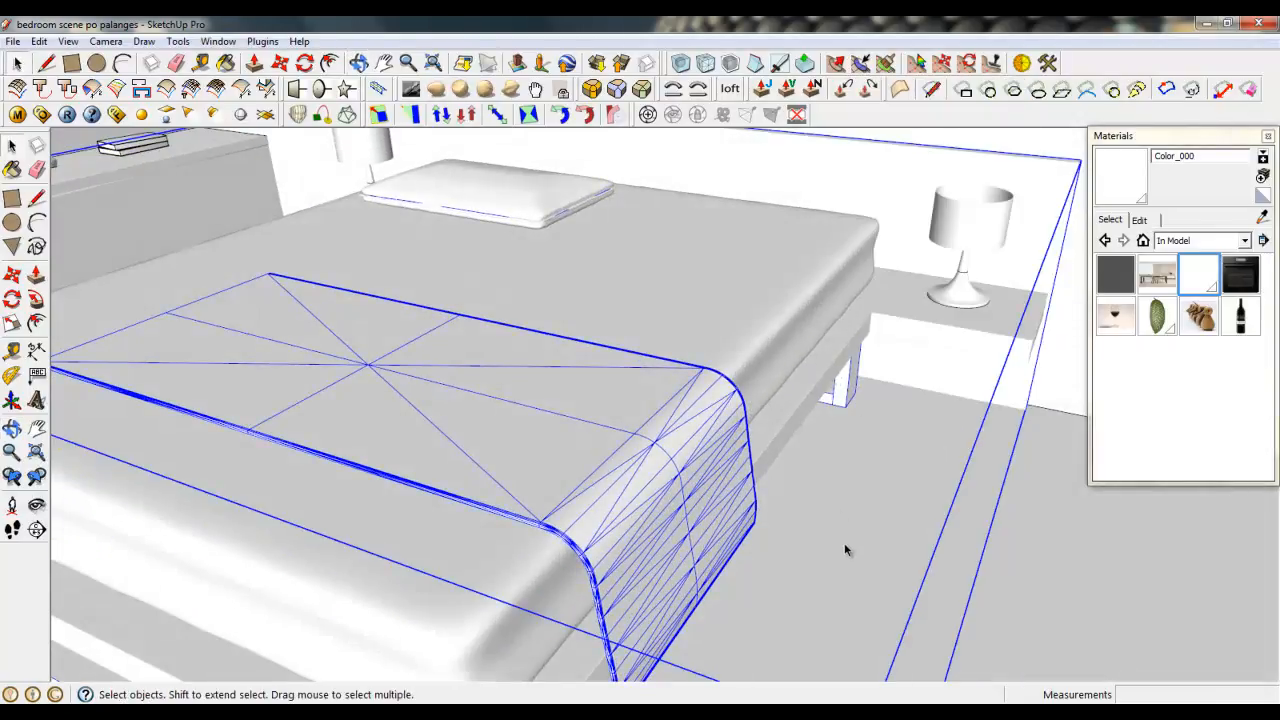
- Split the bedroom's blank end wall with a 2700 mm vertical line from about the middle of its floor edge to its top edge
scroll(849, 568, "down", 5)
mouse_move(660, 412)
middle_mouse_down()
mouse_move(686, 508)
mouse_move(718, 489)
middle_mouse_up()
scroll(732, 351, "down", 4)
middle_click_drag(702, 375, 597, 390)
scroll(600, 468, "down", 3)
middle_click_drag(506, 453, 912, 477)
scroll(783, 362, "down", 3)
scroll(842, 454, "up", 5)
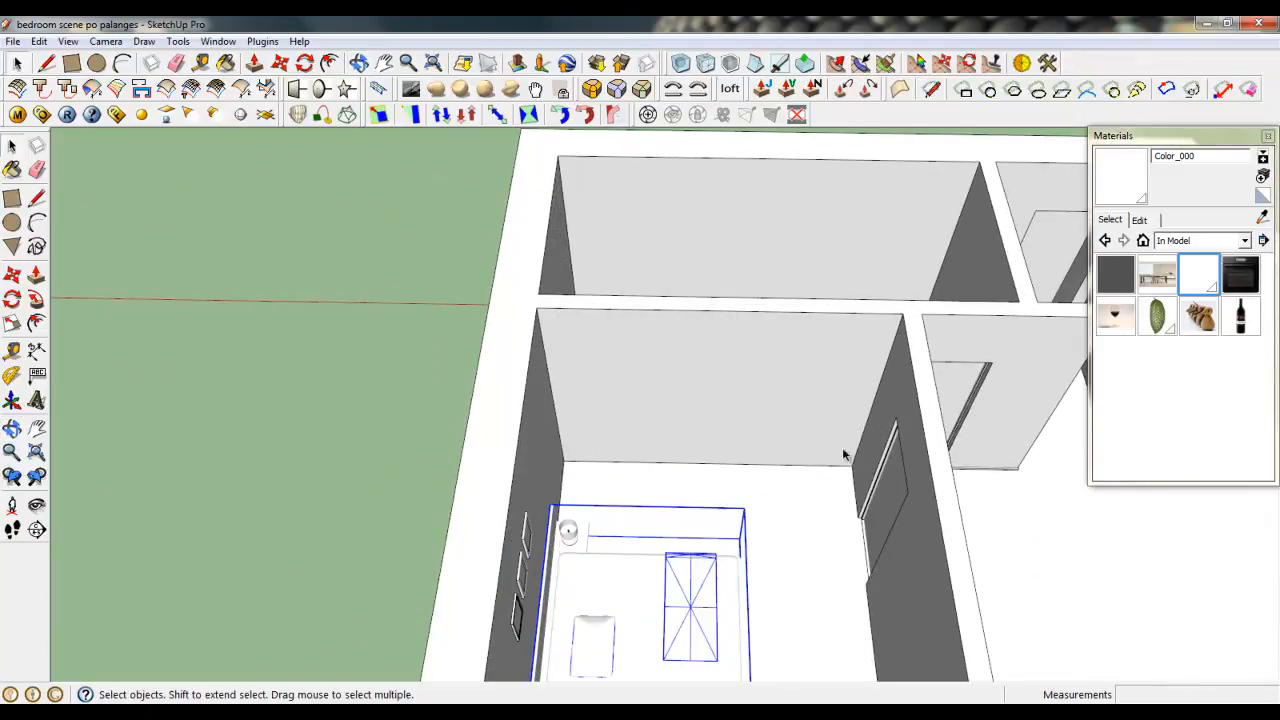
scroll(868, 461, "up", 3)
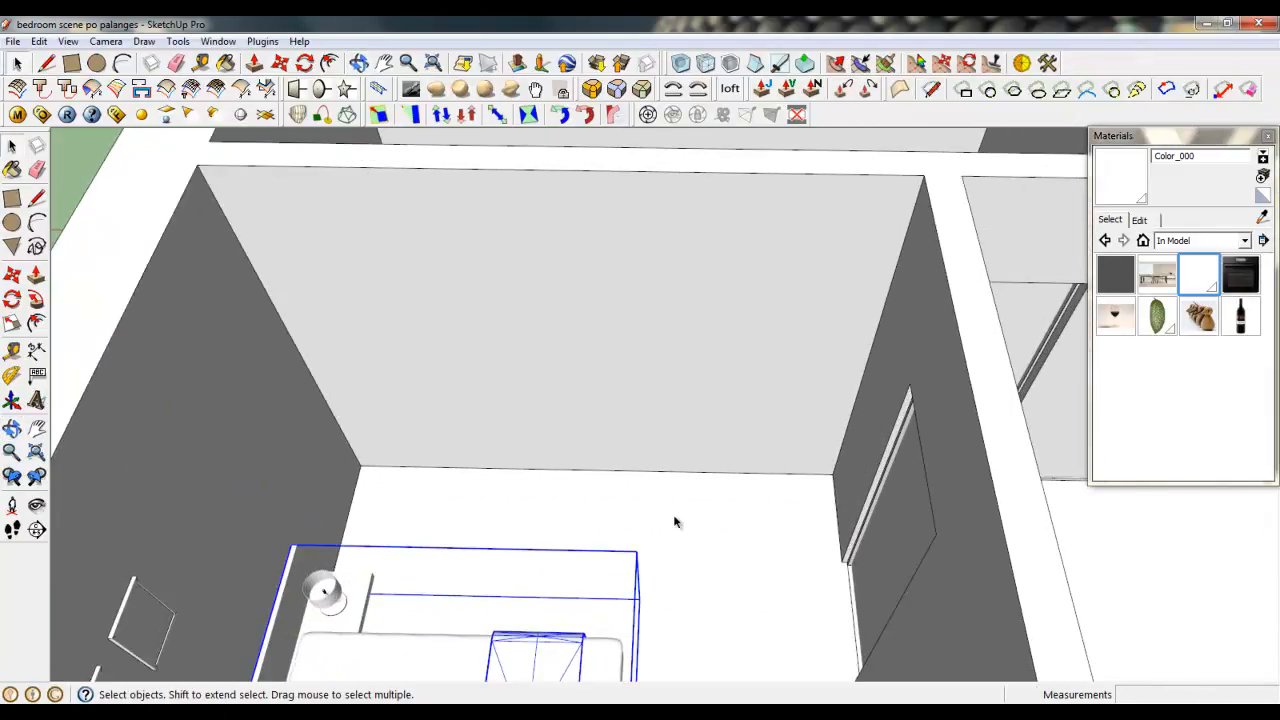
scroll(676, 522, "down", 3)
mouse_move(676, 522)
middle_mouse_down()
mouse_move(712, 482)
mouse_move(669, 551)
mouse_move(560, 555)
mouse_move(583, 551)
mouse_move(766, 403)
mouse_move(737, 469)
mouse_move(836, 330)
middle_mouse_up()
scroll(439, 545, "up", 4)
scroll(438, 544, "up", 2)
scroll(510, 549, "down", 3)
left_click(766, 403)
scroll(764, 408, "down", 3)
scroll(842, 280, "up", 2)
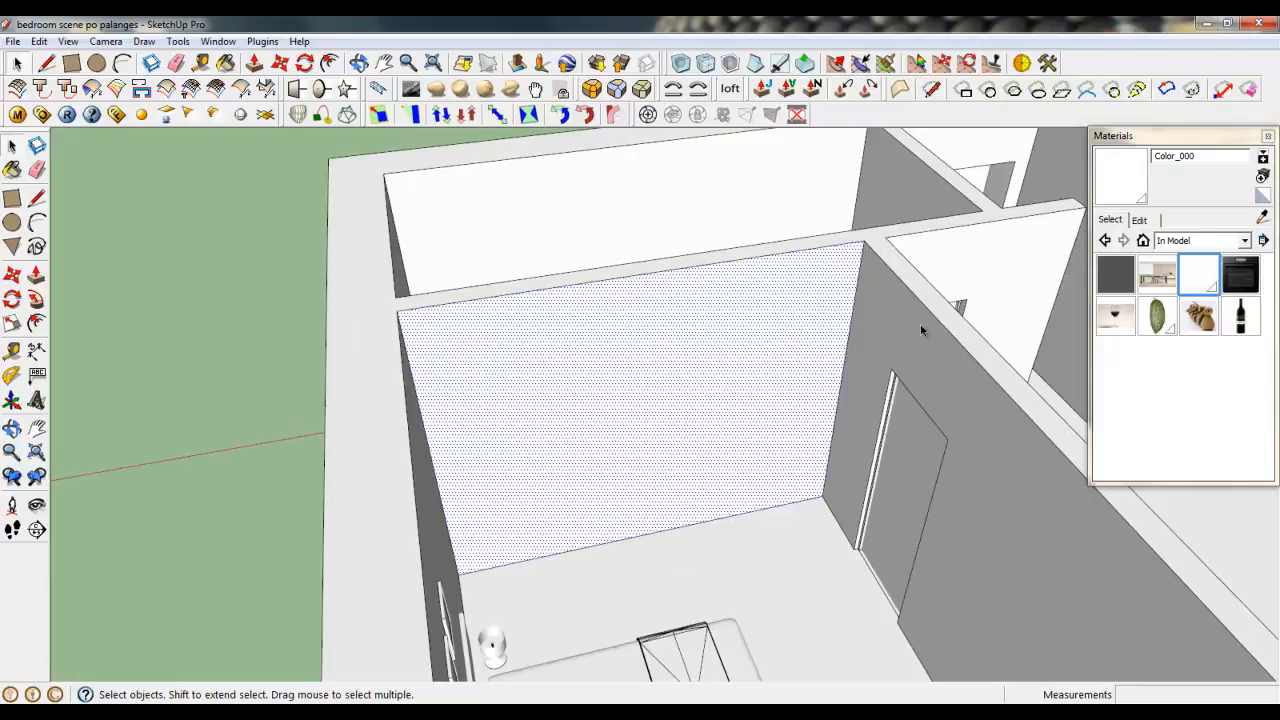
scroll(918, 325, "up", 2)
scroll(934, 346, "up", 1)
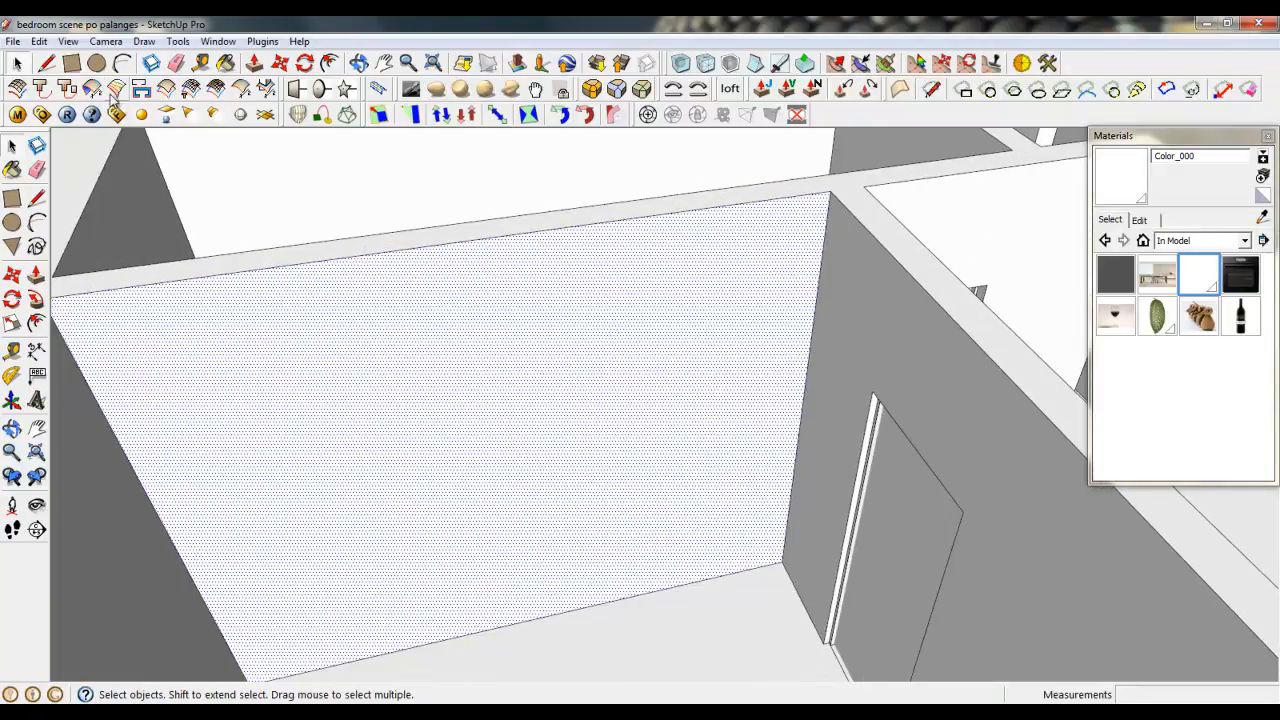
left_click(46, 62)
scroll(728, 290, "down", 2)
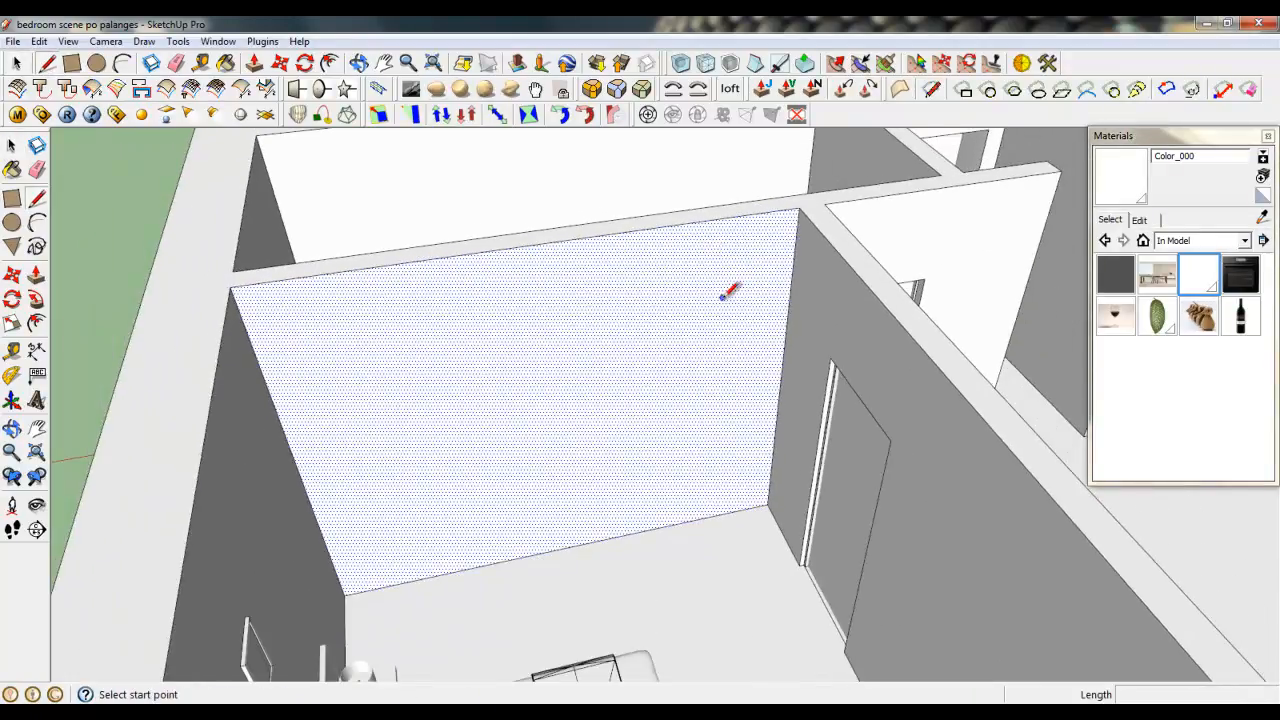
left_click(549, 551)
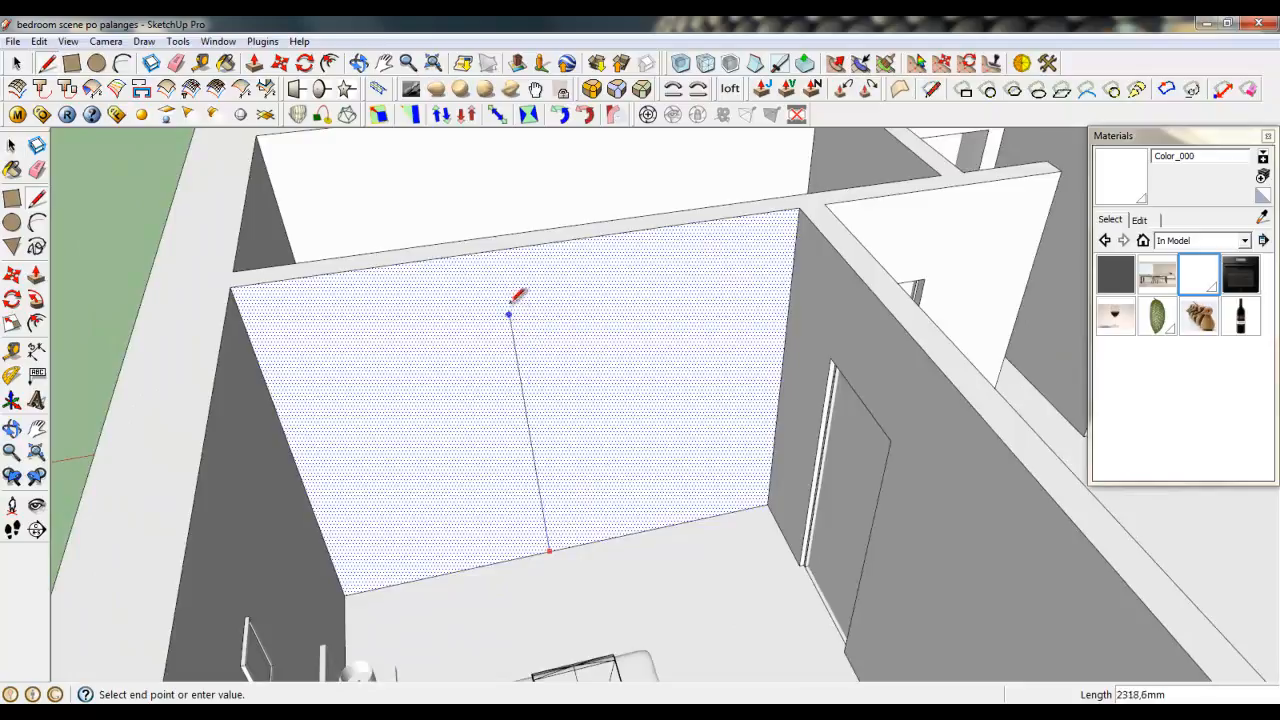
left_click(524, 244)
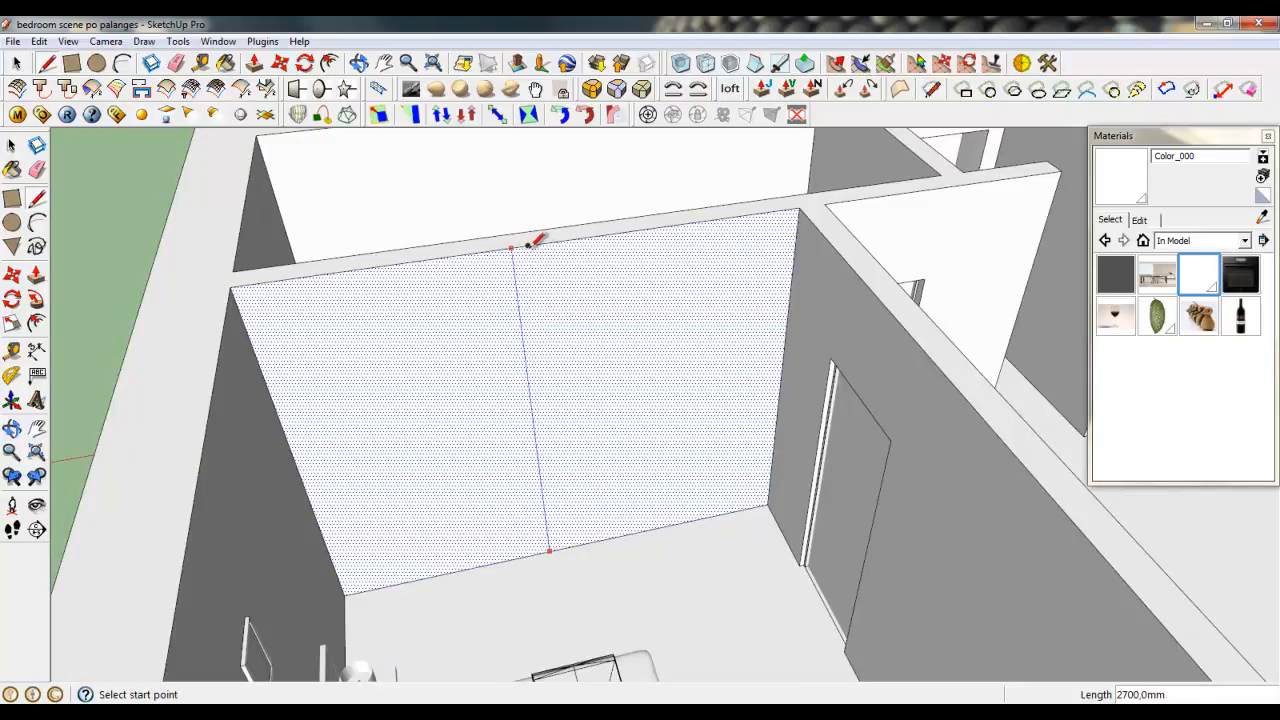
- Make the half of the split wall face nearest the door wall into a group and open it for editing
left_click(18, 62)
right_click(639, 316)
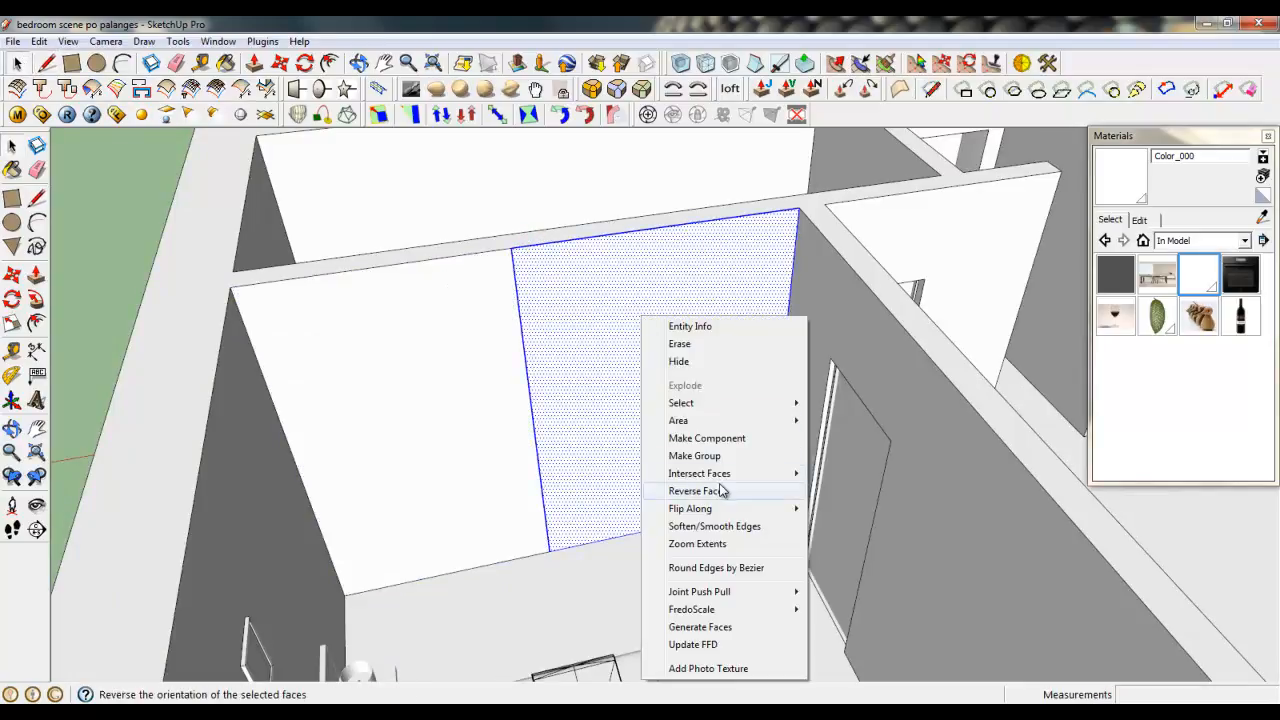
left_click(694, 454)
double_click(624, 364)
scroll(720, 357, "up", 2)
middle_click_drag(680, 380, 727, 373)
scroll(727, 373, "down", 2)
scroll(755, 480, "up", 2)
middle_click_drag(766, 471, 697, 466)
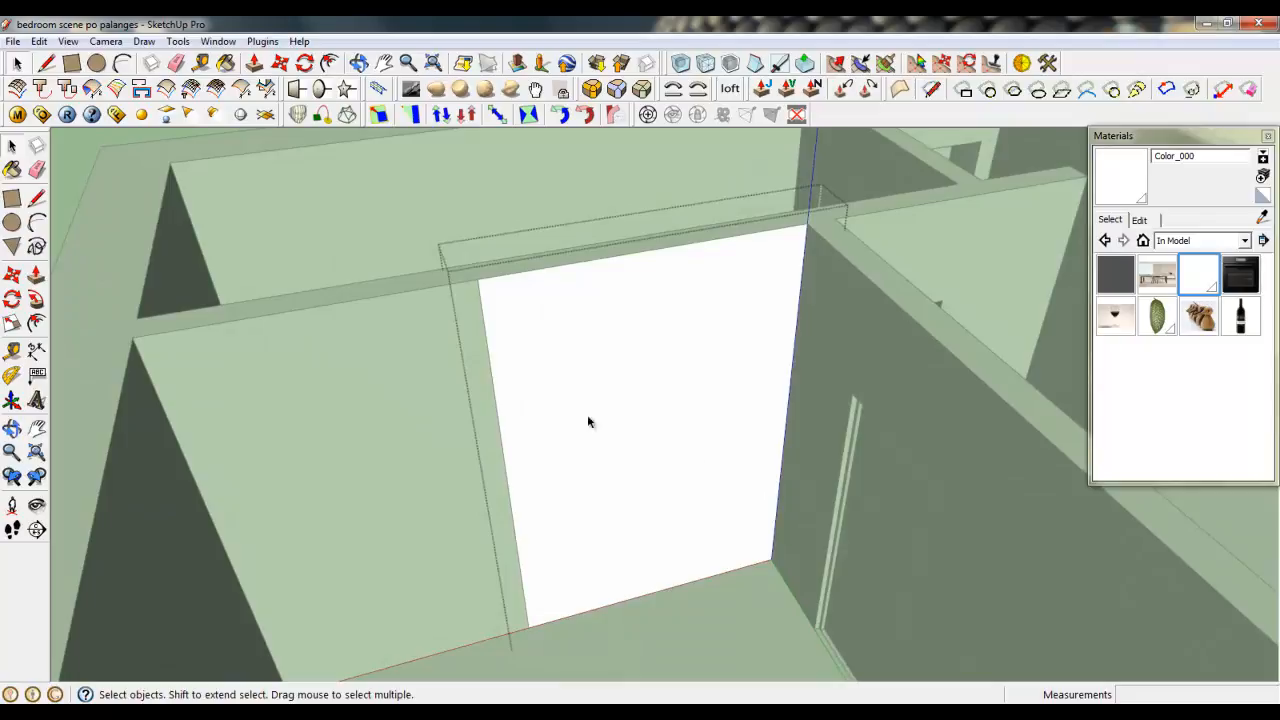
- Divide the grouped panel's top edge into 3 segments and draw a 2700 mm vertical line down from the division point farthest from the door wall
left_click(46, 63)
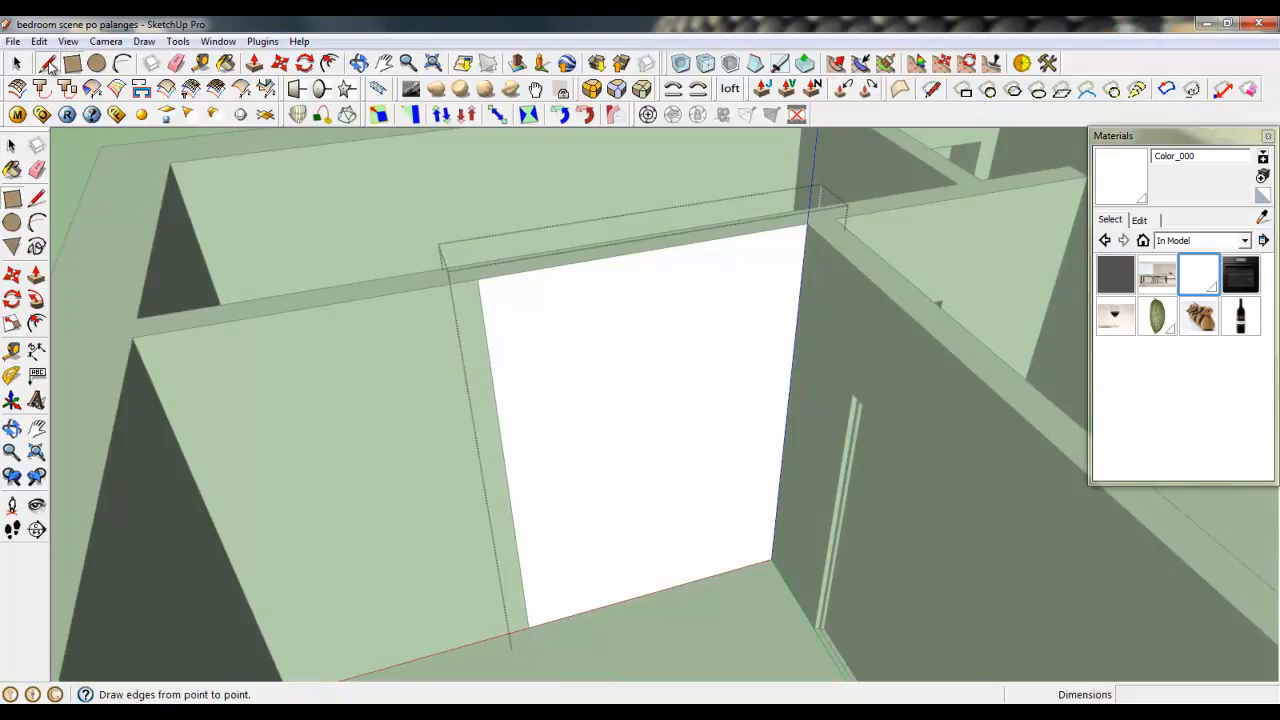
right_click(659, 243)
left_click(692, 357)
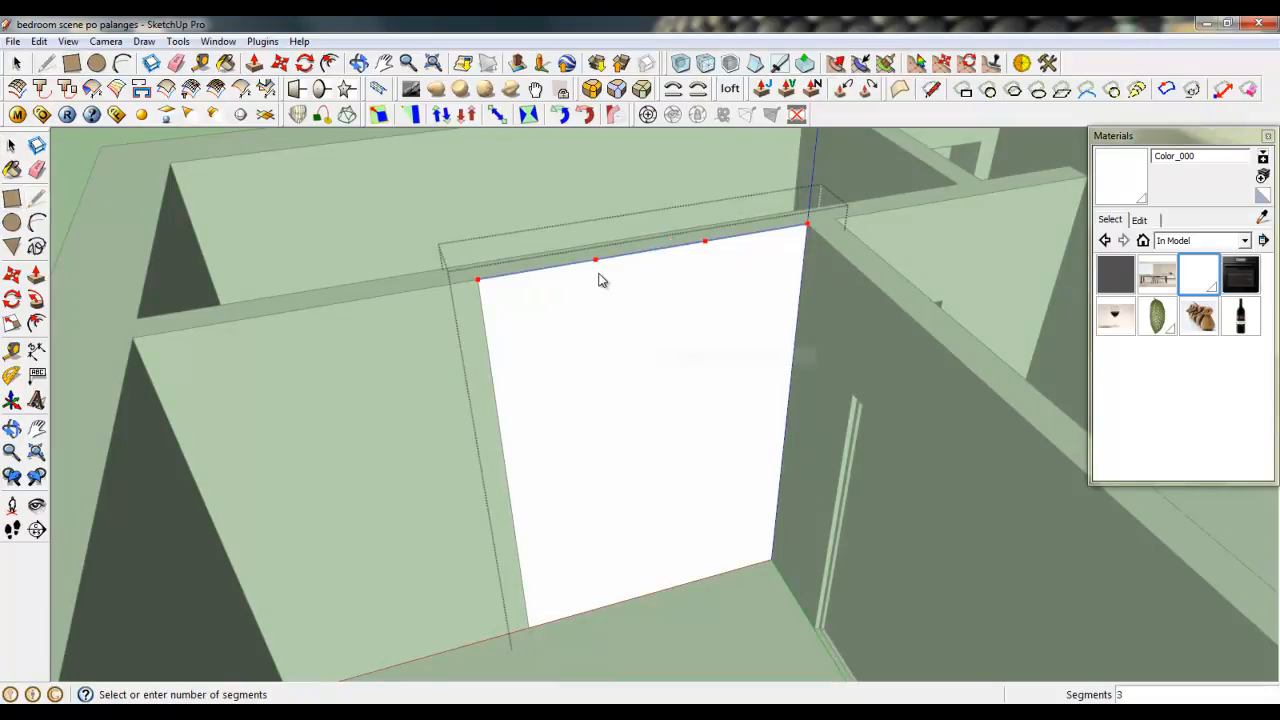
left_click(606, 258)
left_click(596, 261)
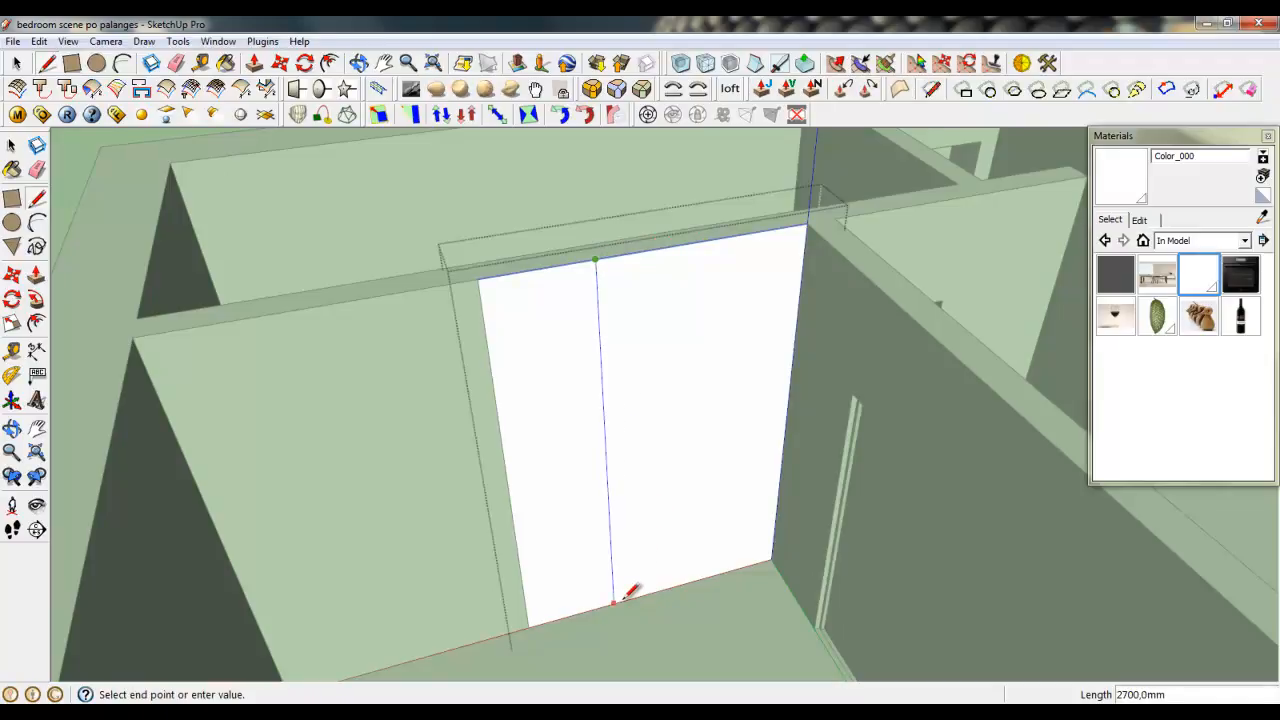
- Draw a second vertical line 18 mm from the panel's division line, down to the floor edge, to form a narrow strip
scroll(585, 275, "up", 5)
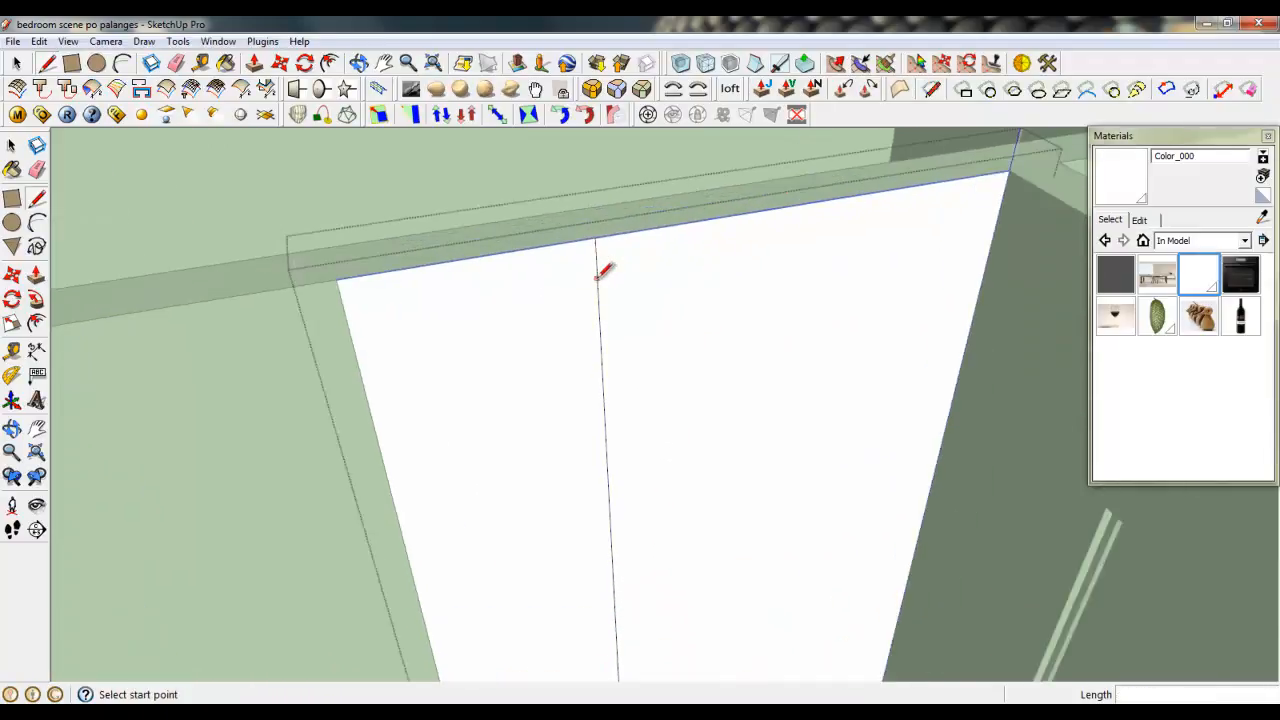
left_click(588, 223)
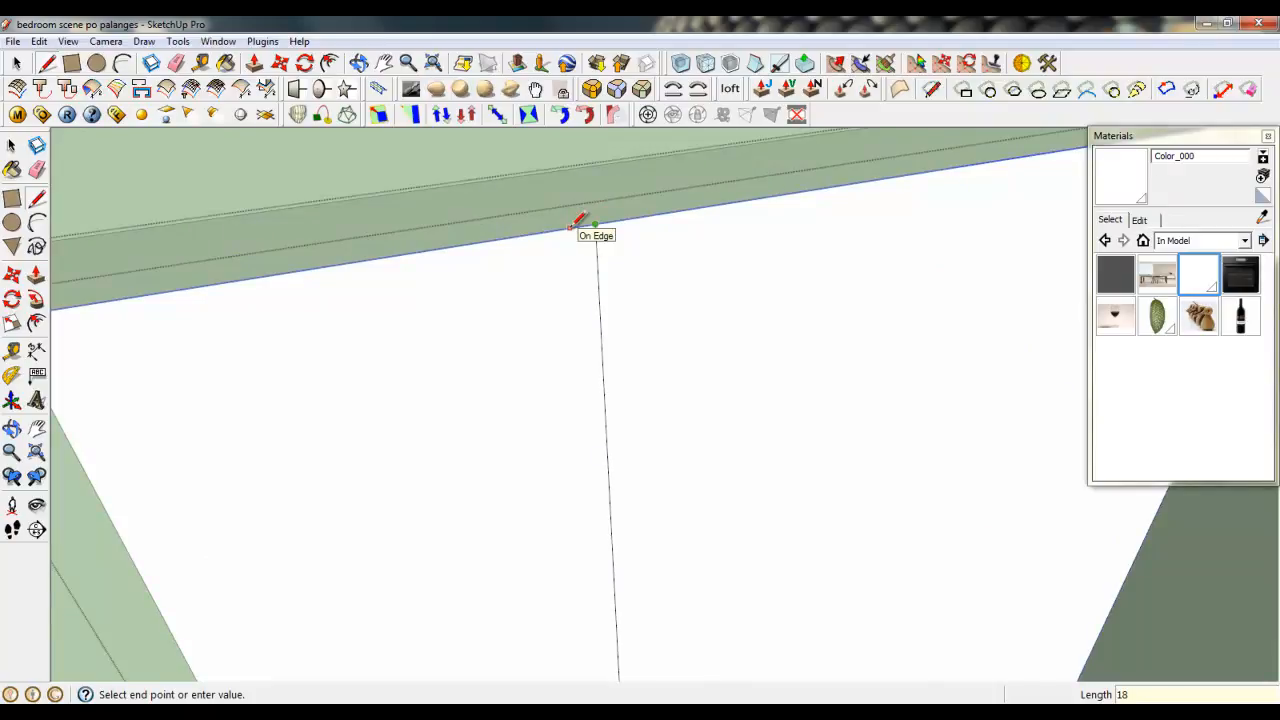
key("Return")
left_click(587, 226)
scroll(588, 226, "down", 6)
scroll(616, 622, "up", 2)
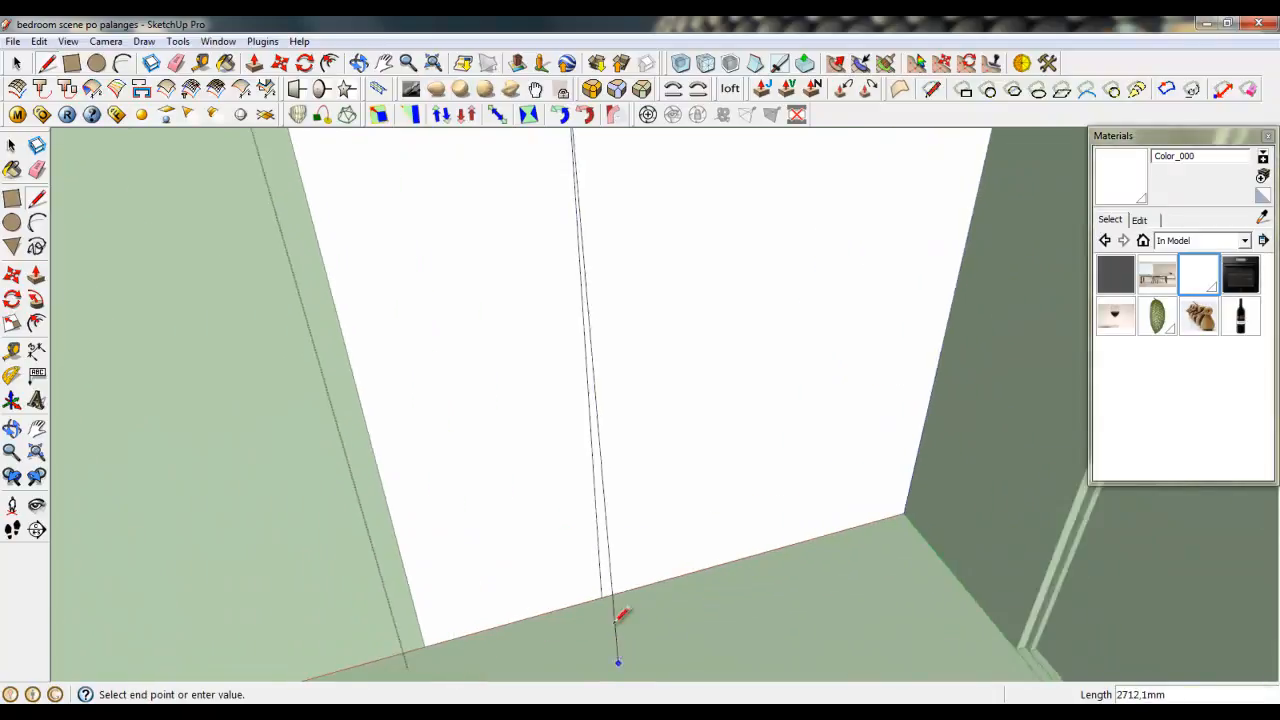
scroll(616, 620, "up", 1)
key("space")
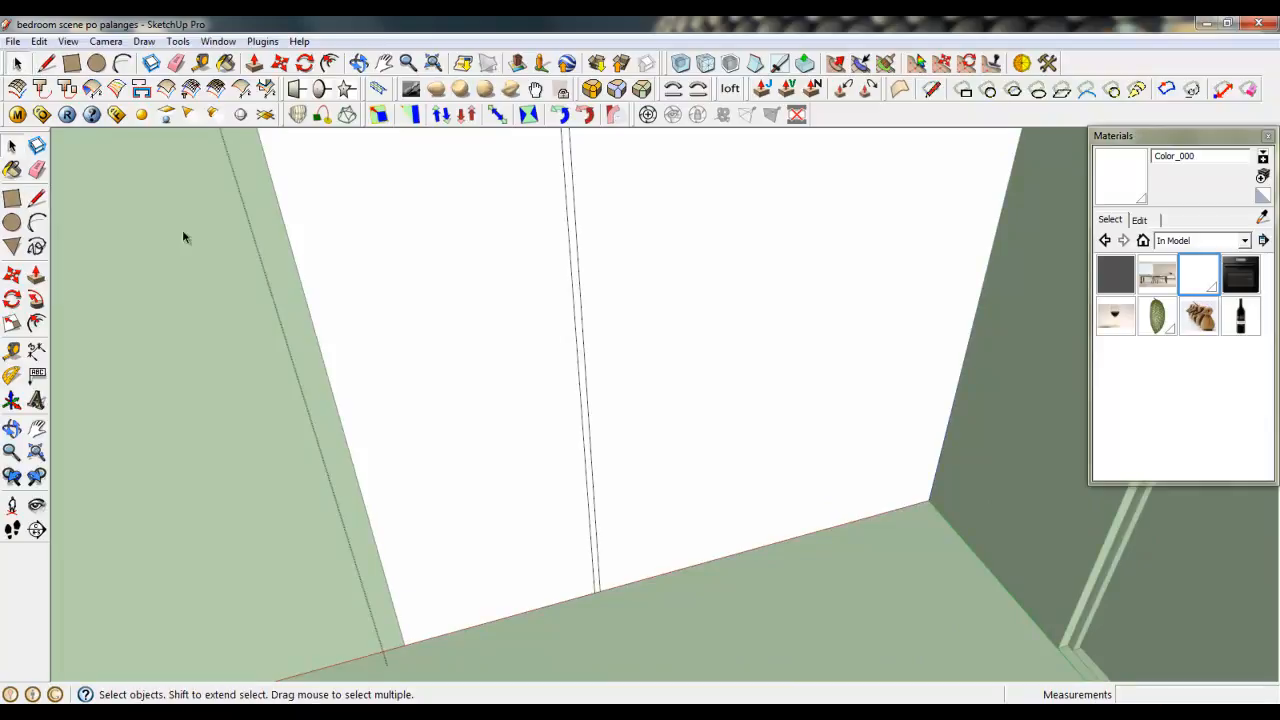
- Make the narrow strip face into a group and extrude it 15 mm
scroll(600, 551, "up", 3)
left_click(629, 506)
right_click(629, 506)
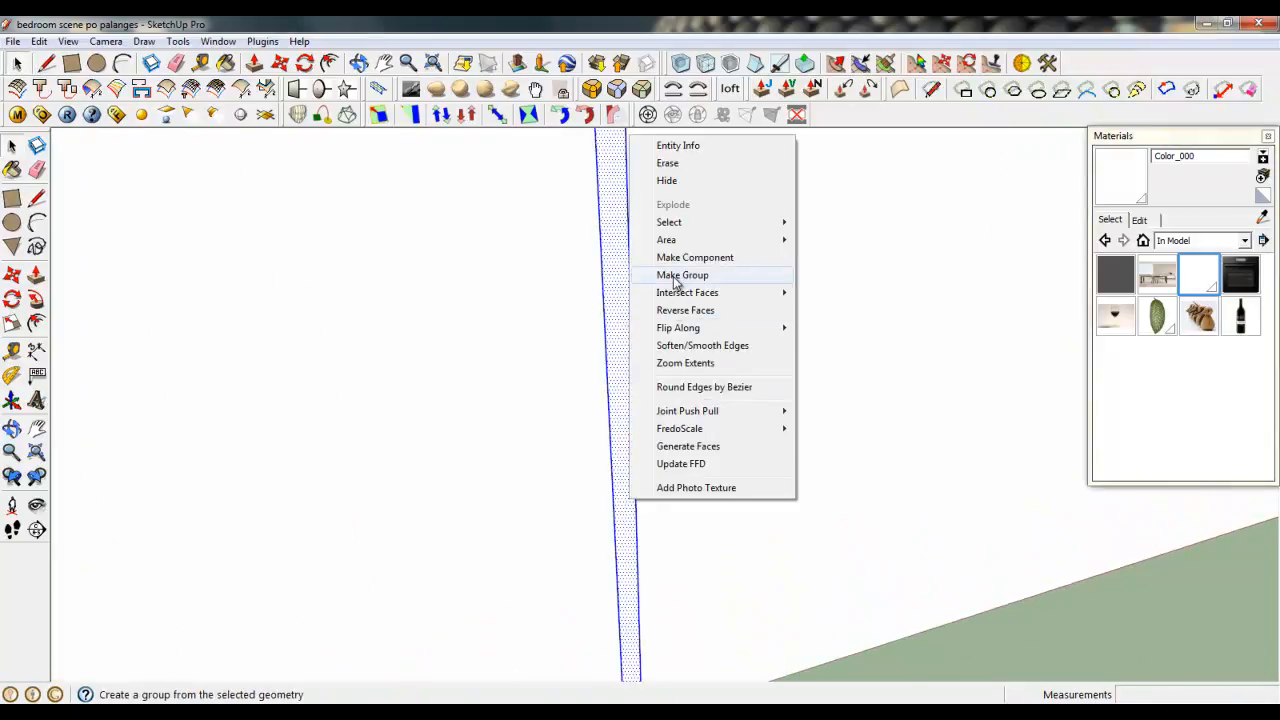
left_click(683, 275)
left_click(254, 62)
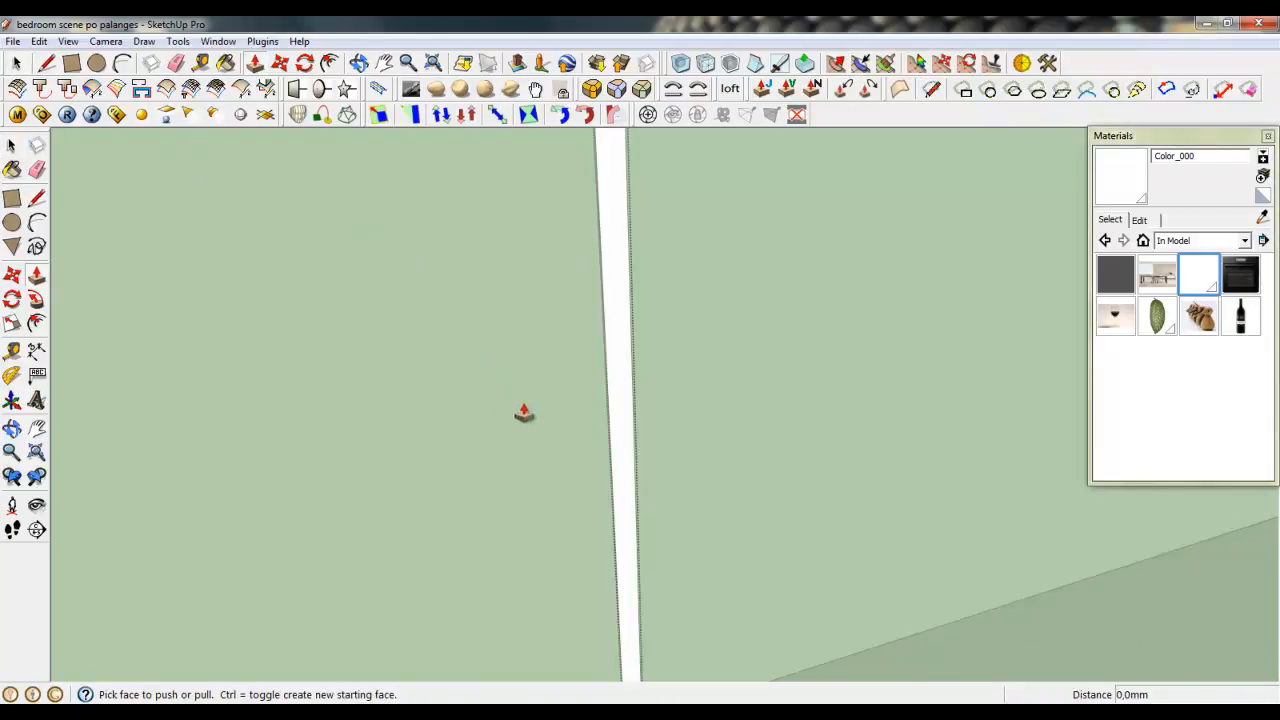
left_click(623, 471)
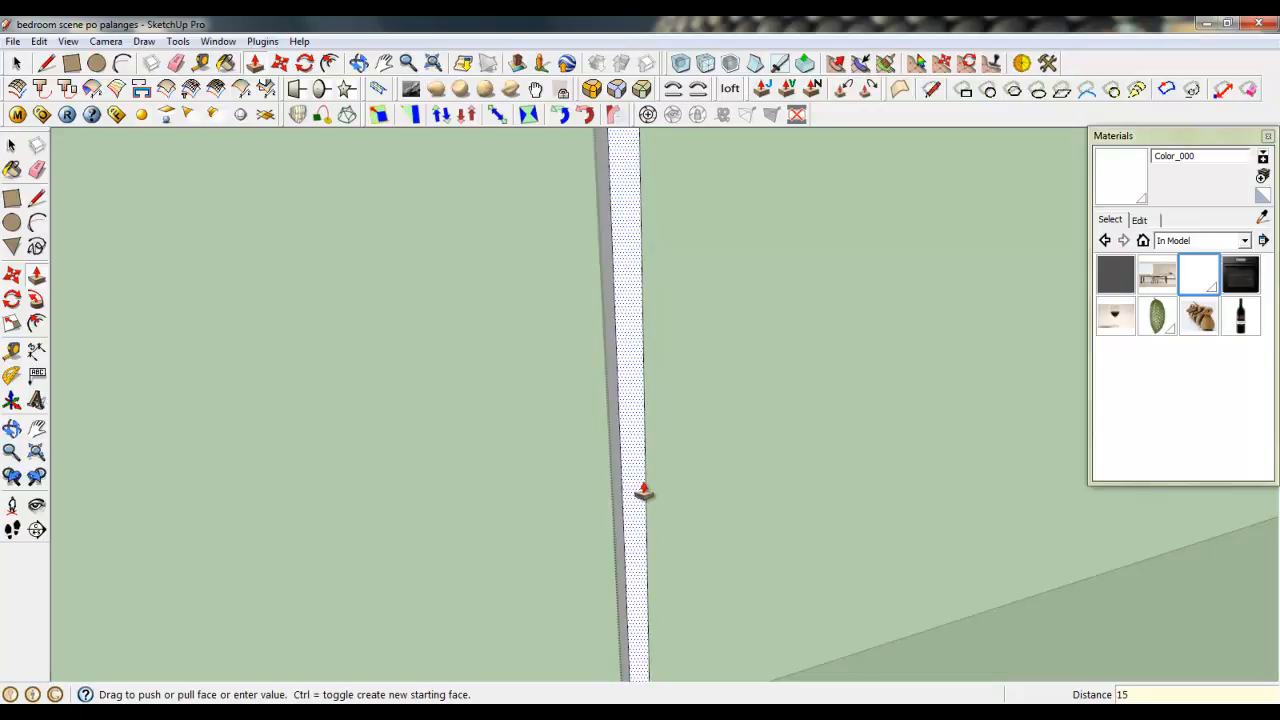
key("Return")
key("space")
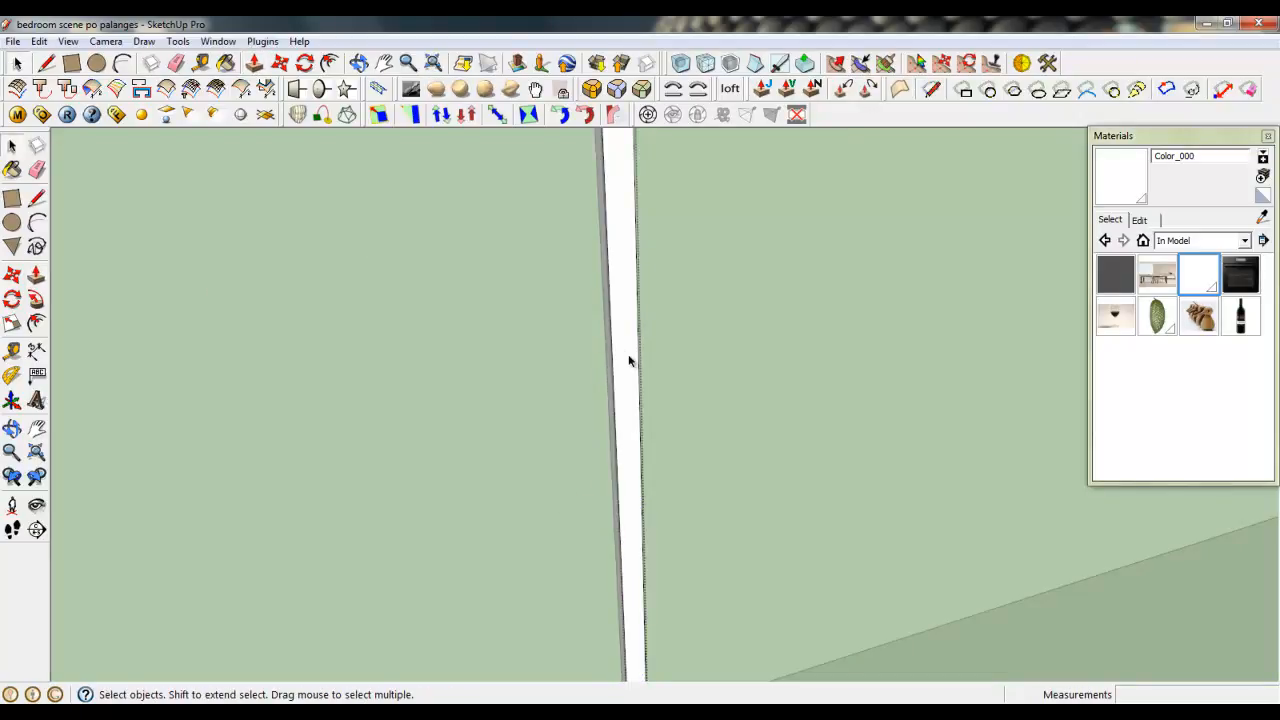
- Round the extruded strip's edges with a 1 mm offset and 3 segments, then close its group
left_click(592, 89)
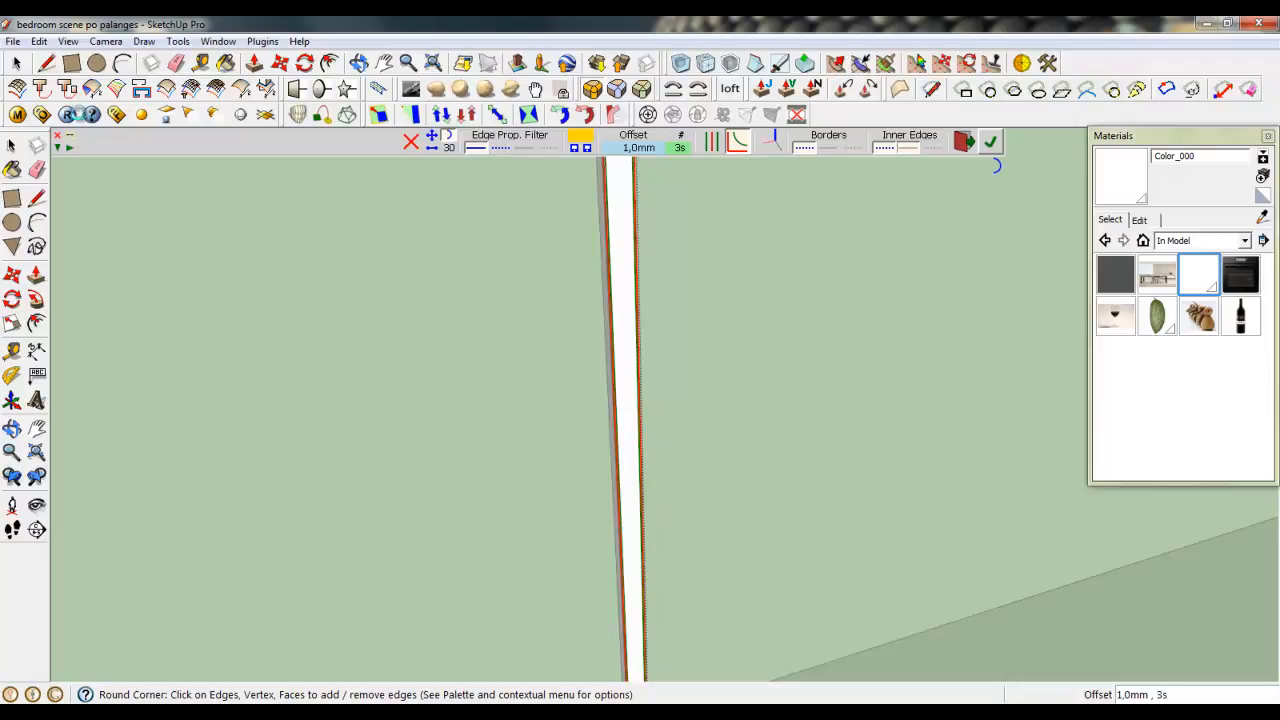
right_click(365, 416)
left_click(417, 425)
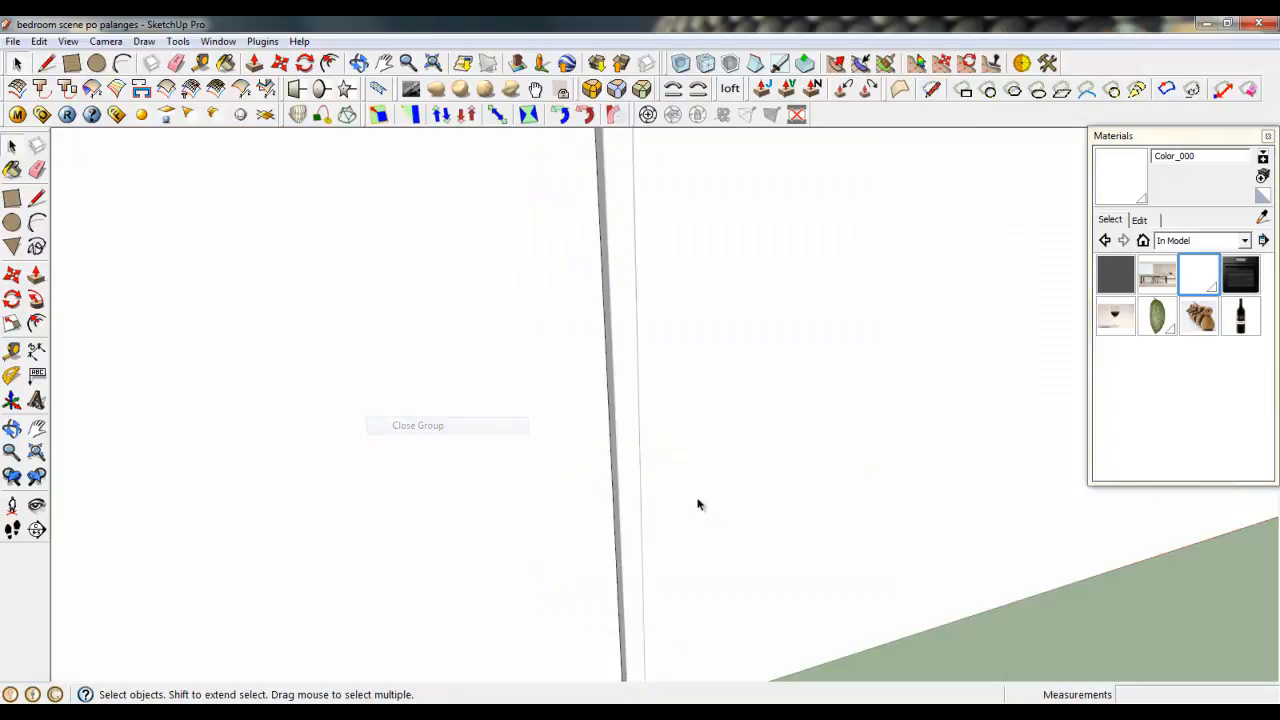
- Copy the strip about 710 mm along the panel toward the door wall
left_click(630, 494)
left_click(282, 65)
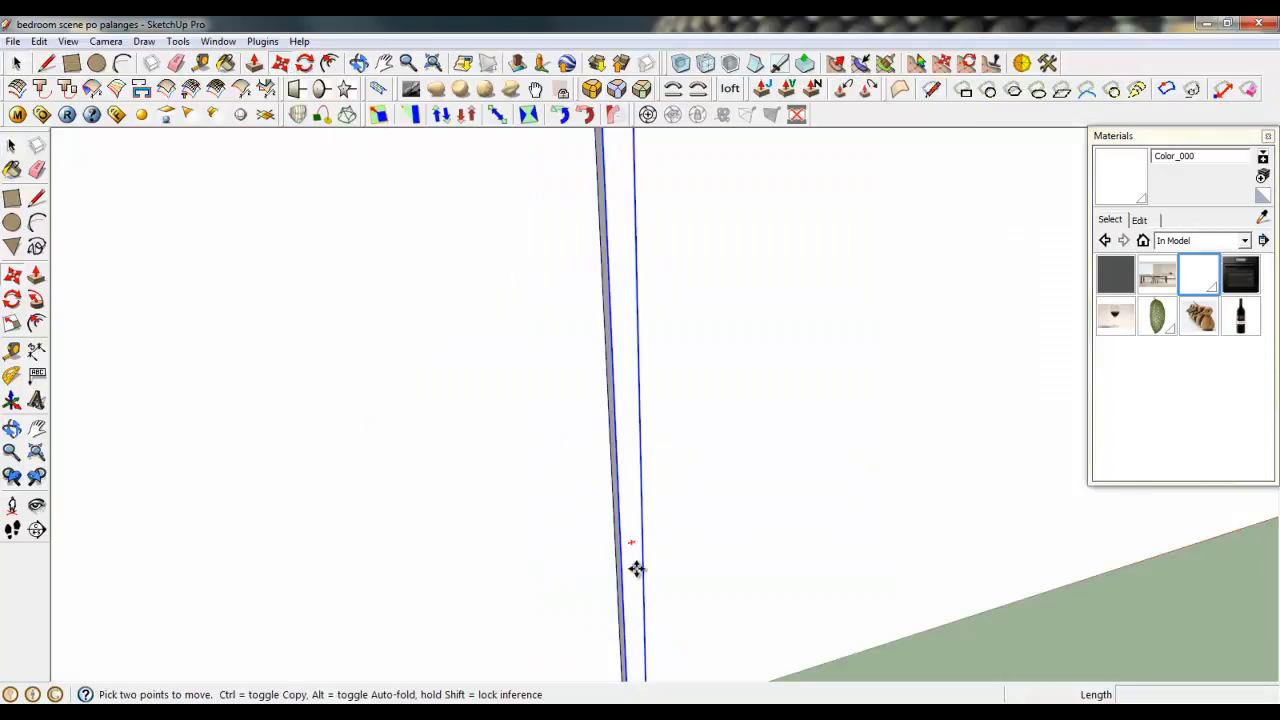
key("ctrl")
left_click(636, 568)
scroll(478, 649, "down", 2)
scroll(478, 649, "down", 3)
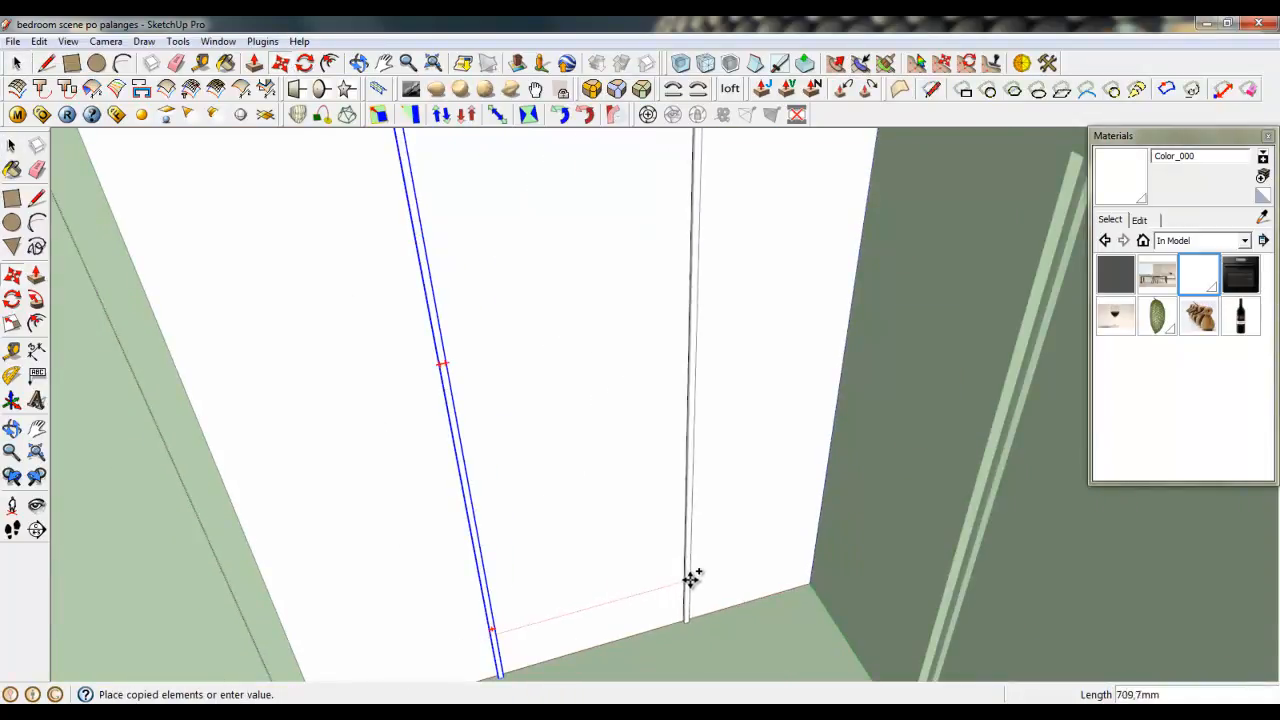
left_click(677, 581)
scroll(703, 628, "down", 5)
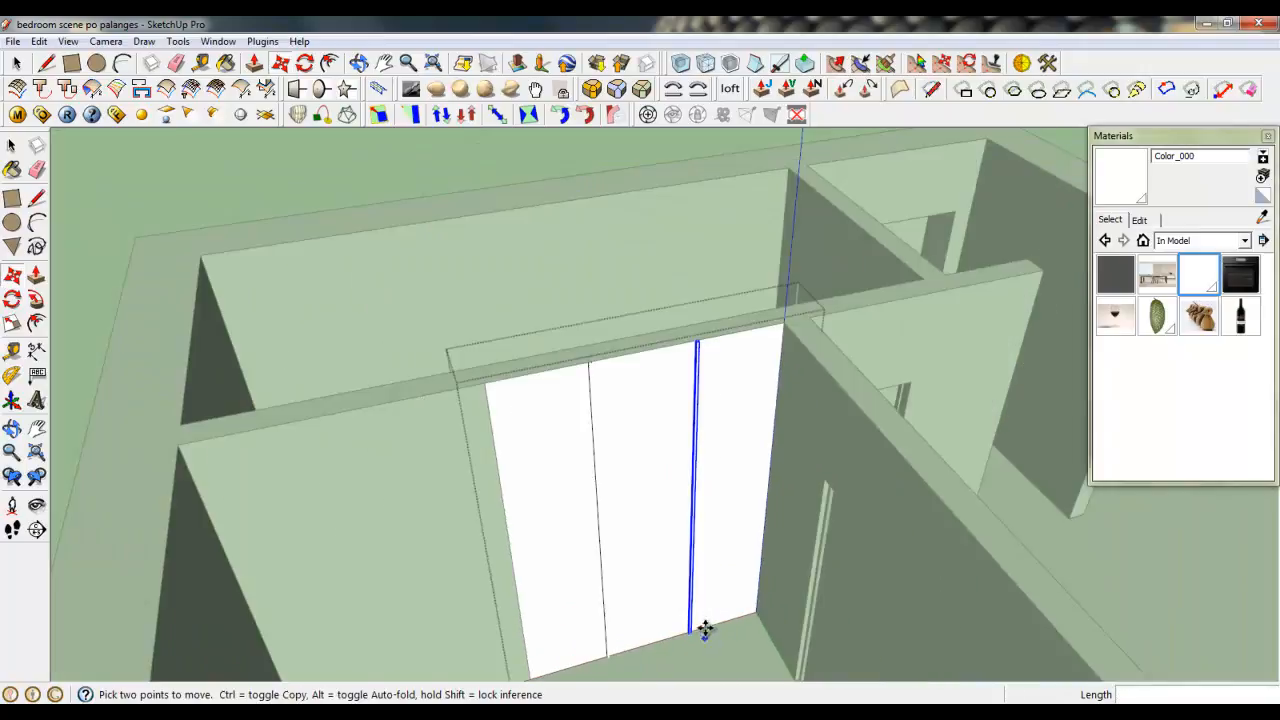
- Copy the original strip about 587 mm to the panel's edge farthest from the door wall and close the panel group
middle_click_drag(703, 628, 614, 545)
scroll(600, 540, "up", 4)
scroll(580, 420, "down", 2)
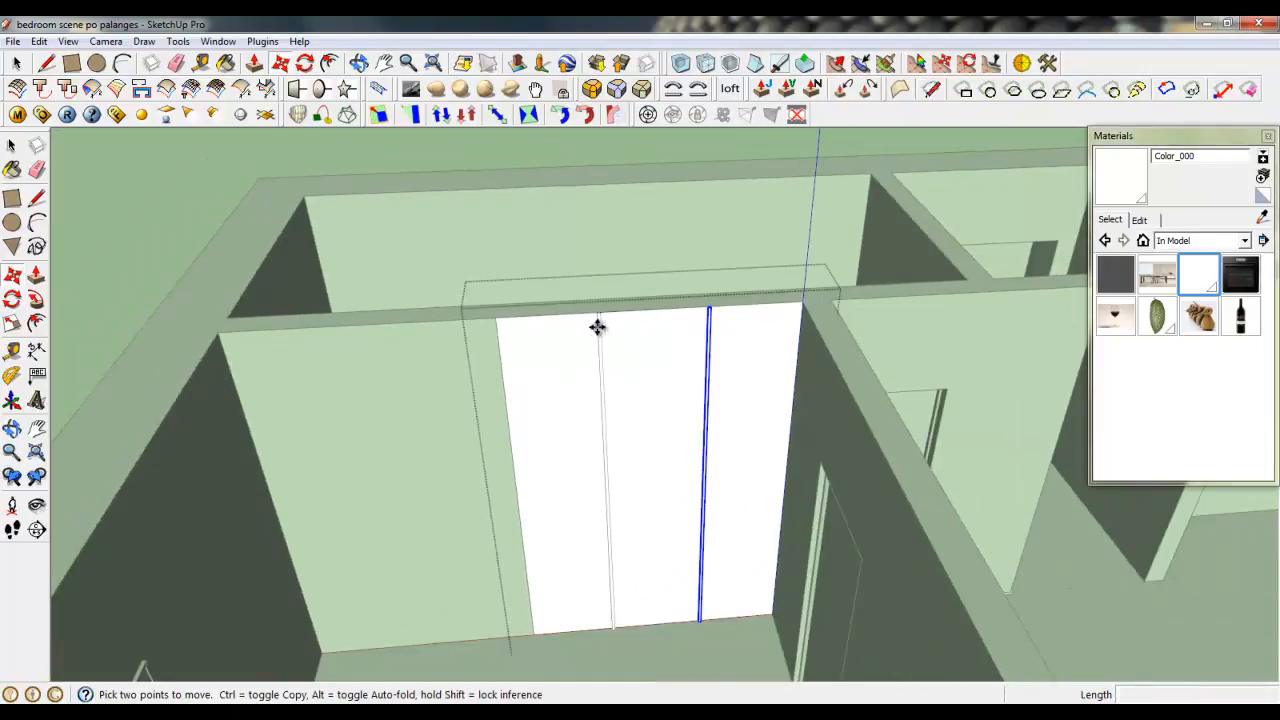
scroll(590, 450, "up", 2)
scroll(690, 438, "up", 1)
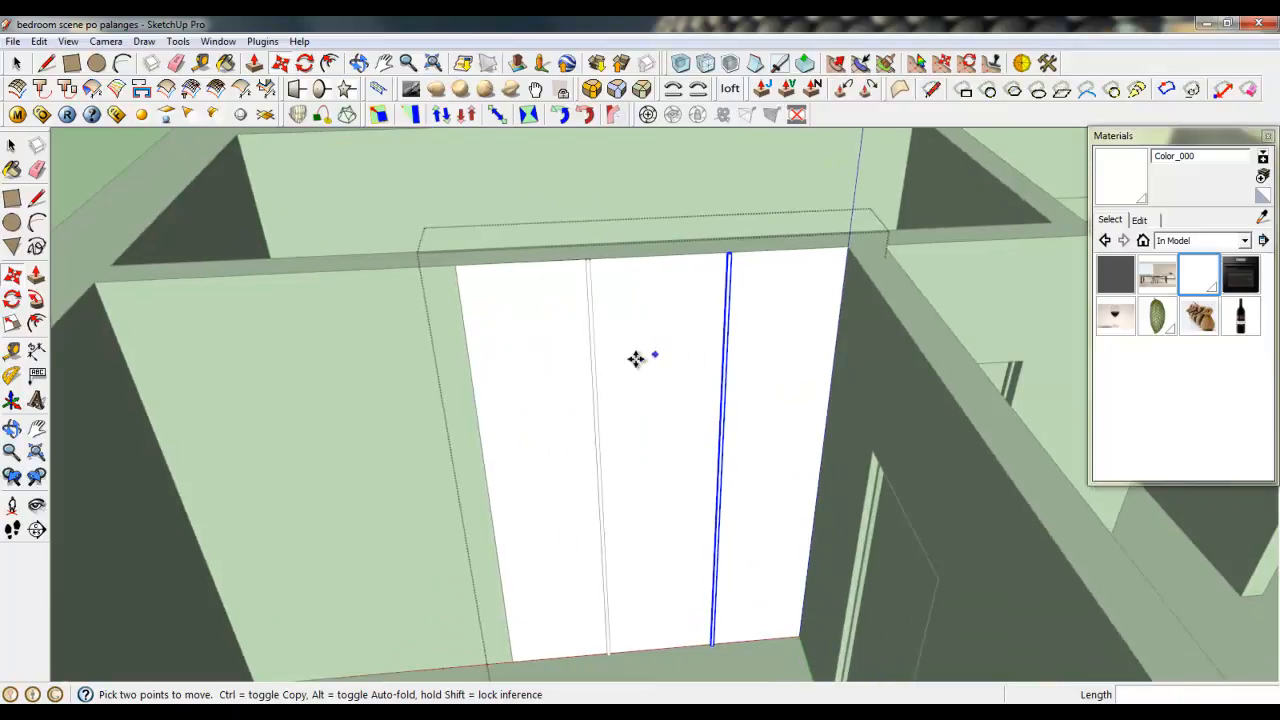
scroll(636, 359, "up", 2)
left_click(17, 64)
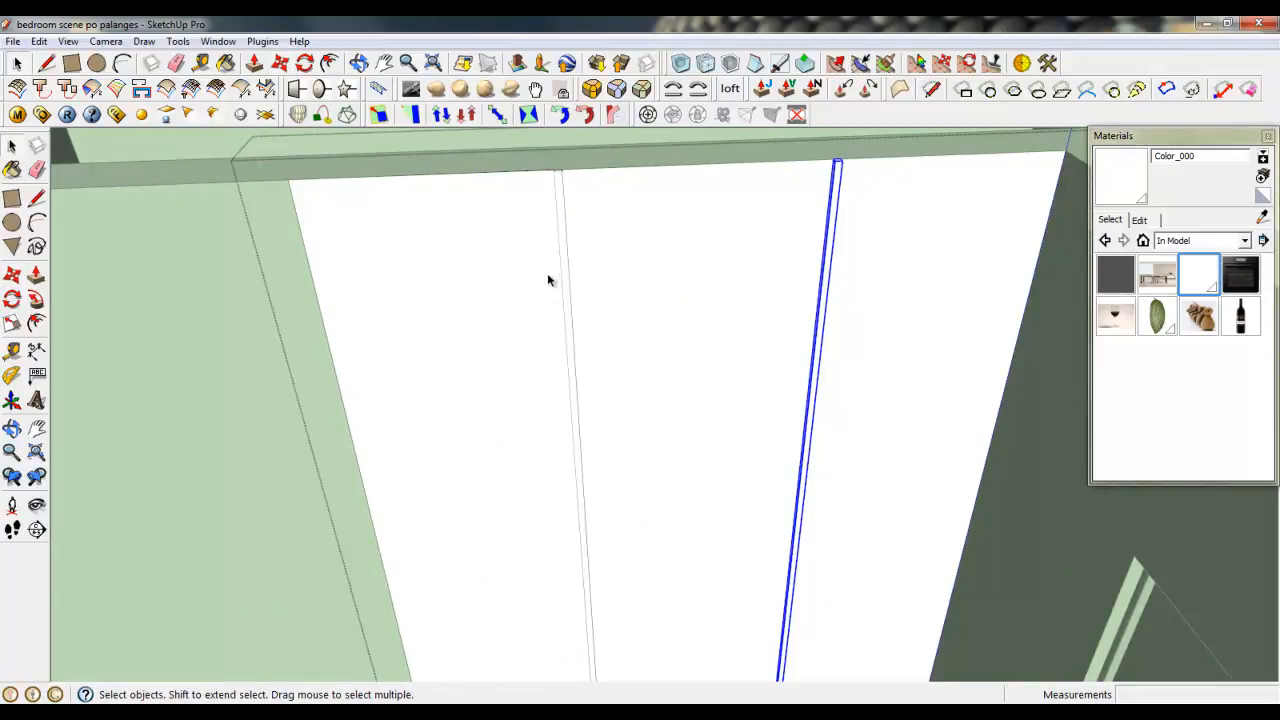
left_click(565, 270)
left_click(279, 63)
middle_click_drag(520, 300, 767, 308)
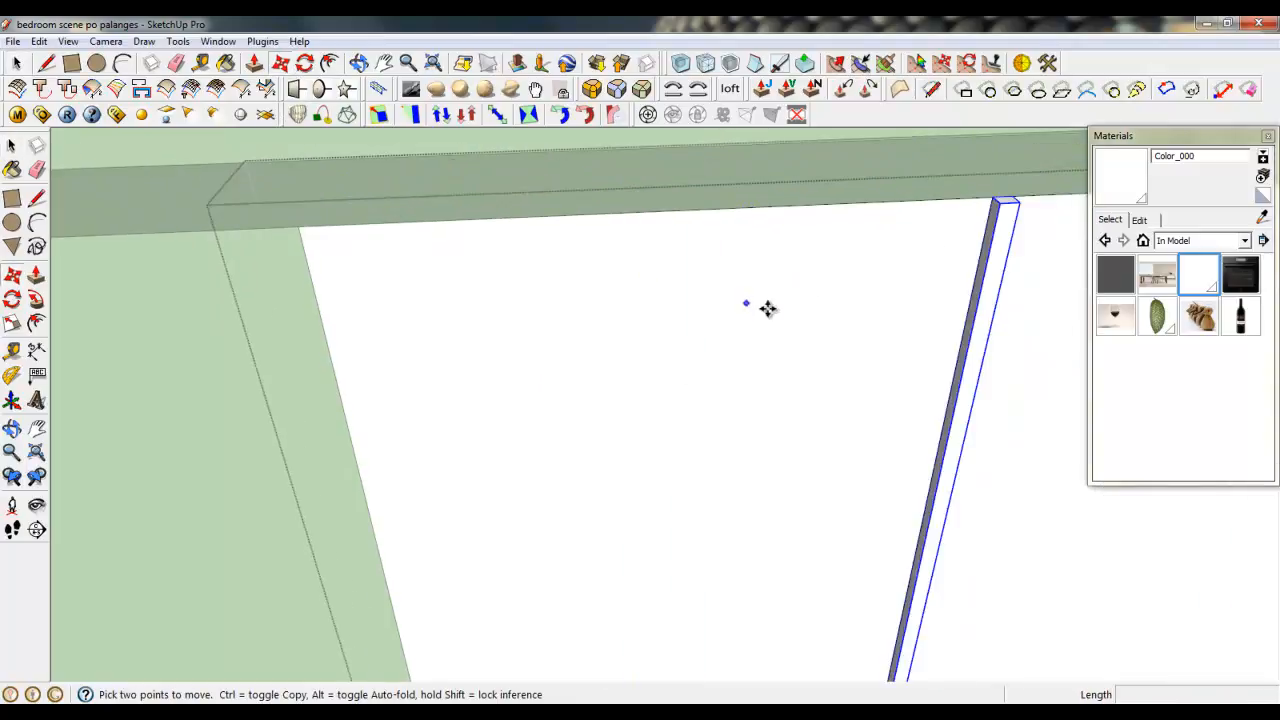
key("ctrl")
left_click(982, 320)
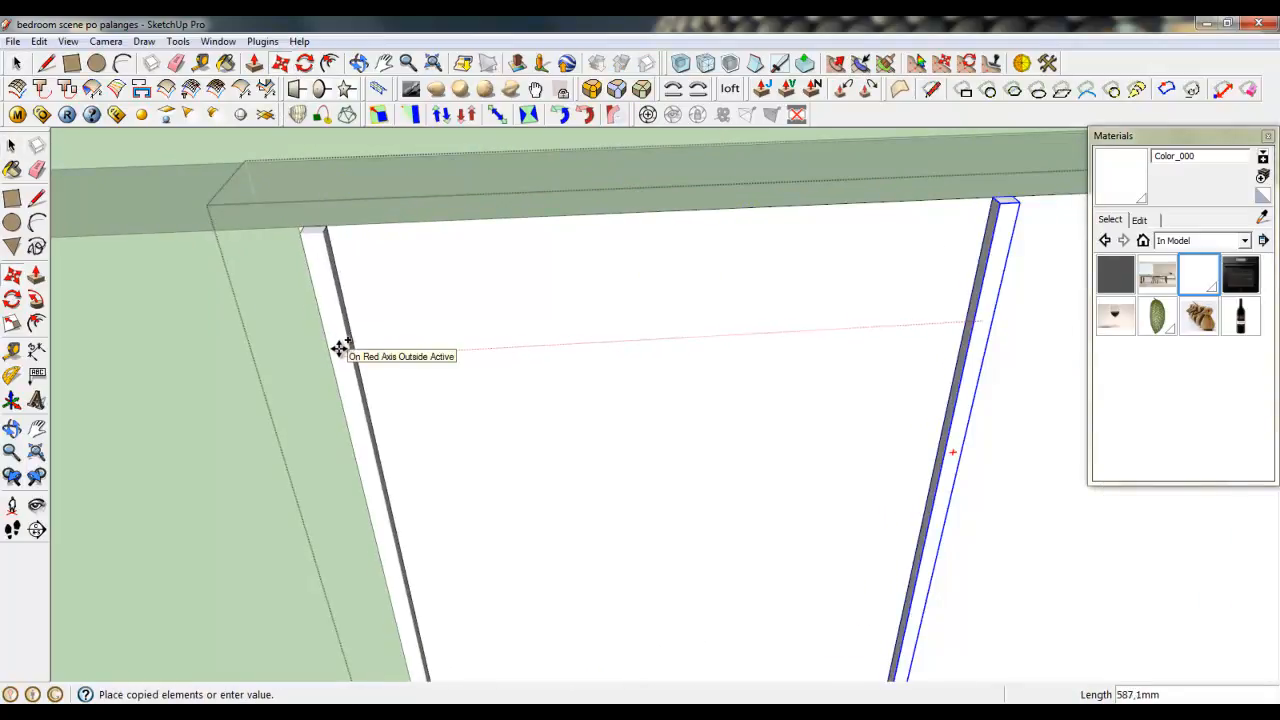
left_click(337, 348)
right_click(326, 350)
right_click(272, 349)
left_click(290, 361)
- Examine the end wall's panel unit with its three vertical strips from several angles
scroll(691, 363, "down", 5)
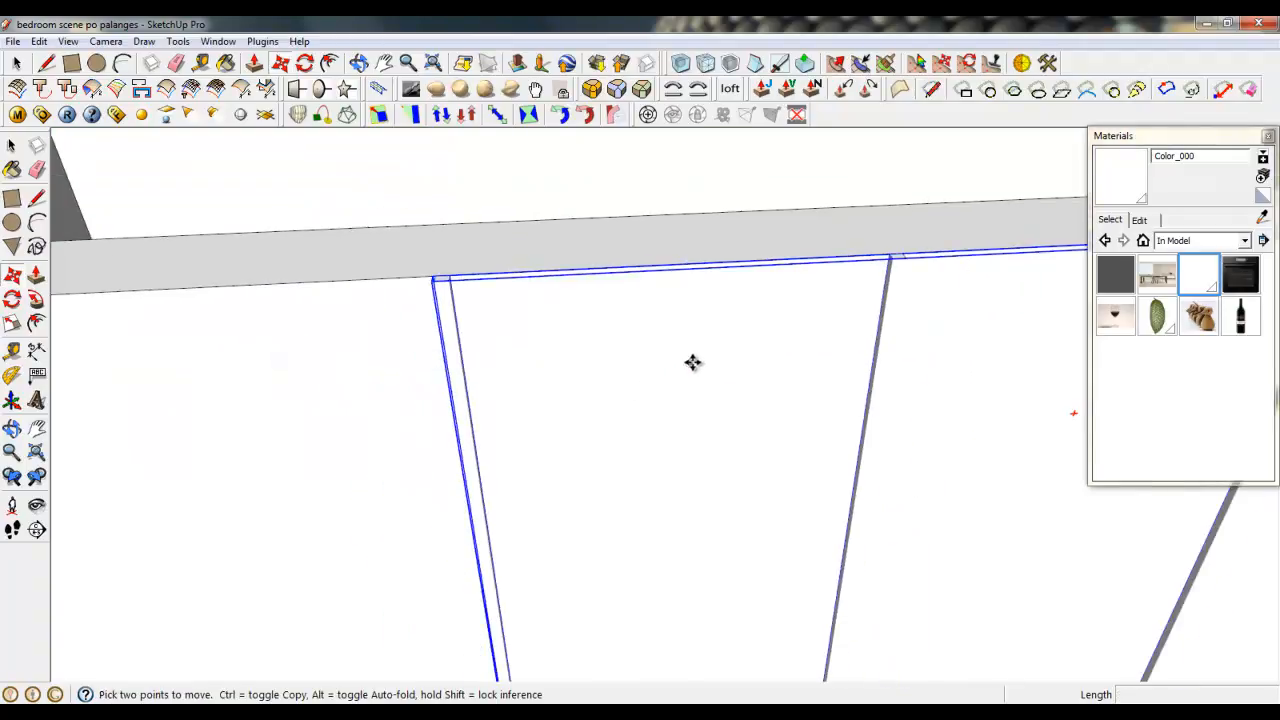
scroll(901, 363, "down", 5)
middle_click_drag(900, 357, 906, 573)
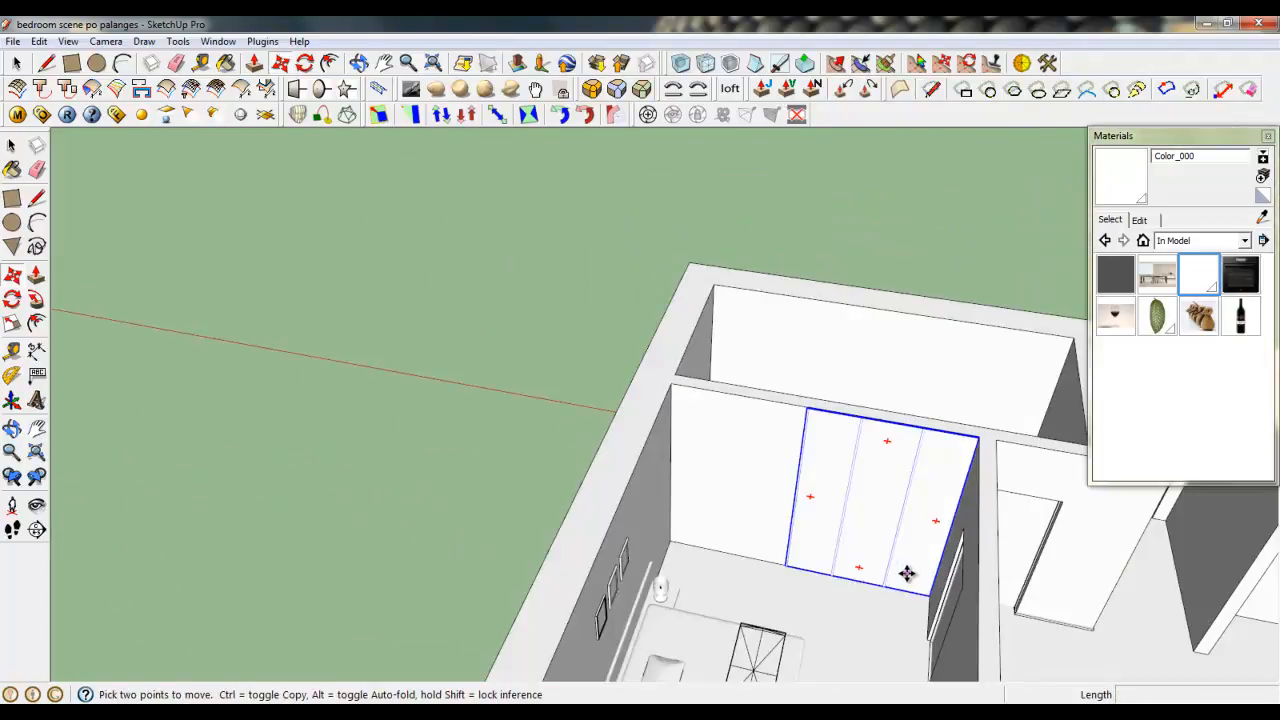
scroll(905, 595, "up", 2)
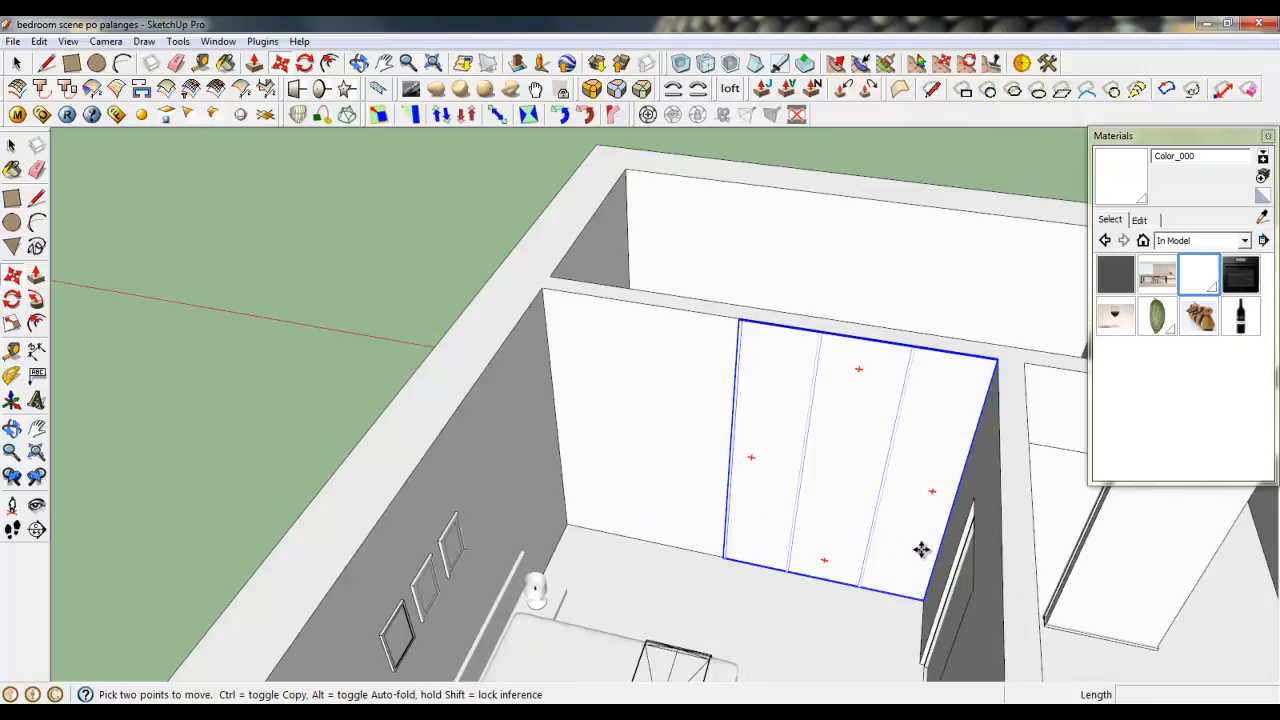
scroll(906, 527, "up", 1)
scroll(727, 387, "down", 3)
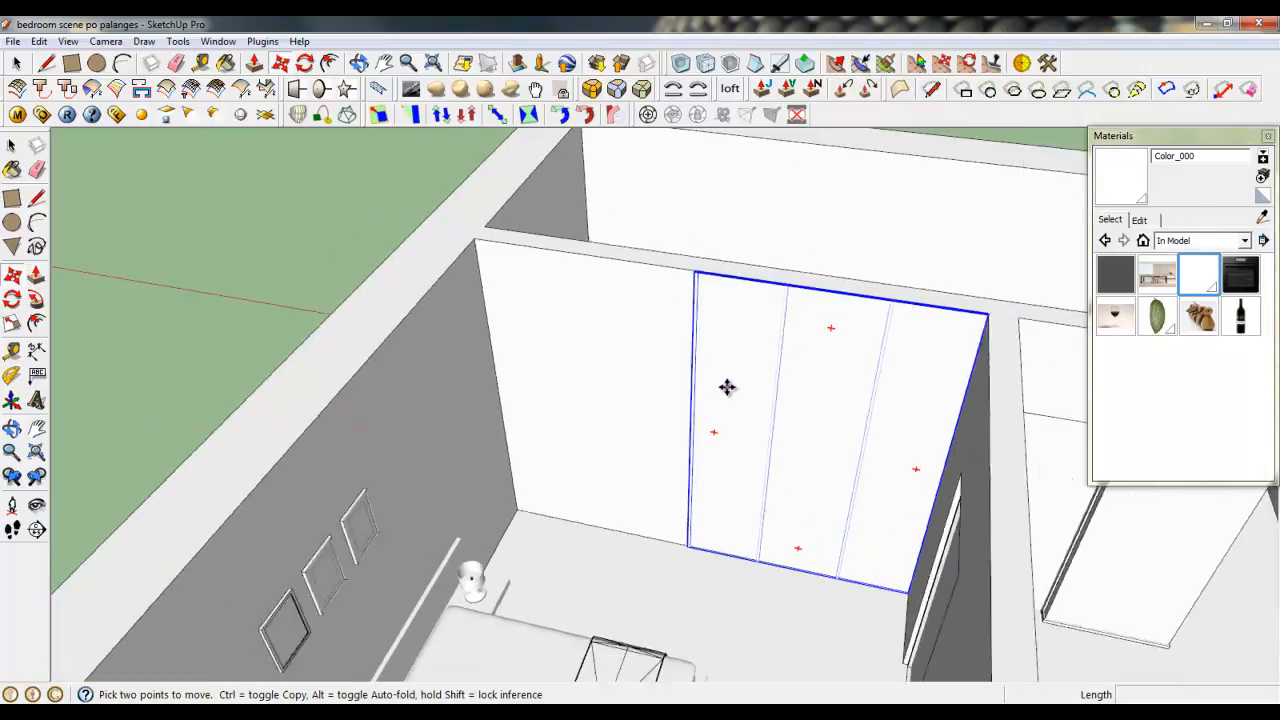
middle_click_drag(727, 387, 872, 552)
scroll(802, 513, "up", 3)
scroll(843, 450, "down", 1)
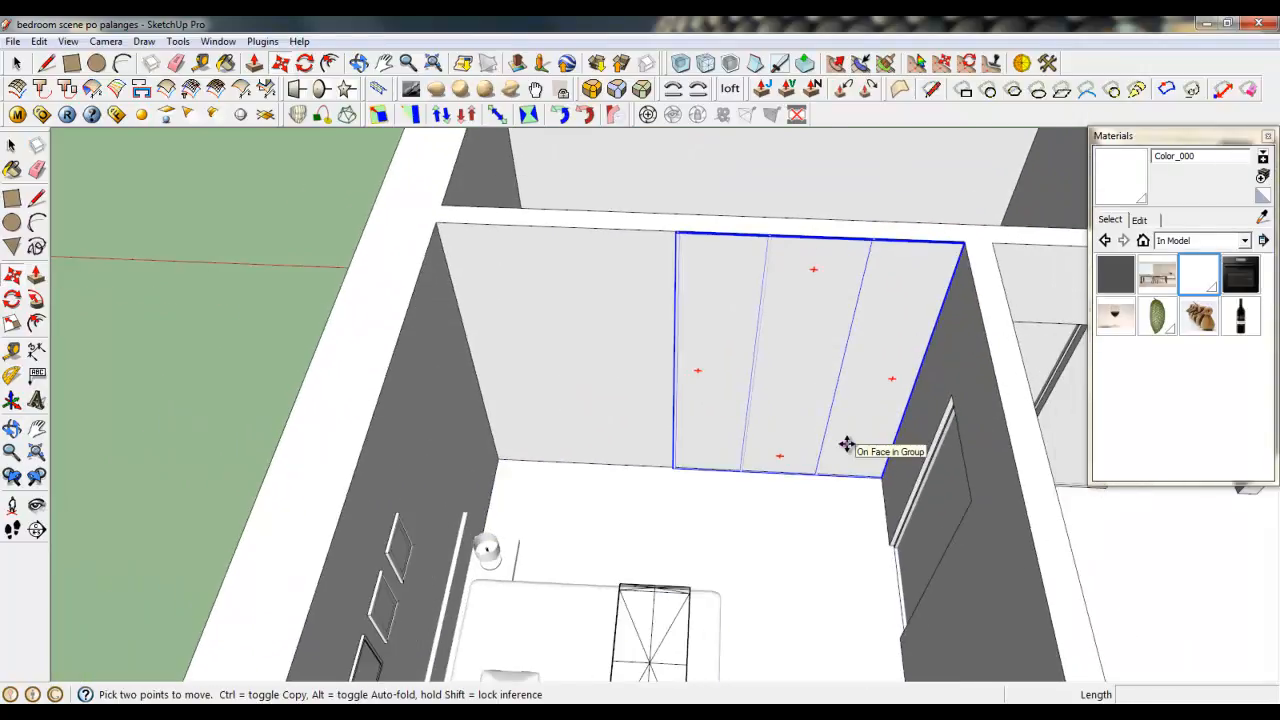
middle_click_drag(846, 446, 763, 446)
left_click(15, 65)
scroll(850, 468, "down", 2)
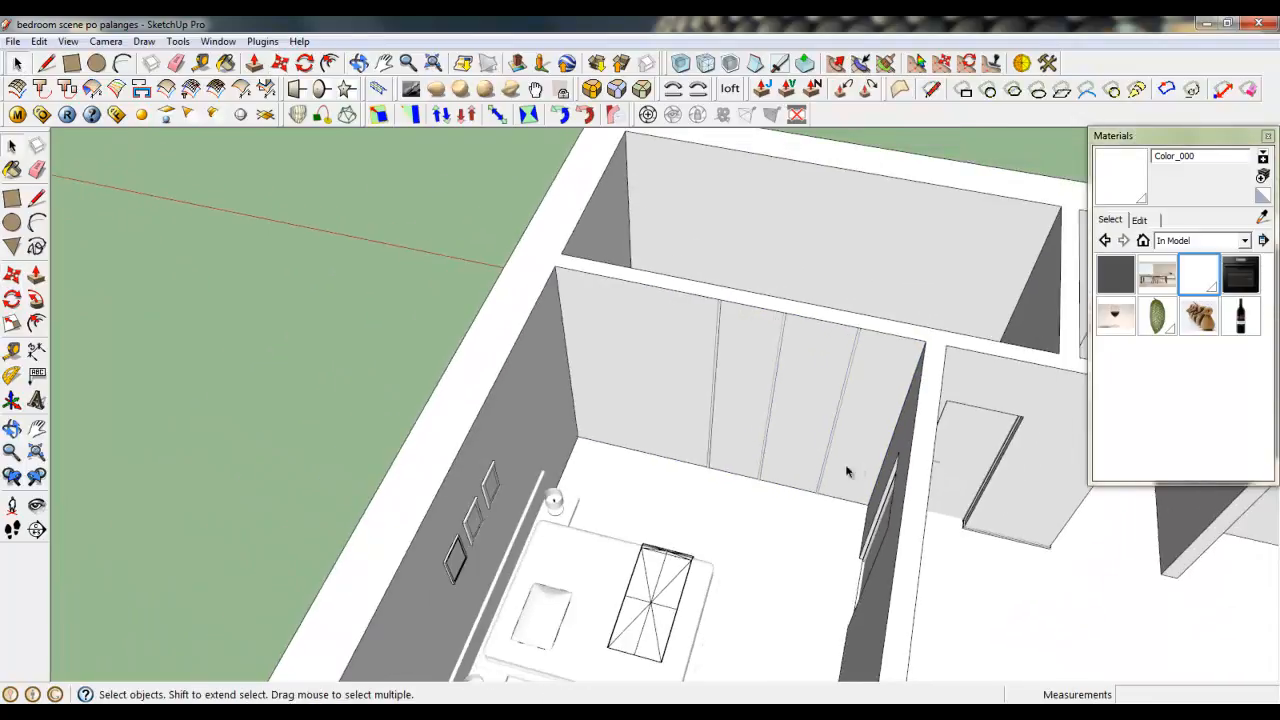
middle_click_drag(848, 471, 835, 509)
scroll(784, 454, "up", 3)
scroll(720, 438, "down", 2)
scroll(767, 557, "down", 3)
middle_click_drag(767, 557, 704, 603)
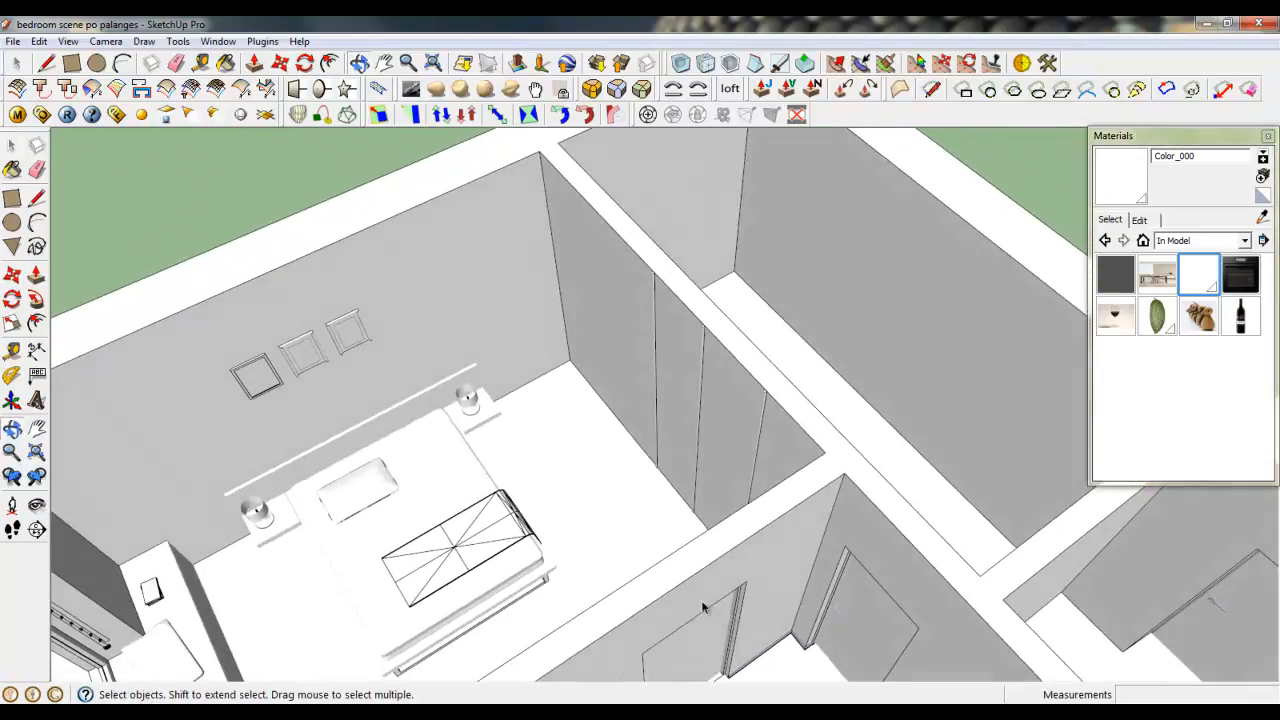
- Examine the table lamp on its nightstand up close and the pair of lamps beside the bed
scroll(412, 420, "up", 3)
scroll(419, 384, "up", 5)
middle_click_drag(533, 438, 571, 301)
scroll(596, 304, "up", 3)
left_click(606, 286)
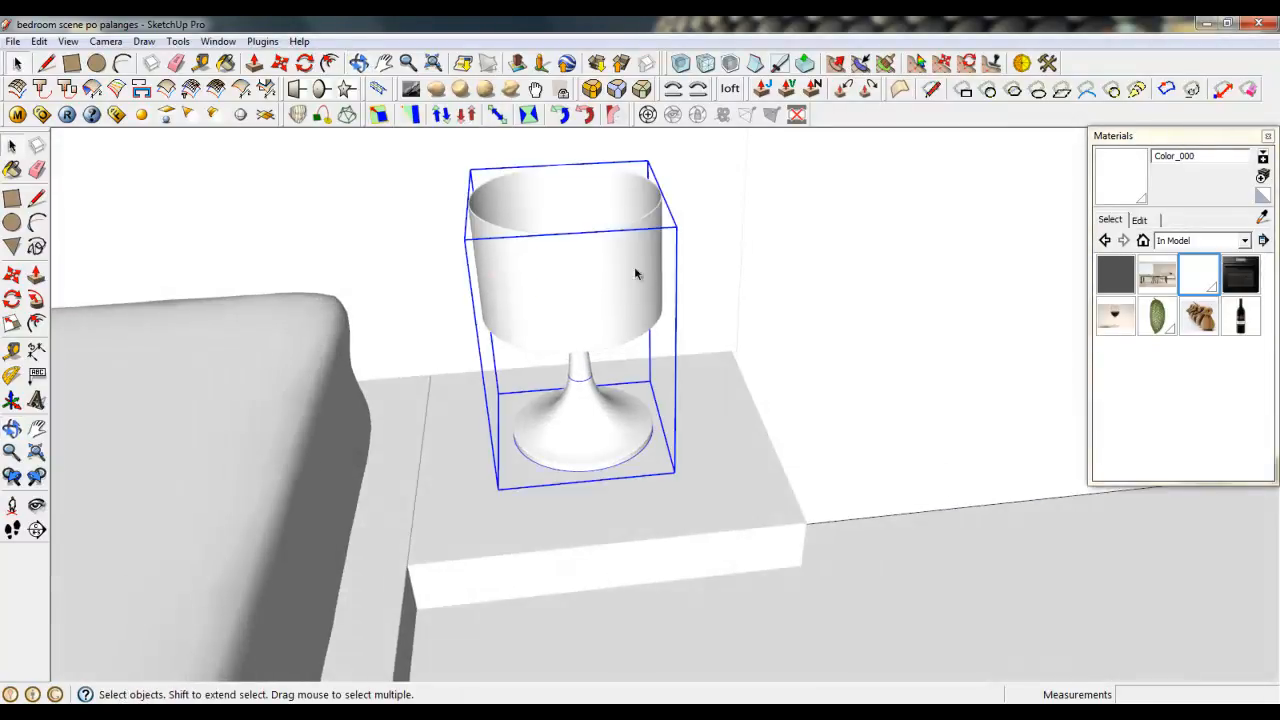
right_click(706, 262)
left_click(720, 266)
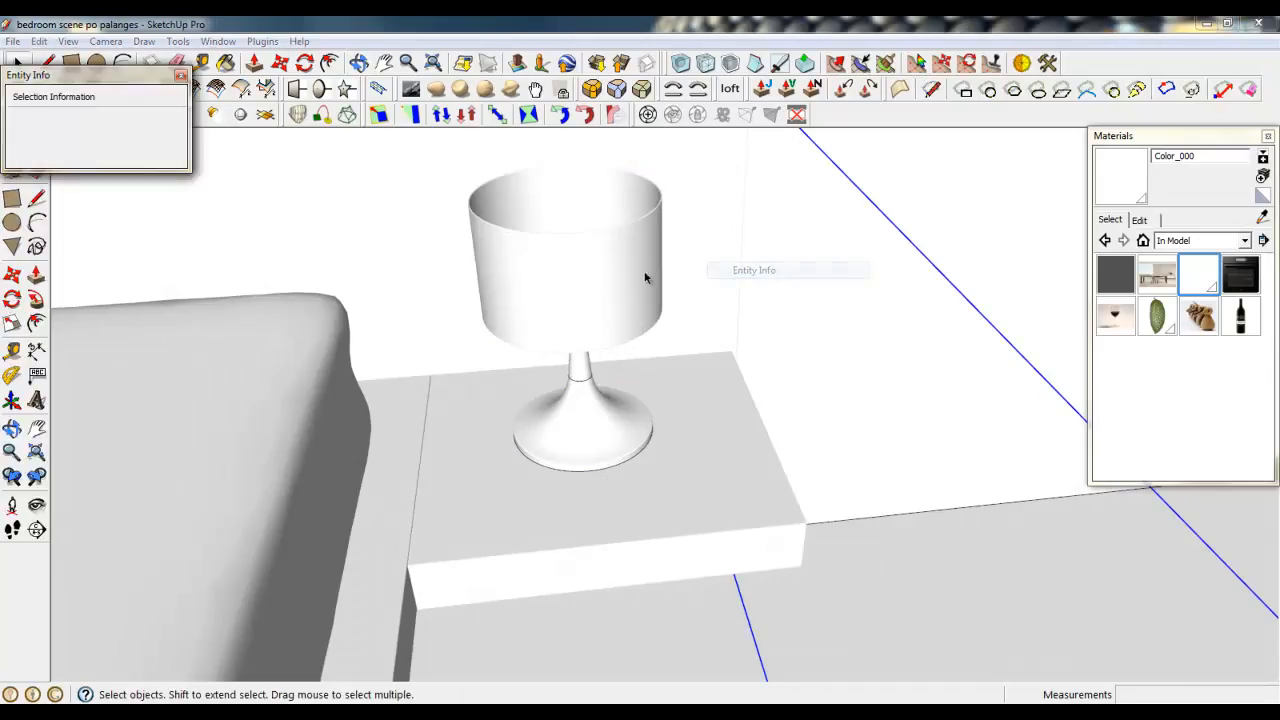
left_click(181, 76)
middle_click_drag(575, 260, 504, 233)
scroll(745, 492, "down", 4)
middle_click_drag(594, 366, 690, 450)
scroll(704, 352, "down", 5)
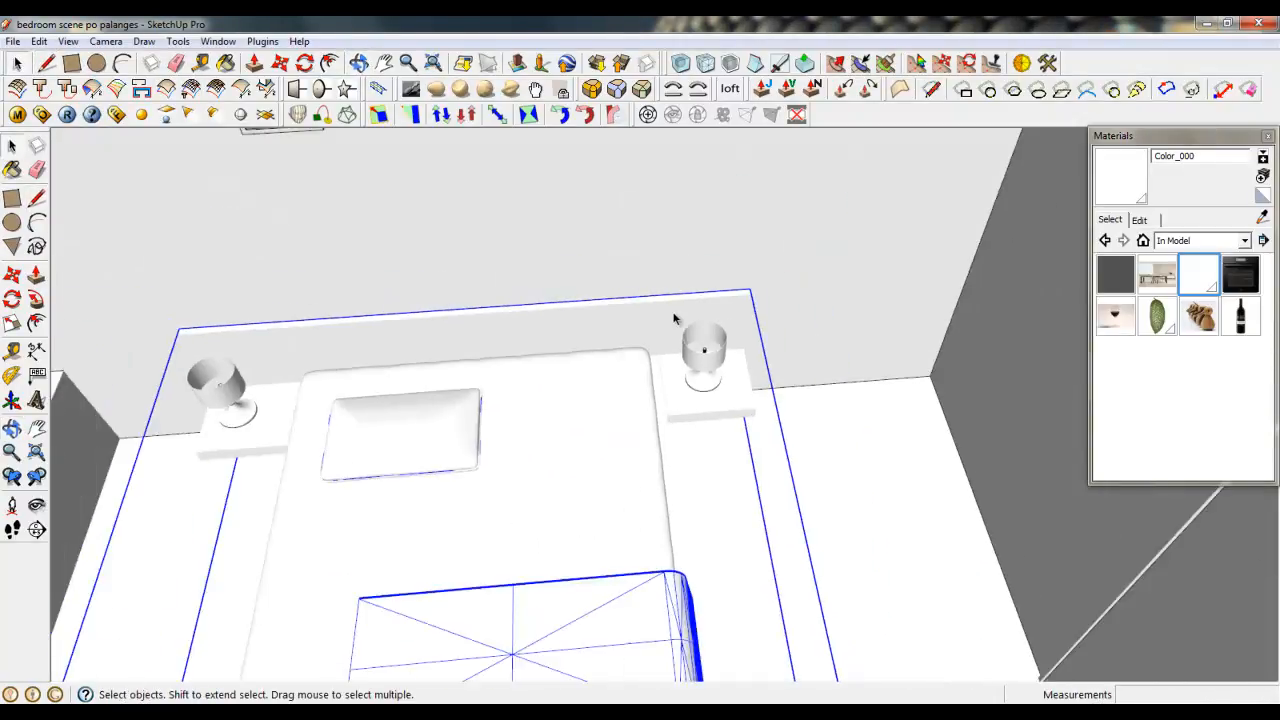
- Examine the whole bedroom from above and select the flat object on the low cabinet under the window
scroll(674, 318, "down", 5)
middle_click_drag(674, 318, 659, 372)
scroll(676, 393, "up", 5)
scroll(676, 393, "down", 5)
scroll(659, 372, "up", 4)
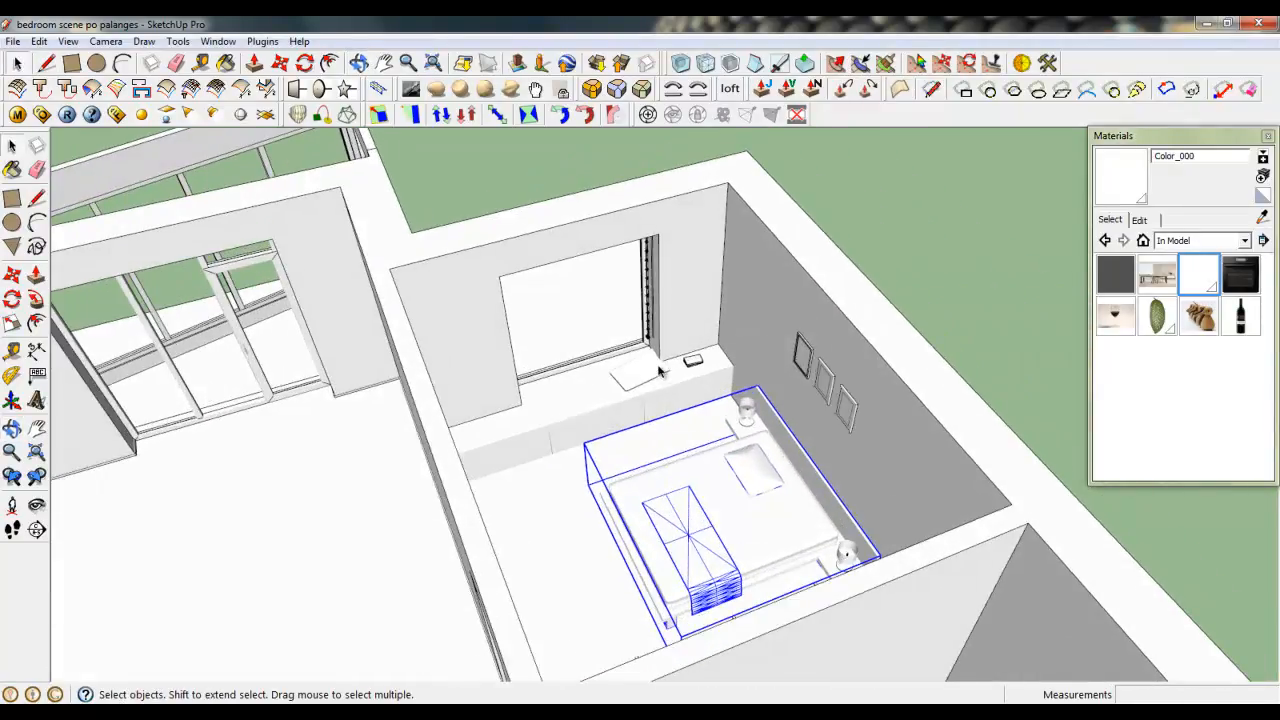
scroll(671, 370, "down", 5)
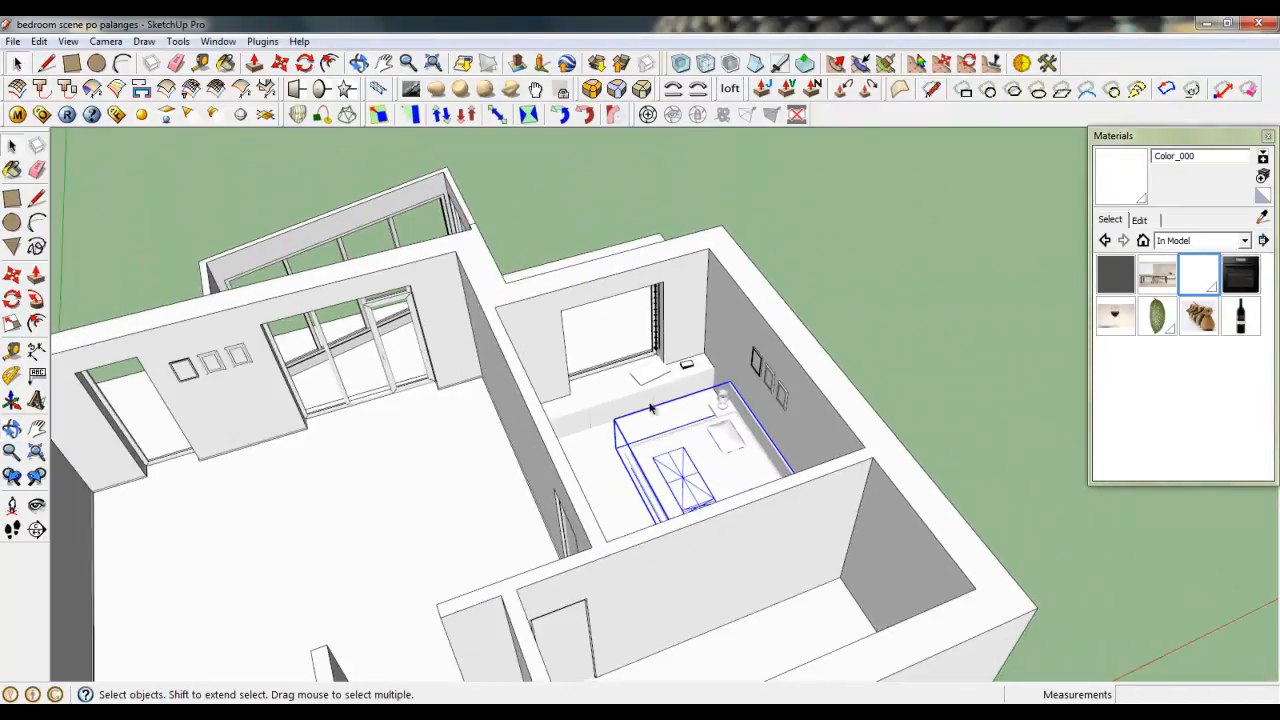
scroll(671, 370, "up", 5)
left_click(645, 358)
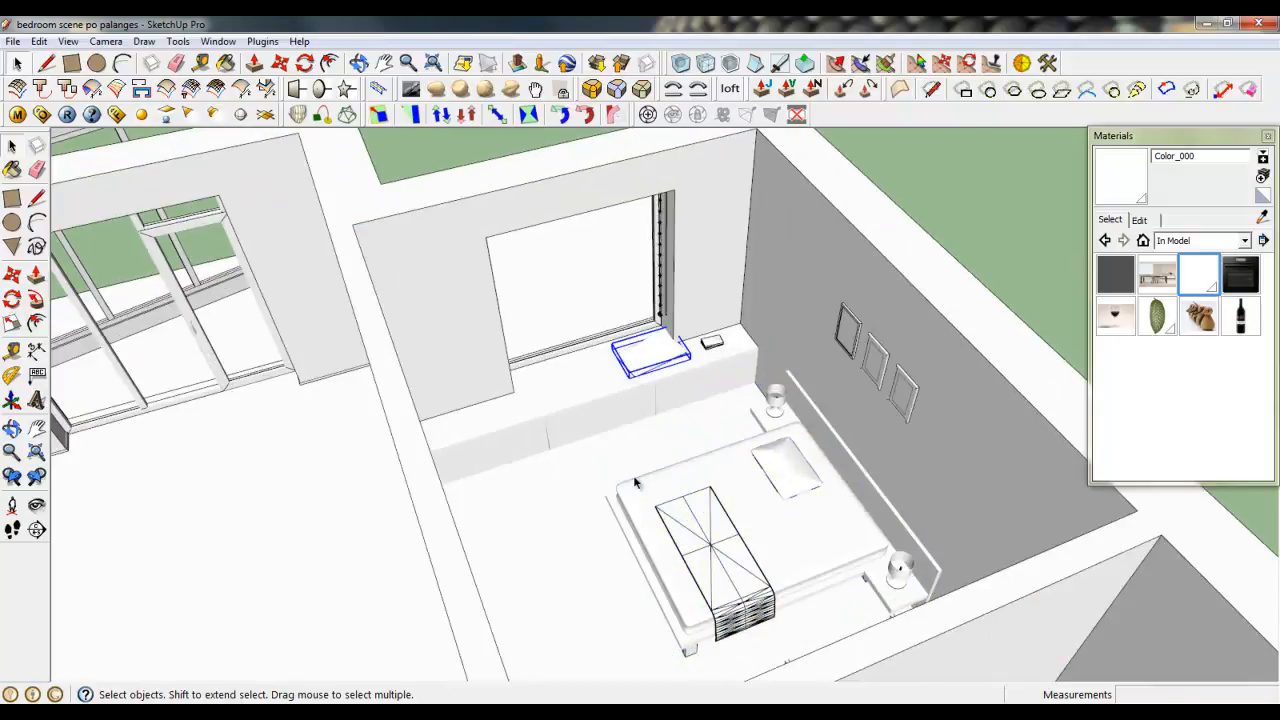